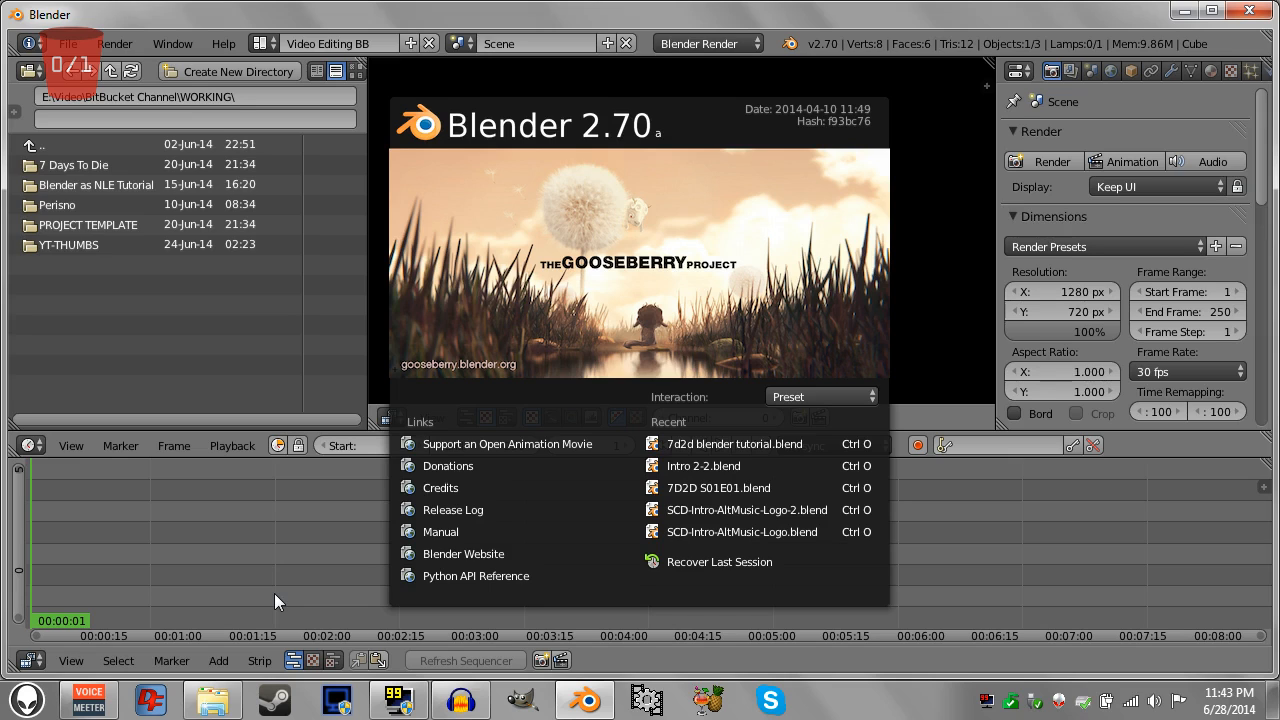
Switch to Windows Explorer and look through the 7 Days To Die project's ASSETS, PROJECTS and RENDERS folders.
{"action": "left_click", "coordinate": [212, 700]}
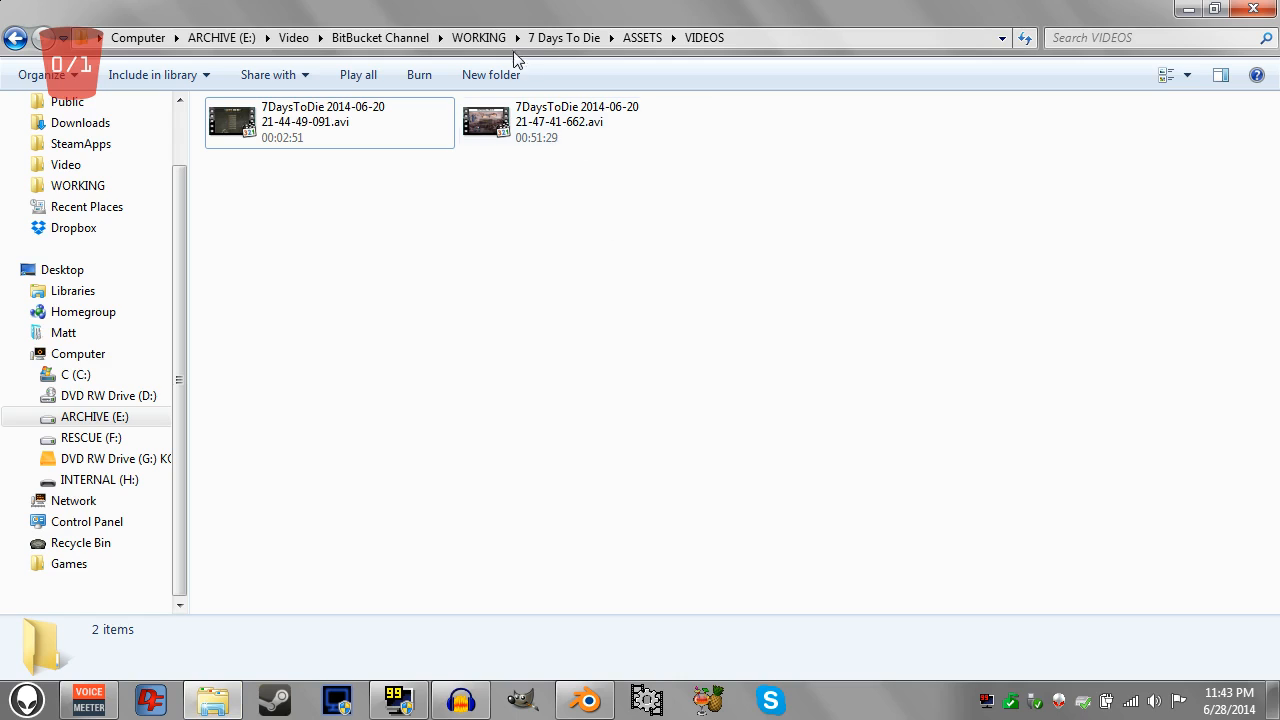
{"action": "left_click", "coordinate": [565, 38]}
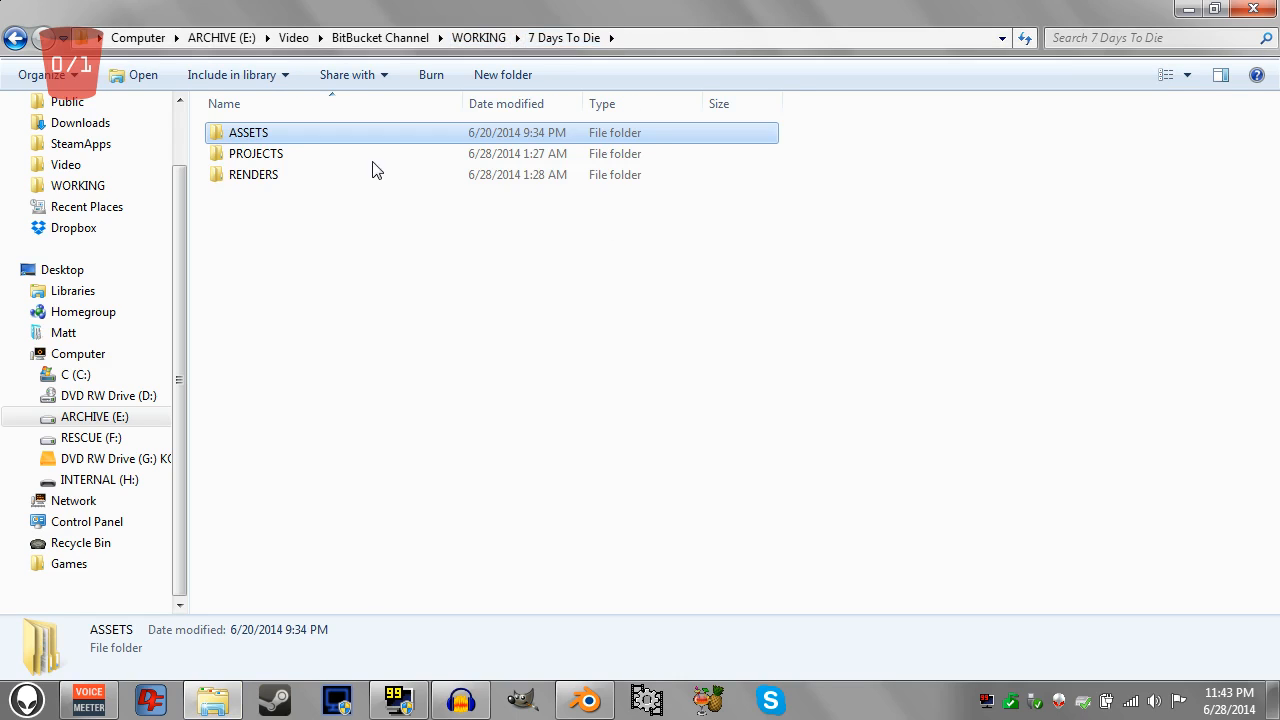
{"action": "double_click", "coordinate": [250, 140]}
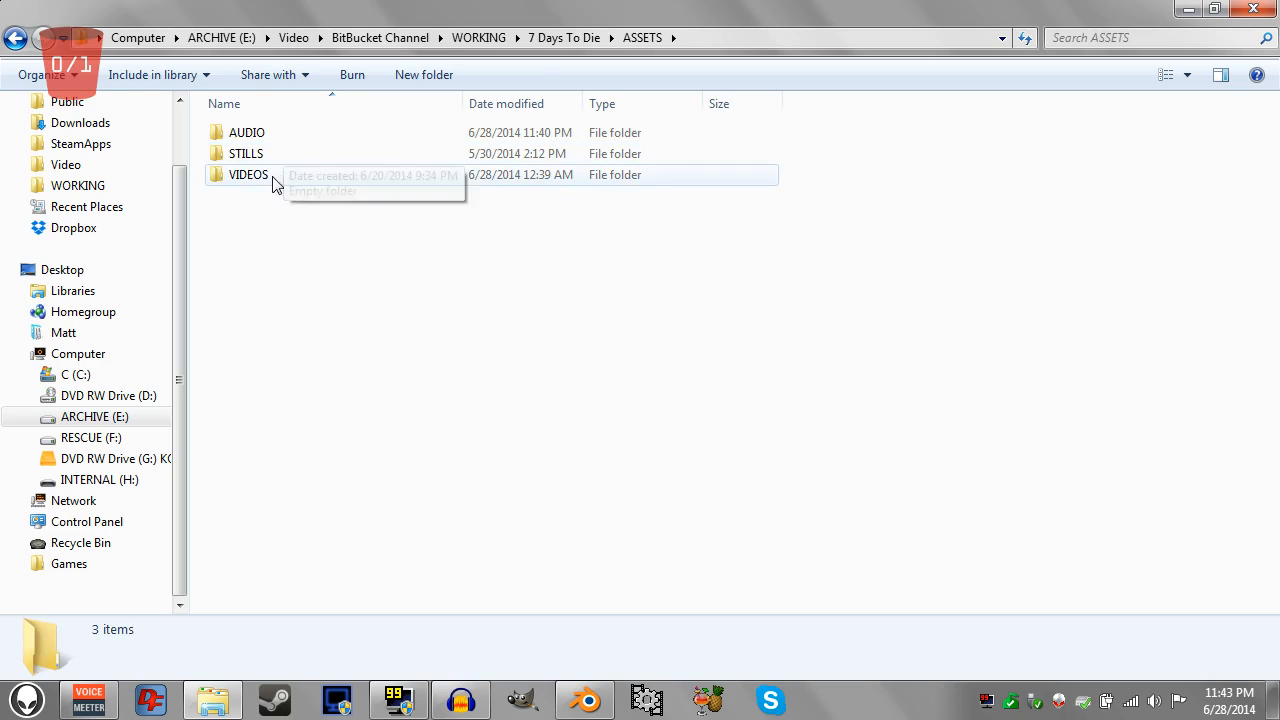
{"action": "left_click", "coordinate": [271, 160]}
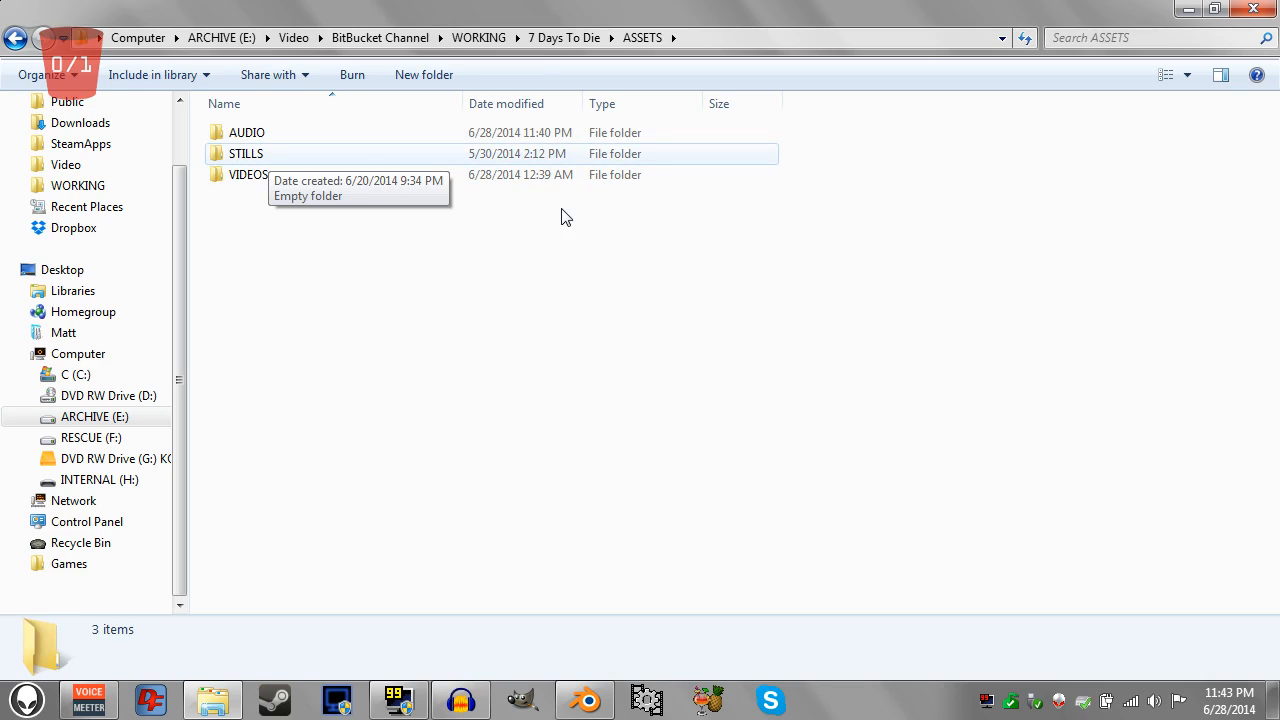
{"action": "left_click", "coordinate": [565, 37]}
{"action": "left_click", "coordinate": [278, 158]}
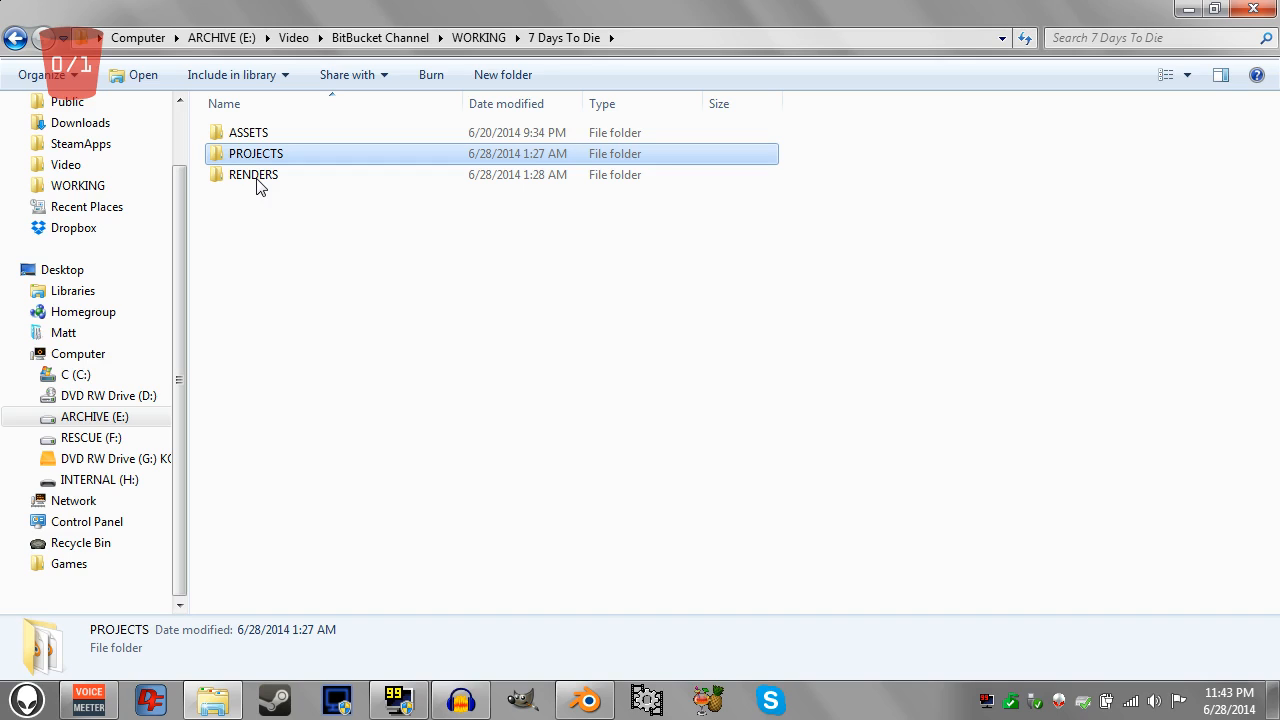
{"action": "left_click", "coordinate": [258, 182]}
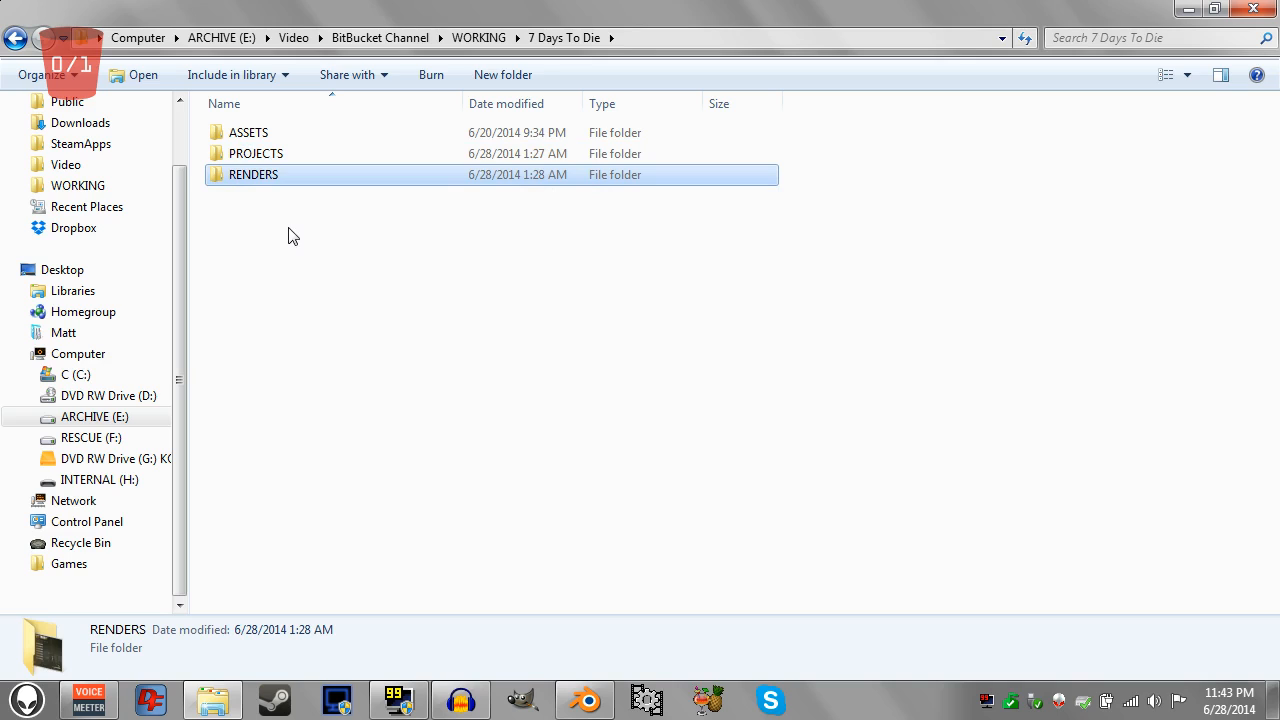
{"action": "left_click", "coordinate": [550, 140]}
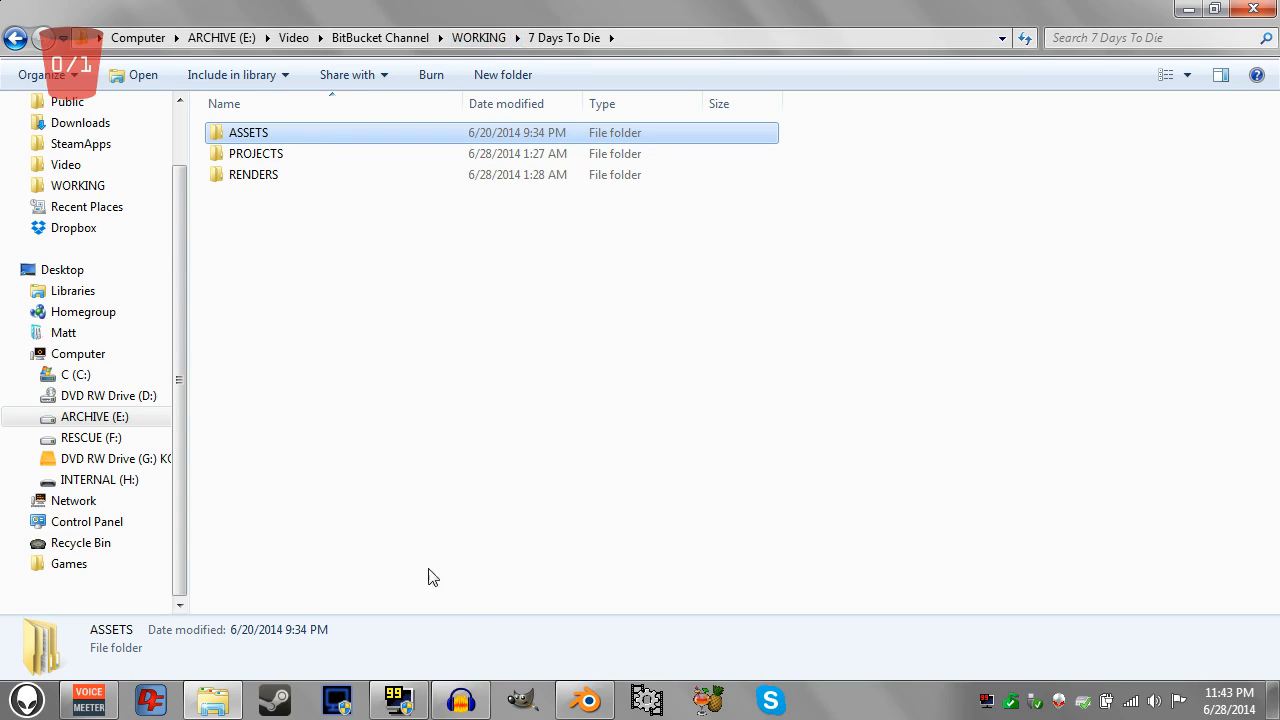
{"action": "double_click", "coordinate": [665, 140]}
{"action": "double_click", "coordinate": [261, 184]}
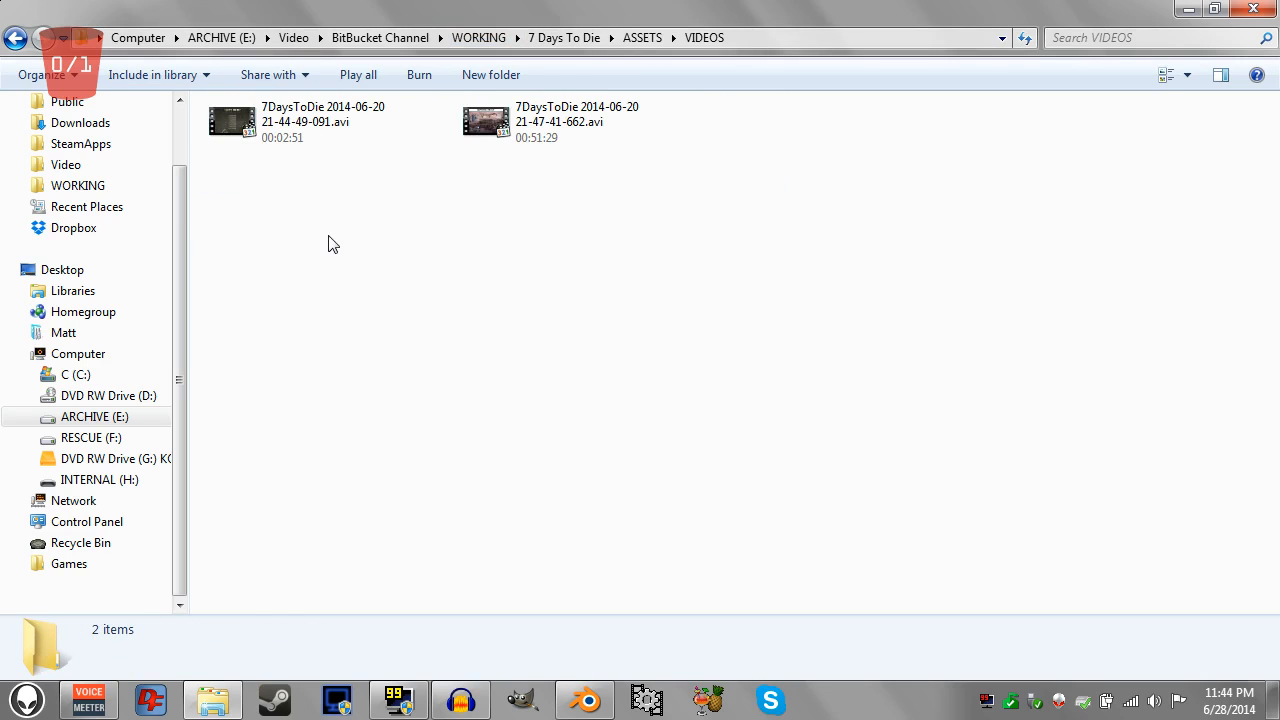
{"action": "mouse_move", "coordinate": [634, 141]}
{"action": "right_click", "coordinate": [291, 118]}
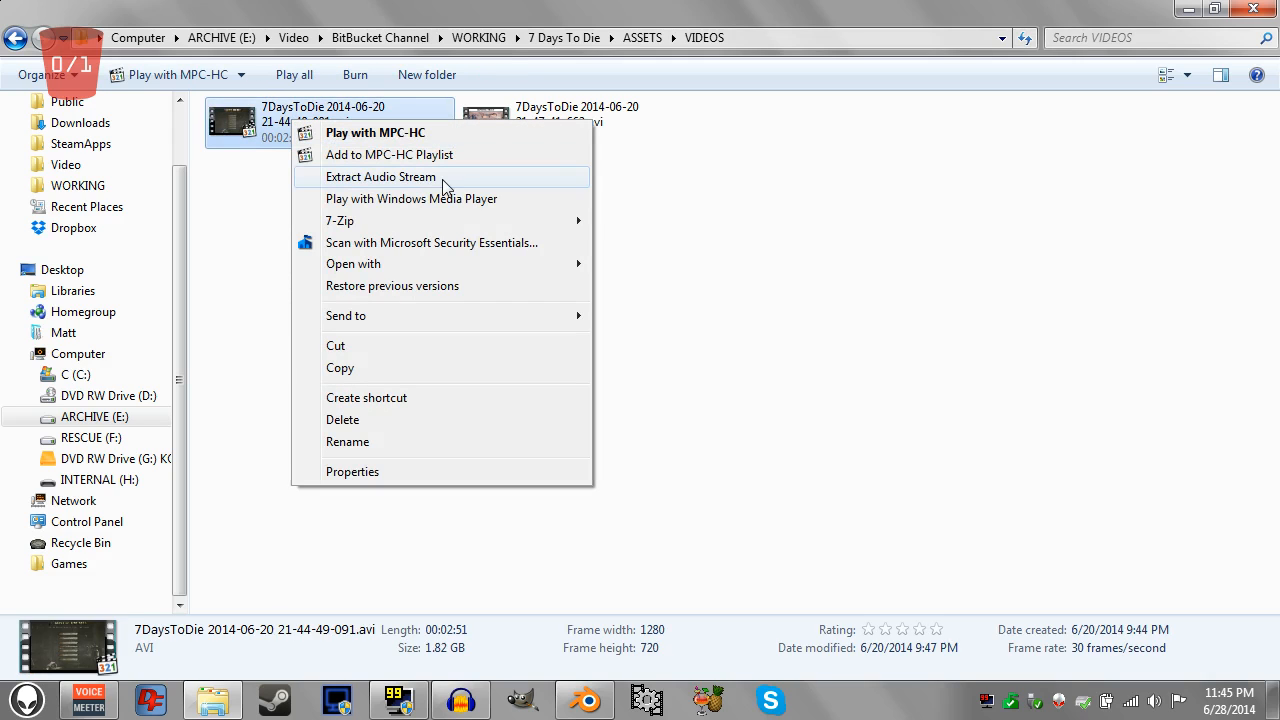
{"action": "left_click", "coordinate": [400, 177]}
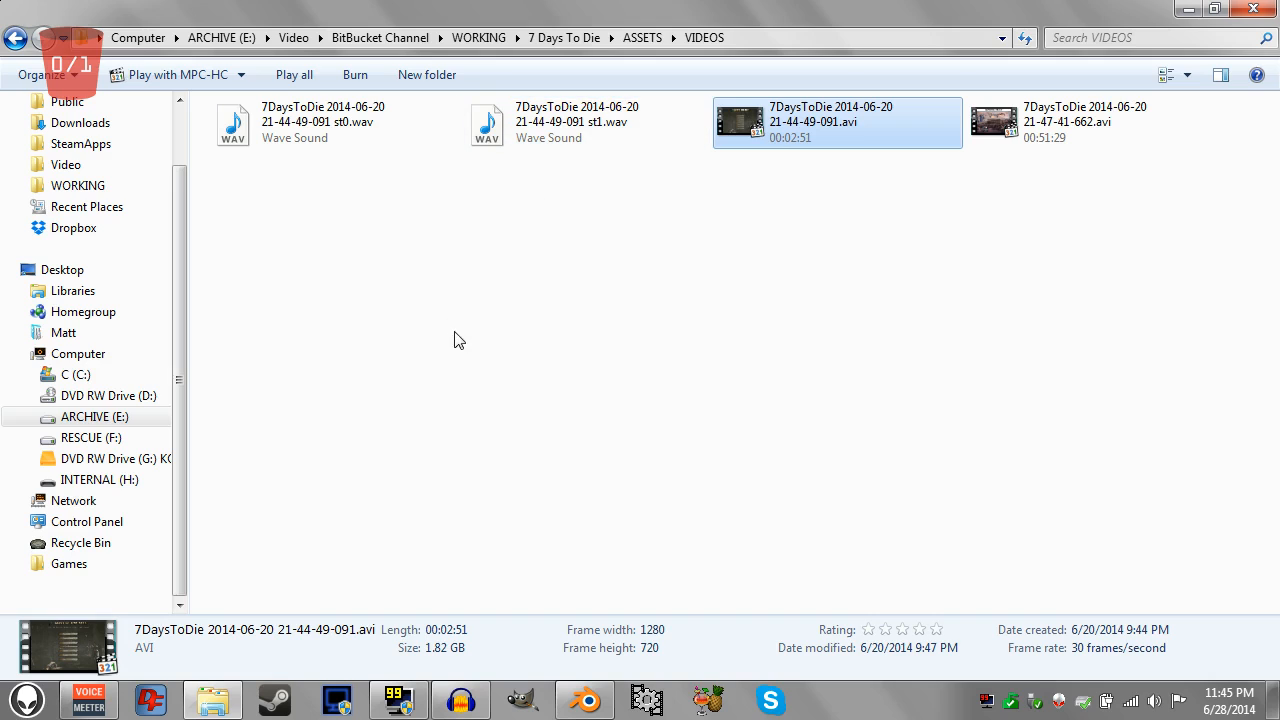
Examine the file details of the 21-47-41-662 video and compare the two extracted WAV files, st0 and st1.
{"action": "left_click", "coordinate": [1090, 132]}
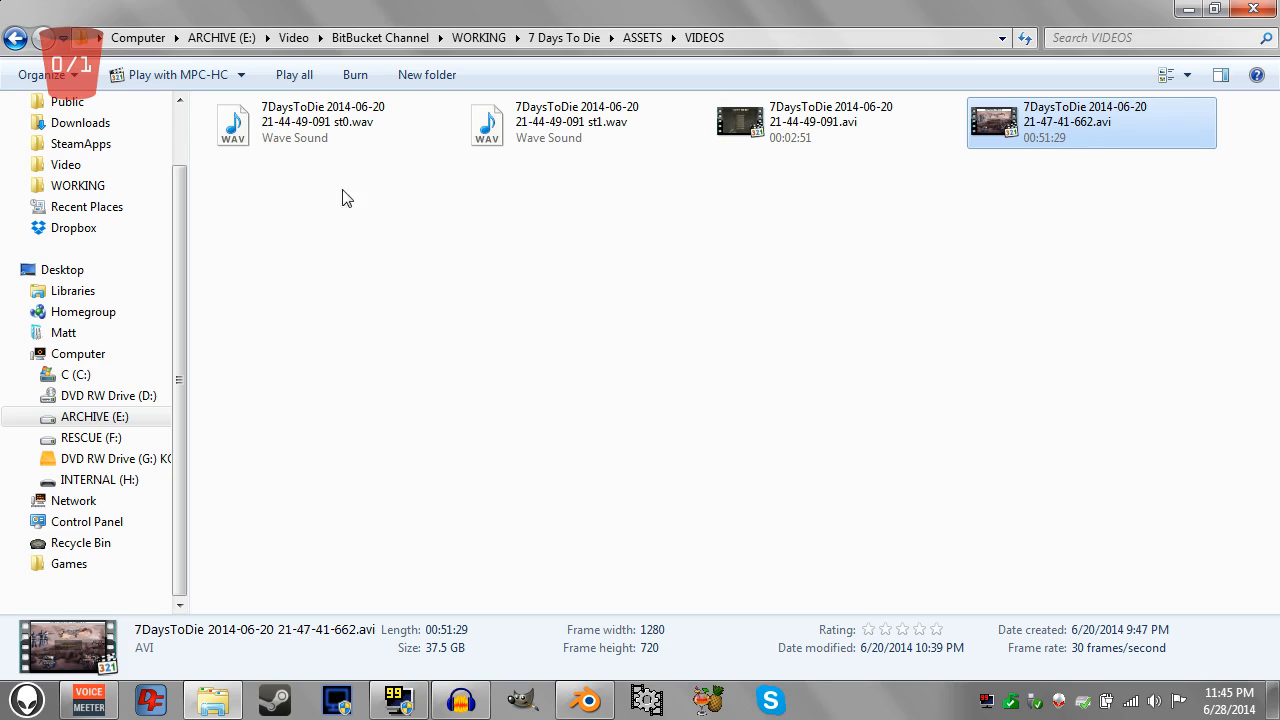
{"action": "right_click", "coordinate": [817, 128]}
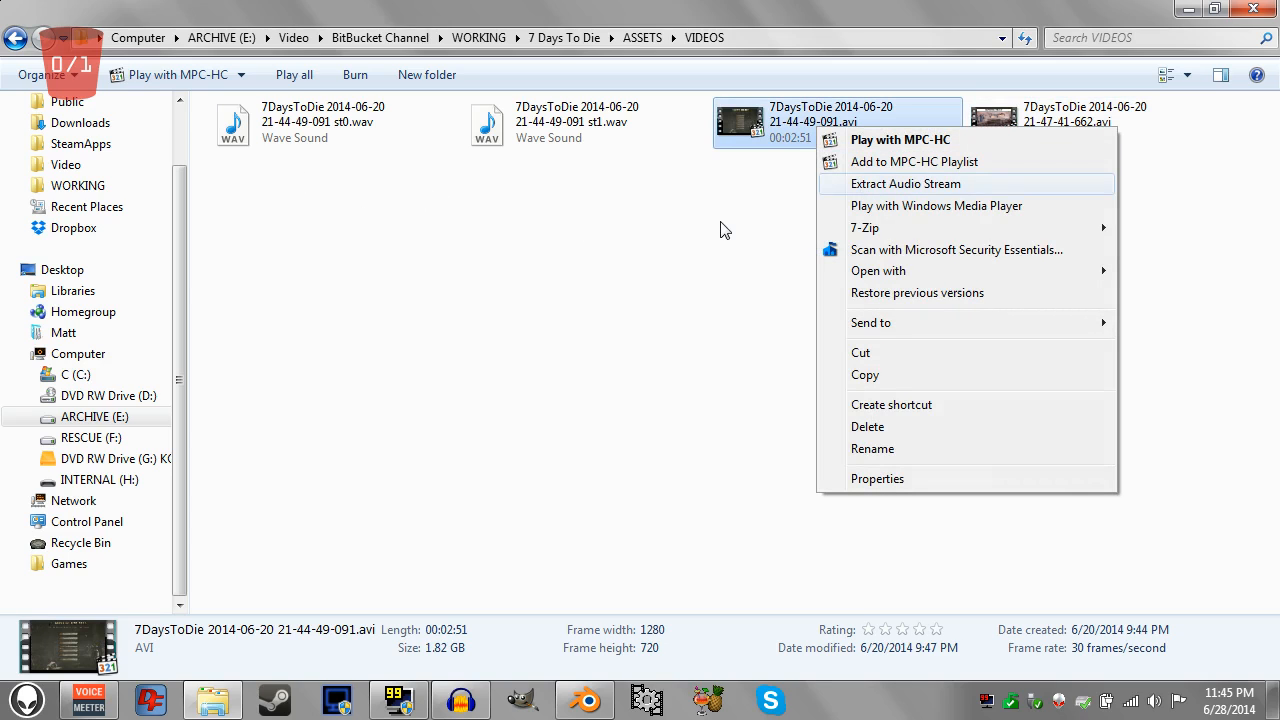
{"action": "left_click", "coordinate": [532, 272]}
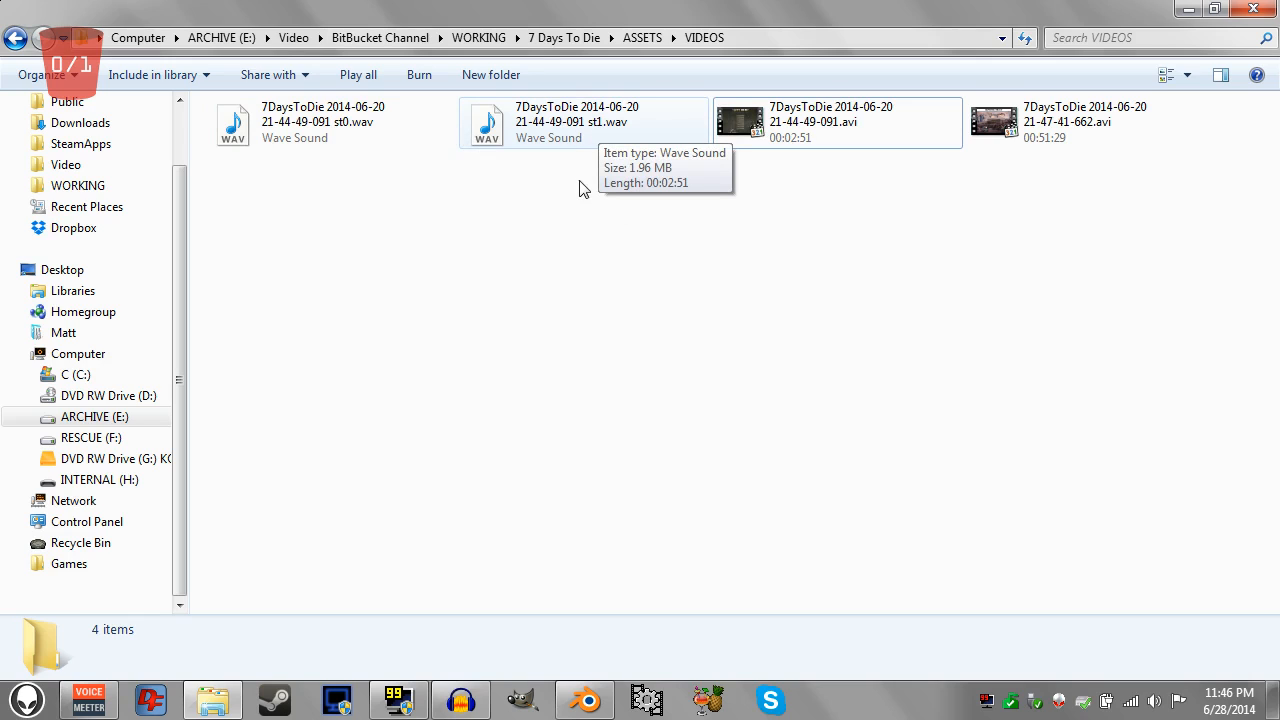
{"action": "left_click", "coordinate": [302, 145]}
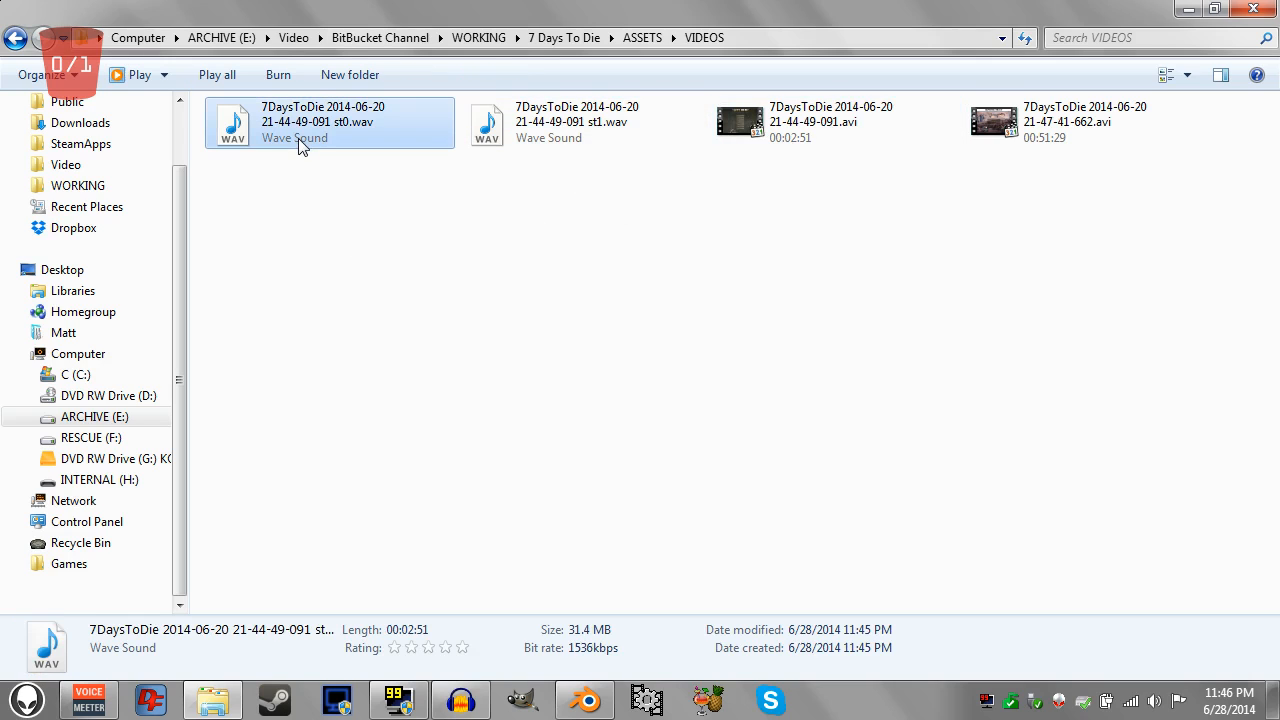
{"action": "left_click", "coordinate": [569, 150]}
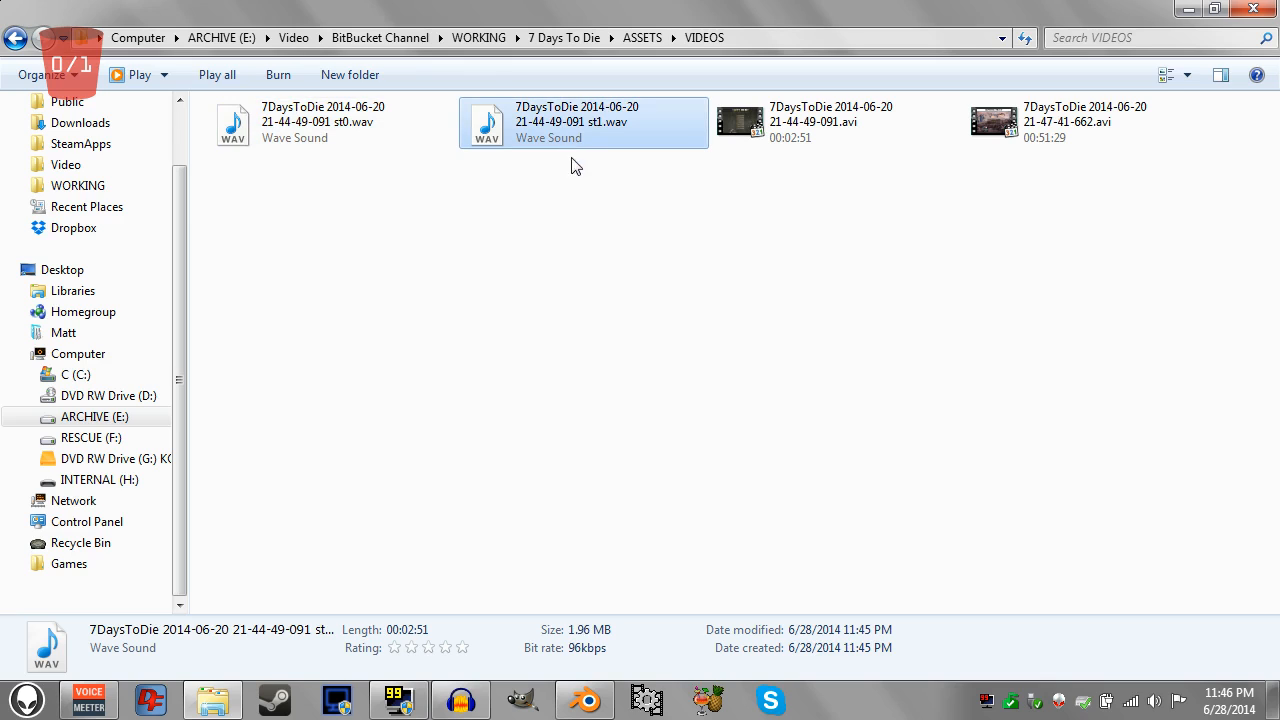
{"action": "left_click", "coordinate": [290, 137]}
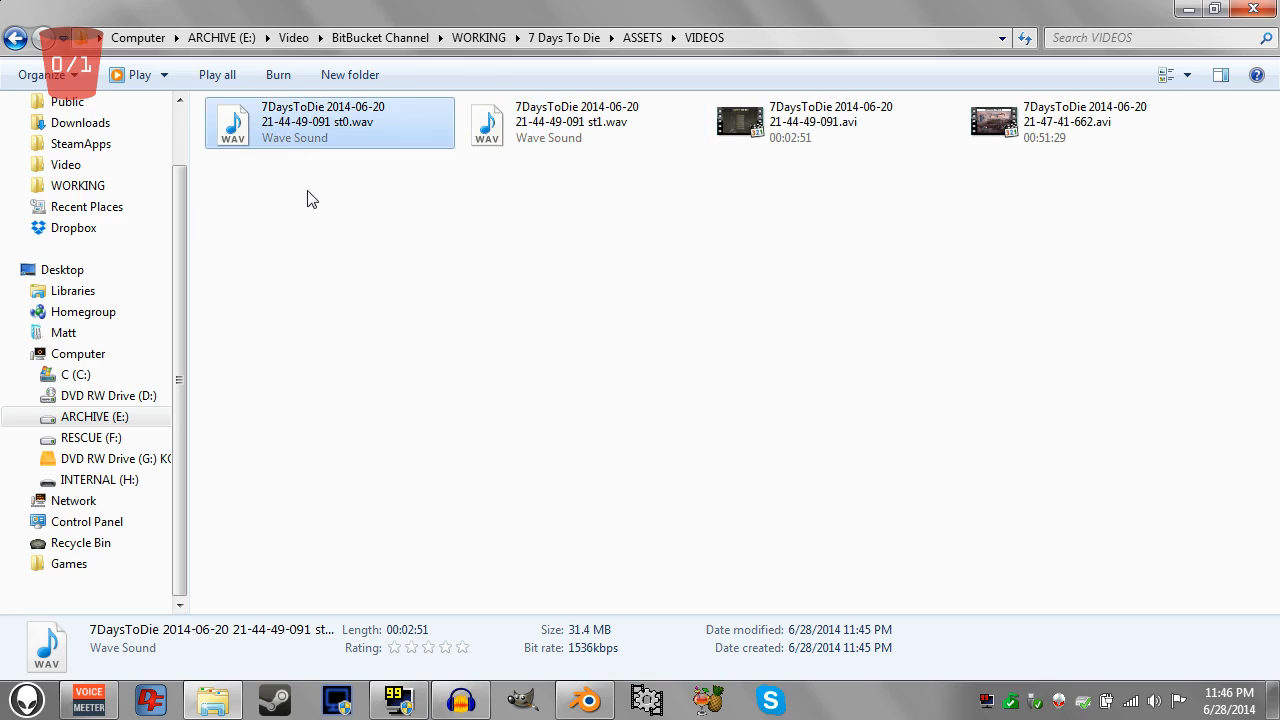
{"action": "left_click", "coordinate": [576, 146]}
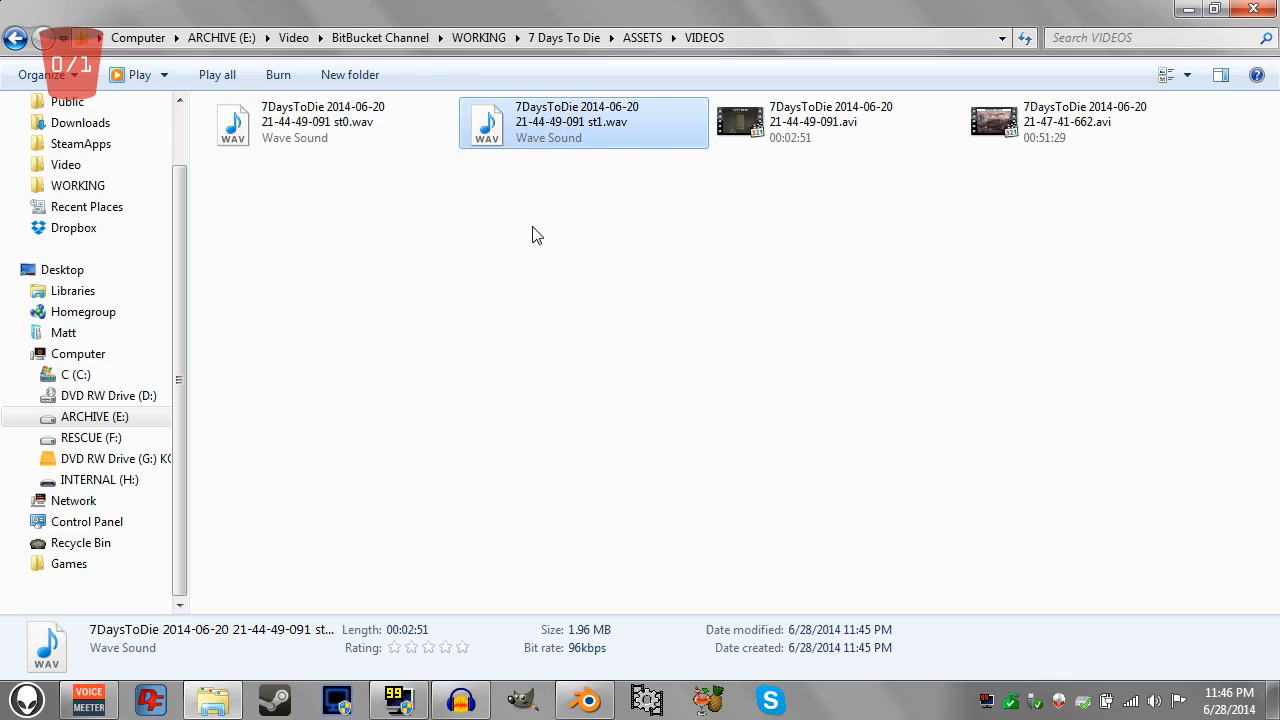
{"action": "left_click", "coordinate": [338, 121]}
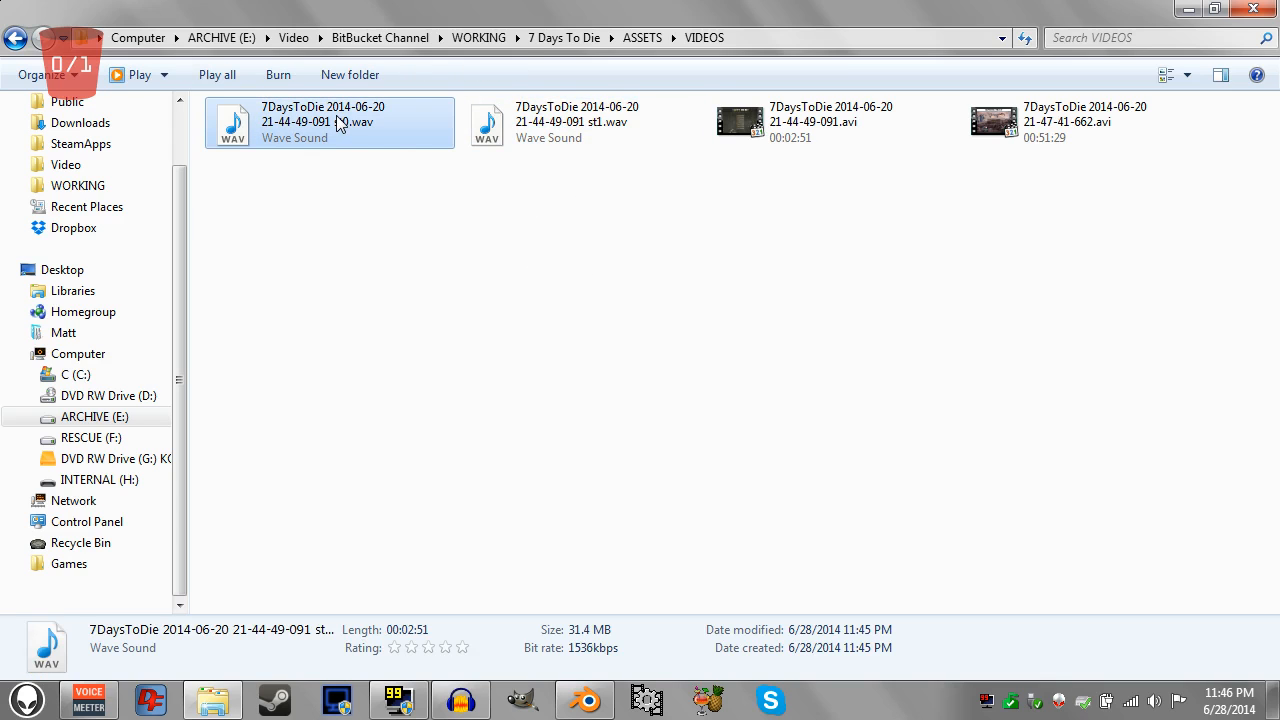
{"action": "key", "text": "Delete"}
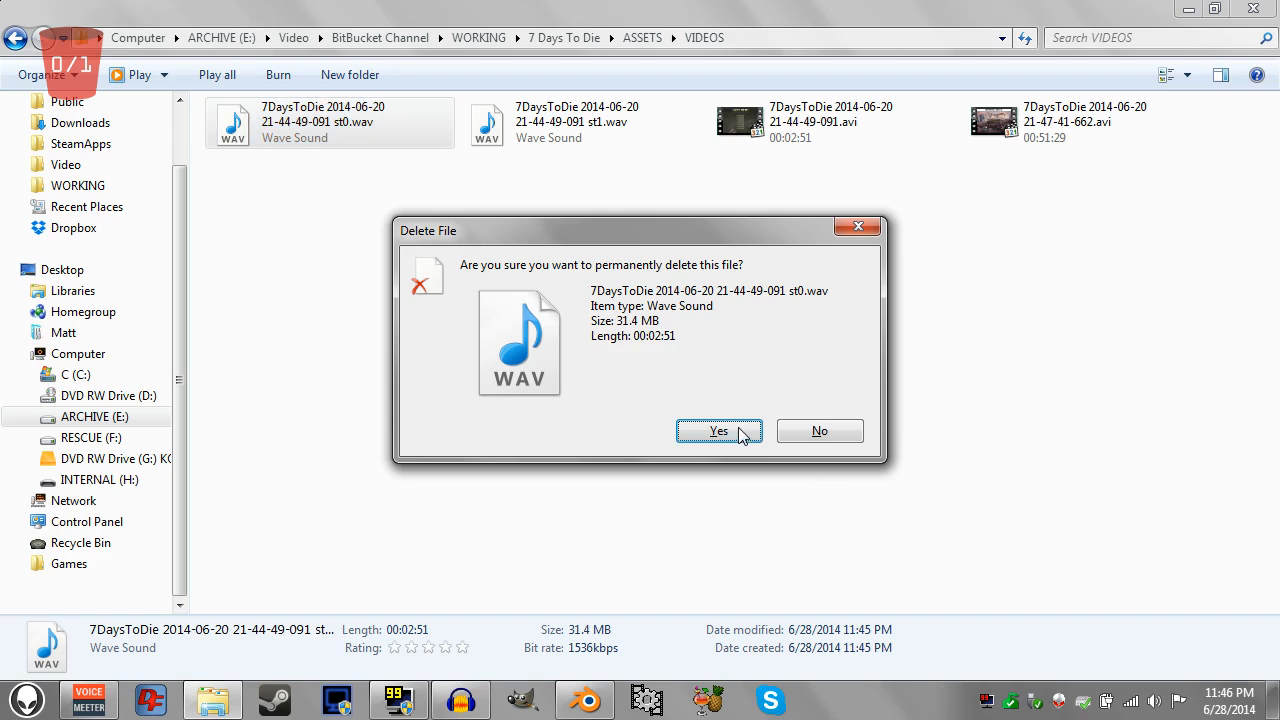
{"action": "left_click", "coordinate": [719, 431]}
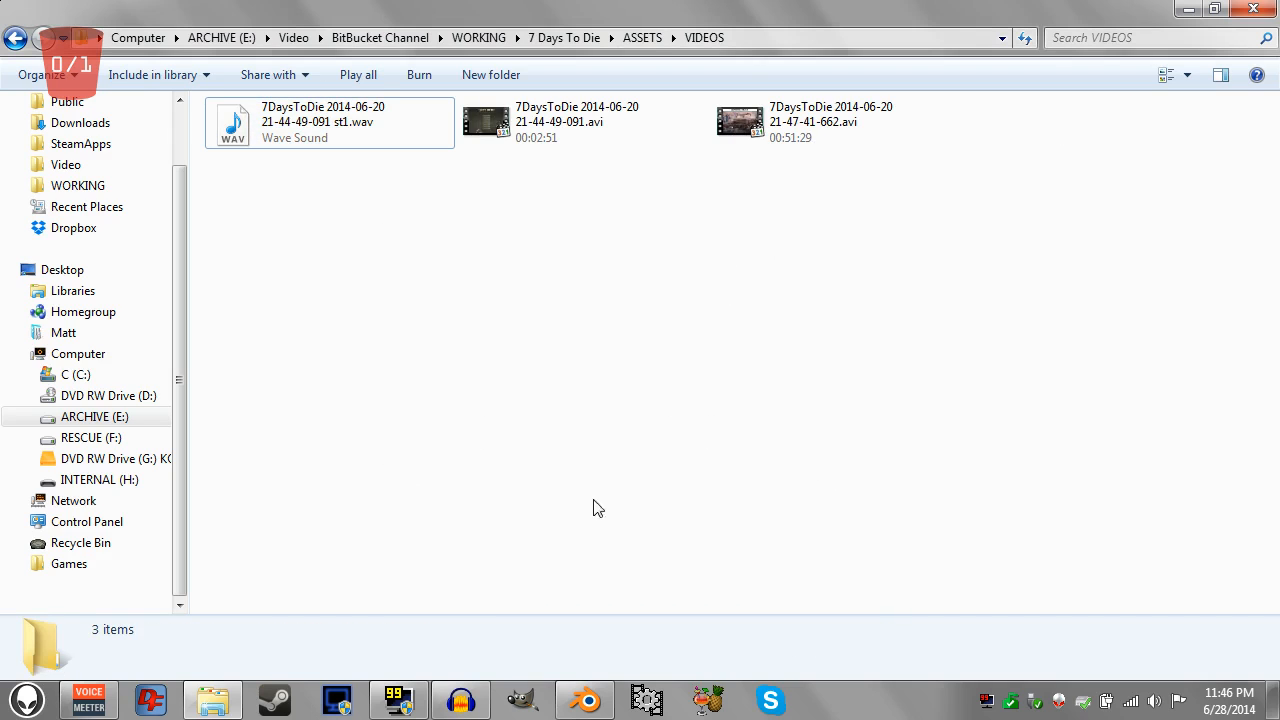
{"action": "left_click", "coordinate": [816, 145]}
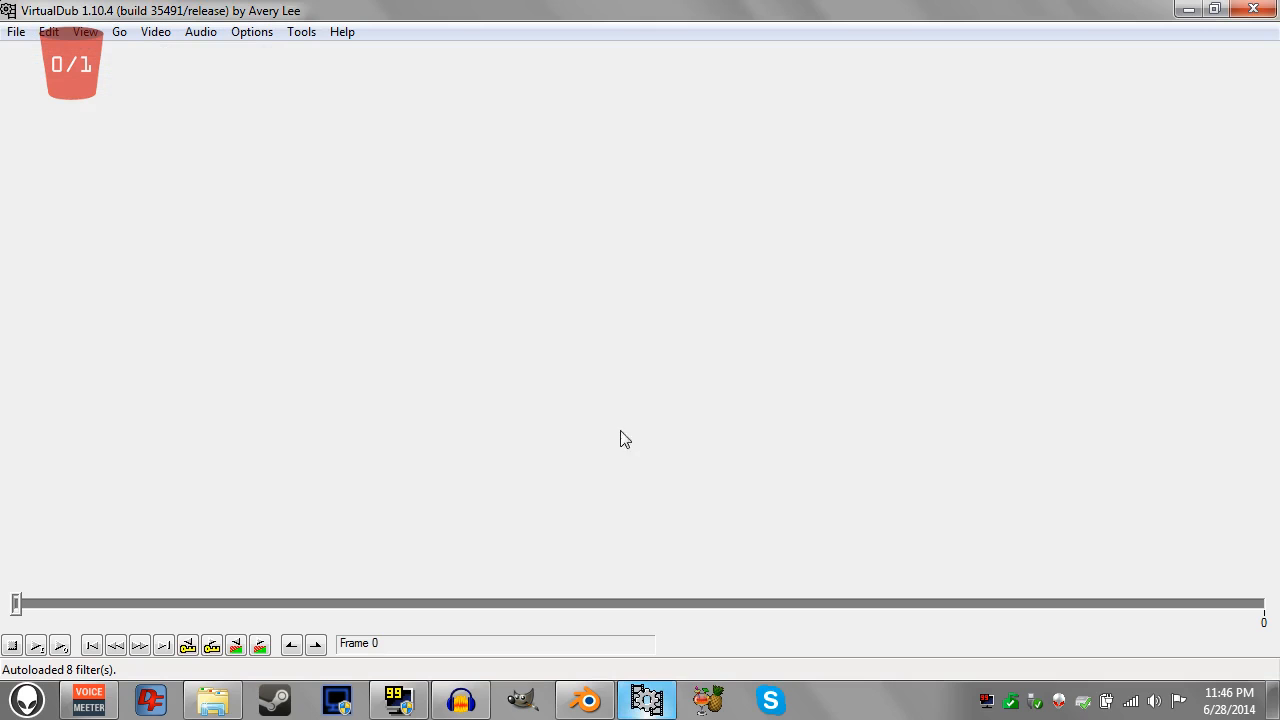
{"action": "left_click", "coordinate": [17, 33]}
{"action": "left_click", "coordinate": [60, 55]}
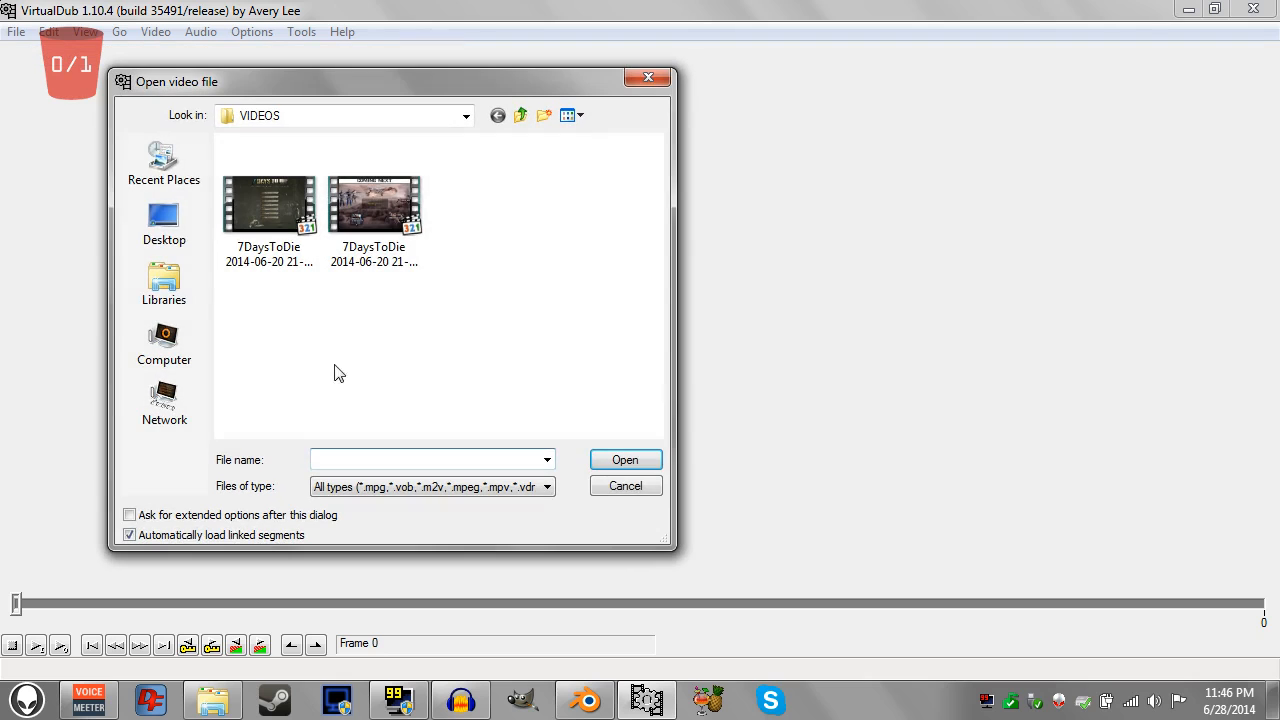
{"action": "left_click", "coordinate": [364, 205]}
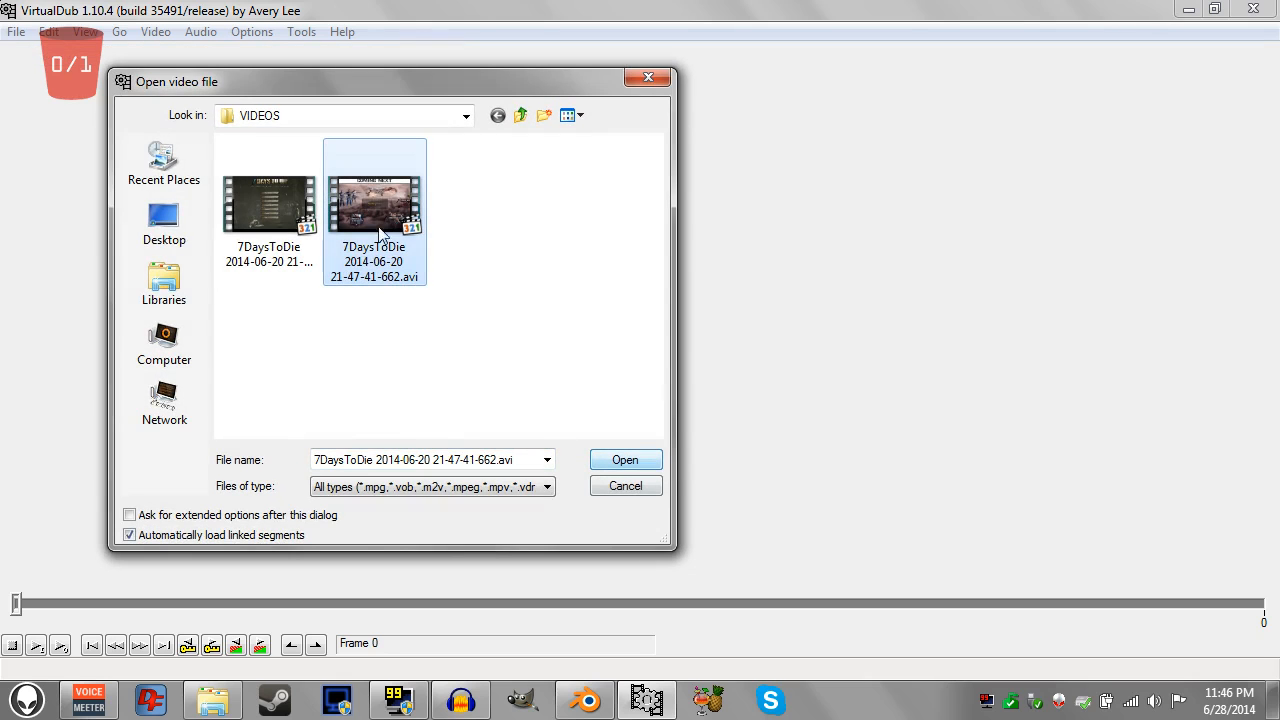
{"action": "left_click", "coordinate": [624, 459]}
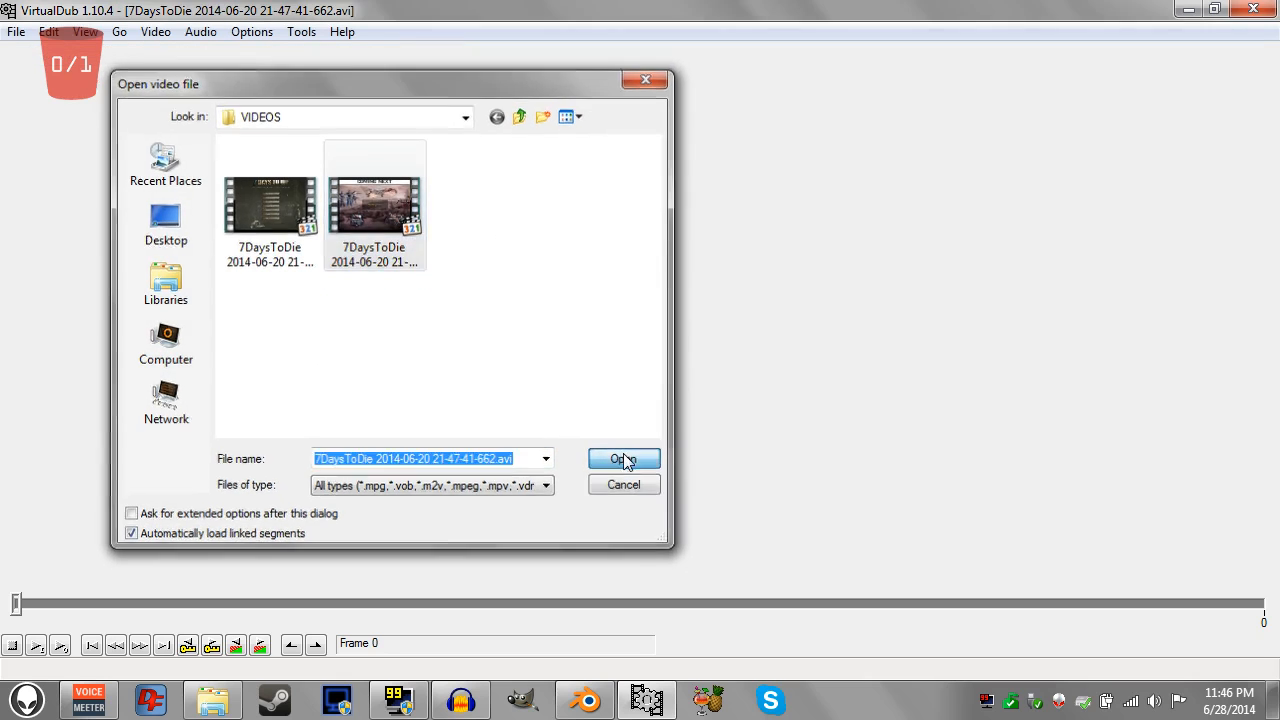
Set the video's source audio to Stream 2 and start saving it as a WAV file.
{"action": "left_click", "coordinate": [200, 33]}
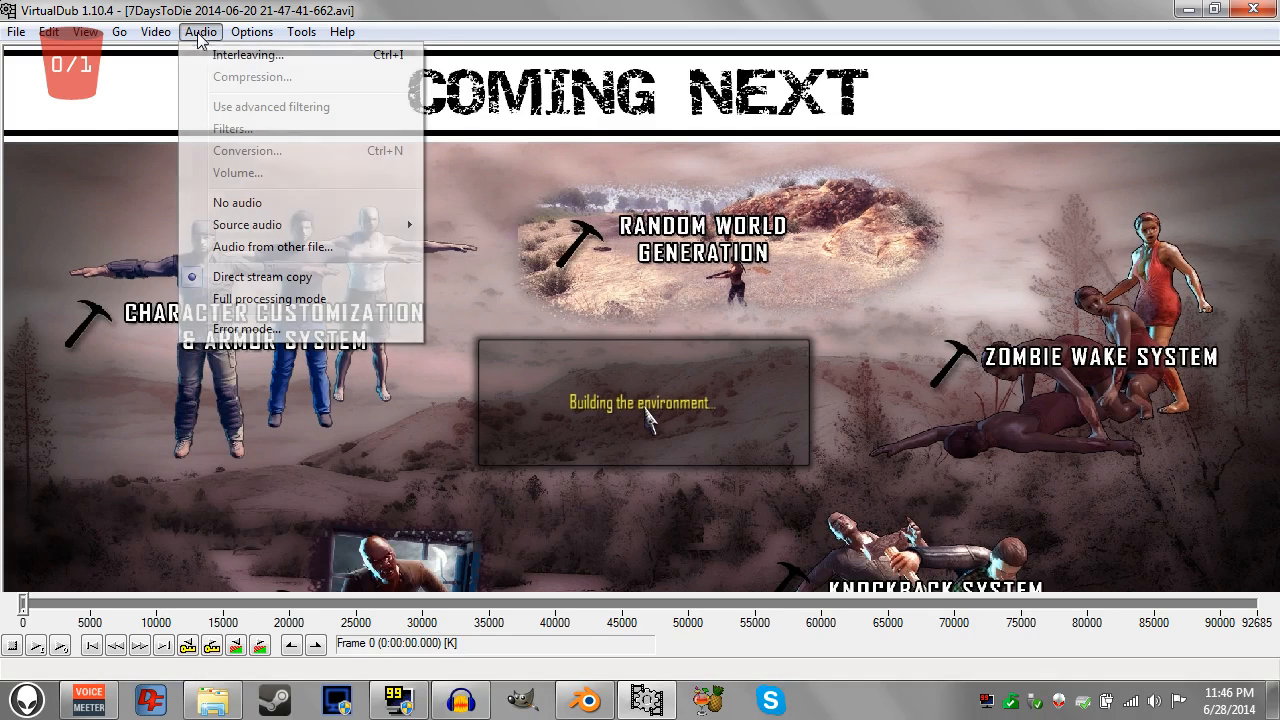
{"action": "mouse_move", "coordinate": [310, 228]}
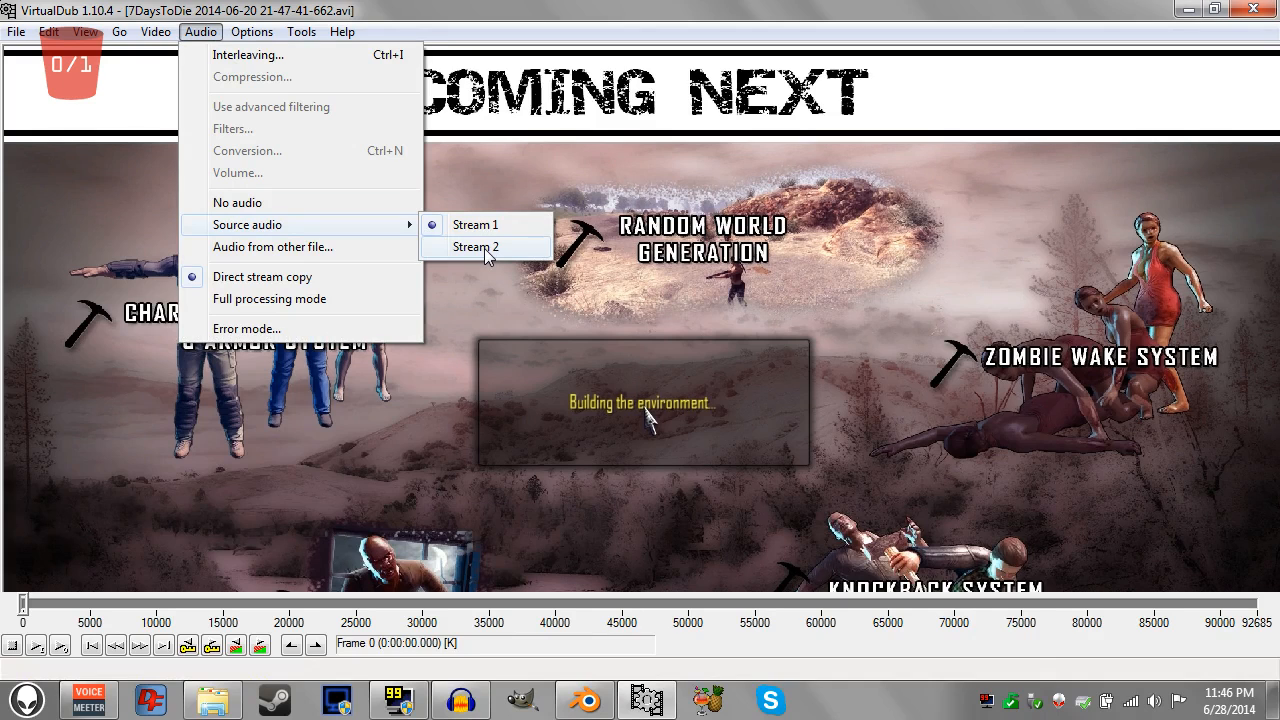
{"action": "left_click", "coordinate": [480, 249]}
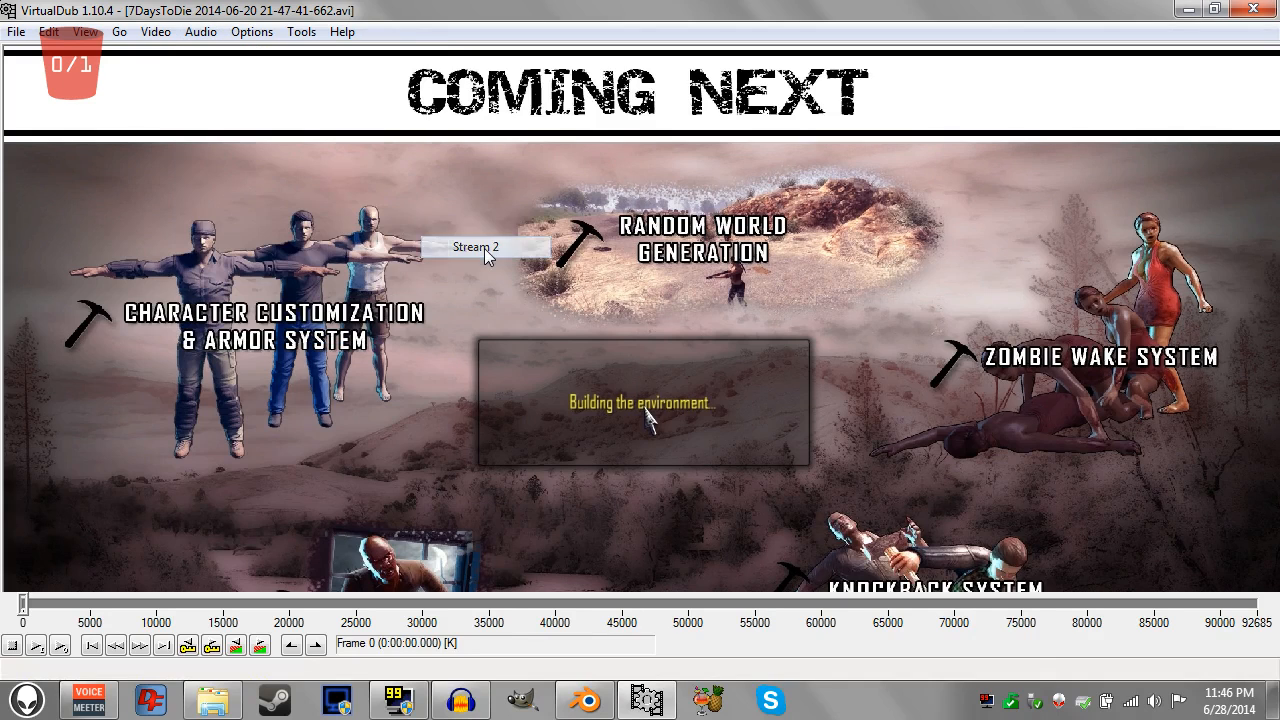
{"action": "left_click", "coordinate": [16, 33]}
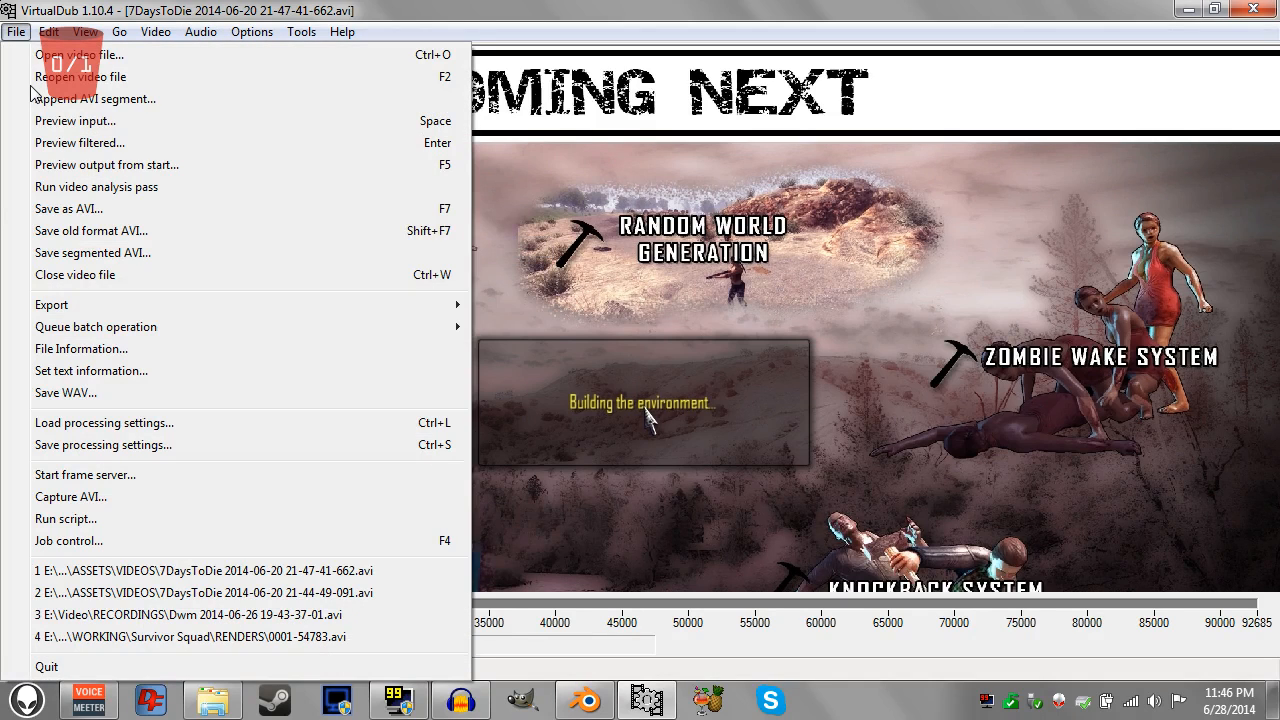
{"action": "left_click", "coordinate": [100, 396]}
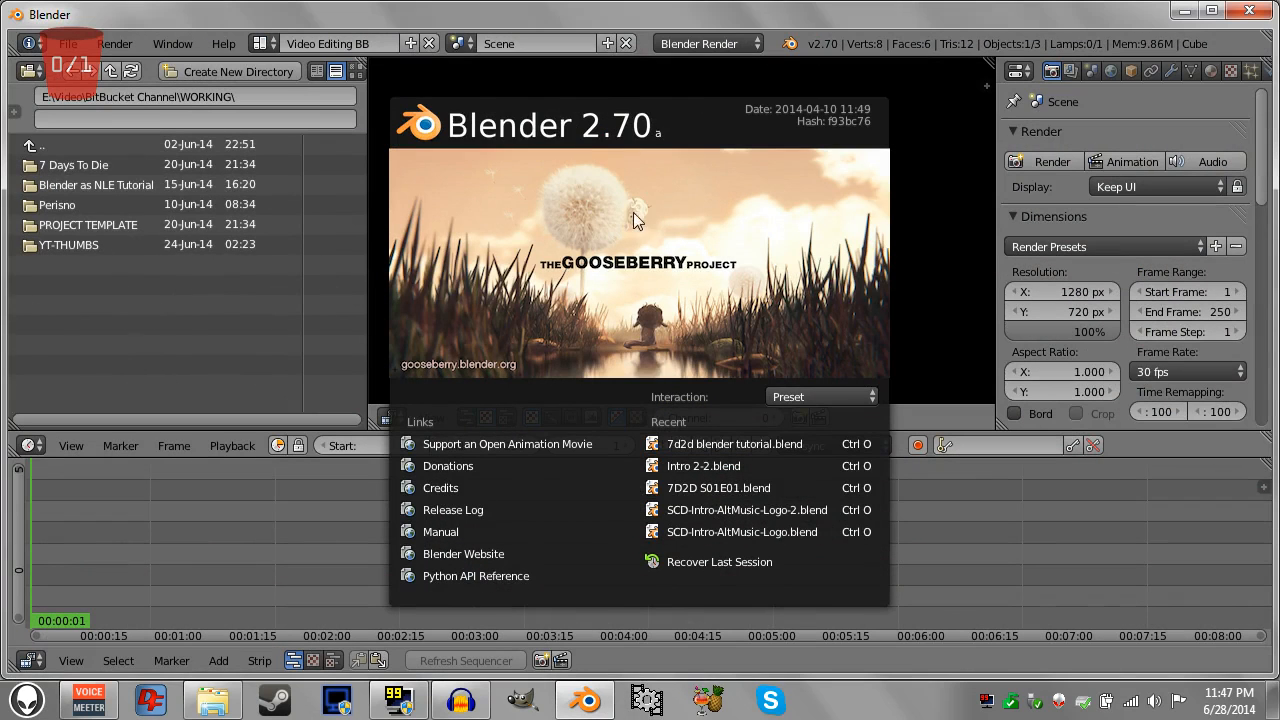
In Blender, dismiss the splash screen and browse to the 7 Days To Die\ASSETS\VIDEOS folder.
{"action": "left_click", "coordinate": [692, 182]}
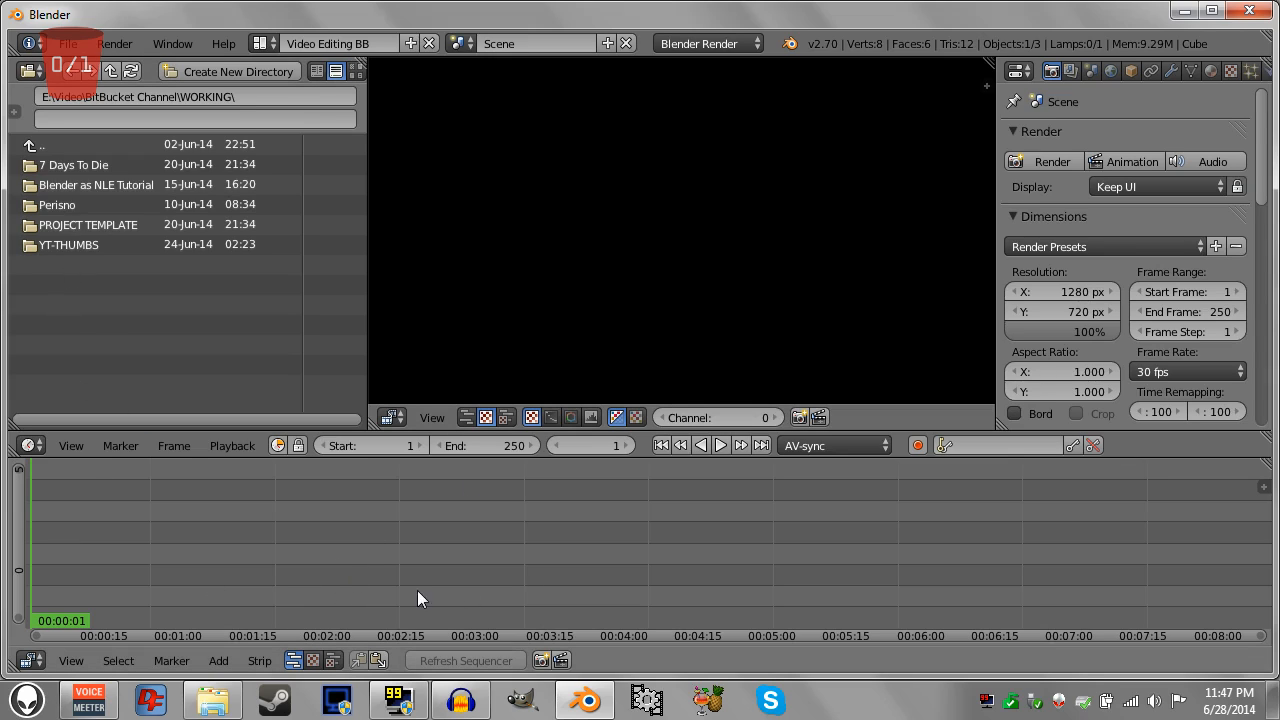
{"action": "left_click", "coordinate": [55, 166]}
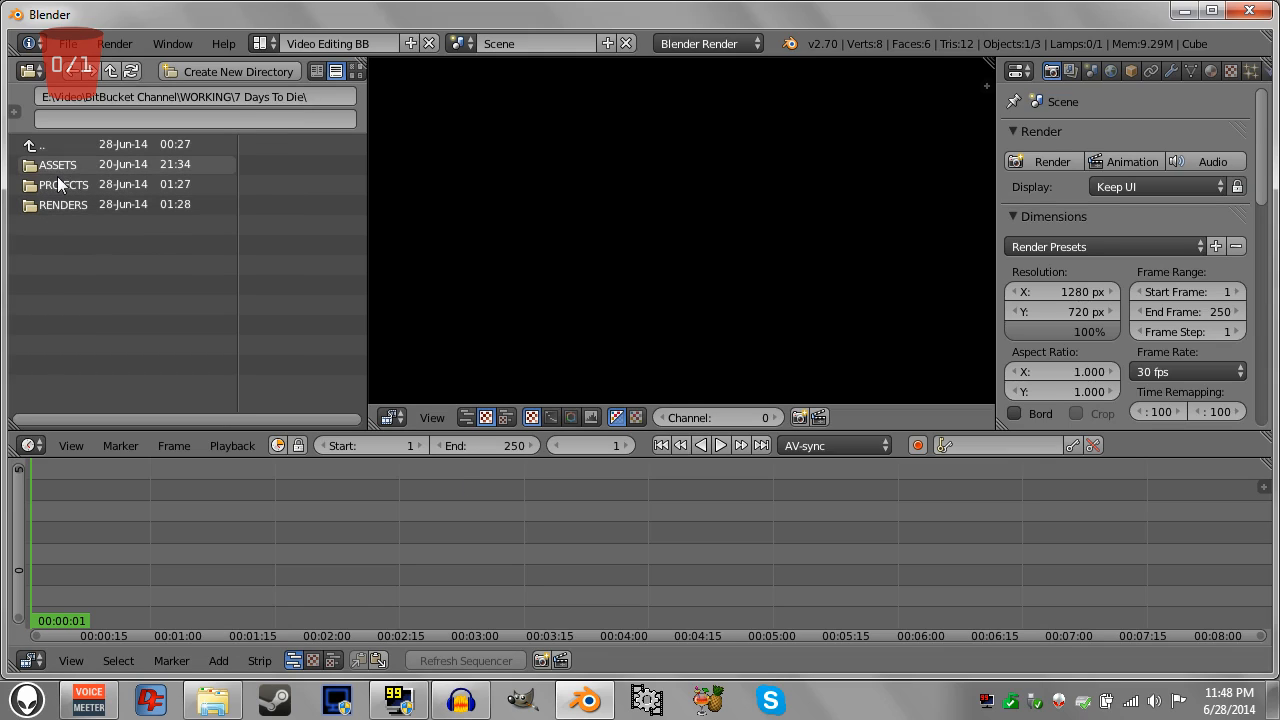
{"action": "left_click", "coordinate": [57, 174]}
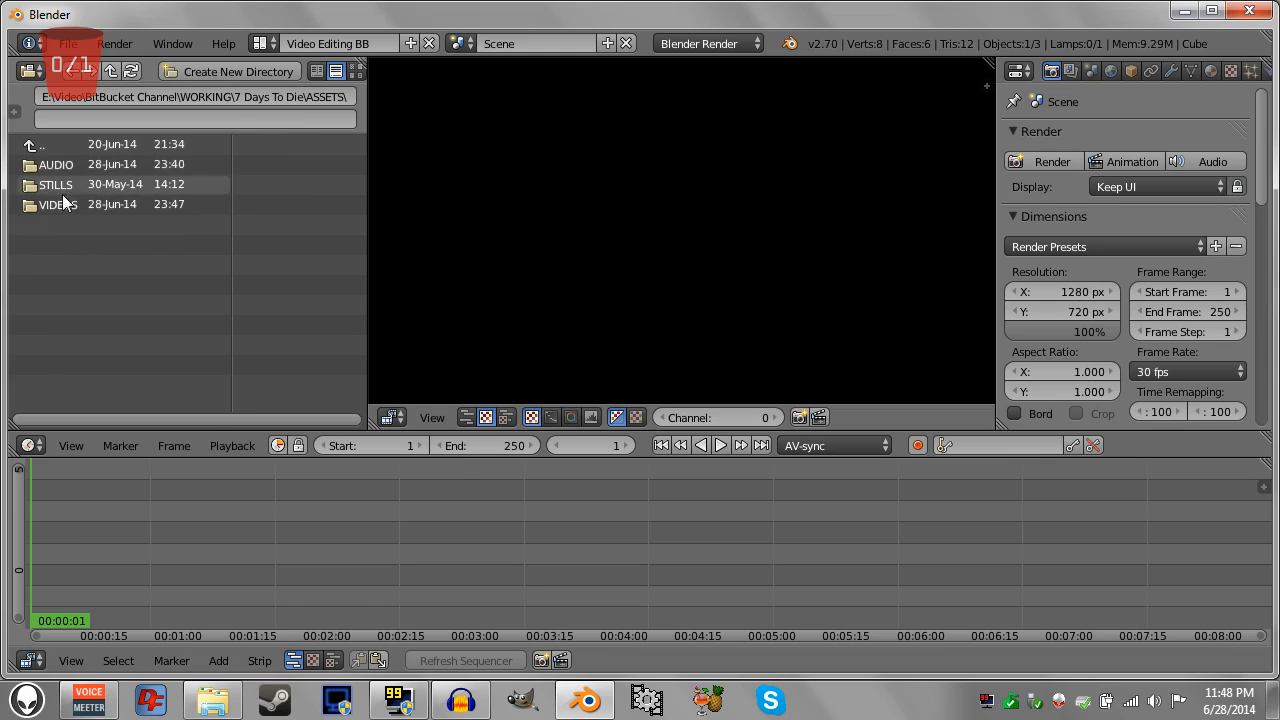
{"action": "left_click", "coordinate": [69, 207]}
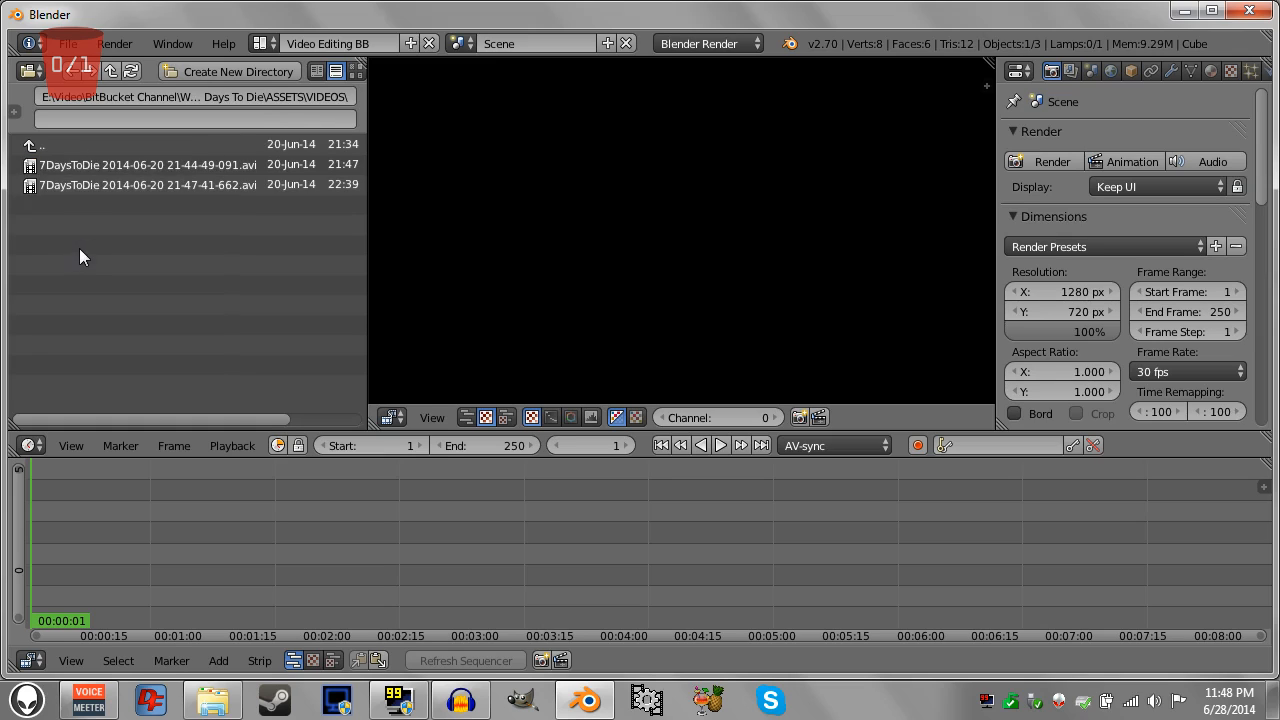
{"action": "left_click", "coordinate": [68, 166]}
{"action": "left_click_drag", "start_coordinate": [100, 174], "coordinate": [283, 236]}
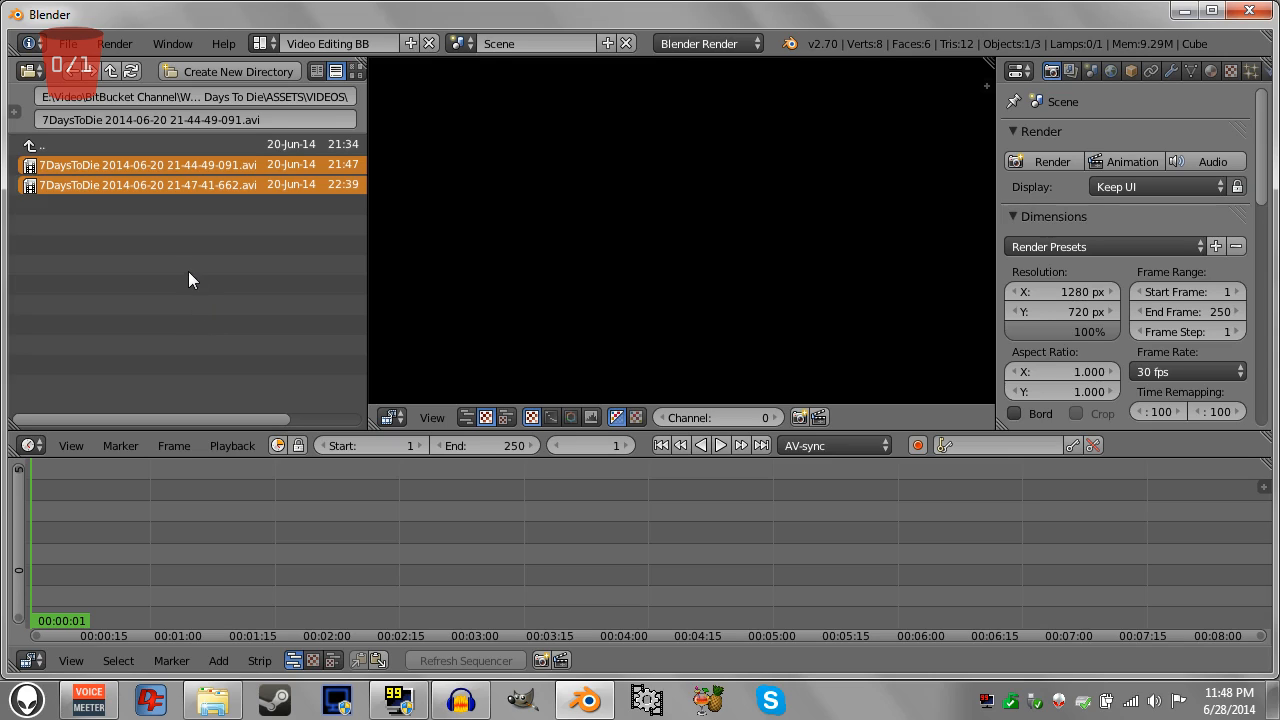
{"action": "left_click", "coordinate": [155, 250]}
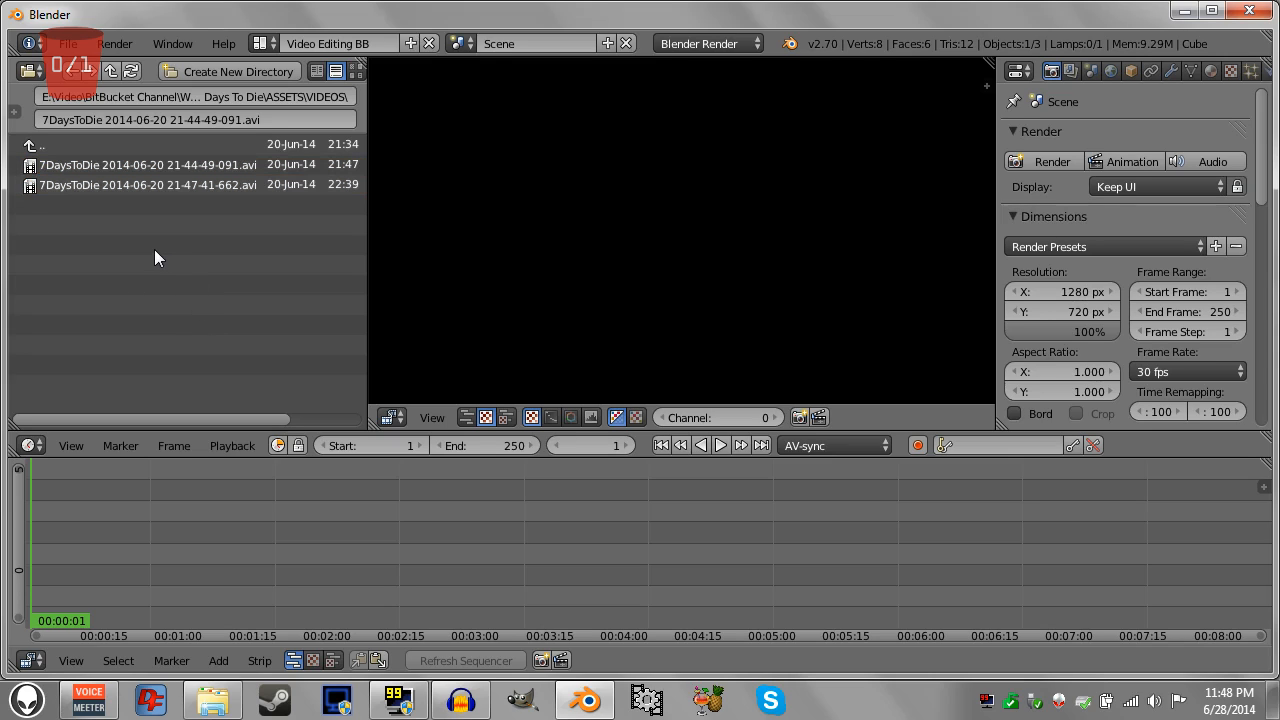
{"action": "left_click", "coordinate": [97, 164]}
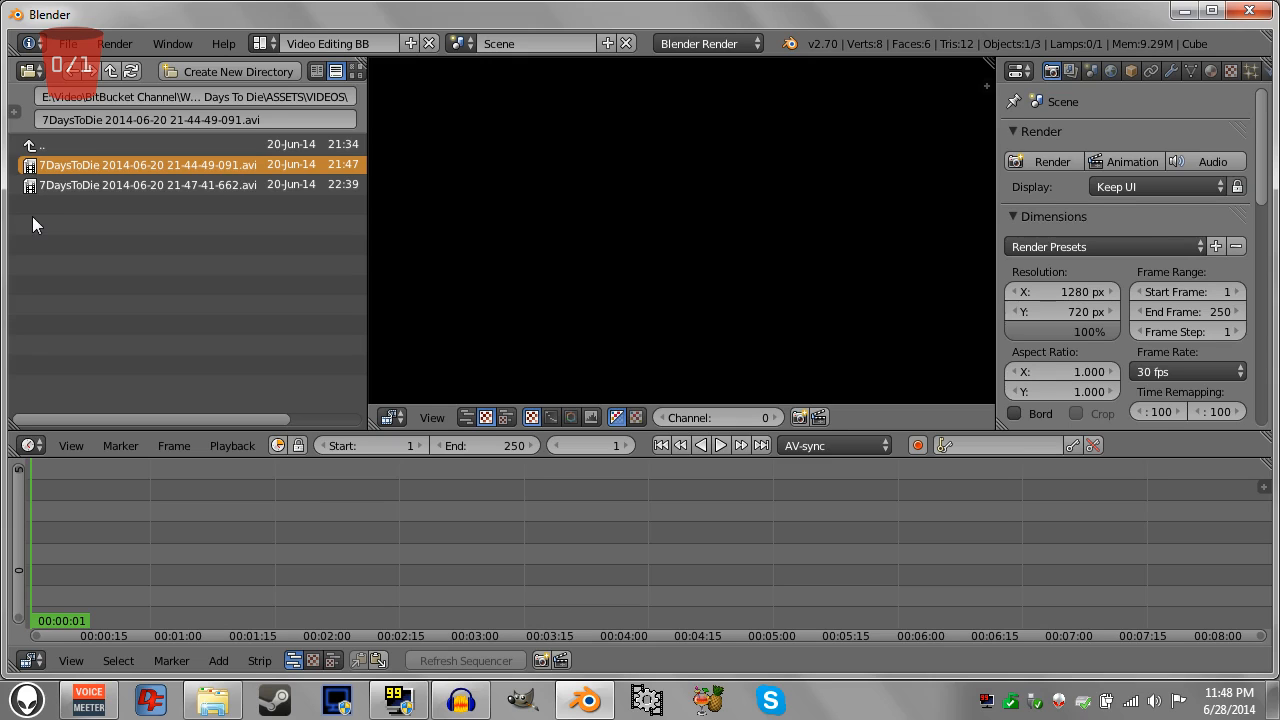
{"action": "left_click_drag", "start_coordinate": [32, 216], "coordinate": [45, 568]}
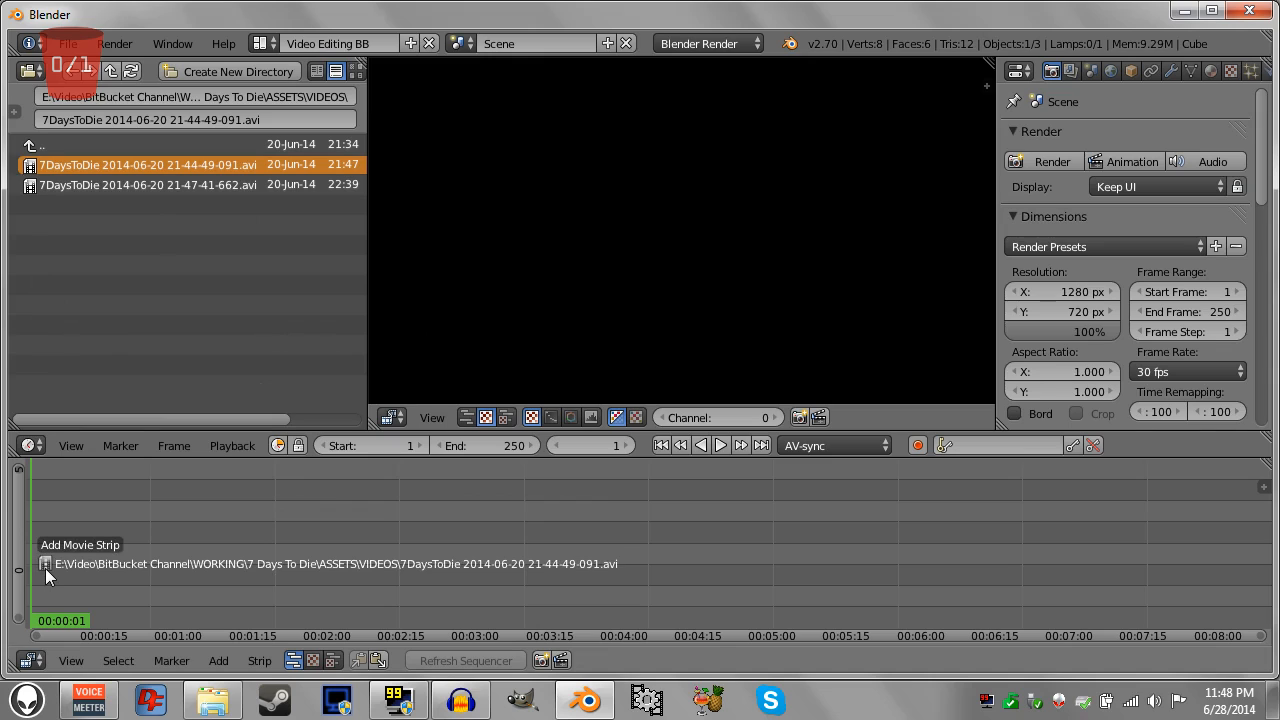
{"action": "left_click_drag", "start_coordinate": [45, 568], "coordinate": [46, 569]}
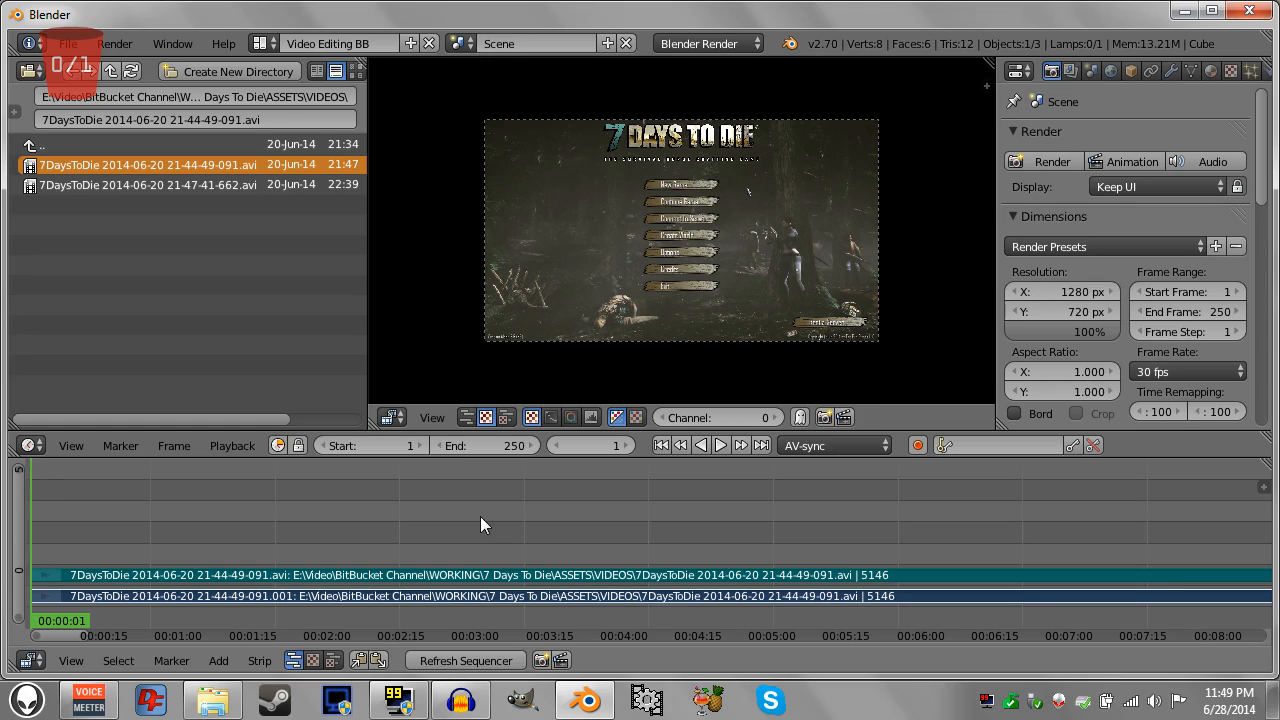
Try adding the same clip again with the playhead at 00:02:15, undo the addition and return the playhead to the first frame.
{"action": "left_click", "coordinate": [512, 513]}
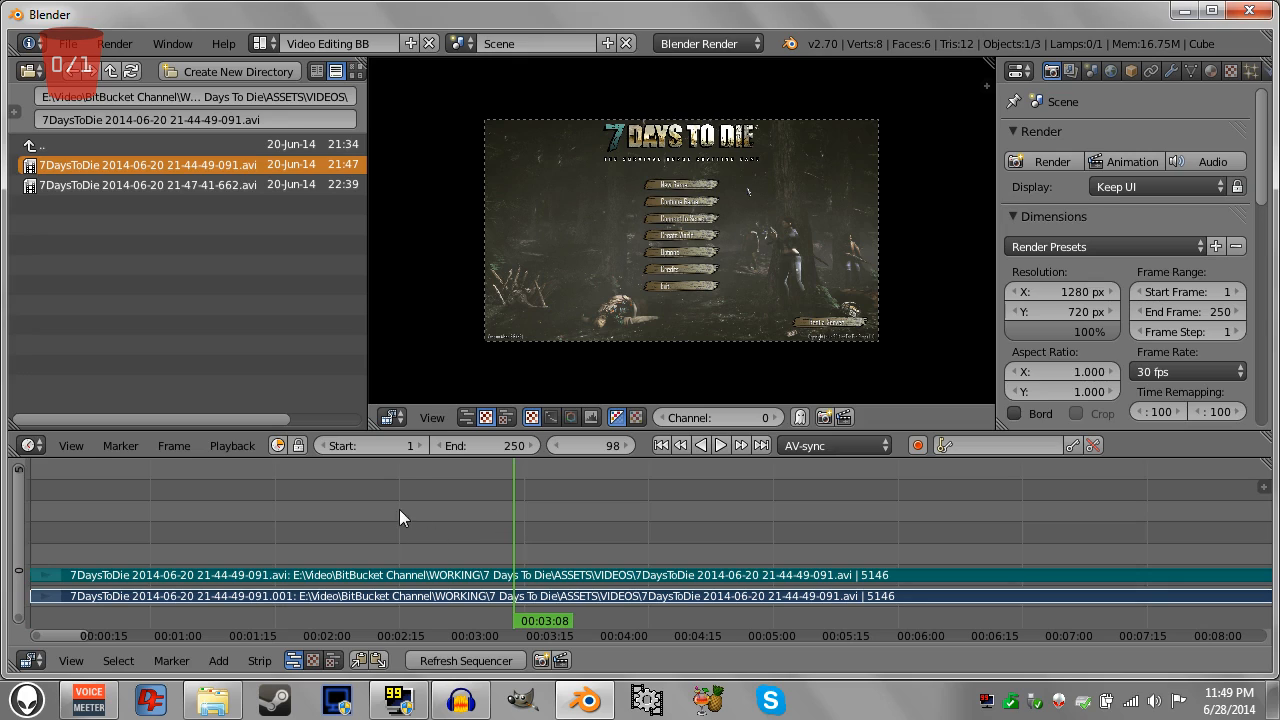
{"action": "left_click", "coordinate": [926, 515]}
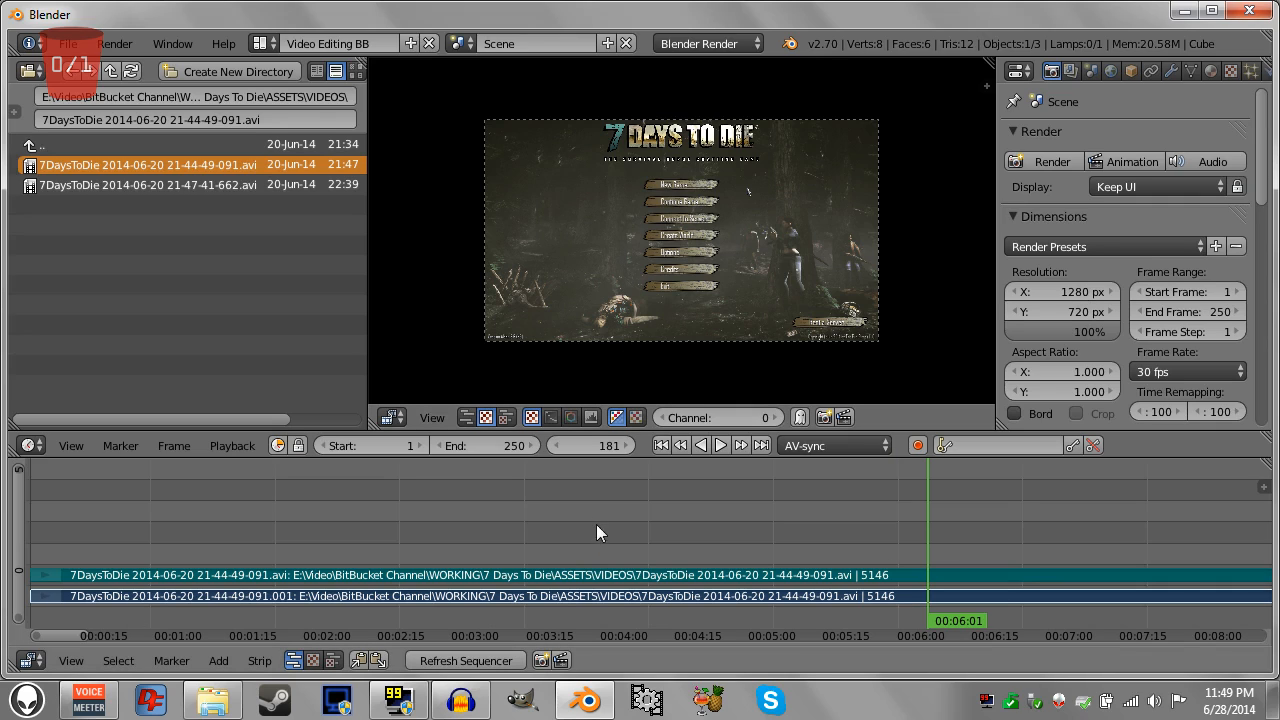
{"action": "left_click", "coordinate": [399, 511]}
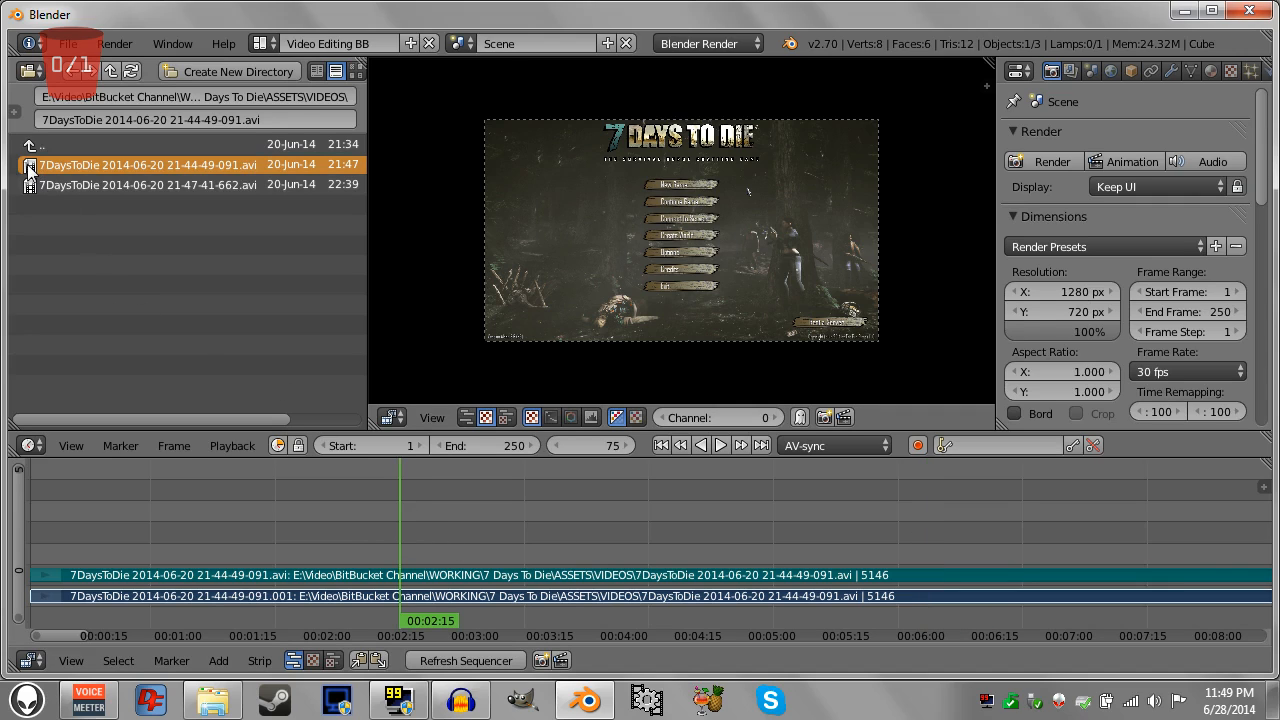
{"action": "left_click_drag", "start_coordinate": [30, 172], "coordinate": [178, 510]}
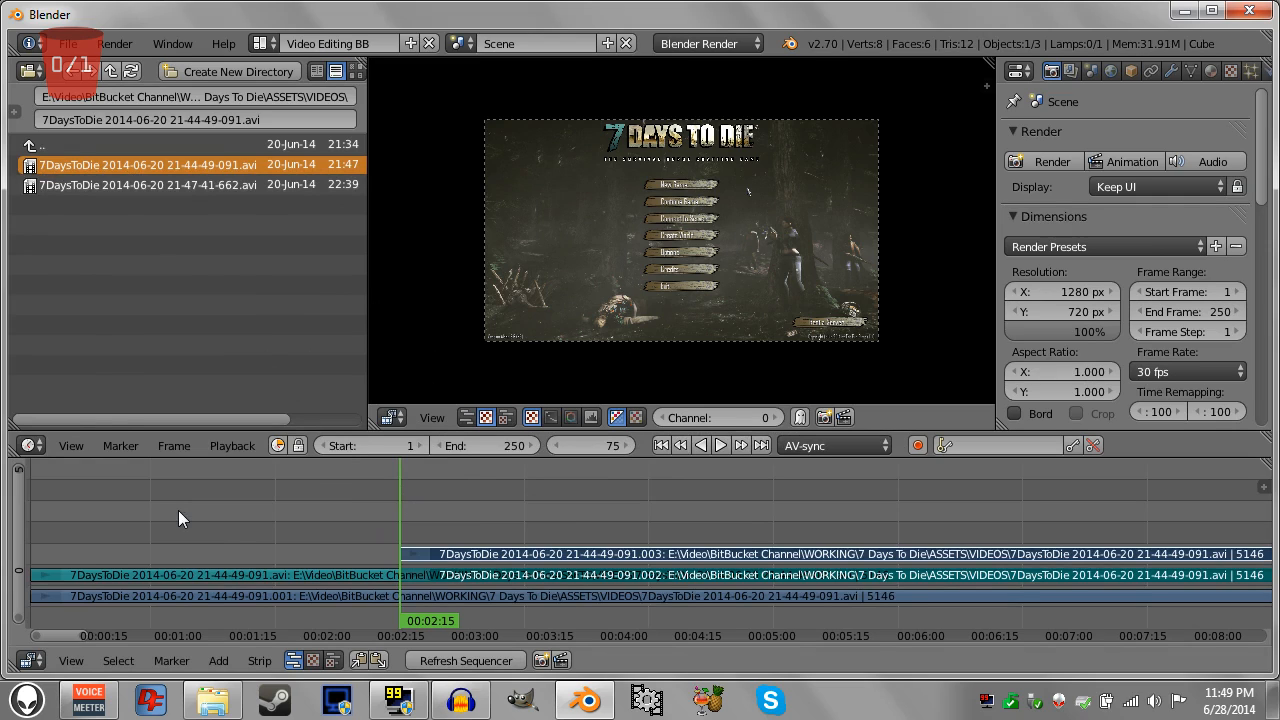
{"action": "key", "text": "ctrl+z"}
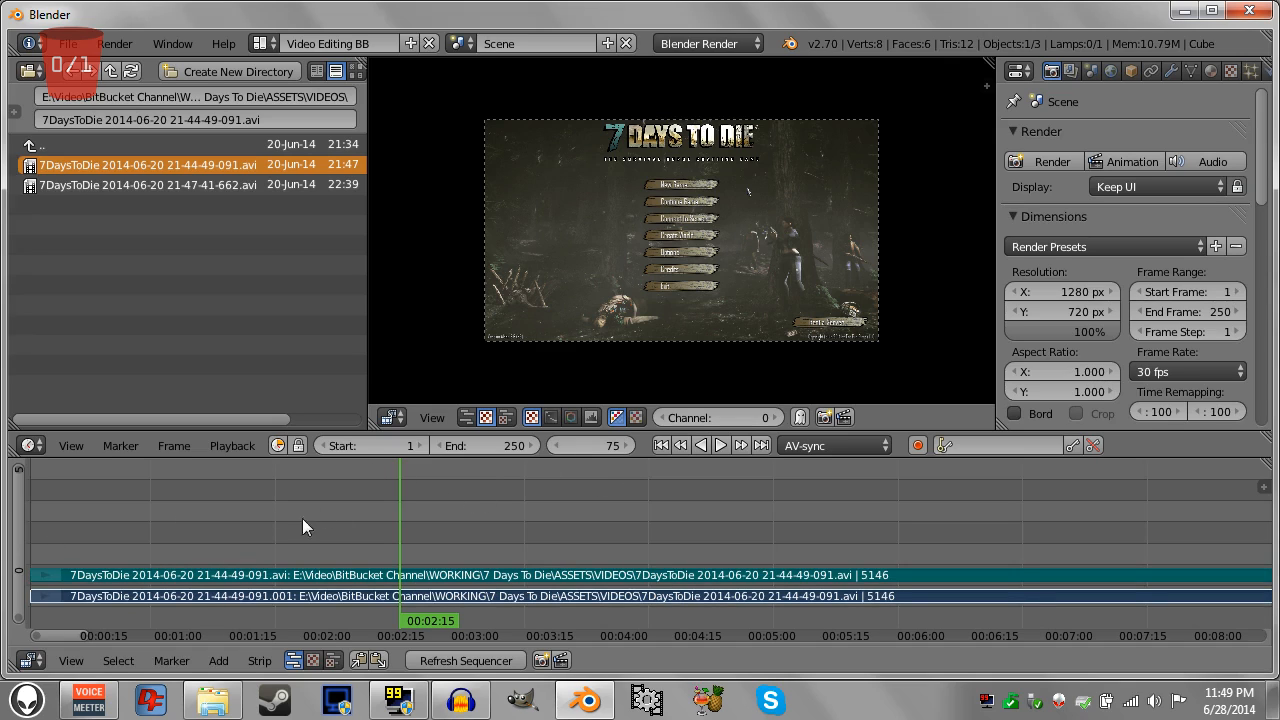
{"action": "left_click", "coordinate": [659, 445]}
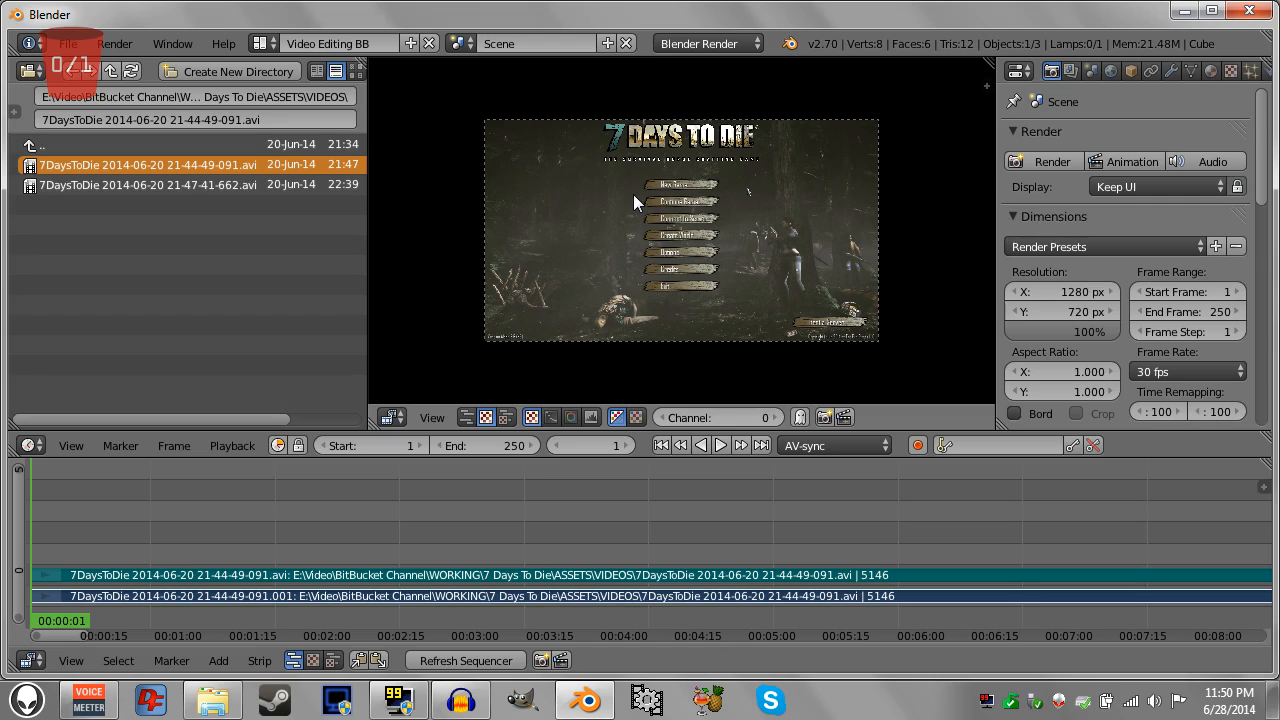
Fit the video frame to the sequencer's preview area.
{"action": "scroll", "coordinate": [633, 194], "scroll_direction": "up", "scroll_amount": 3}
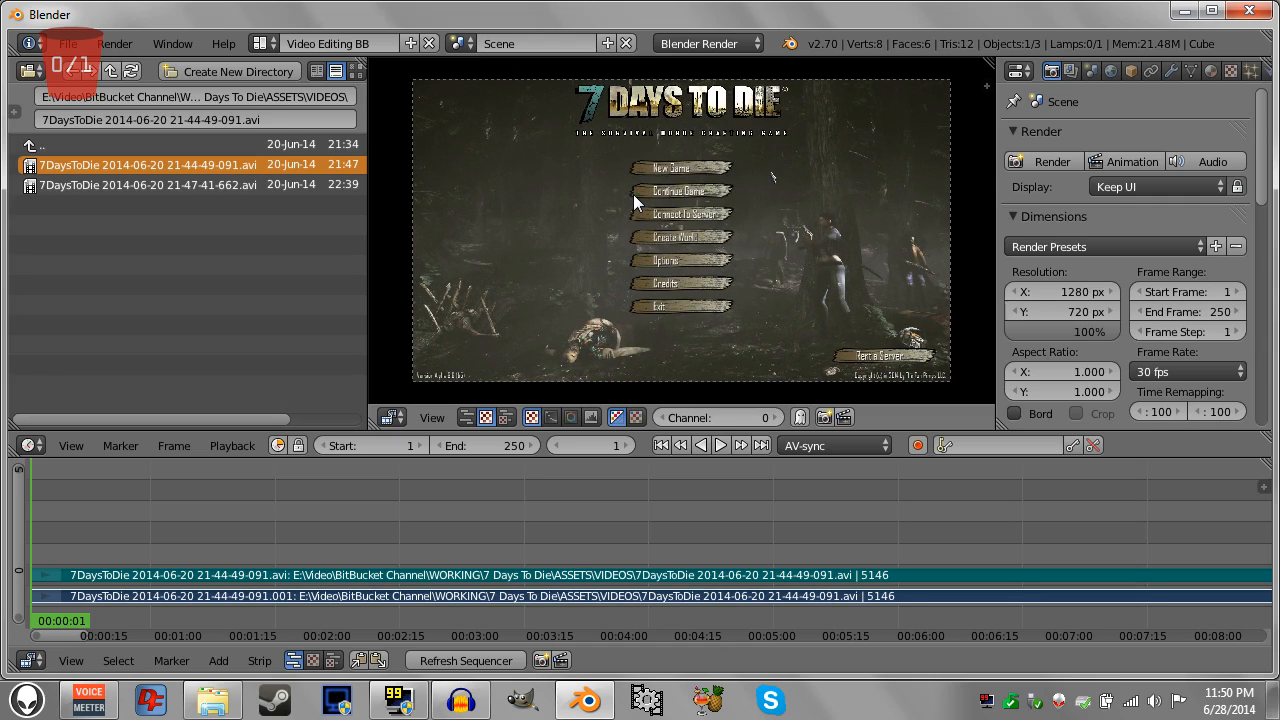
{"action": "scroll", "coordinate": [633, 198], "scroll_direction": "up", "scroll_amount": 1}
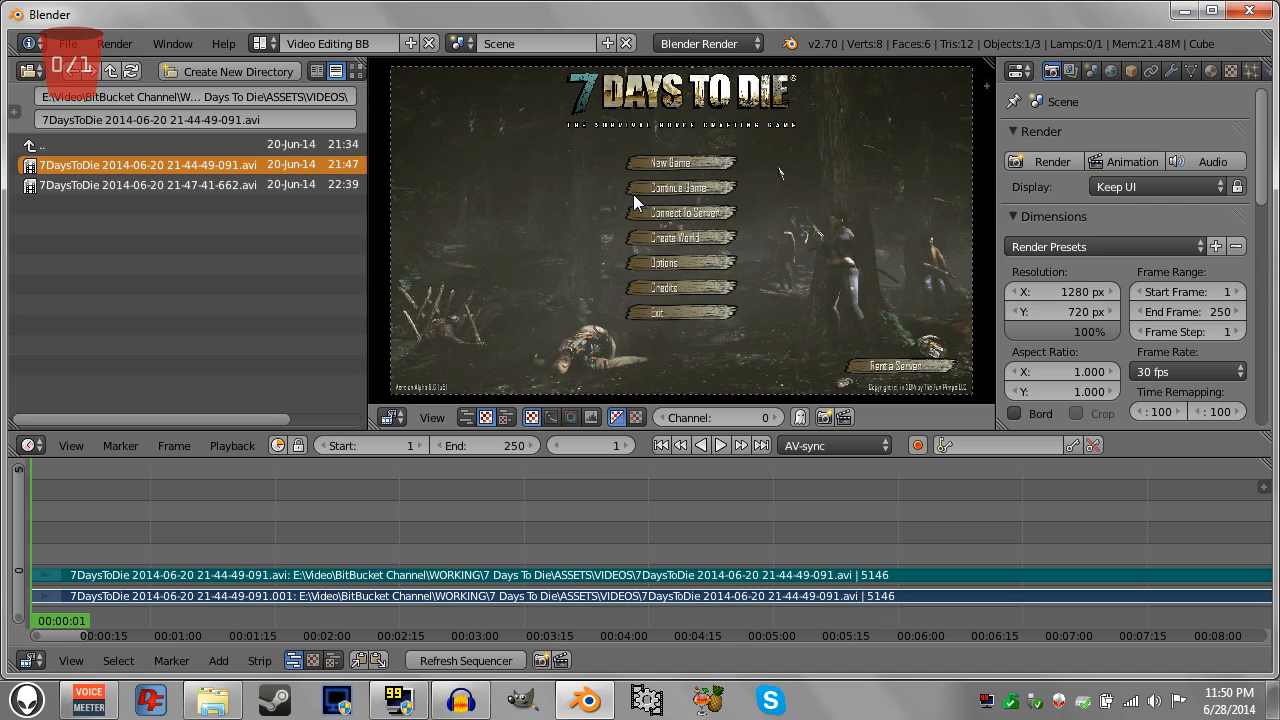
{"action": "scroll", "coordinate": [633, 194], "scroll_direction": "down", "scroll_amount": 3}
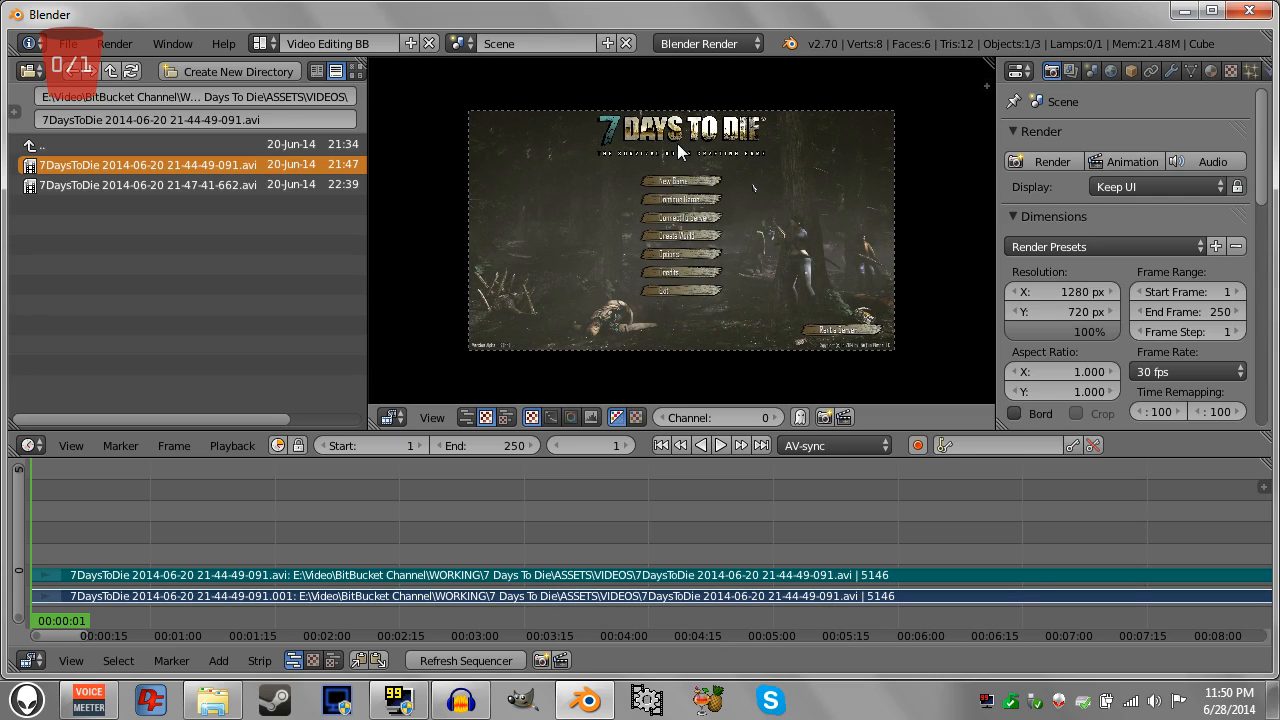
{"action": "key", "text": "Home"}
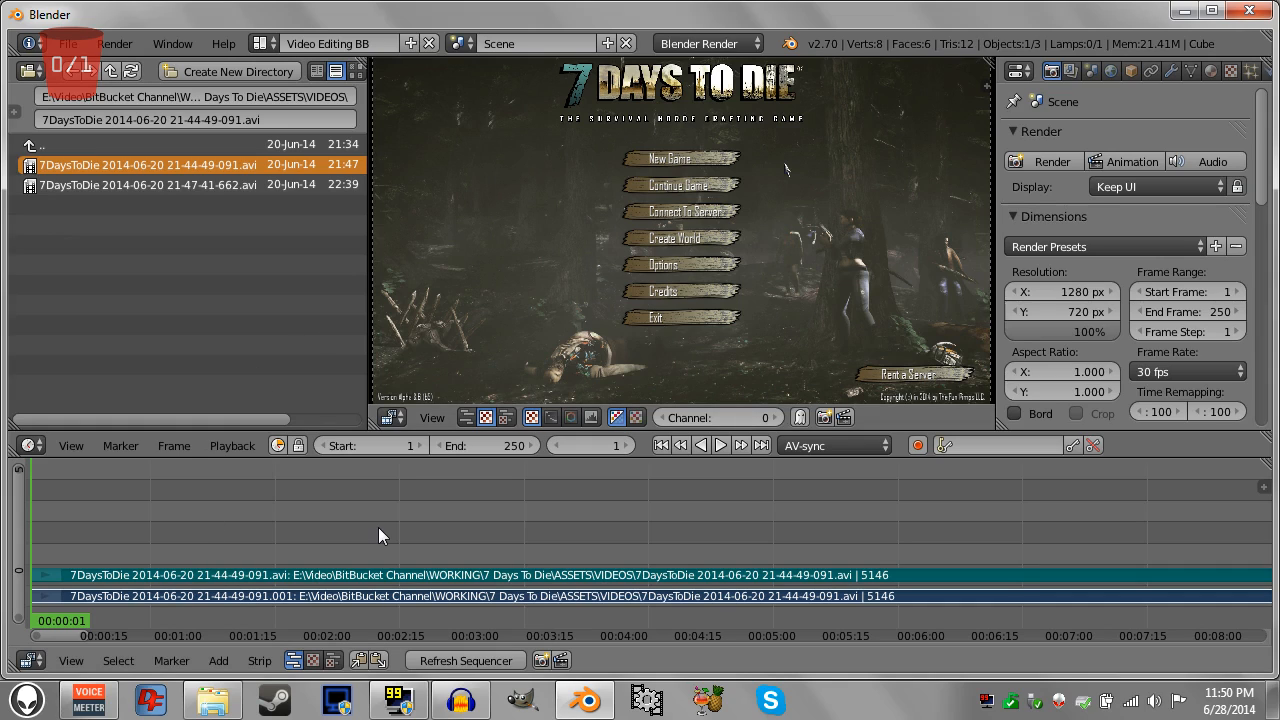
Examine the strips at different time and channel scales, and fit their full length in the sequencer timeline.
{"action": "scroll", "coordinate": [378, 526], "scroll_direction": "down", "scroll_amount": 5}
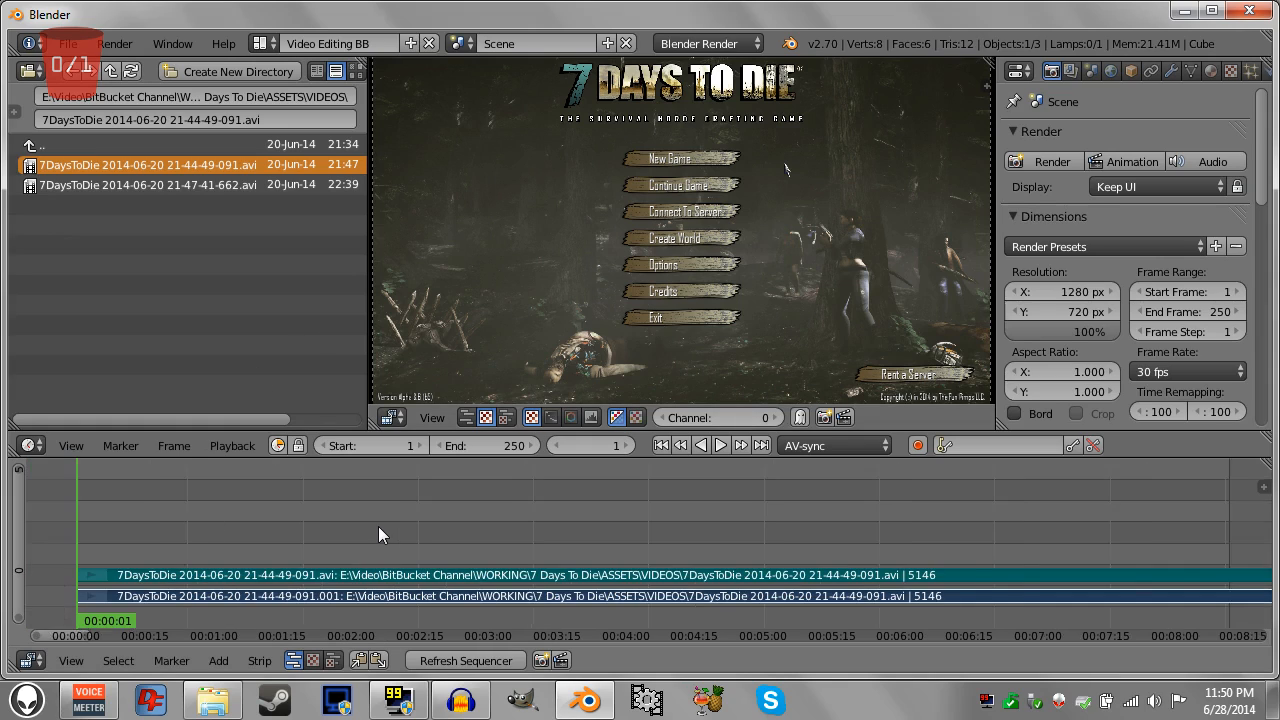
{"action": "scroll", "coordinate": [378, 535], "scroll_direction": "down", "scroll_amount": 4}
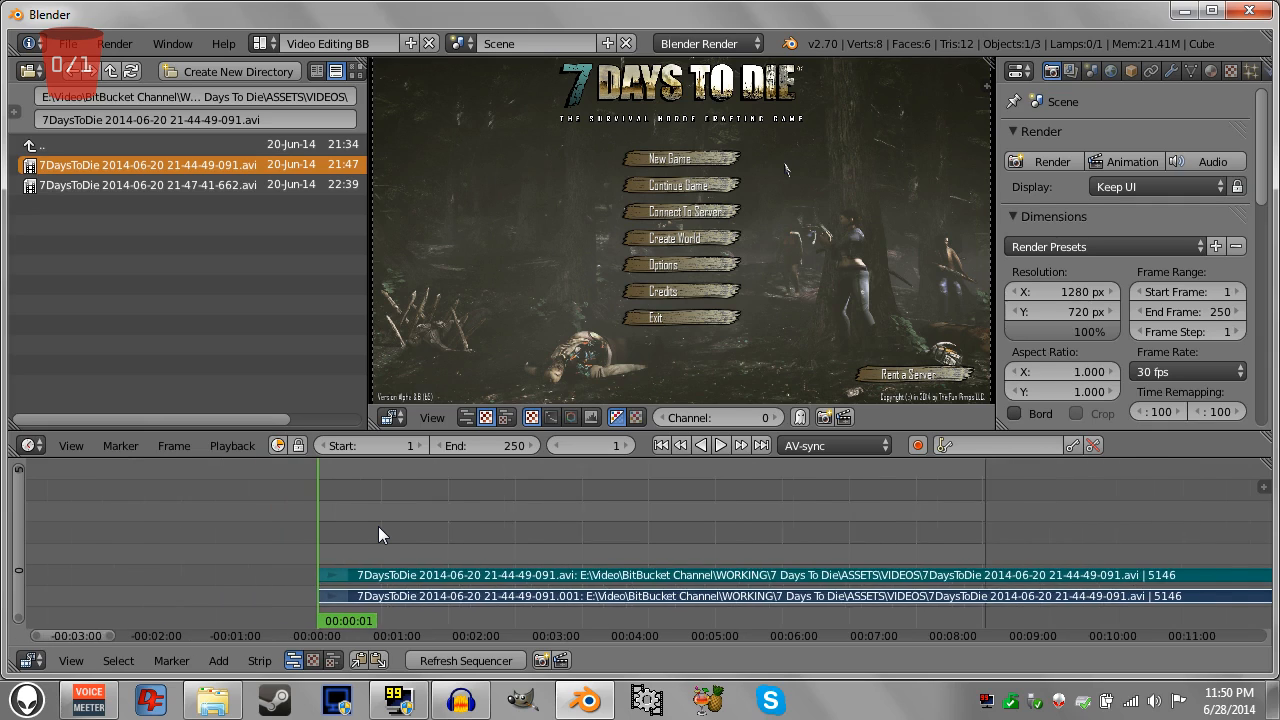
{"action": "scroll", "coordinate": [557, 537], "scroll_direction": "down", "scroll_amount": 4}
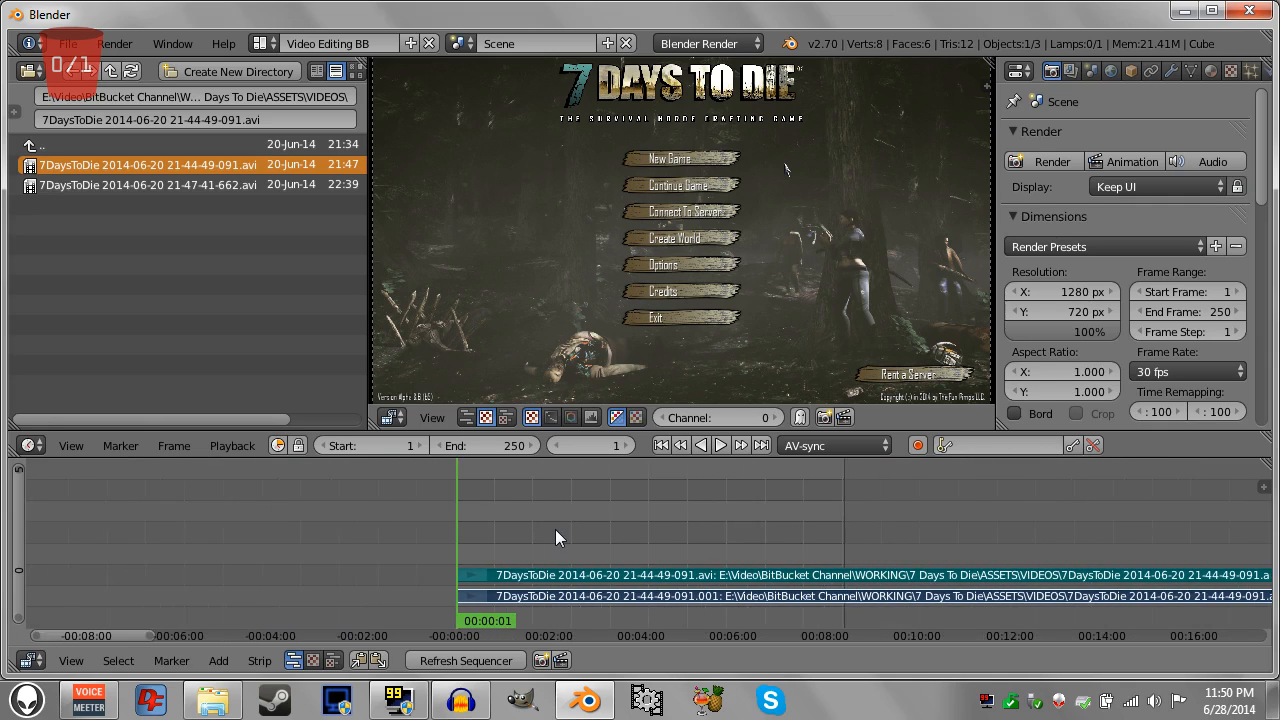
{"action": "scroll", "coordinate": [555, 529], "scroll_direction": "up", "scroll_amount": 4}
{"action": "scroll", "coordinate": [552, 528], "scroll_direction": "left", "scroll_amount": 1, "text": "ctrl"}
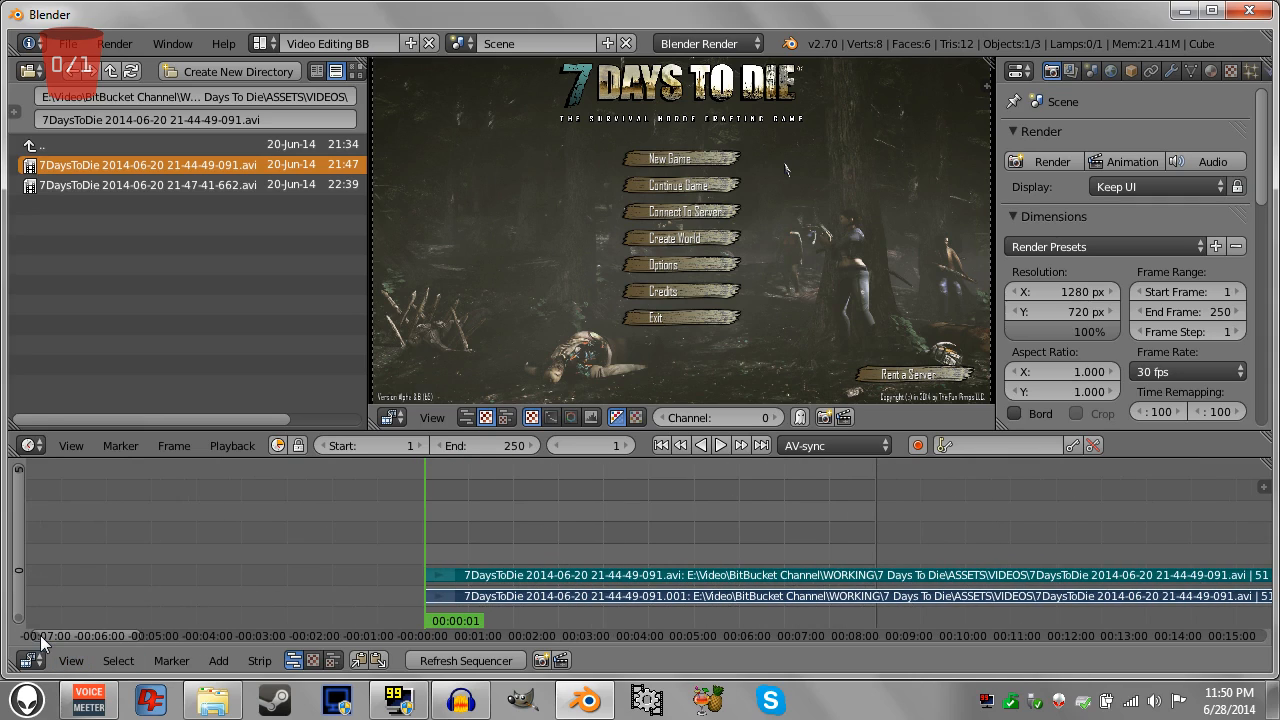
{"action": "left_click_drag", "start_coordinate": [40, 635], "coordinate": [26, 511]}
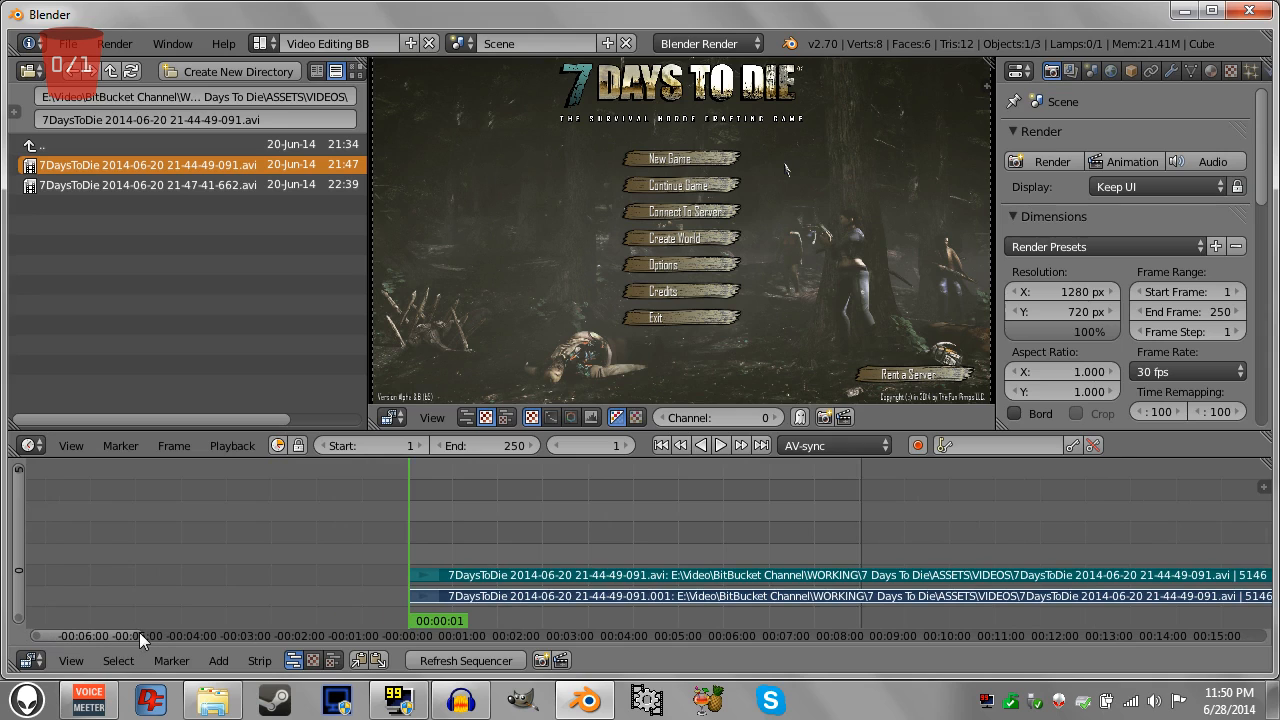
{"action": "left_click_drag", "start_coordinate": [139, 632], "coordinate": [51, 536]}
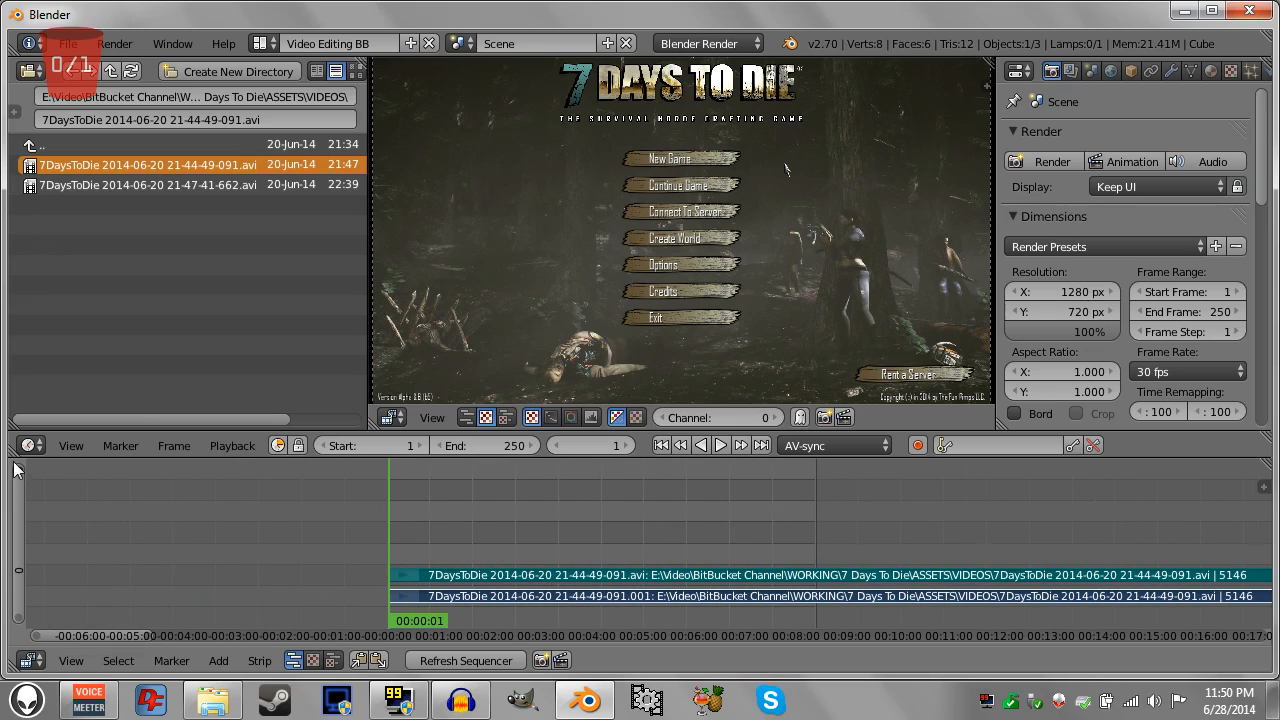
{"action": "left_click_drag", "start_coordinate": [20, 478], "coordinate": [29, 586]}
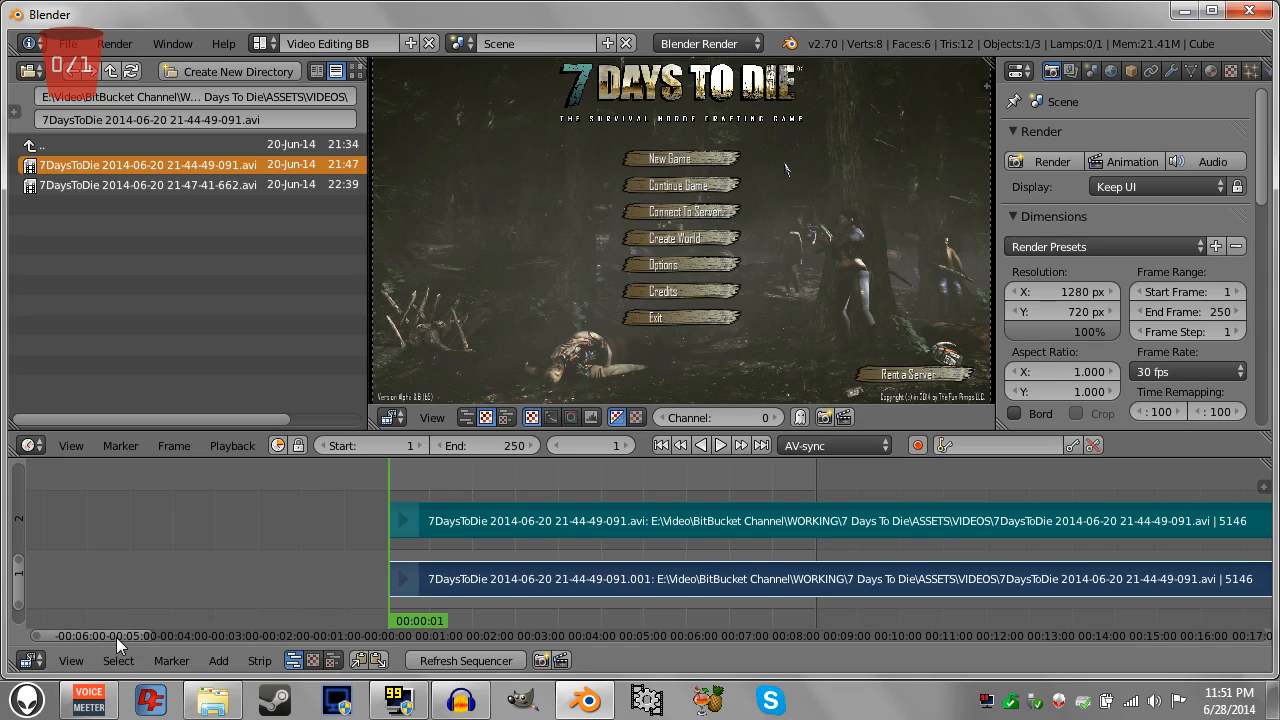
{"action": "left_click_drag", "start_coordinate": [107, 636], "coordinate": [1143, 624]}
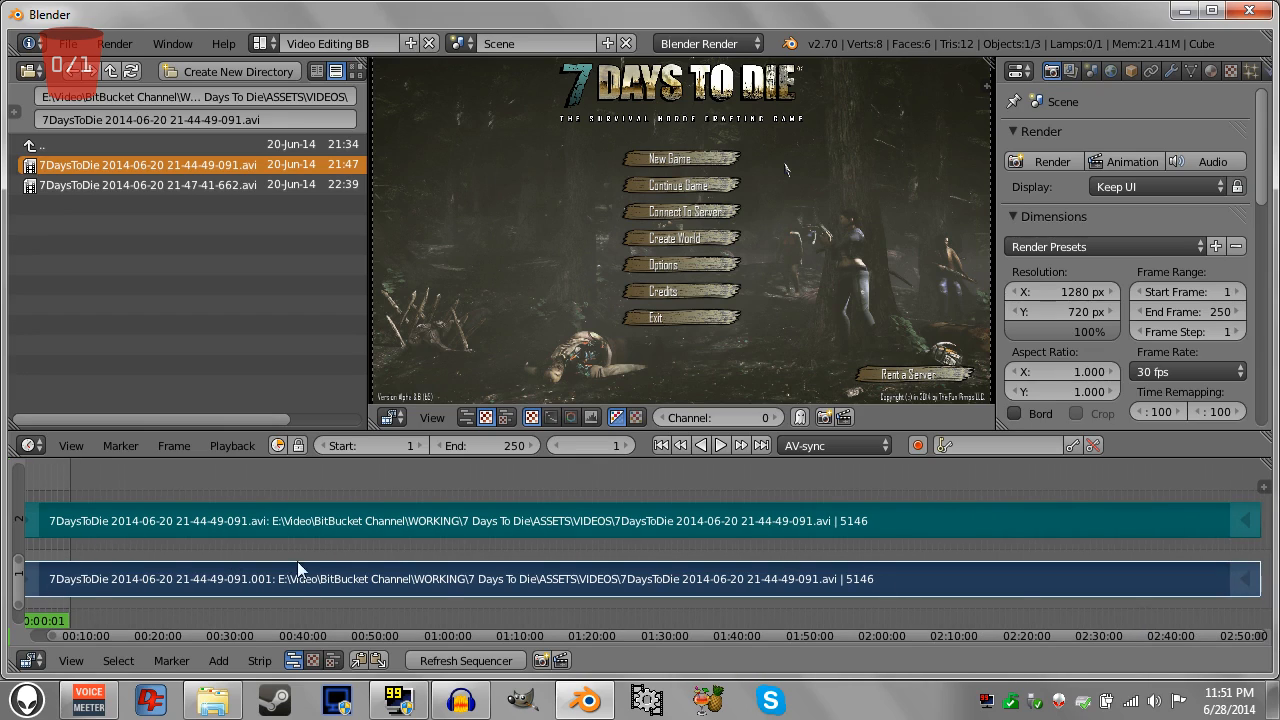
{"action": "left_click_drag", "start_coordinate": [1265, 638], "coordinate": [372, 638]}
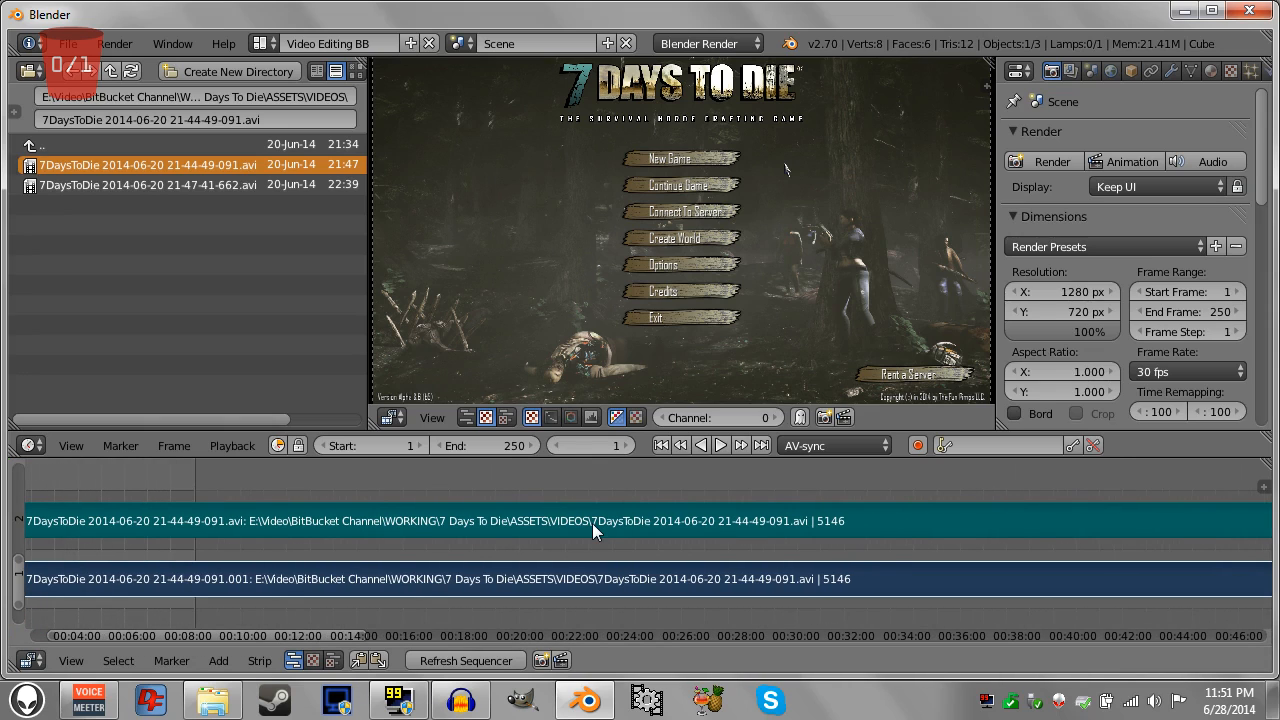
{"action": "key", "text": "Home"}
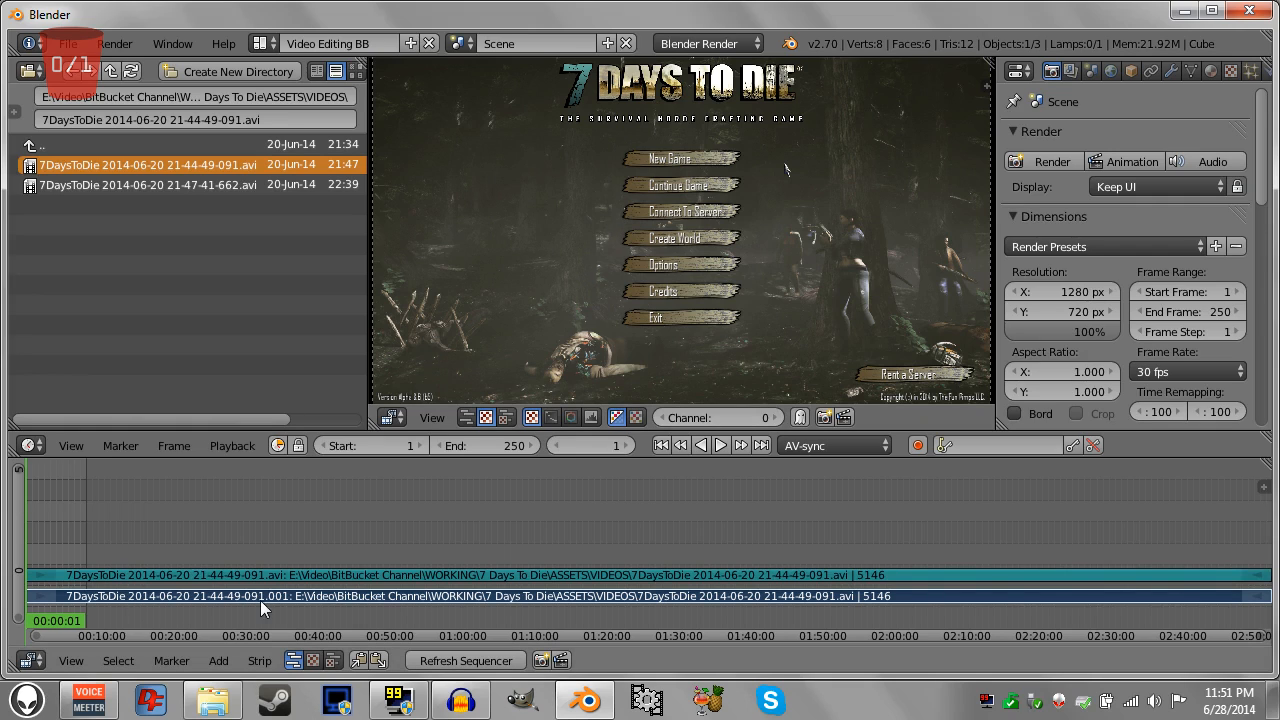
Select the sound strip and the movie strip in turn, and deselect all strips.
{"action": "right_click", "coordinate": [250, 572]}
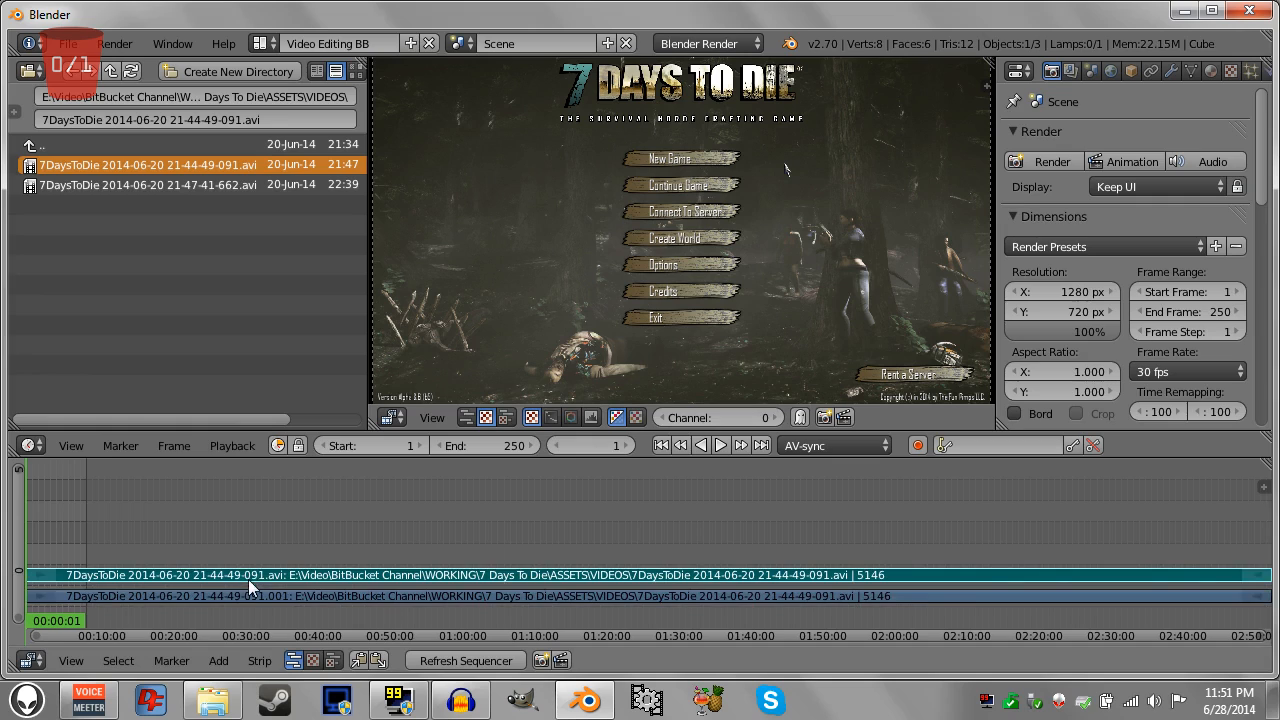
{"action": "right_click", "coordinate": [223, 597]}
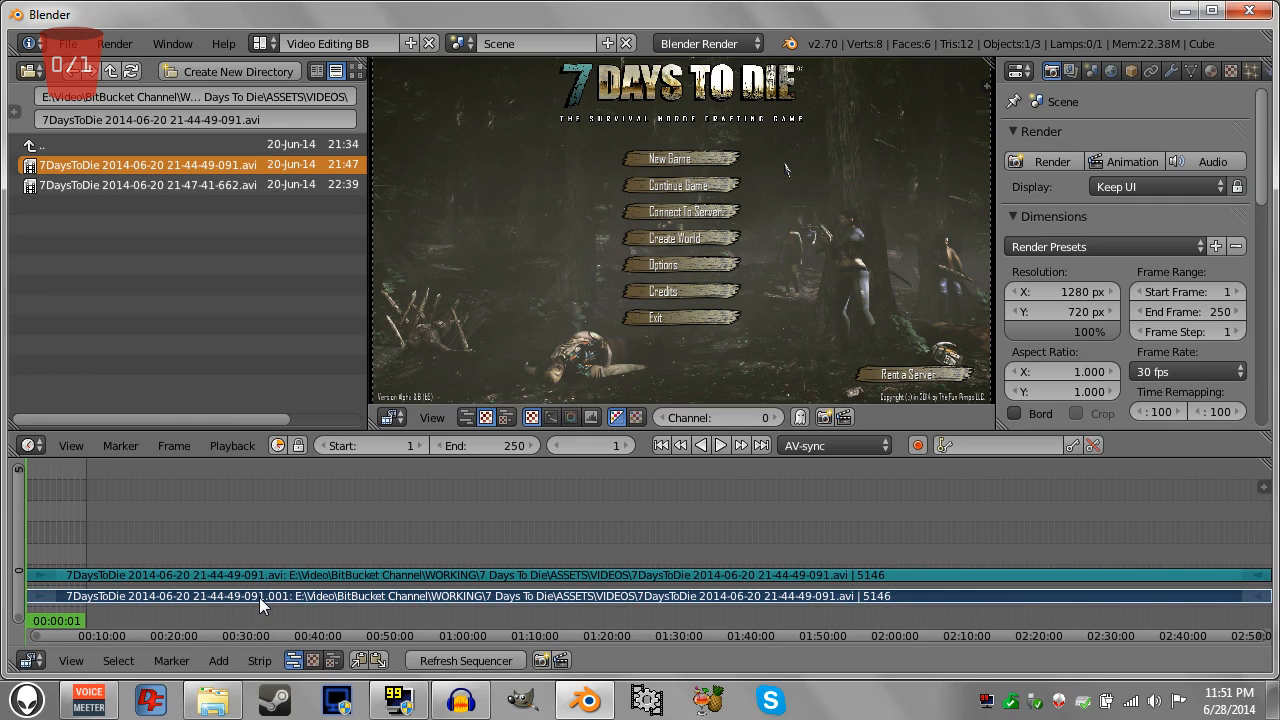
{"action": "key", "text": "a"}
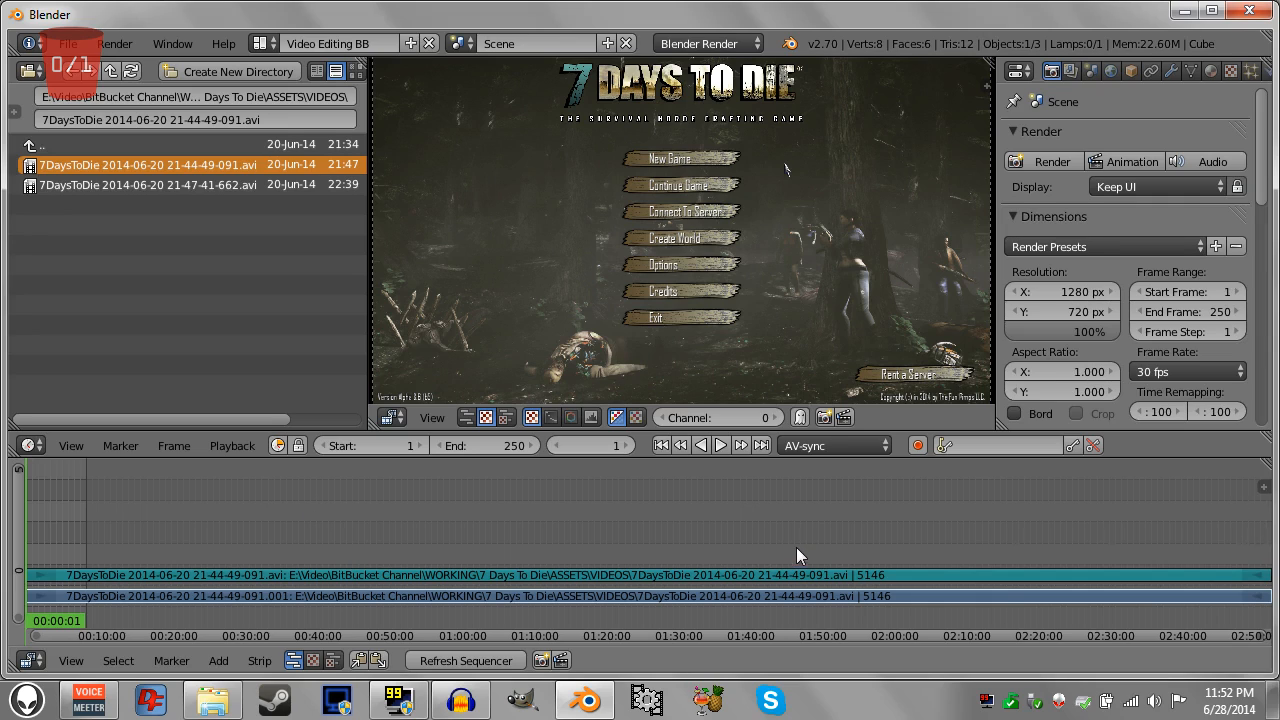
Show the strip properties and check the type of the sound strip and of the movie strip.
{"action": "key", "text": "n"}
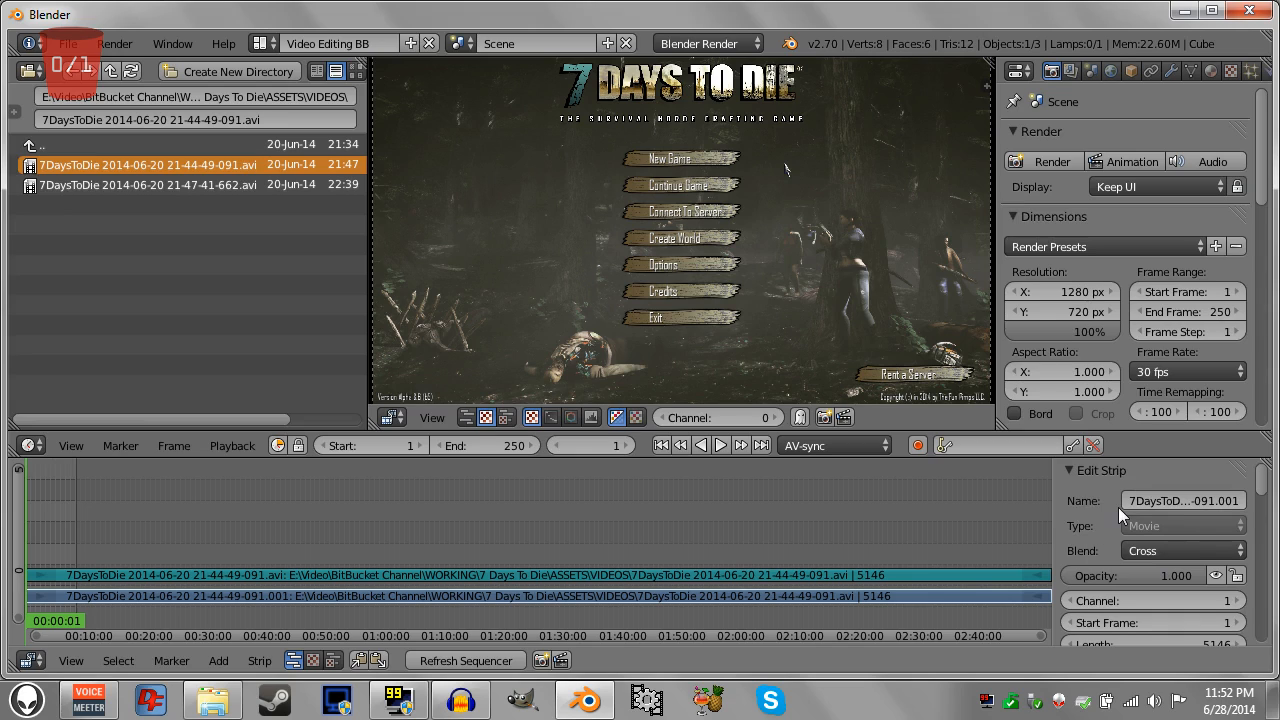
{"action": "right_click", "coordinate": [400, 576]}
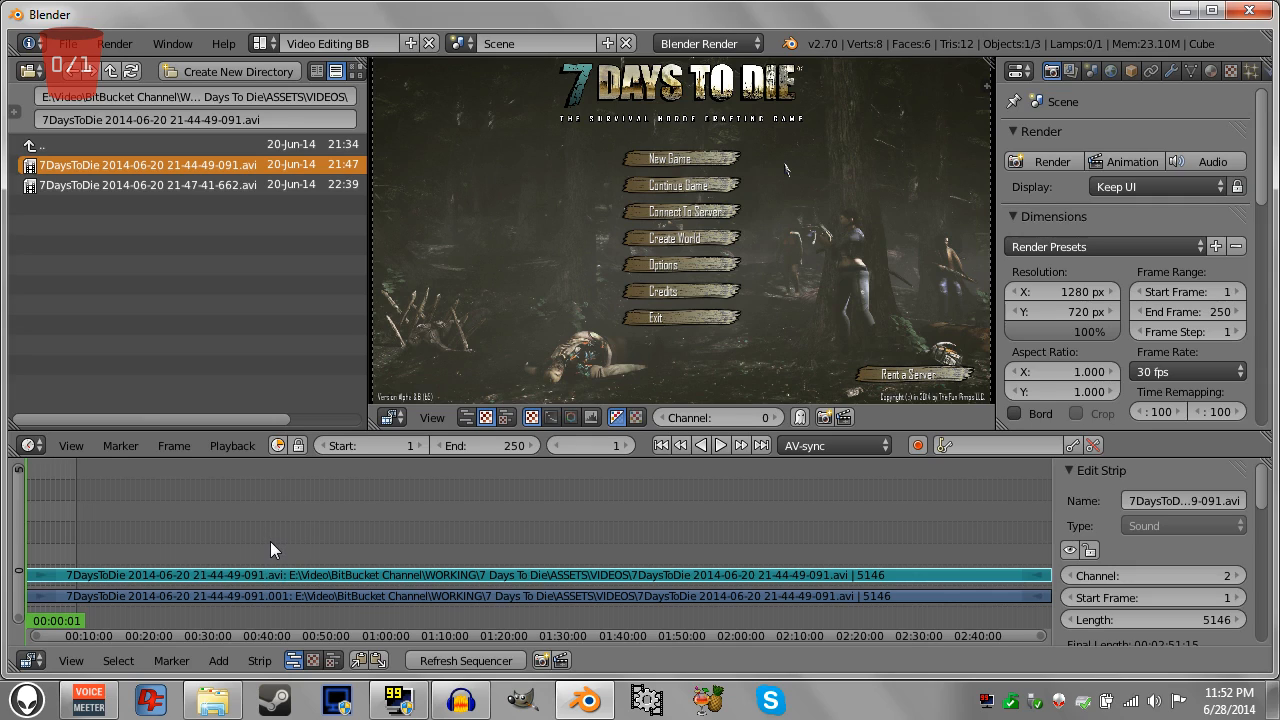
{"action": "left_click", "coordinate": [280, 594]}
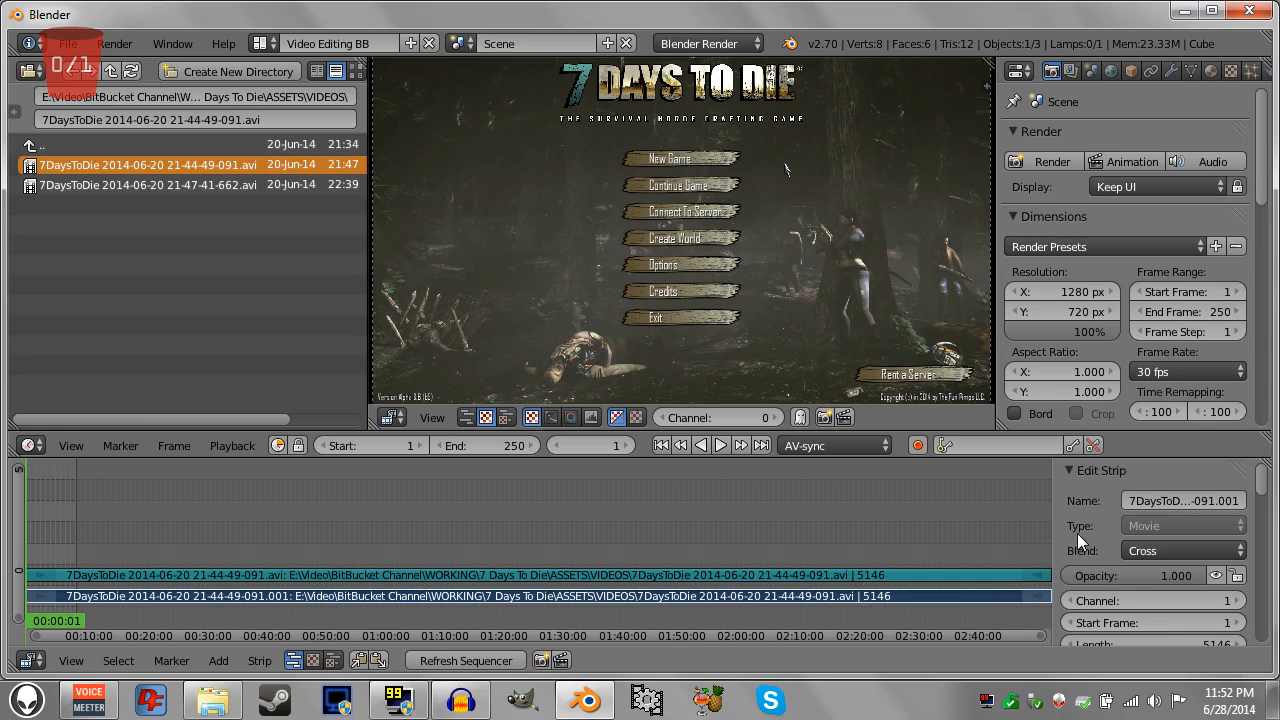
Select the sound strip and review its properties from channel and length through volume, pitch and pan to the trim durations.
{"action": "right_click", "coordinate": [748, 582]}
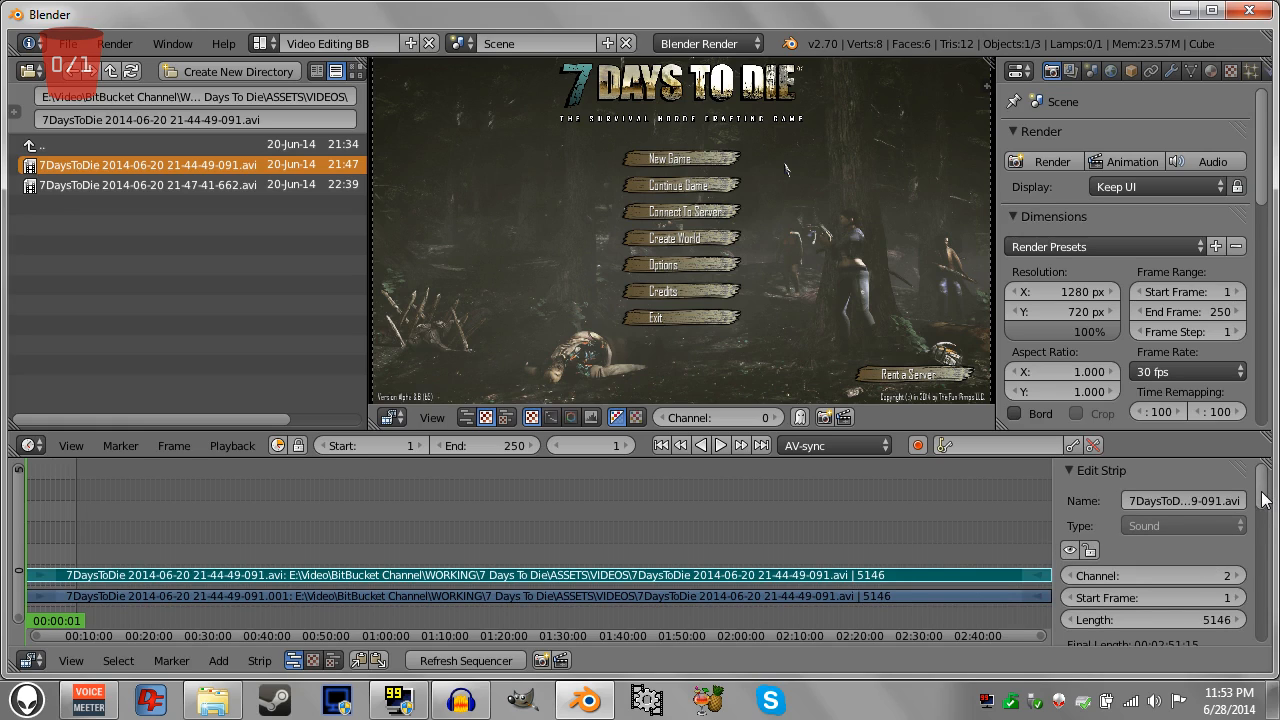
{"action": "left_click_drag", "start_coordinate": [1265, 495], "coordinate": [1265, 521]}
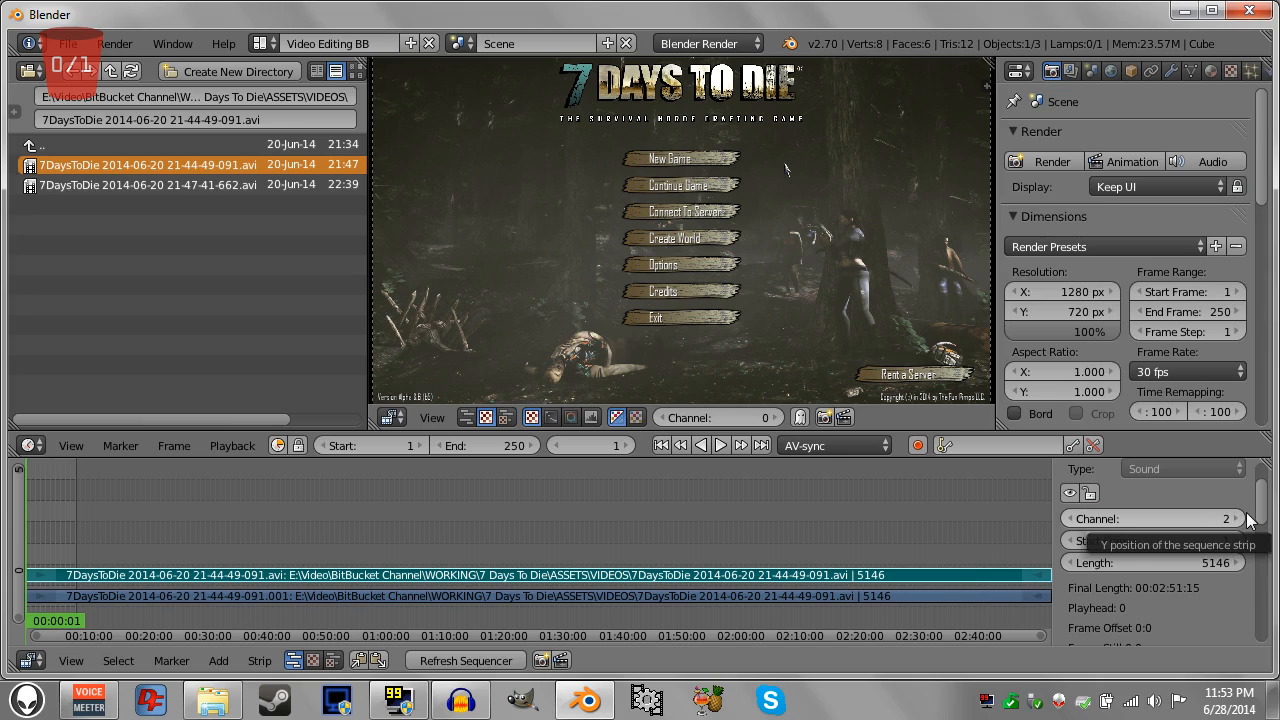
{"action": "left_click_drag", "start_coordinate": [1262, 505], "coordinate": [1262, 520]}
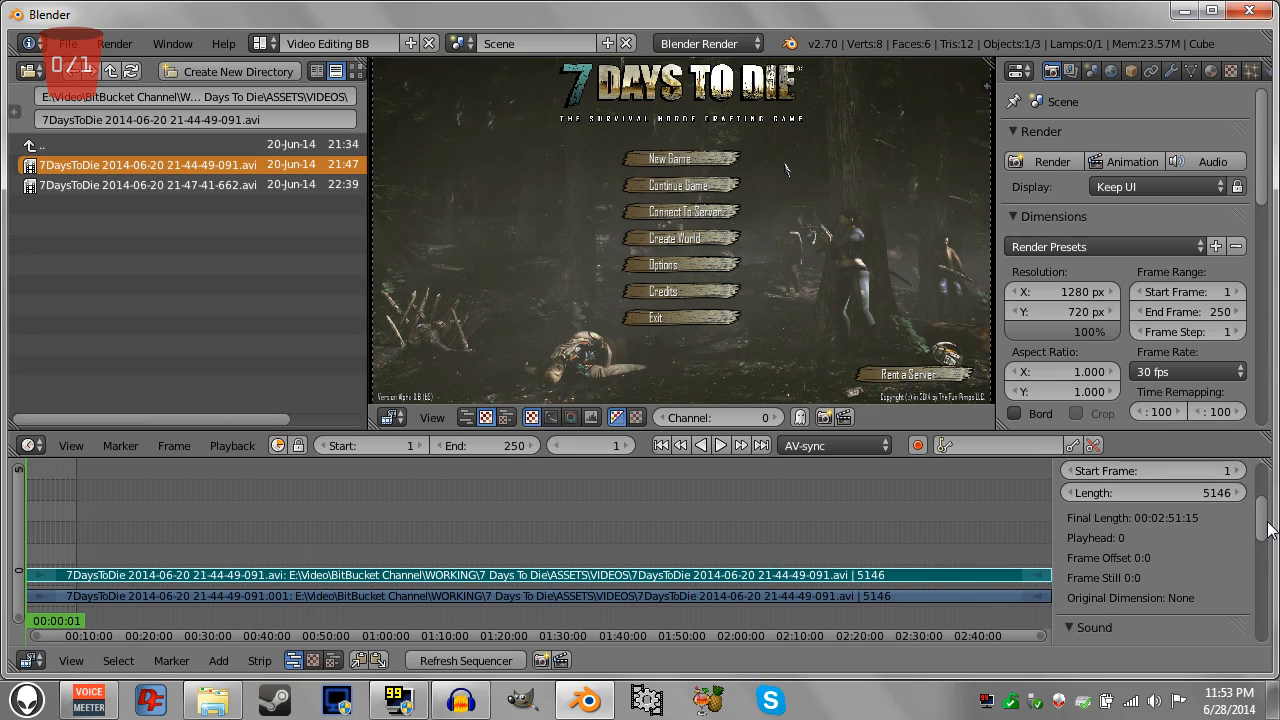
{"action": "left_click_drag", "start_coordinate": [1266, 528], "coordinate": [1265, 575]}
{"action": "scroll", "coordinate": [1220, 573], "scroll_direction": "down", "scroll_amount": 2}
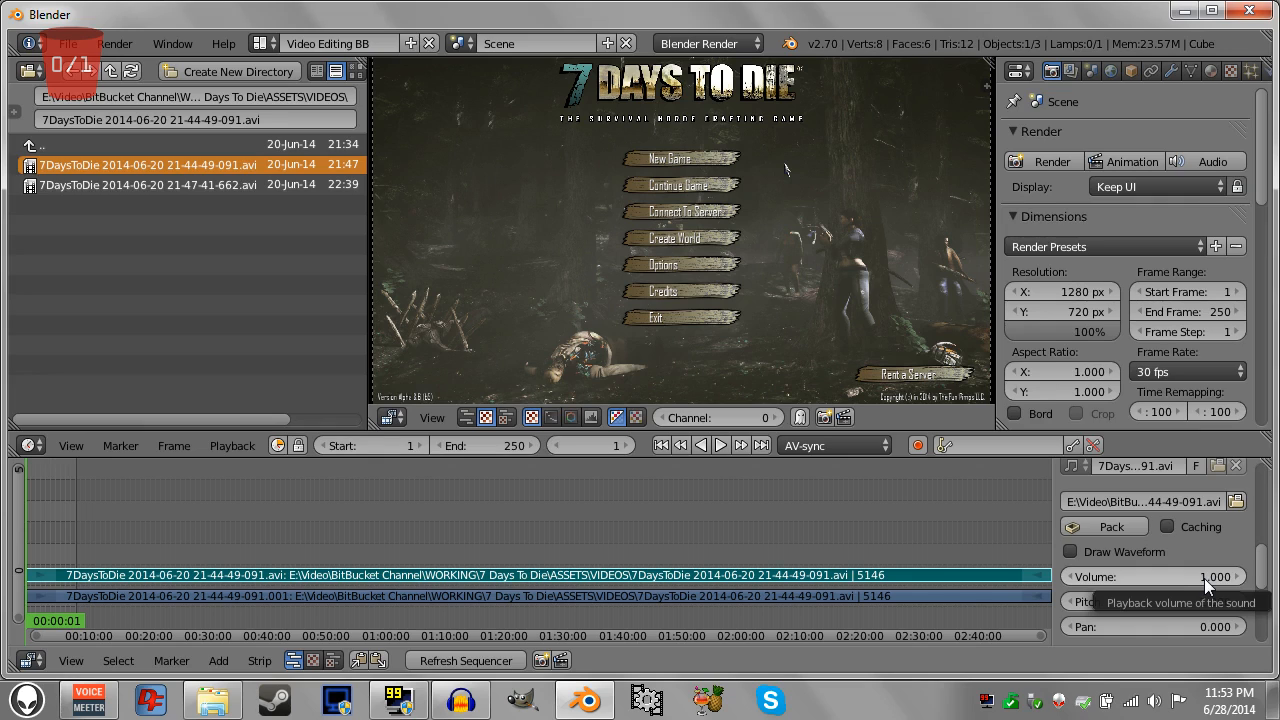
{"action": "scroll", "coordinate": [1237, 580], "scroll_direction": "down", "scroll_amount": 2}
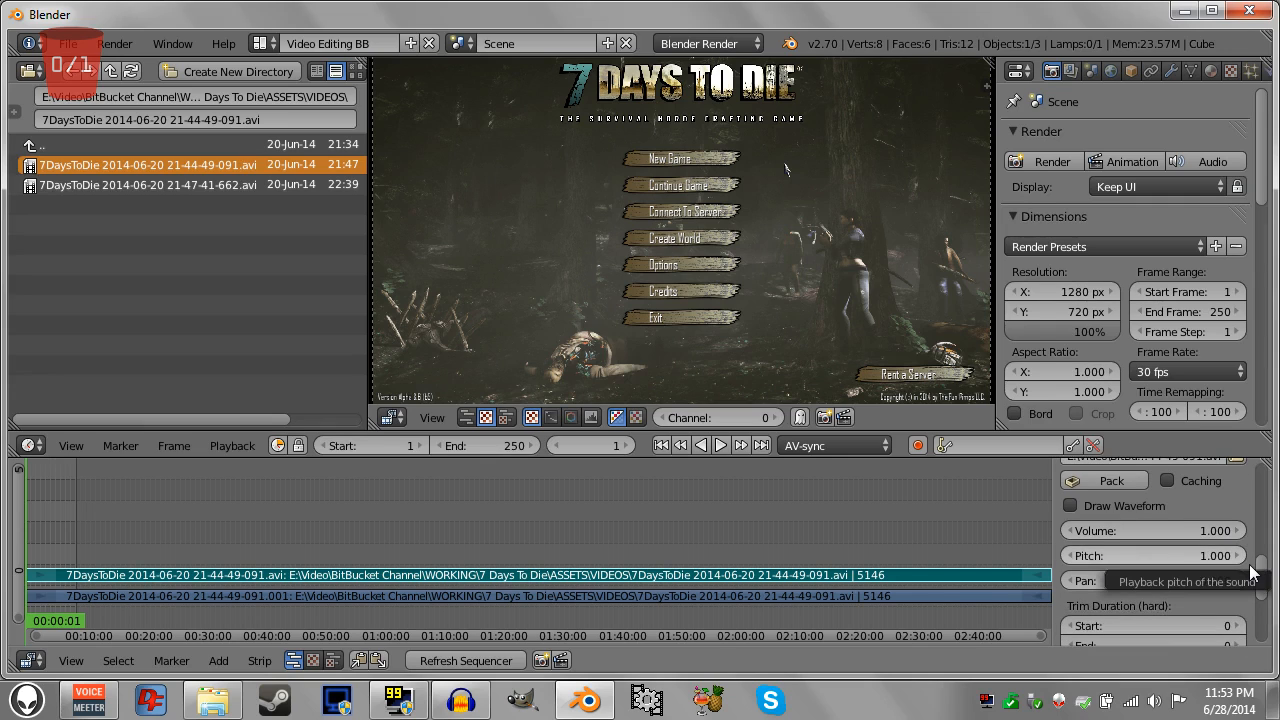
{"action": "scroll", "coordinate": [1187, 544], "scroll_direction": "down", "scroll_amount": 2}
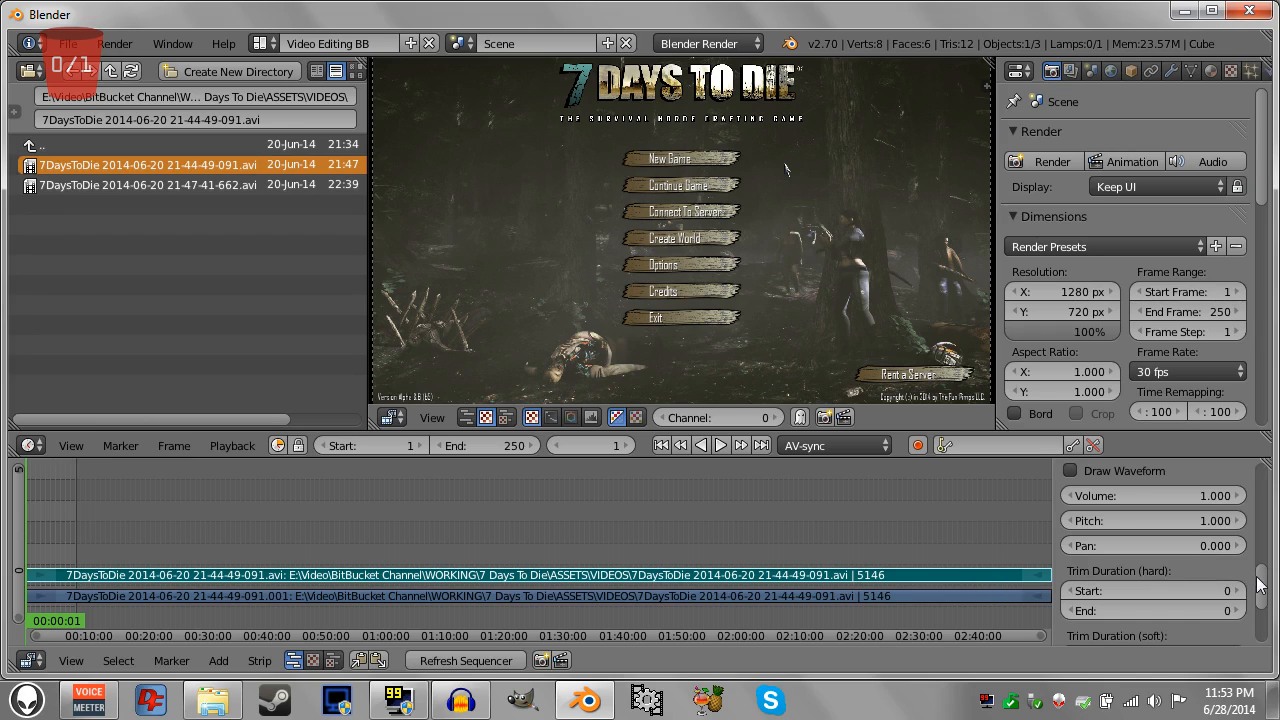
Select the movie strip and review its properties from blend, opacity and length through trim durations, video and color options to proxy and modifiers.
{"action": "left_click_drag", "start_coordinate": [1264, 590], "coordinate": [1267, 474]}
{"action": "right_click", "coordinate": [842, 596]}
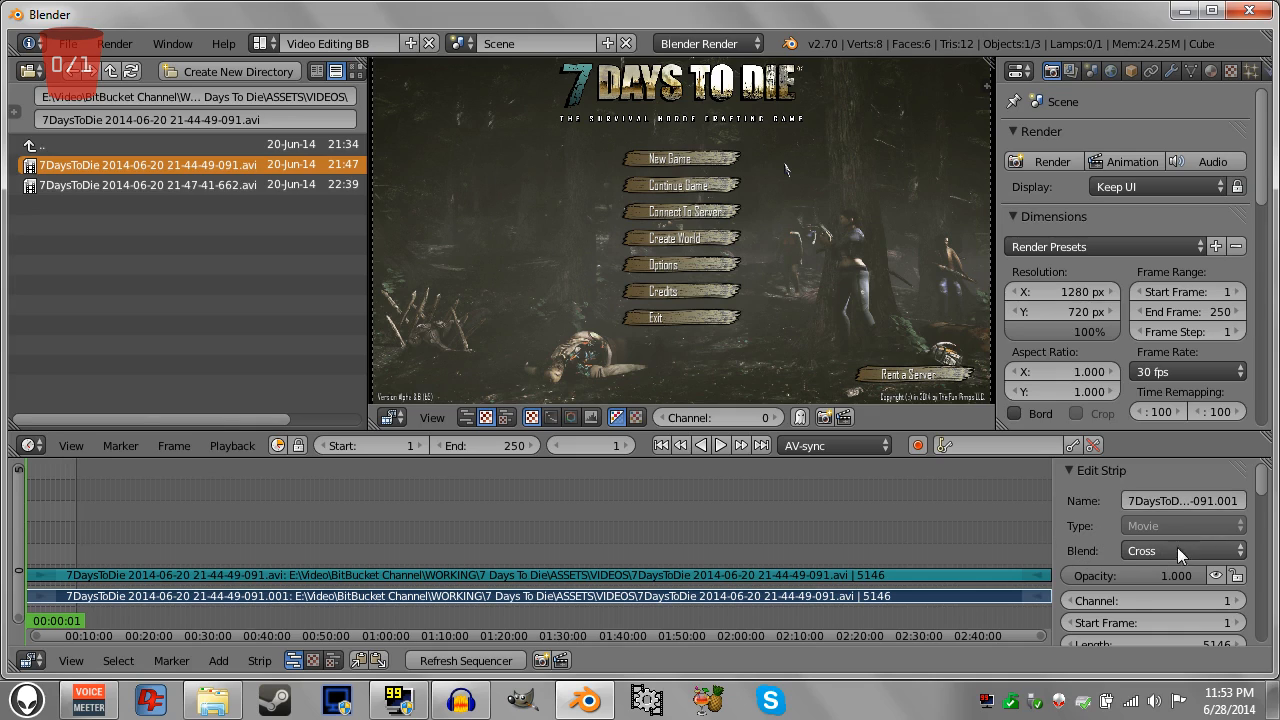
{"action": "left_click_drag", "start_coordinate": [1264, 488], "coordinate": [1258, 503]}
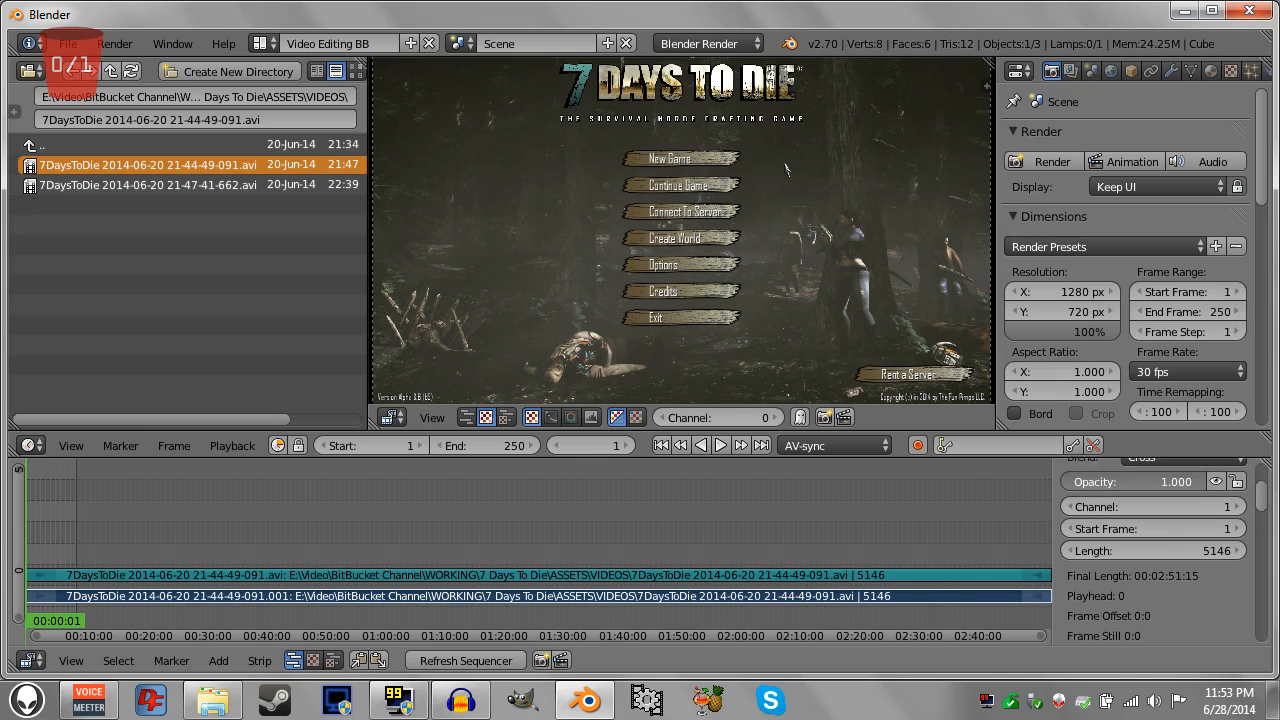
{"action": "left_click_drag", "start_coordinate": [1176, 482], "coordinate": [1214, 554]}
{"action": "scroll", "coordinate": [1214, 554], "scroll_direction": "down", "scroll_amount": 1}
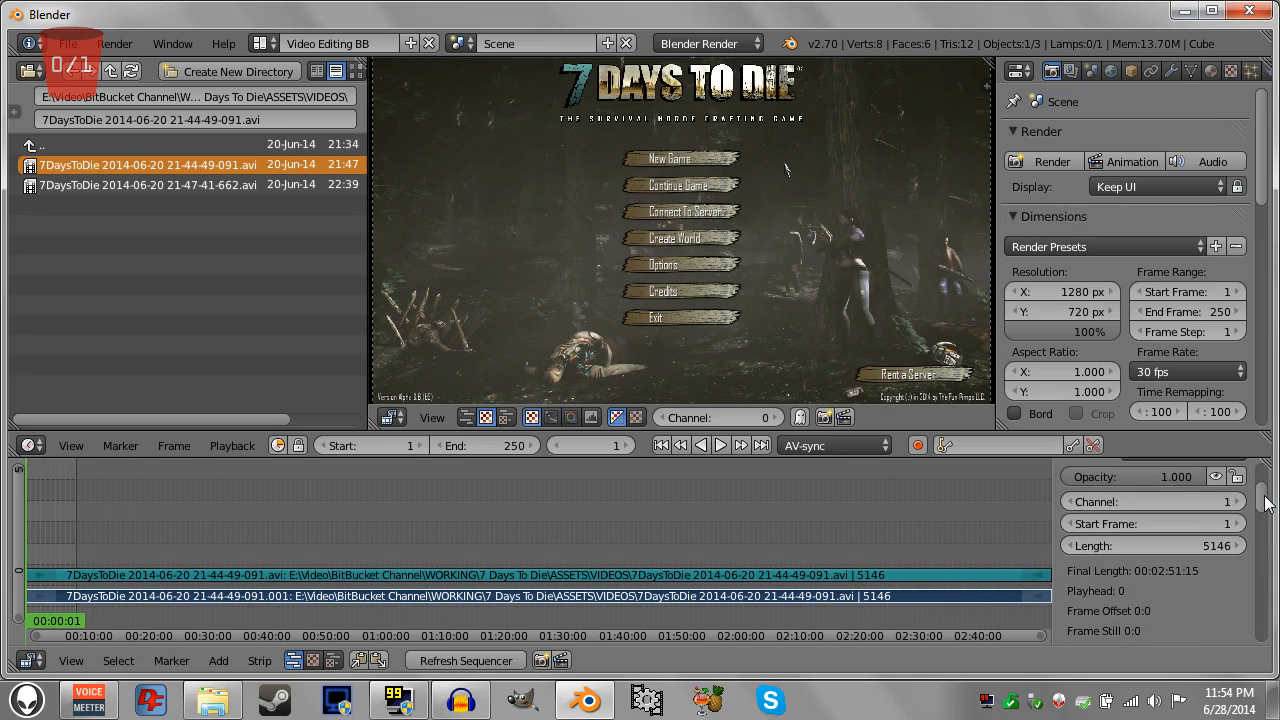
{"action": "left_click_drag", "start_coordinate": [1265, 503], "coordinate": [1264, 552]}
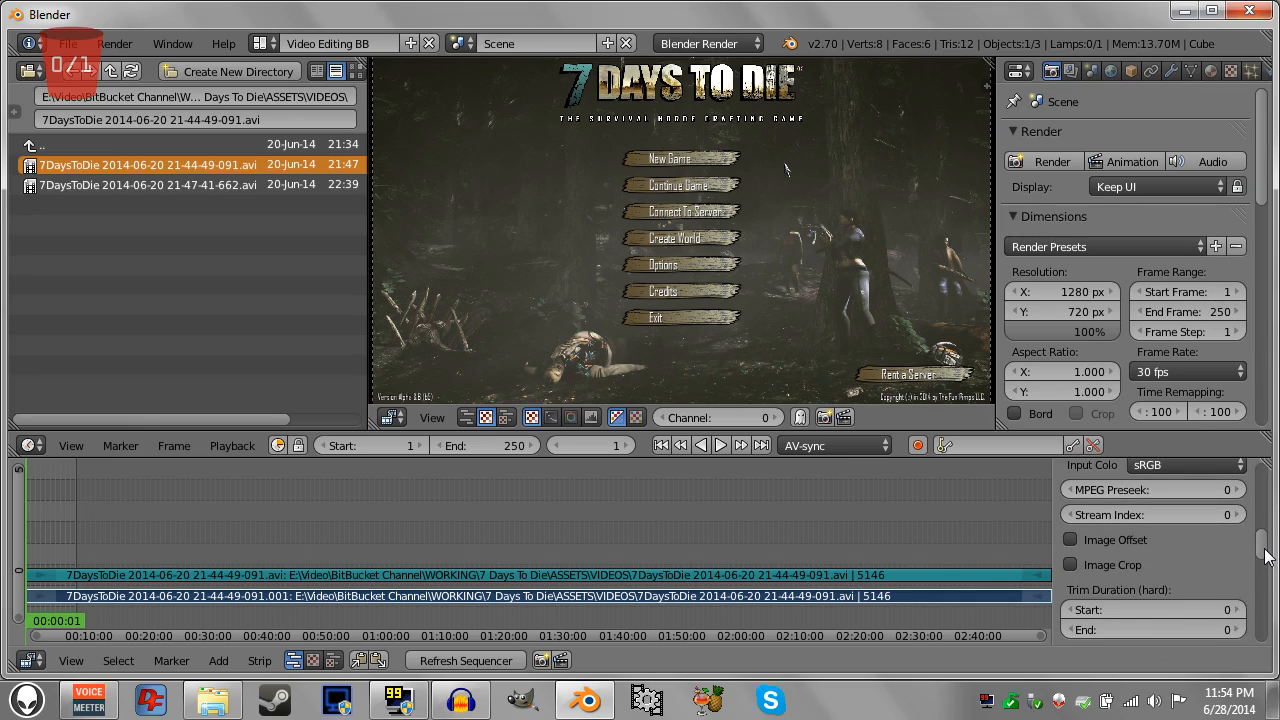
{"action": "left_click_drag", "start_coordinate": [1264, 556], "coordinate": [1276, 603]}
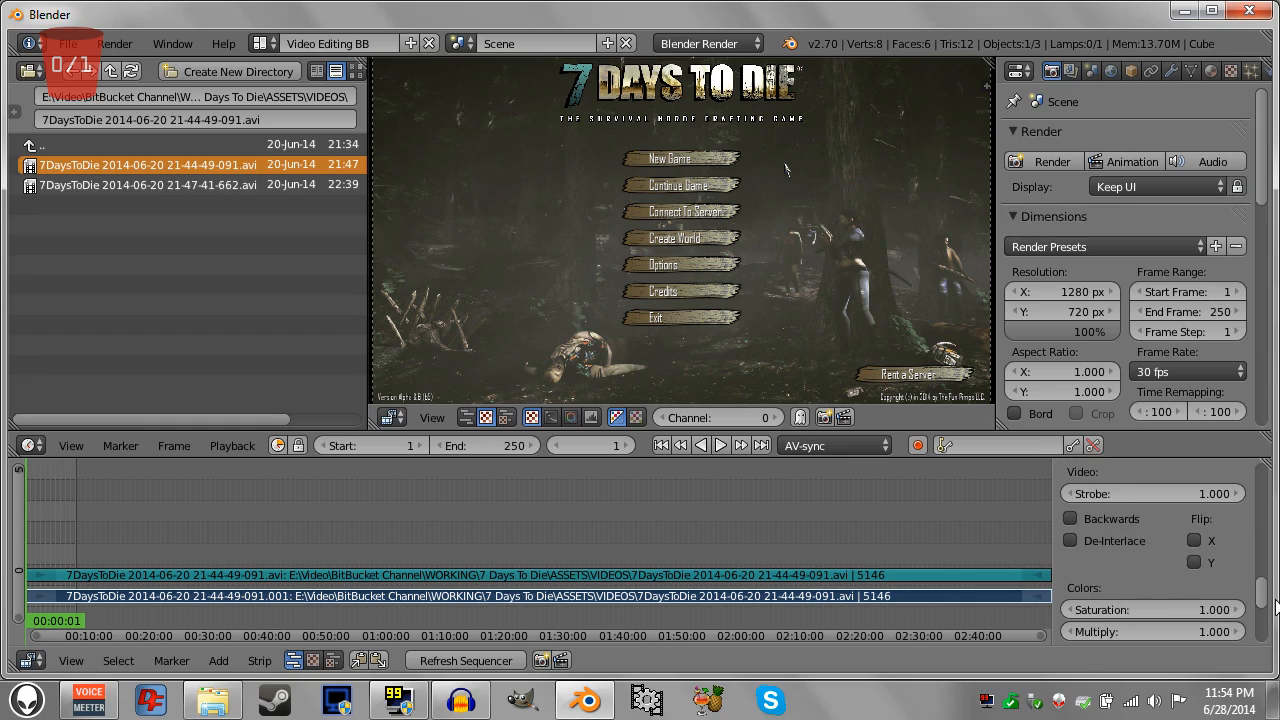
{"action": "scroll", "coordinate": [1276, 603], "scroll_direction": "down", "scroll_amount": 5}
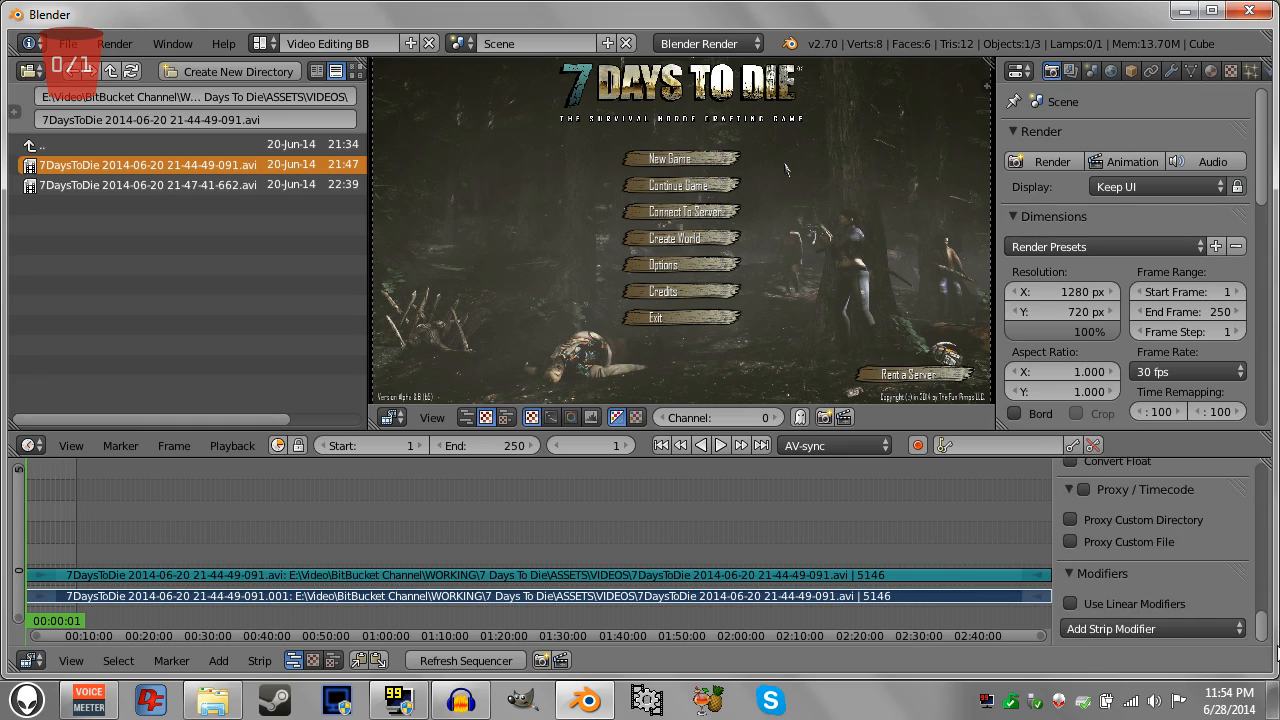
{"action": "scroll", "coordinate": [1277, 556], "scroll_direction": "up", "scroll_amount": 10}
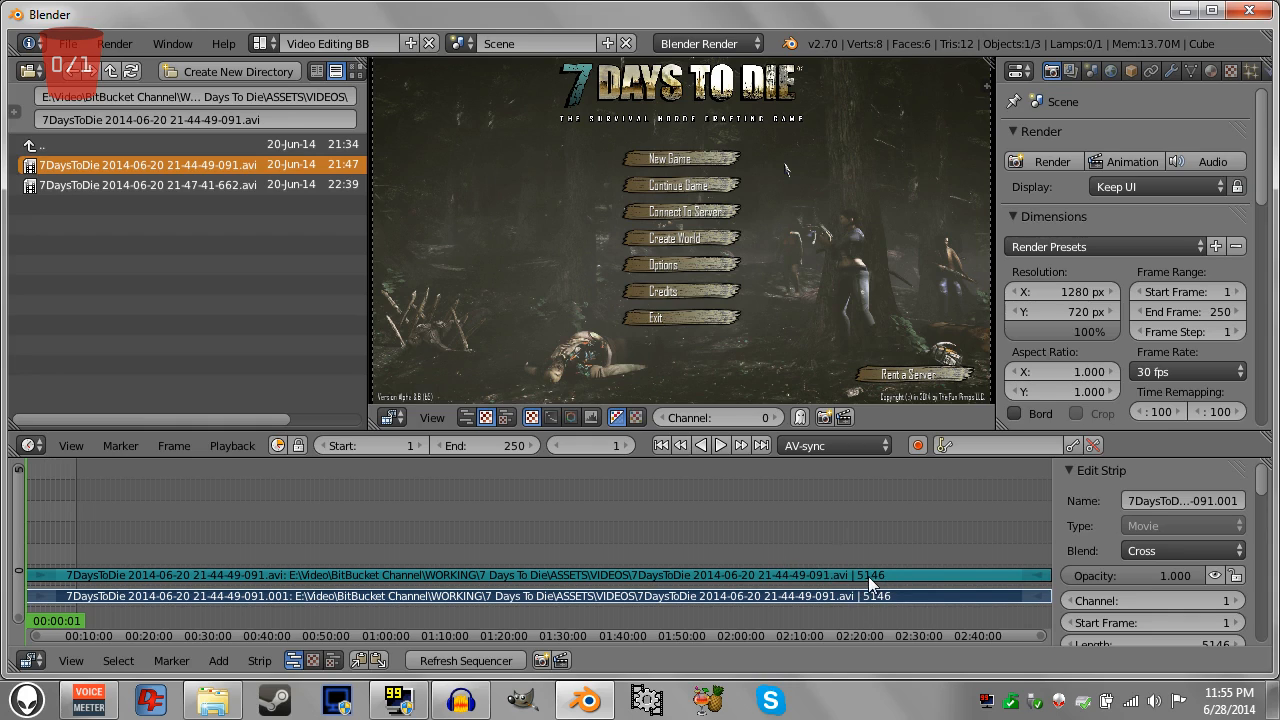
Set the end frame of the playback and rendering range to 5146.
{"action": "left_click", "coordinate": [505, 445]}
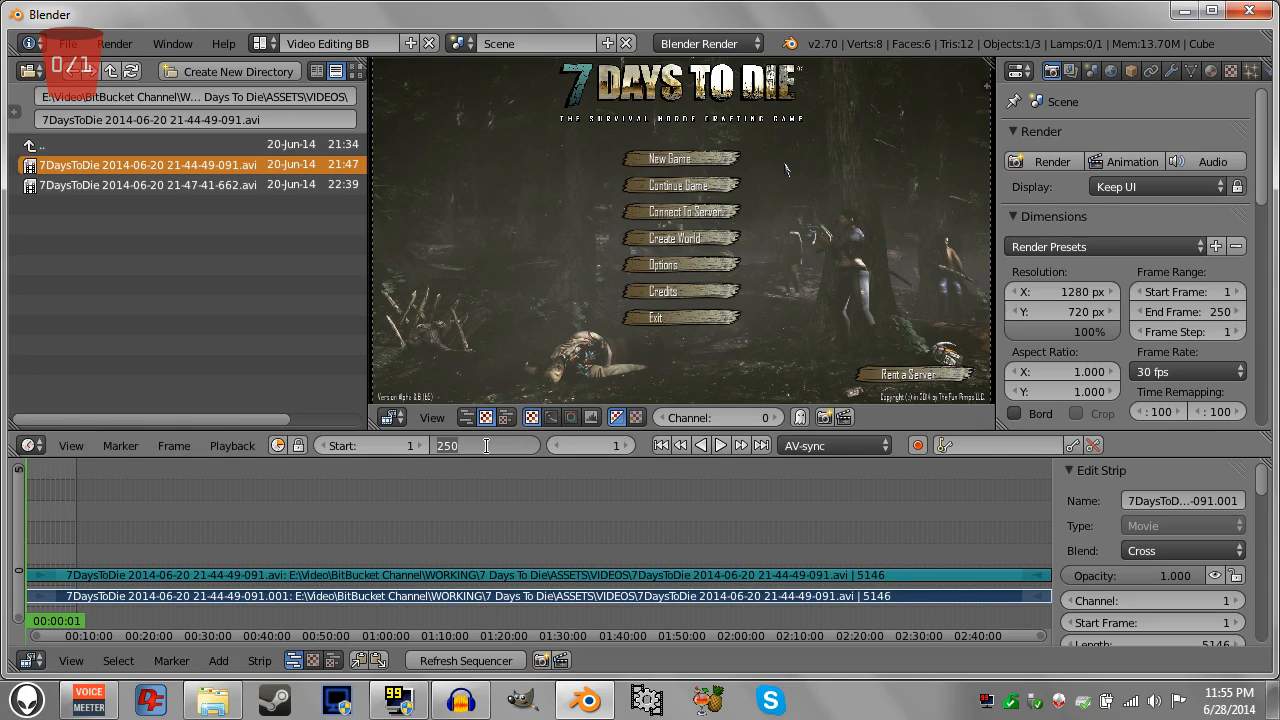
{"action": "type", "text": "5146"}
{"action": "key", "text": "Return"}
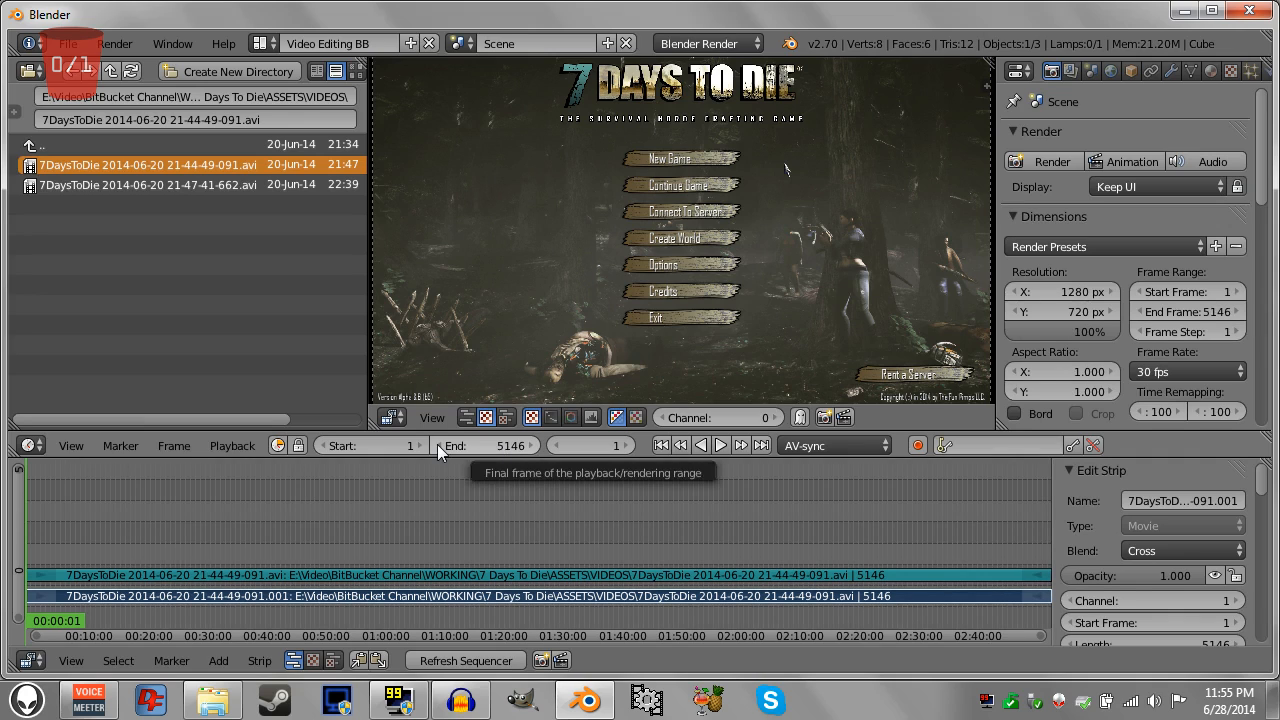
Raise the range's end frame to 5483 and restore it to 5146.
{"action": "mouse_move", "coordinate": [437, 444]}
{"action": "left_mouse_down"}
{"action": "mouse_move", "coordinate": [425, 445]}
{"action": "mouse_move", "coordinate": [523, 455]}
{"action": "mouse_move", "coordinate": [400, 446]}
{"action": "mouse_move", "coordinate": [493, 445]}
{"action": "left_mouse_up"}
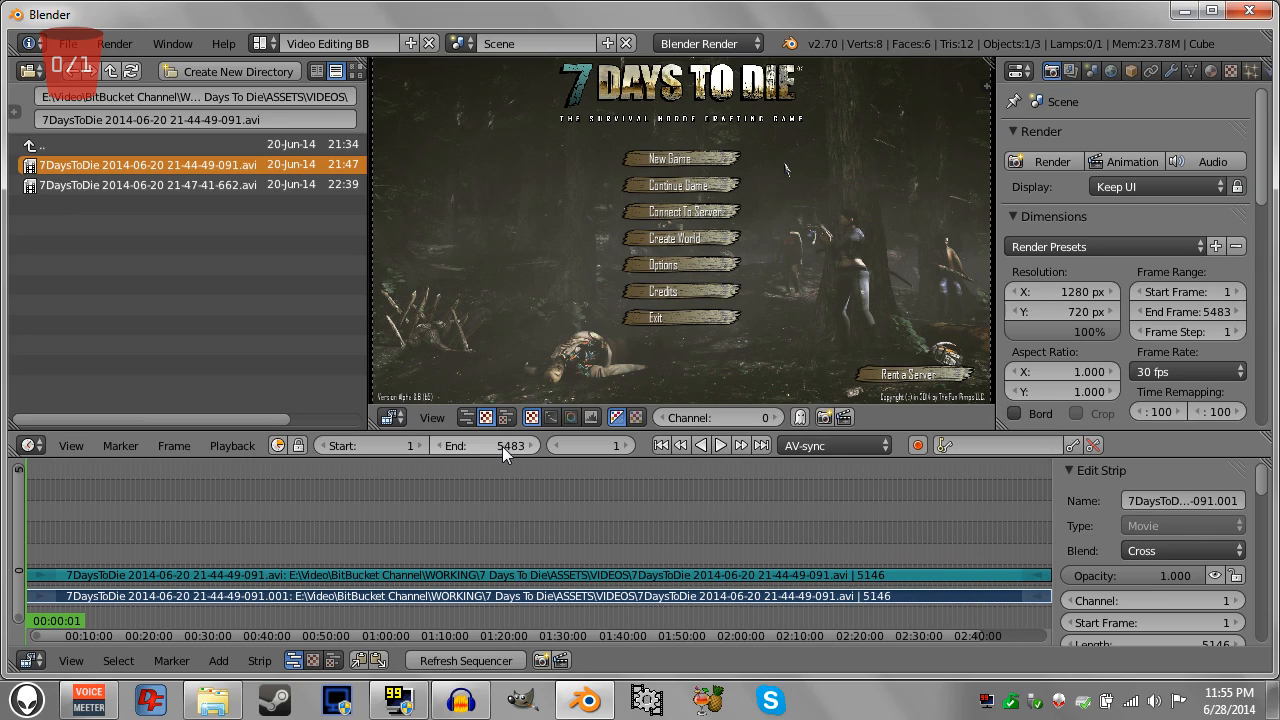
{"action": "left_click", "coordinate": [511, 446]}
{"action": "type", "text": "5146"}
{"action": "key", "text": "Return"}
{"action": "left_click", "coordinate": [54, 145]}
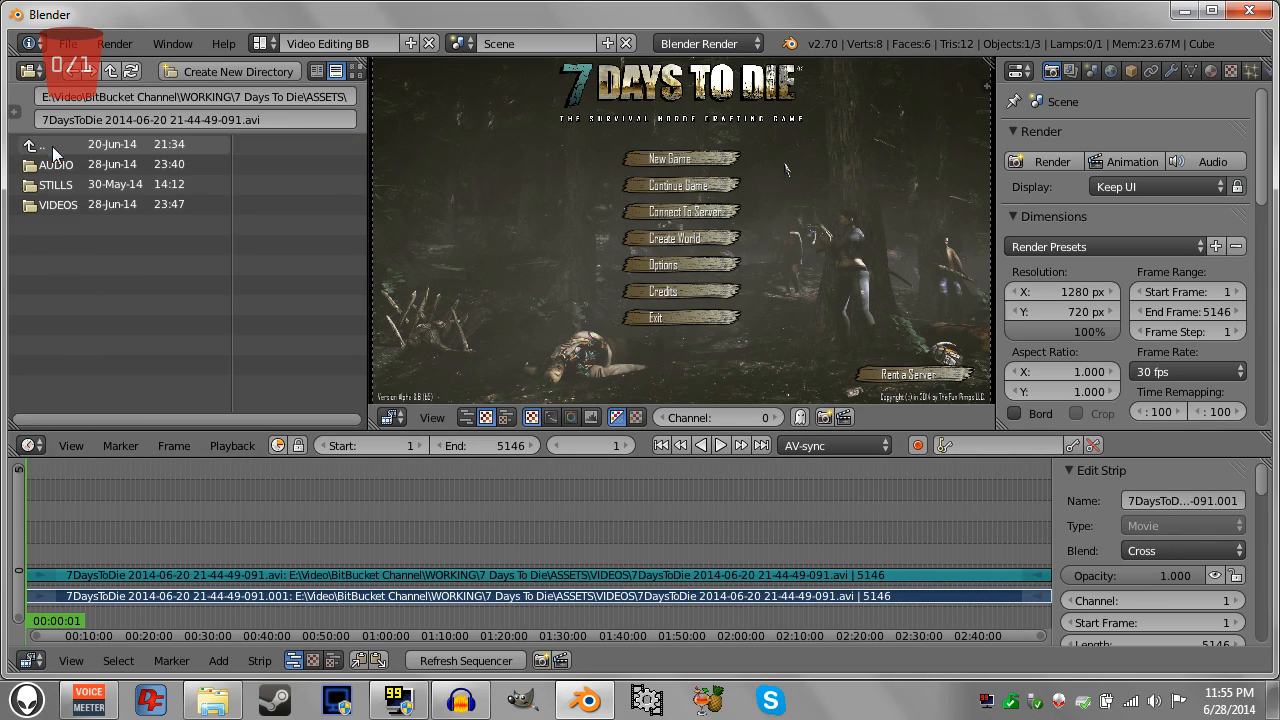
{"action": "left_click", "coordinate": [56, 163]}
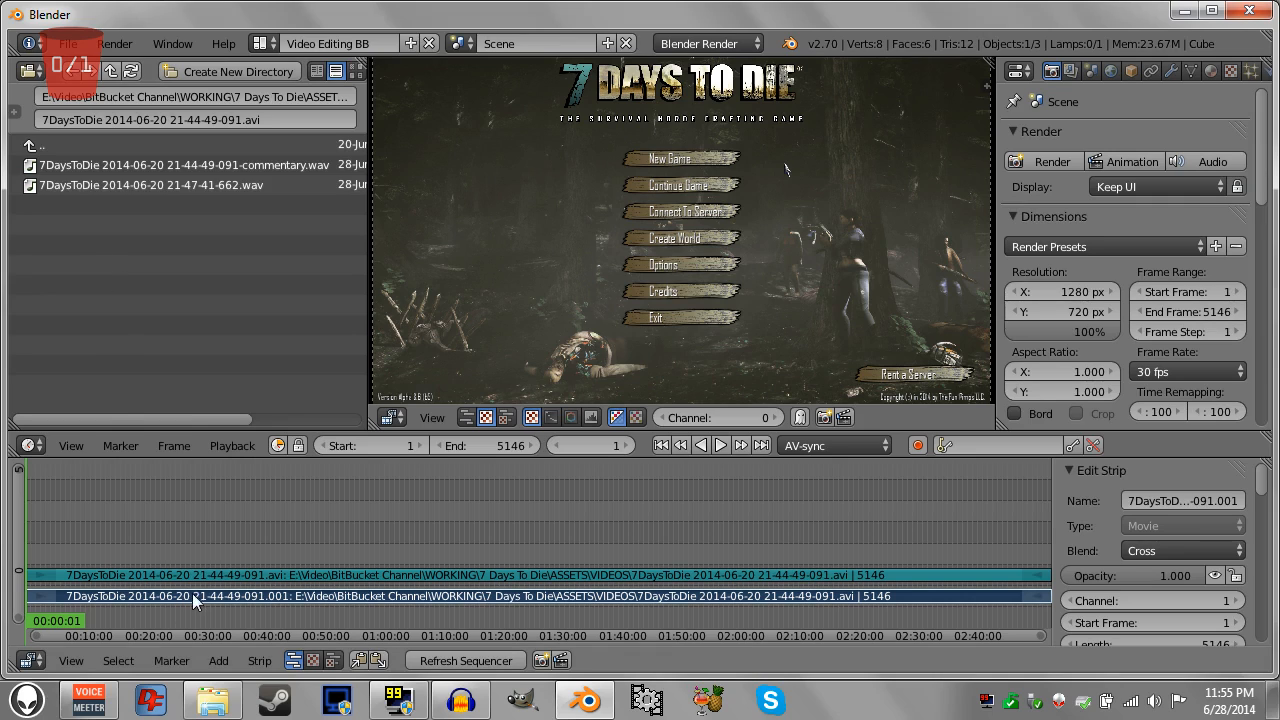
{"action": "left_click", "coordinate": [107, 162]}
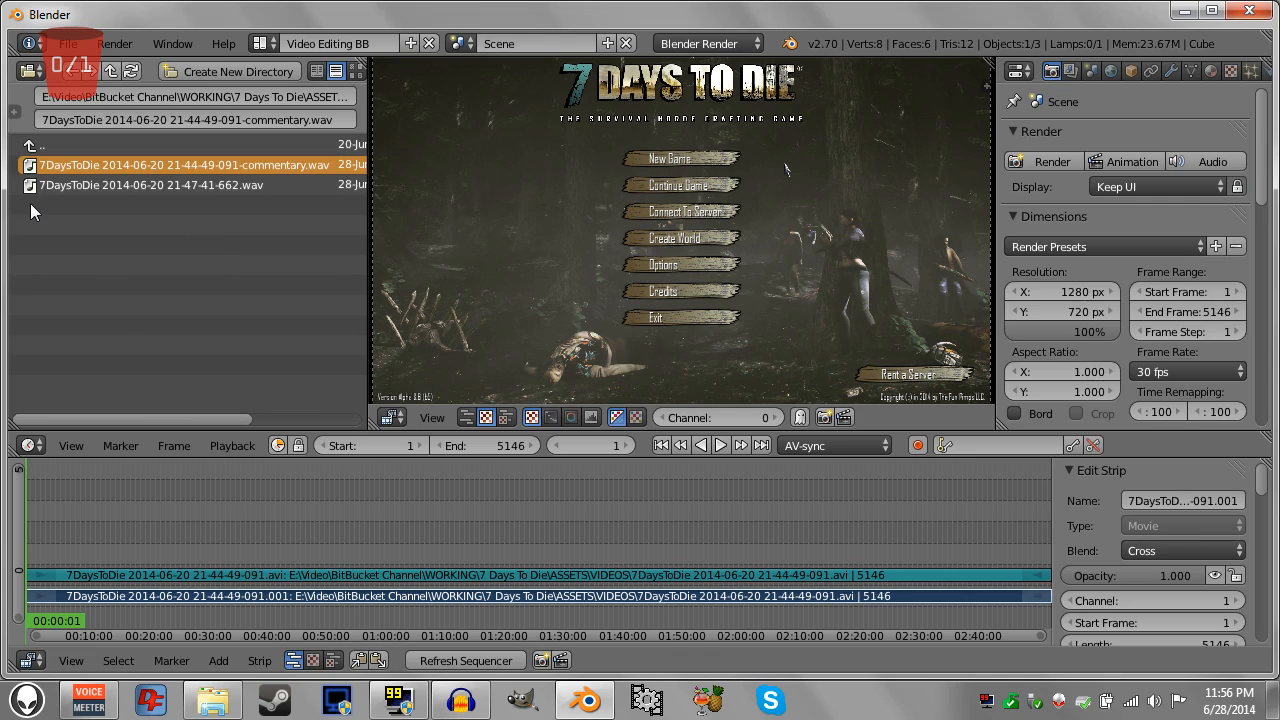
{"action": "left_click_drag", "start_coordinate": [30, 165], "coordinate": [47, 557]}
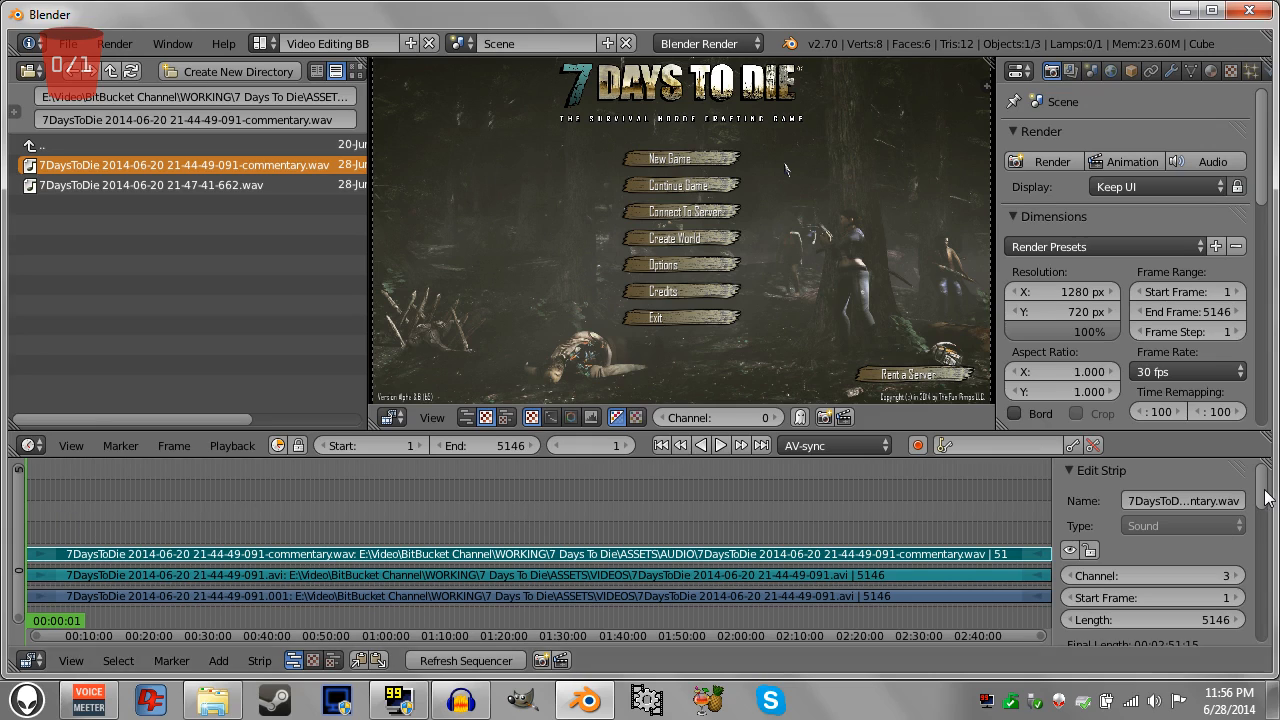
Enlarge the sequencer channels and enable waveform drawing on the commentary strip and on the game footage's sound strip.
{"action": "scroll", "coordinate": [1263, 505], "scroll_direction": "down", "scroll_amount": 1}
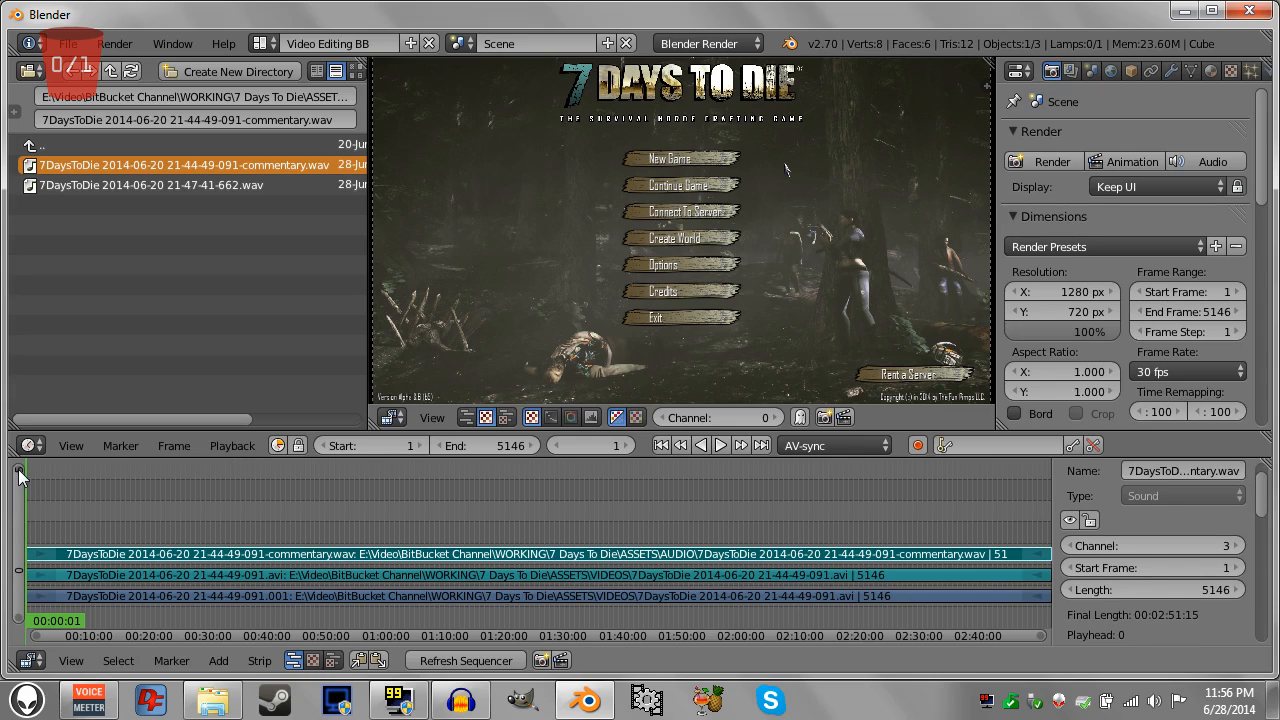
{"action": "left_click_drag", "start_coordinate": [18, 477], "coordinate": [17, 583]}
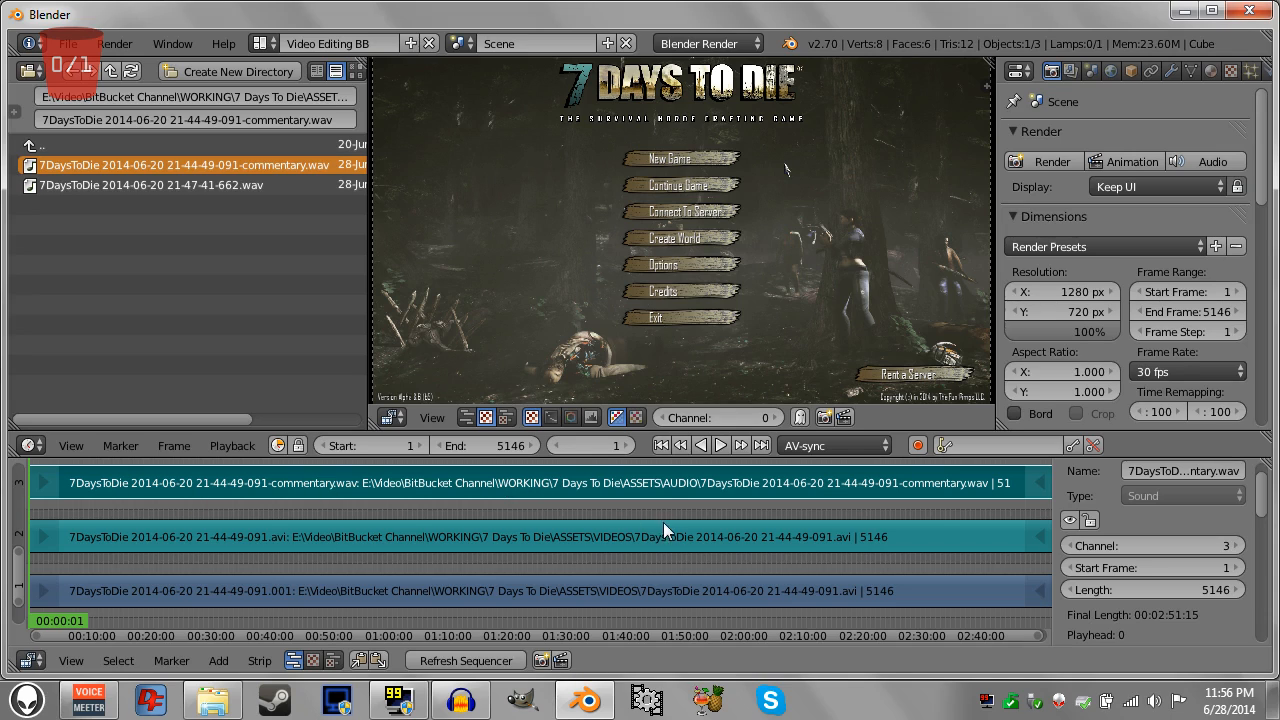
{"action": "scroll", "coordinate": [1264, 508], "scroll_direction": "down", "scroll_amount": 5}
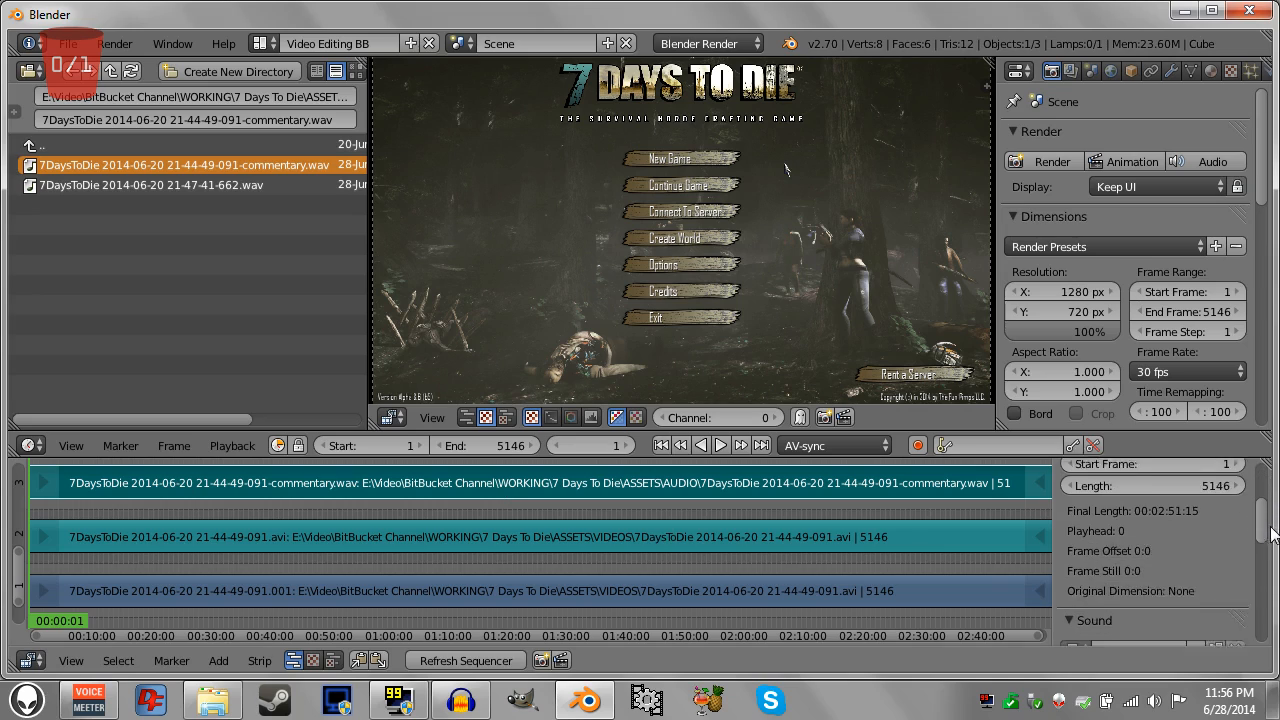
{"action": "right_click", "coordinate": [580, 524]}
{"action": "right_click", "coordinate": [581, 484]}
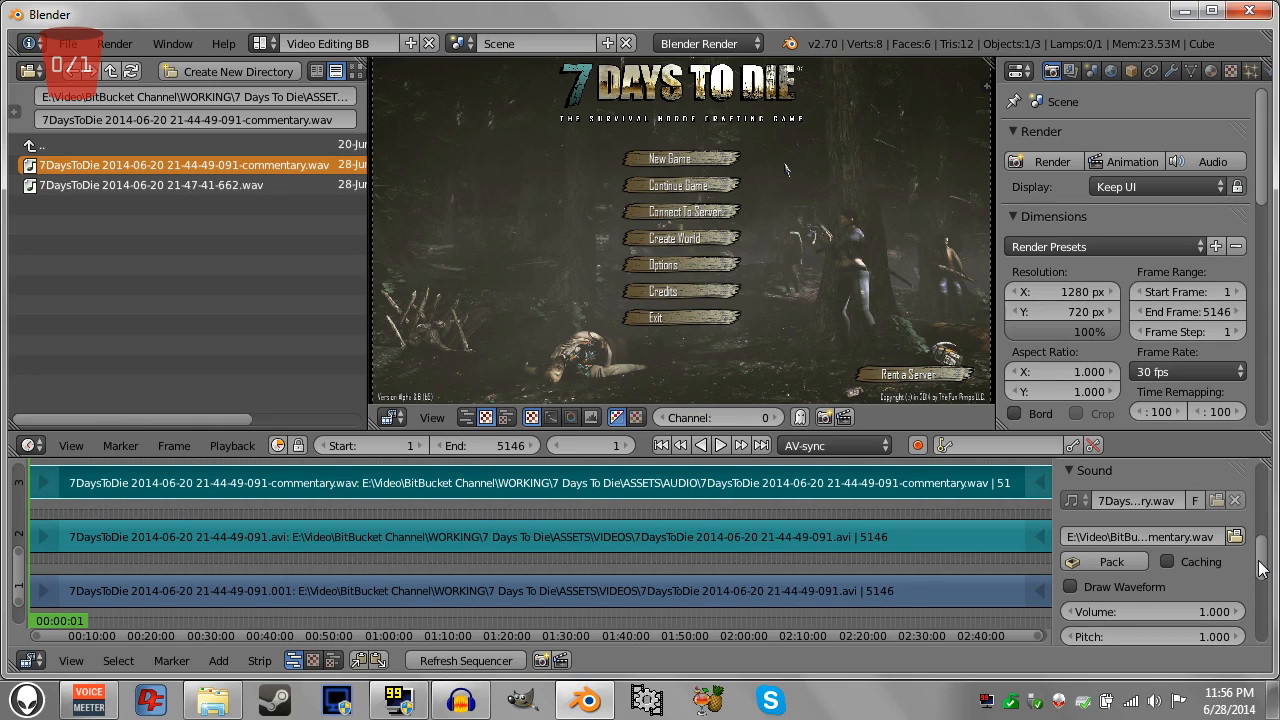
{"action": "scroll", "coordinate": [1234, 580], "scroll_direction": "down", "scroll_amount": 2}
{"action": "left_click", "coordinate": [1071, 539]}
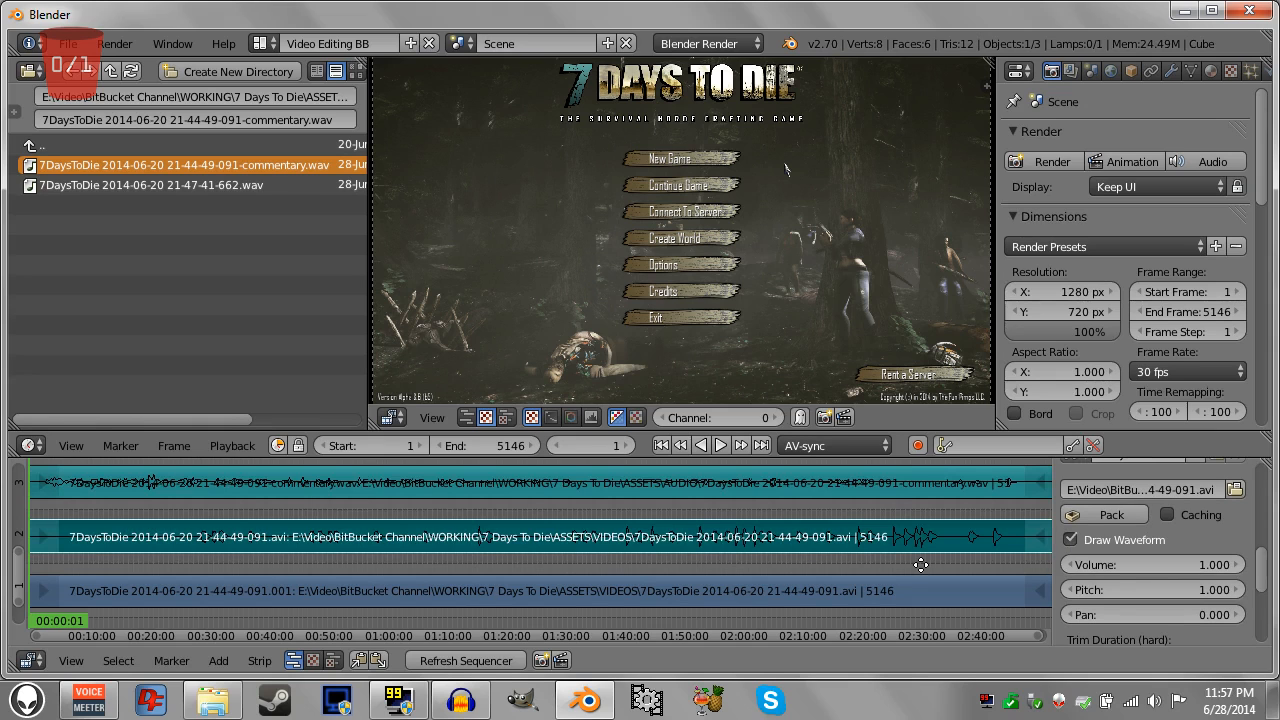
Rename the game footage's sound strip in channel 2 to A1.
{"action": "middle_click_drag", "start_coordinate": [920, 566], "coordinate": [994, 542]}
{"action": "scroll", "coordinate": [912, 552], "scroll_direction": "up", "scroll_amount": 3}
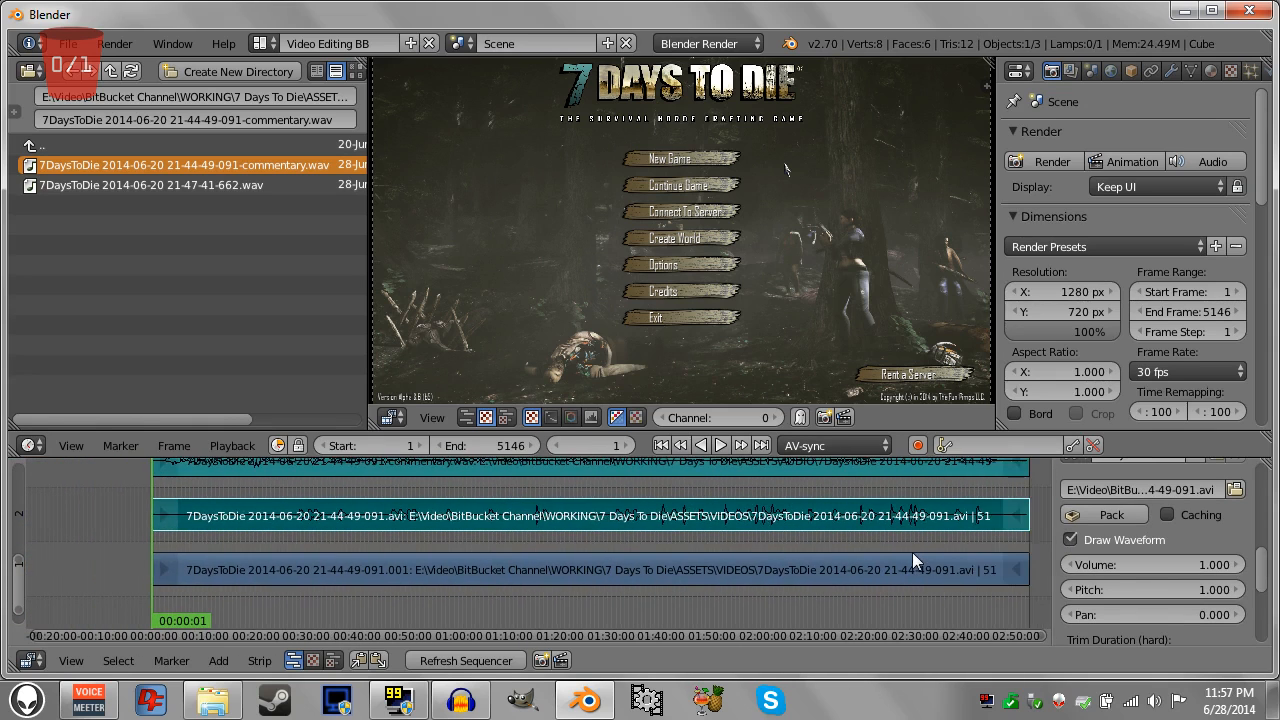
{"action": "scroll", "coordinate": [916, 552], "scroll_direction": "up", "scroll_amount": 4}
{"action": "middle_click_drag", "start_coordinate": [916, 552], "coordinate": [650, 590]}
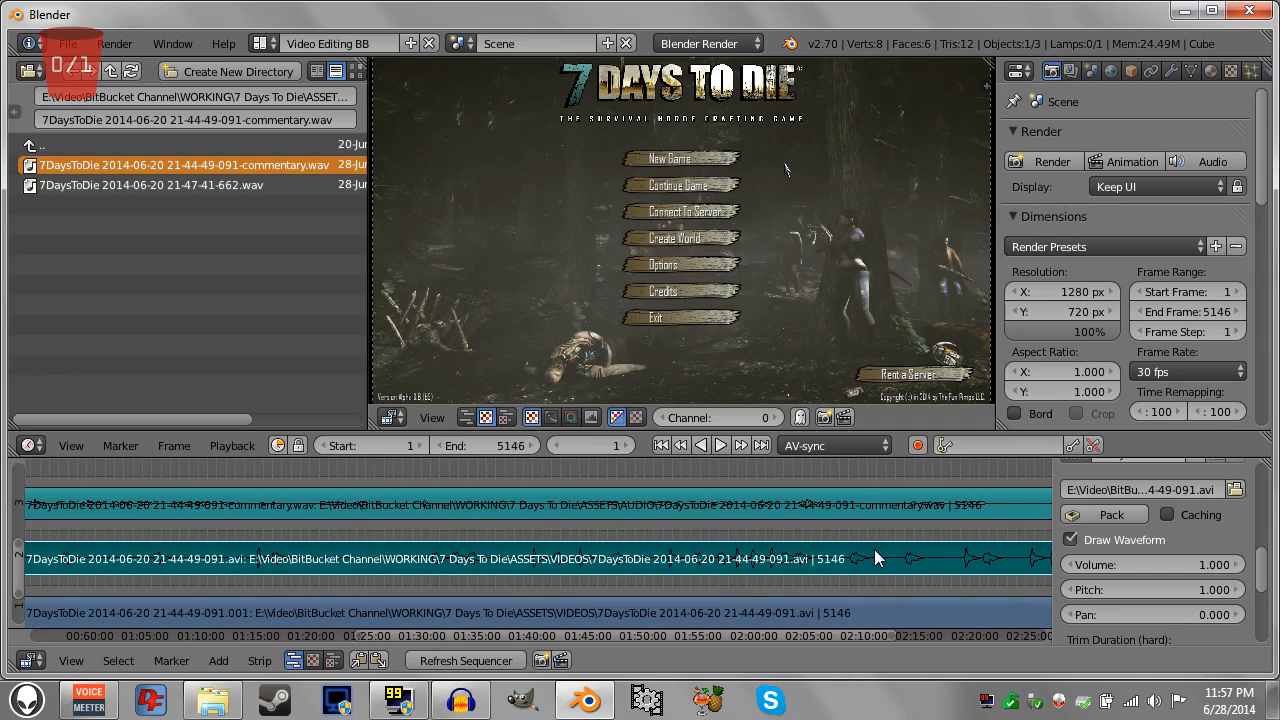
{"action": "scroll", "coordinate": [1265, 577], "scroll_direction": "up", "scroll_amount": 10}
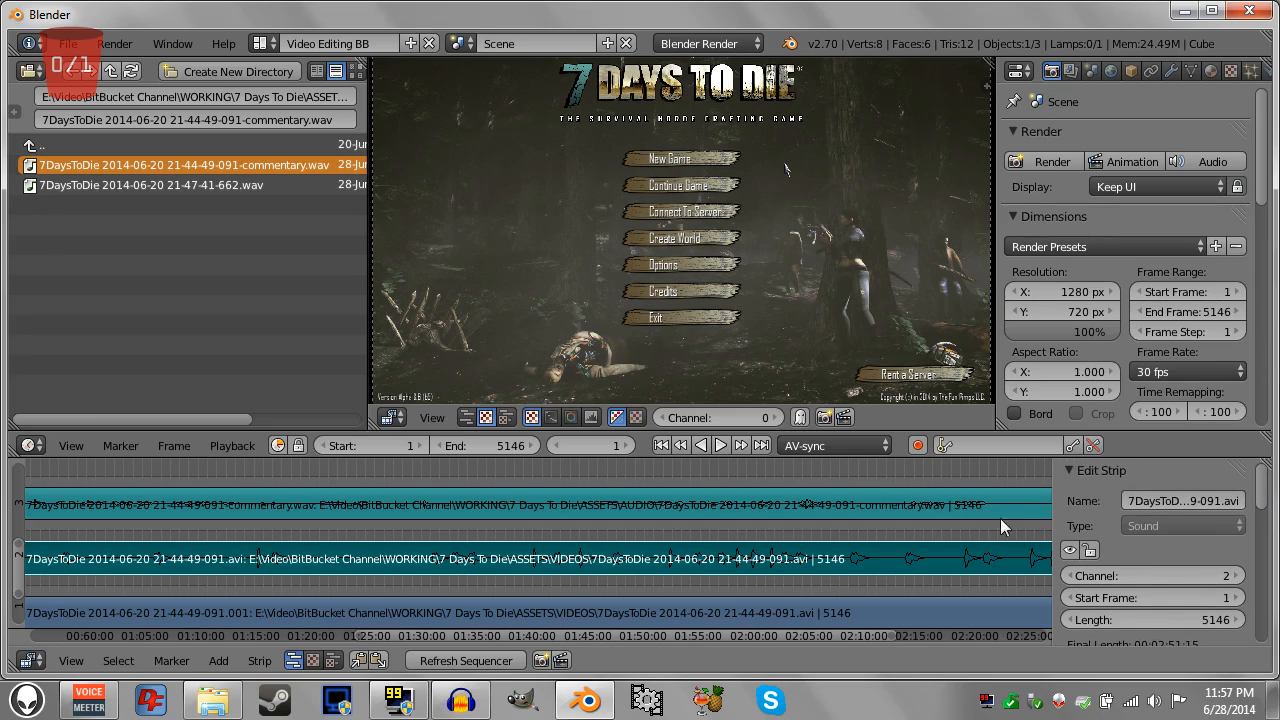
{"action": "left_click", "coordinate": [1167, 497]}
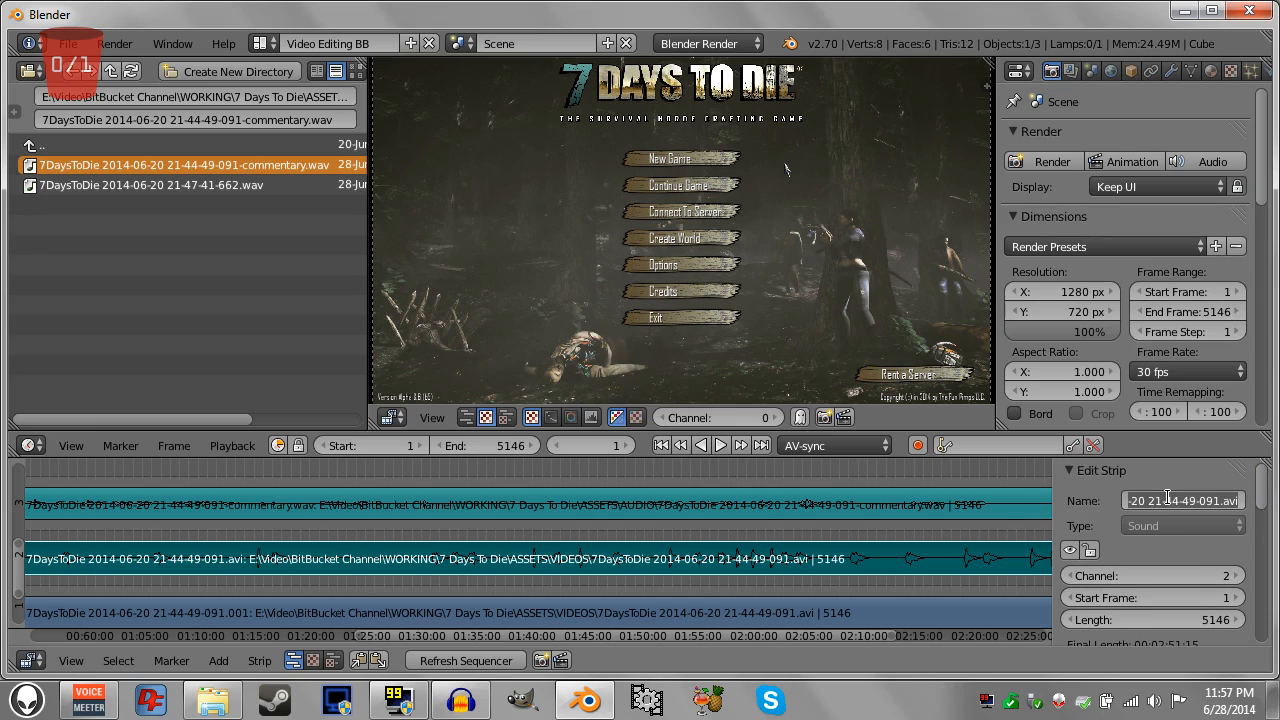
{"action": "type", "text": "A01"}
{"action": "key", "text": "Return"}
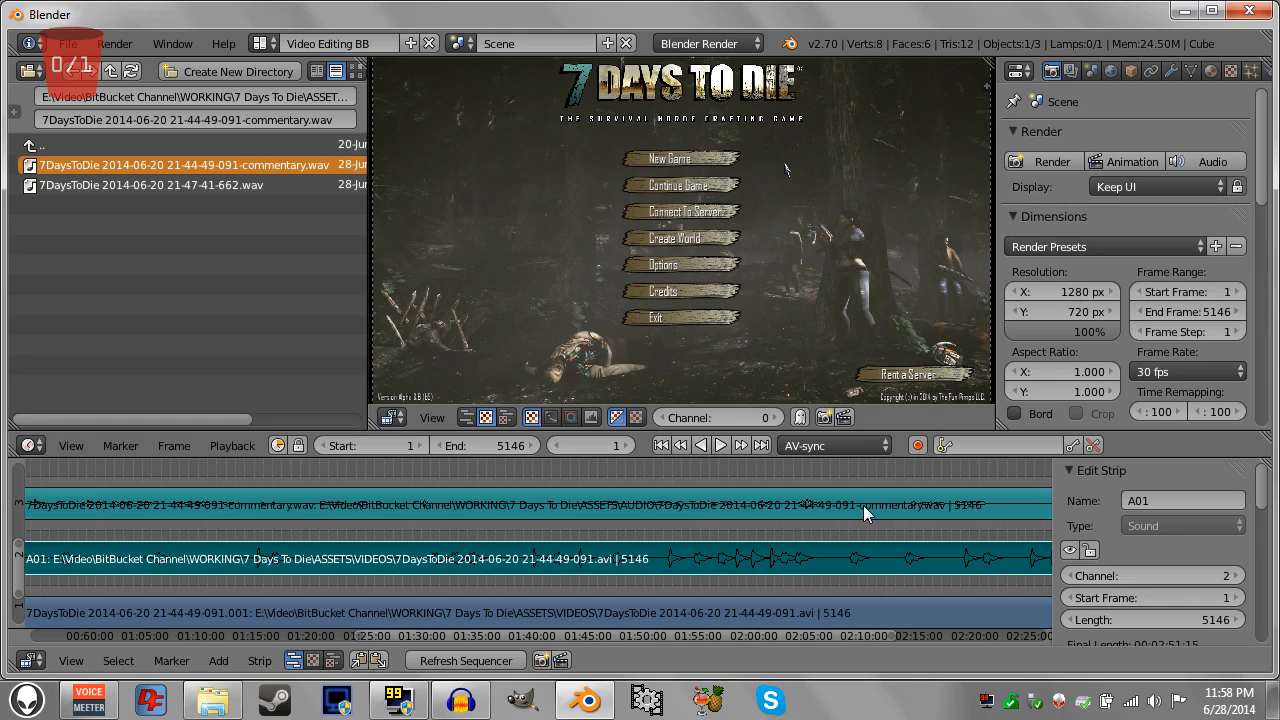
{"action": "left_click", "coordinate": [1157, 500]}
{"action": "key", "text": "Return"}
Select the commentary sound strip in channel 3 and rename it to A2.
{"action": "right_click", "coordinate": [1035, 515]}
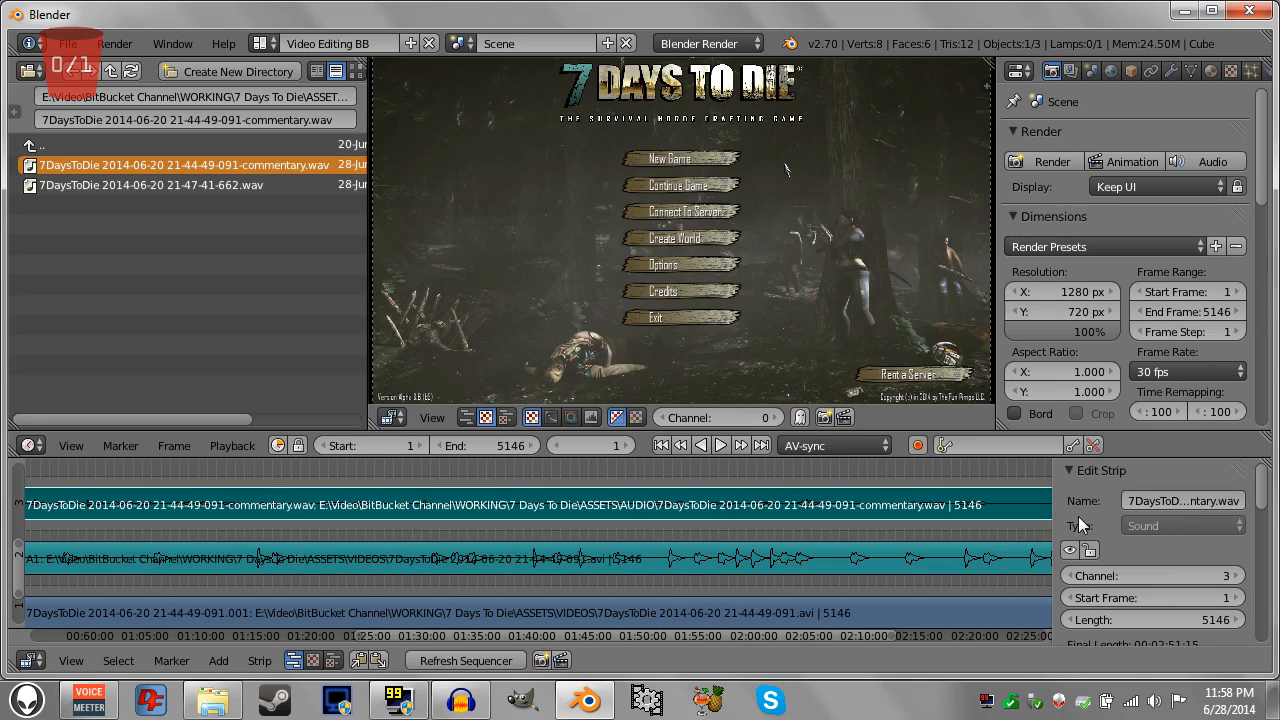
{"action": "left_click", "coordinate": [1177, 495]}
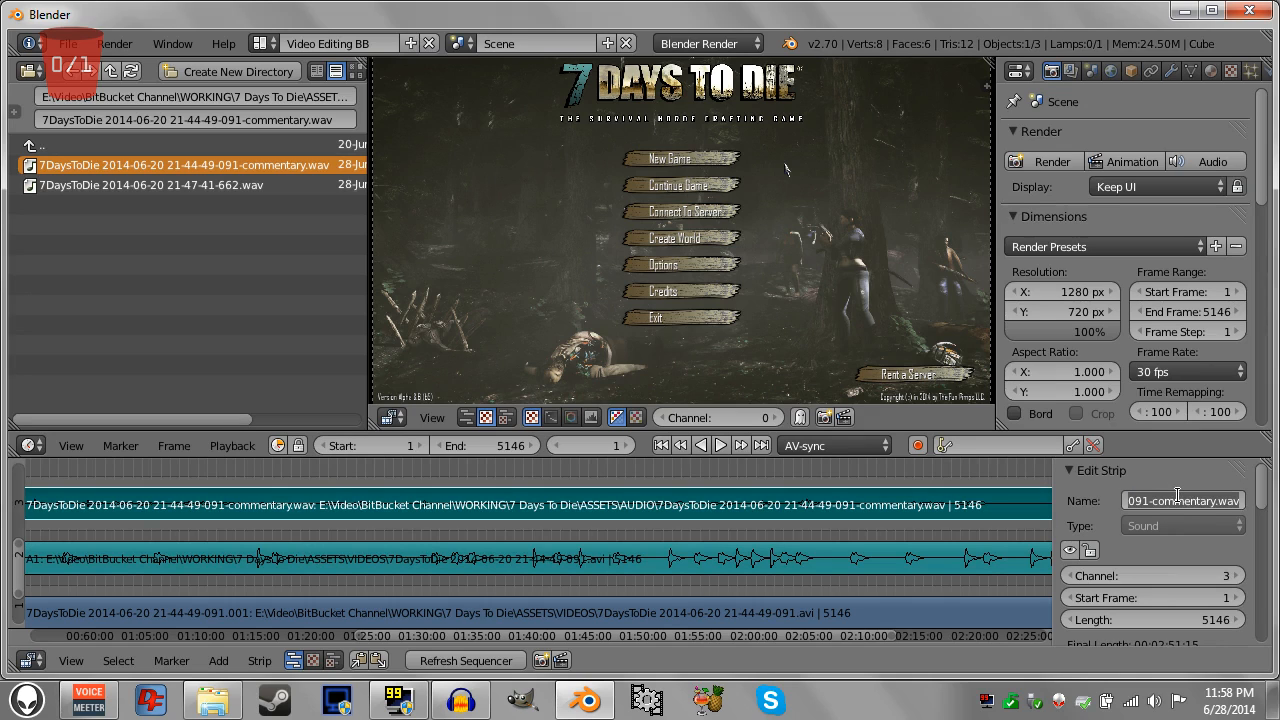
{"action": "type", "text": "A2"}
{"action": "key", "text": "Return"}
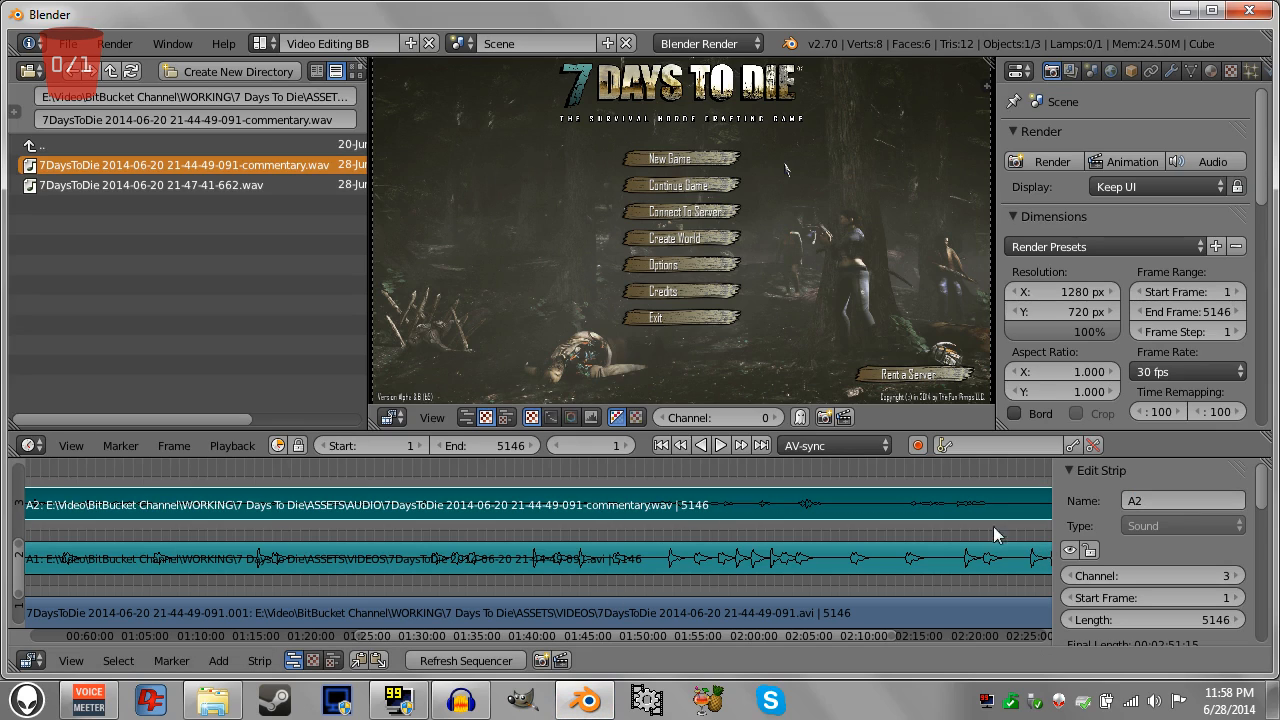
Fit the strips in view, scrub the playhead through the footage to preview it, and leave the playhead at frame 535.
{"action": "middle_click_drag", "start_coordinate": [862, 543], "coordinate": [309, 520]}
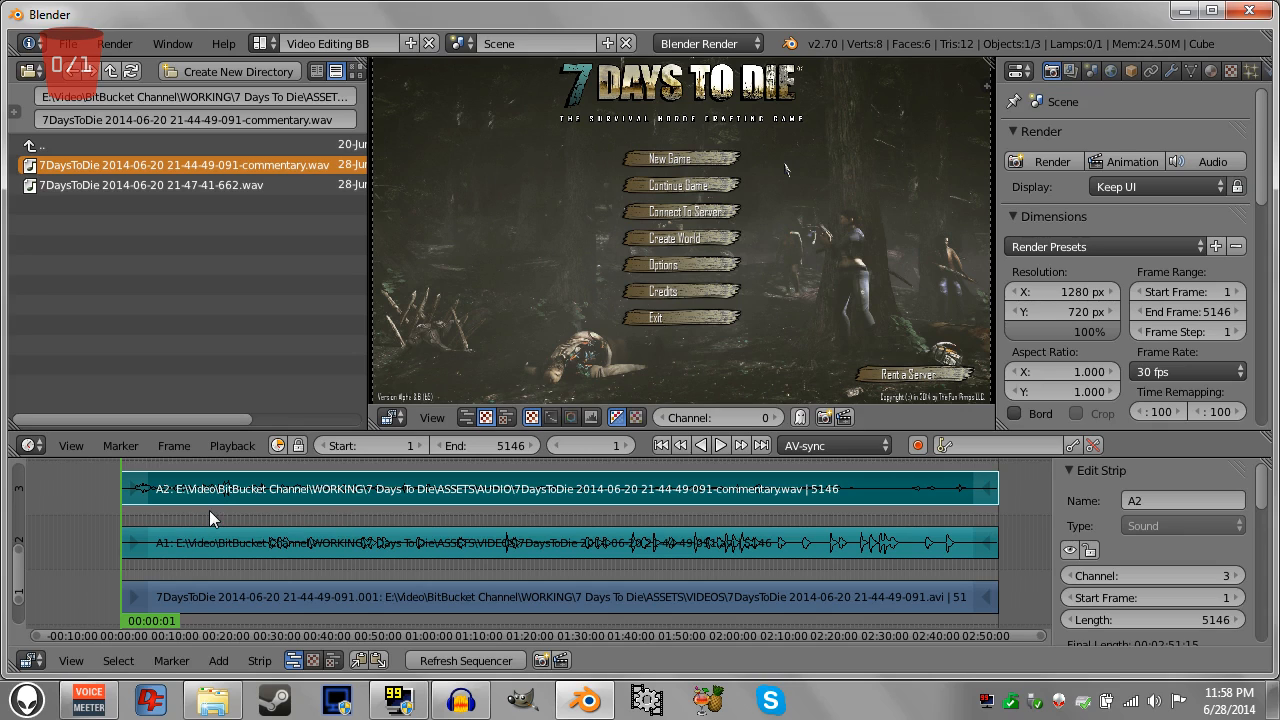
{"action": "left_click_drag", "start_coordinate": [209, 510], "coordinate": [551, 516]}
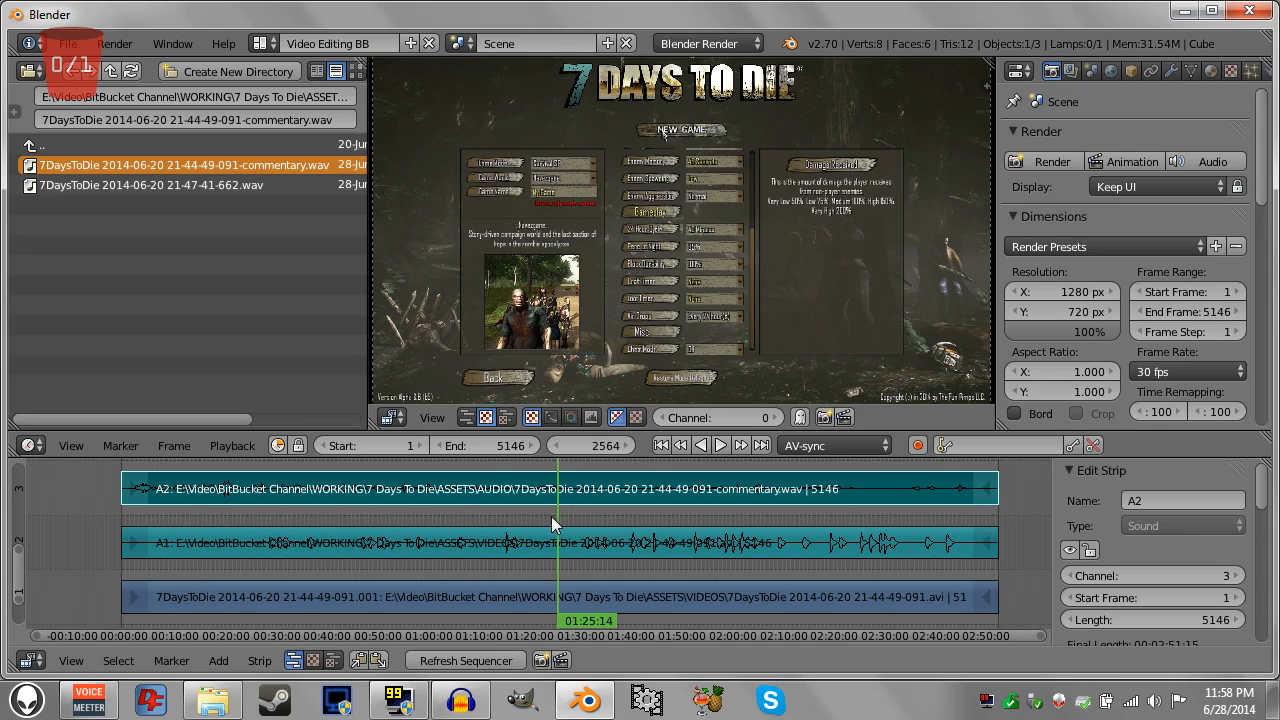
{"action": "left_click_drag", "start_coordinate": [300, 520], "coordinate": [559, 512]}
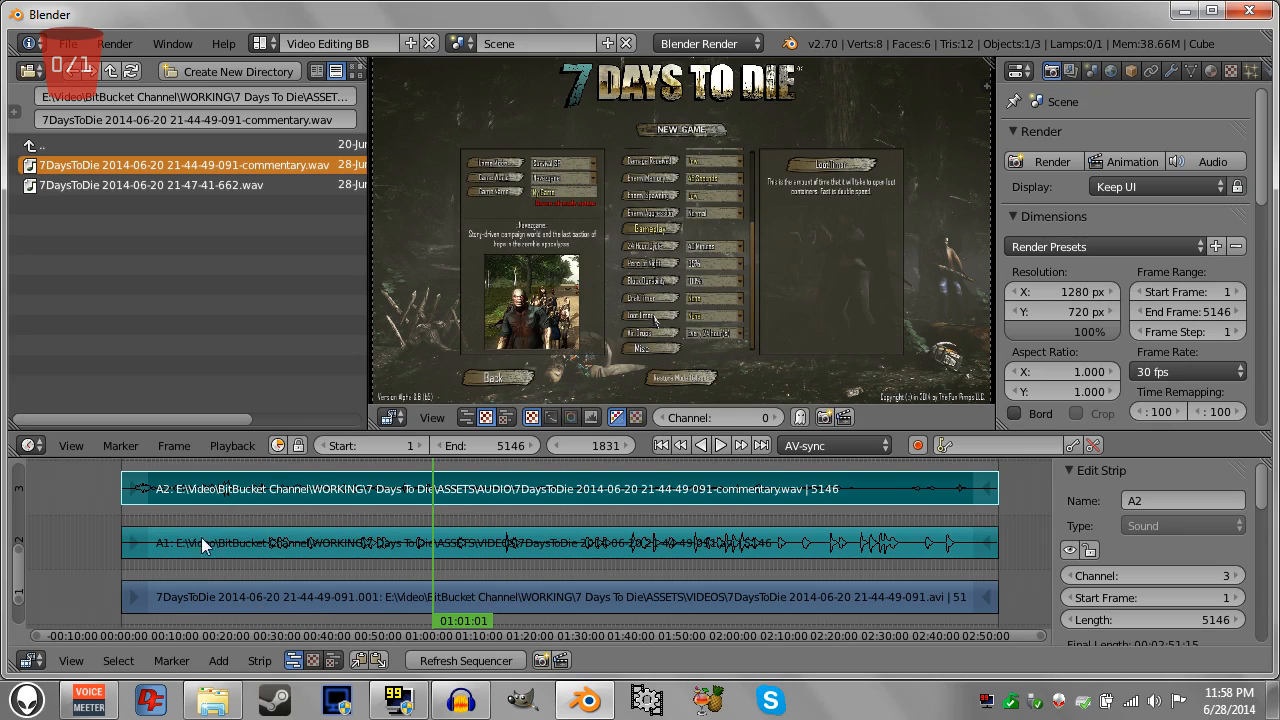
{"action": "mouse_move", "coordinate": [133, 514]}
{"action": "left_mouse_down"}
{"action": "mouse_move", "coordinate": [252, 522]}
{"action": "mouse_move", "coordinate": [185, 505]}
{"action": "mouse_move", "coordinate": [126, 512]}
{"action": "left_mouse_up"}
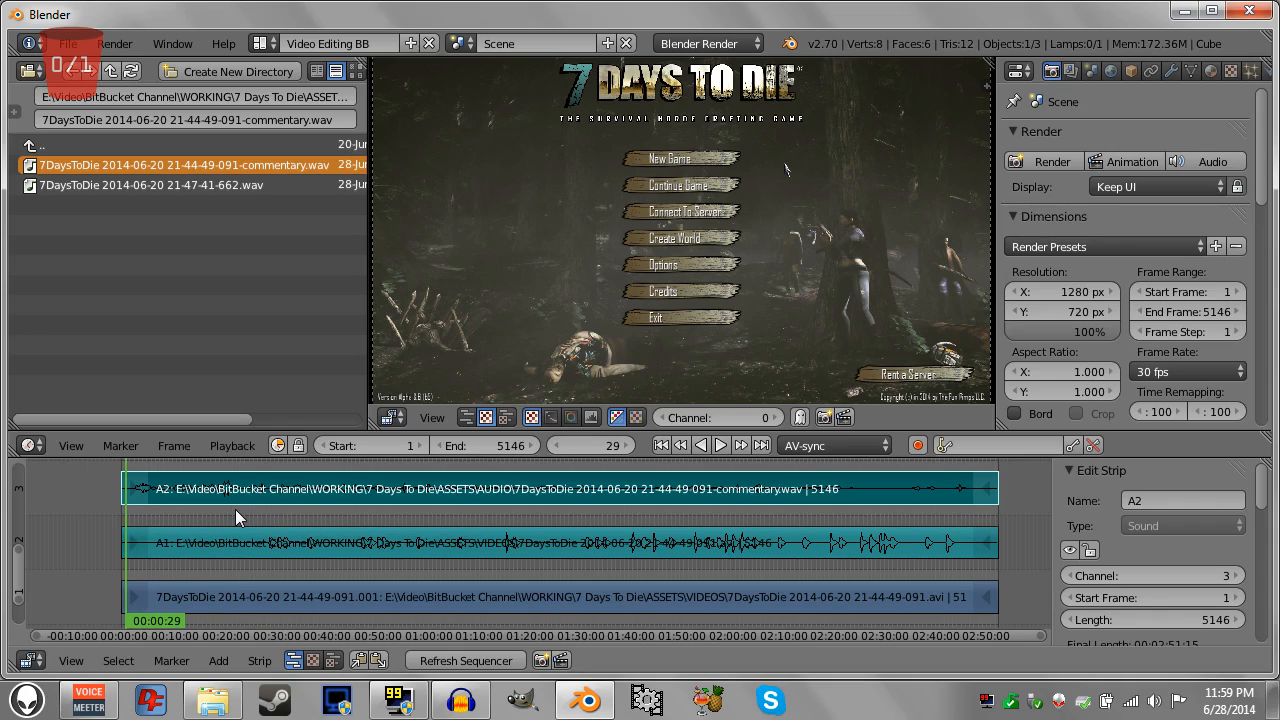
{"action": "left_click", "coordinate": [203, 445]}
{"action": "left_click", "coordinate": [212, 512]}
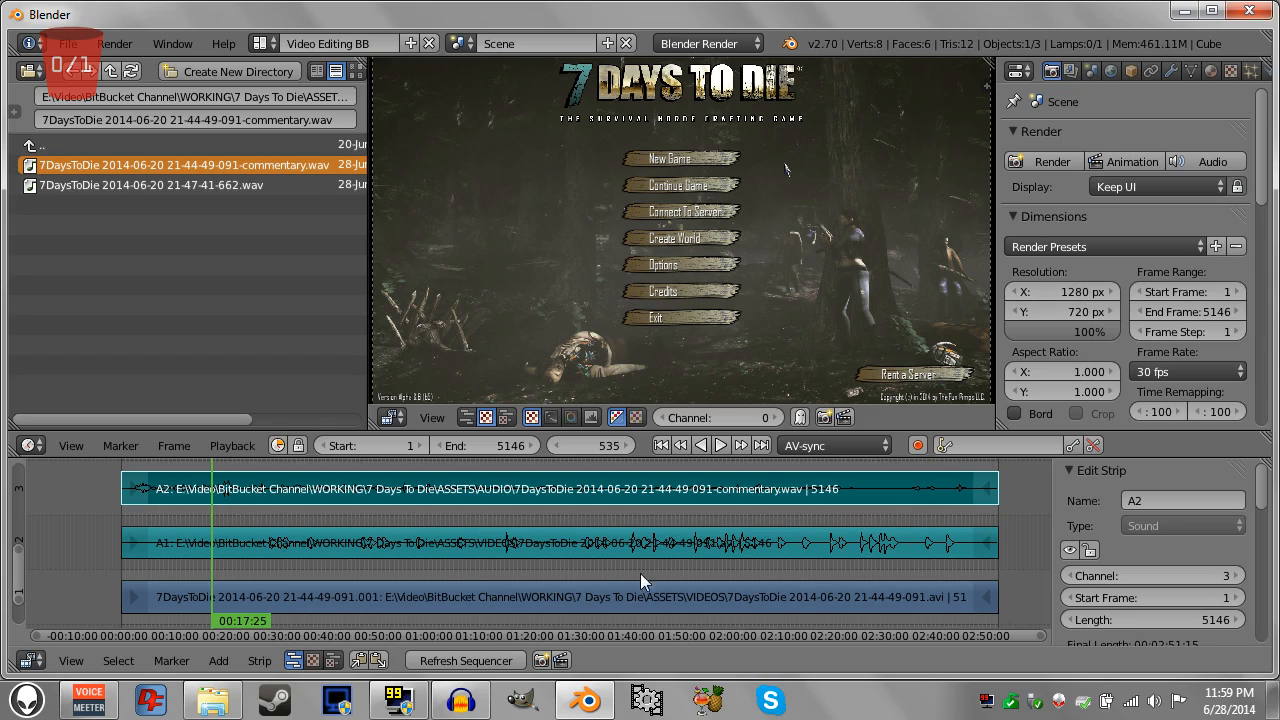
Jump the playhead to frame 752, followed by a jump to frame 29.
{"action": "left_click", "coordinate": [585, 446]}
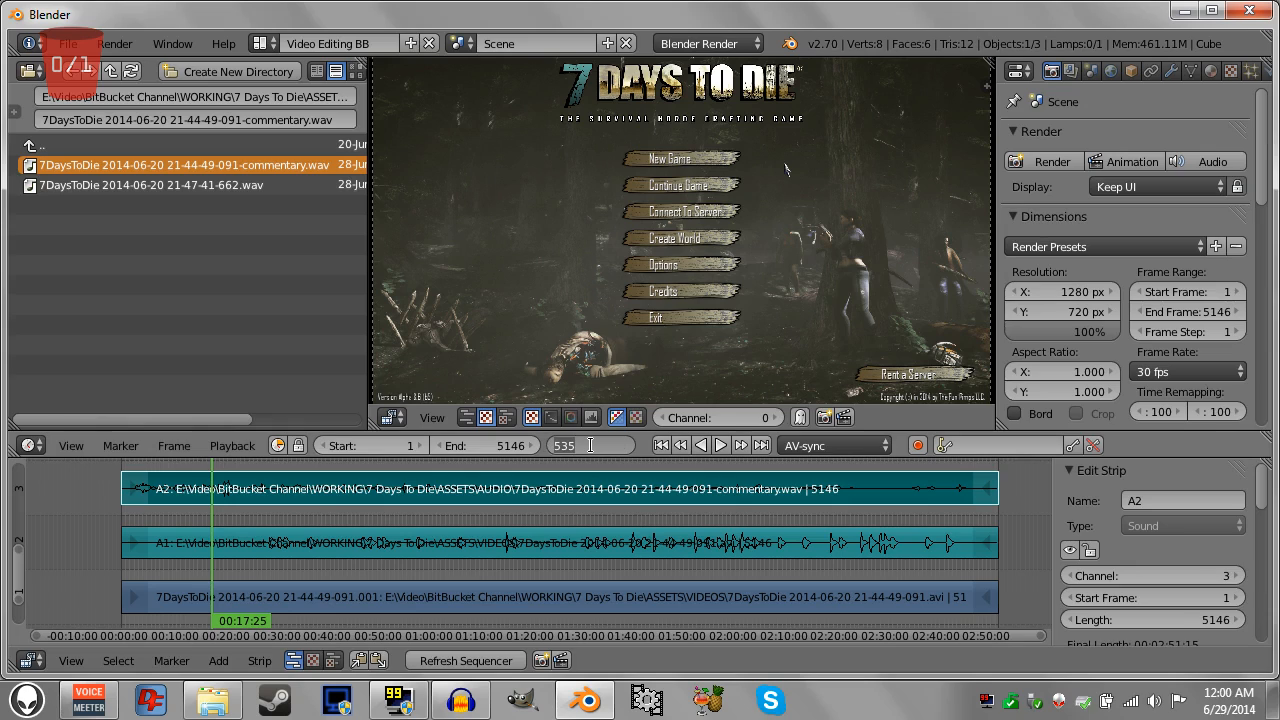
{"action": "type", "text": "752"}
{"action": "key", "text": "Return"}
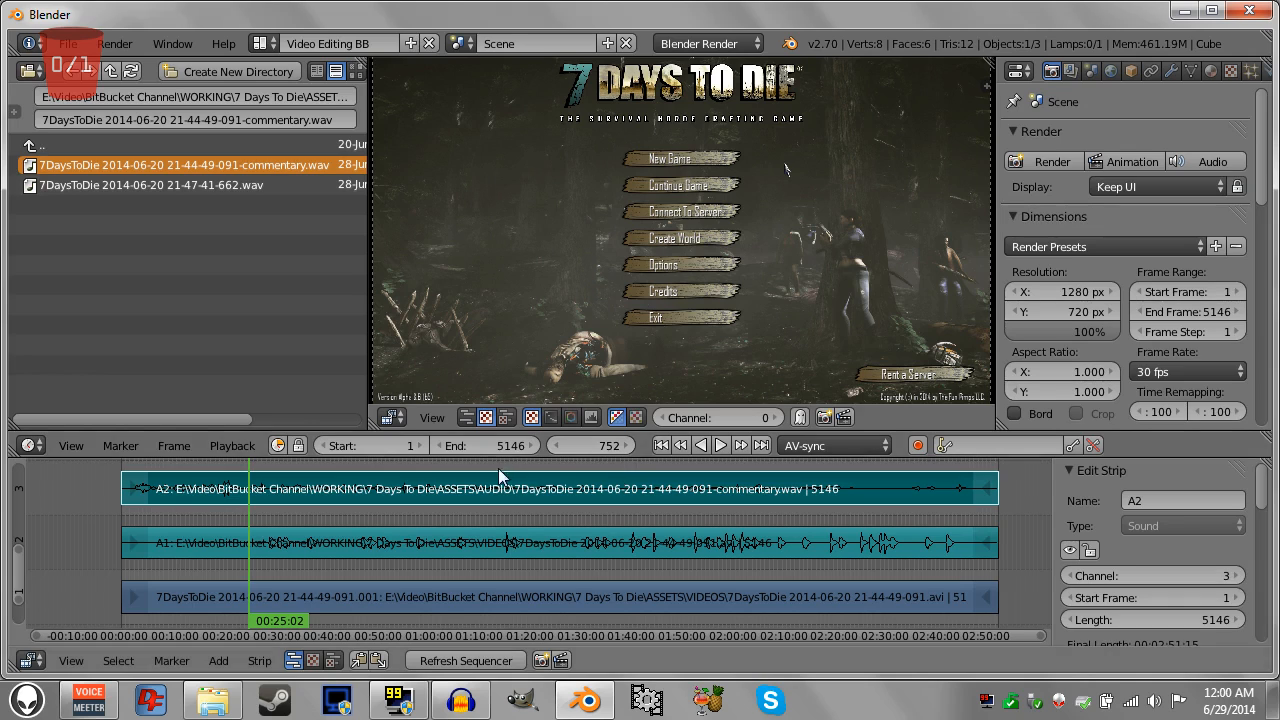
{"action": "left_click", "coordinate": [590, 445]}
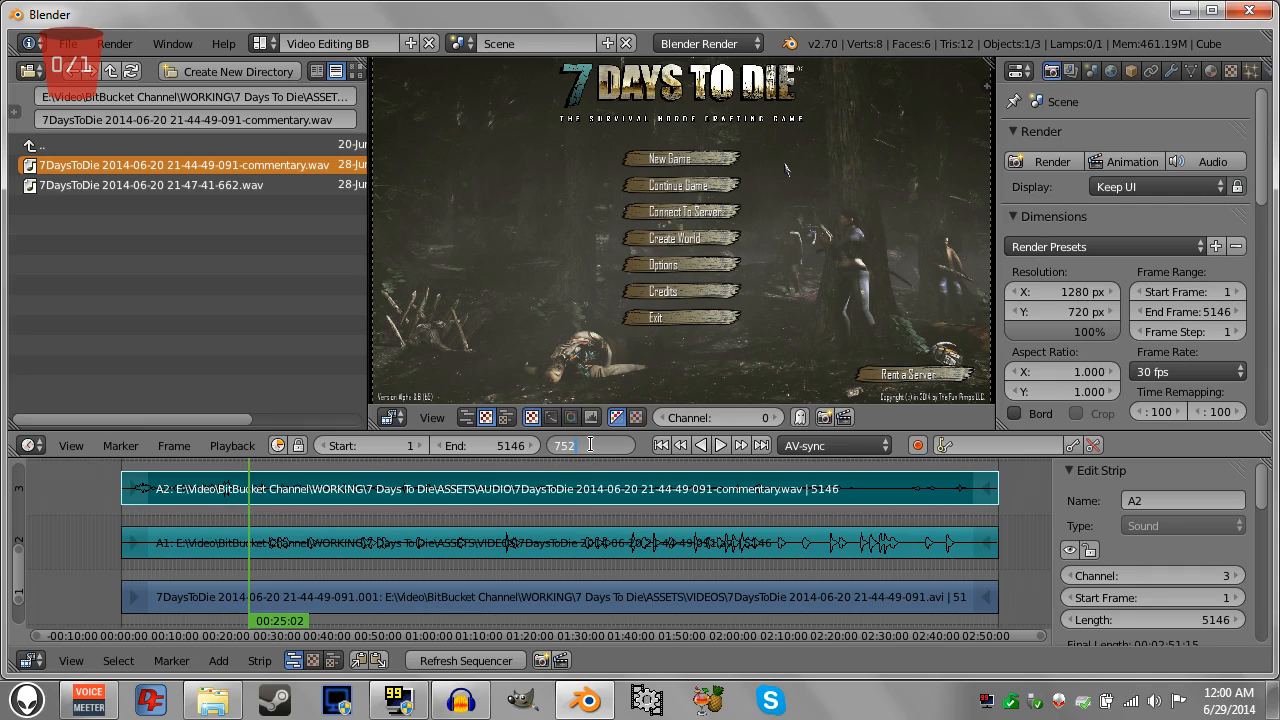
{"action": "type", "text": "30"}
{"action": "key", "text": "Return"}
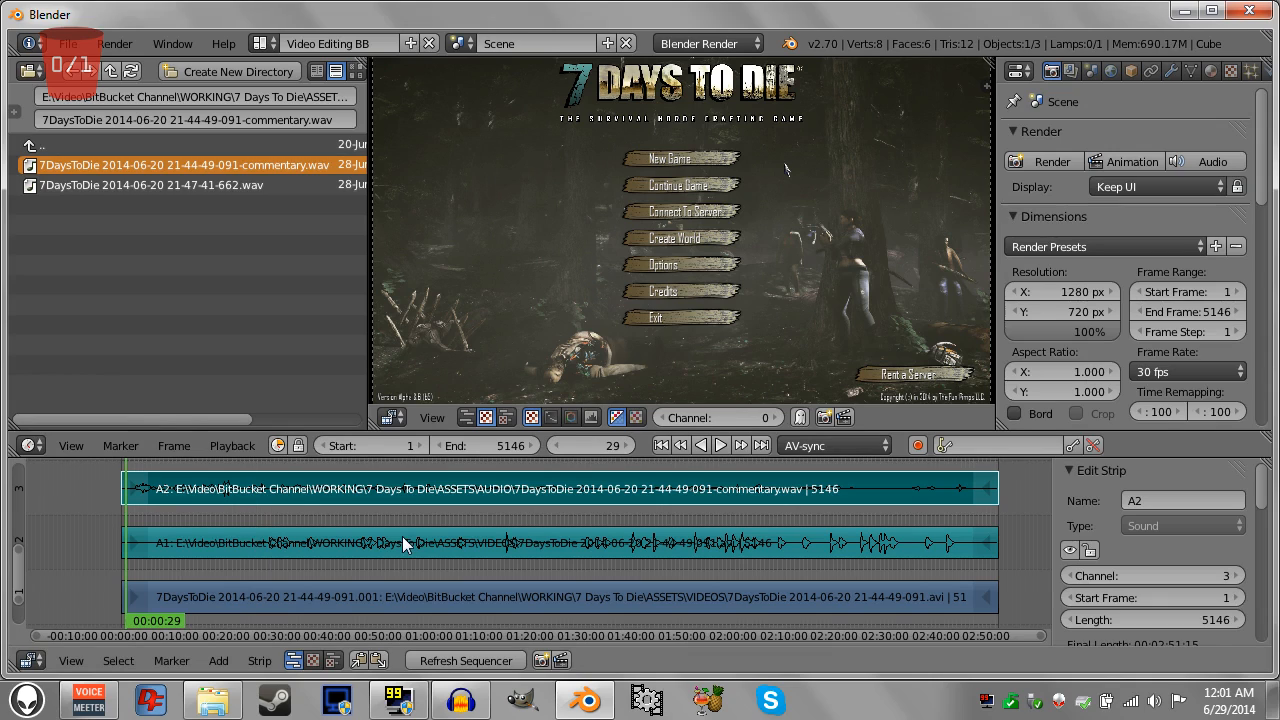
Place the playhead at frame 4971 and hard cut the movie strip and both sound strips there.
{"action": "left_click", "coordinate": [950, 515]}
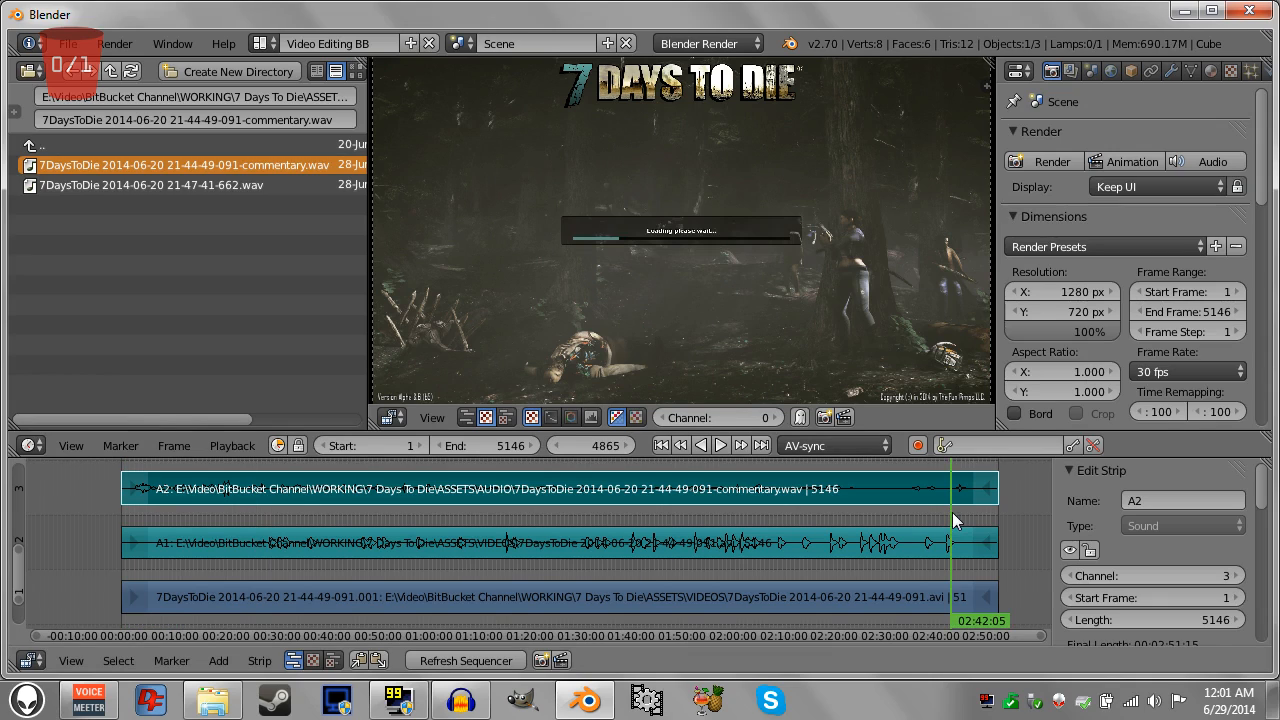
{"action": "left_click", "coordinate": [889, 517]}
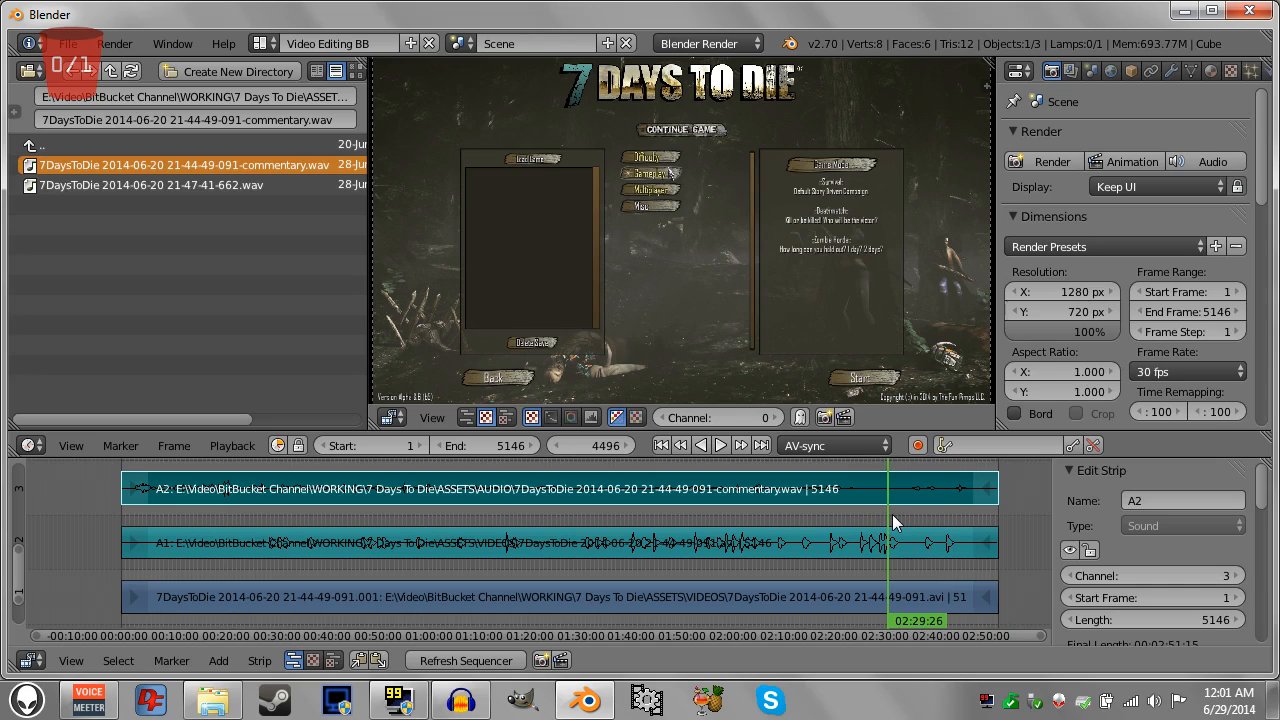
{"action": "left_click_drag", "start_coordinate": [894, 514], "coordinate": [975, 522]}
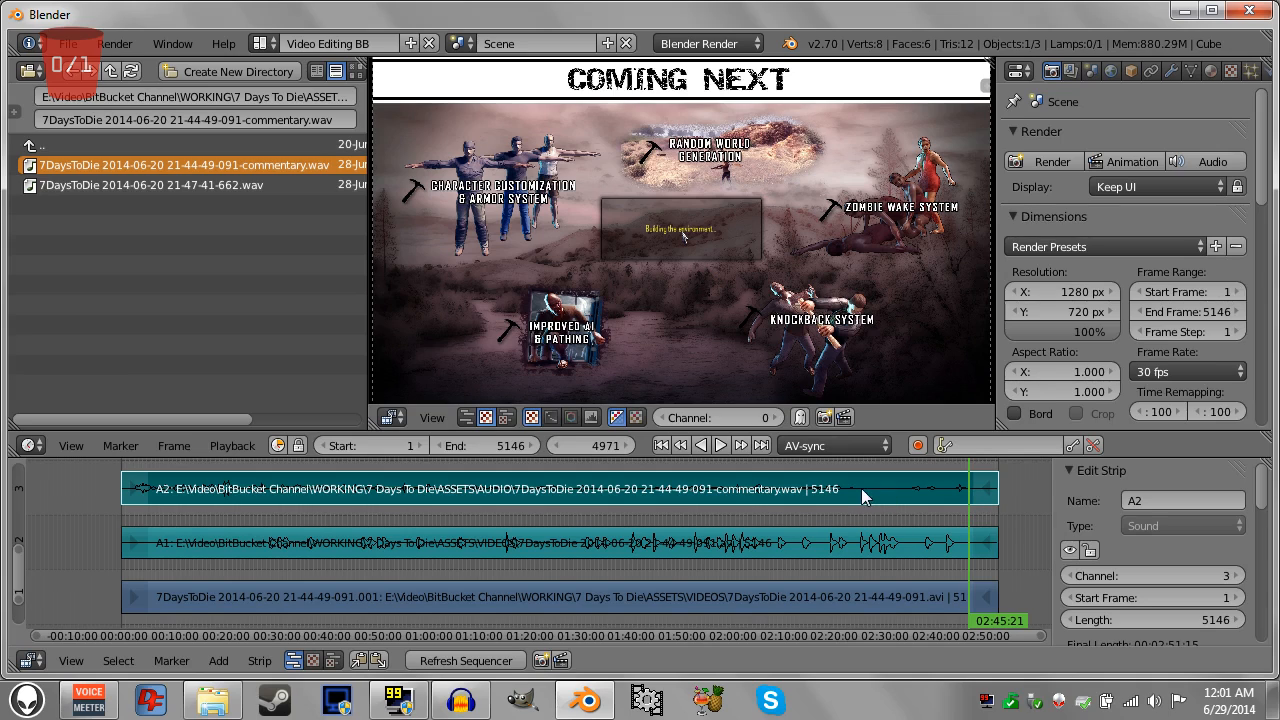
{"action": "right_click", "coordinate": [897, 550]}
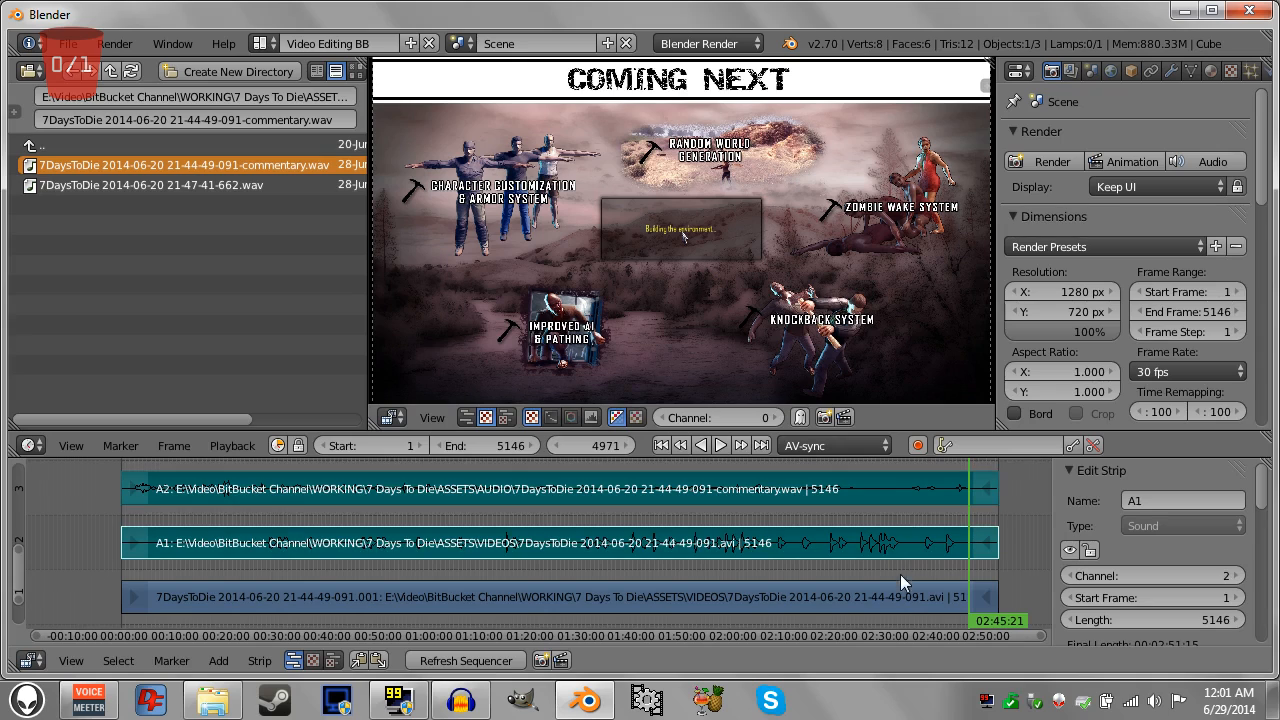
{"action": "right_click", "coordinate": [905, 598]}
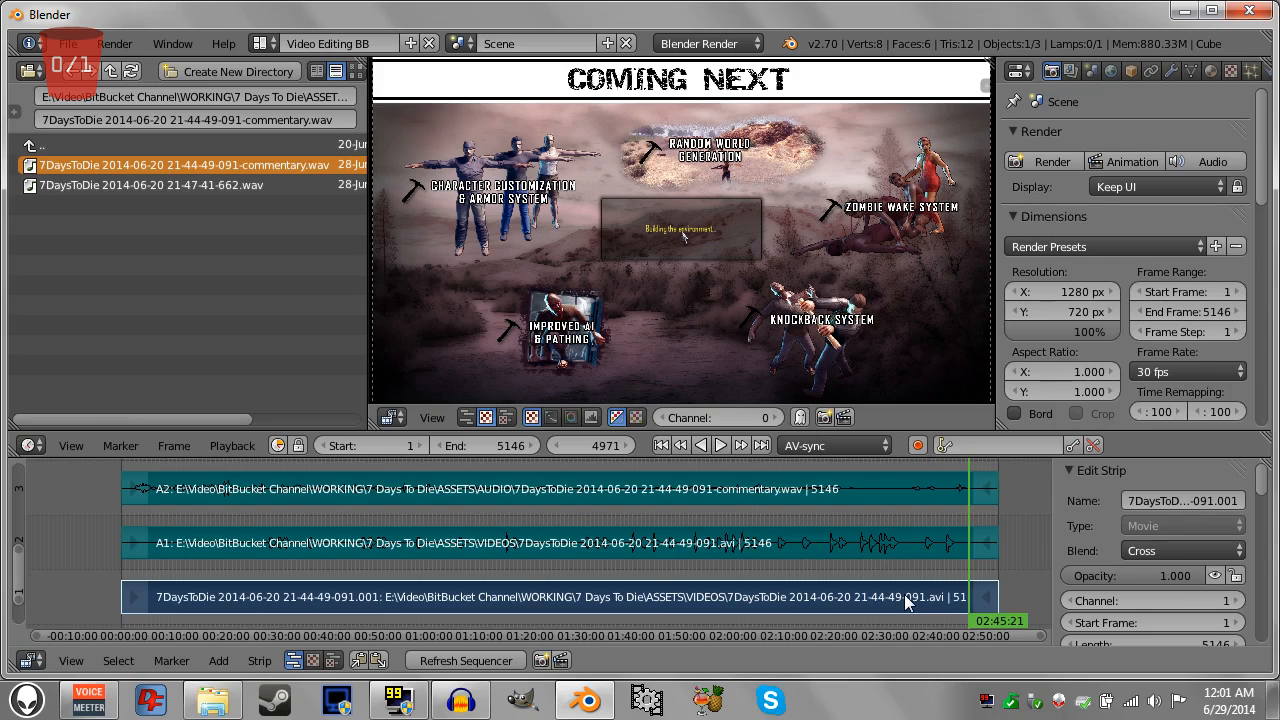
{"action": "key", "text": "k"}
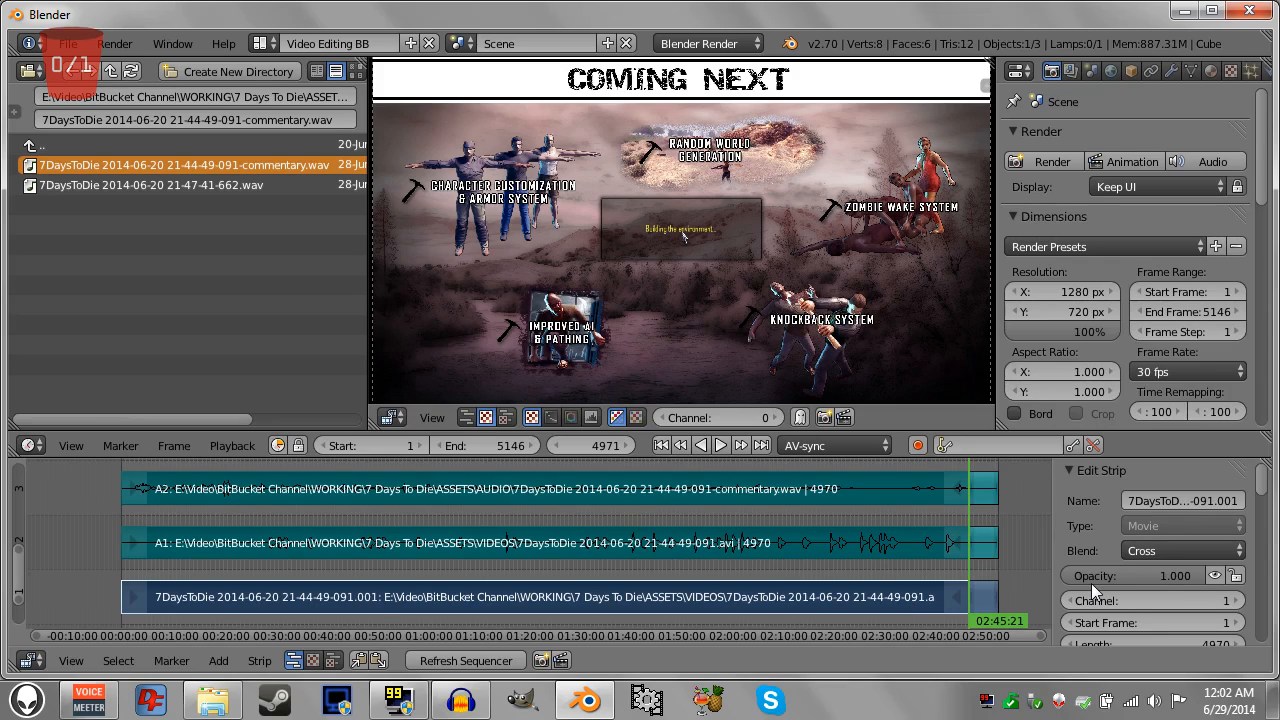
Delete the three short end pieces after the cut at frame 4971 in channels 1 to 3.
{"action": "right_click", "coordinate": [987, 490]}
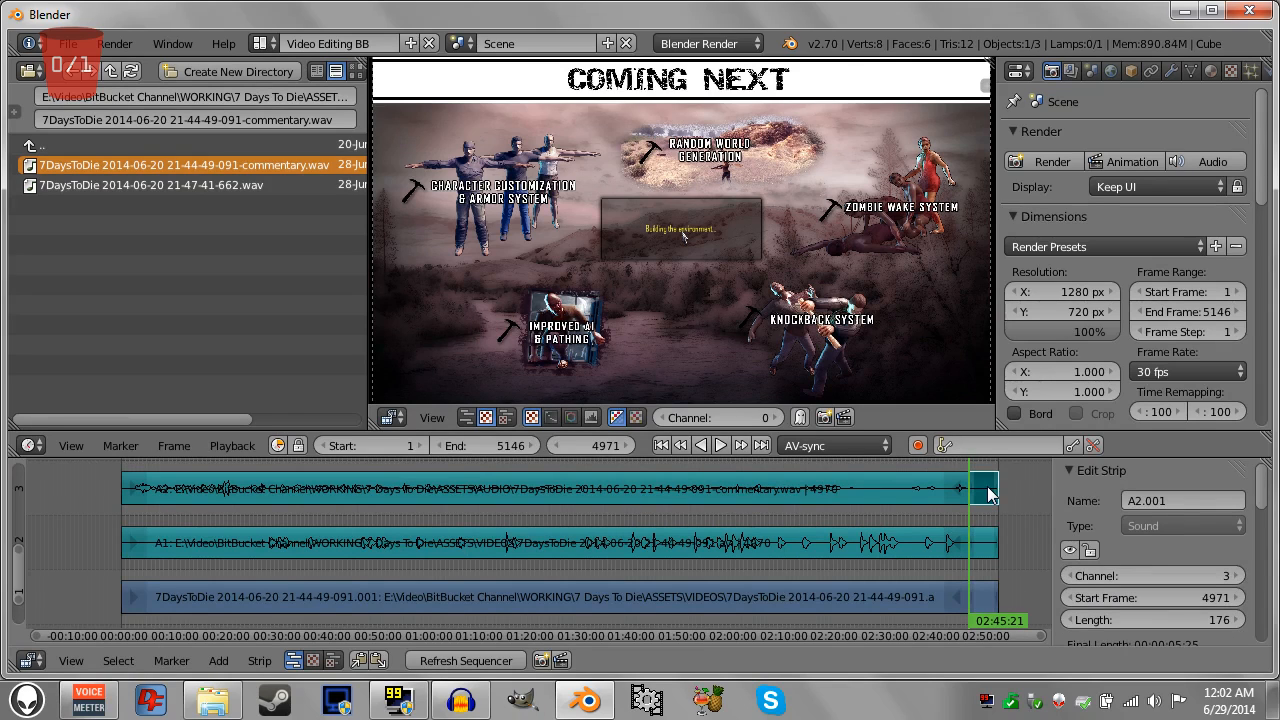
{"action": "right_click", "coordinate": [991, 596]}
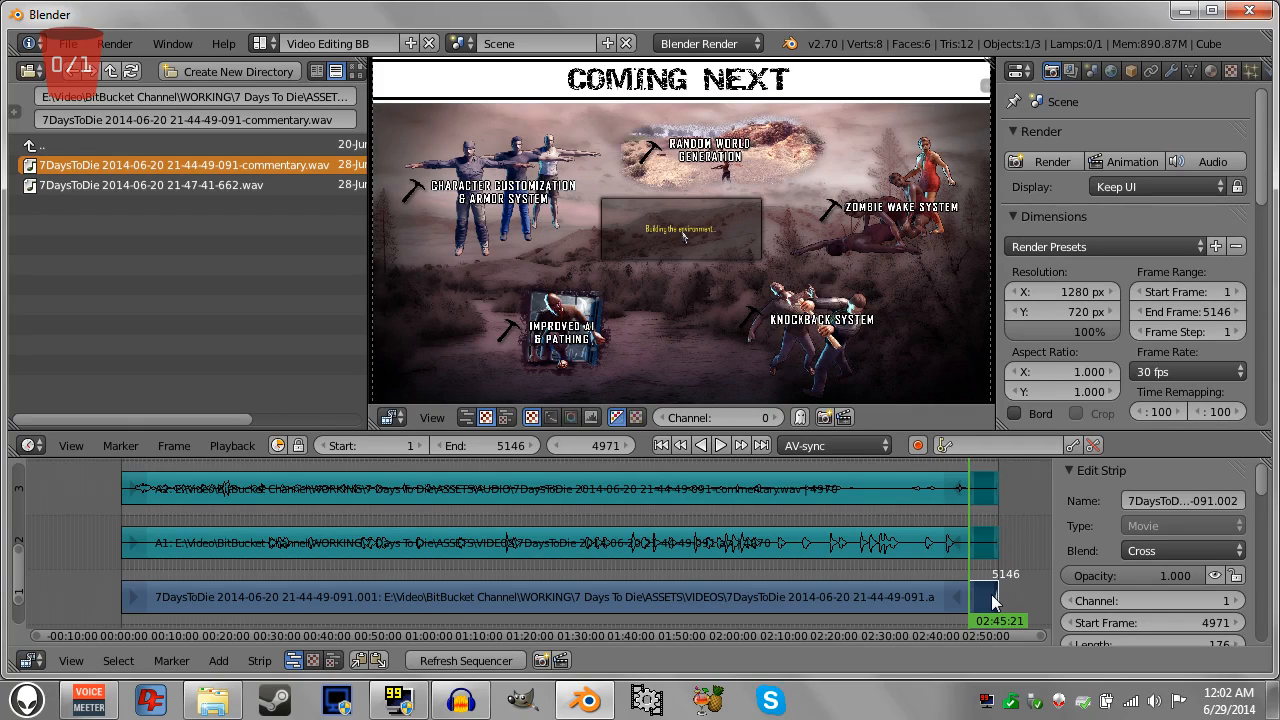
{"action": "key", "text": "x"}
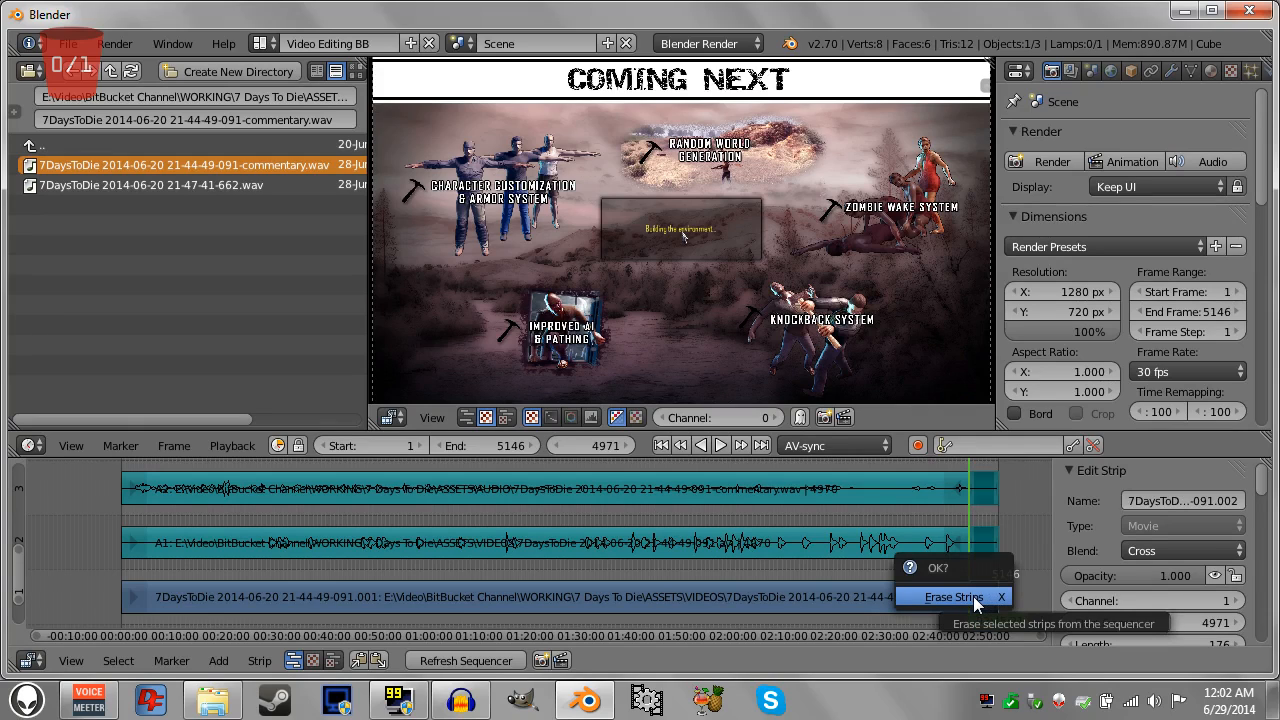
{"action": "left_click", "coordinate": [973, 596]}
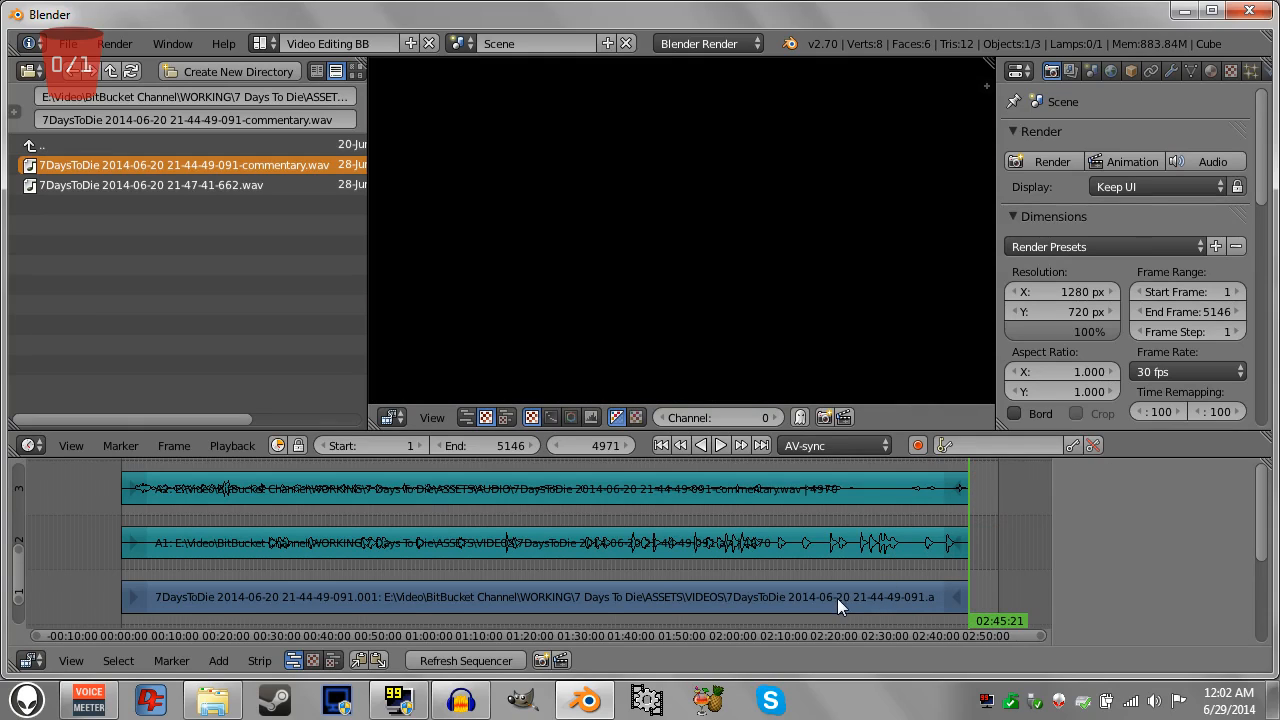
Place the playhead at frame 4590 and soft cut the movie strip and both sound strips there.
{"action": "left_click", "coordinate": [852, 517]}
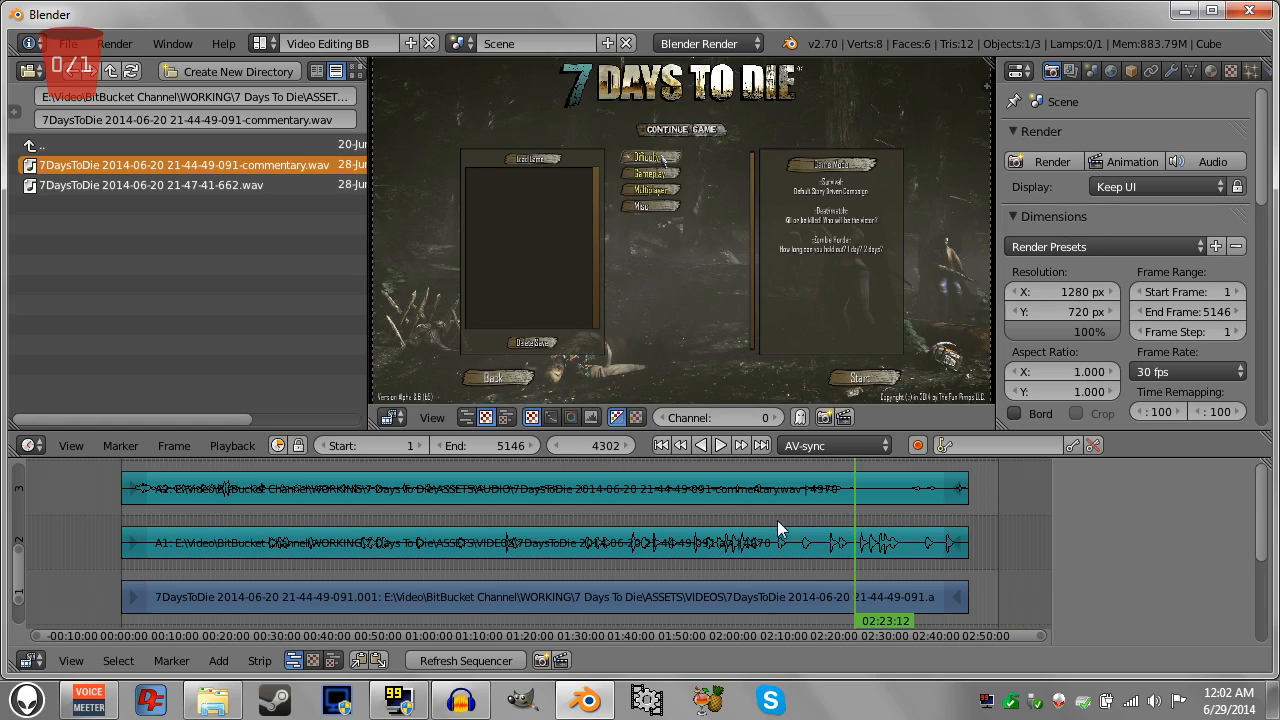
{"action": "left_click", "coordinate": [905, 515]}
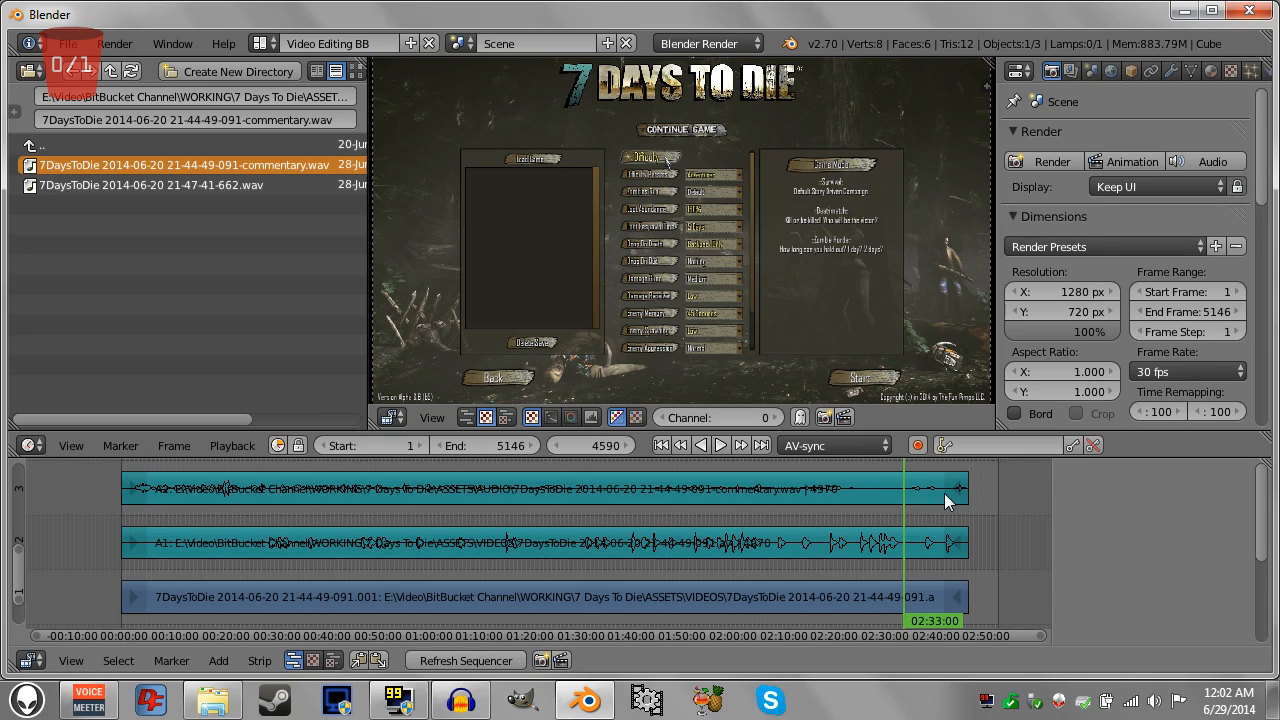
{"action": "right_click", "coordinate": [944, 493]}
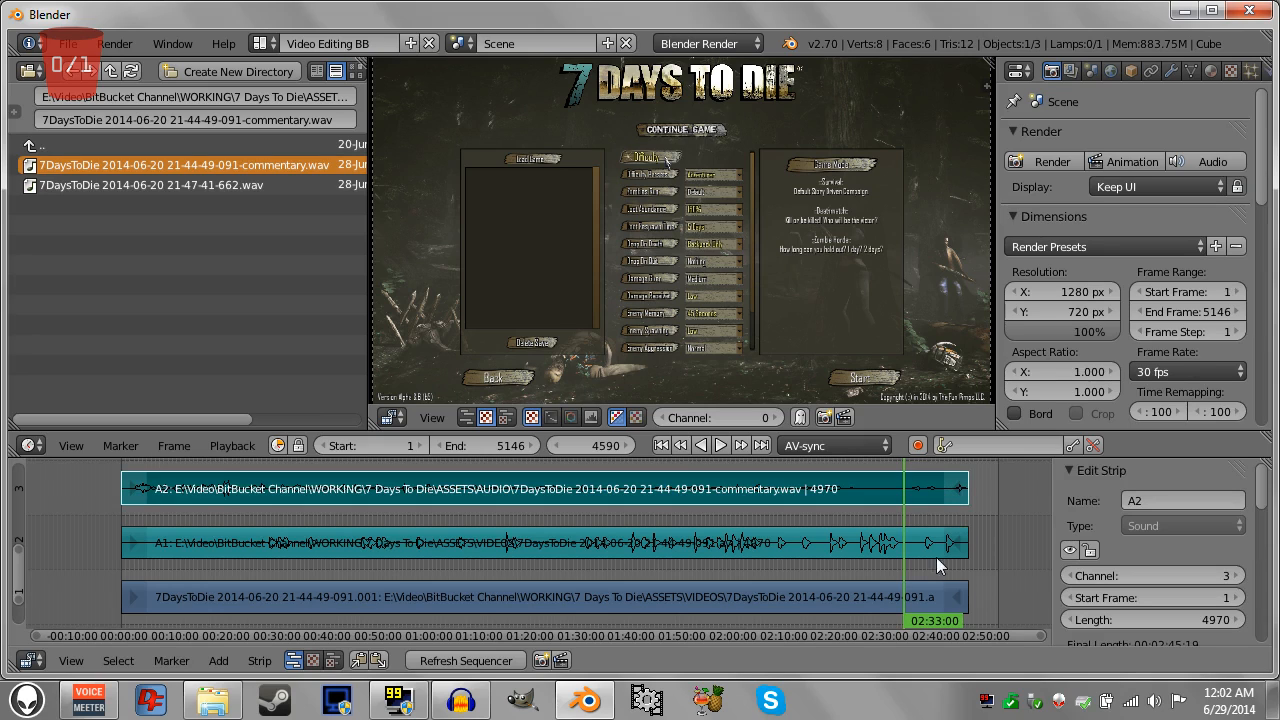
{"action": "right_click", "coordinate": [939, 545]}
{"action": "right_click", "coordinate": [940, 597]}
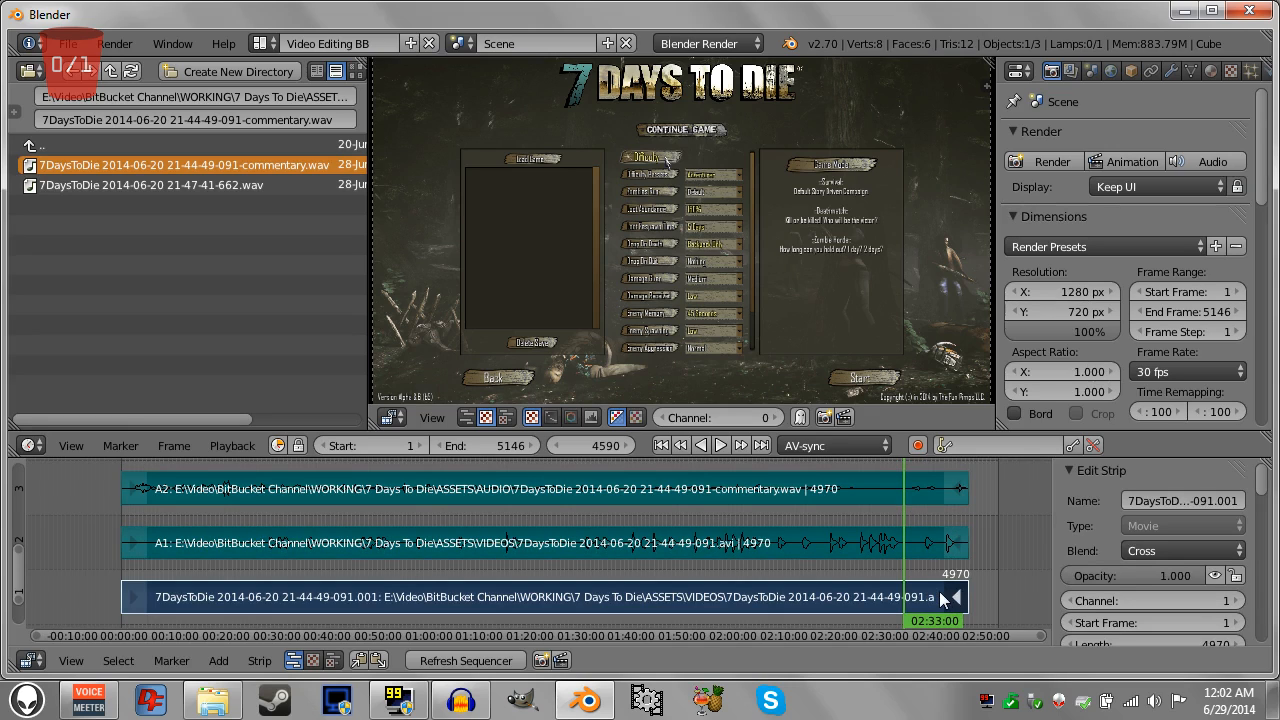
{"action": "key", "text": "k"}
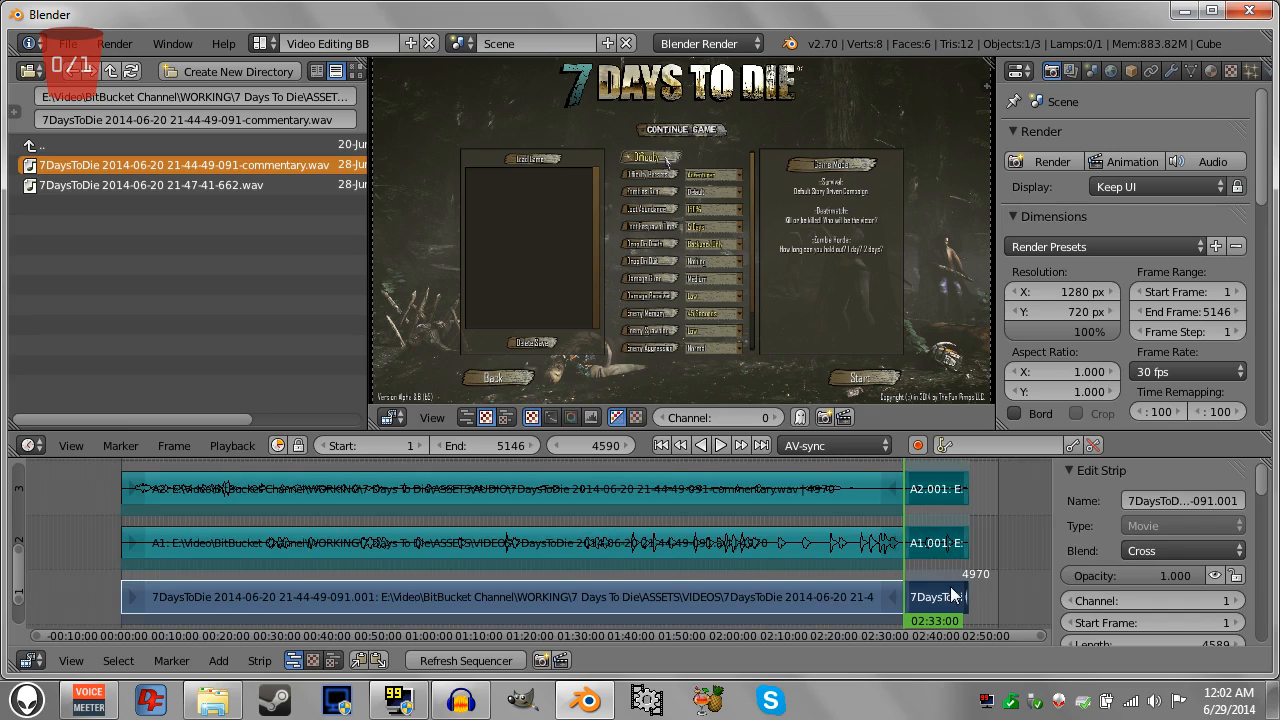
Delete the three end pieces after the soft cut at frame 4590.
{"action": "right_click", "coordinate": [959, 500]}
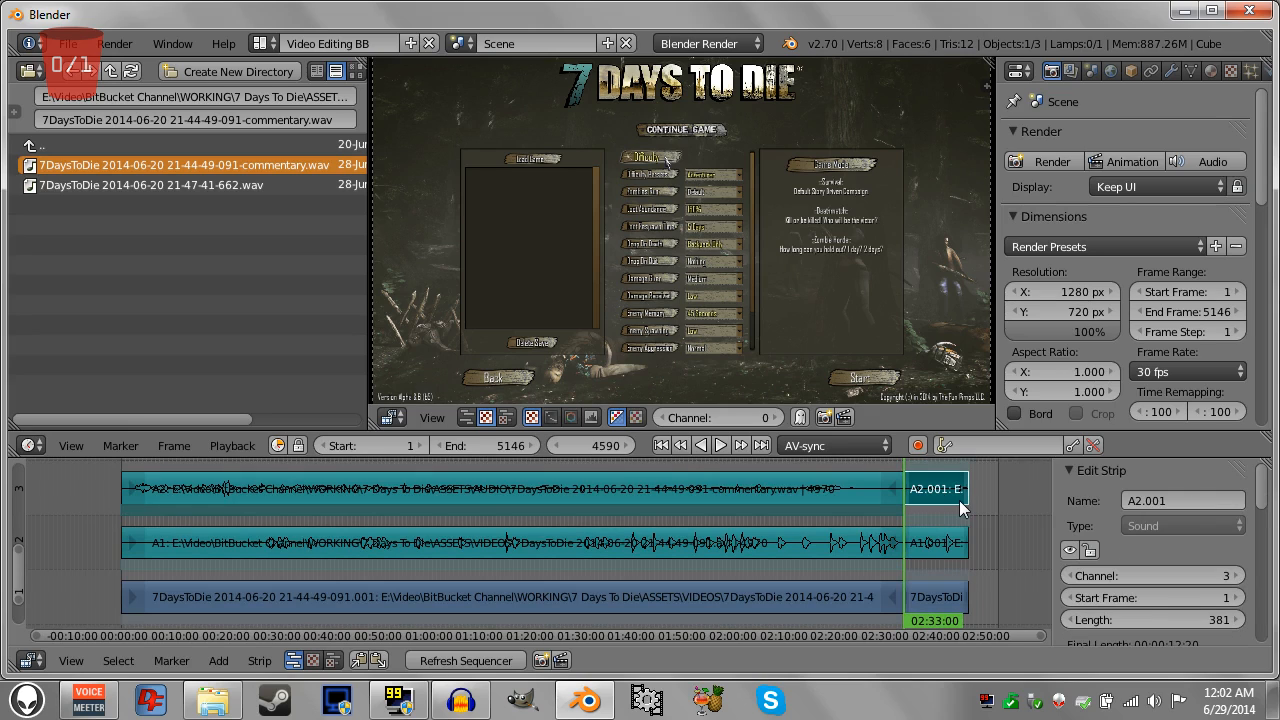
{"action": "right_click", "coordinate": [931, 595]}
{"action": "key", "text": "x"}
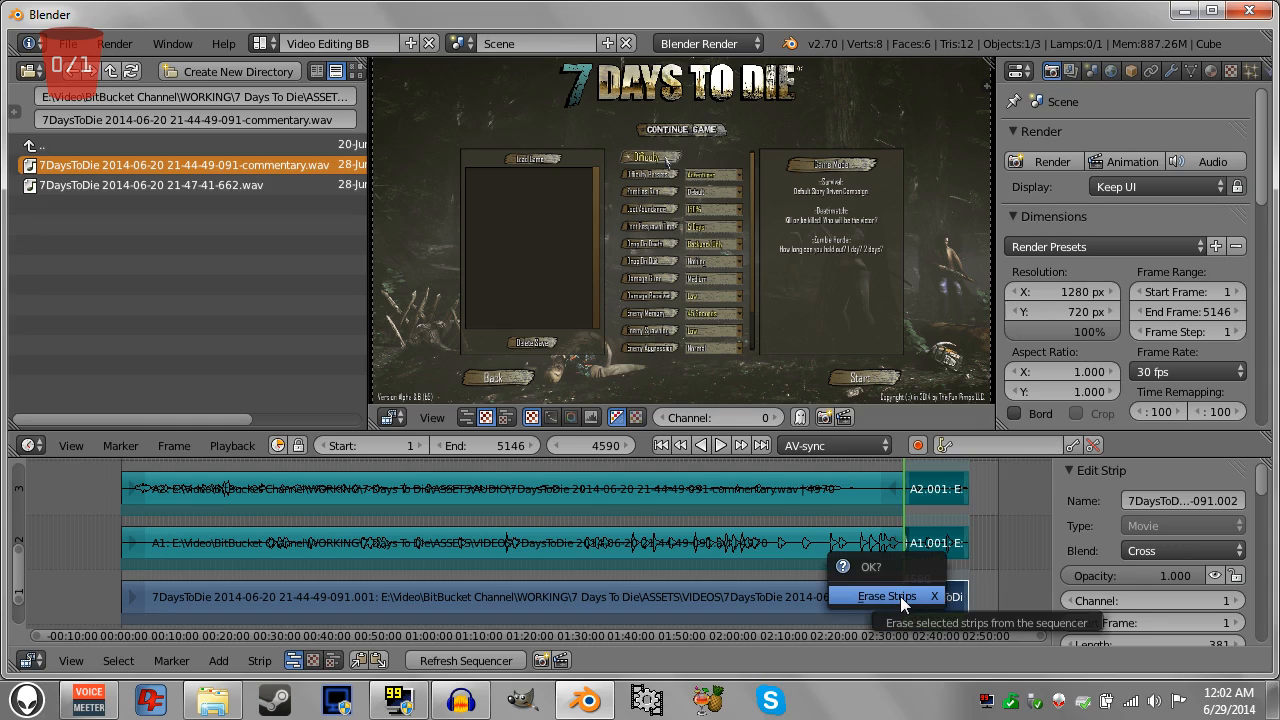
{"action": "left_click", "coordinate": [900, 596]}
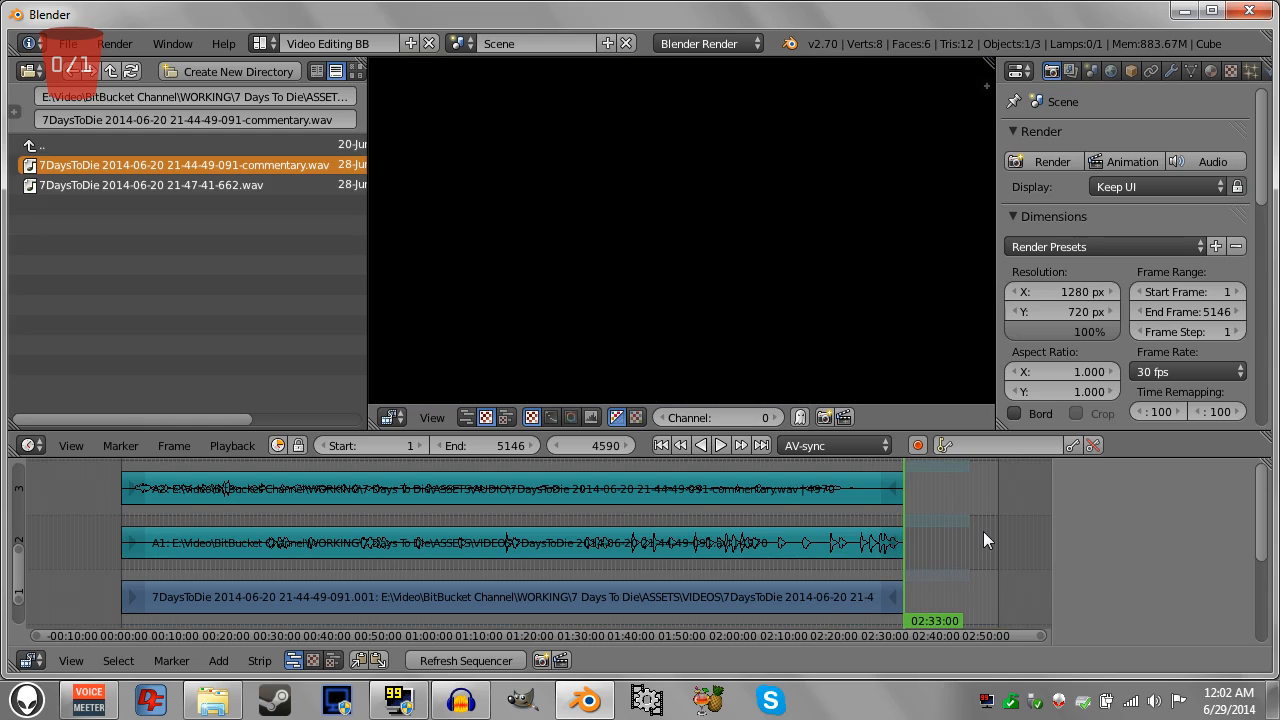
Examine the ends of the soft-cut strips up close, selecting each one to inspect its hidden trimmed extent past the cut.
{"action": "key", "text": "Home"}
{"action": "middle_click_drag", "start_coordinate": [1005, 537], "coordinate": [758, 584]}
{"action": "middle_click_drag", "start_coordinate": [737, 643], "coordinate": [703, 563]}
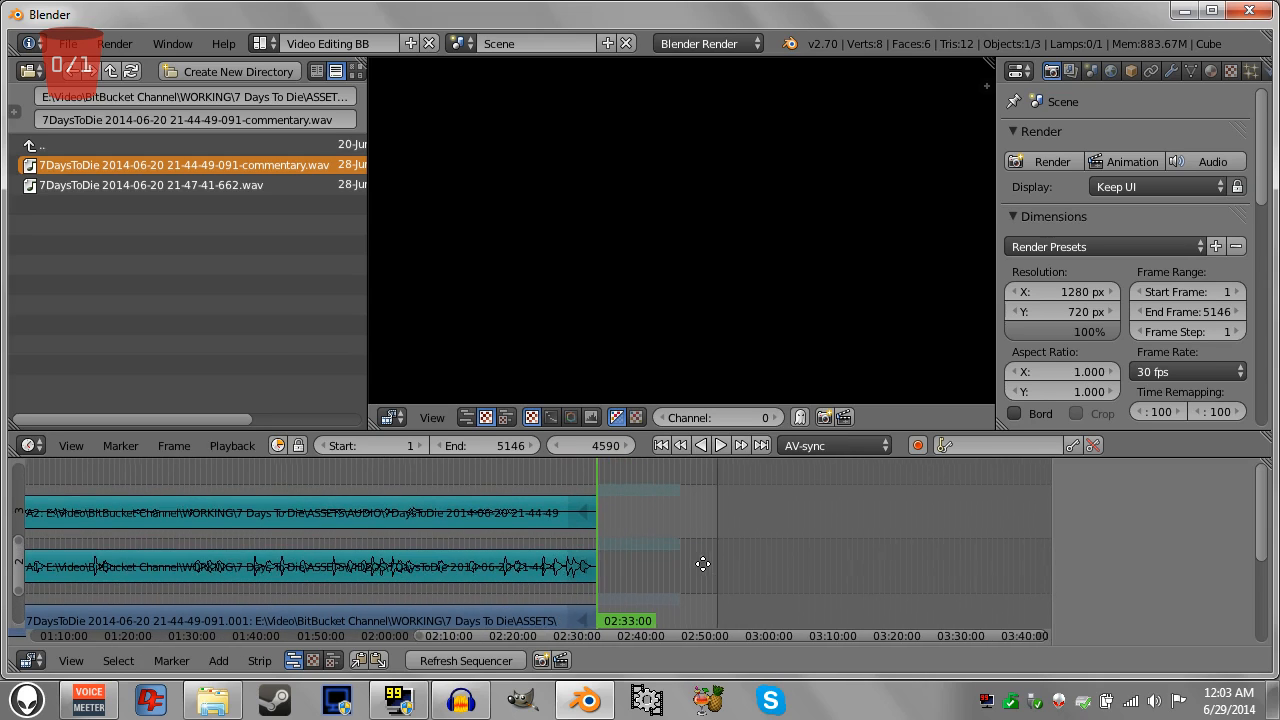
{"action": "scroll", "coordinate": [704, 564], "scroll_direction": "up", "scroll_amount": 9}
{"action": "scroll", "coordinate": [713, 565], "scroll_direction": "up", "scroll_amount": 4}
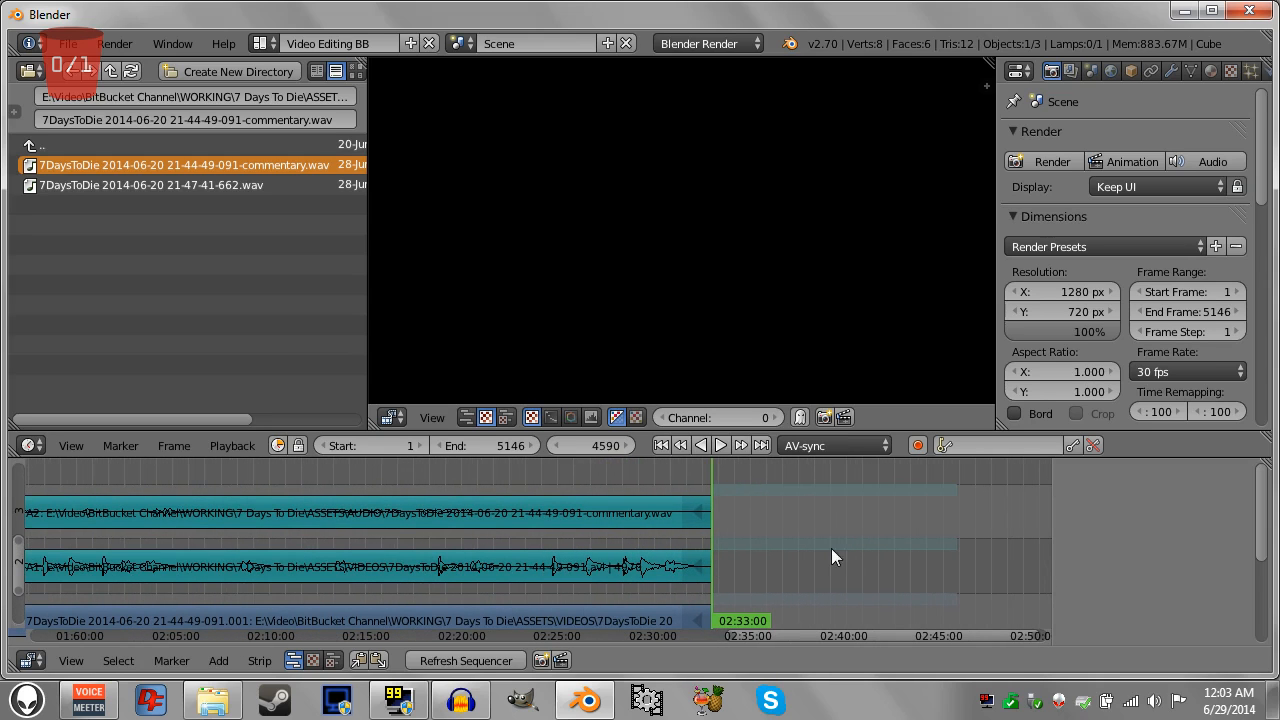
{"action": "right_click", "coordinate": [648, 525]}
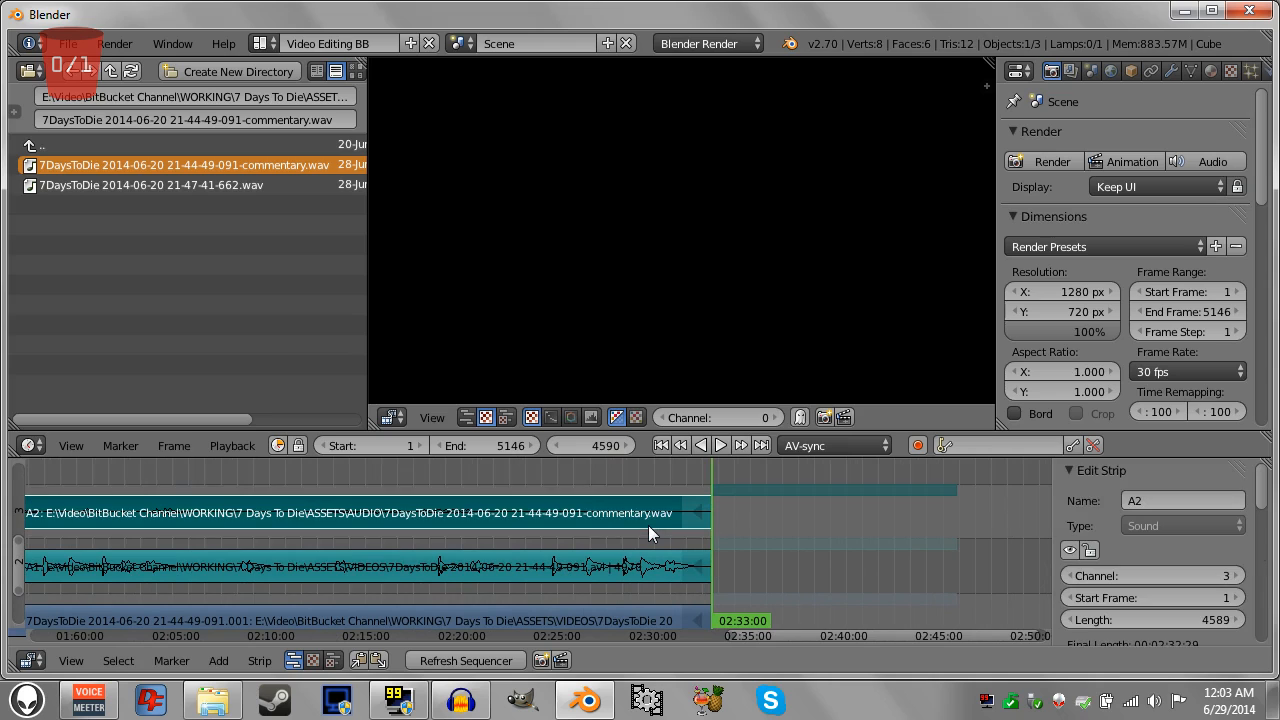
{"action": "right_click", "coordinate": [619, 567]}
{"action": "right_click", "coordinate": [621, 614]}
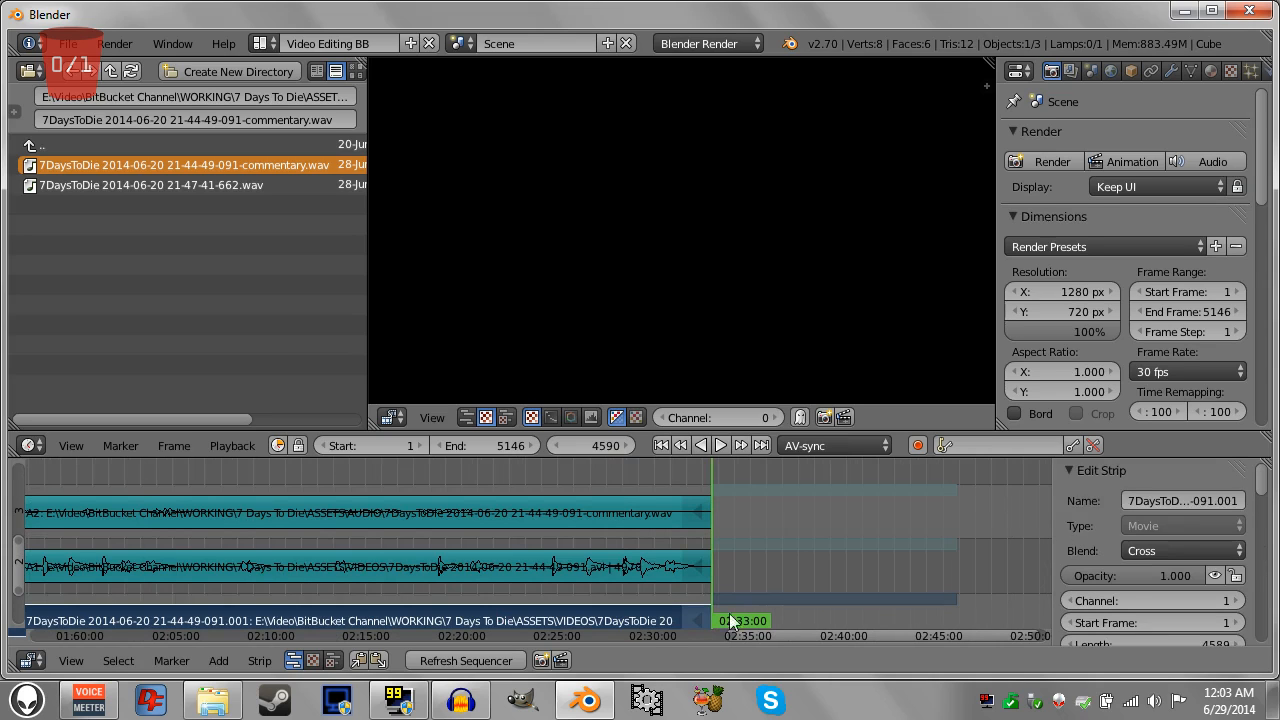
{"action": "right_click", "coordinate": [640, 566]}
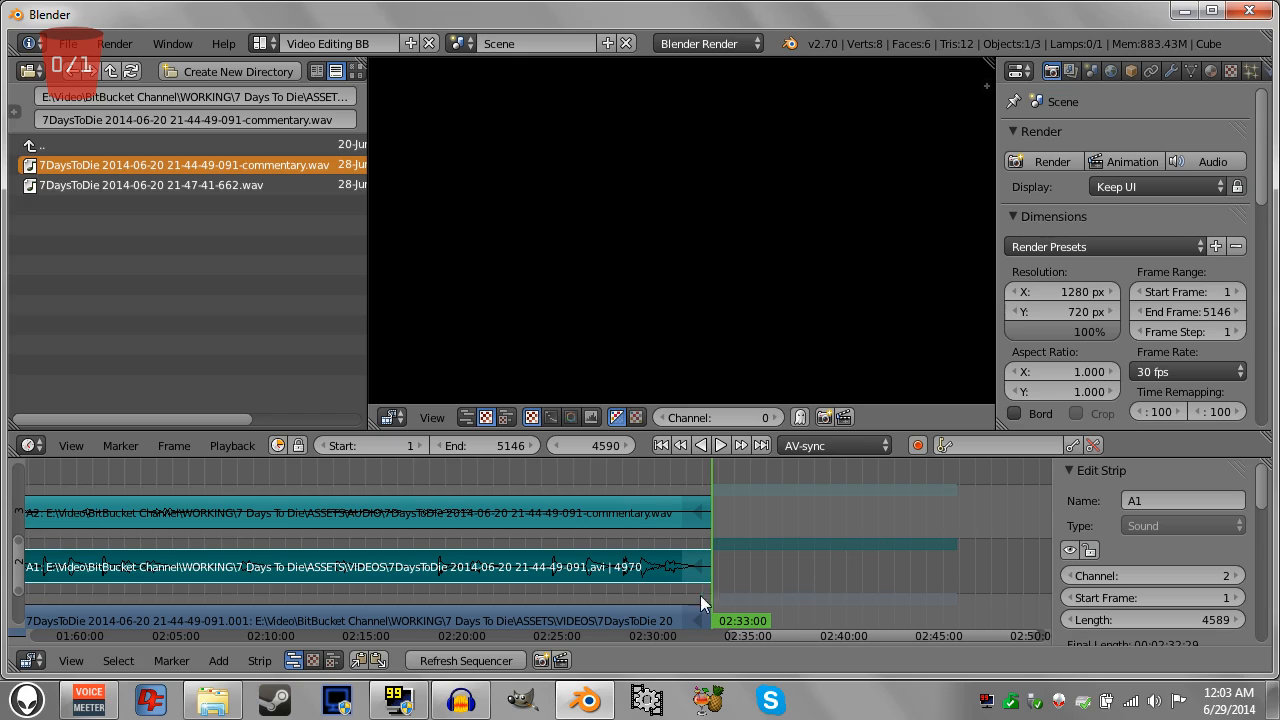
Extend the end of the movie strip in channel 1 to frame 4821 and scrub back to frame 4536 to preview the footage.
{"action": "left_click", "coordinate": [647, 615]}
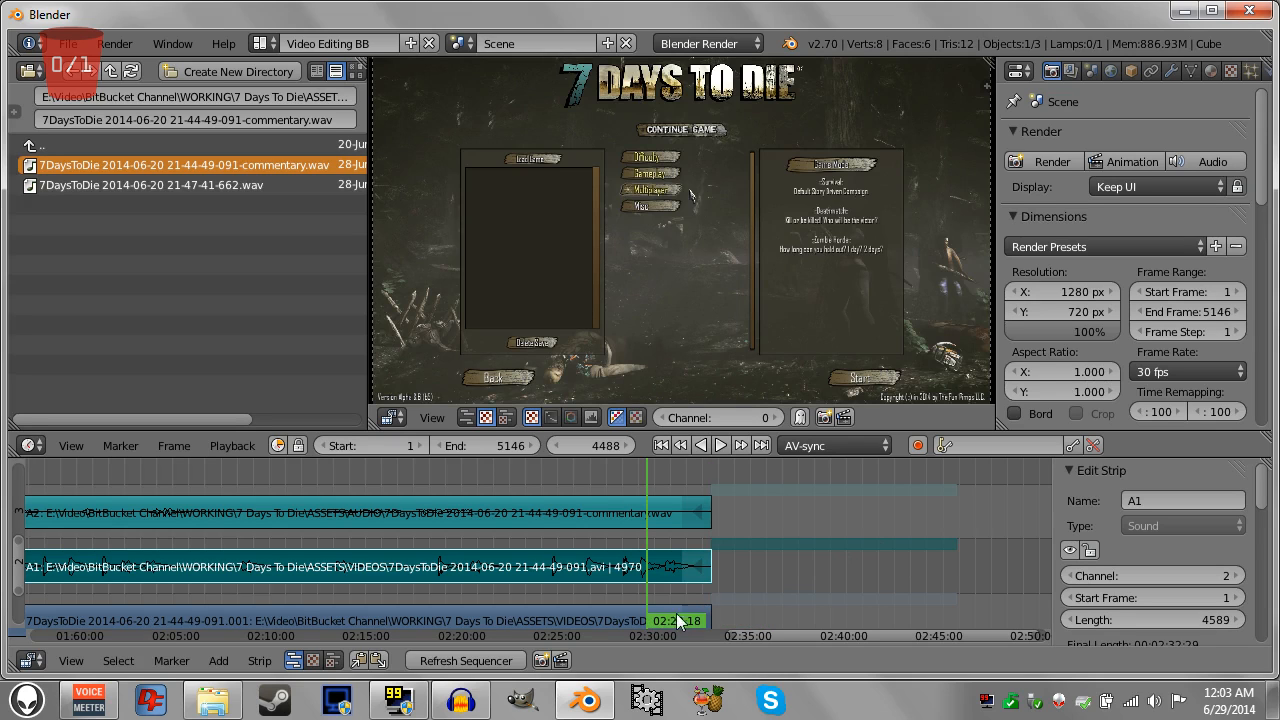
{"action": "right_click", "coordinate": [704, 611]}
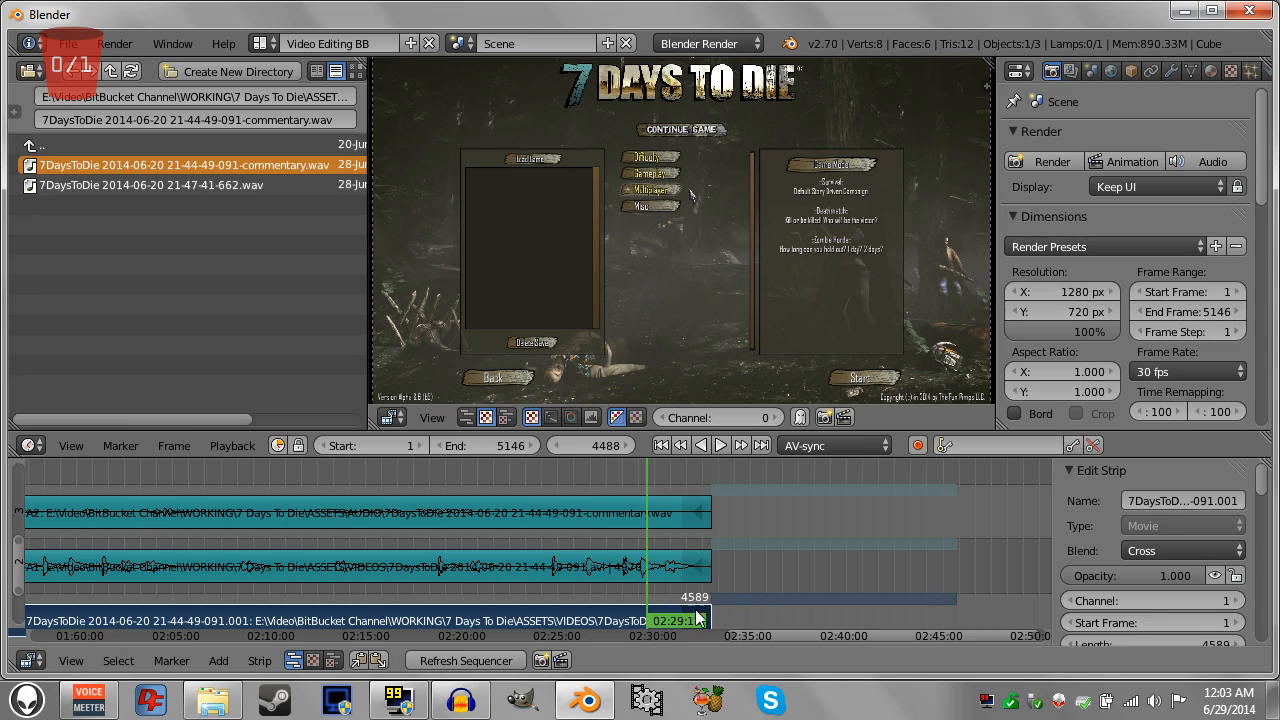
{"action": "scroll", "coordinate": [754, 564], "scroll_direction": "down", "scroll_amount": 1, "text": "shift"}
{"action": "right_click", "coordinate": [733, 572]}
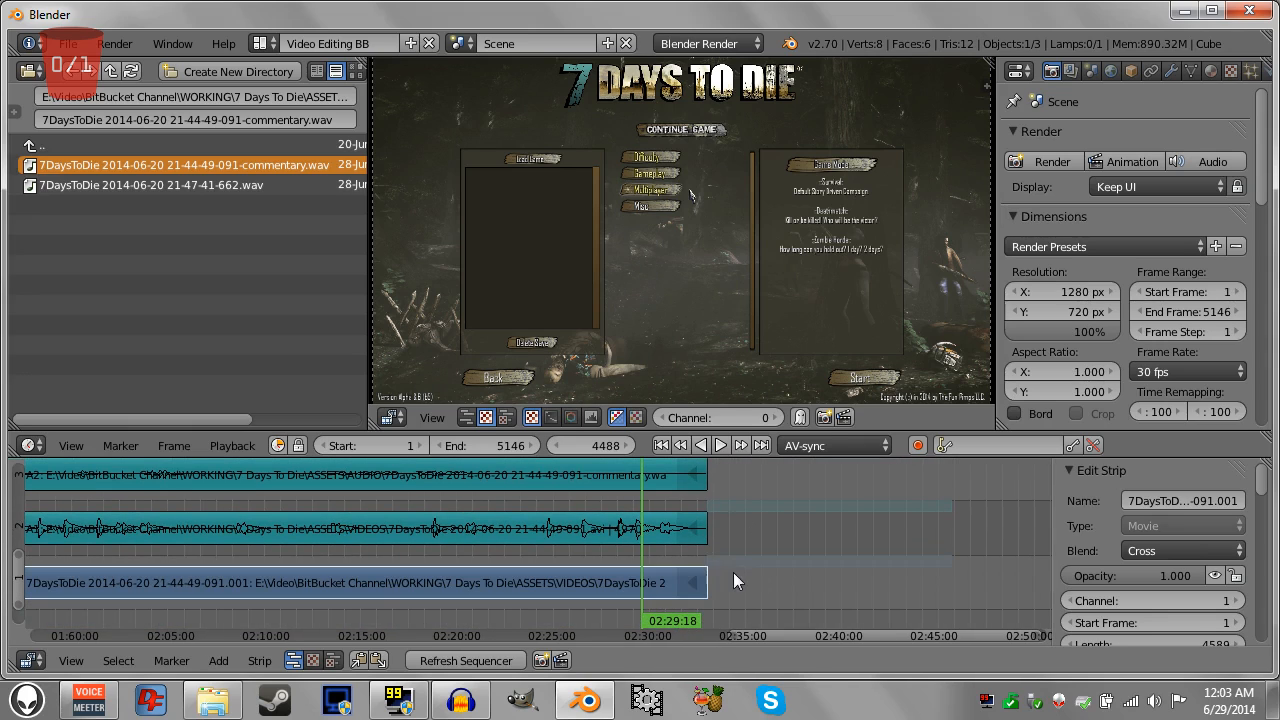
{"action": "left_click", "coordinate": [690, 537]}
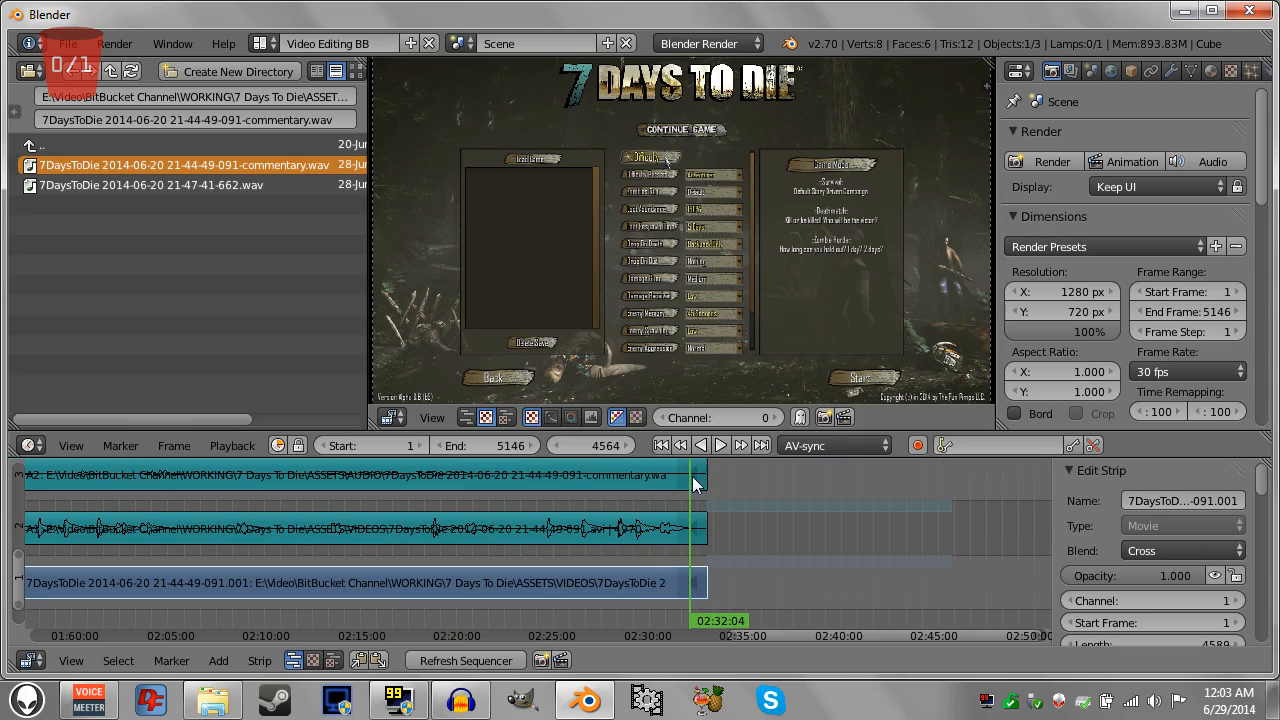
{"action": "right_click", "coordinate": [697, 588]}
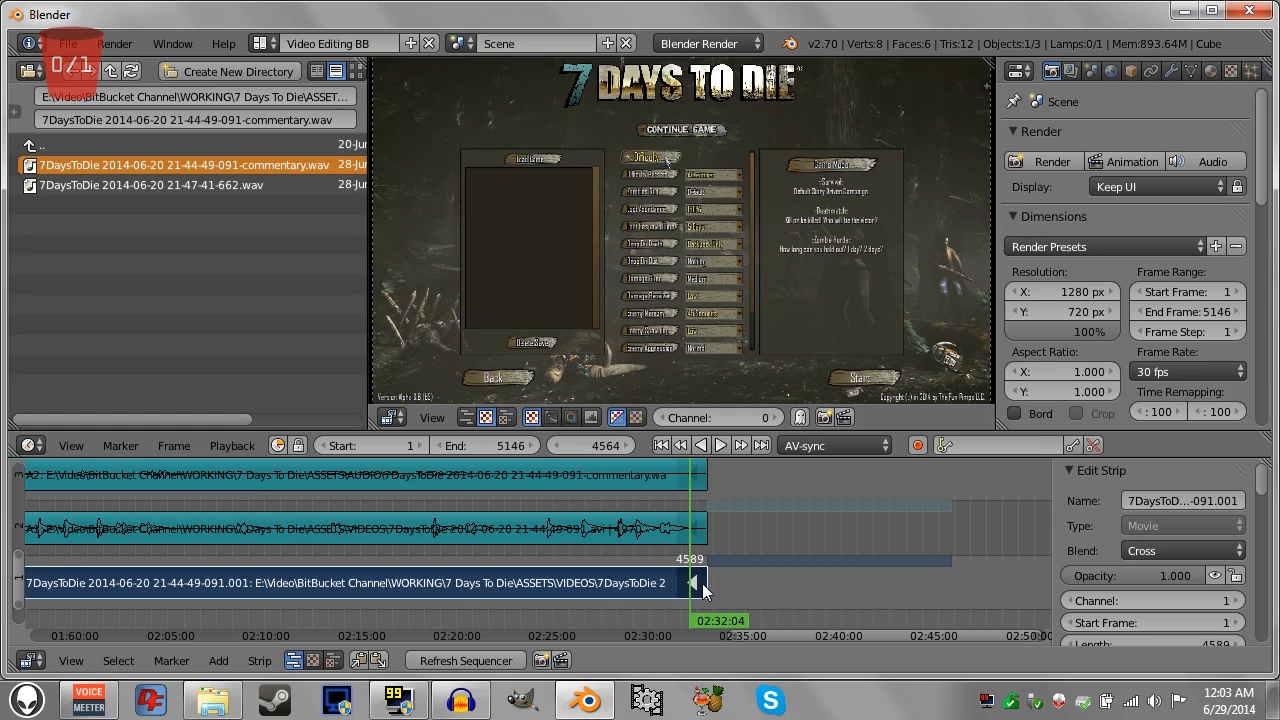
{"action": "key", "text": "g"}
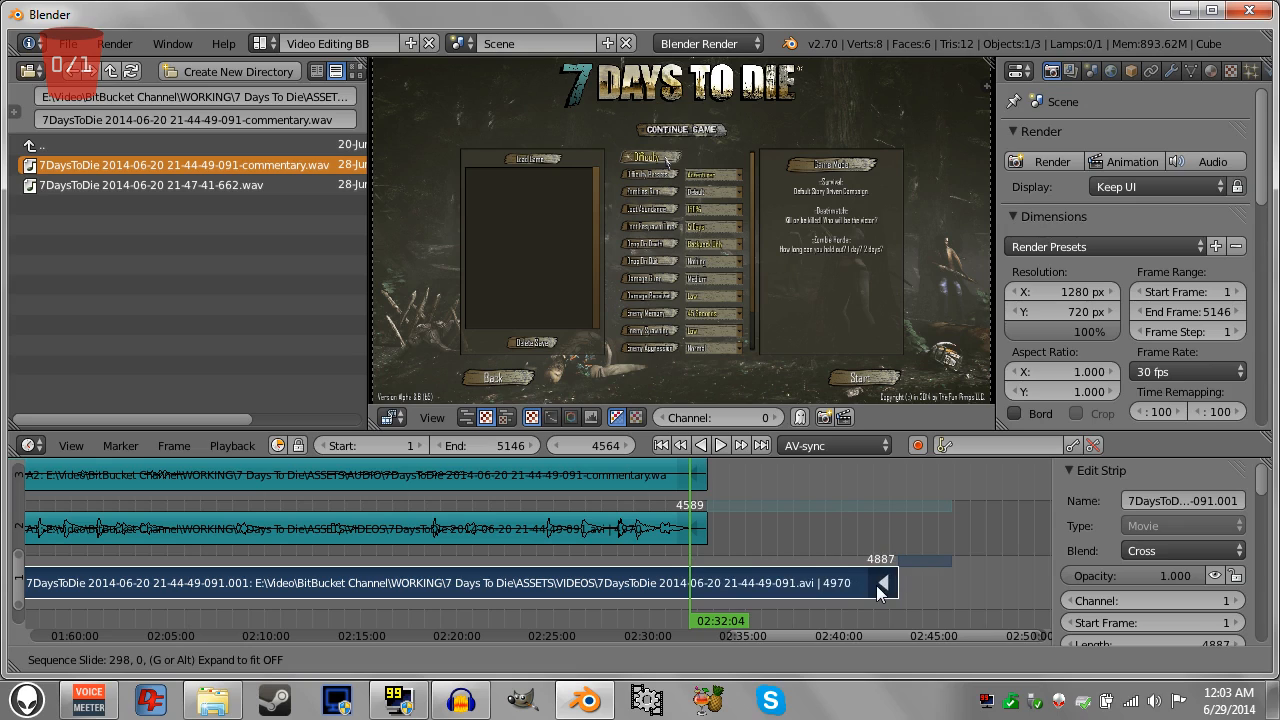
{"action": "left_click", "coordinate": [836, 590]}
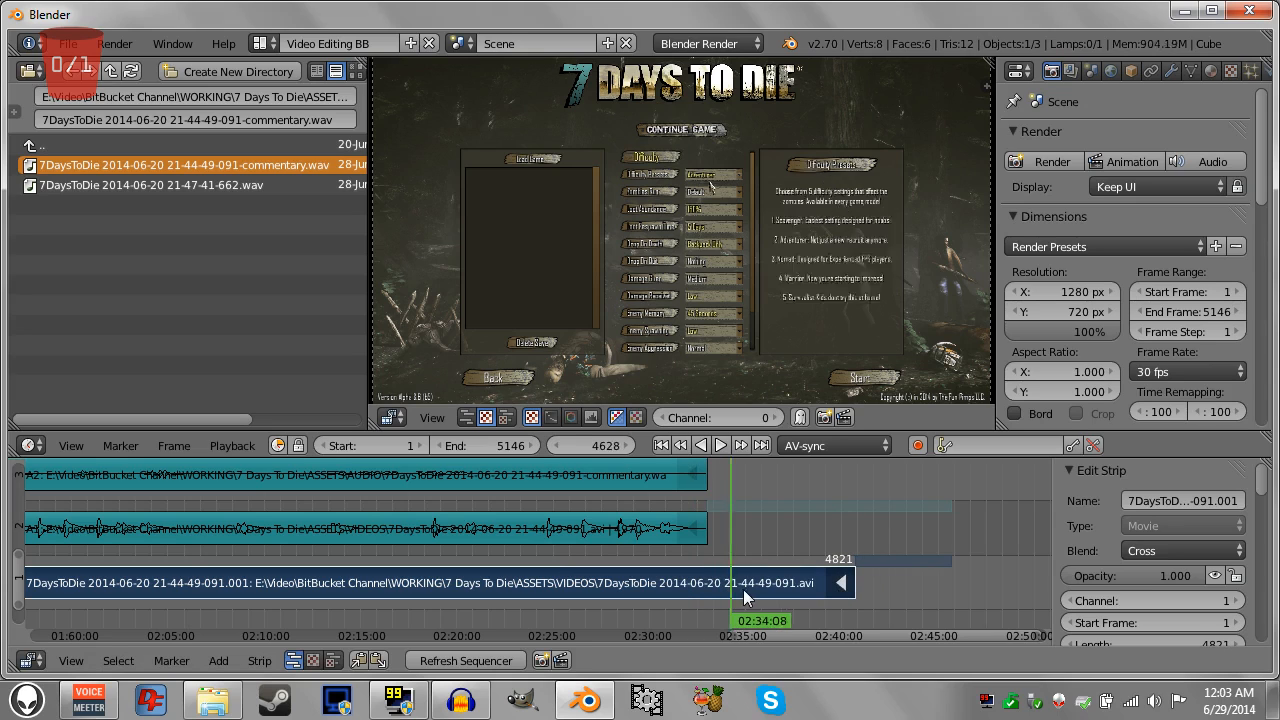
{"action": "left_click_drag", "start_coordinate": [743, 590], "coordinate": [684, 537]}
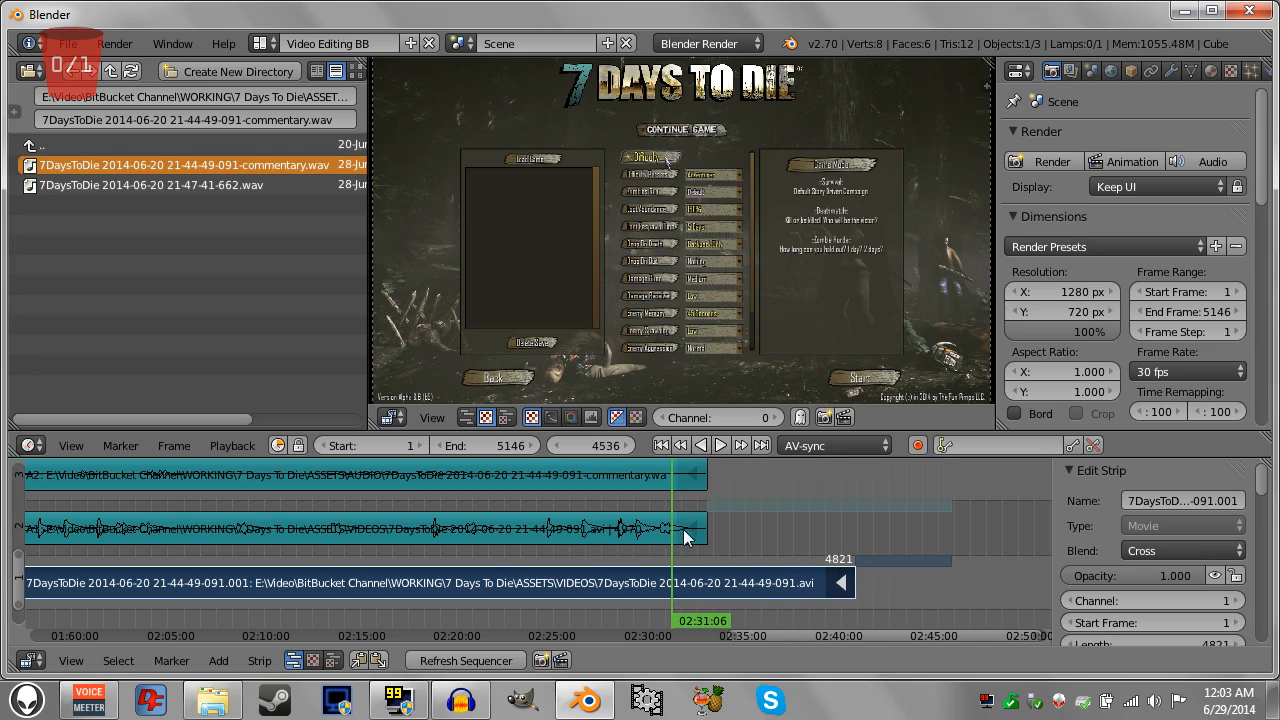
Extend the ends of both sound strips in channels 2 and 3 to frame 4821, level with the movie strip's end.
{"action": "right_click", "coordinate": [696, 529]}
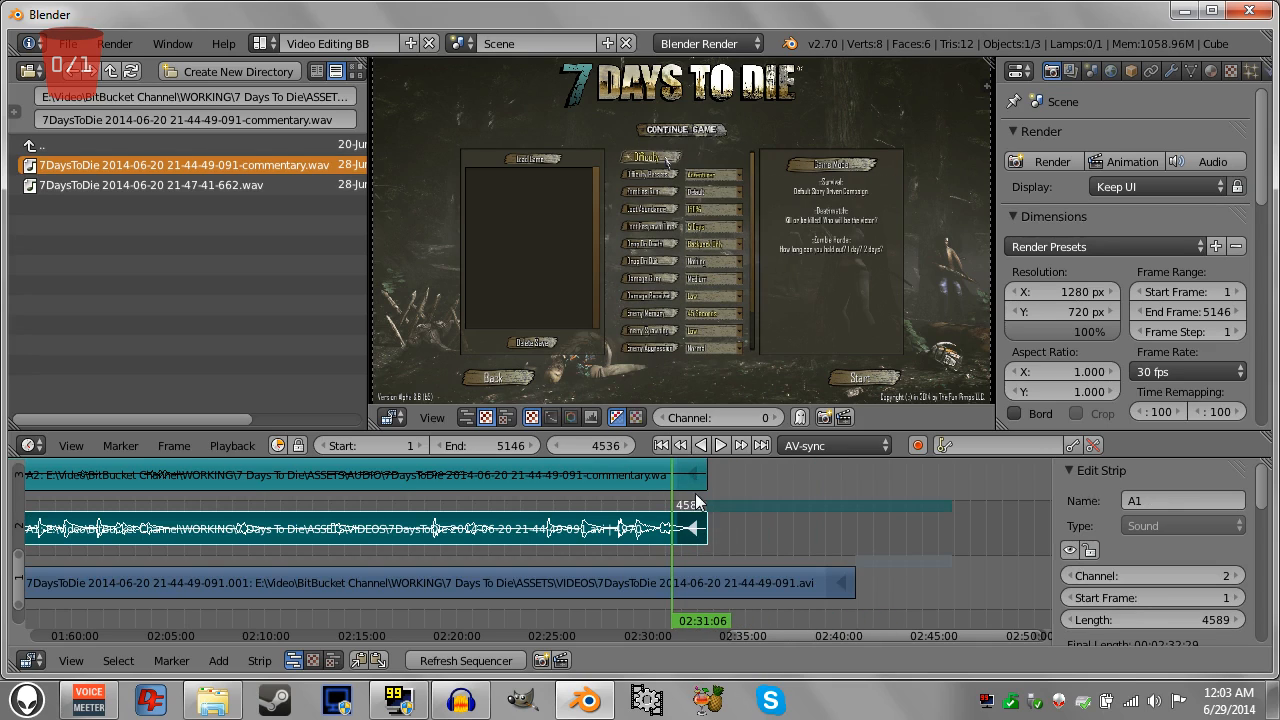
{"action": "right_click", "coordinate": [693, 479]}
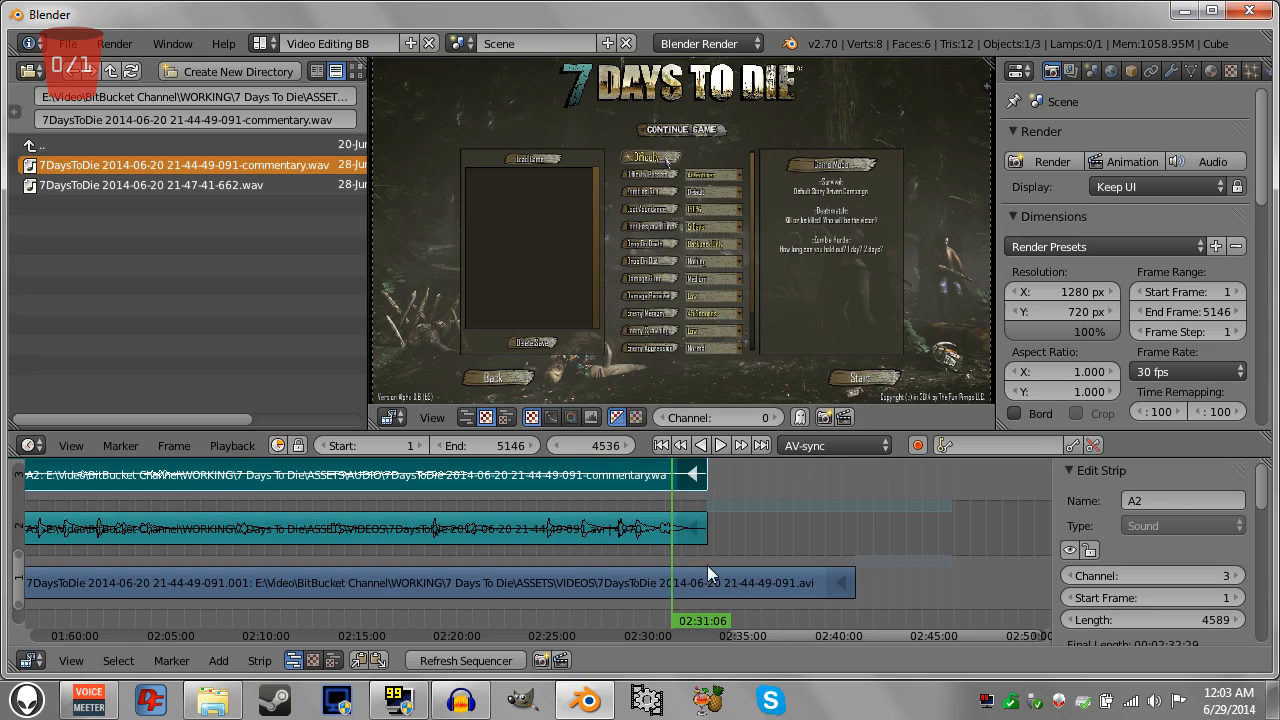
{"action": "right_click", "coordinate": [699, 537]}
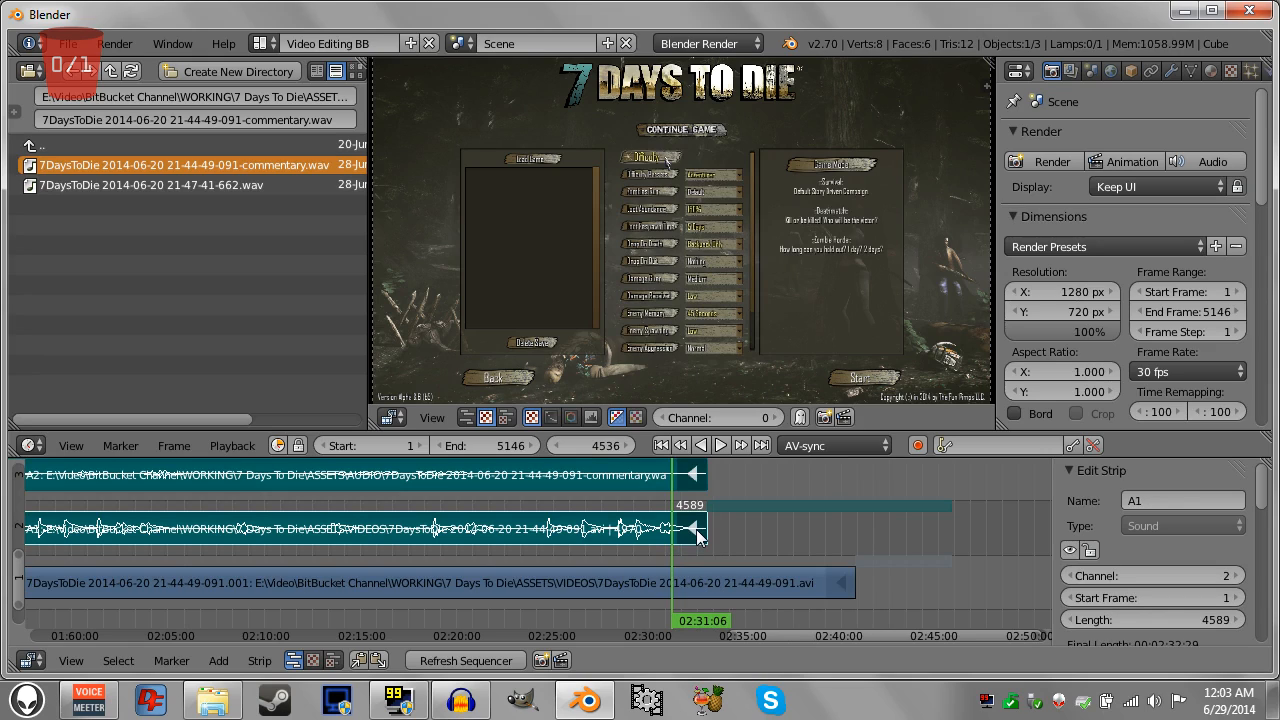
{"action": "key", "text": "g"}
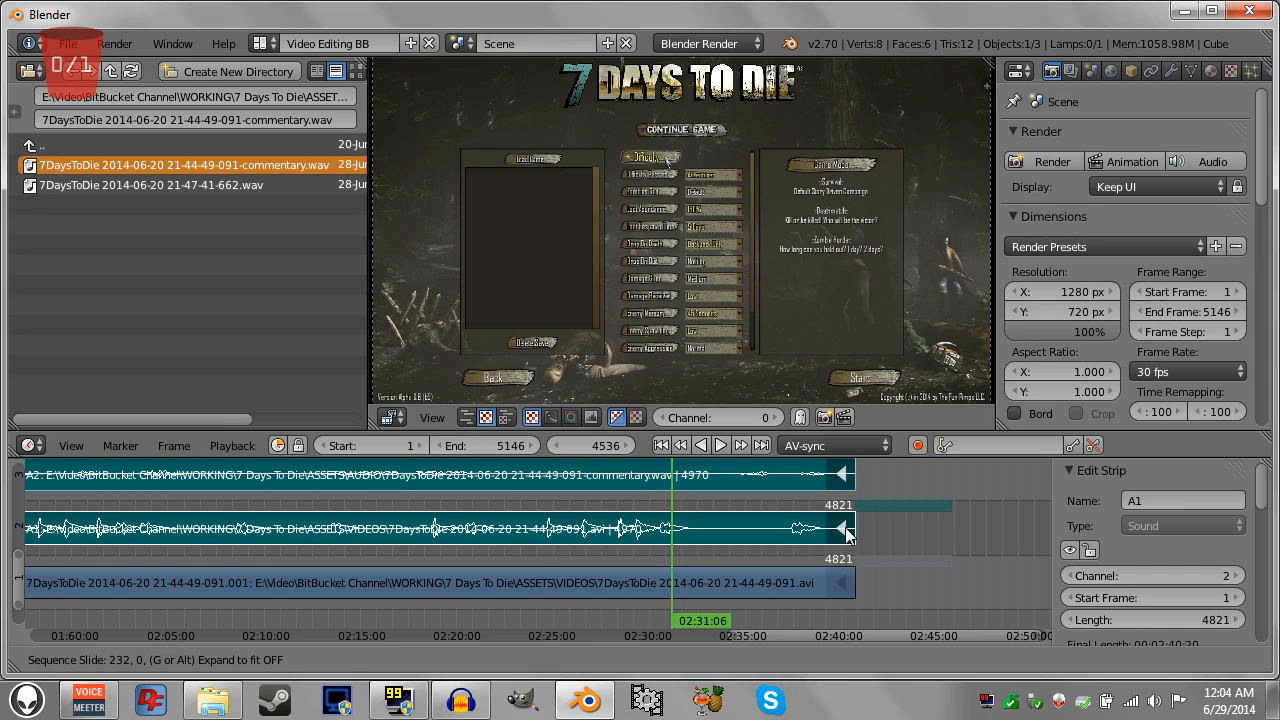
{"action": "left_click", "coordinate": [846, 533]}
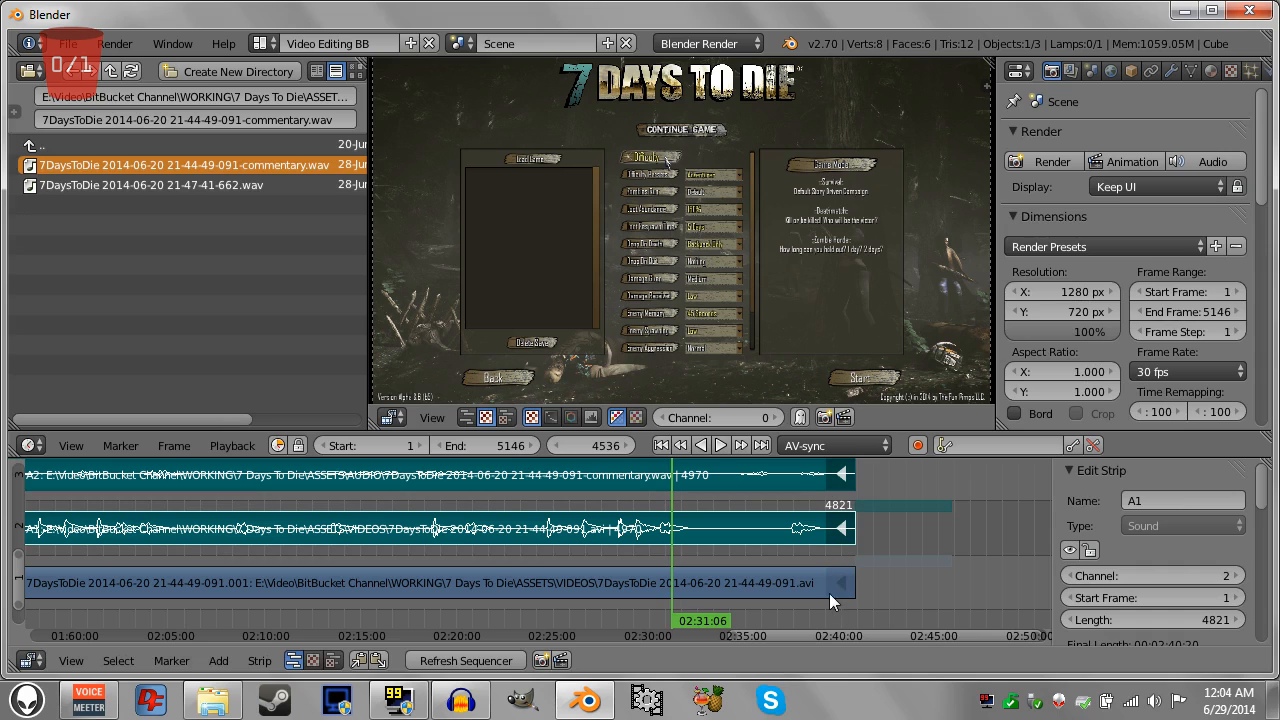
Check the preview past and just before the extended strip ends, with the whole sequence in view.
{"action": "left_click", "coordinate": [971, 546]}
{"action": "right_click", "coordinate": [694, 569]}
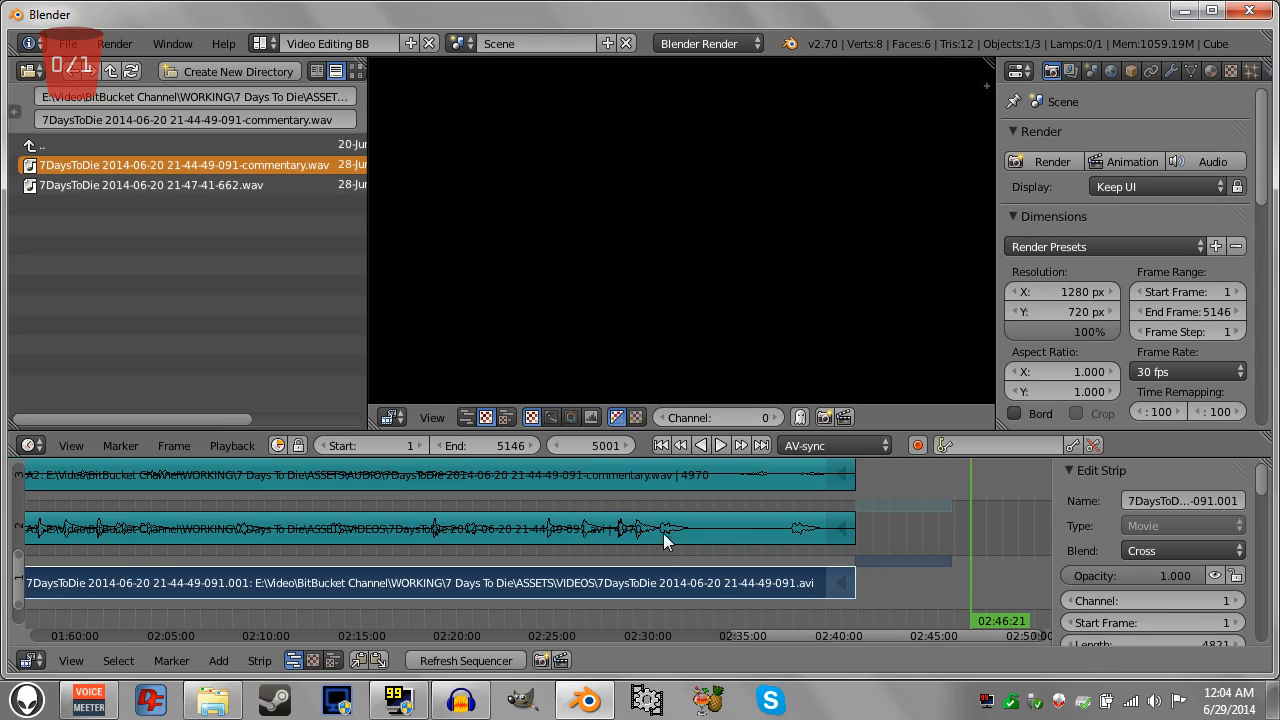
{"action": "left_click", "coordinate": [725, 528]}
{"action": "scroll", "coordinate": [752, 532], "scroll_direction": "down", "scroll_amount": 7}
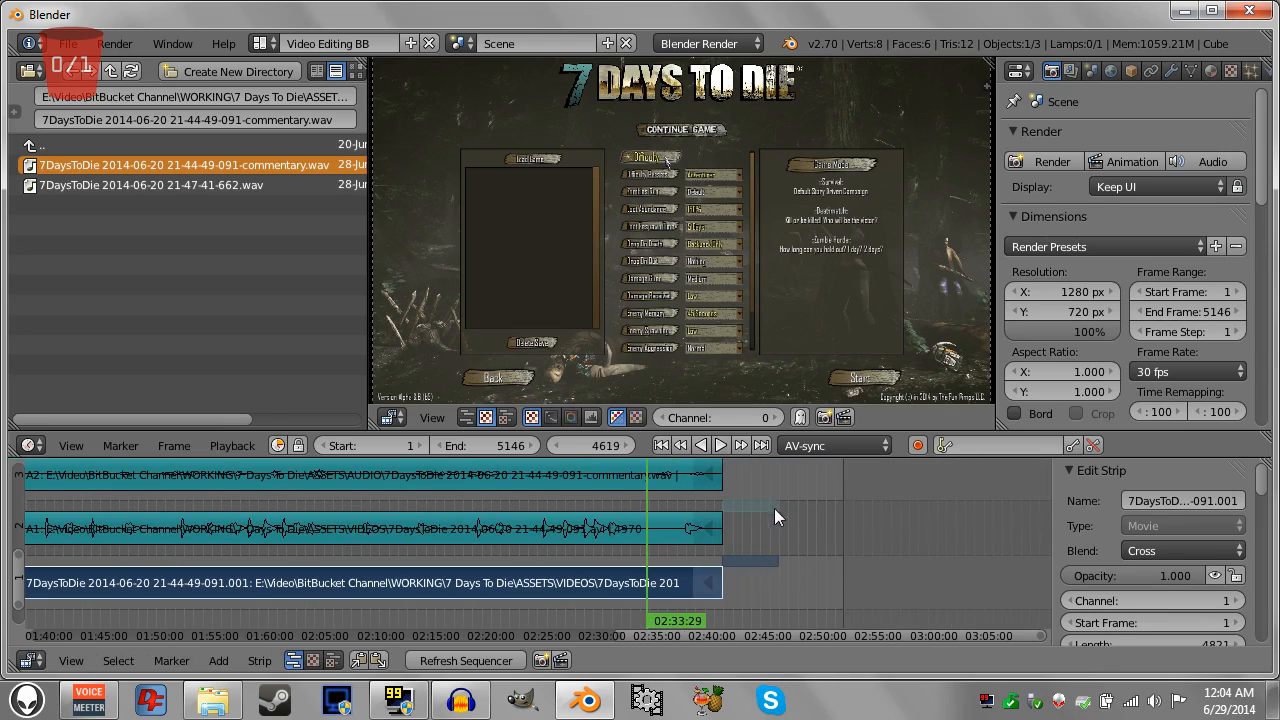
{"action": "middle_click_drag", "start_coordinate": [787, 514], "coordinate": [809, 530]}
{"action": "scroll", "coordinate": [690, 552], "scroll_direction": "down", "scroll_amount": 4}
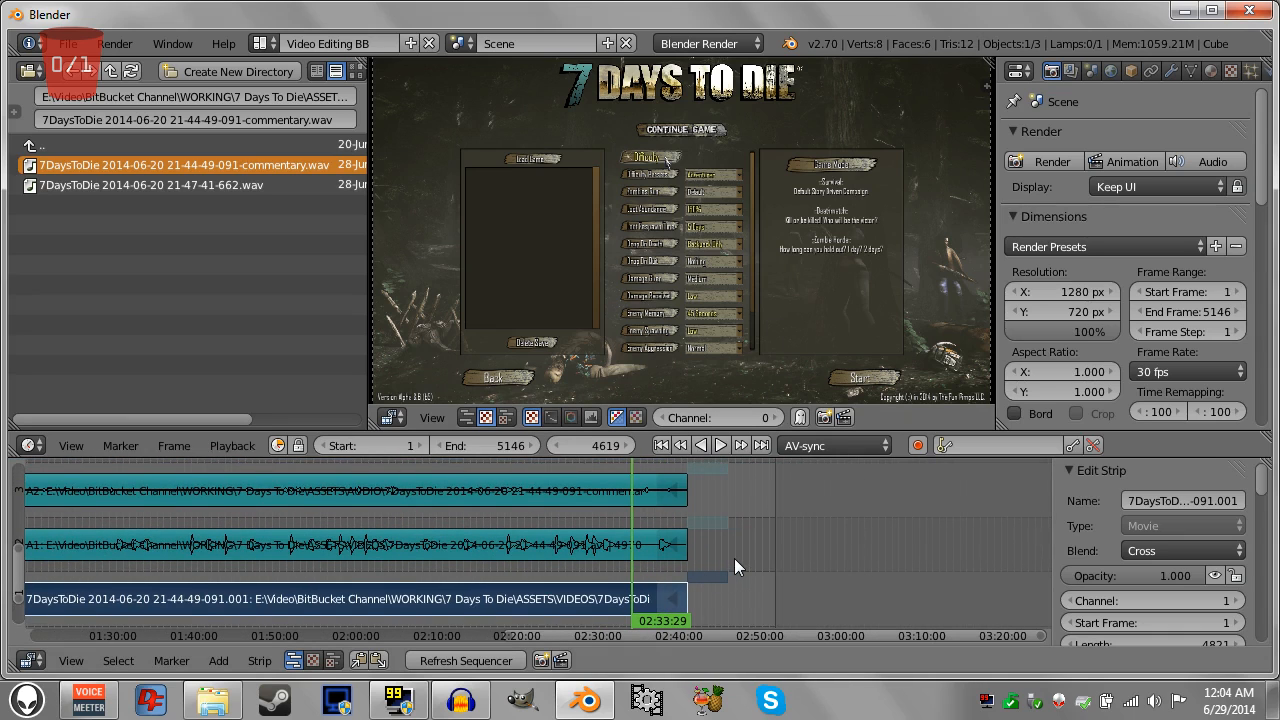
{"action": "key", "text": "Home"}
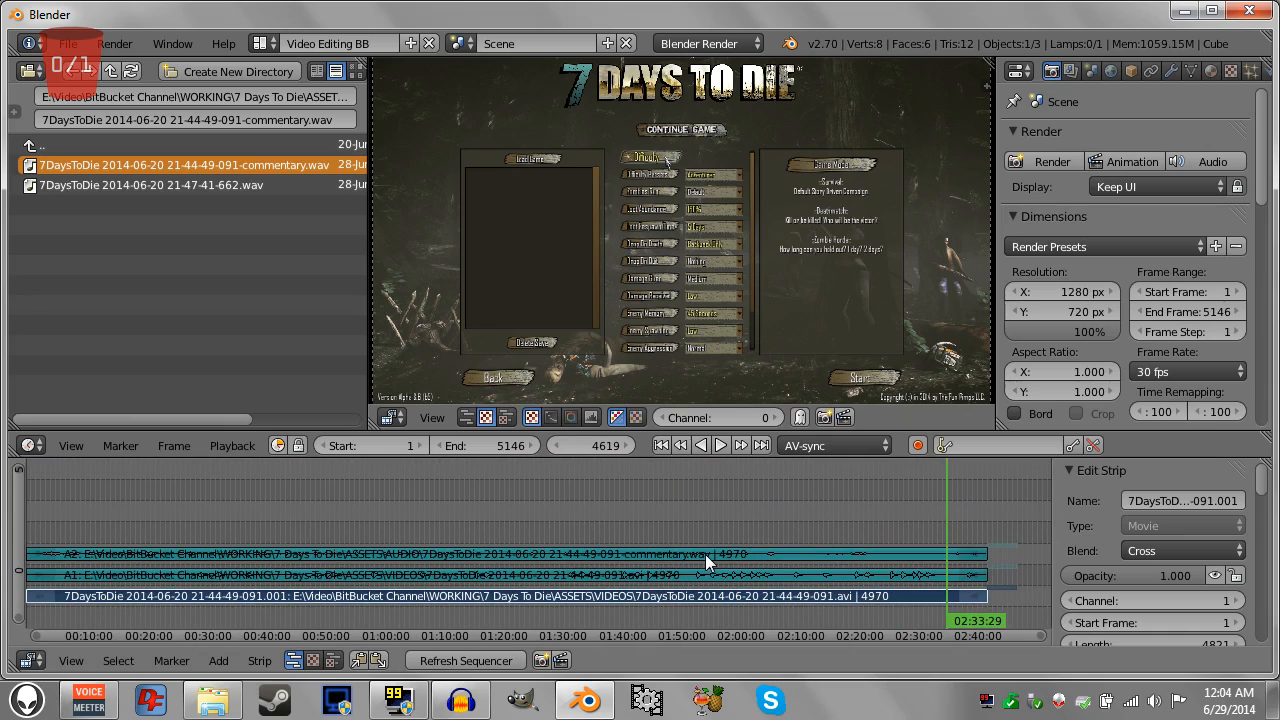
{"action": "left_click", "coordinate": [163, 184]}
{"action": "left_click_drag", "start_coordinate": [168, 420], "coordinate": [81, 418]}
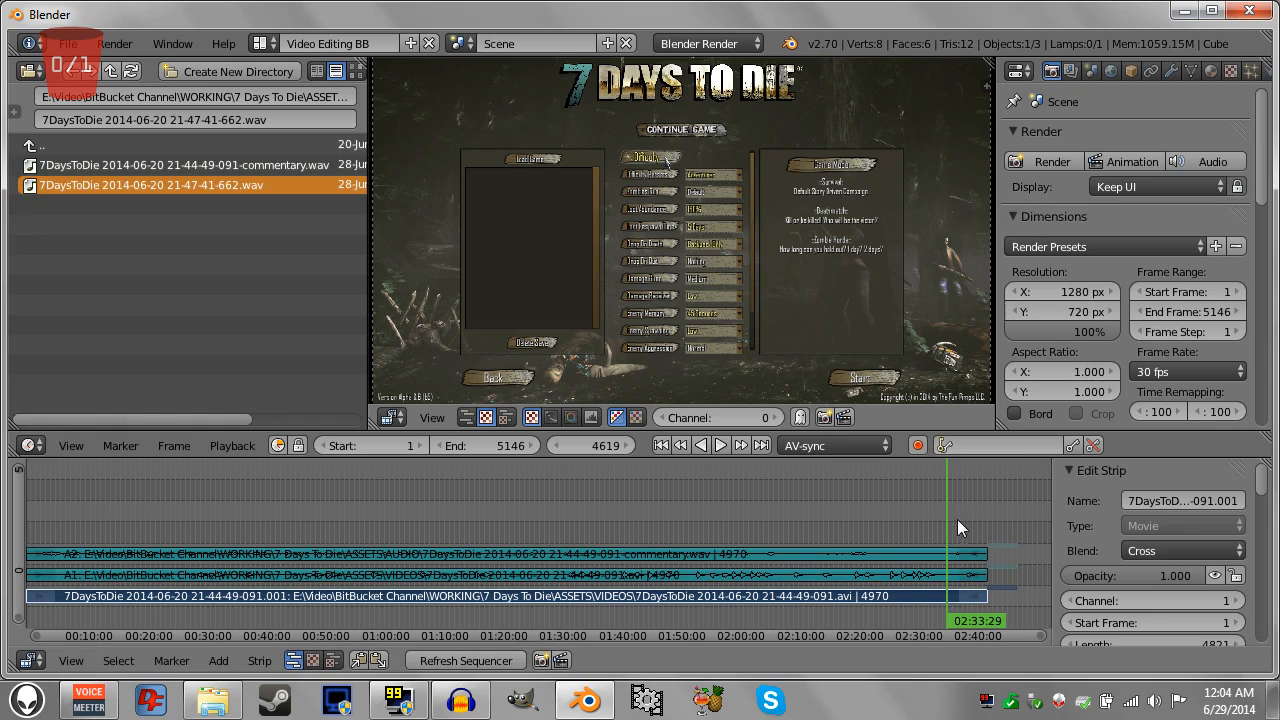
{"action": "left_click_drag", "start_coordinate": [964, 540], "coordinate": [1010, 531]}
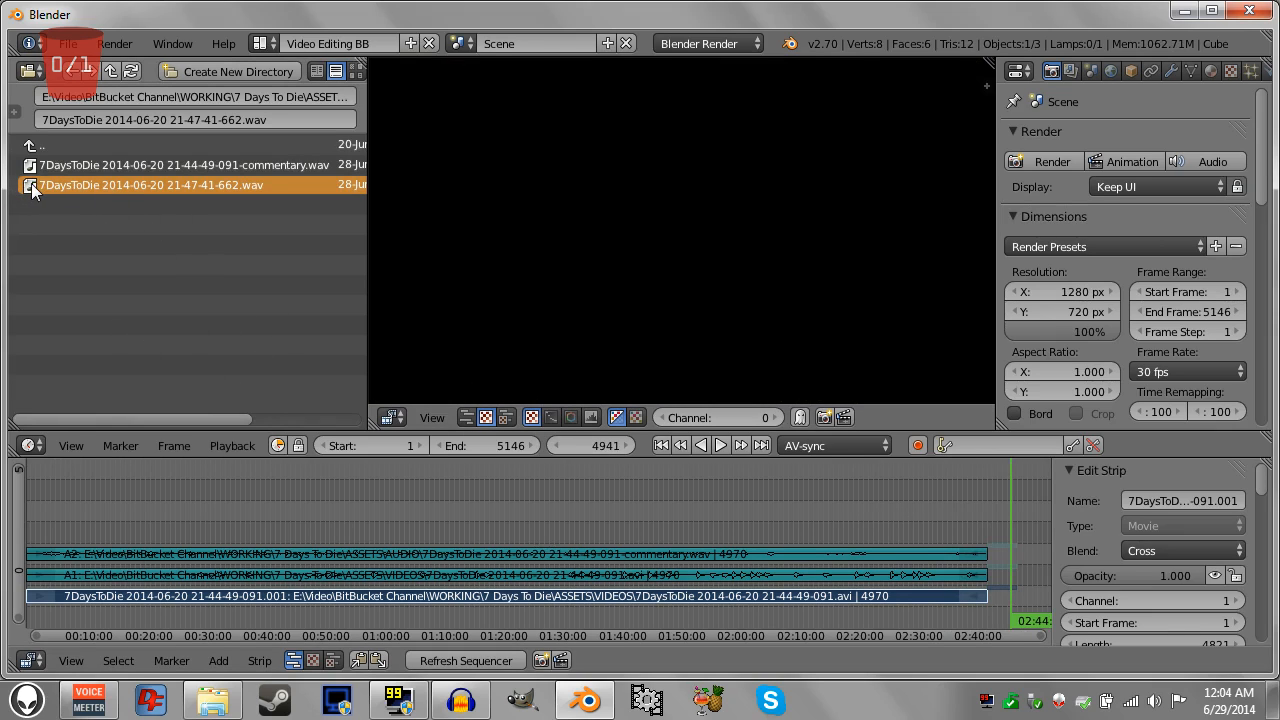
{"action": "left_click", "coordinate": [41, 252]}
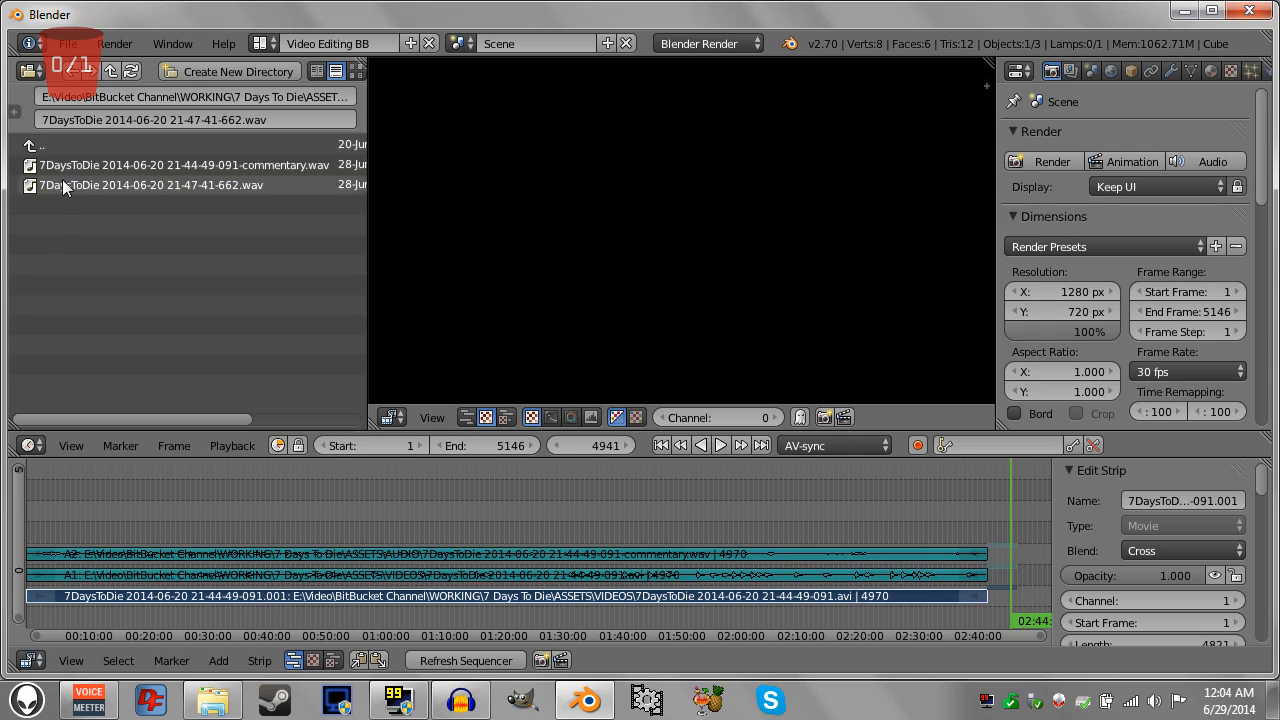
{"action": "left_click", "coordinate": [62, 182]}
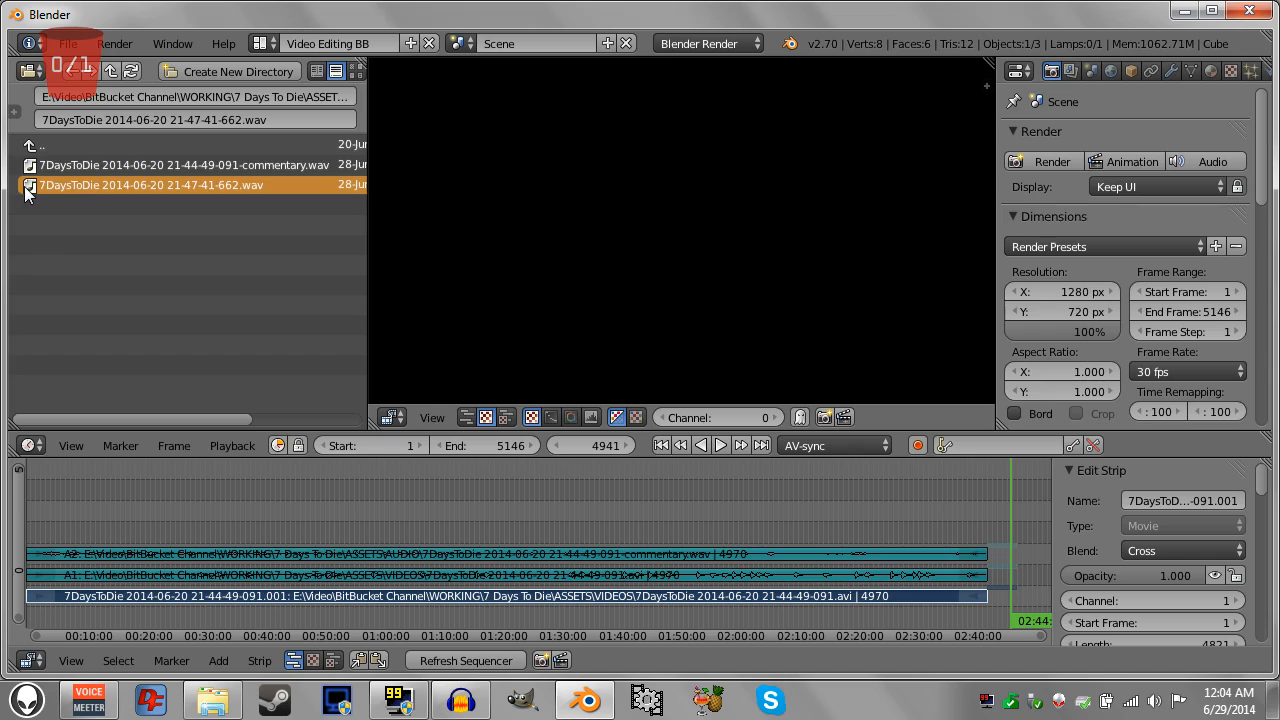
{"action": "left_click_drag", "start_coordinate": [27, 192], "coordinate": [154, 516]}
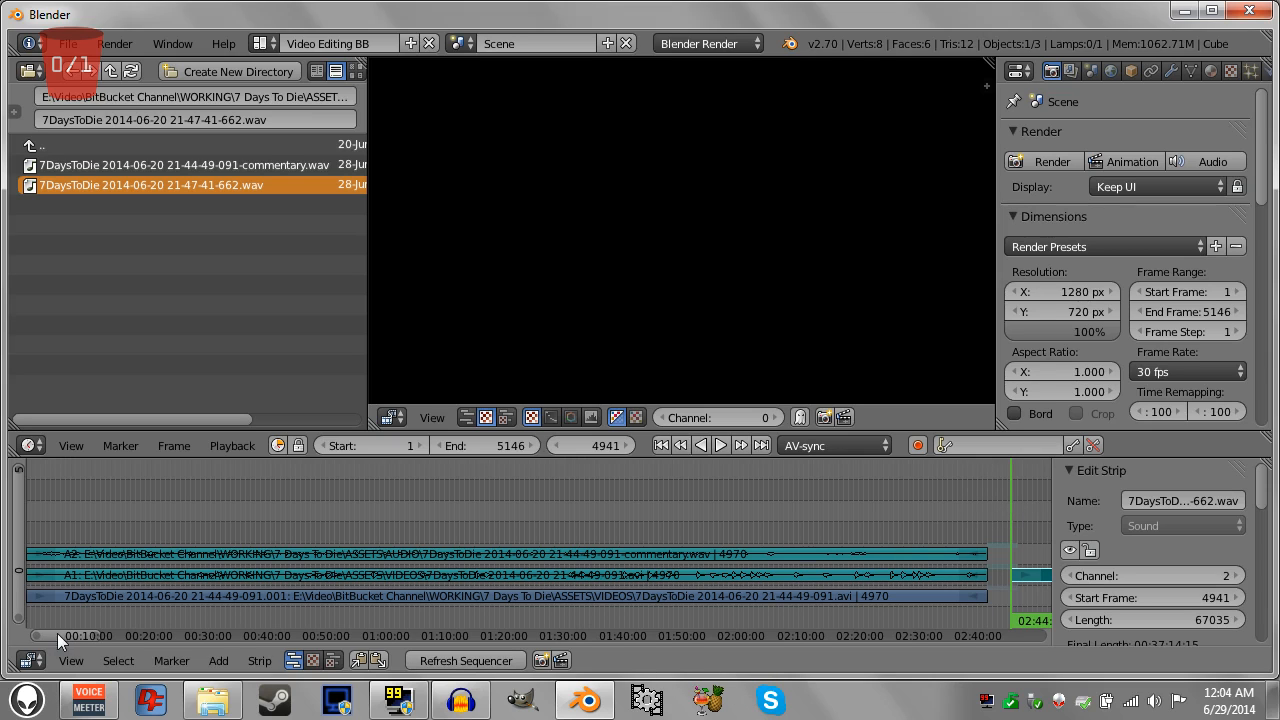
Move the new sound strip vertically to channel 3, keeping its start at frame 4941.
{"action": "left_click_drag", "start_coordinate": [61, 634], "coordinate": [121, 641]}
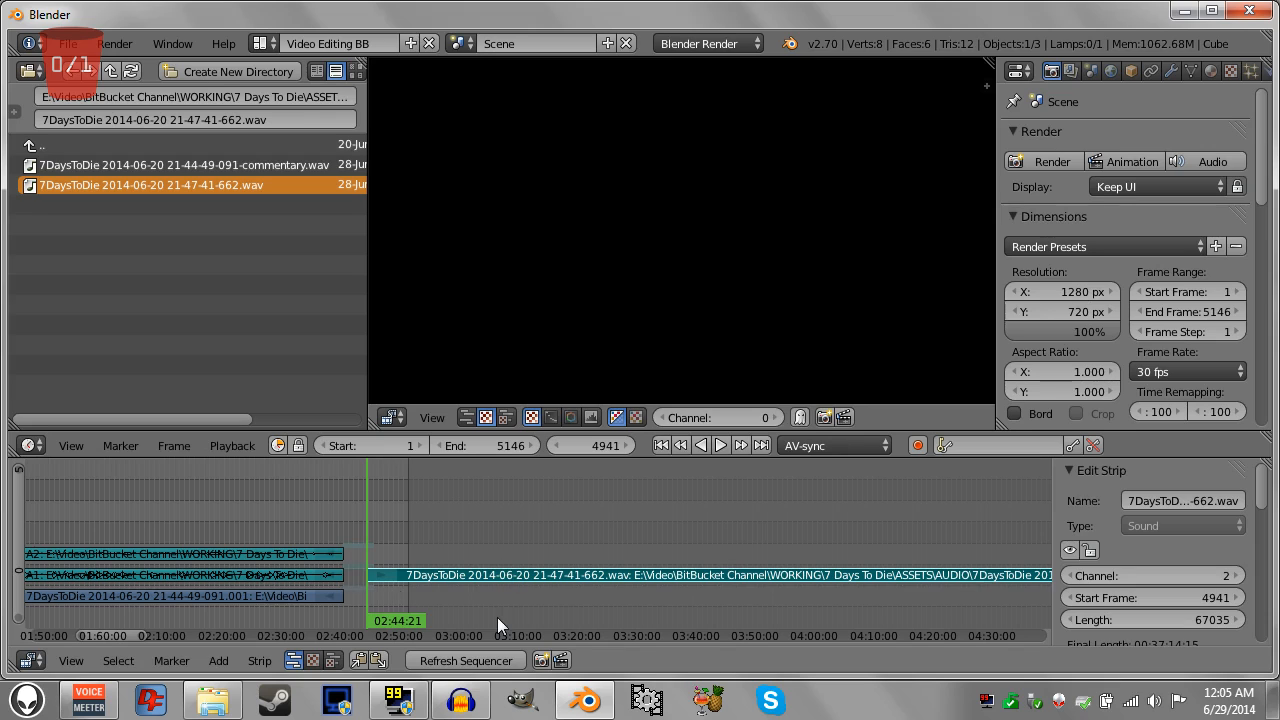
{"action": "key", "text": "a"}
{"action": "right_click", "coordinate": [495, 576]}
{"action": "key", "text": "g"}
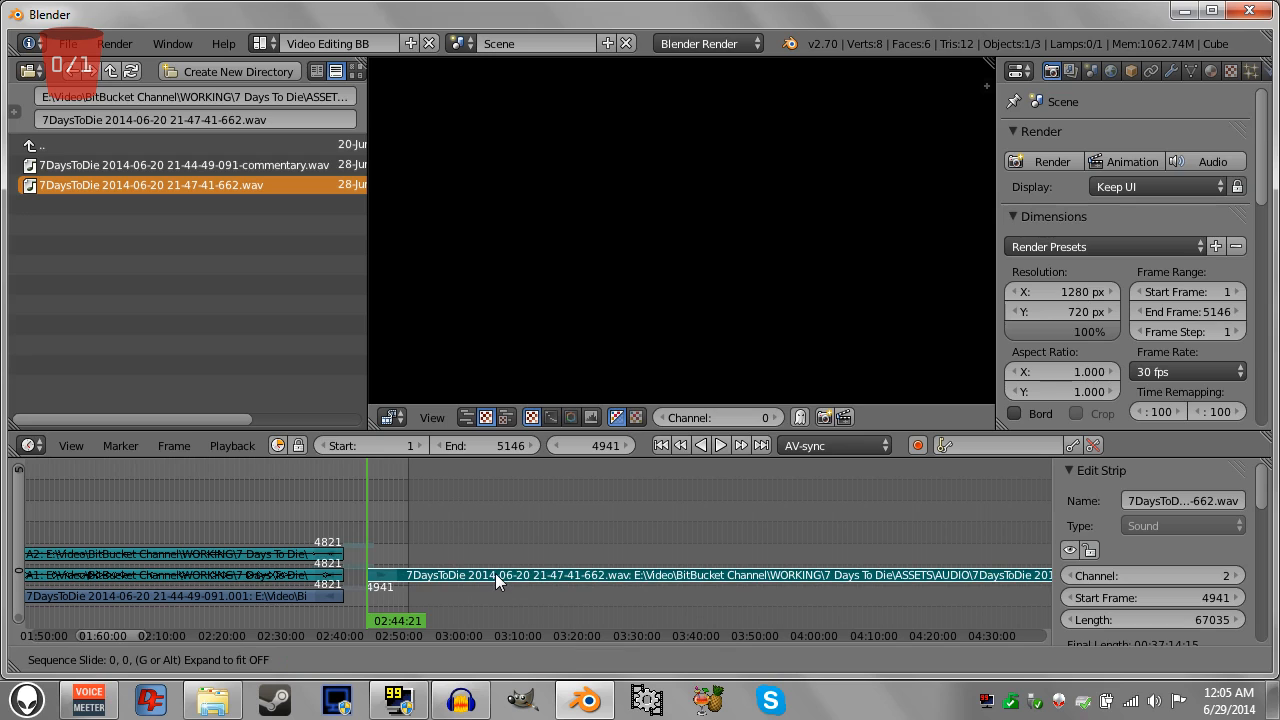
{"action": "key", "text": "y"}
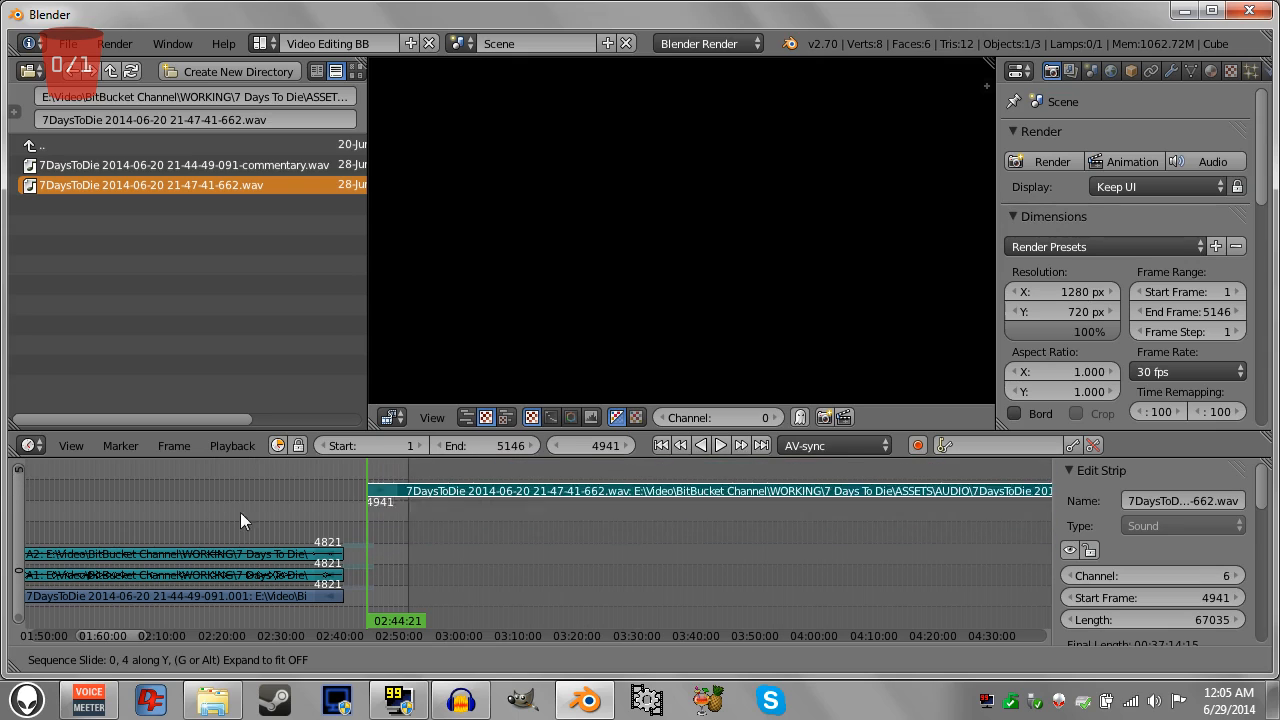
{"action": "left_click", "coordinate": [512, 554]}
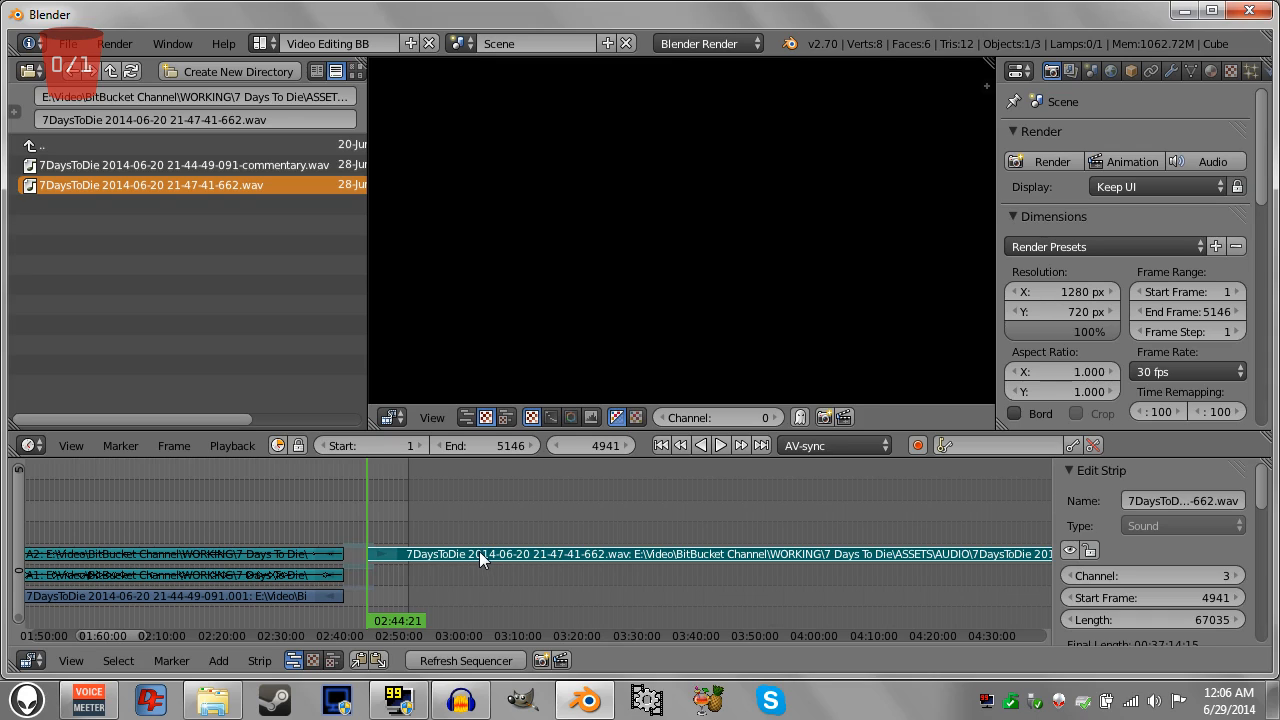
{"action": "key", "text": "g"}
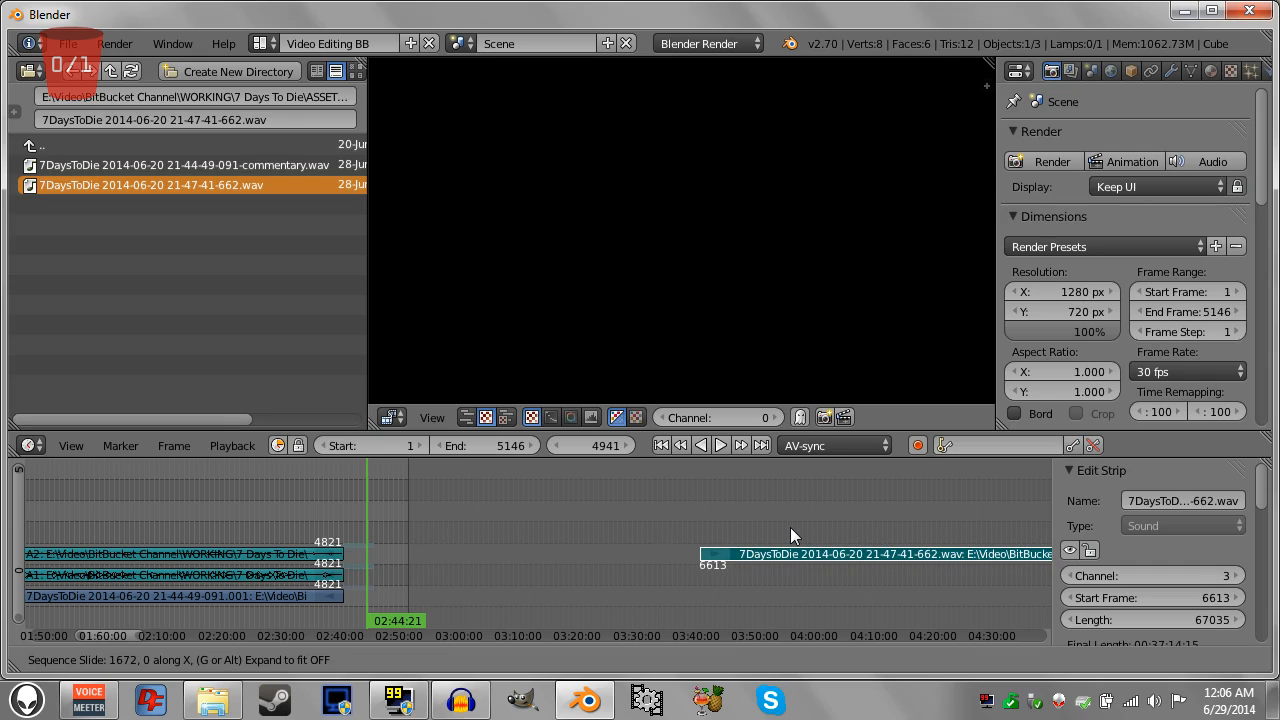
{"action": "key", "text": "Escape"}
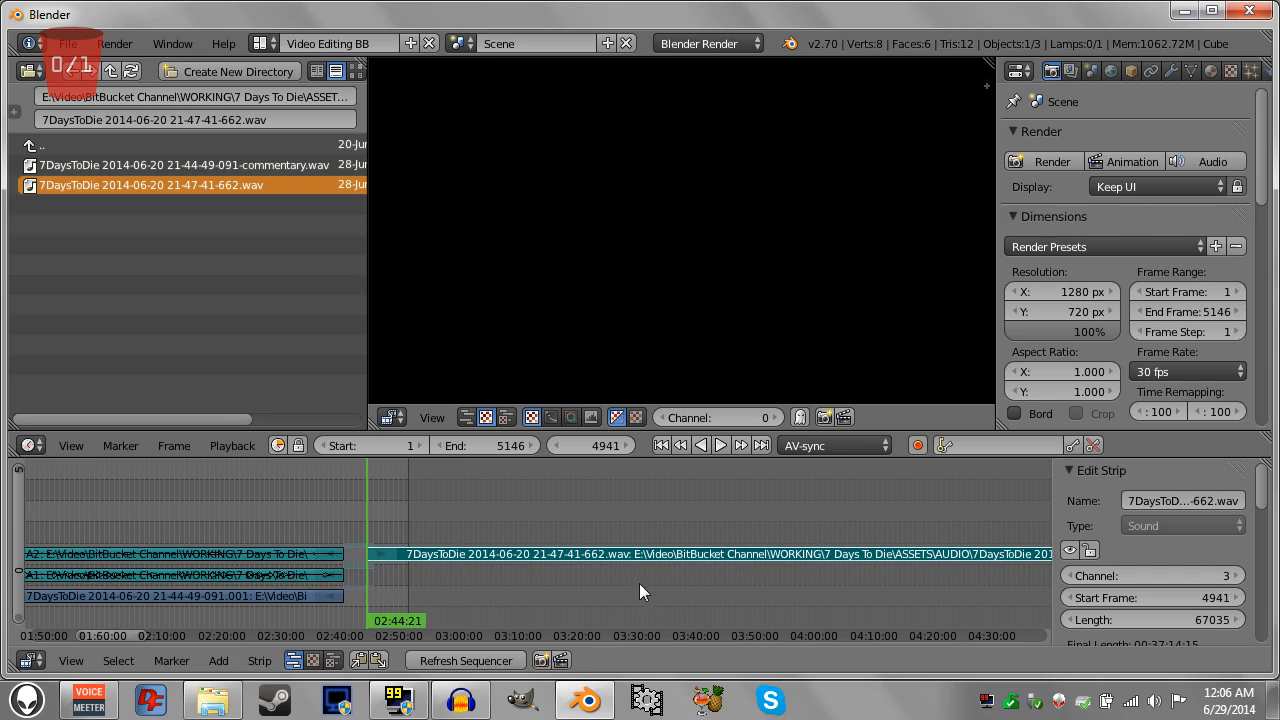
{"action": "left_click", "coordinate": [53, 143]}
{"action": "left_click", "coordinate": [55, 206]}
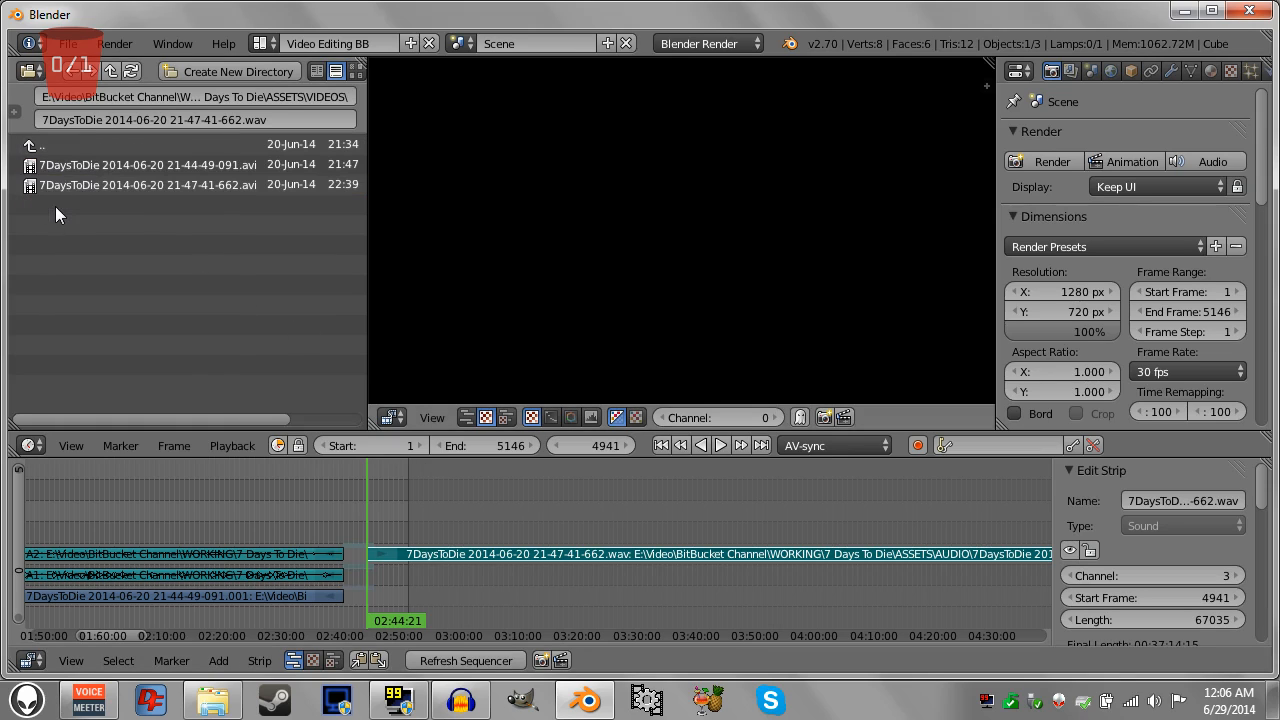
{"action": "left_click", "coordinate": [86, 195]}
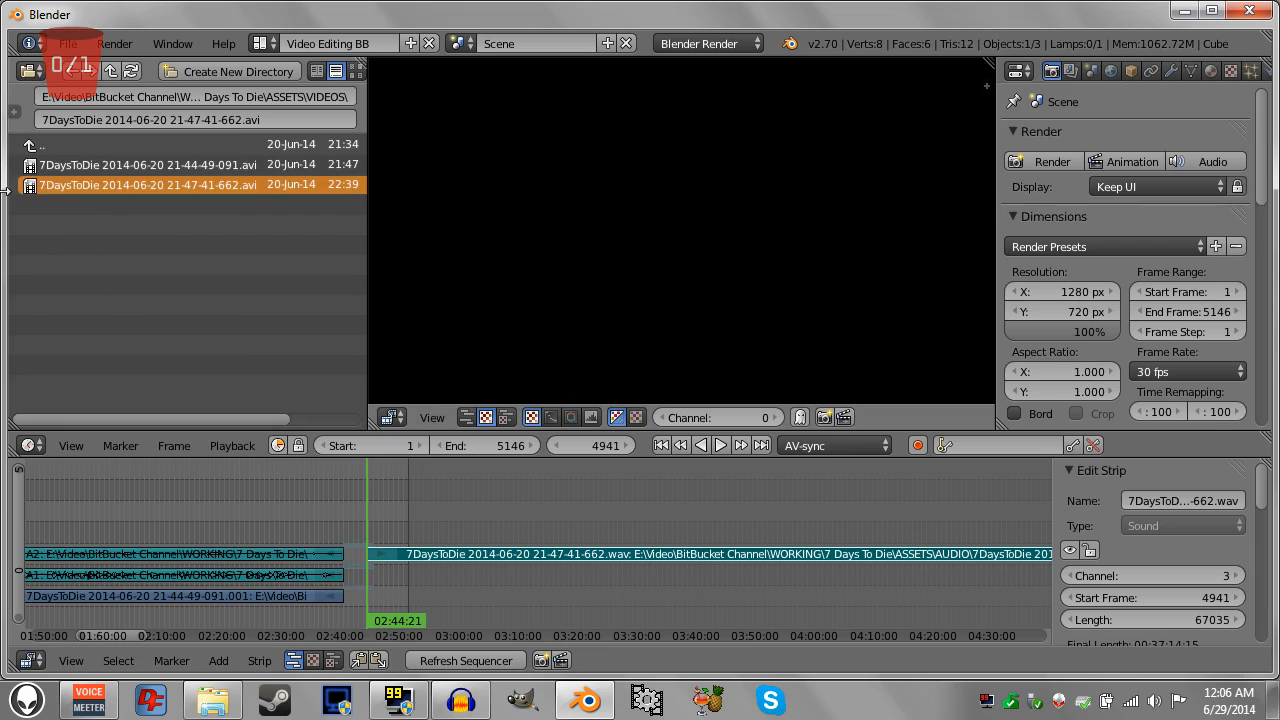
{"action": "key", "text": "Return"}
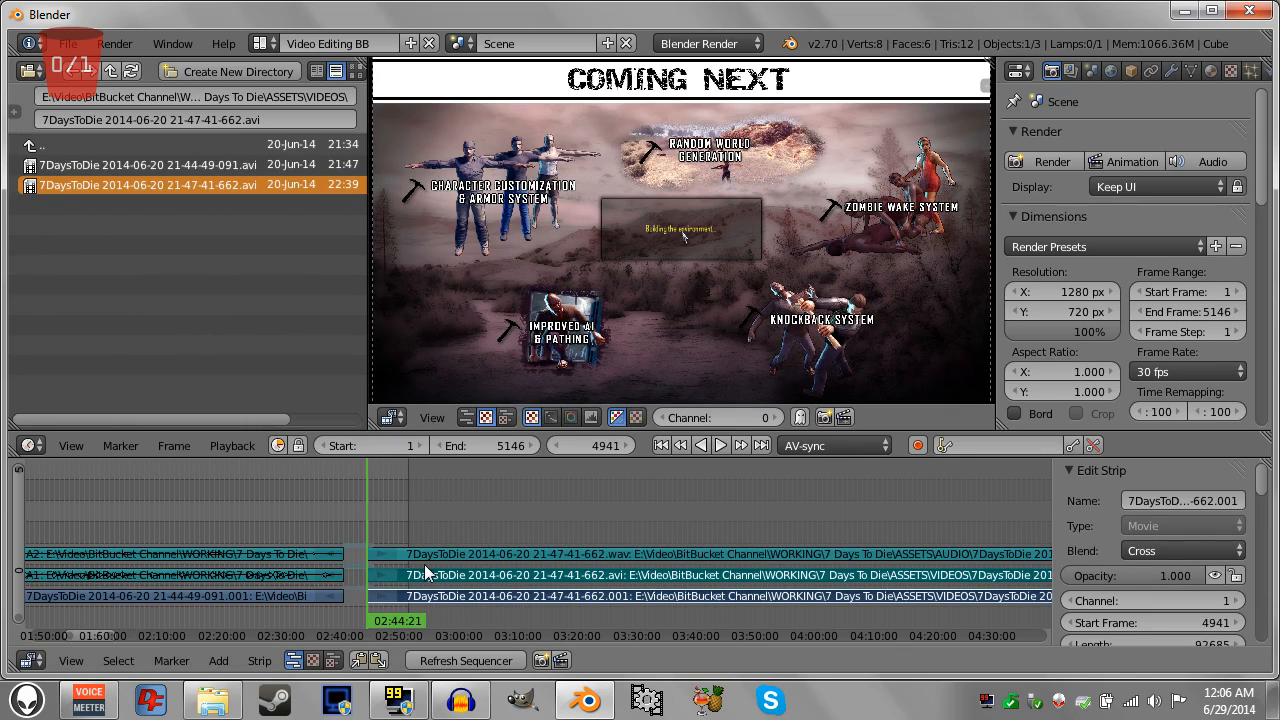
Place the playhead at frame 5138 and soft cut the new movie strip and both new sound strips there.
{"action": "middle_click_drag", "start_coordinate": [262, 561], "coordinate": [147, 564]}
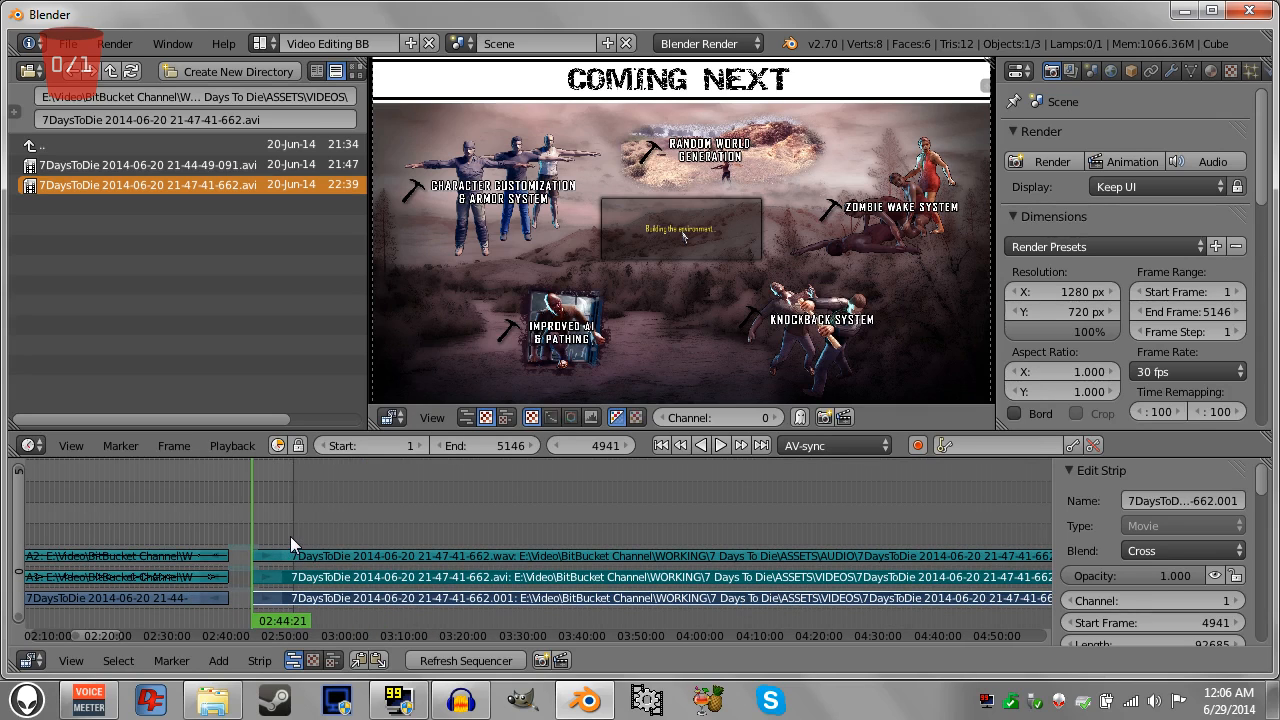
{"action": "mouse_move", "coordinate": [290, 536]}
{"action": "left_mouse_down"}
{"action": "mouse_move", "coordinate": [279, 537]}
{"action": "mouse_move", "coordinate": [295, 545]}
{"action": "left_mouse_up"}
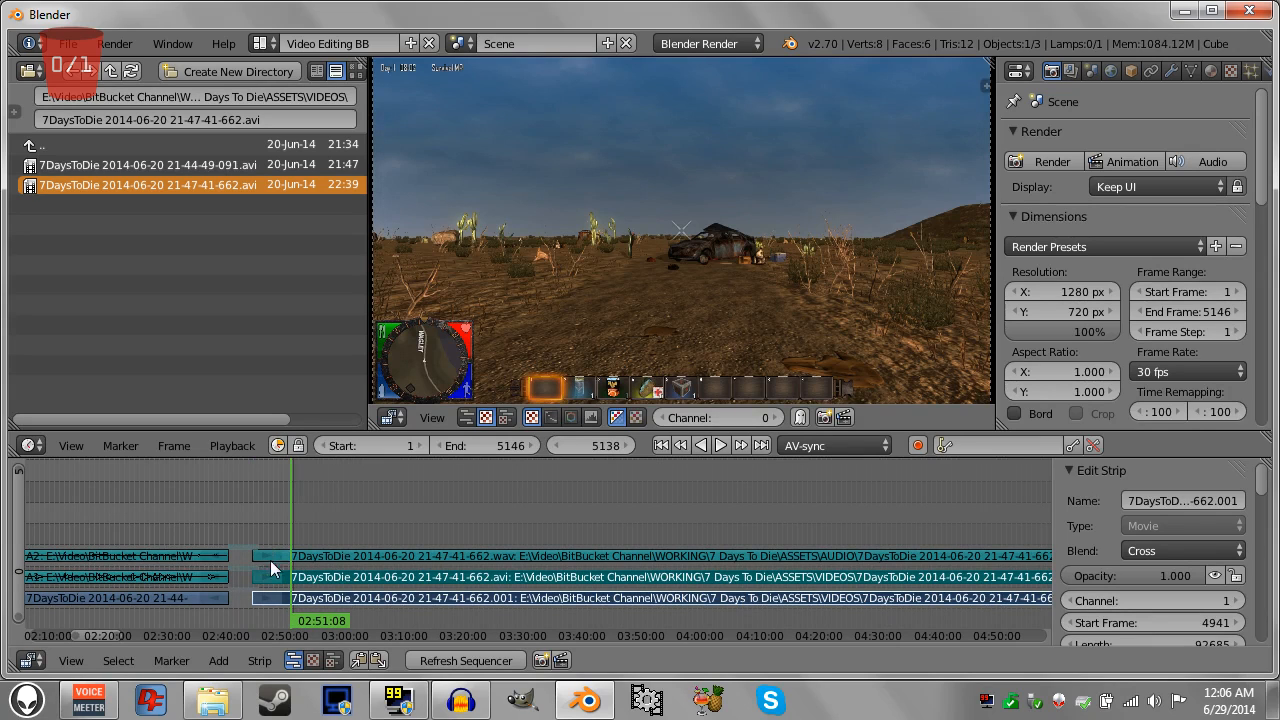
{"action": "right_click", "coordinate": [336, 555]}
{"action": "right_click", "coordinate": [328, 578]}
{"action": "right_click", "coordinate": [326, 596]}
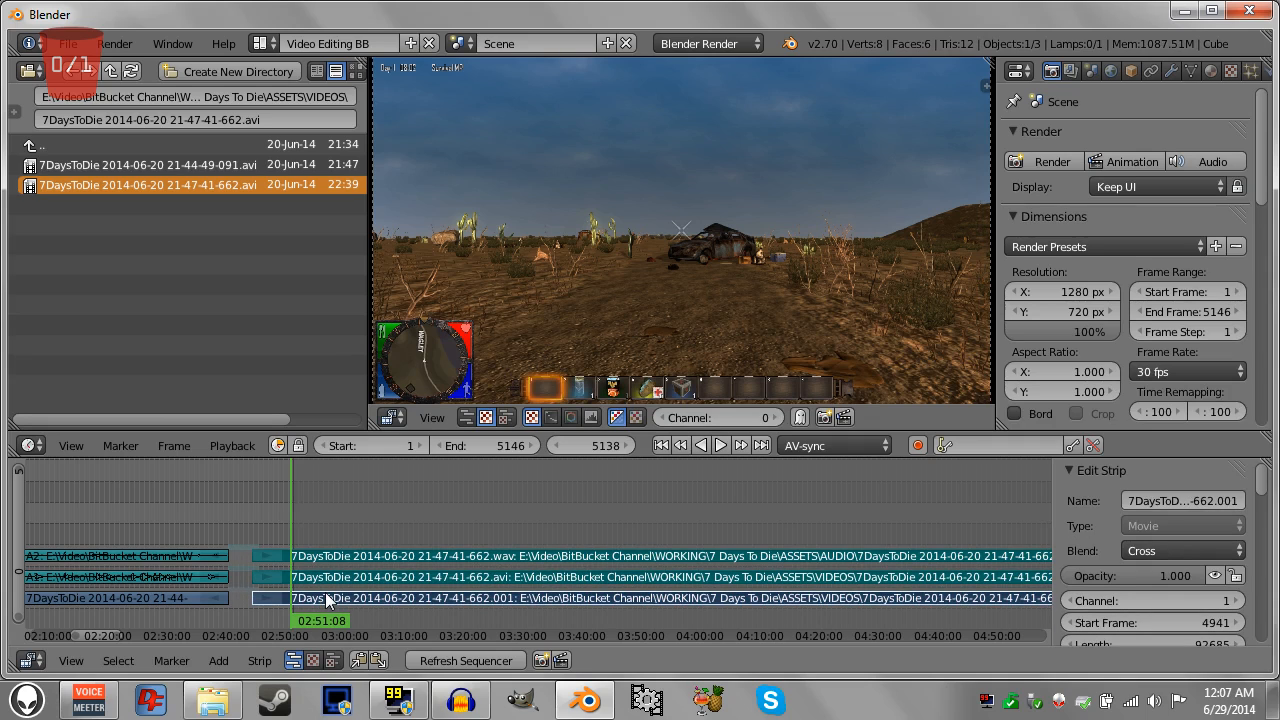
{"action": "key", "text": "k"}
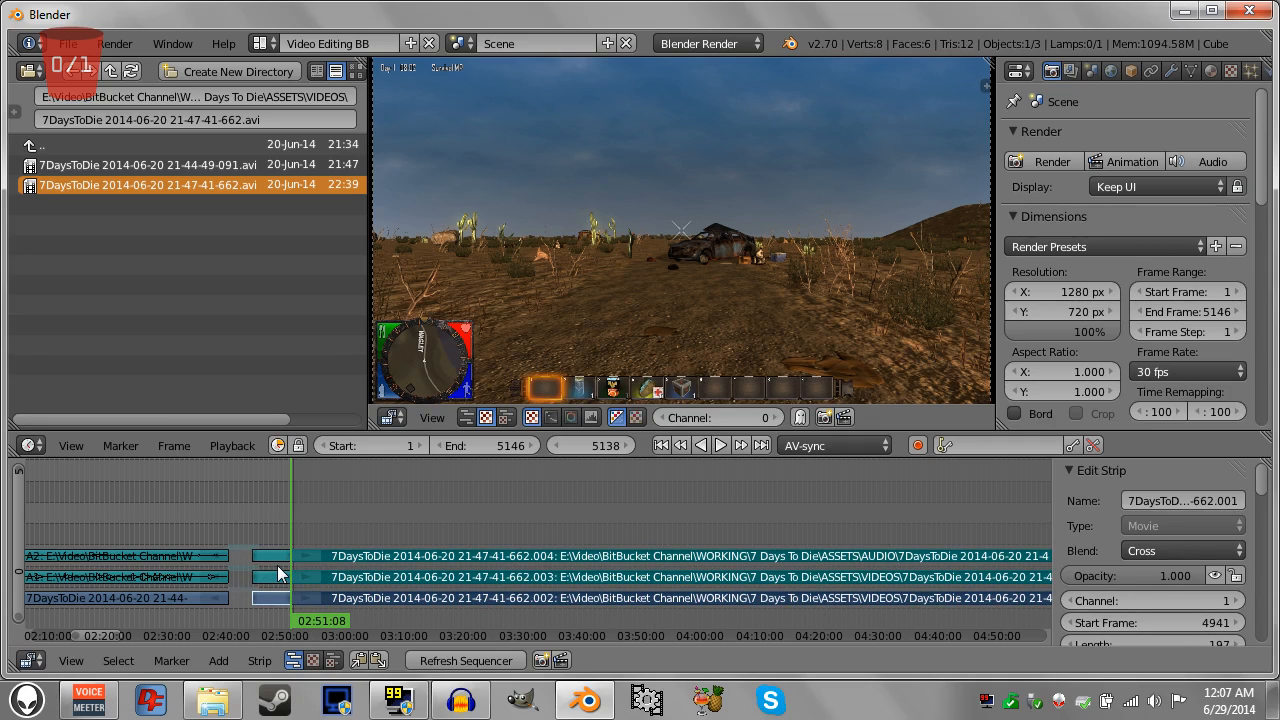
Delete the three short pieces before the cut at frame 5138.
{"action": "right_click", "coordinate": [277, 564]}
{"action": "right_click", "coordinate": [280, 576], "text": "shift"}
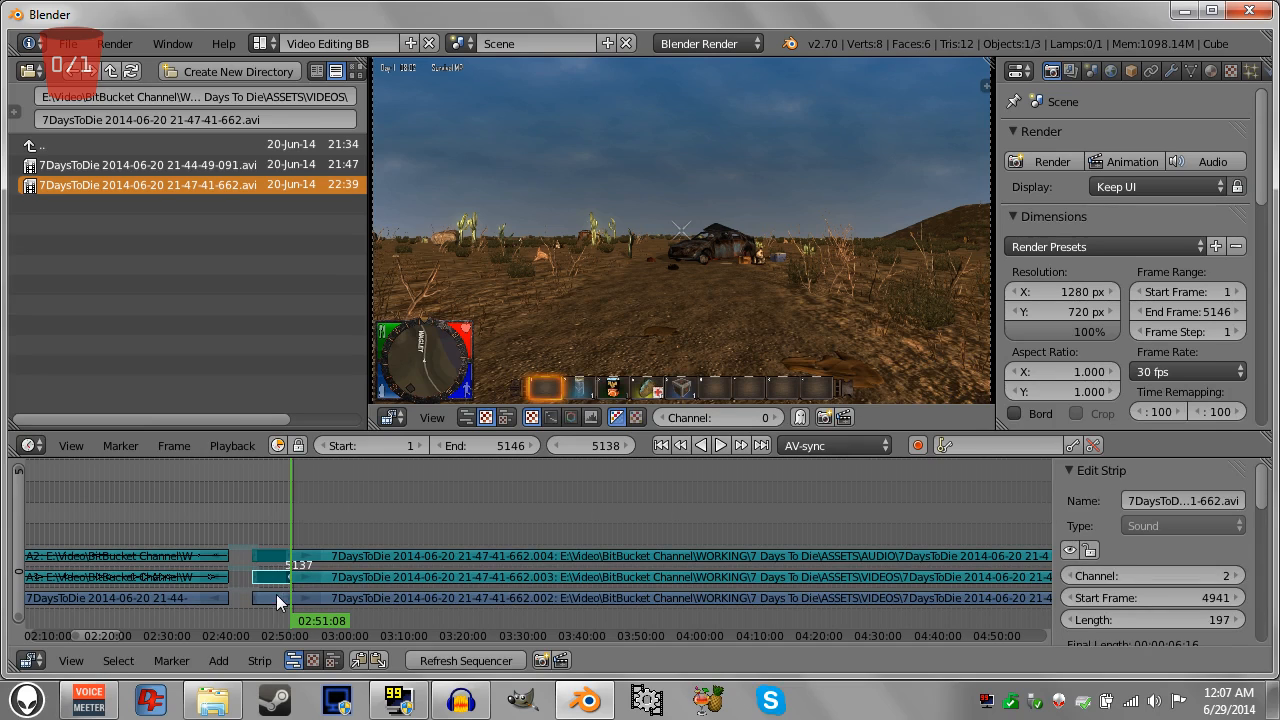
{"action": "right_click", "coordinate": [272, 599], "text": "shift"}
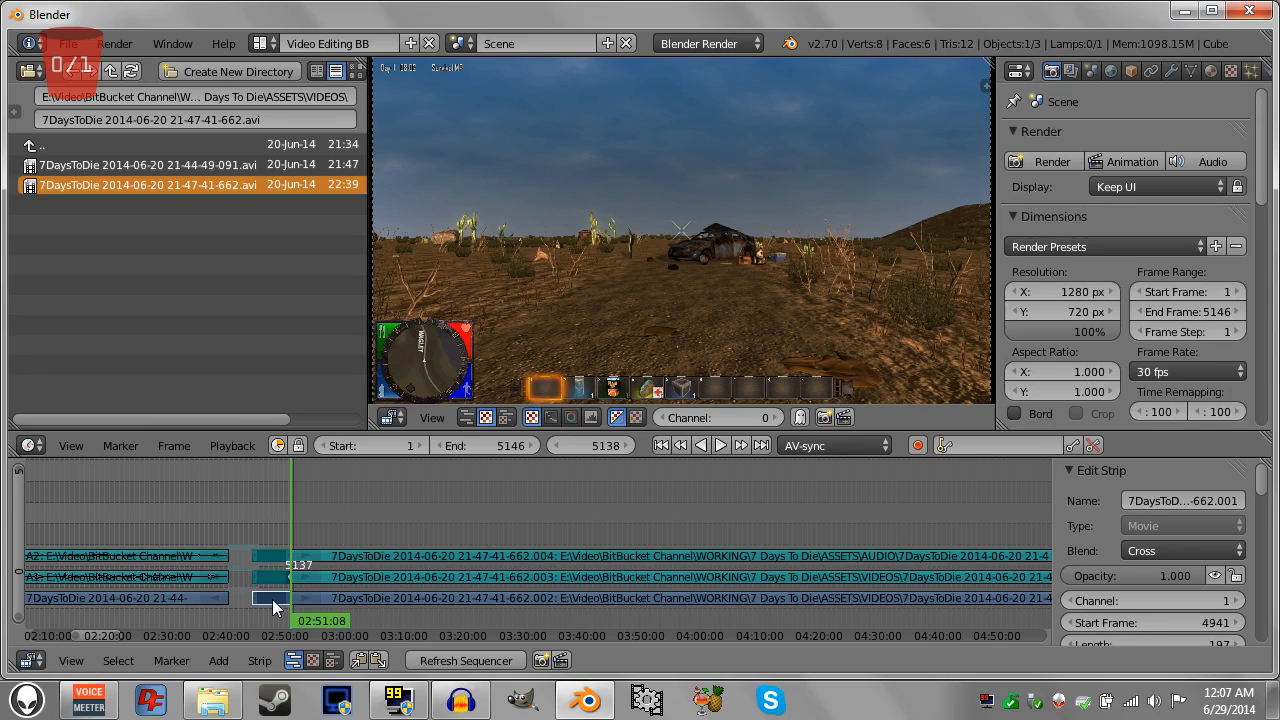
{"action": "key", "text": "x"}
{"action": "left_click", "coordinate": [246, 599]}
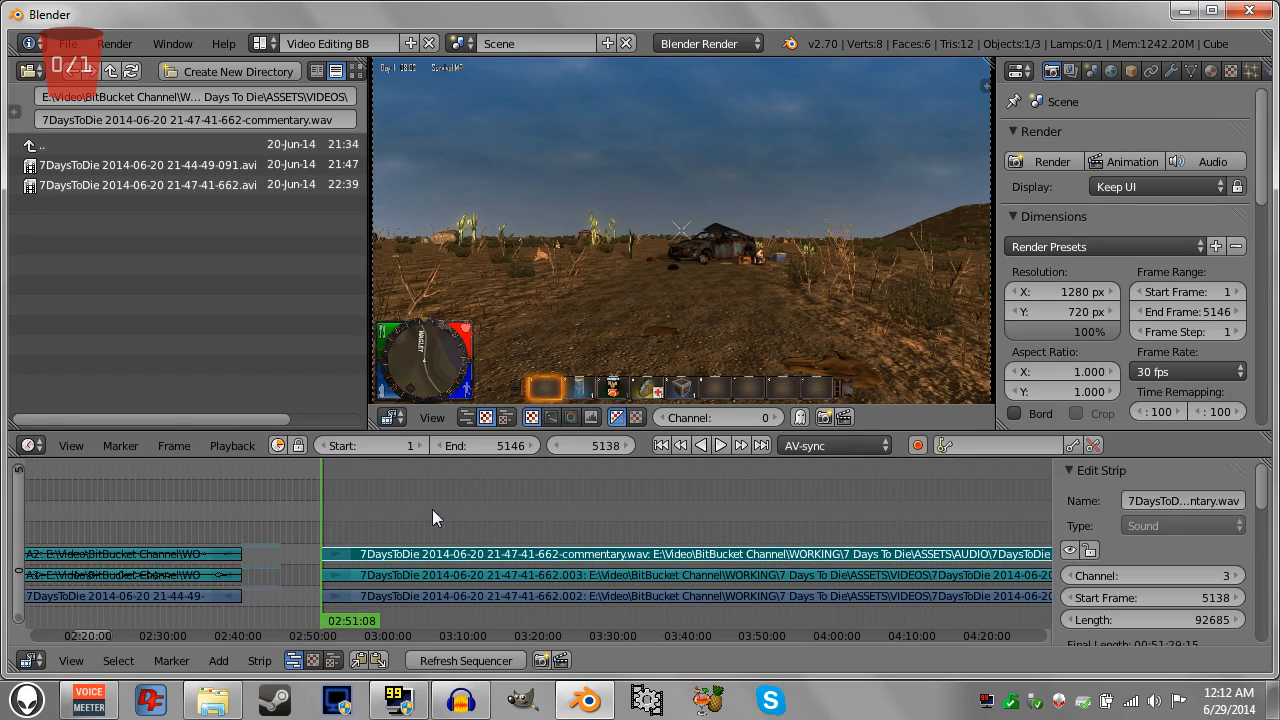
Set the scene's end frame to 97634 by adding the second movie strip's 92488 frames to 5146.
{"action": "middle_click_drag", "start_coordinate": [351, 508], "coordinate": [395, 497]}
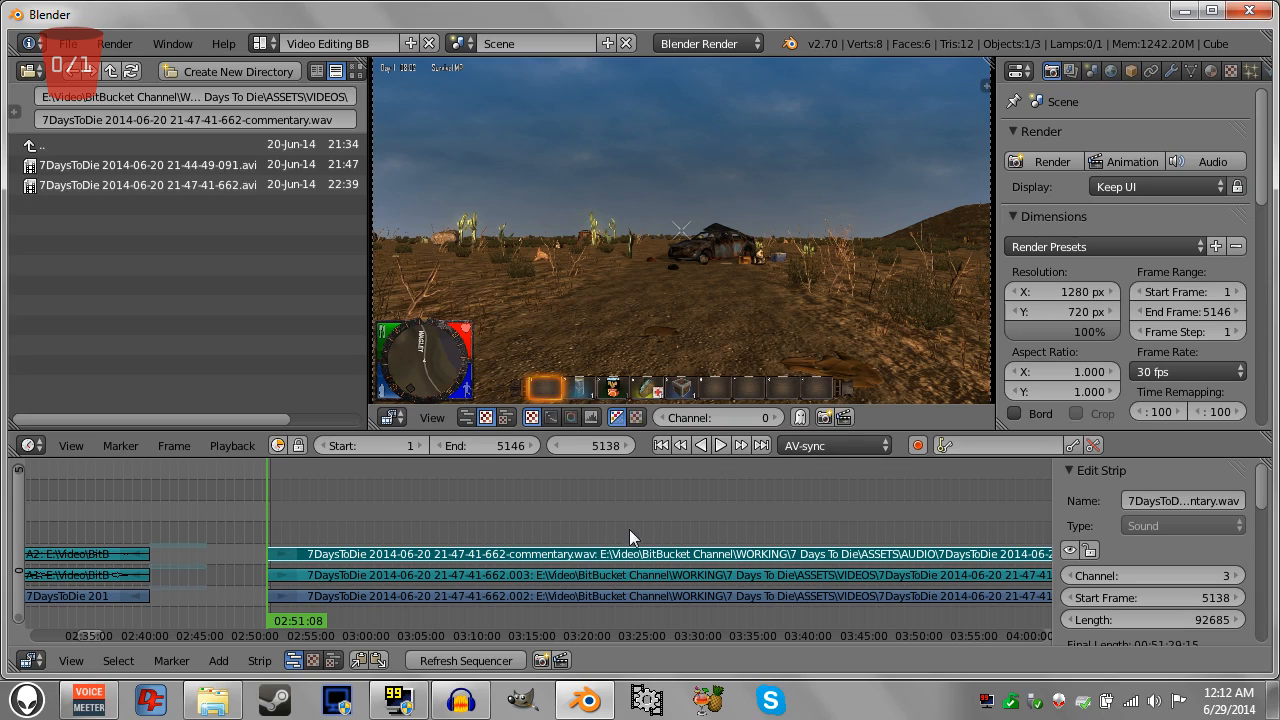
{"action": "middle_click_drag", "start_coordinate": [816, 500], "coordinate": [348, 492]}
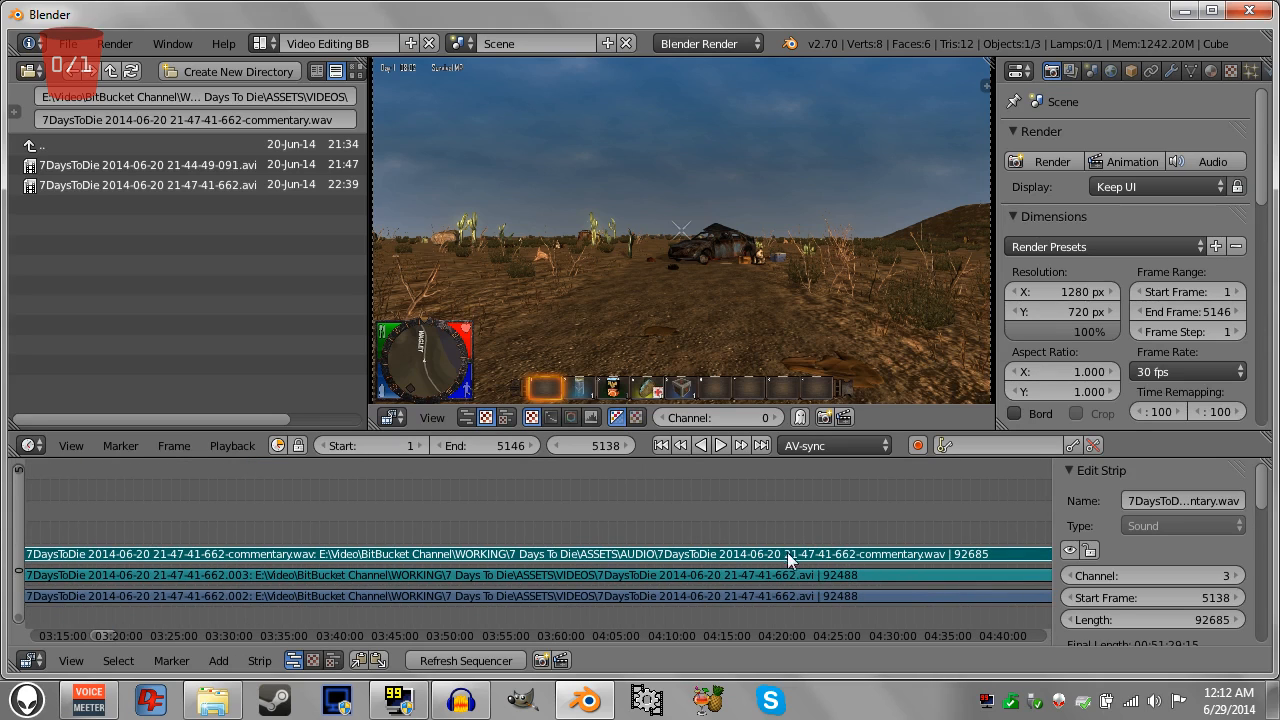
{"action": "middle_click_drag", "start_coordinate": [1014, 518], "coordinate": [918, 590]}
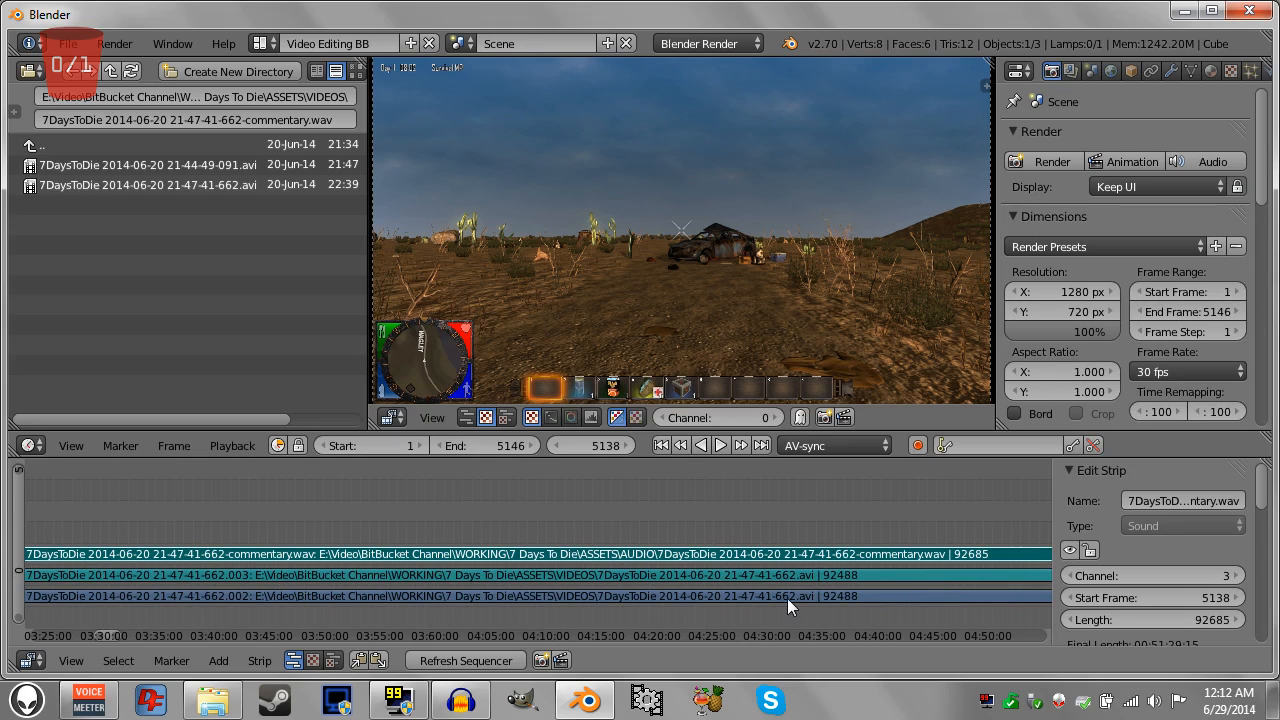
{"action": "left_click", "coordinate": [512, 447]}
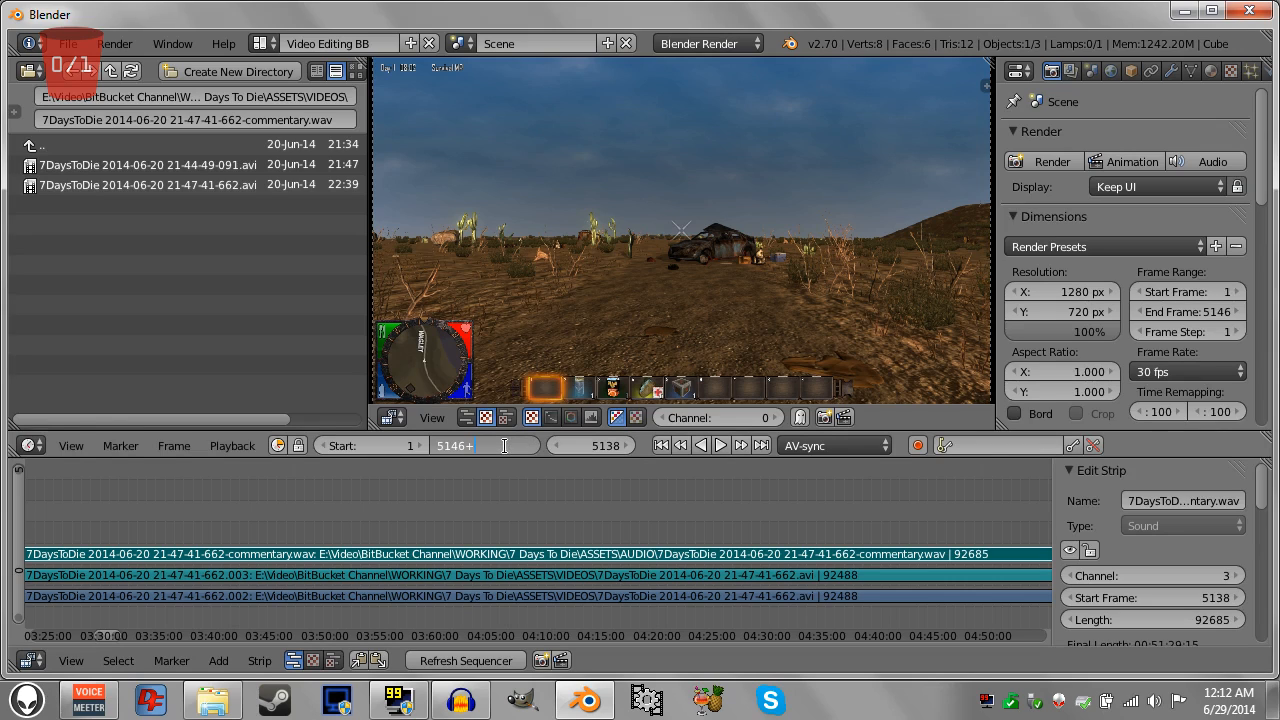
{"action": "type", "text": "+92488"}
{"action": "key", "text": "Return"}
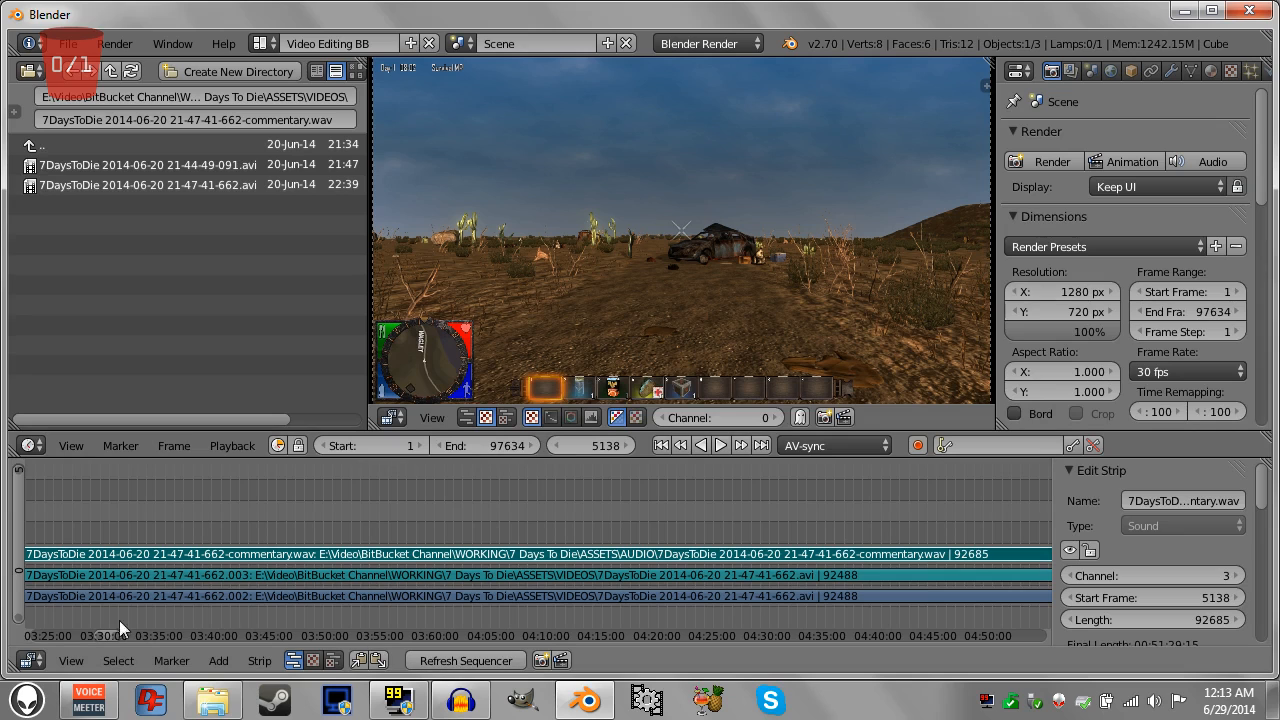
Check the far end of the second clip's strips and preview the clip from frame 5138 with its sound.
{"action": "left_click_drag", "start_coordinate": [109, 635], "coordinate": [1042, 637]}
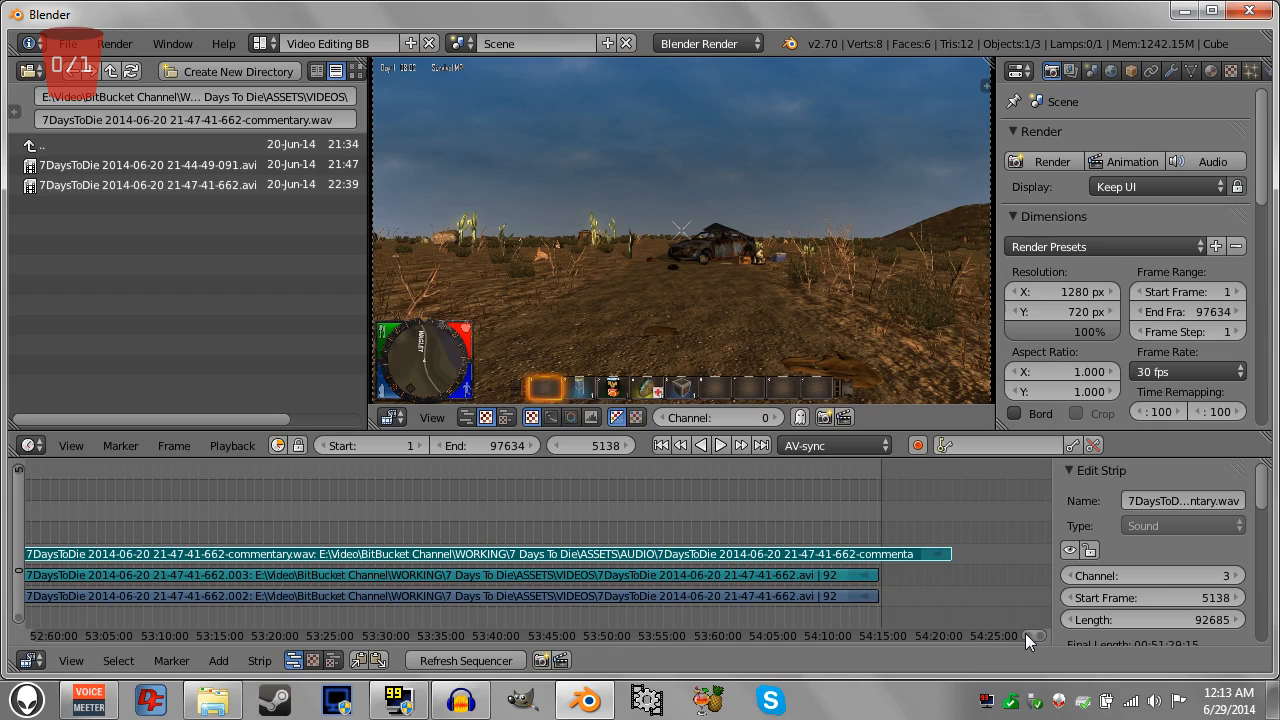
{"action": "left_click_drag", "start_coordinate": [1025, 633], "coordinate": [122, 498]}
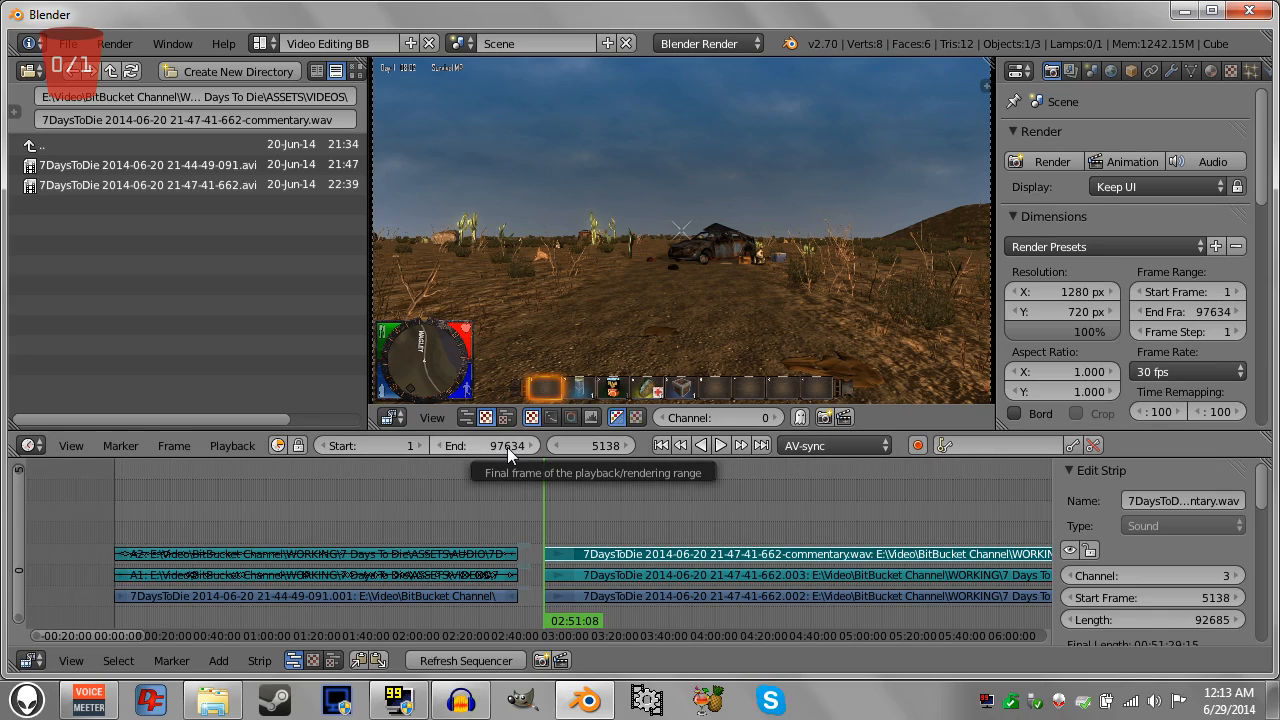
{"action": "middle_click_drag", "start_coordinate": [749, 488], "coordinate": [446, 484]}
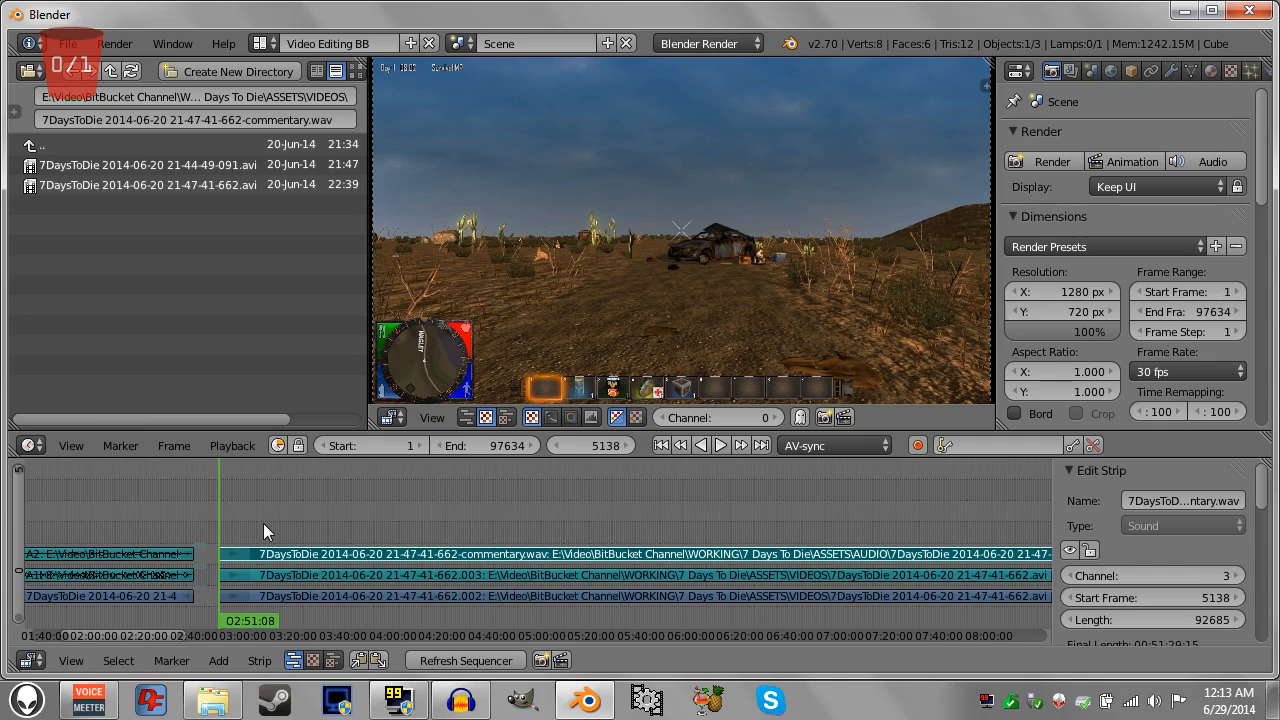
{"action": "scroll", "coordinate": [263, 523], "scroll_direction": "up", "scroll_amount": 2}
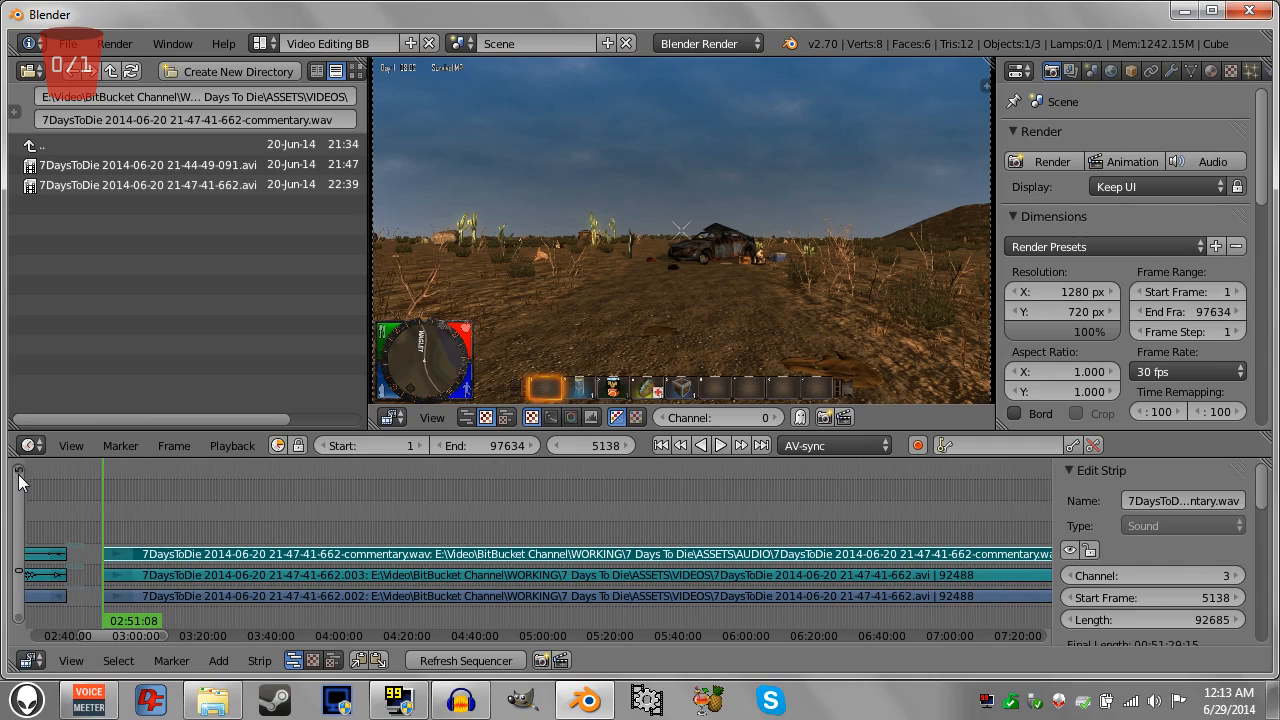
{"action": "left_click_drag", "start_coordinate": [18, 472], "coordinate": [8, 584]}
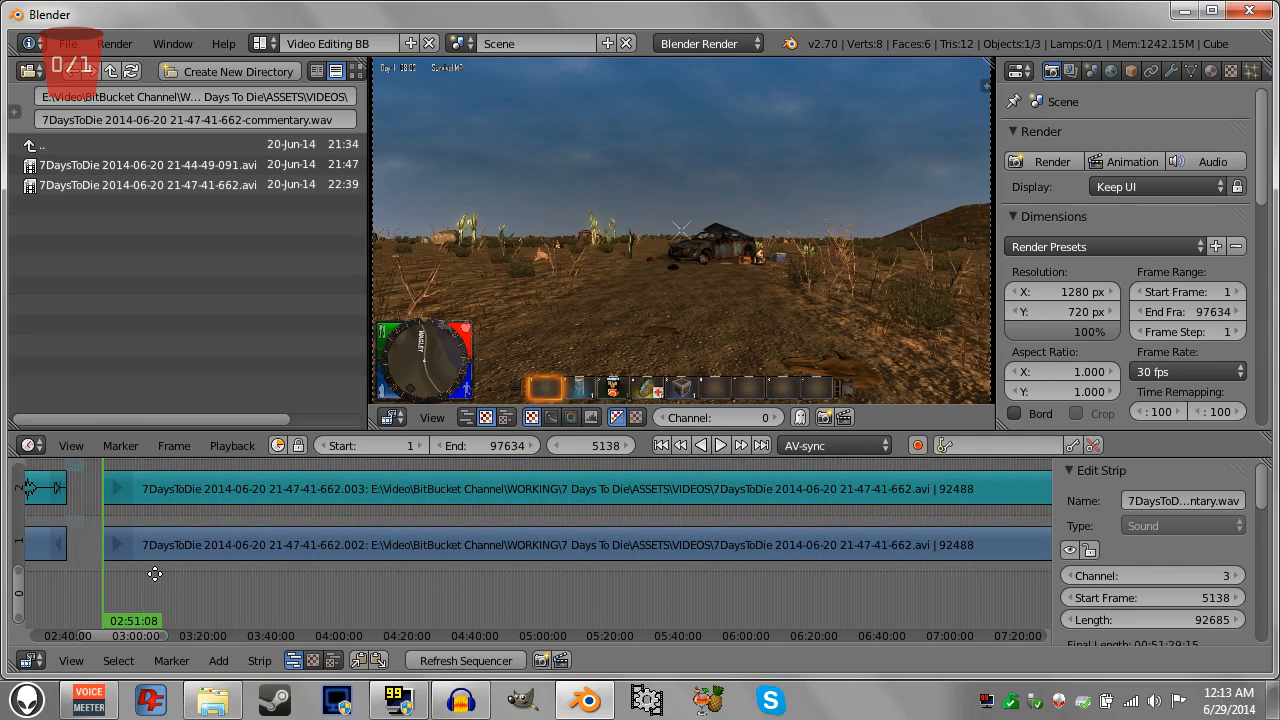
{"action": "middle_click_drag", "start_coordinate": [155, 574], "coordinate": [192, 630]}
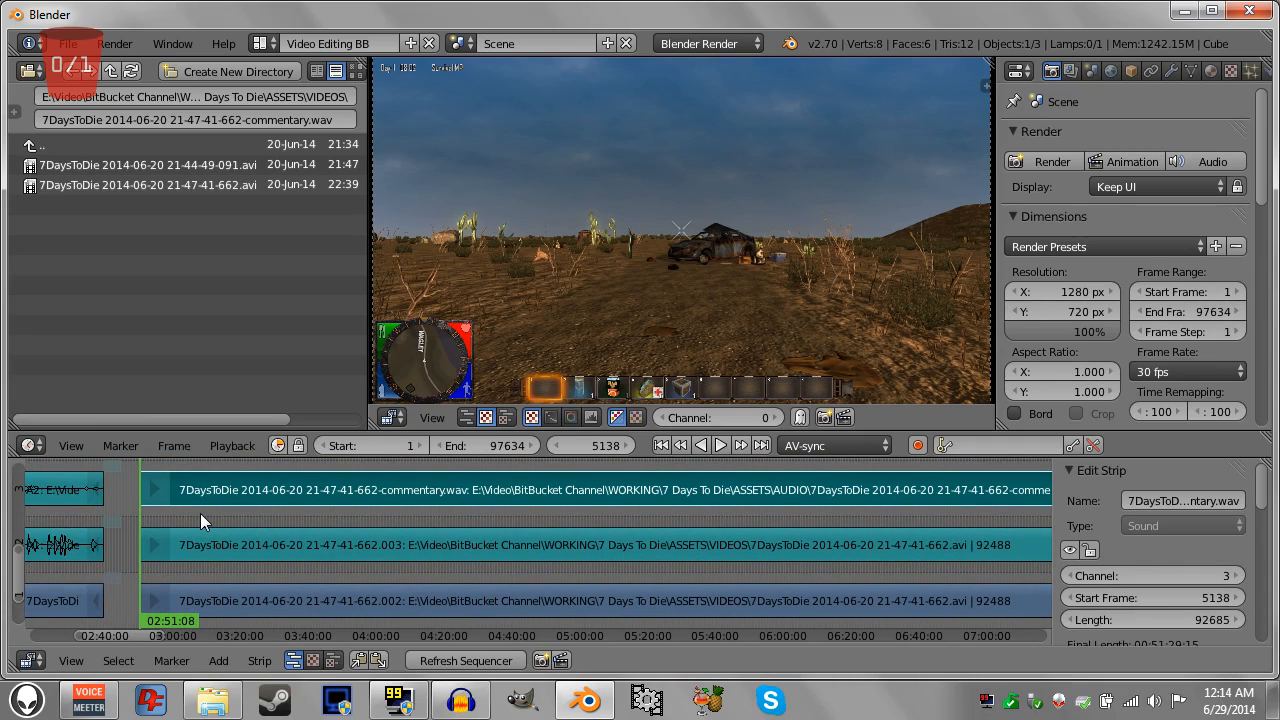
{"action": "key", "text": "alt+a"}
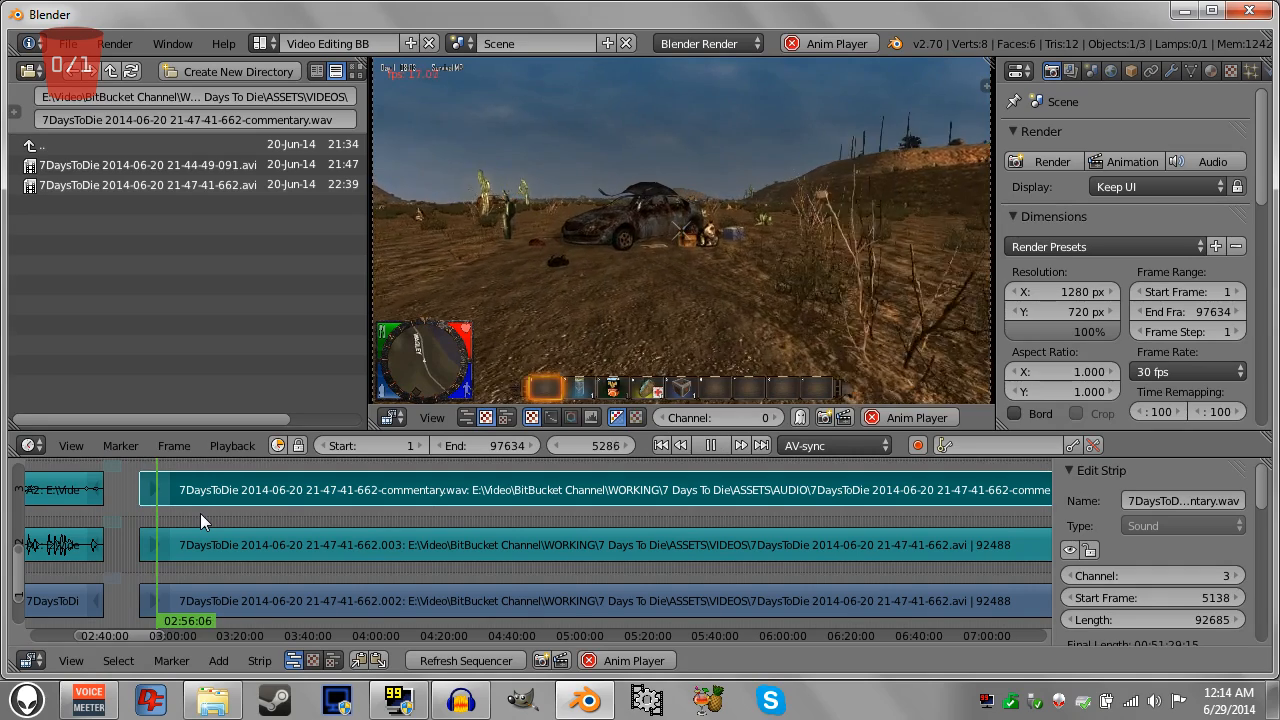
{"action": "key", "text": "alt+a"}
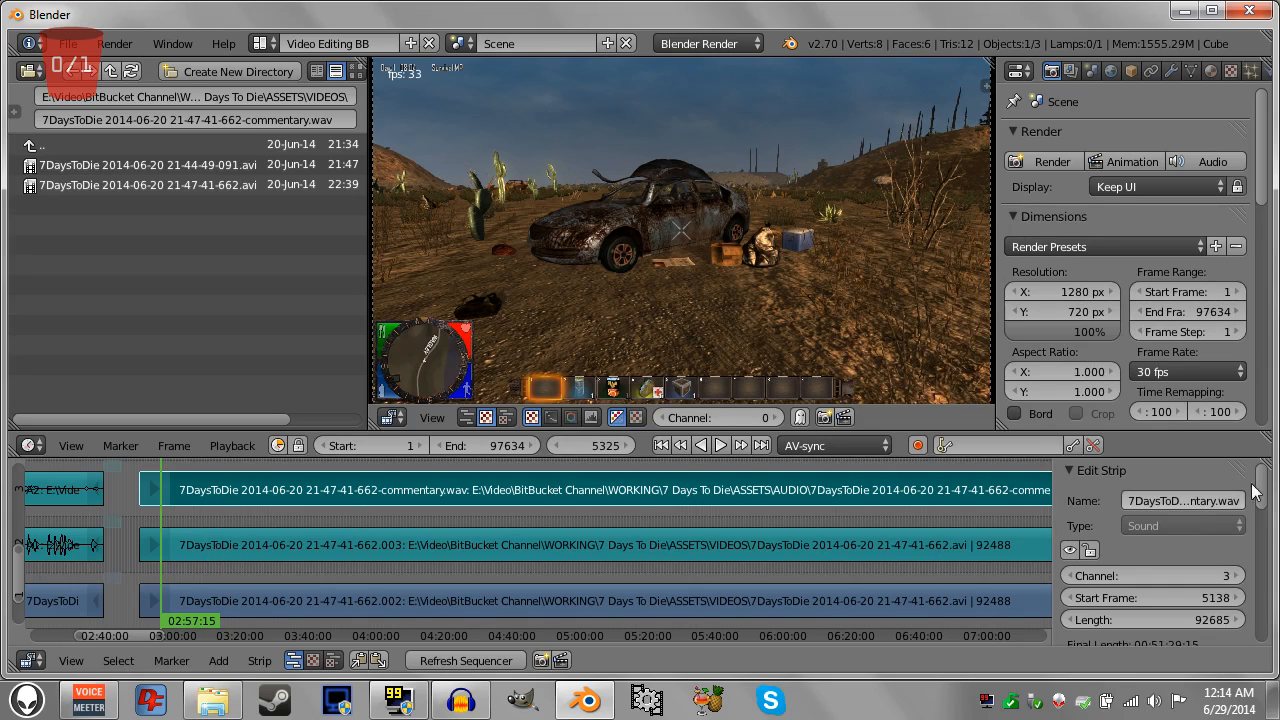
Set the volume of the second clip's game sound strip in channel 2 to 0.3.
{"action": "right_click", "coordinate": [310, 526]}
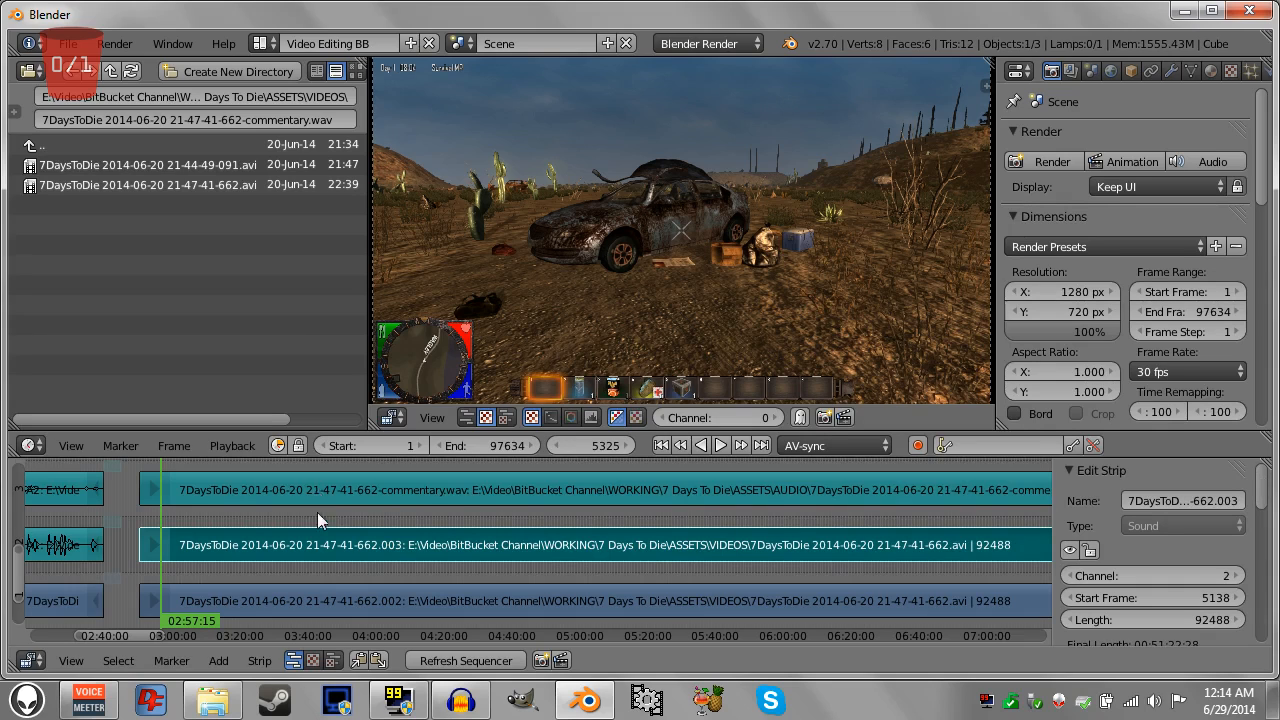
{"action": "right_click", "coordinate": [317, 510]}
{"action": "right_click", "coordinate": [340, 545]}
{"action": "left_click_drag", "start_coordinate": [1263, 508], "coordinate": [1259, 577]}
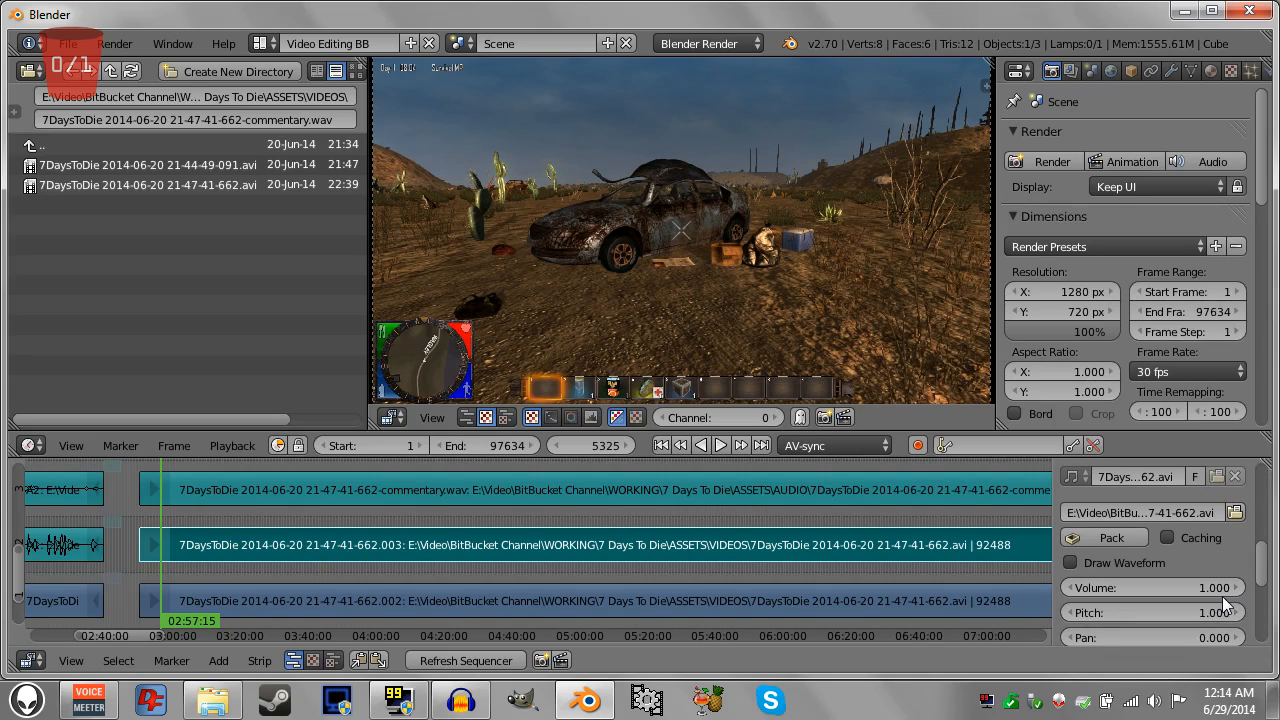
{"action": "right_click", "coordinate": [775, 492]}
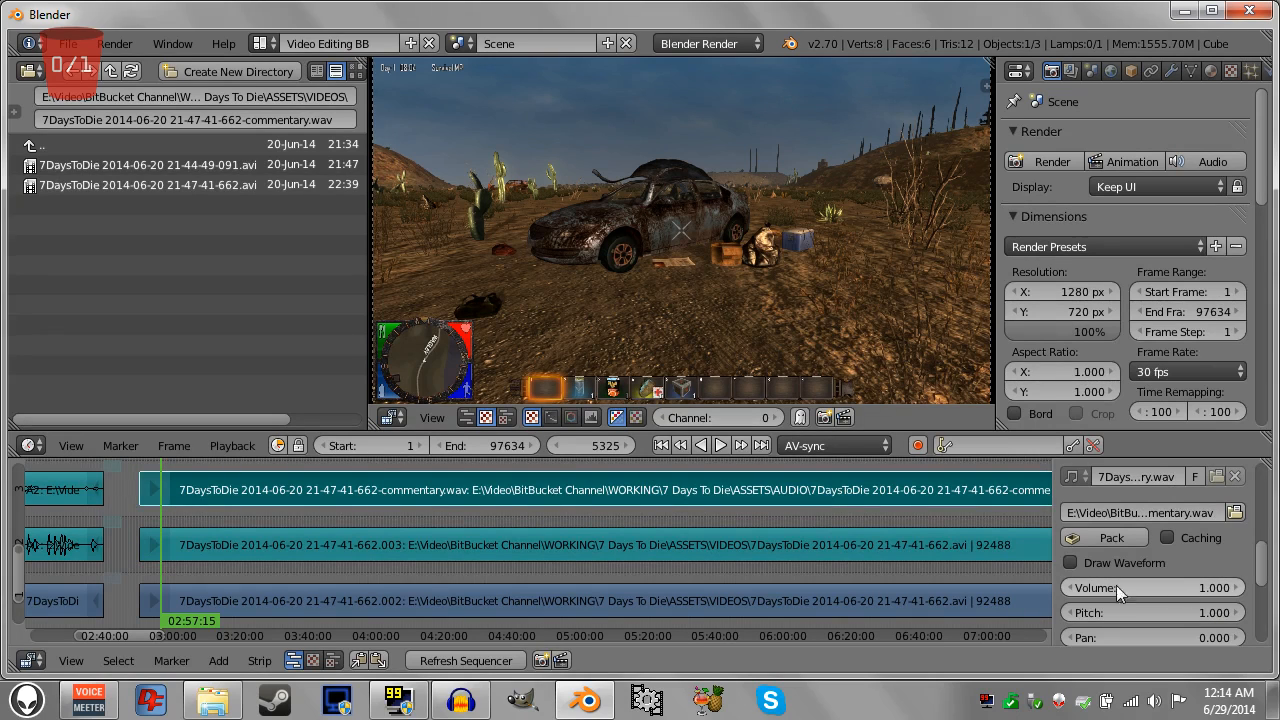
{"action": "right_click", "coordinate": [352, 545]}
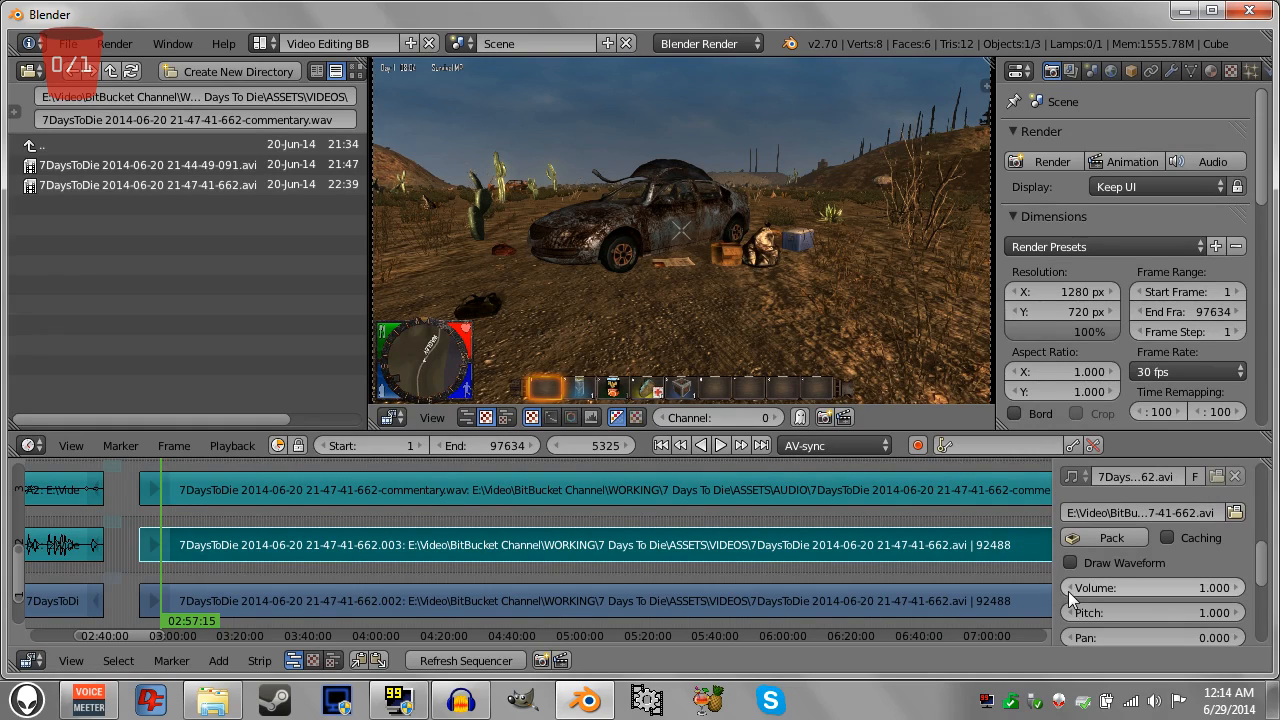
{"action": "left_click", "coordinate": [1198, 588]}
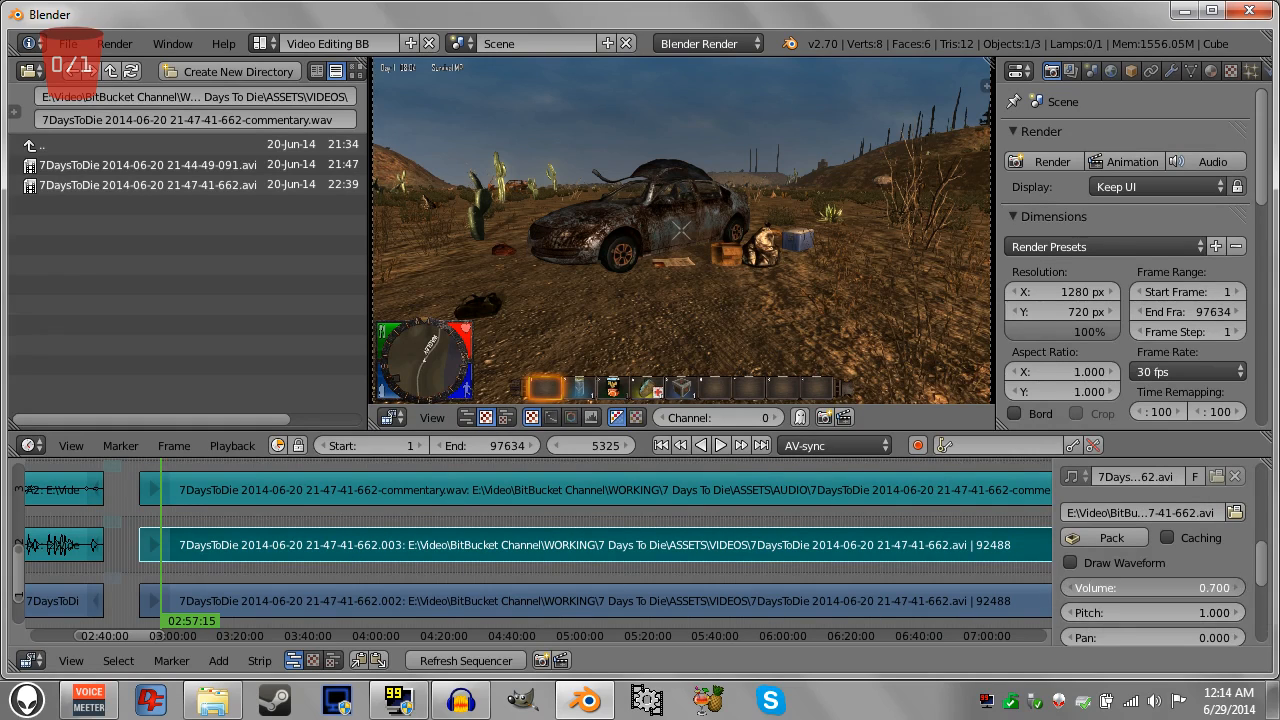
{"action": "type", "text": "0.3"}
{"action": "key", "text": "Return"}
{"action": "left_click", "coordinate": [1238, 588]}
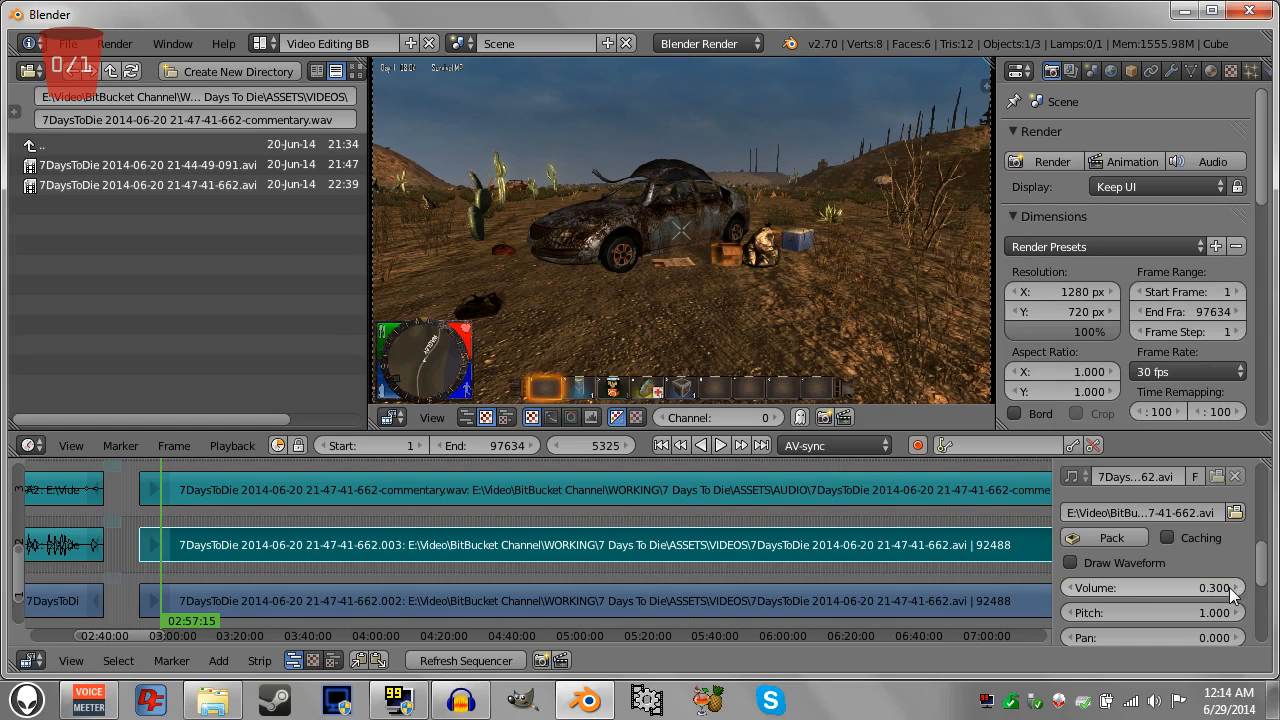
Raise the volume of the second clip's commentary strip in channel 3 to 2.0.
{"action": "right_click", "coordinate": [291, 482]}
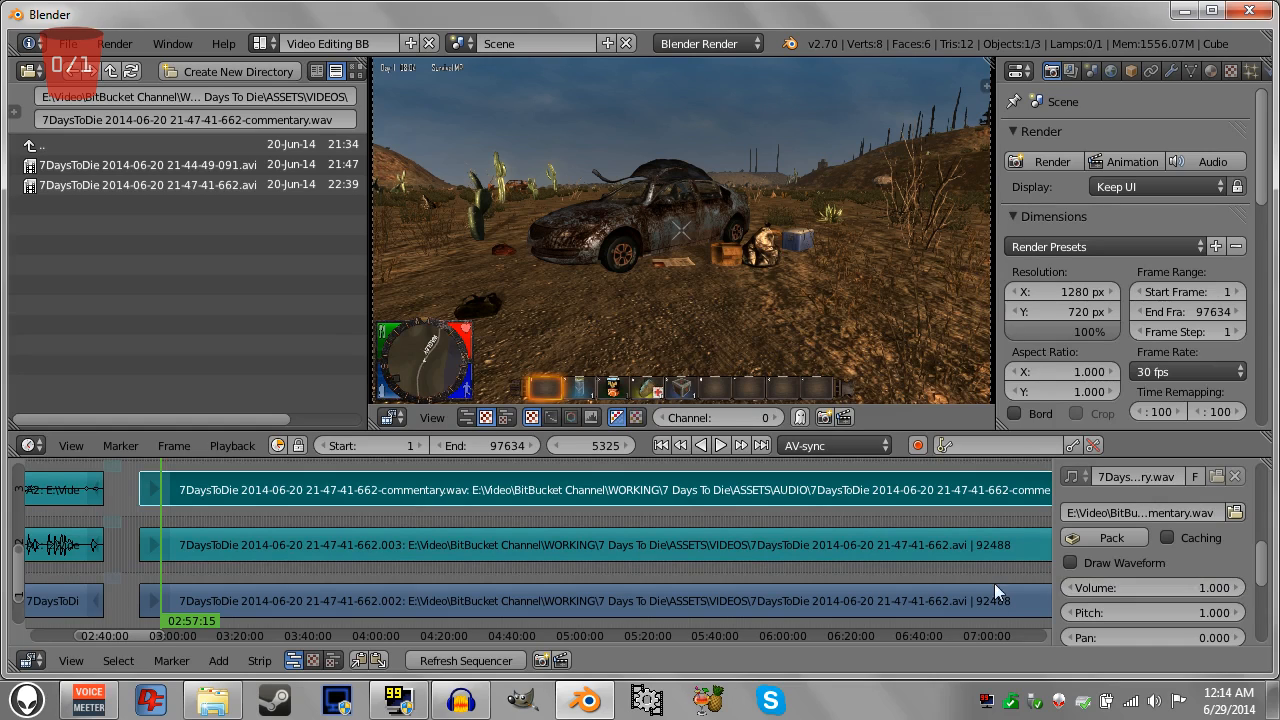
{"action": "left_click", "coordinate": [1238, 588]}
{"action": "left_click", "coordinate": [1238, 588]}
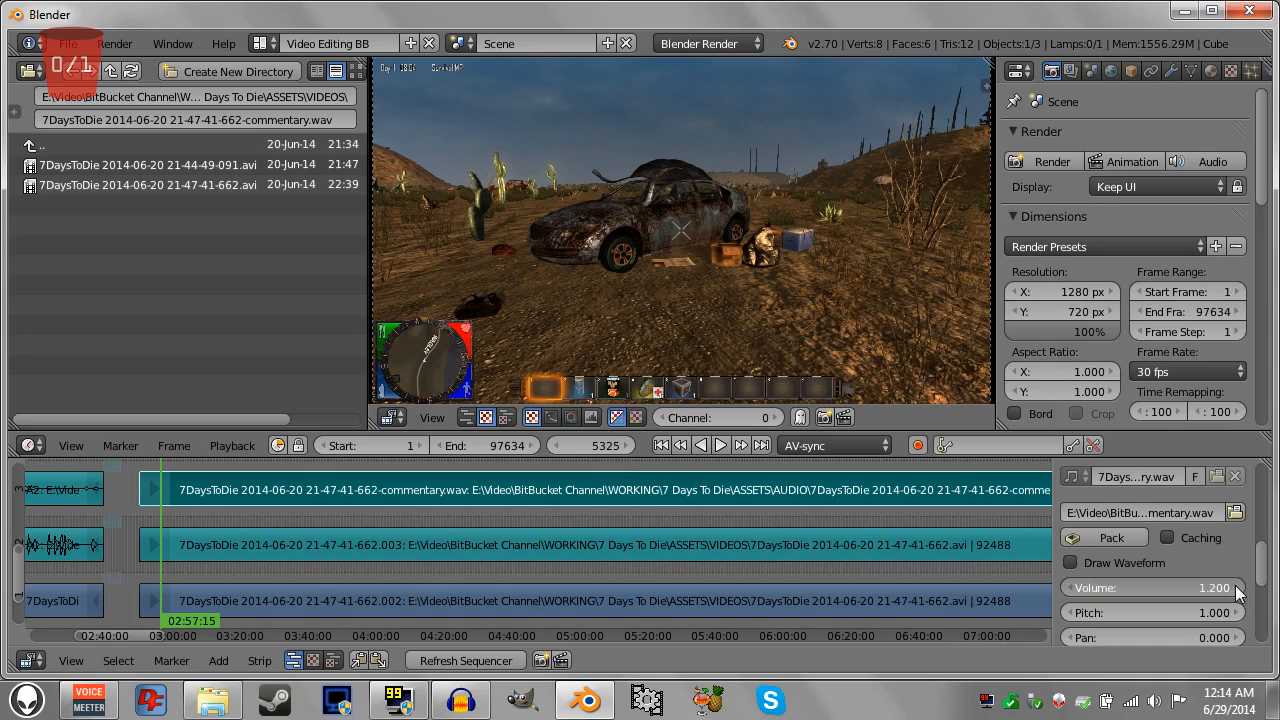
{"action": "left_click", "coordinate": [1238, 588]}
{"action": "left_click", "coordinate": [1238, 588]}
{"action": "left_click", "coordinate": [1238, 588]}
{"action": "left_click", "coordinate": [1238, 588]}
{"action": "left_click", "coordinate": [1238, 588]}
{"action": "left_click", "coordinate": [1238, 588]}
{"action": "left_click", "coordinate": [1238, 588]}
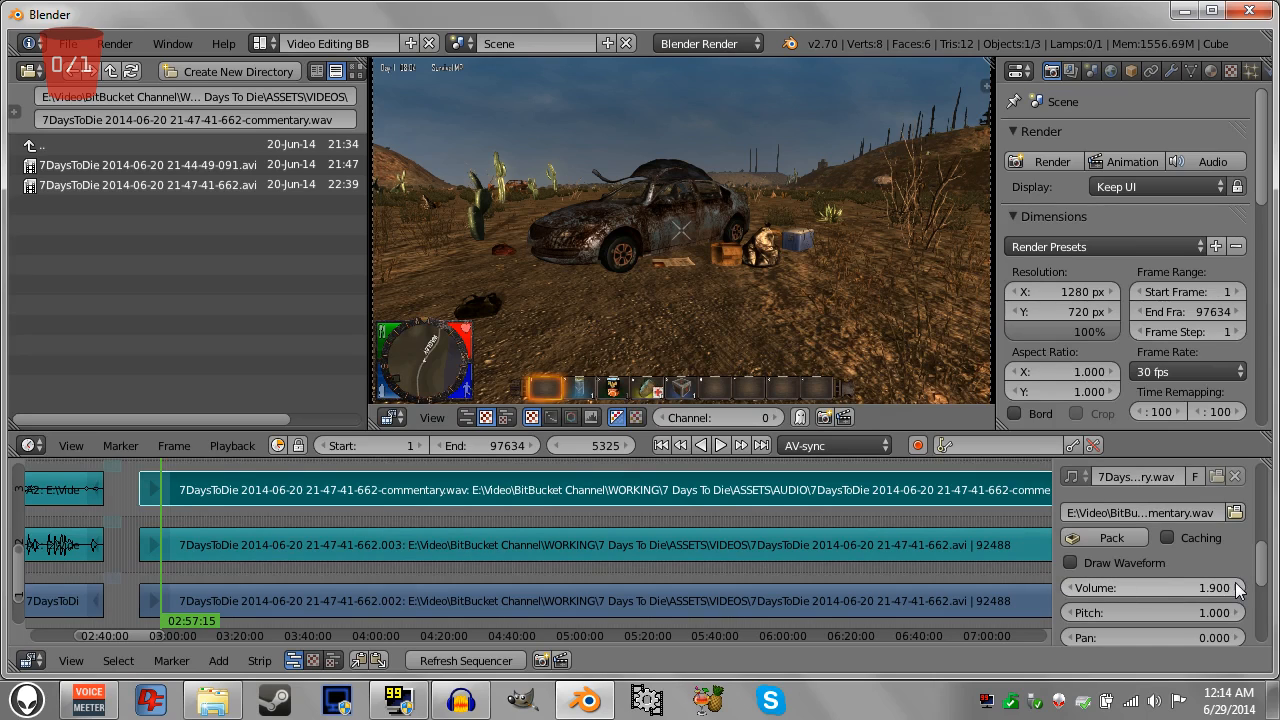
{"action": "left_click", "coordinate": [1237, 587]}
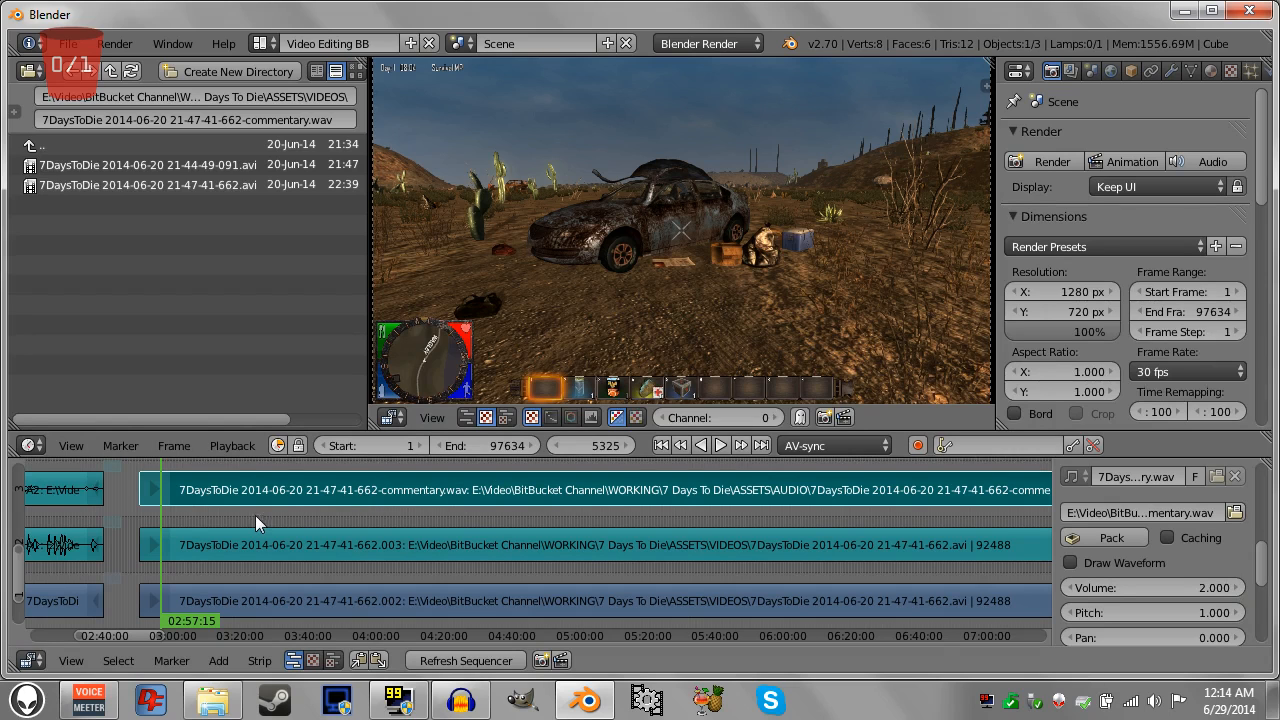
Play the second clip from frames 5325 and 5219 to check the balance between game sound and commentary.
{"action": "key", "text": "alt+a"}
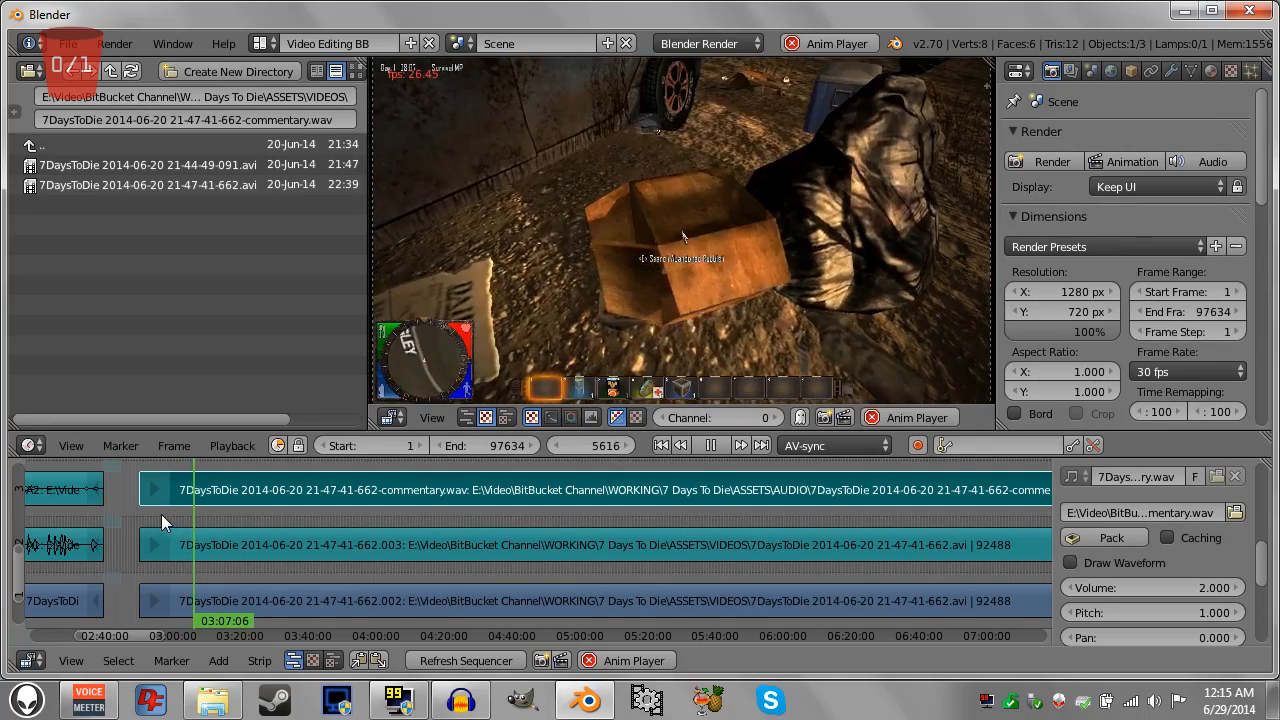
{"action": "key", "text": "alt+a"}
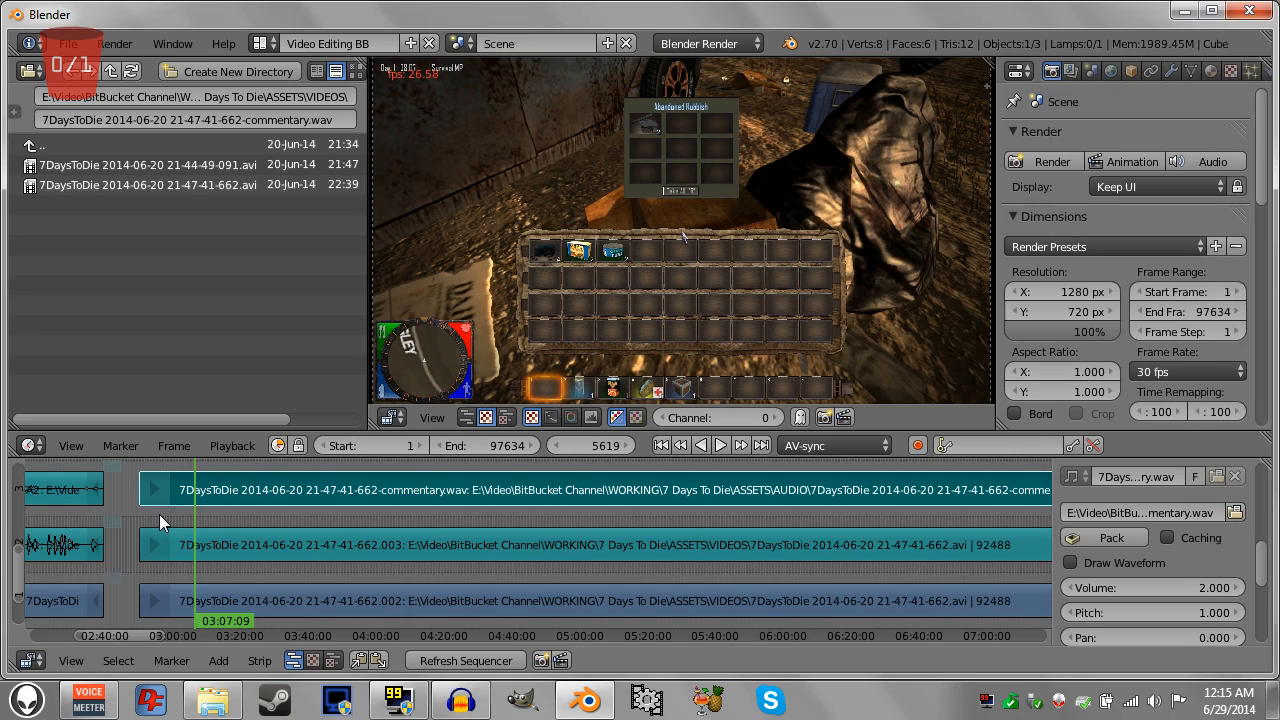
{"action": "left_click", "coordinate": [147, 518]}
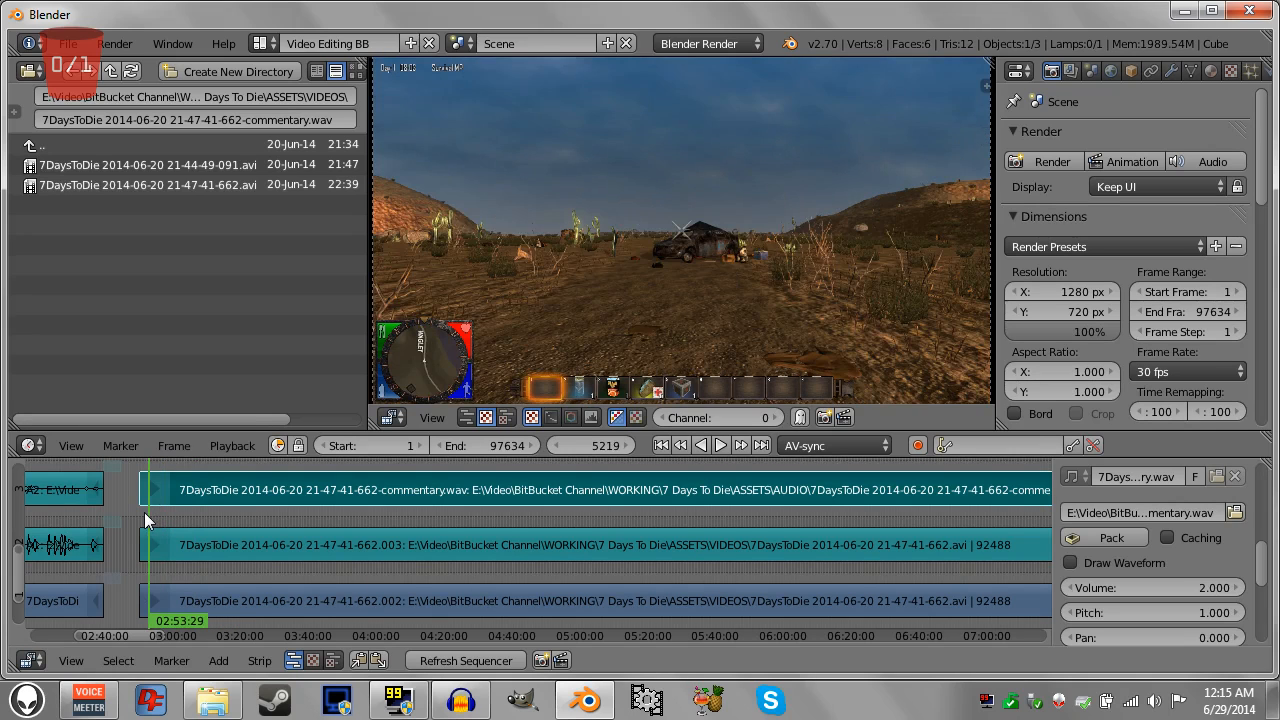
{"action": "key", "text": "shift+alt+a"}
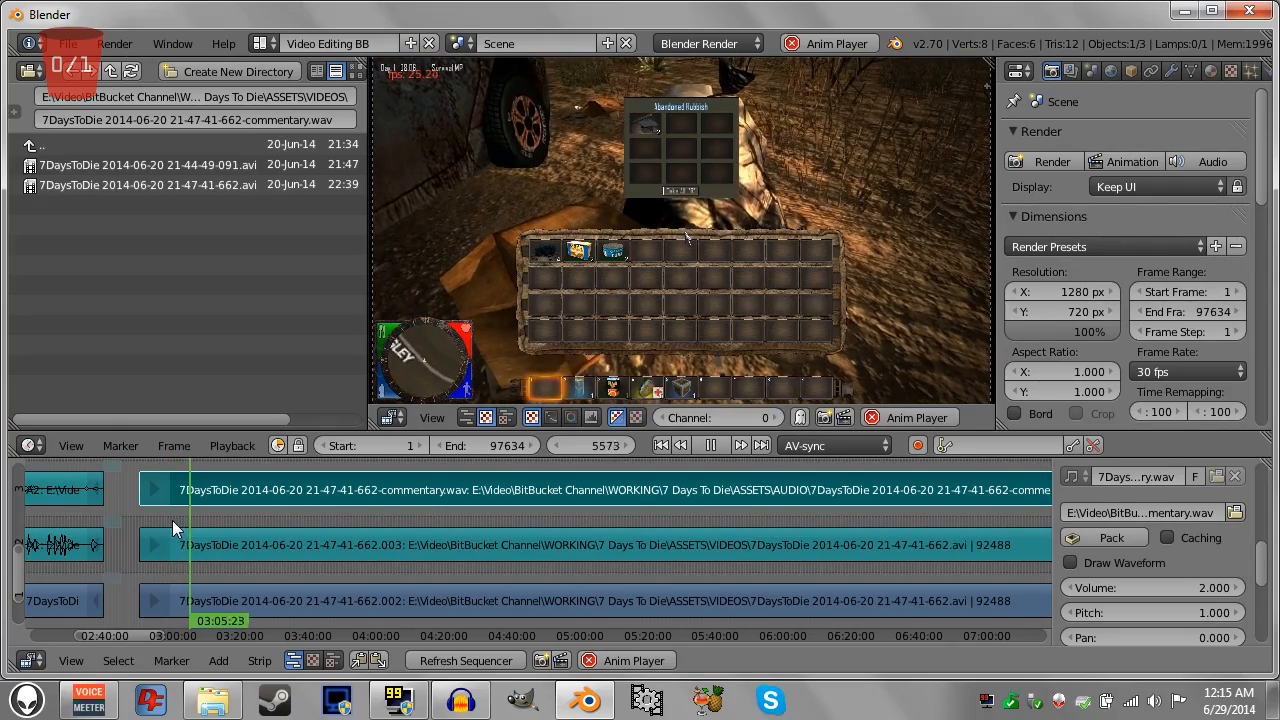
{"action": "key", "text": "alt+a"}
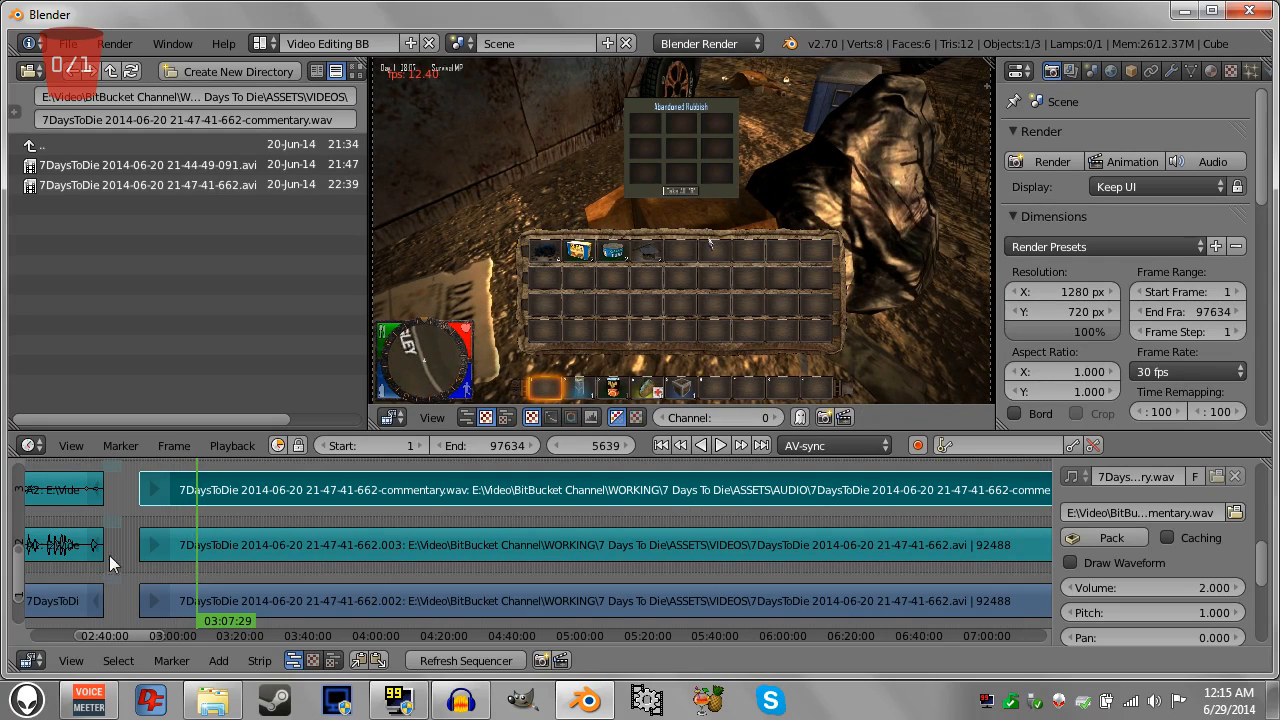
Turn on Draw Waveform for the second clip's commentary strip in channel 3.
{"action": "scroll", "coordinate": [268, 523], "scroll_direction": "left", "scroll_amount": 3, "text": "ctrl"}
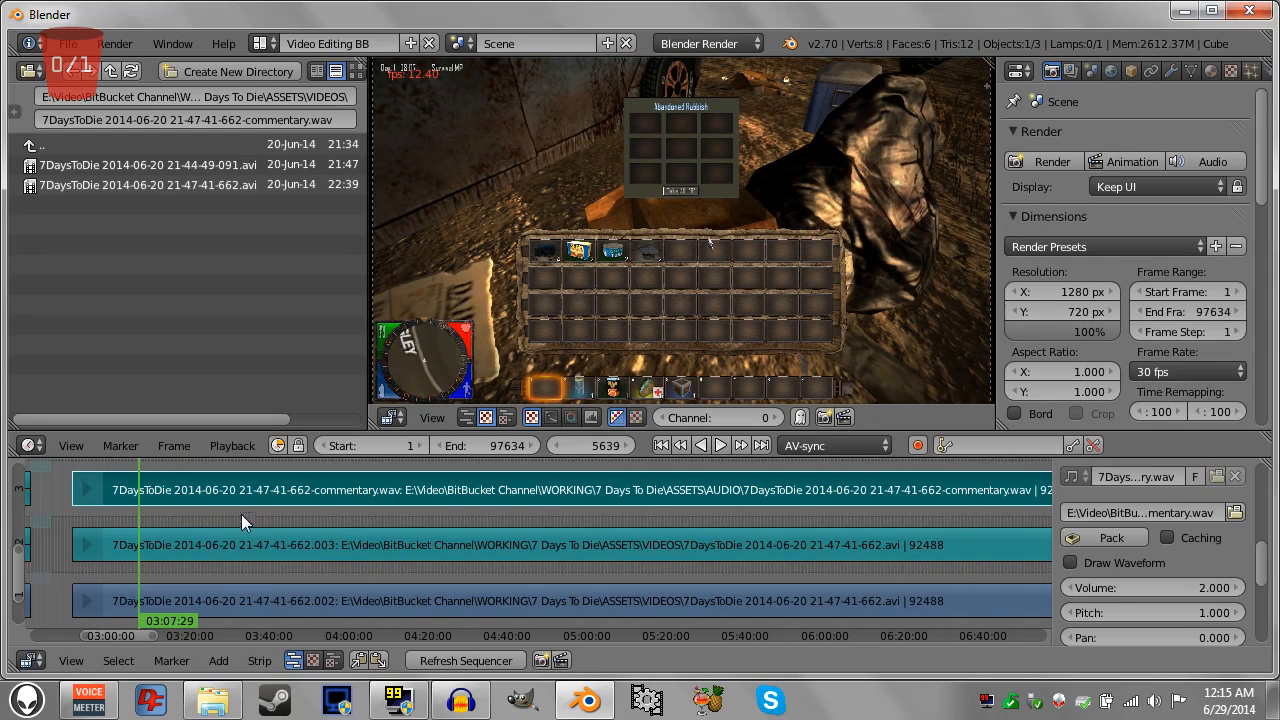
{"action": "scroll", "coordinate": [205, 510], "scroll_direction": "down", "scroll_amount": 3}
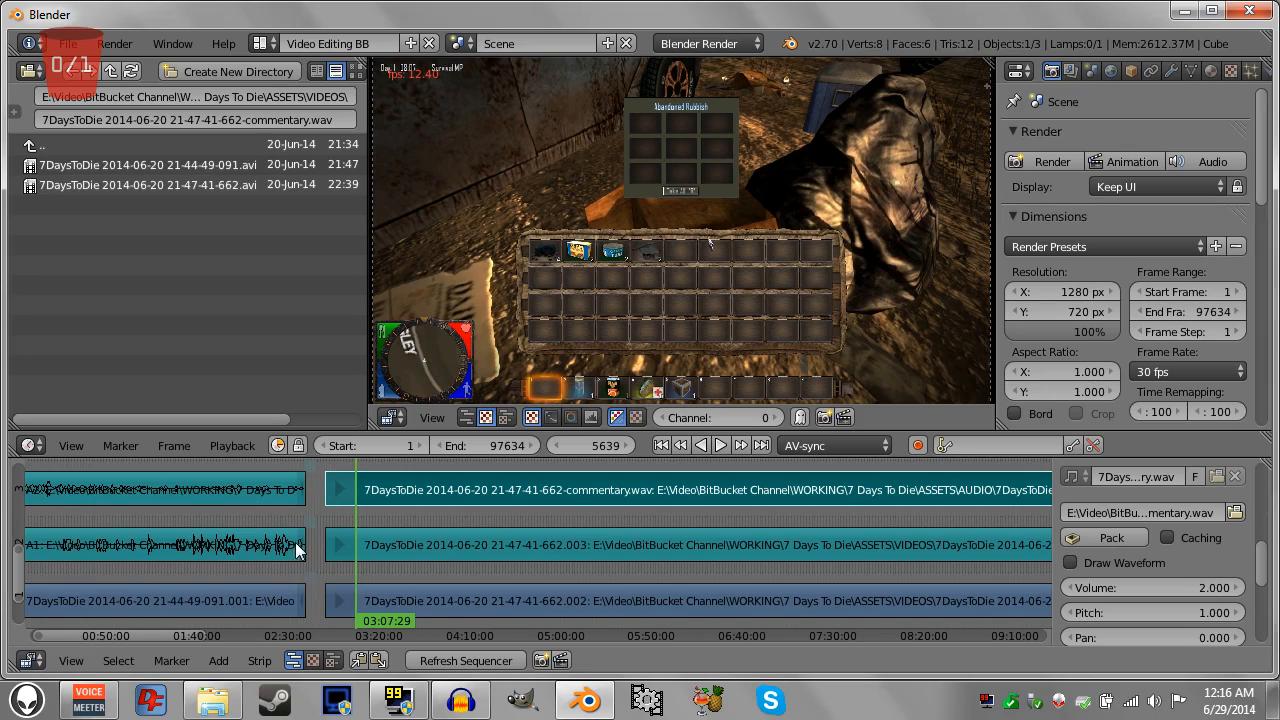
{"action": "scroll", "coordinate": [252, 532], "scroll_direction": "up", "scroll_amount": 4}
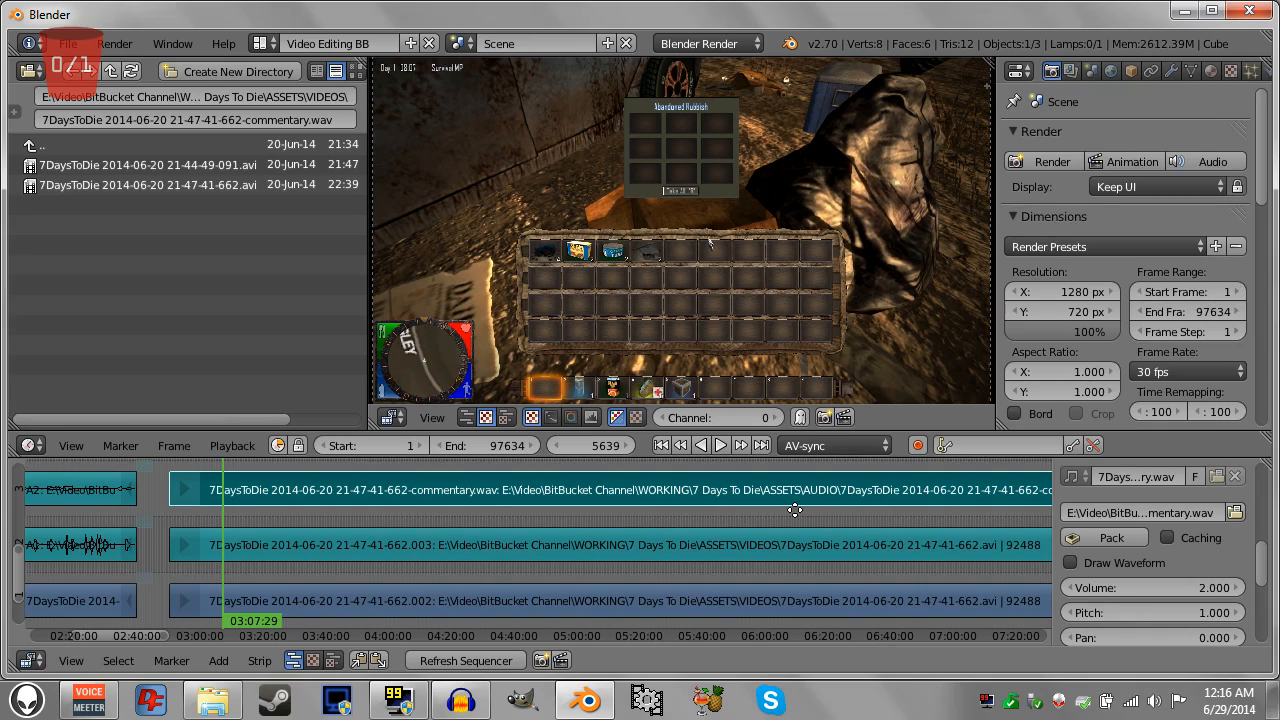
{"action": "middle_click_drag", "start_coordinate": [795, 510], "coordinate": [699, 503]}
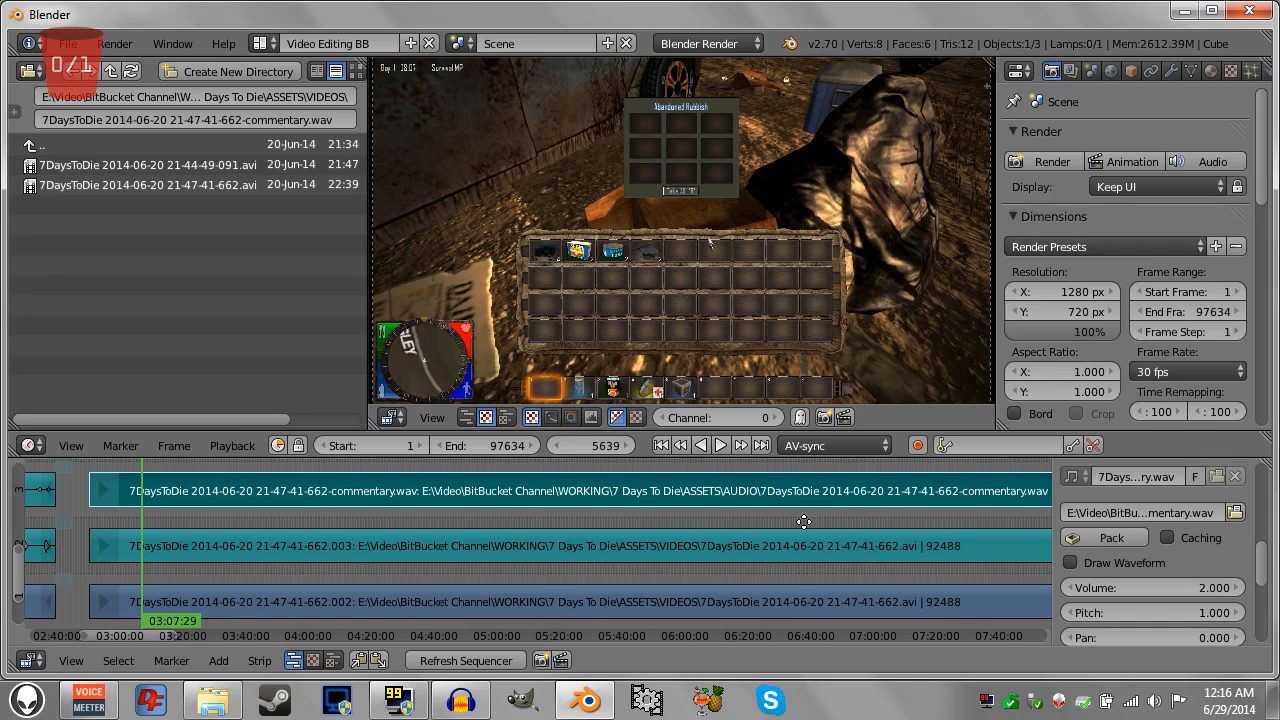
{"action": "middle_click_drag", "start_coordinate": [803, 521], "coordinate": [1128, 566]}
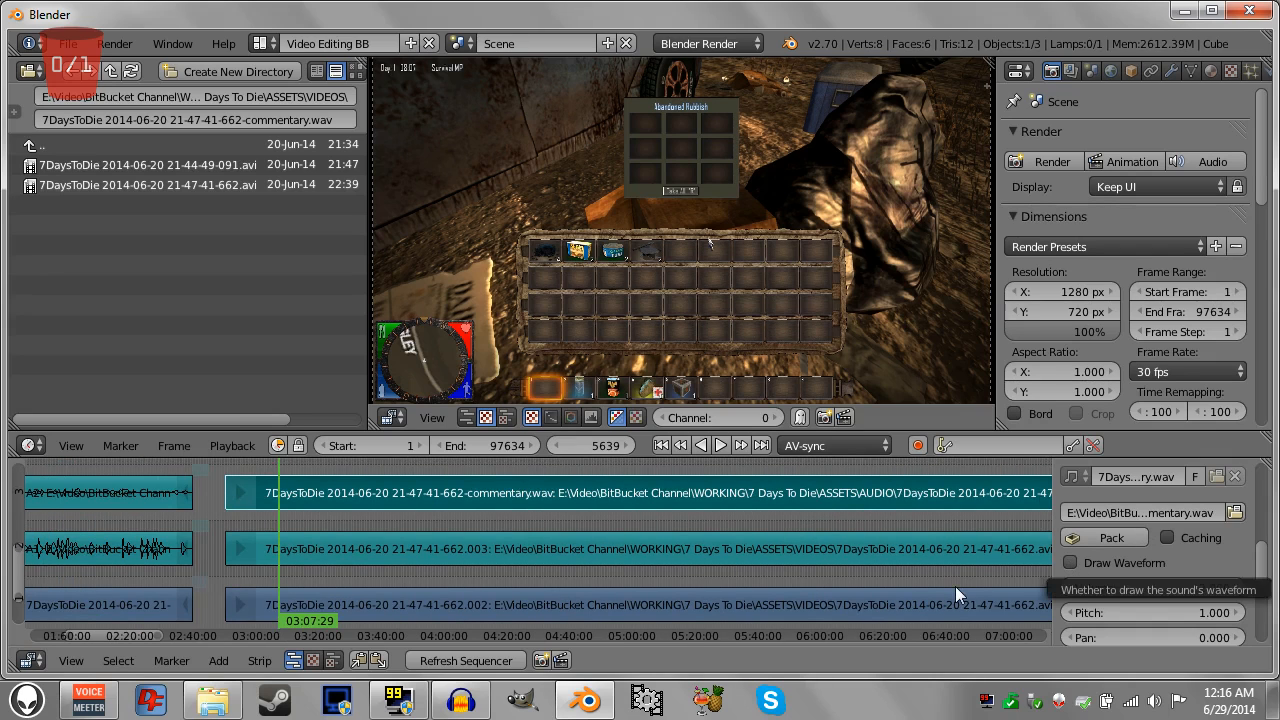
{"action": "left_click", "coordinate": [1068, 562]}
{"action": "mouse_move", "coordinate": [345, 511]}
{"action": "middle_mouse_down"}
{"action": "mouse_move", "coordinate": [399, 497]}
{"action": "mouse_move", "coordinate": [308, 501]}
{"action": "mouse_move", "coordinate": [427, 518]}
{"action": "mouse_move", "coordinate": [577, 567]}
{"action": "mouse_move", "coordinate": [580, 554]}
{"action": "middle_mouse_up"}
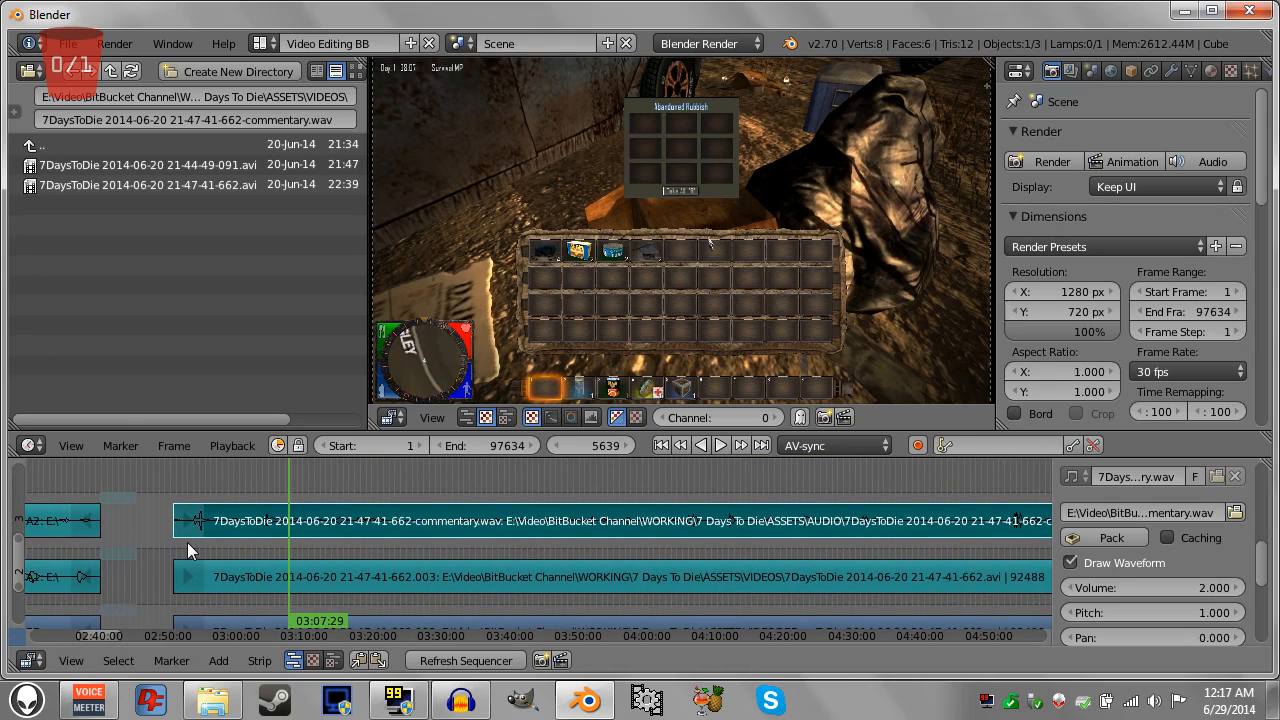
Place the playhead at frame 5376 and soft cut the second clip's commentary strip there.
{"action": "left_click_drag", "start_coordinate": [184, 542], "coordinate": [229, 551]}
{"action": "key", "text": "alt+a"}
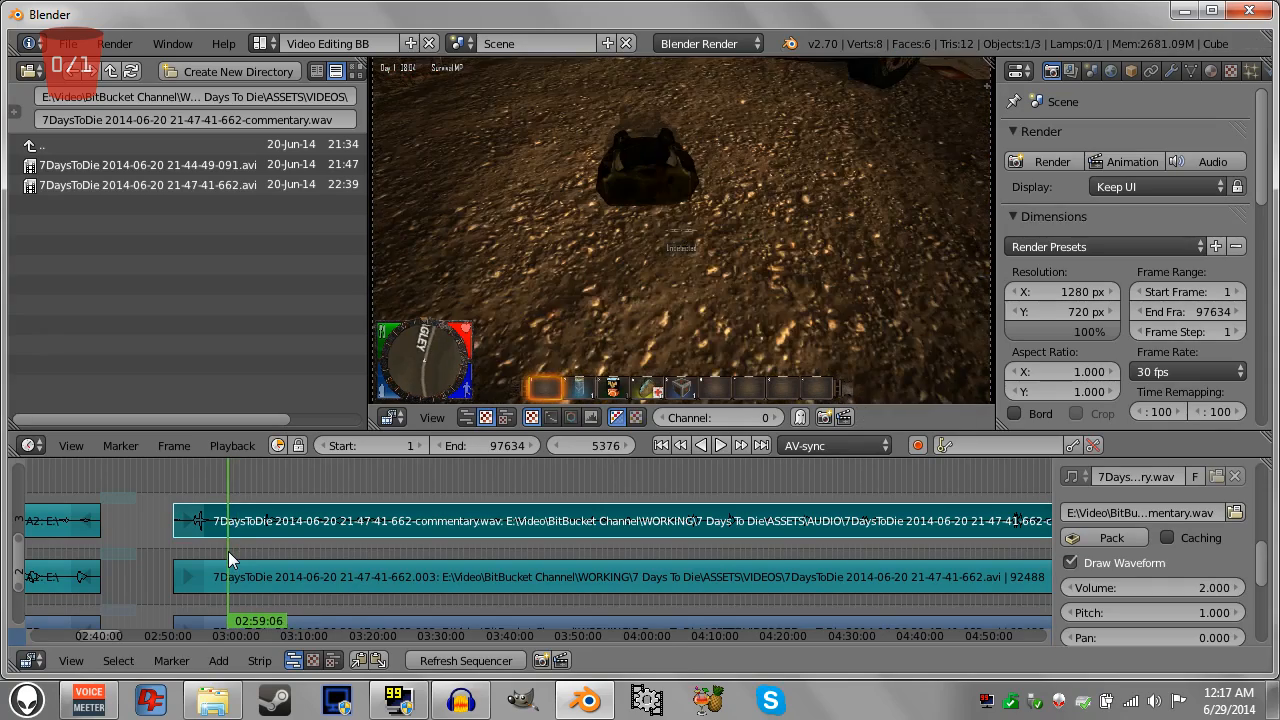
{"action": "key", "text": "Escape"}
{"action": "key", "text": "k"}
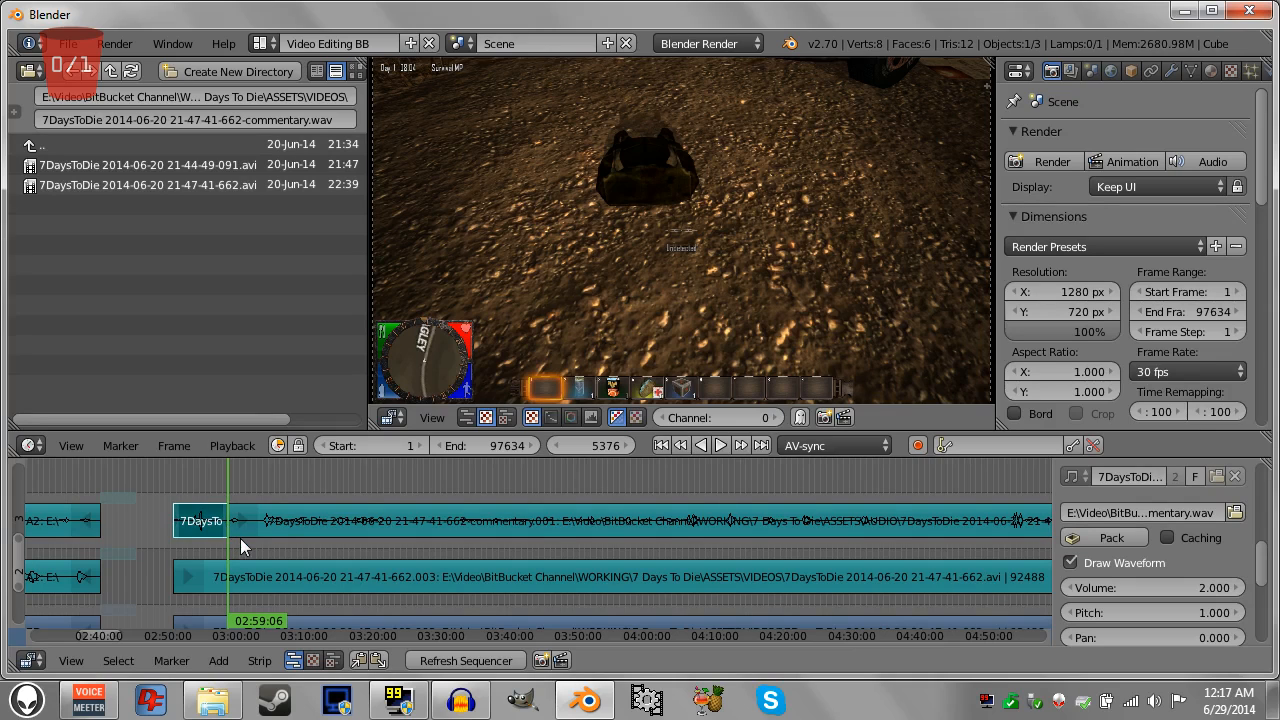
Play on to frame 5459 and soft cut the remaining long commentary strip there.
{"action": "key", "text": "alt+a"}
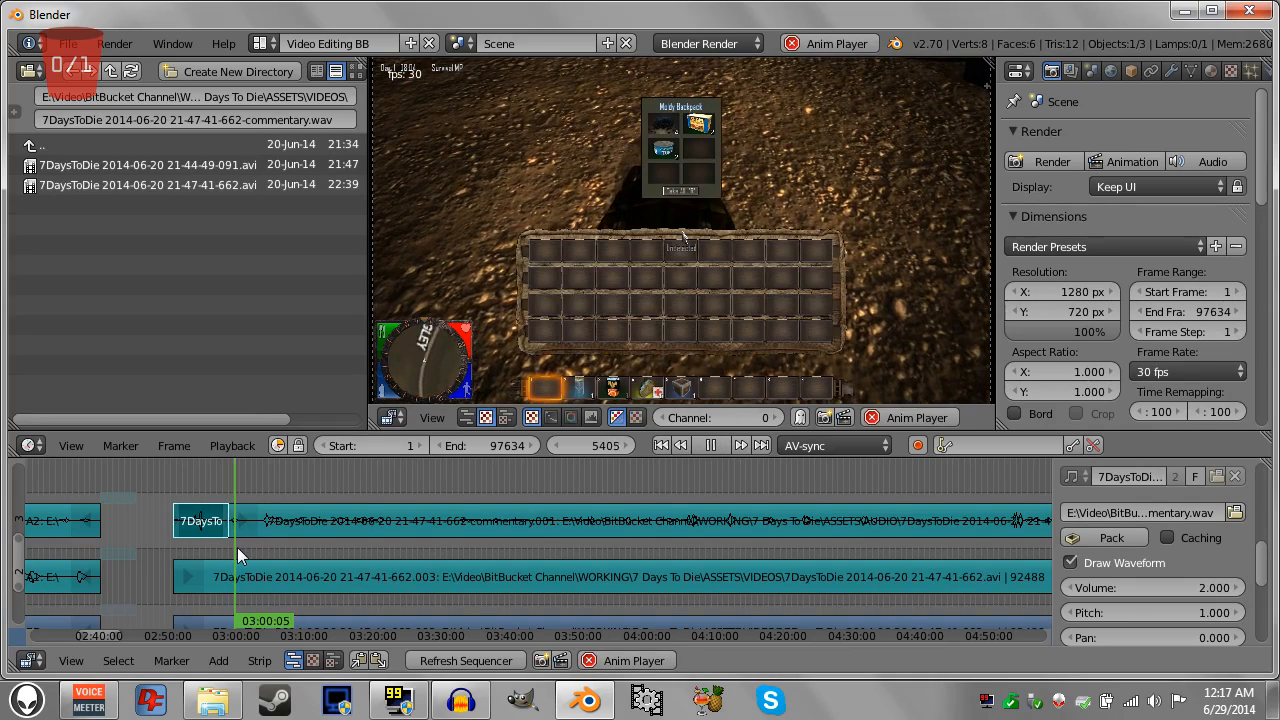
{"action": "key", "text": "alt+a"}
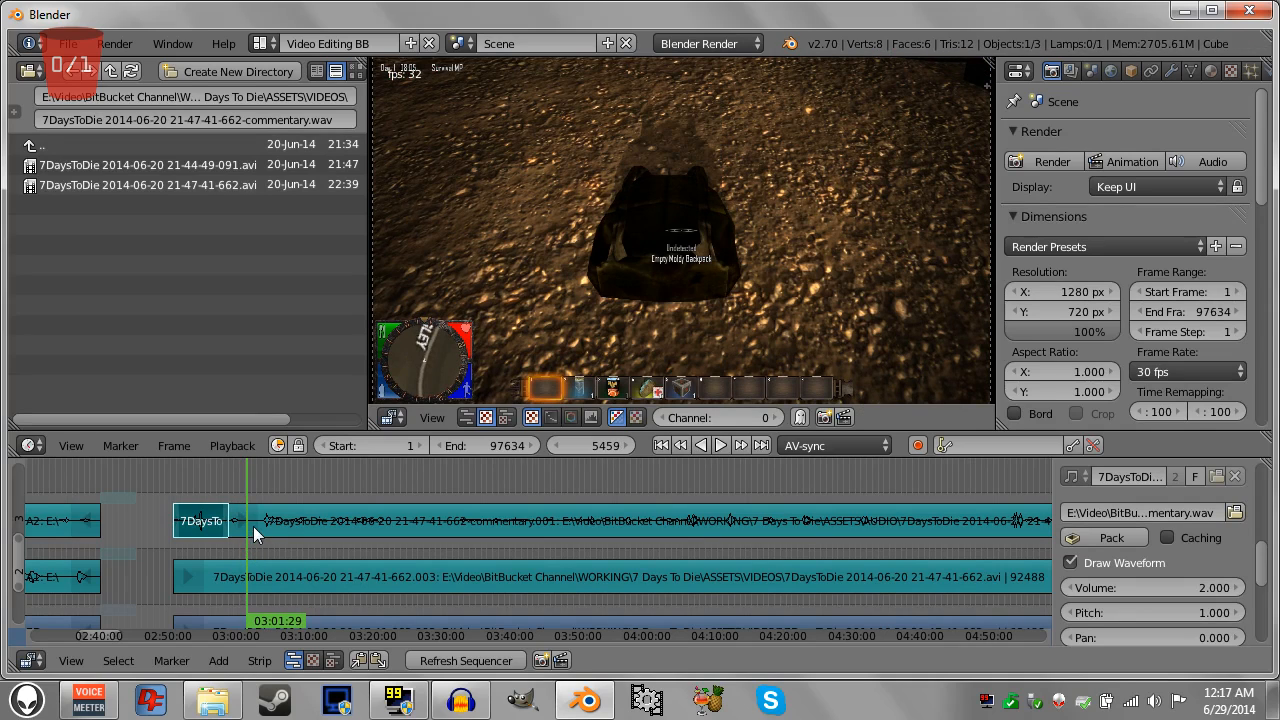
{"action": "right_click", "coordinate": [342, 523]}
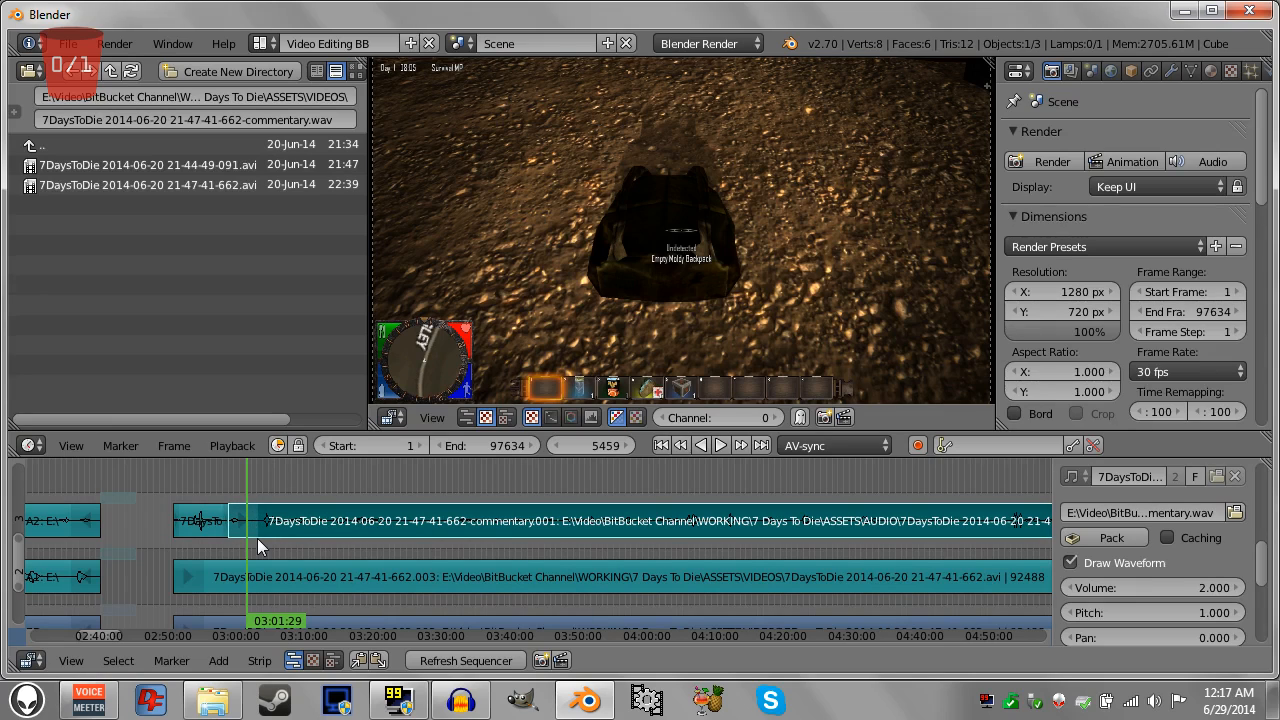
{"action": "key", "text": "k"}
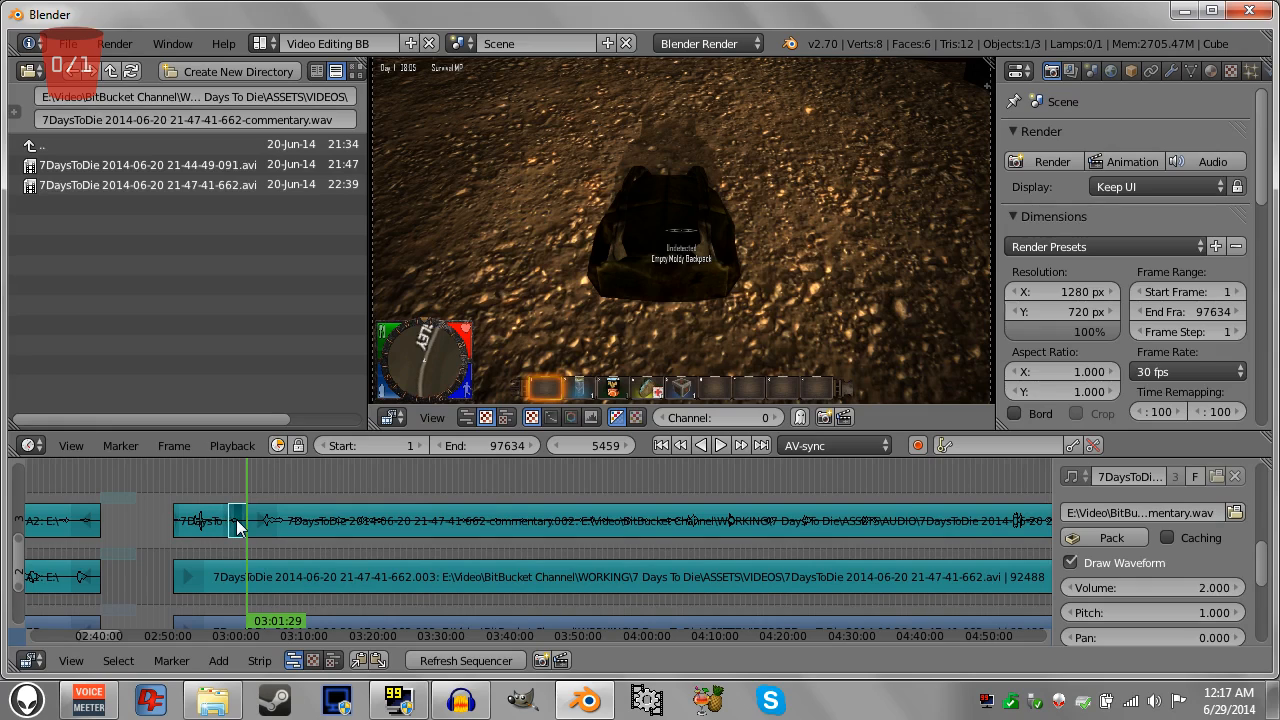
Erase the short commentary strip between frames 5376 and 5459, and play the second clip across the gap to check the cut.
{"action": "key", "text": "x"}
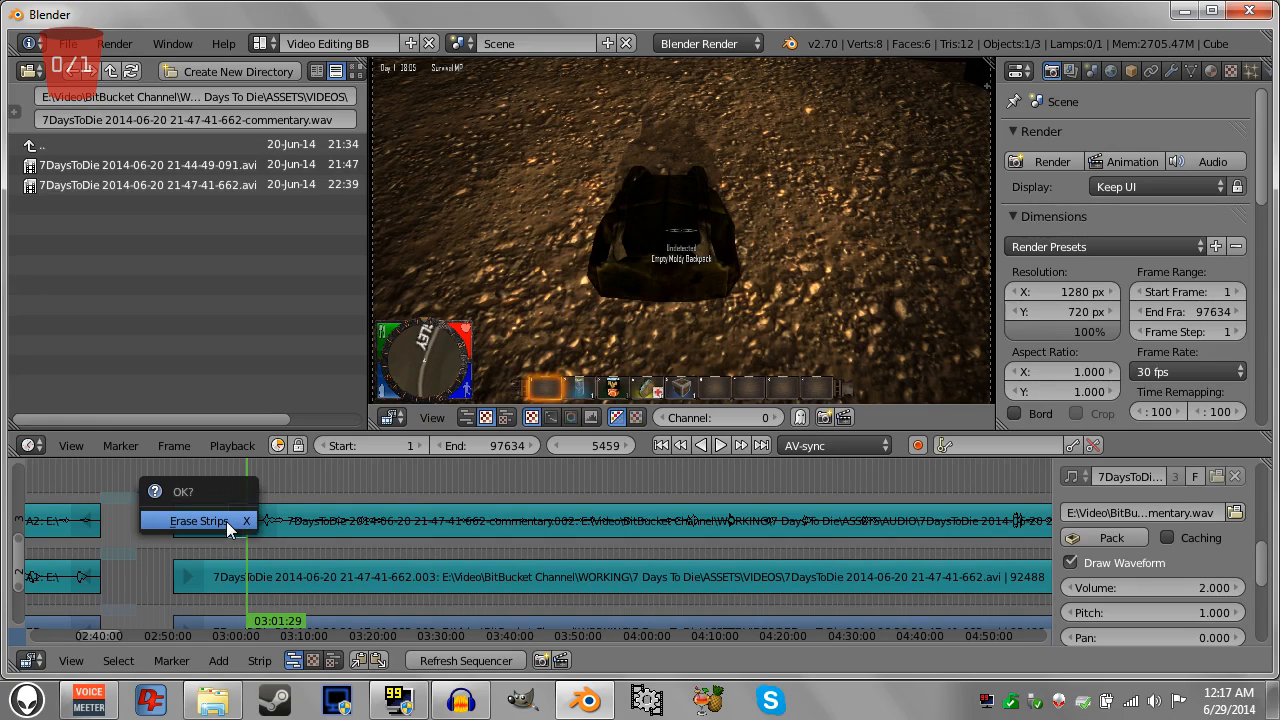
{"action": "left_click", "coordinate": [226, 521]}
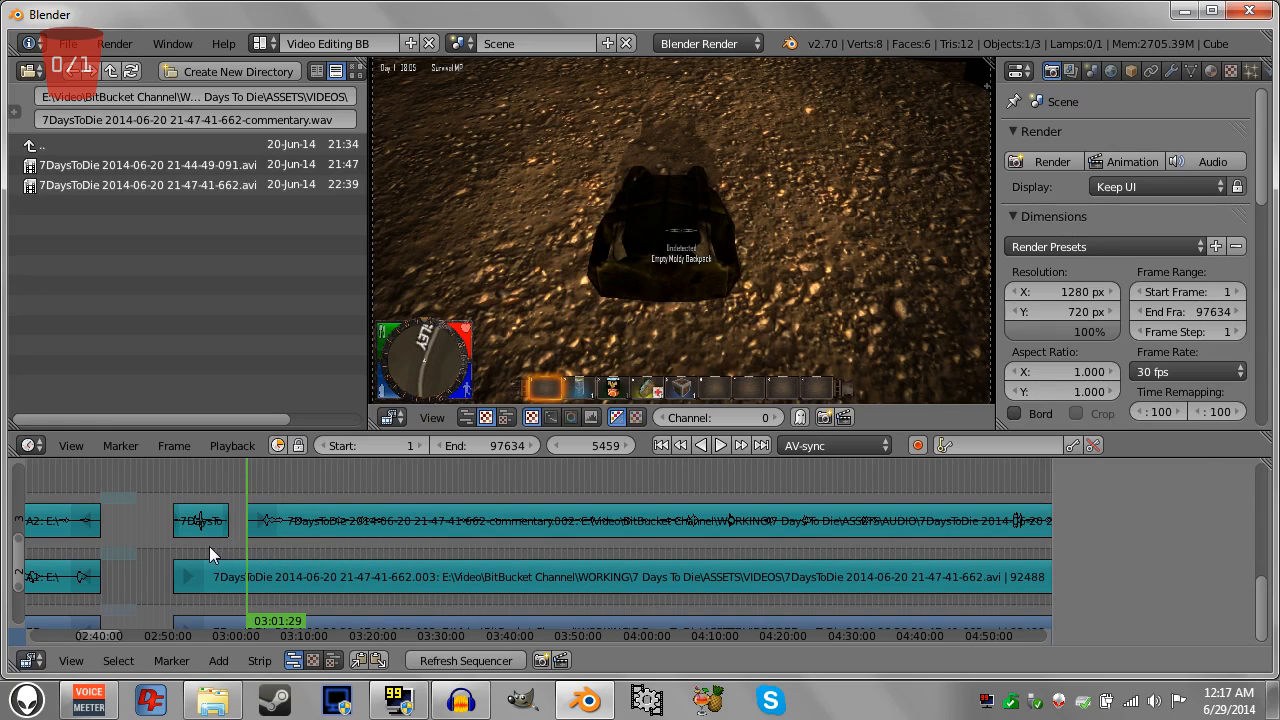
{"action": "left_click", "coordinate": [207, 547]}
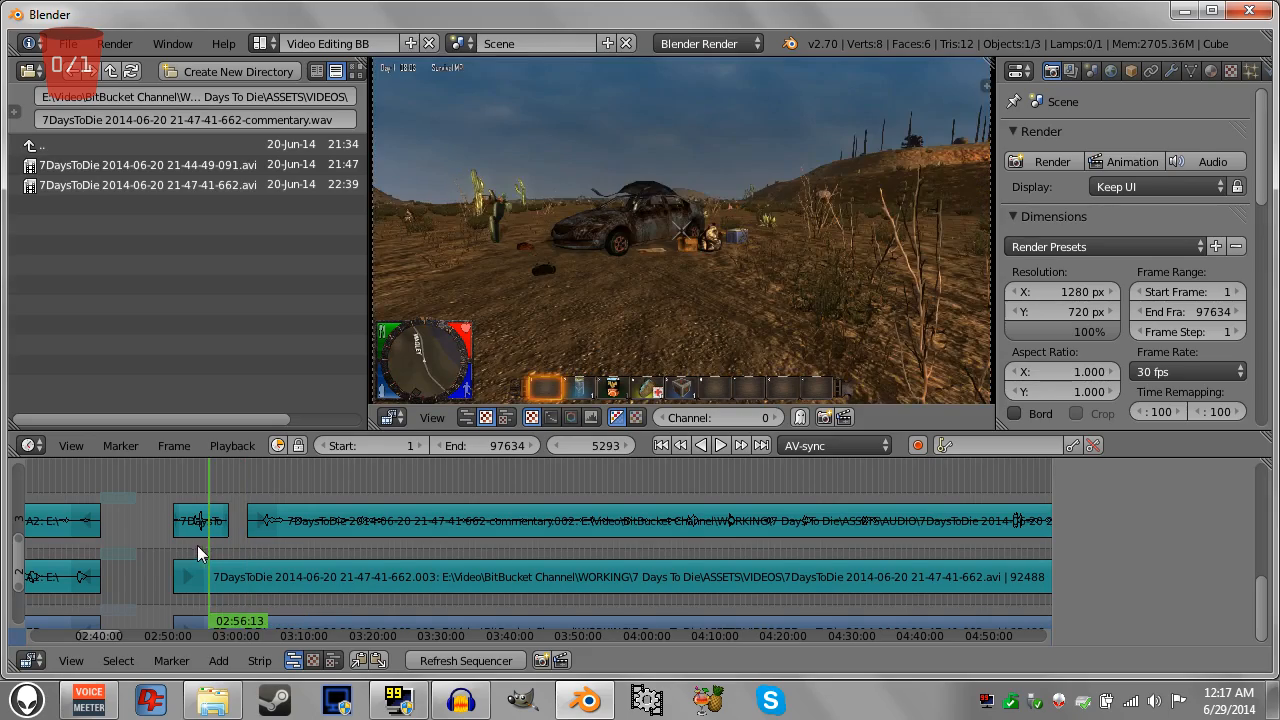
{"action": "left_click", "coordinate": [181, 537]}
{"action": "key", "text": "alt+a"}
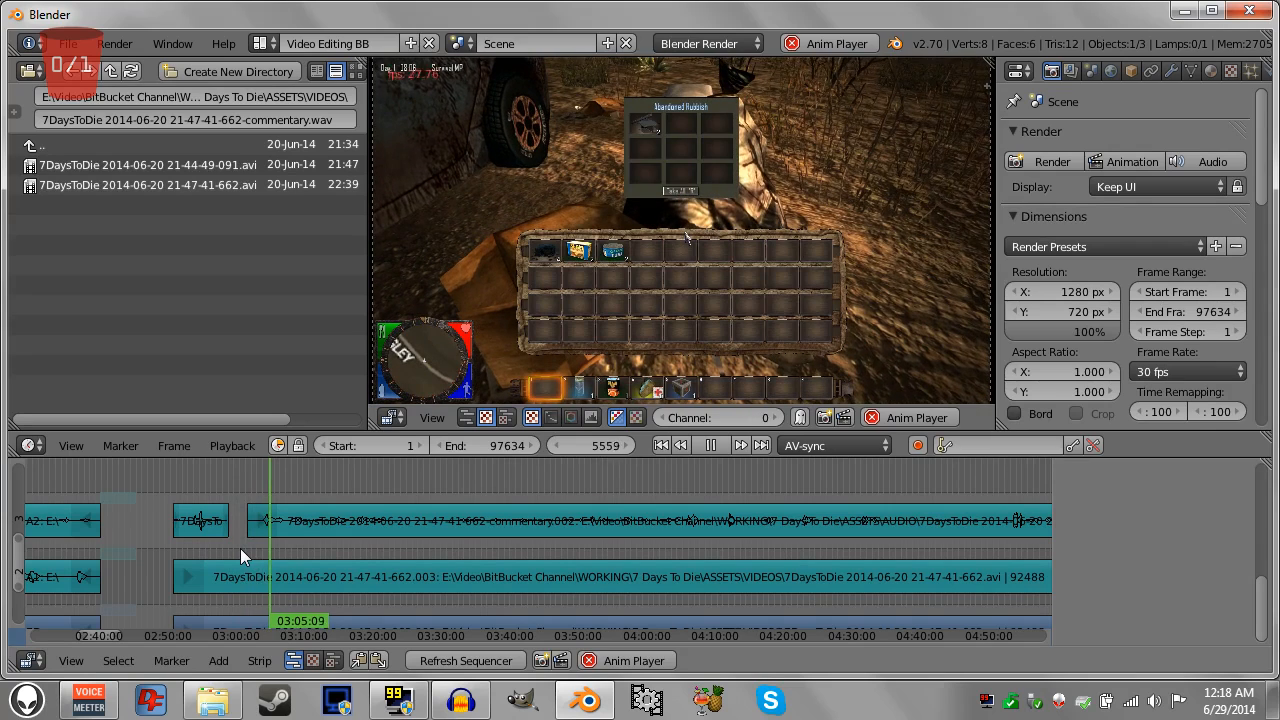
{"action": "key", "text": "alt+a"}
{"action": "middle_click_drag", "start_coordinate": [156, 559], "coordinate": [164, 493]}
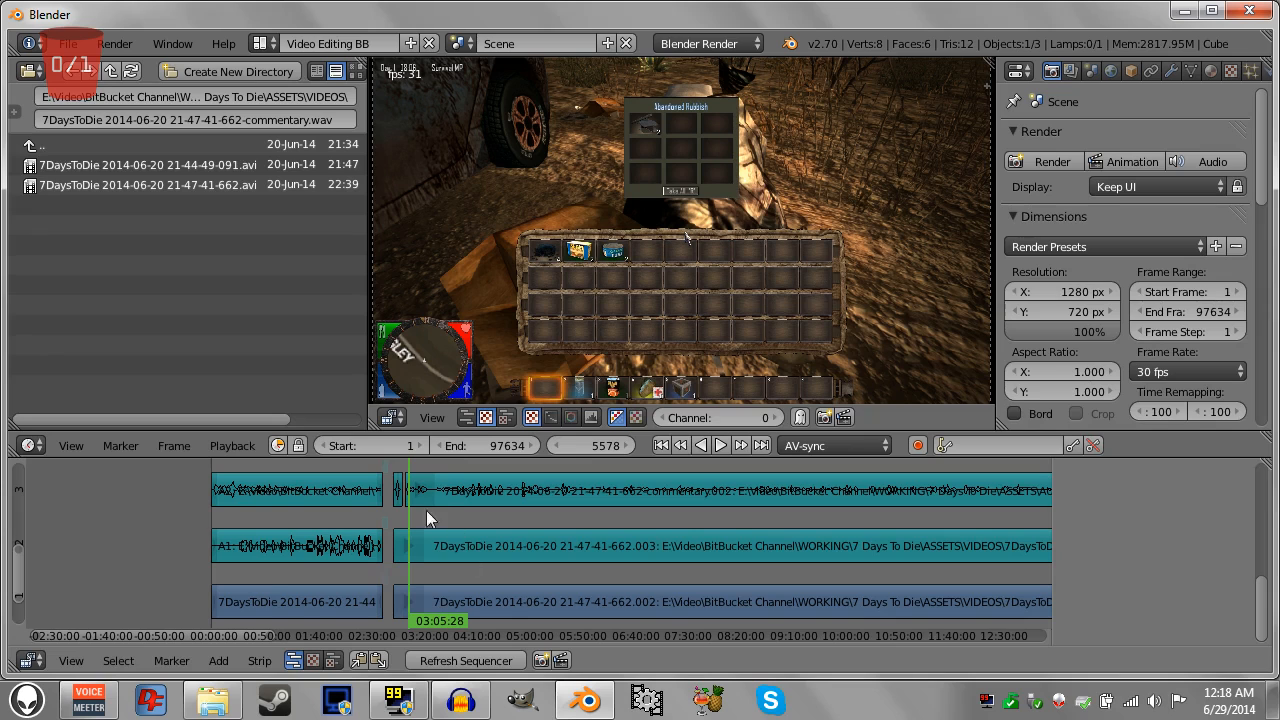
{"action": "scroll", "coordinate": [745, 539], "scroll_direction": "down", "scroll_amount": 10}
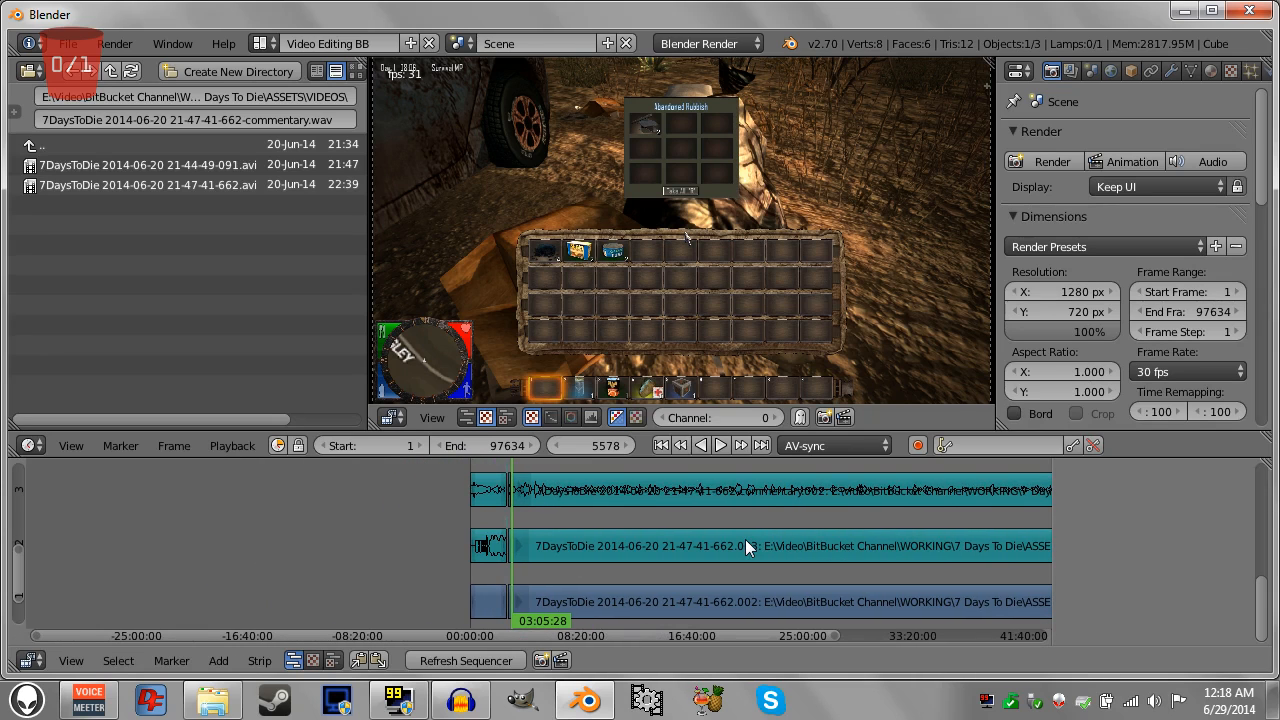
{"action": "scroll", "coordinate": [745, 539], "scroll_direction": "up", "scroll_amount": 10}
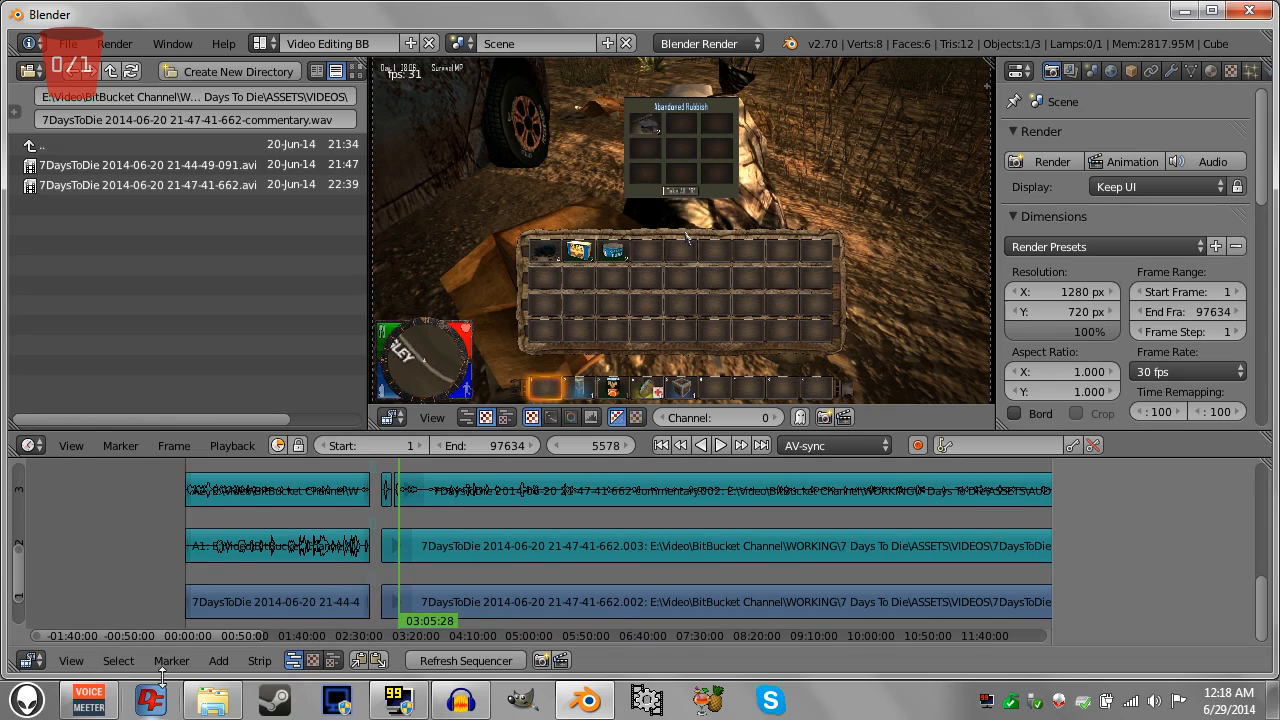
{"action": "left_click", "coordinate": [219, 661]}
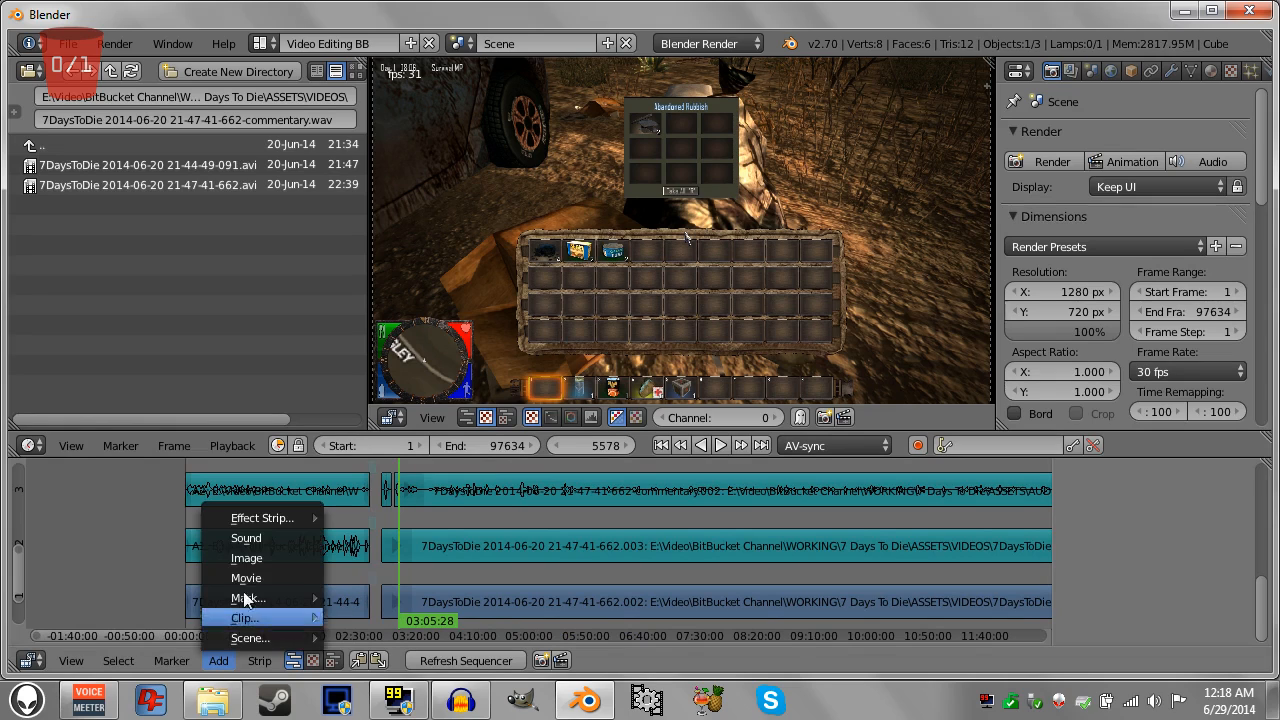
{"action": "mouse_move", "coordinate": [263, 517]}
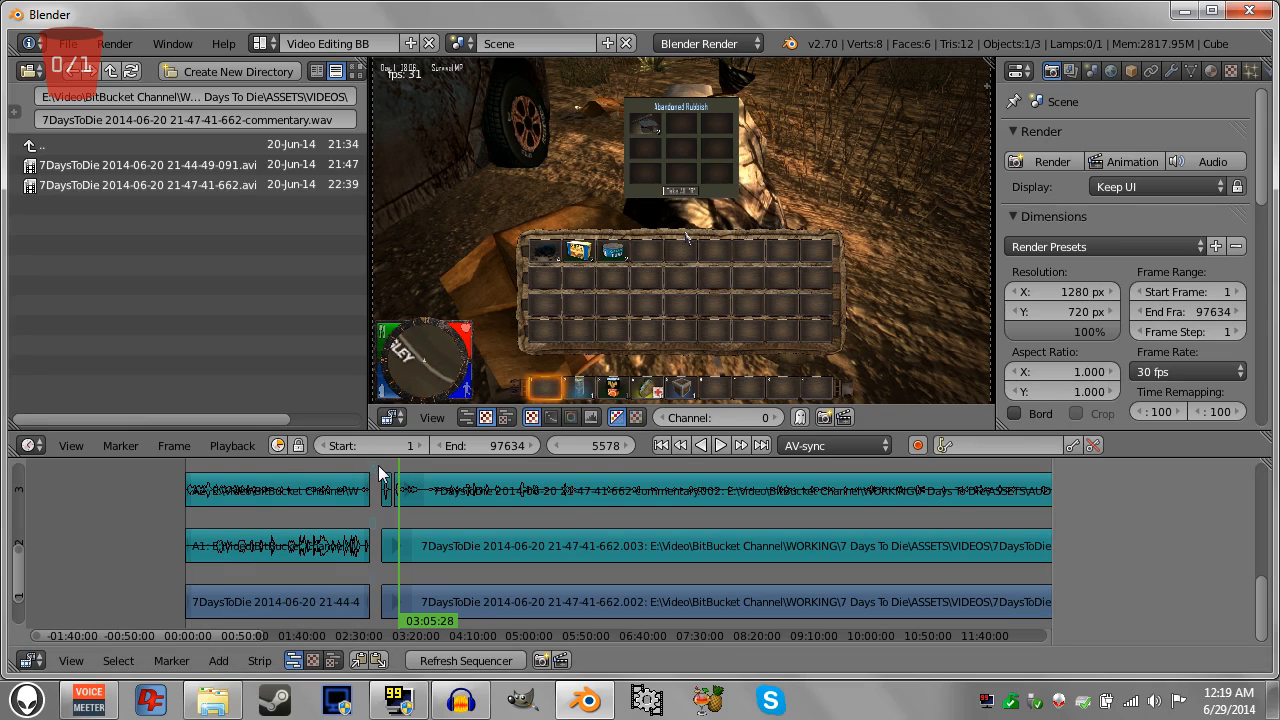
Place the playhead at frame 4991 in the gap between the clips and select all of the second clip's strips in channels 1 to 3.
{"action": "left_click", "coordinate": [380, 473]}
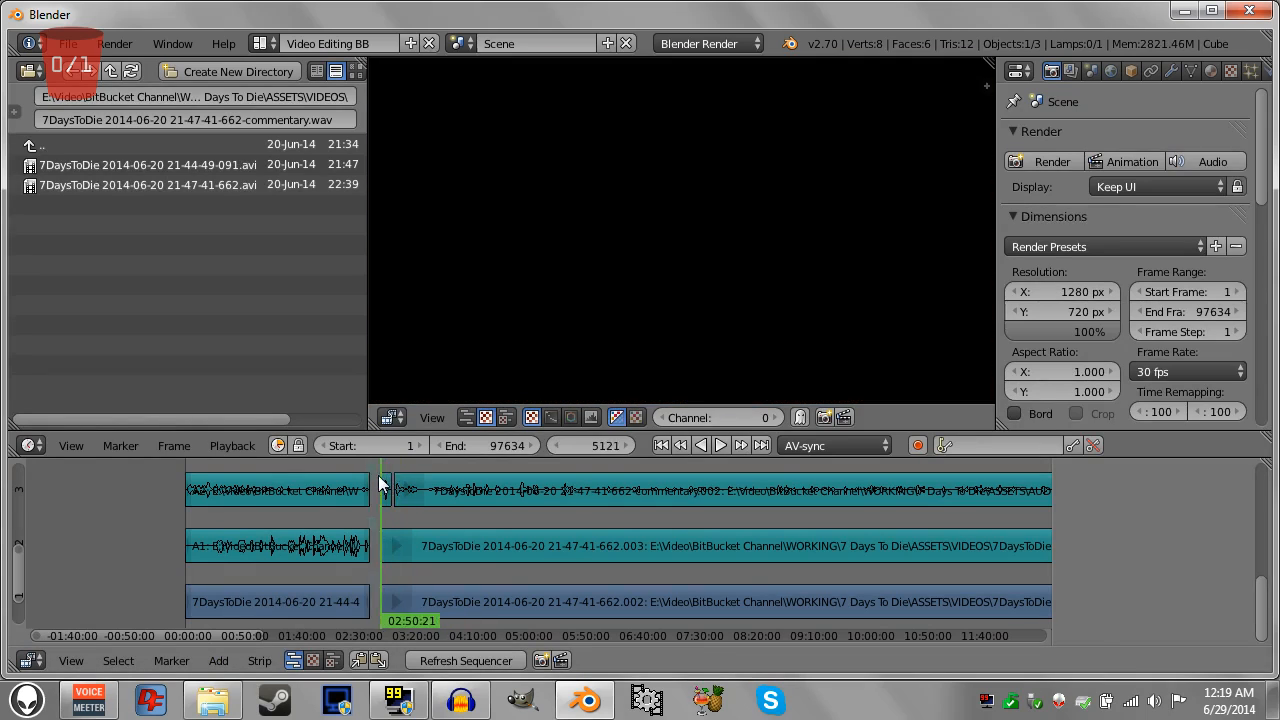
{"action": "left_click_drag", "start_coordinate": [378, 475], "coordinate": [377, 469]}
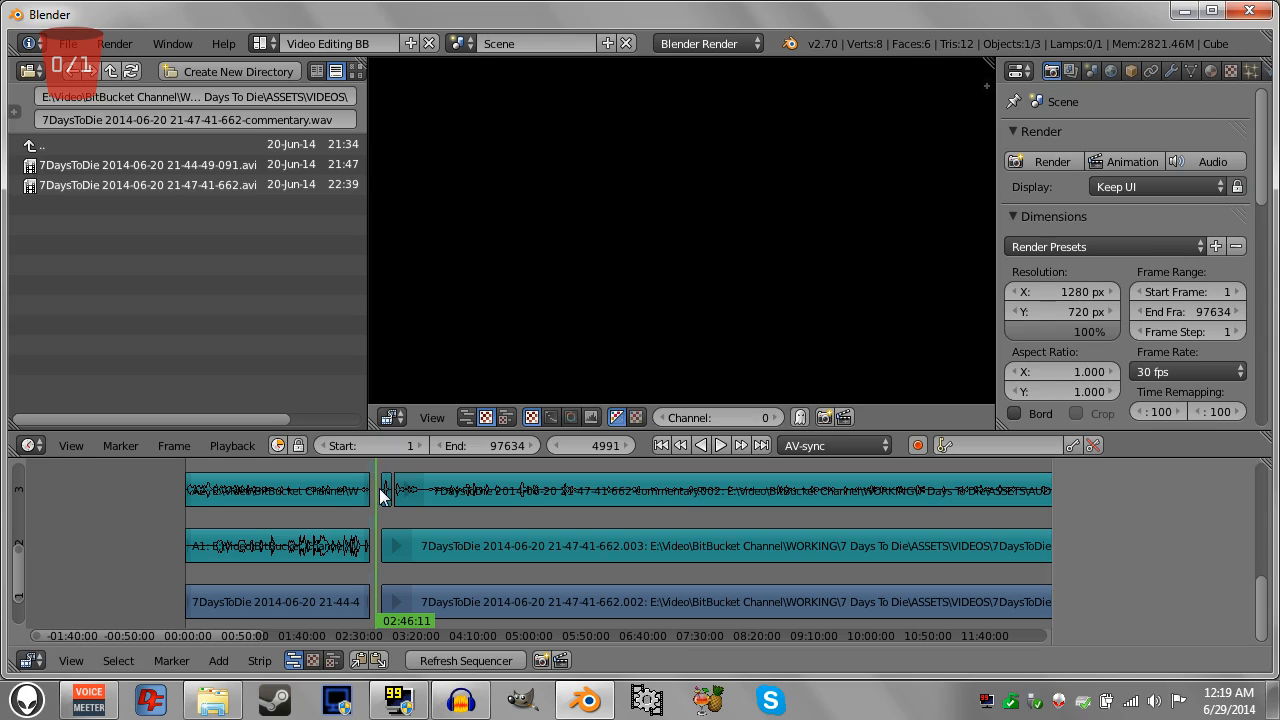
{"action": "key", "text": "b"}
{"action": "mouse_move", "coordinate": [377, 462]}
{"action": "left_mouse_down"}
{"action": "mouse_move", "coordinate": [422, 518]}
{"action": "mouse_move", "coordinate": [461, 613]}
{"action": "mouse_move", "coordinate": [488, 563]}
{"action": "left_mouse_up"}
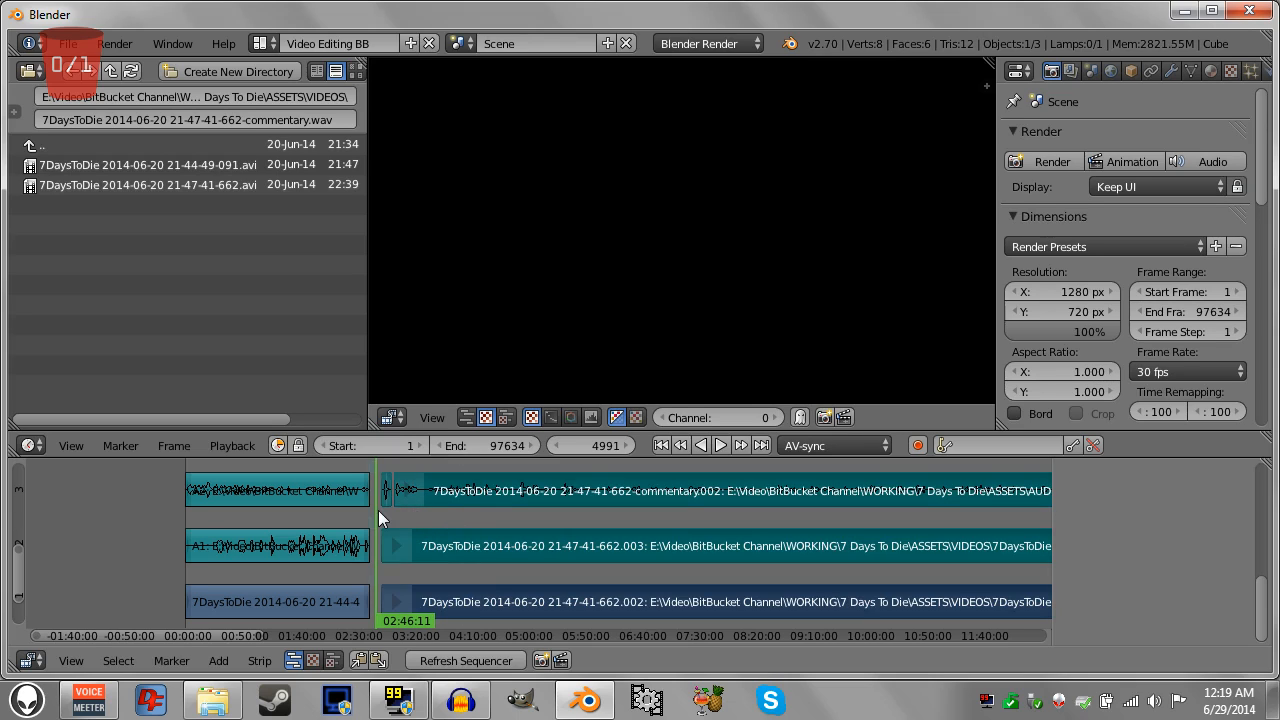
{"action": "left_click_drag", "start_coordinate": [18, 575], "coordinate": [35, 536]}
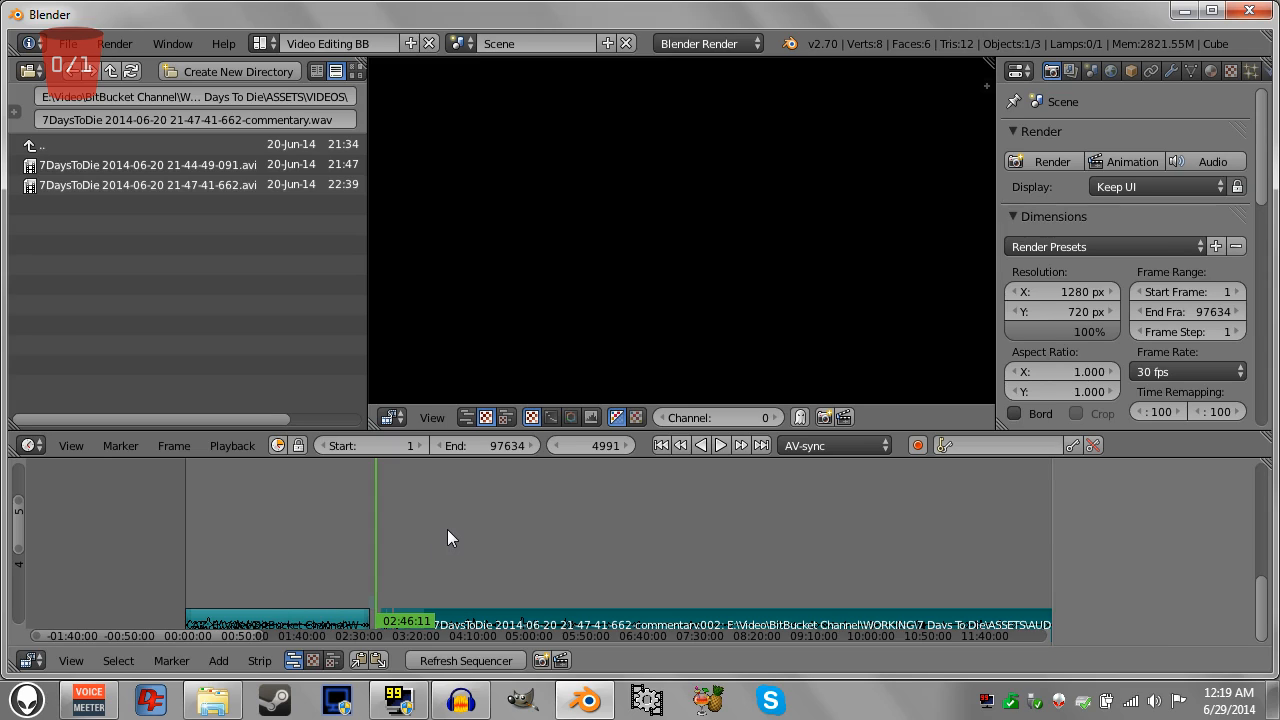
Move the second recording's video and audio strips to start at frame 4380, in channels above the first recording's overlapping end.
{"action": "key", "text": "g"}
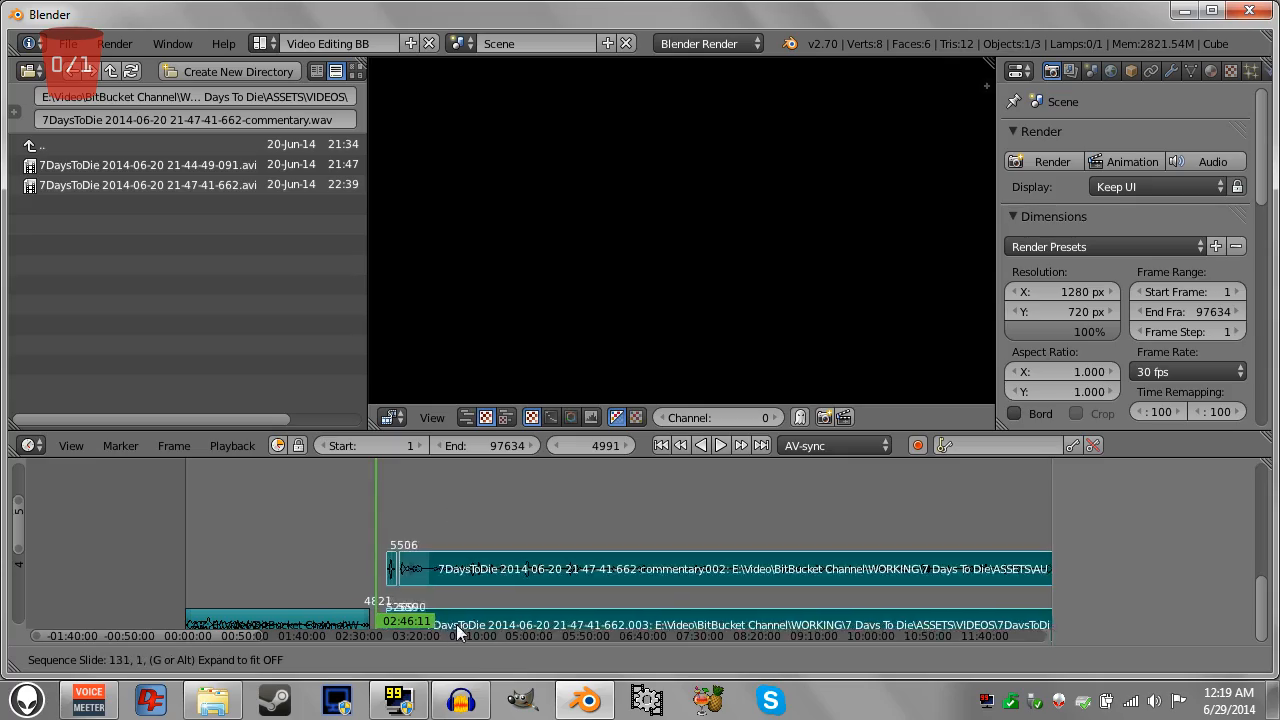
{"action": "mouse_move", "coordinate": [423, 521]}
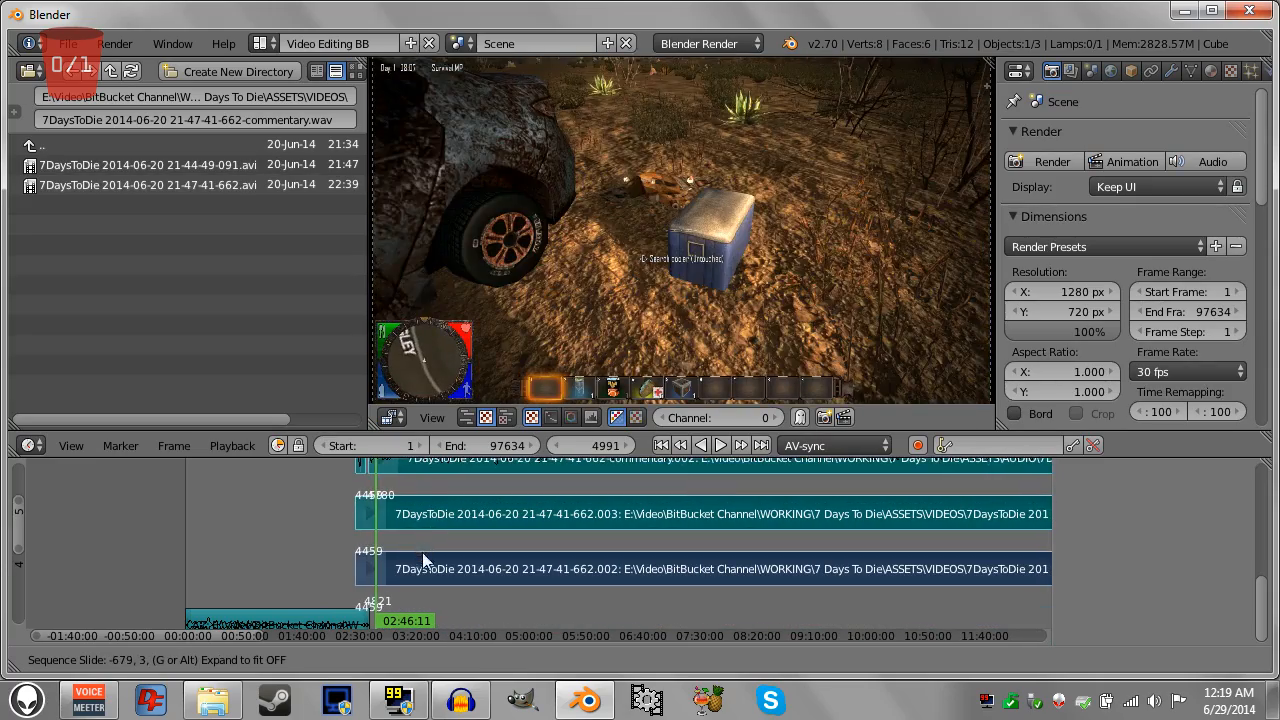
{"action": "mouse_move", "coordinate": [419, 581]}
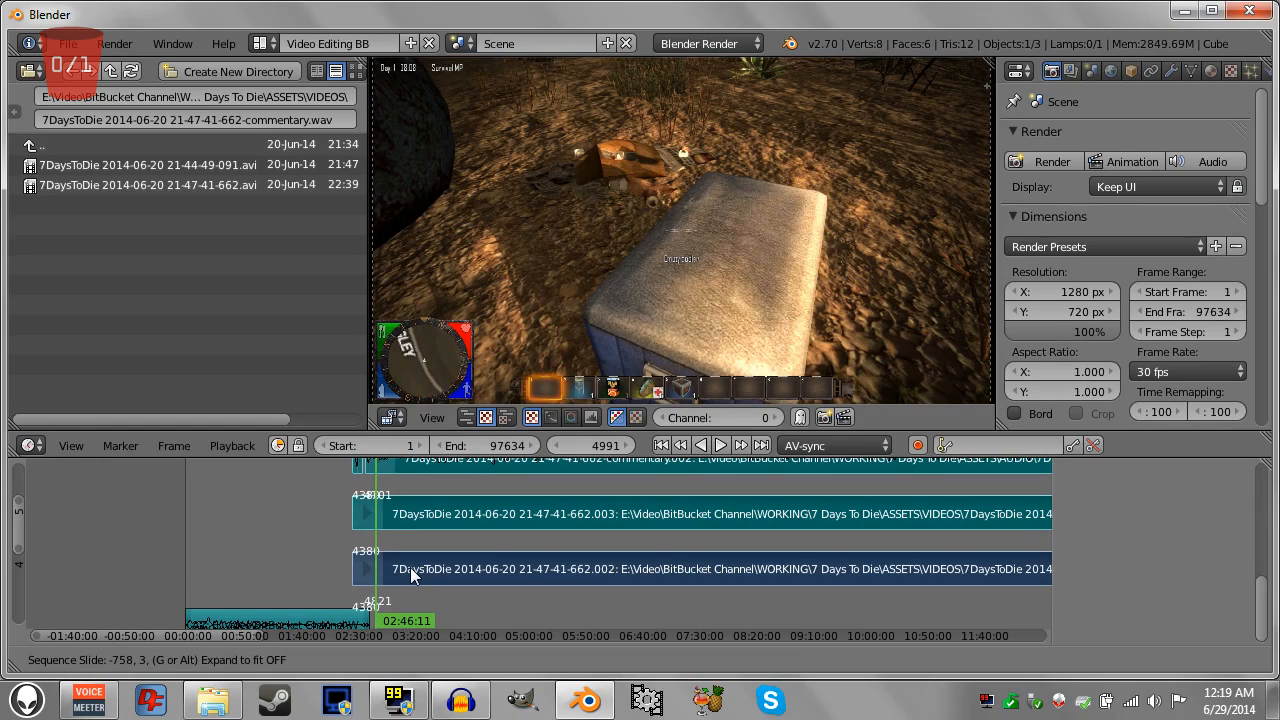
{"action": "left_click", "coordinate": [410, 573]}
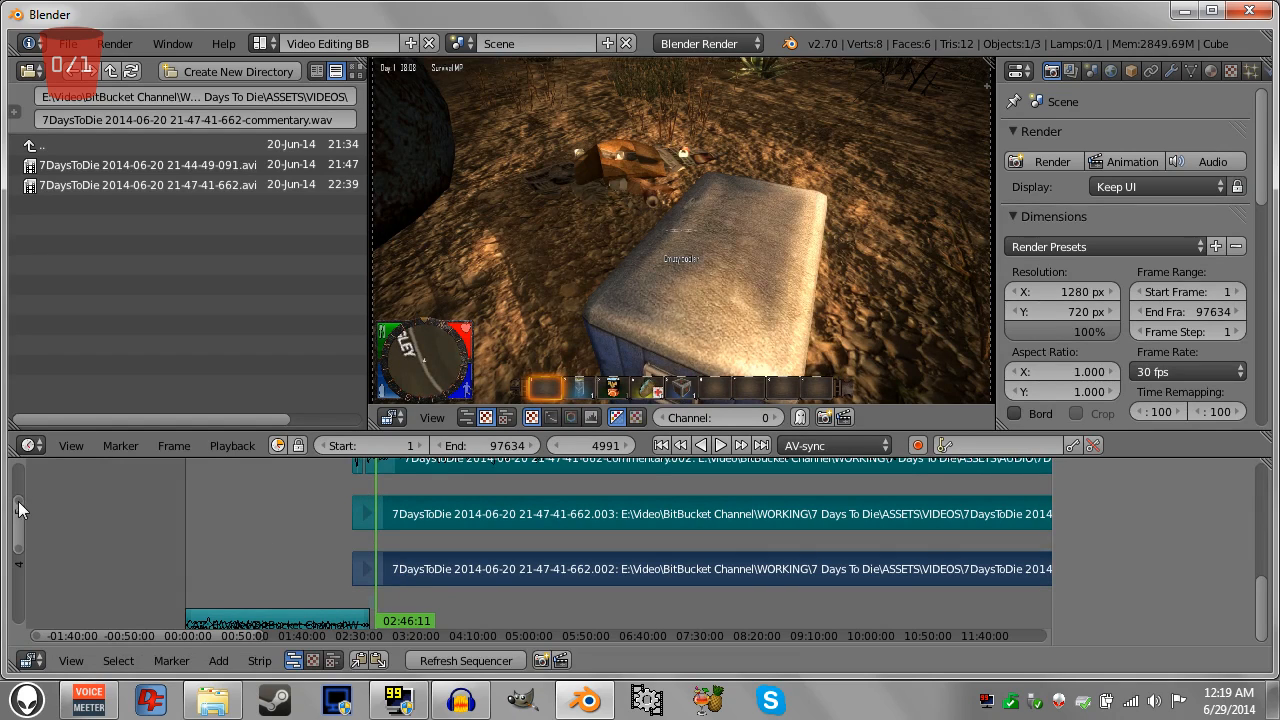
Scrub through the first recording to frame 4076 and play back the run-up to the overlap.
{"action": "left_click_drag", "start_coordinate": [18, 509], "coordinate": [22, 474]}
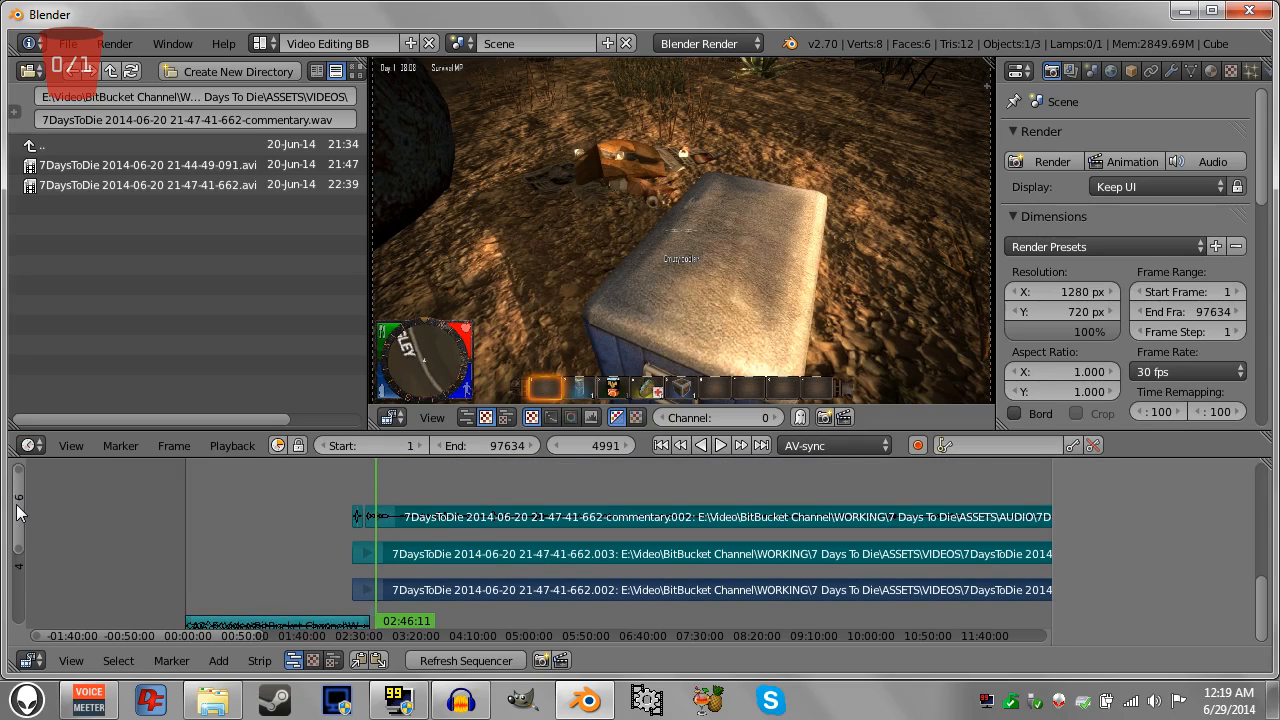
{"action": "scroll", "coordinate": [18, 512], "scroll_direction": "down", "scroll_amount": 3}
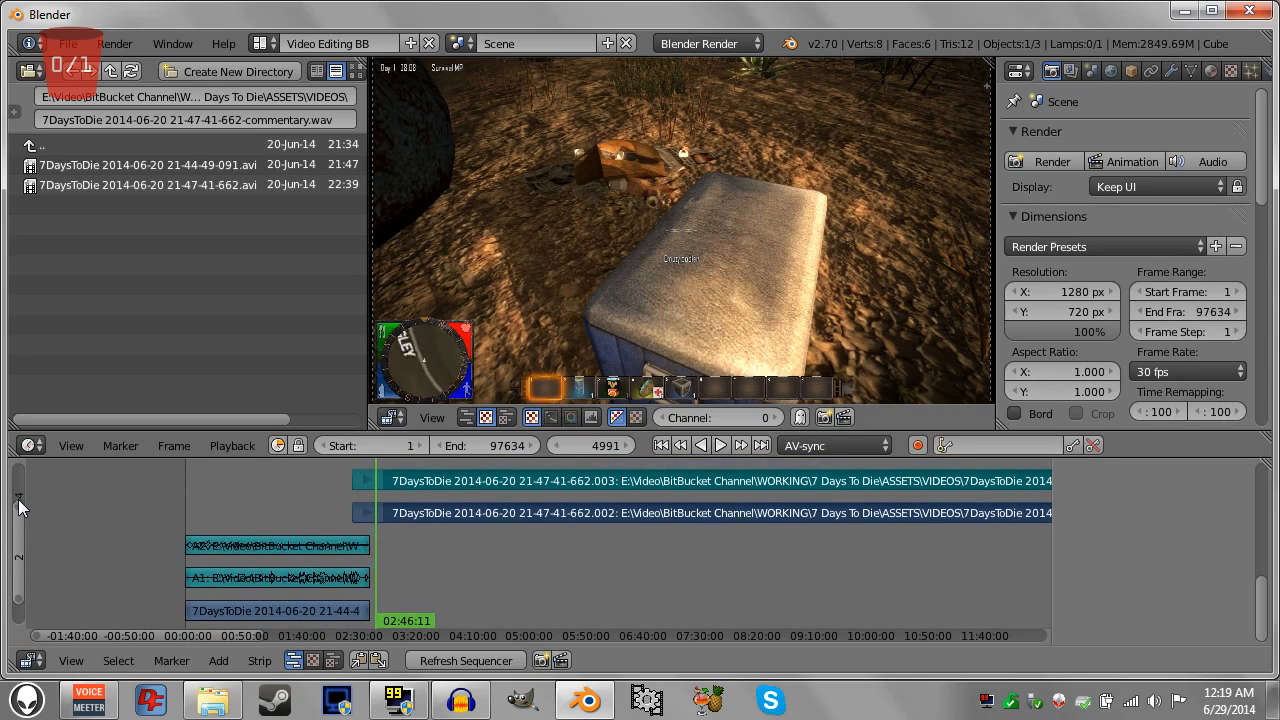
{"action": "scroll", "coordinate": [20, 540], "scroll_direction": "up", "scroll_amount": 2}
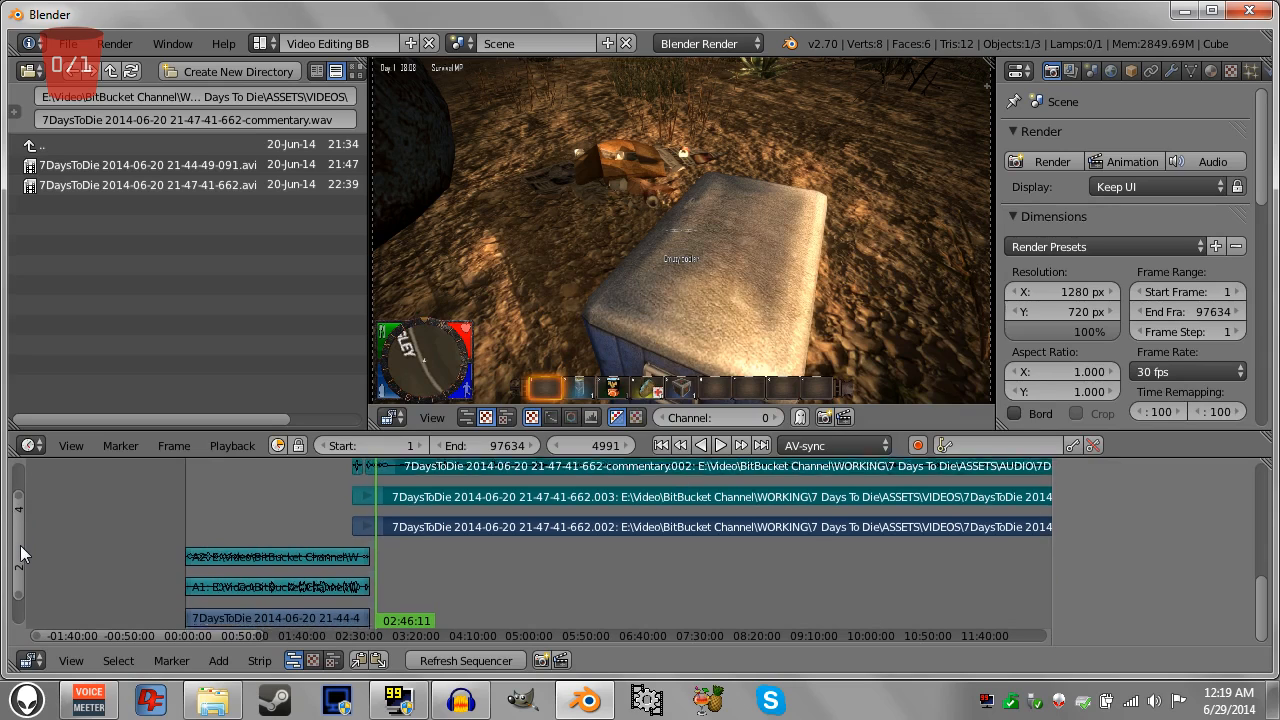
{"action": "scroll", "coordinate": [20, 545], "scroll_direction": "down", "scroll_amount": 1}
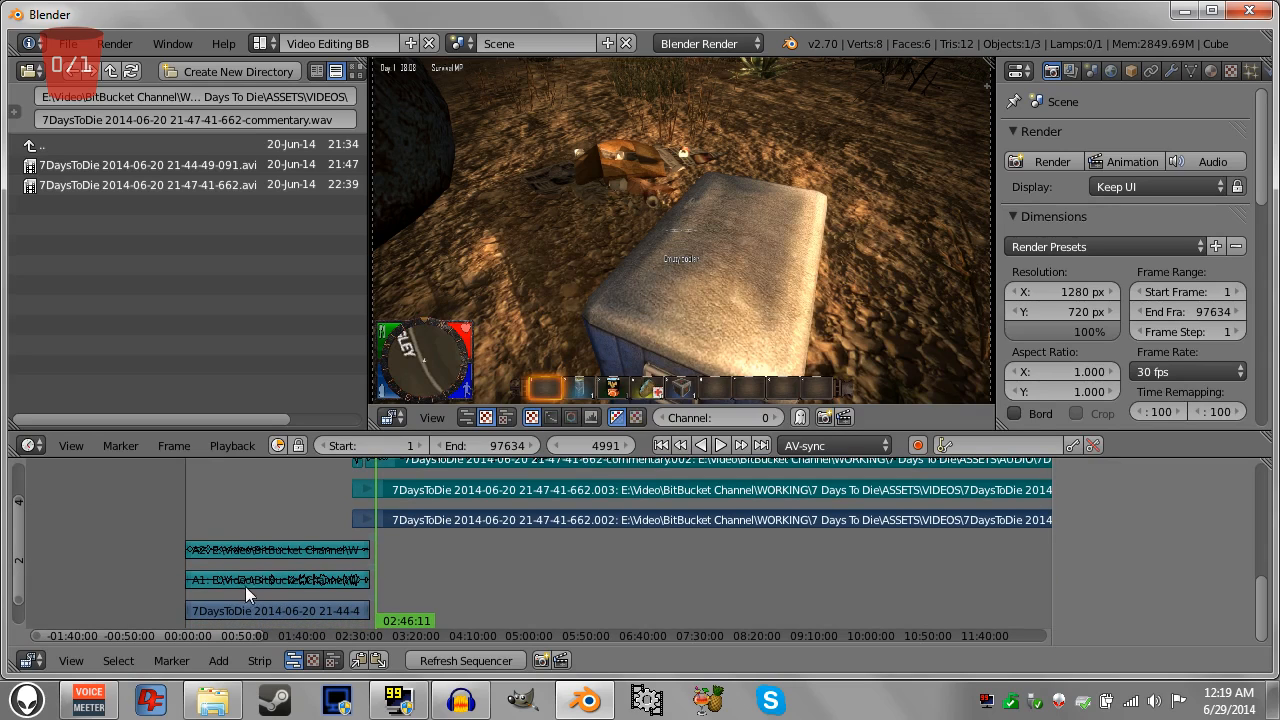
{"action": "left_click", "coordinate": [287, 514]}
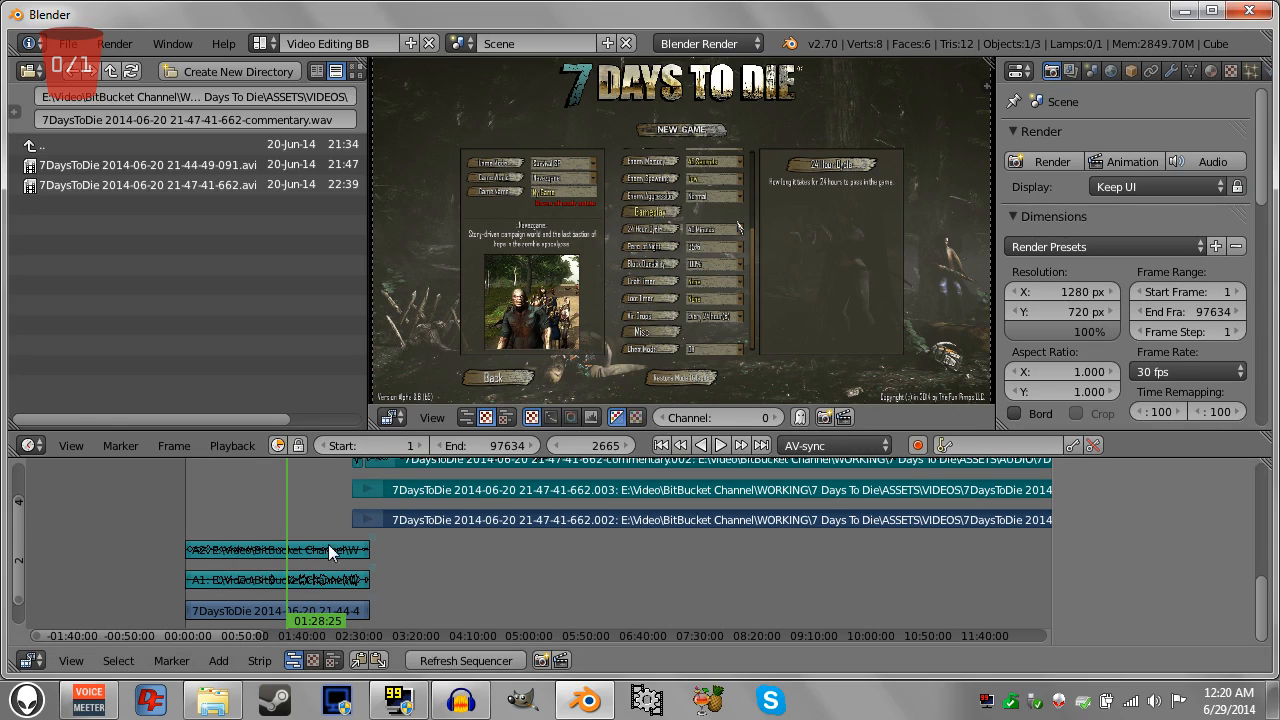
{"action": "left_click_drag", "start_coordinate": [313, 516], "coordinate": [345, 520]}
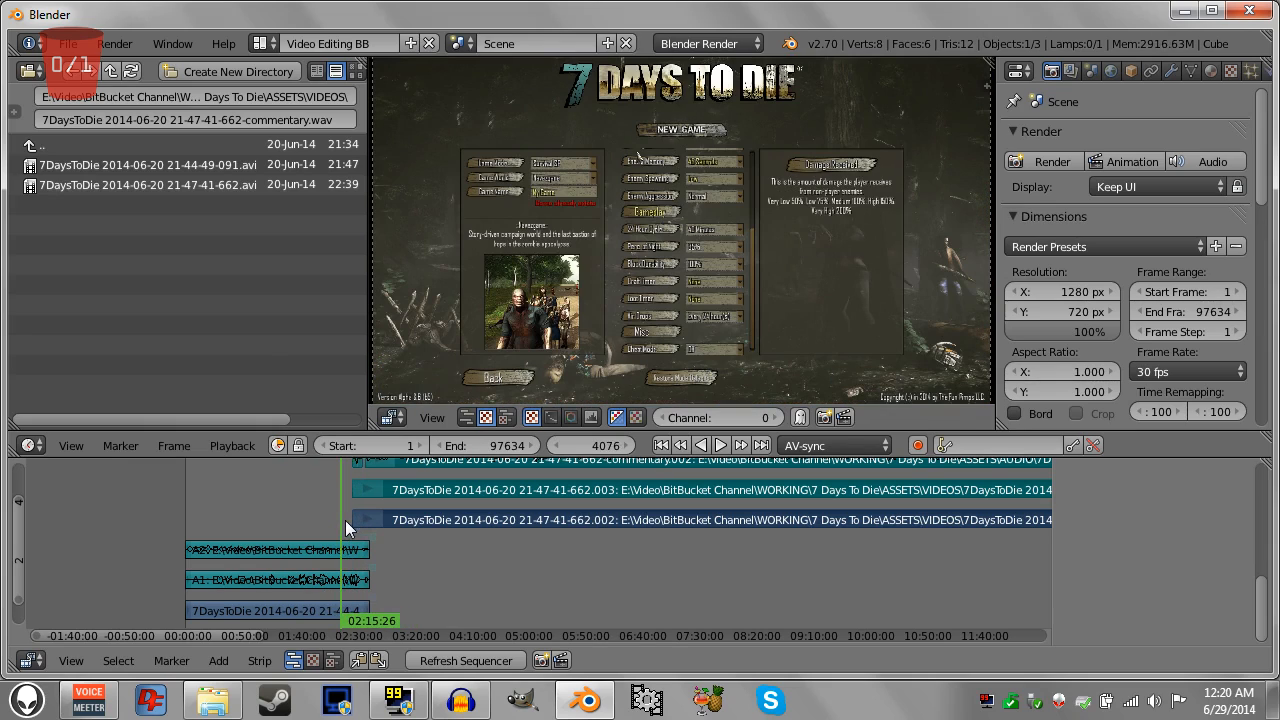
{"action": "key", "text": "alt+a"}
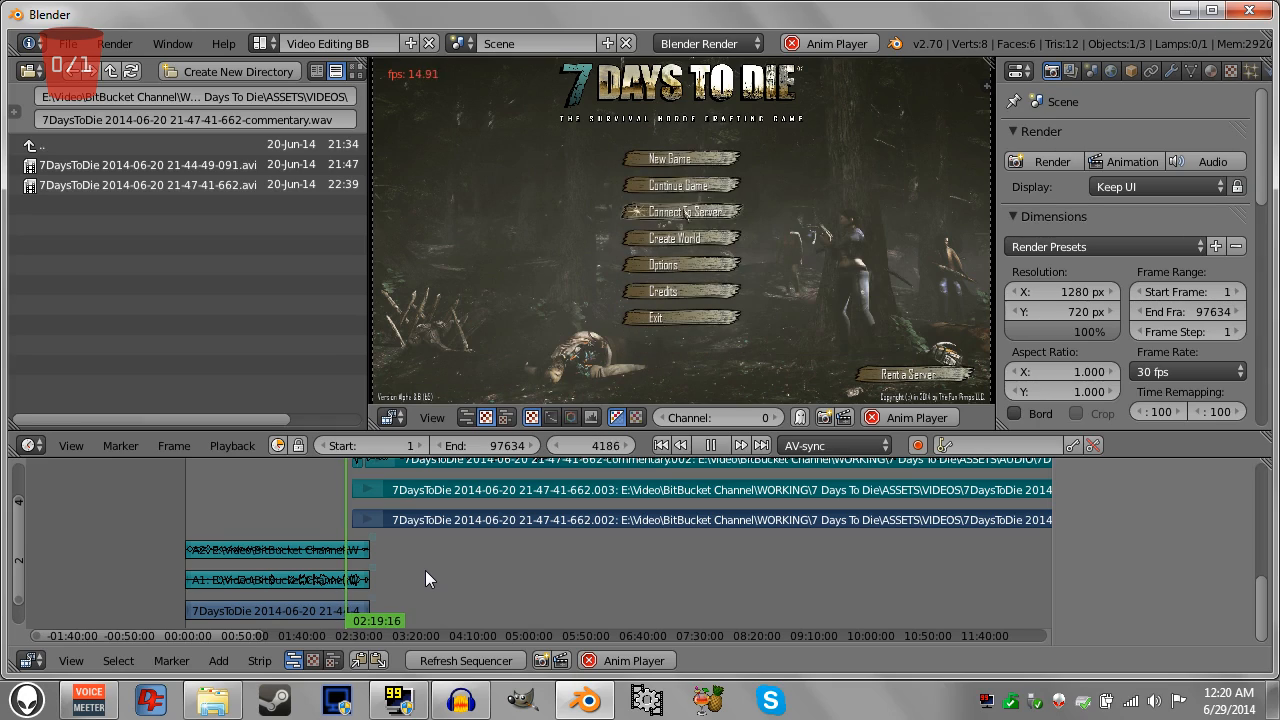
{"action": "scroll", "coordinate": [387, 553], "scroll_direction": "up", "scroll_amount": 8}
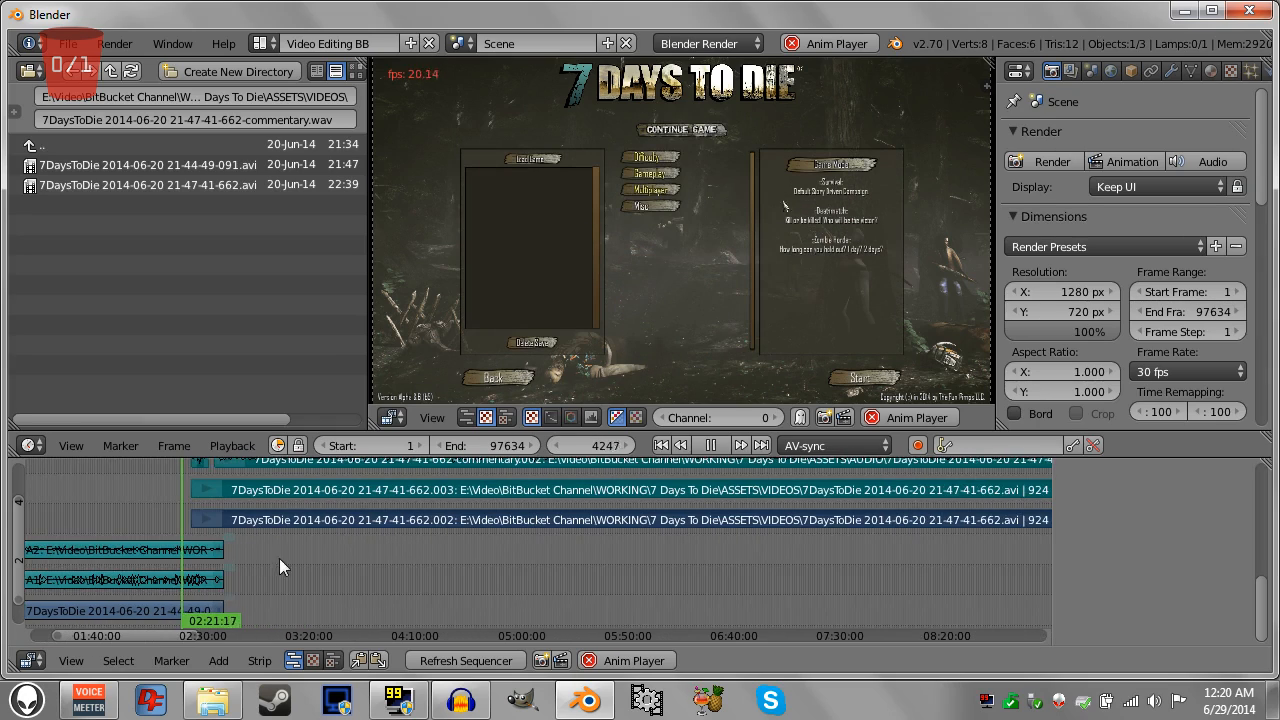
{"action": "middle_click_drag", "start_coordinate": [220, 558], "coordinate": [774, 573]}
{"action": "key", "text": "alt+a"}
Play the sequence from frame 4333 across the start of the second recording to check the hard cut in the overlap.
{"action": "scroll", "coordinate": [366, 533], "scroll_direction": "up", "scroll_amount": 13}
{"action": "scroll", "coordinate": [489, 575], "scroll_direction": "up", "scroll_amount": 6}
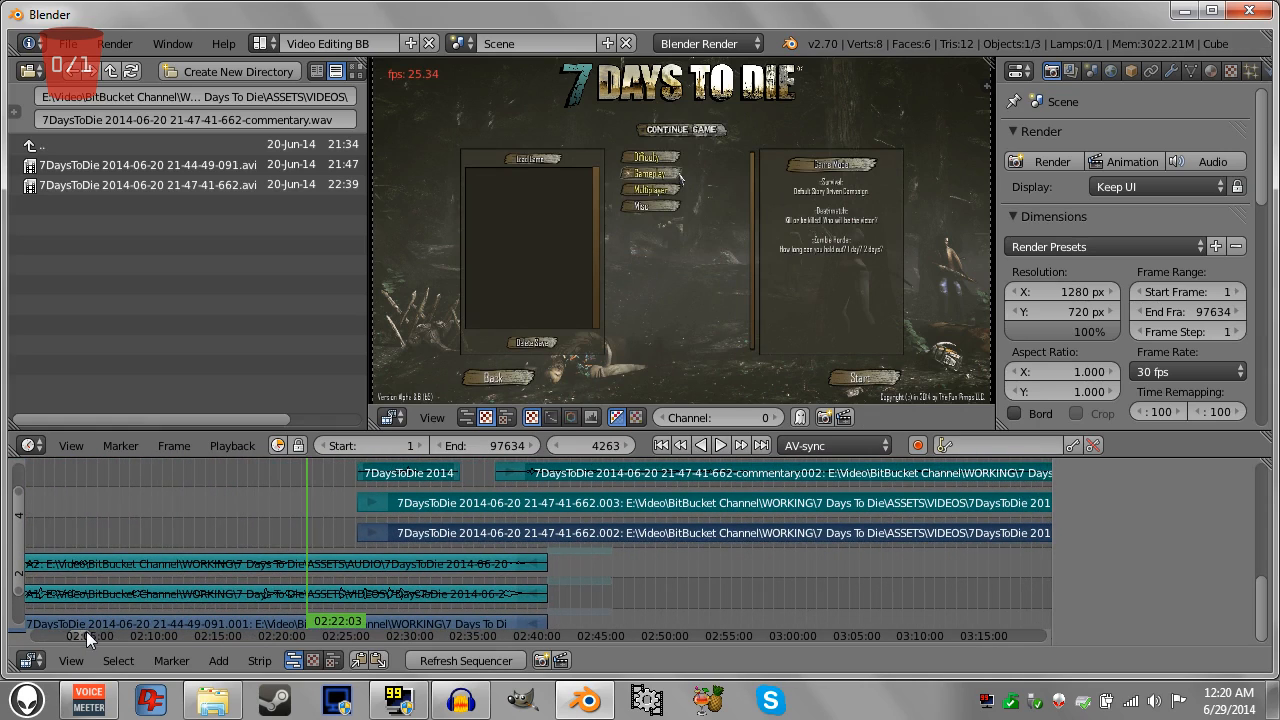
{"action": "scroll", "coordinate": [86, 634], "scroll_direction": "up", "scroll_amount": 4}
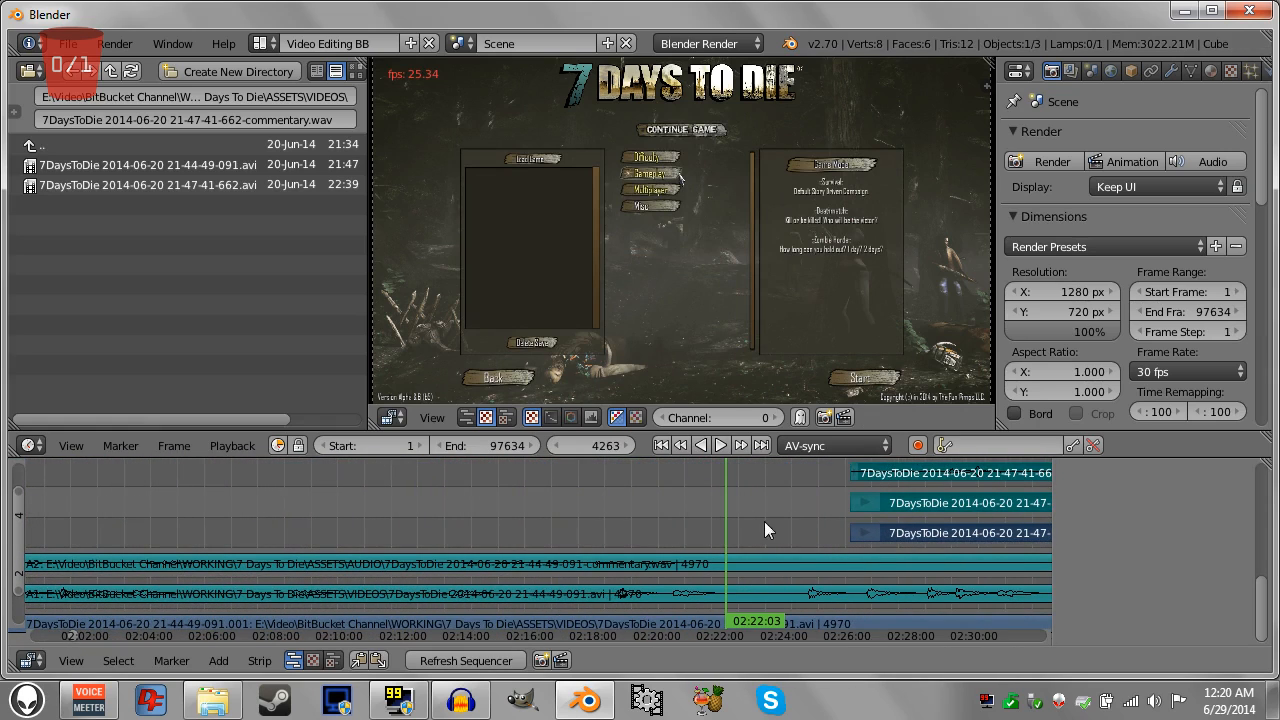
{"action": "left_click", "coordinate": [801, 526]}
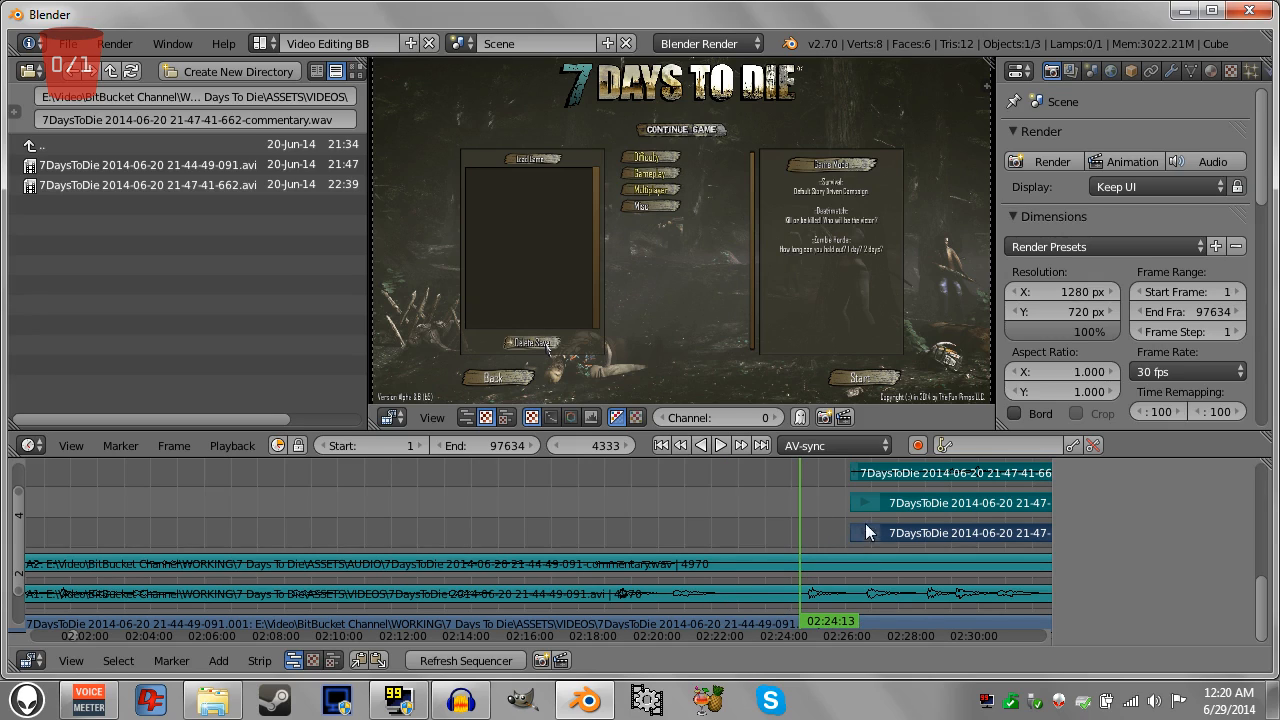
{"action": "middle_click_drag", "start_coordinate": [745, 520], "coordinate": [464, 504]}
{"action": "key", "text": "alt+a"}
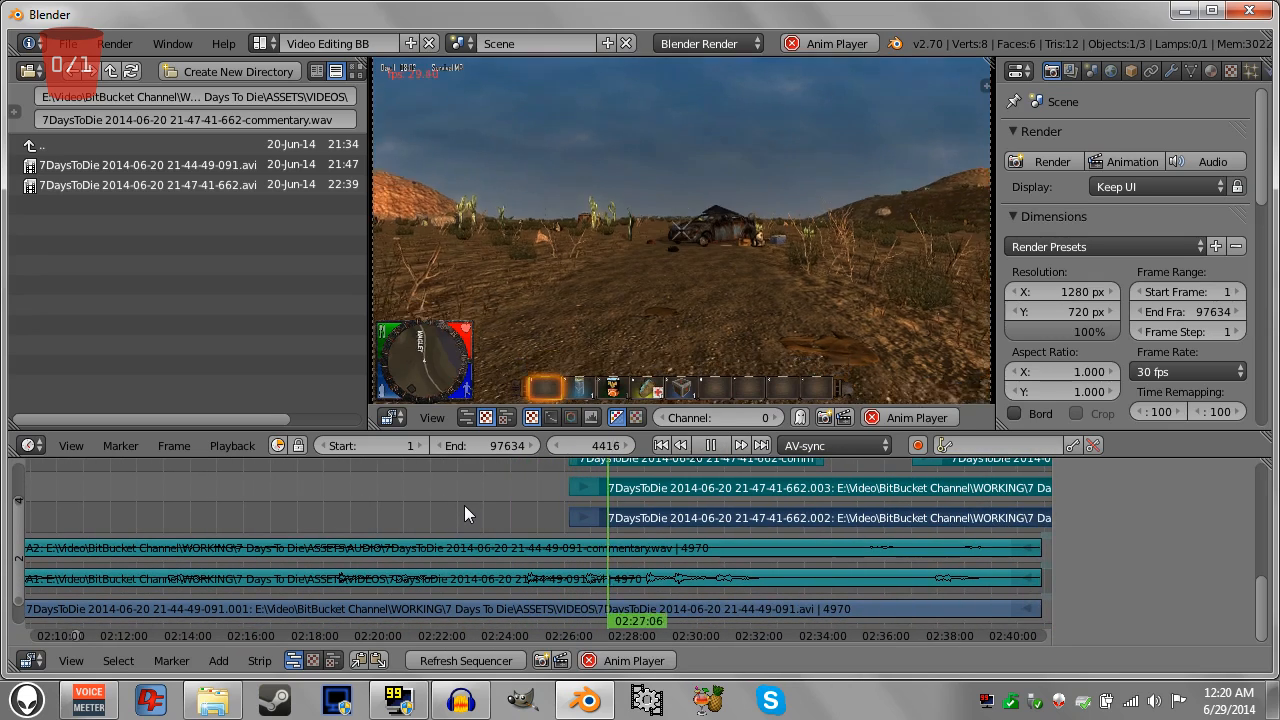
{"action": "key", "text": "alt+a"}
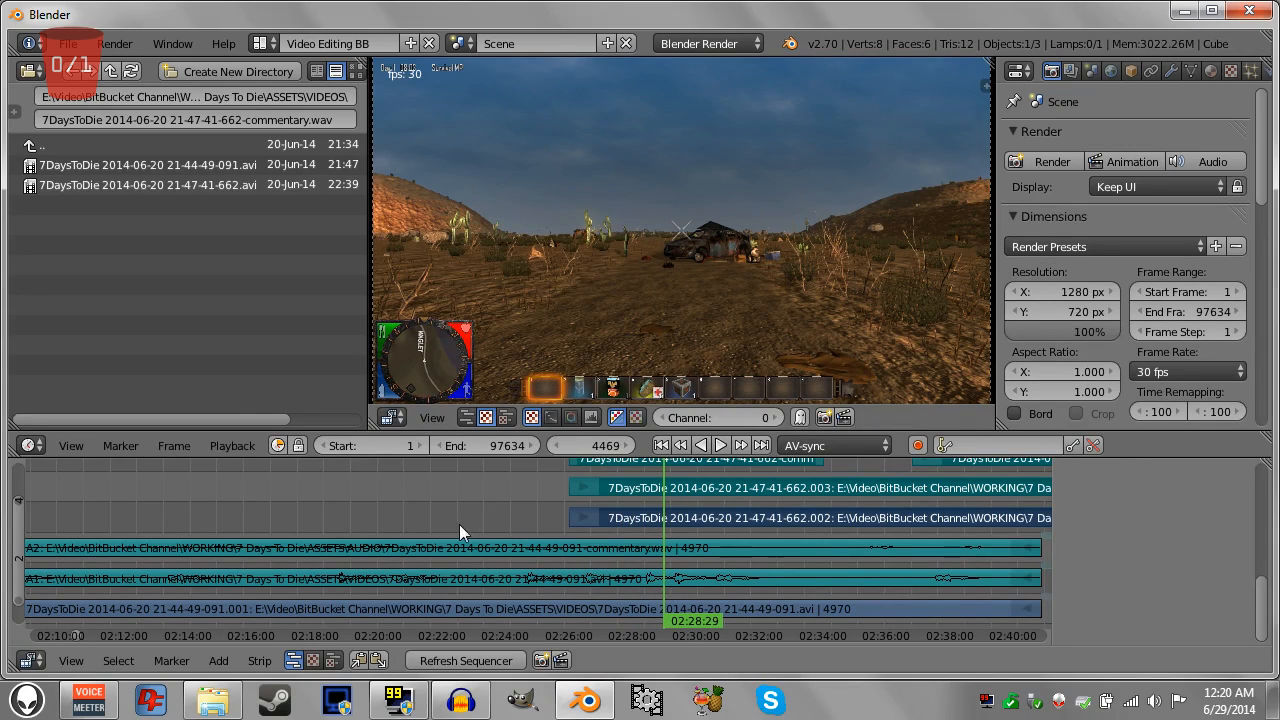
Slide the second recording's strips along the timeline to start at frame 4791, just before the first recording ends.
{"action": "middle_click_drag", "start_coordinate": [434, 517], "coordinate": [294, 538]}
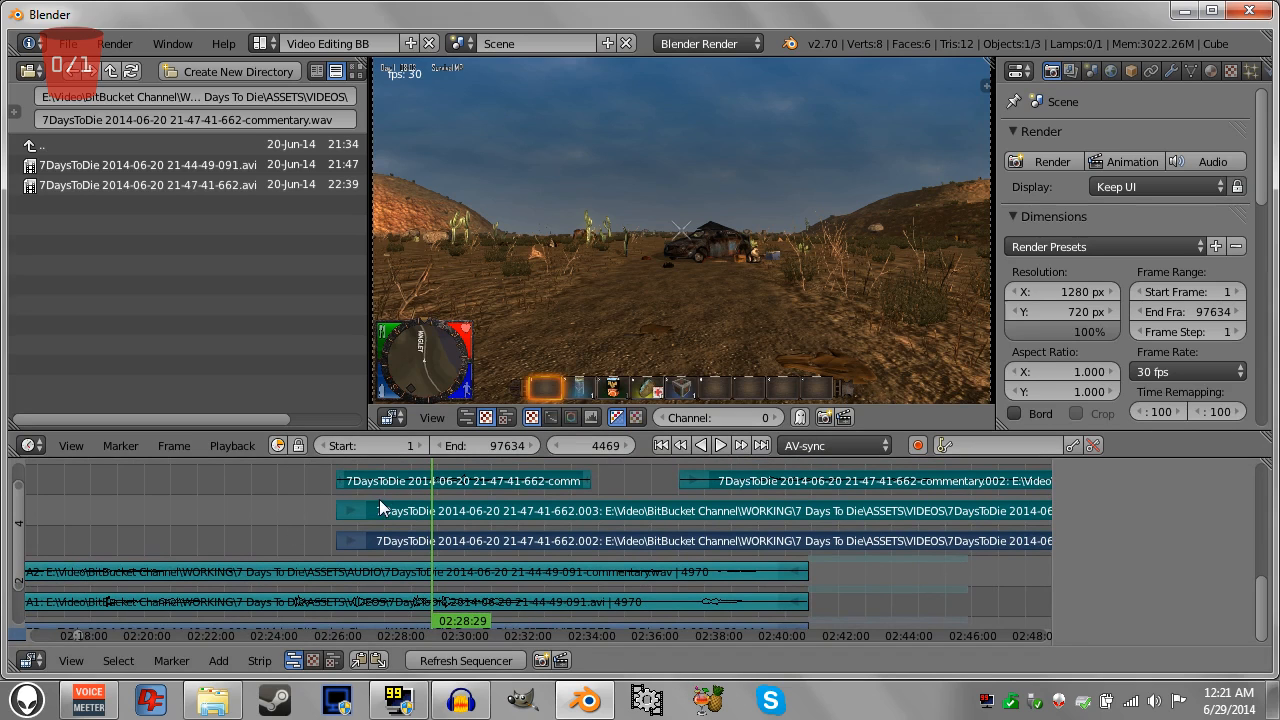
{"action": "key", "text": "g"}
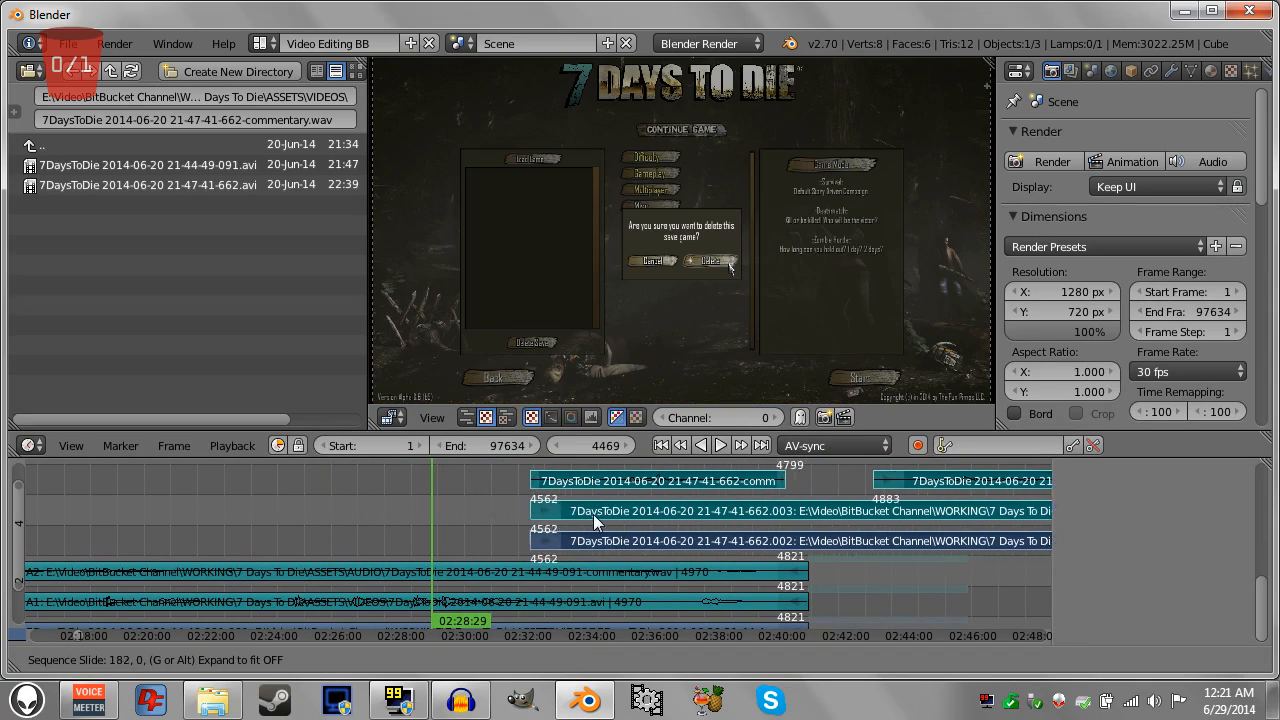
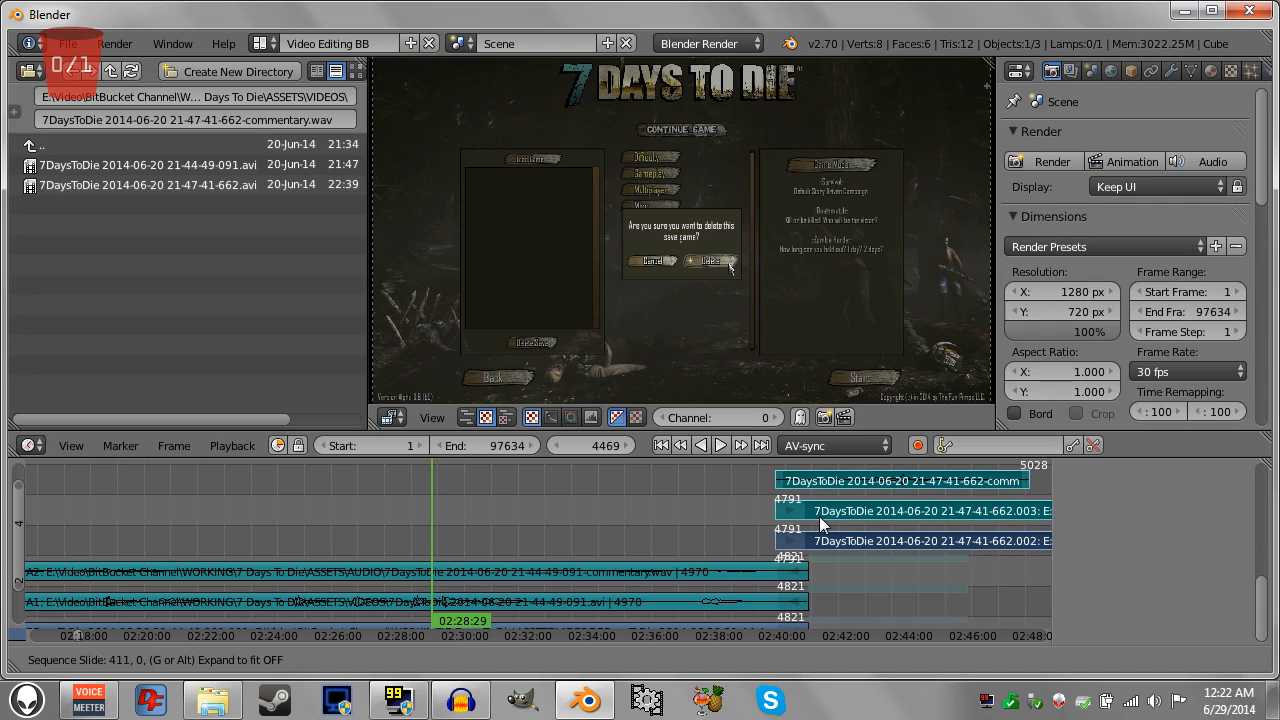
{"action": "left_click", "coordinate": [819, 516]}
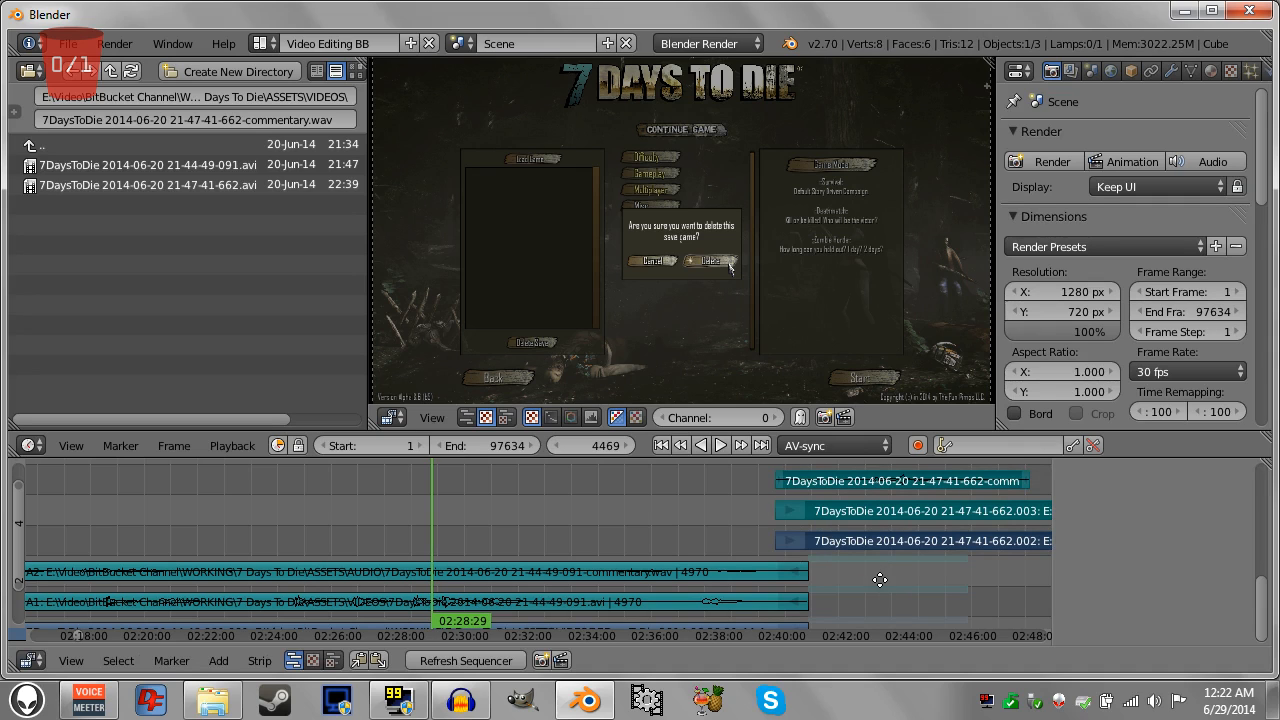
Add a Cross effect from the first recording's video strip to the second recording's video strip.
{"action": "middle_click_drag", "start_coordinate": [879, 580], "coordinate": [814, 611]}
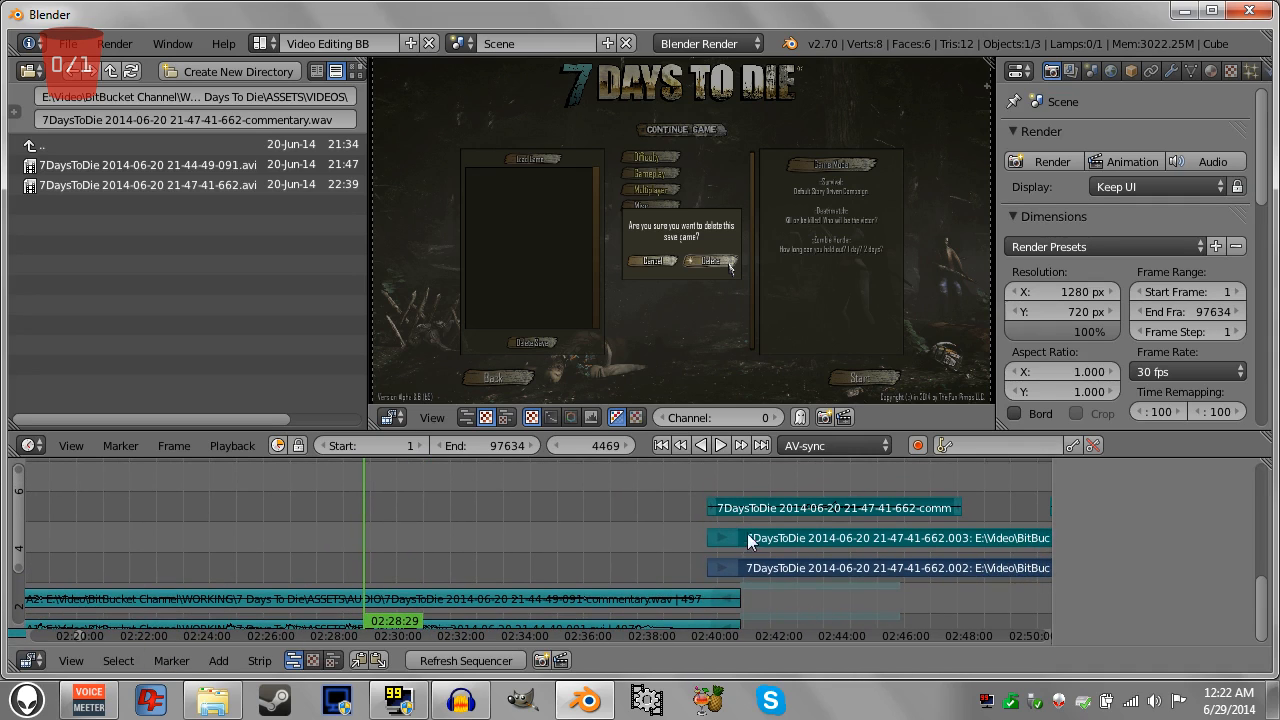
{"action": "scroll", "coordinate": [863, 591], "scroll_direction": "down", "scroll_amount": 4}
{"action": "middle_click_drag", "start_coordinate": [840, 579], "coordinate": [826, 535]}
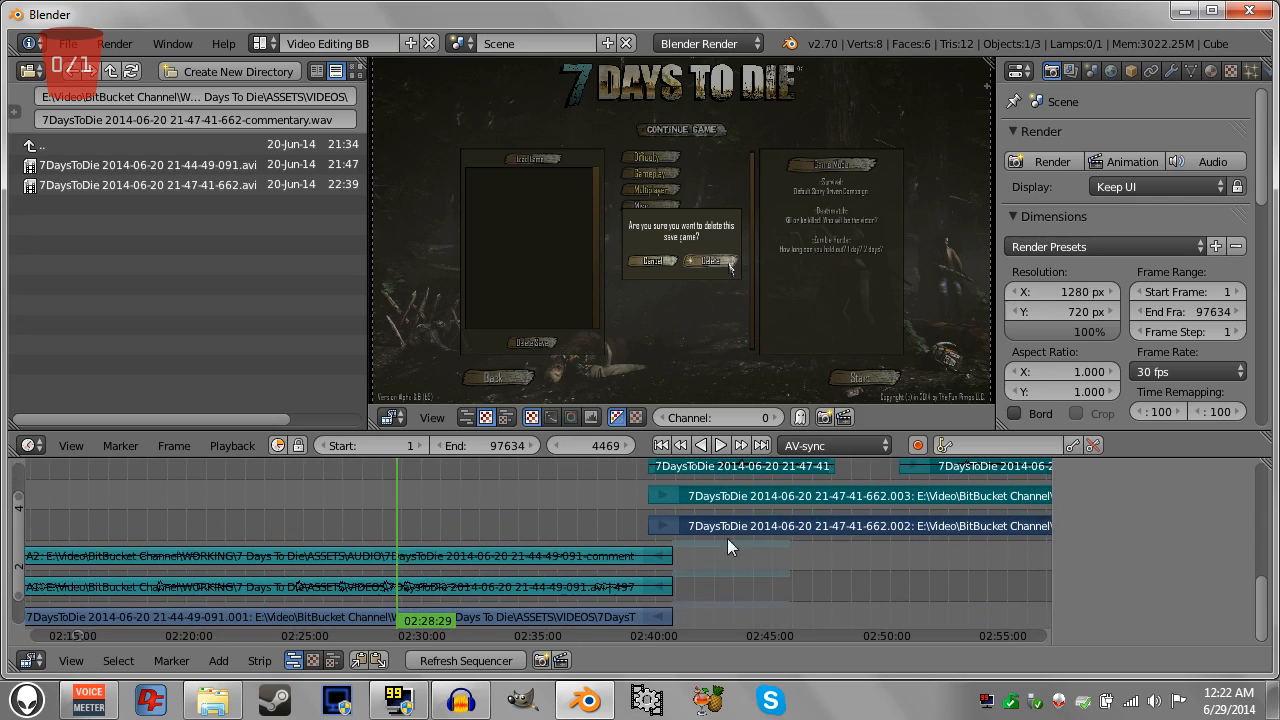
{"action": "left_click_drag", "start_coordinate": [17, 498], "coordinate": [19, 460]}
{"action": "middle_click_drag", "start_coordinate": [842, 601], "coordinate": [837, 577]}
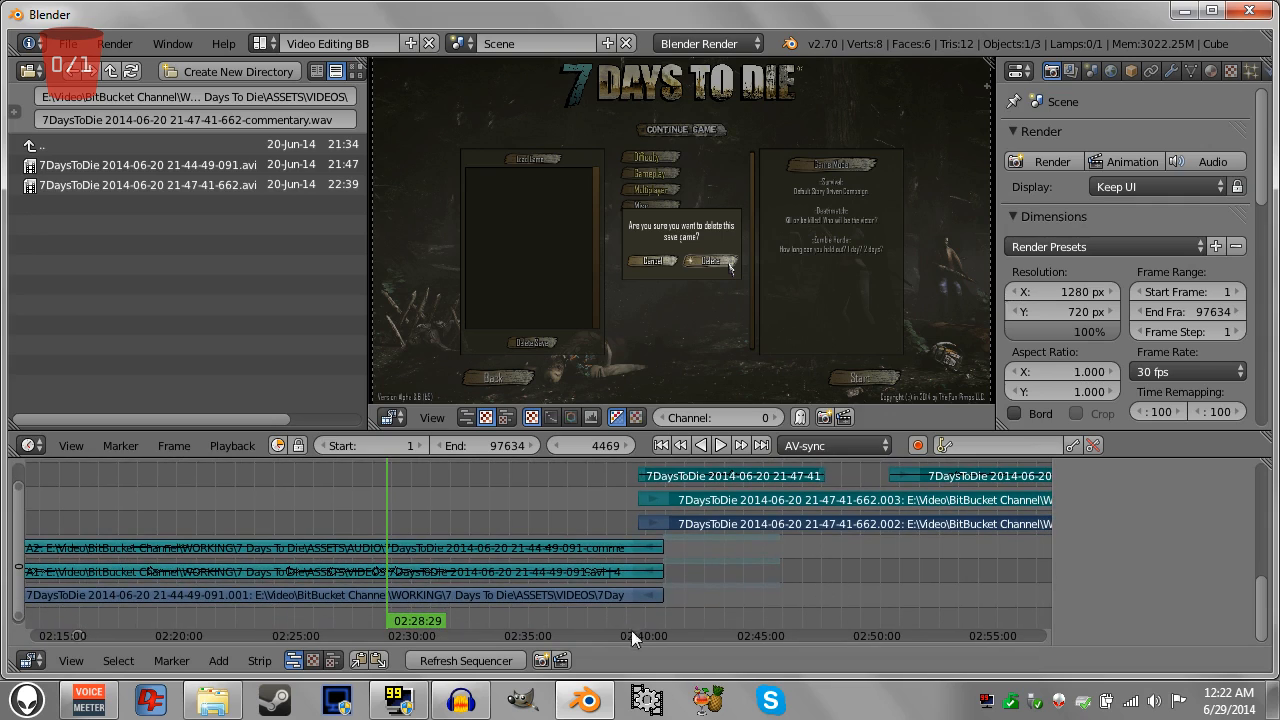
{"action": "right_click", "coordinate": [600, 597]}
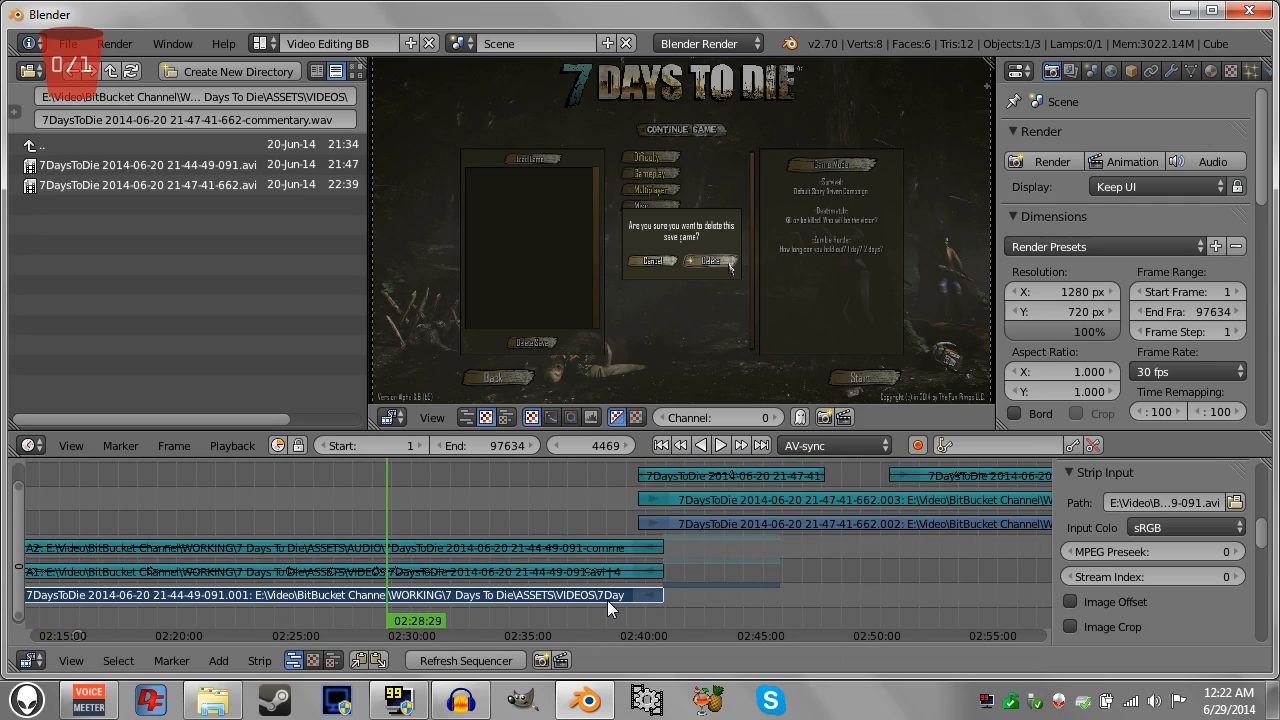
{"action": "right_click", "coordinate": [758, 524]}
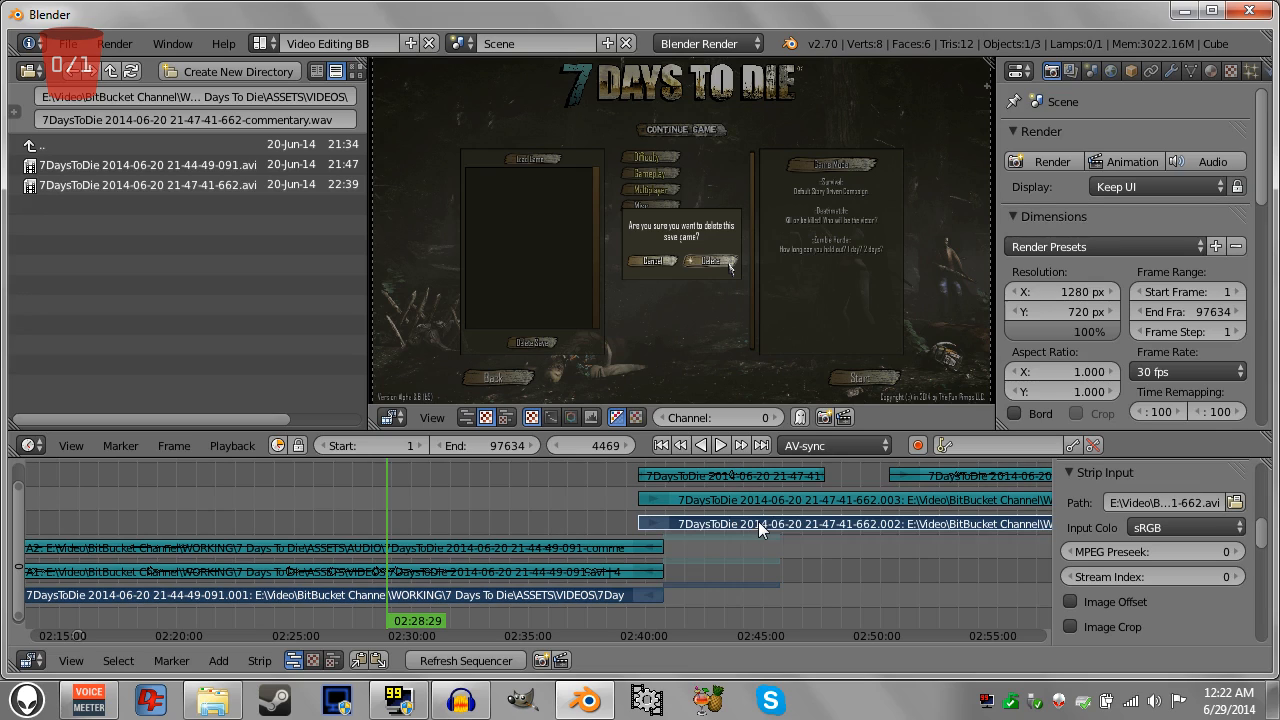
{"action": "left_click", "coordinate": [218, 661]}
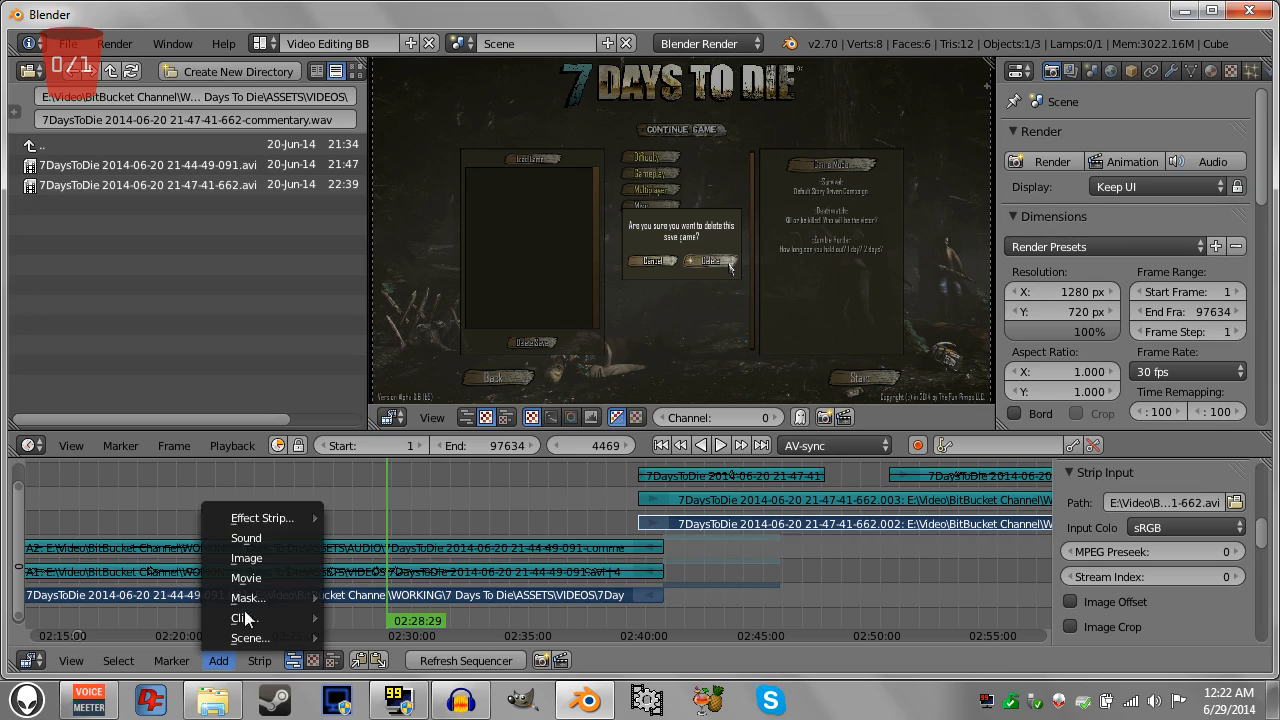
{"action": "mouse_move", "coordinate": [294, 514]}
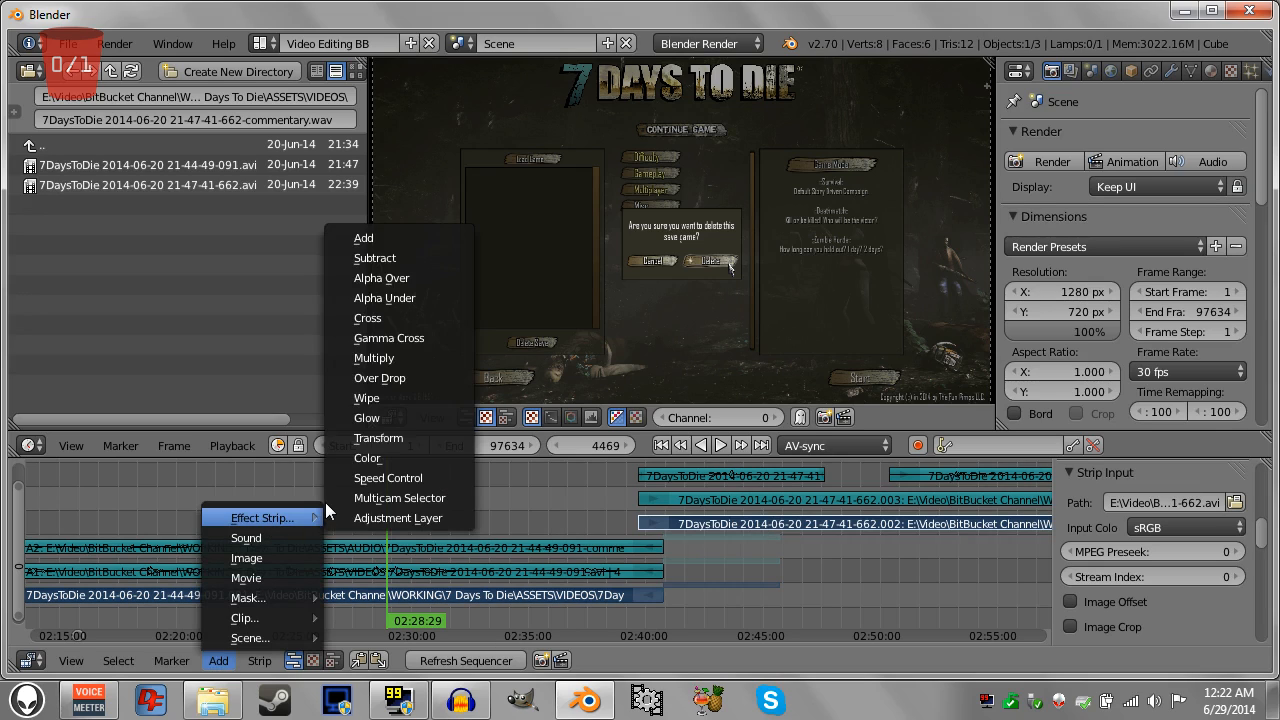
{"action": "left_click", "coordinate": [397, 320]}
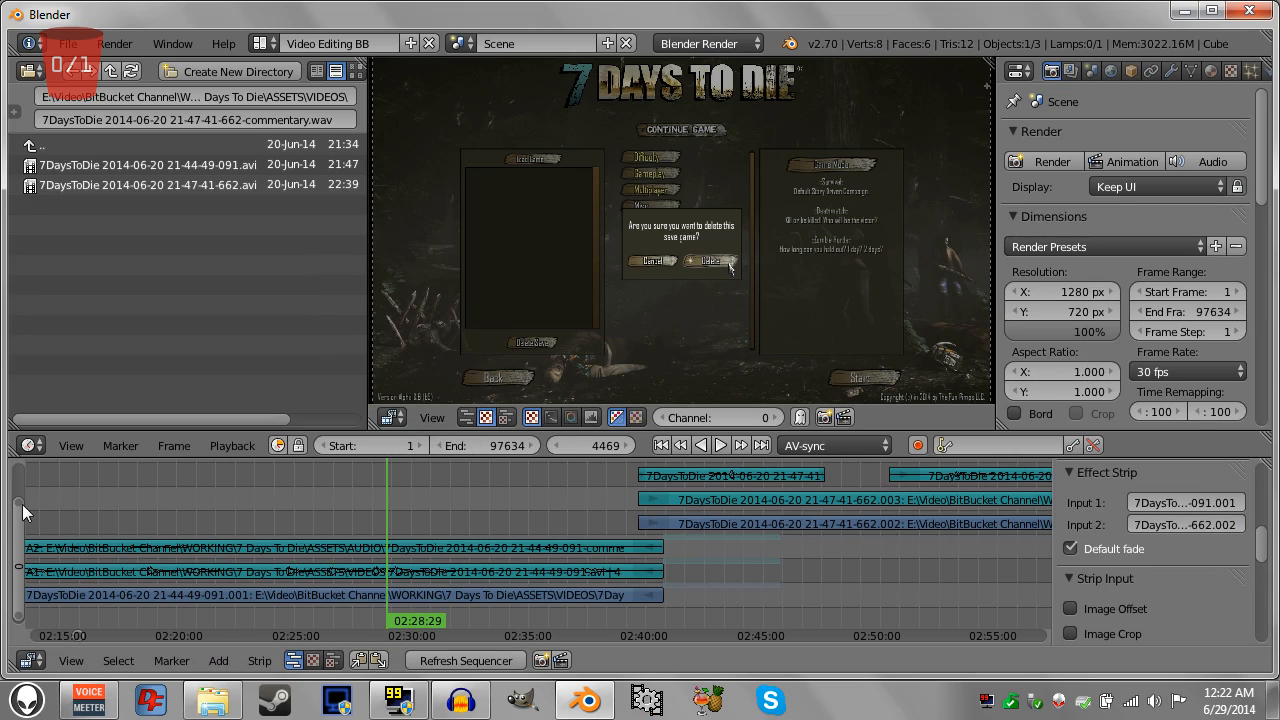
Scrub the playhead through the Cross effect strip to preview the fade between the two clips.
{"action": "left_click_drag", "start_coordinate": [22, 504], "coordinate": [14, 476]}
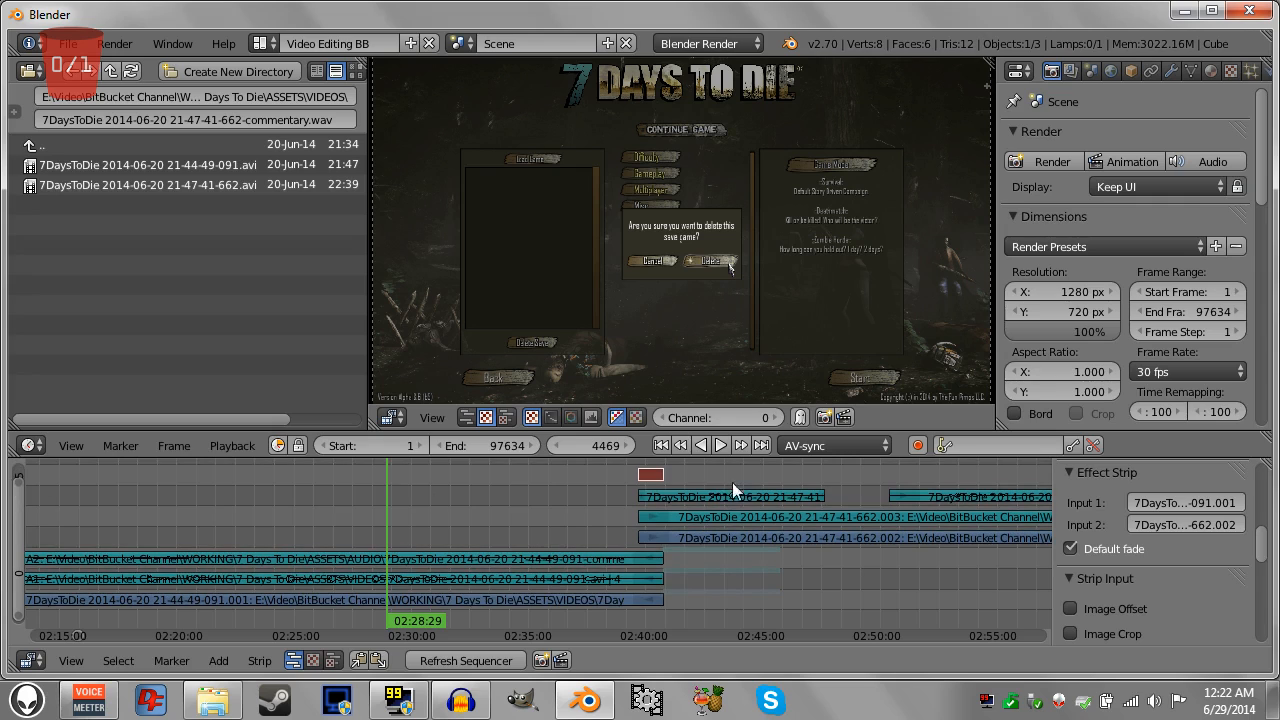
{"action": "left_click", "coordinate": [633, 482]}
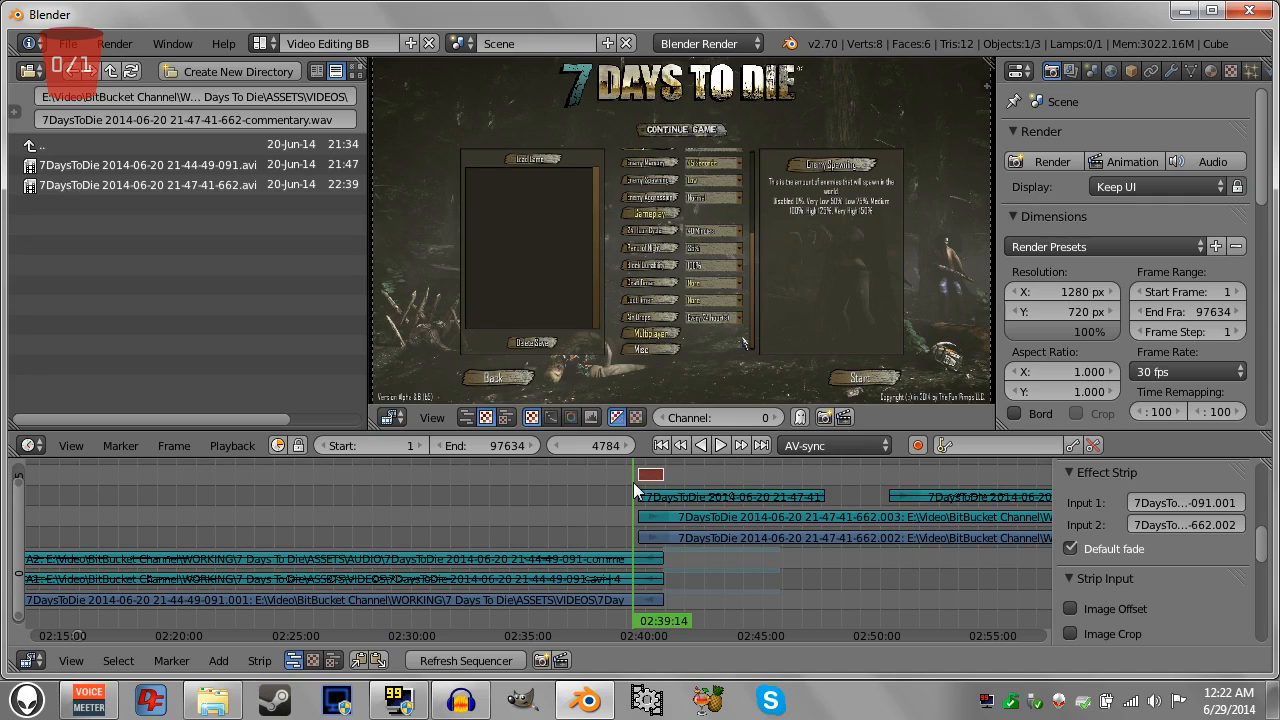
{"action": "left_click_drag", "start_coordinate": [633, 482], "coordinate": [638, 518]}
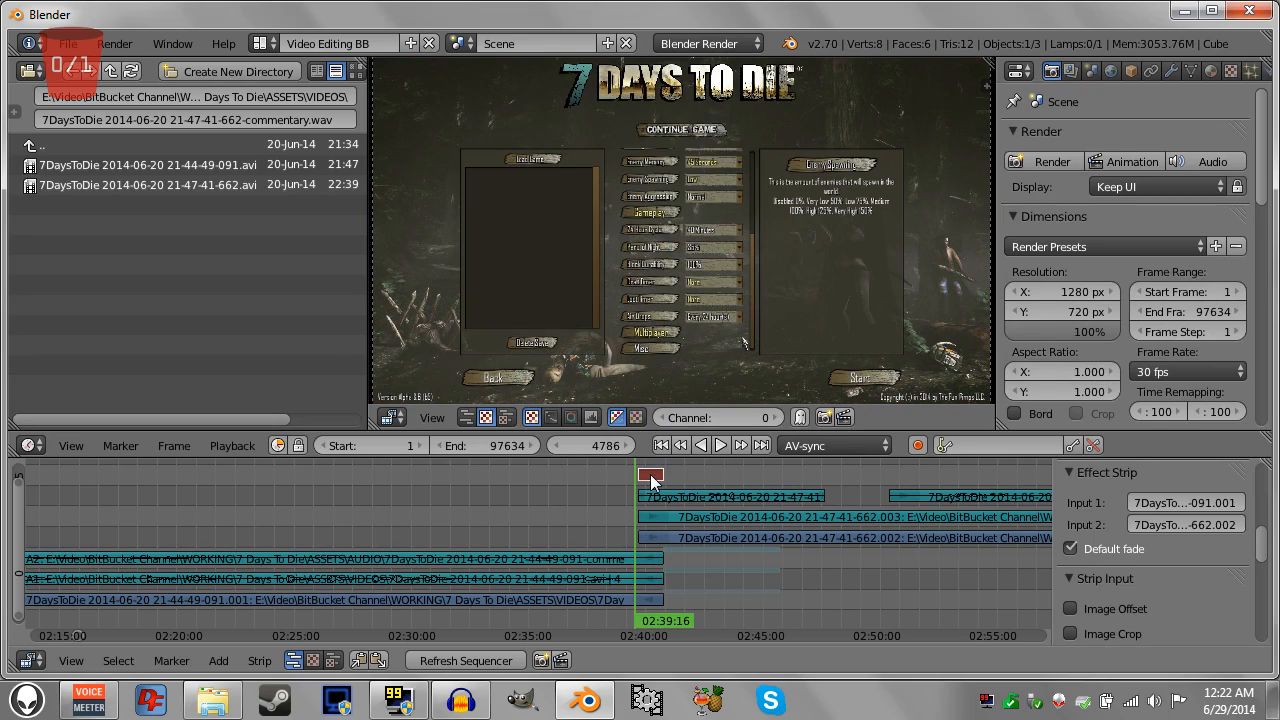
Delete the Cross effect strip and try to add a Wipe effect in its place.
{"action": "key", "text": "x"}
{"action": "left_click", "coordinate": [617, 475]}
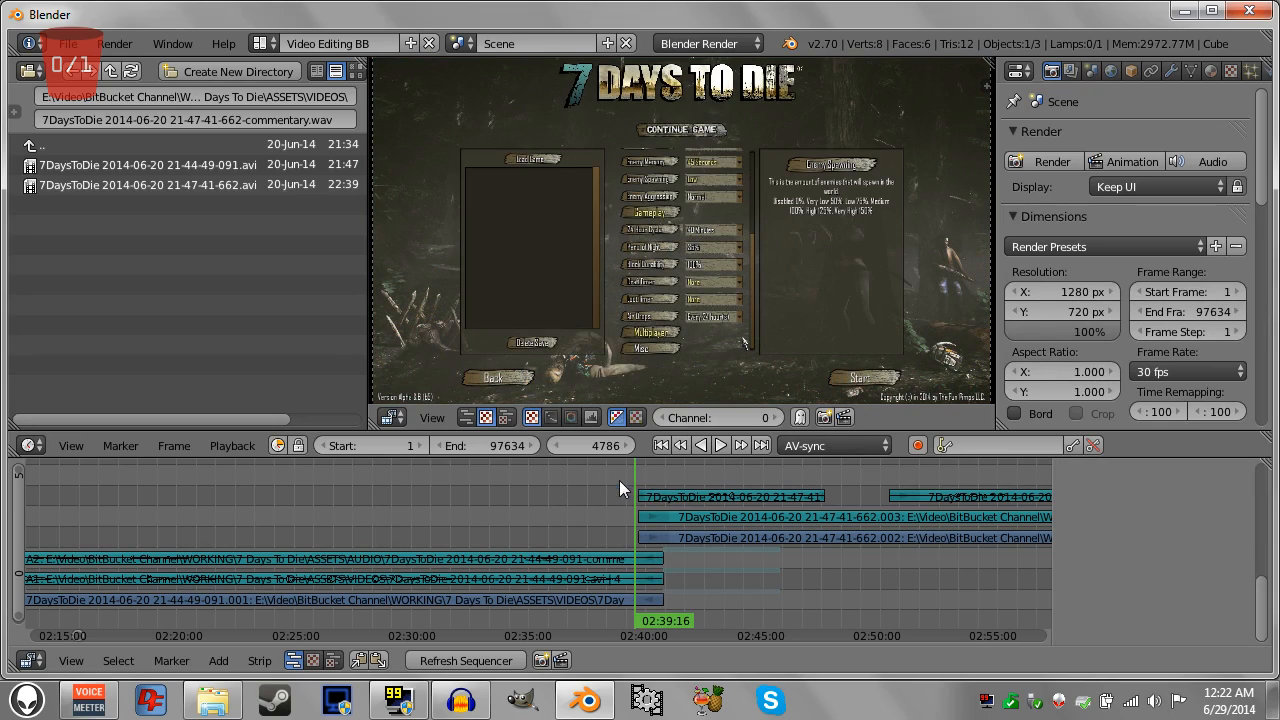
{"action": "left_click", "coordinate": [212, 660]}
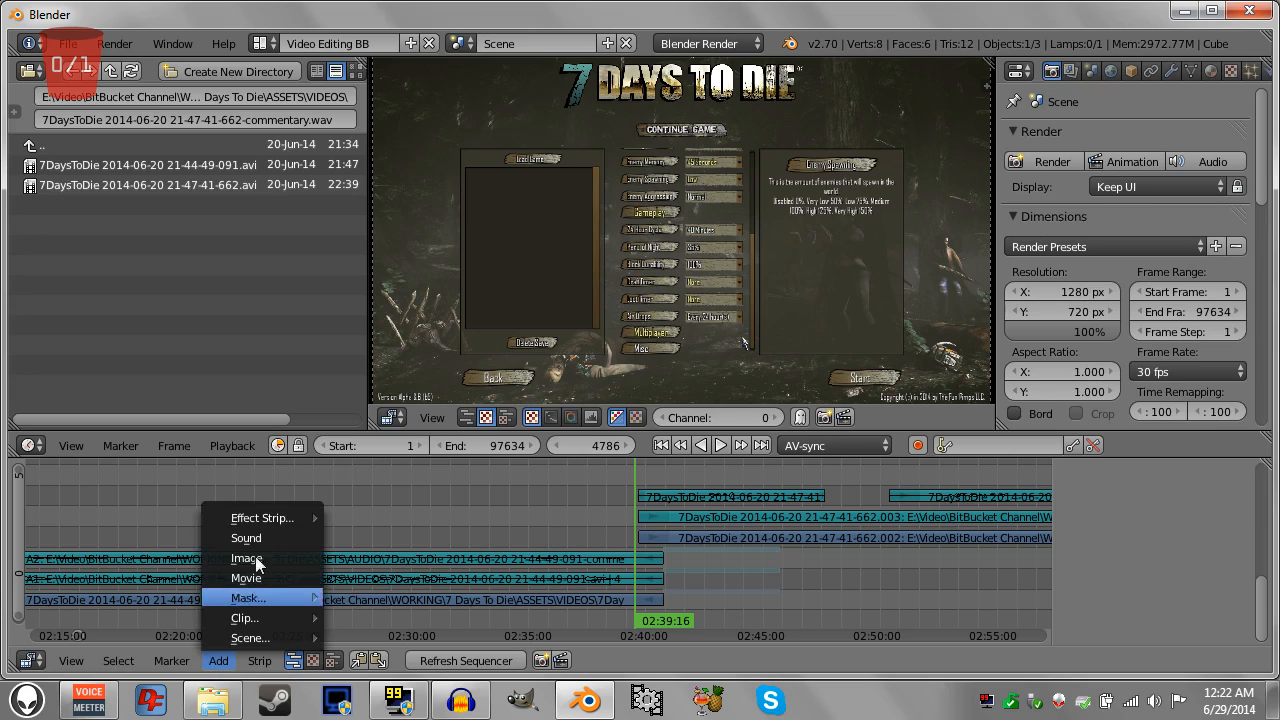
{"action": "mouse_move", "coordinate": [281, 513]}
{"action": "left_click", "coordinate": [384, 401]}
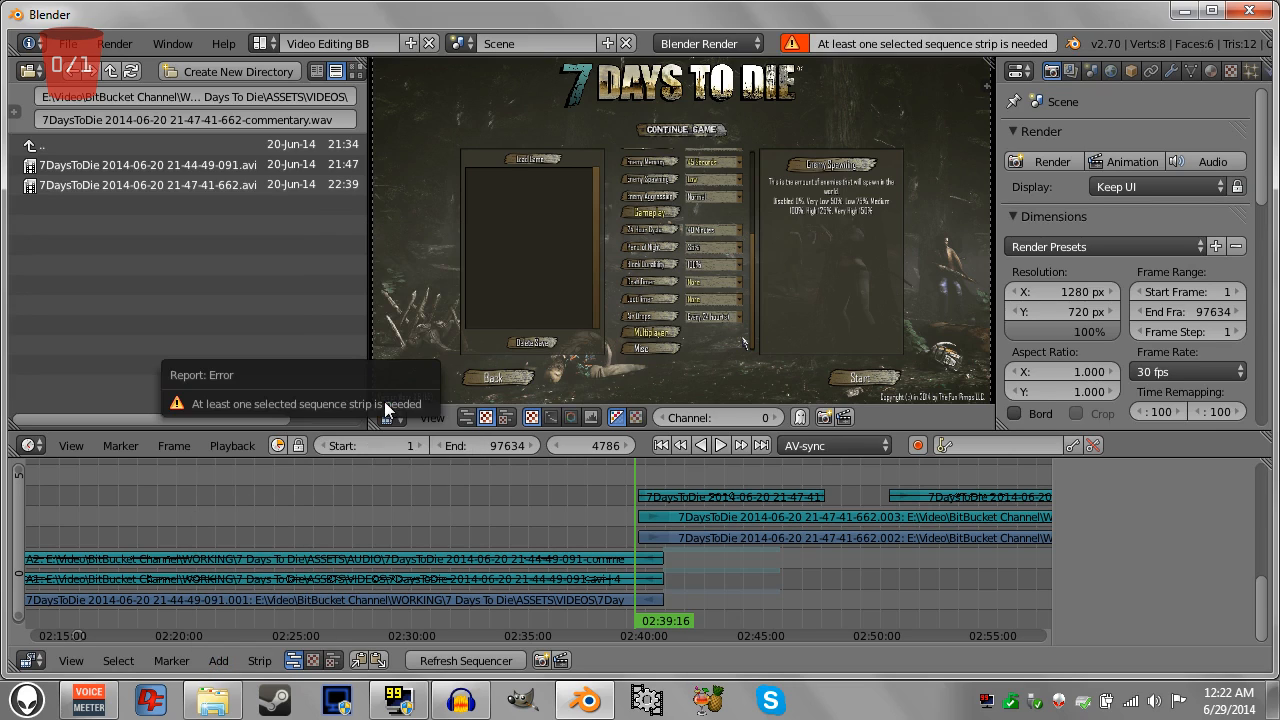
Add a Wipe effect from the first recording's video strip to the second recording's video strip and scrub through the transition.
{"action": "right_click", "coordinate": [592, 599]}
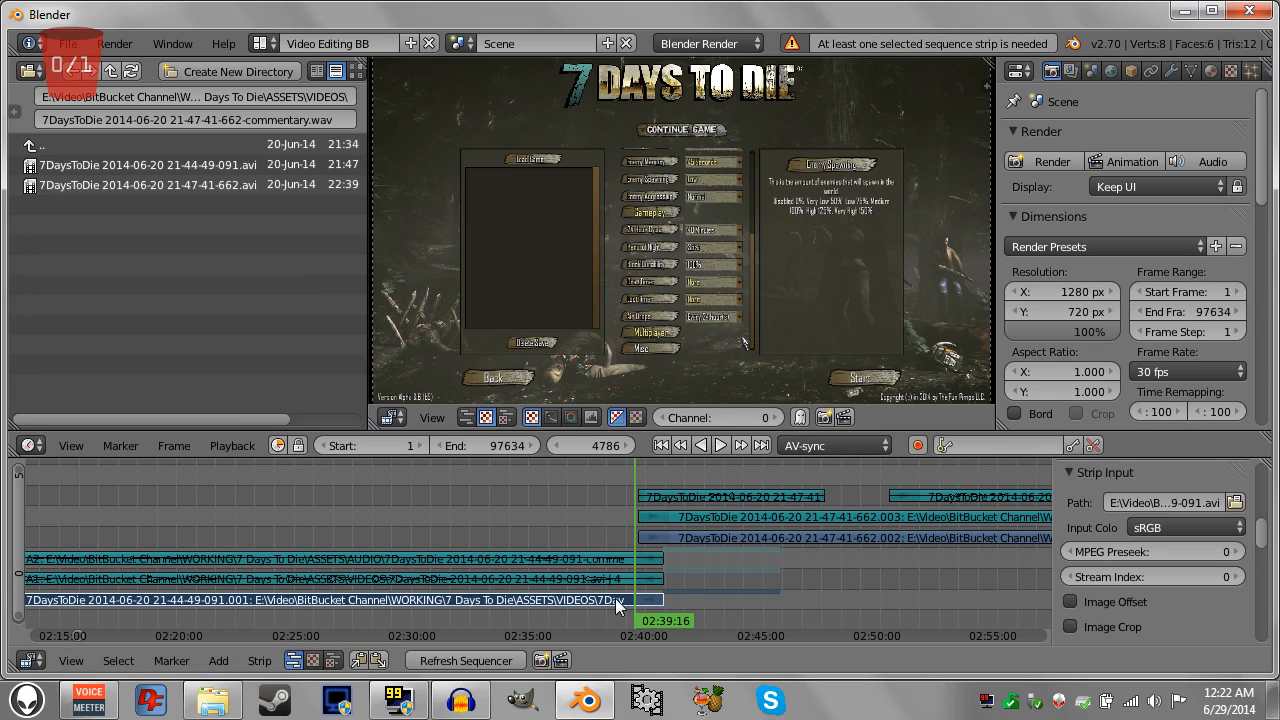
{"action": "right_click", "coordinate": [740, 538]}
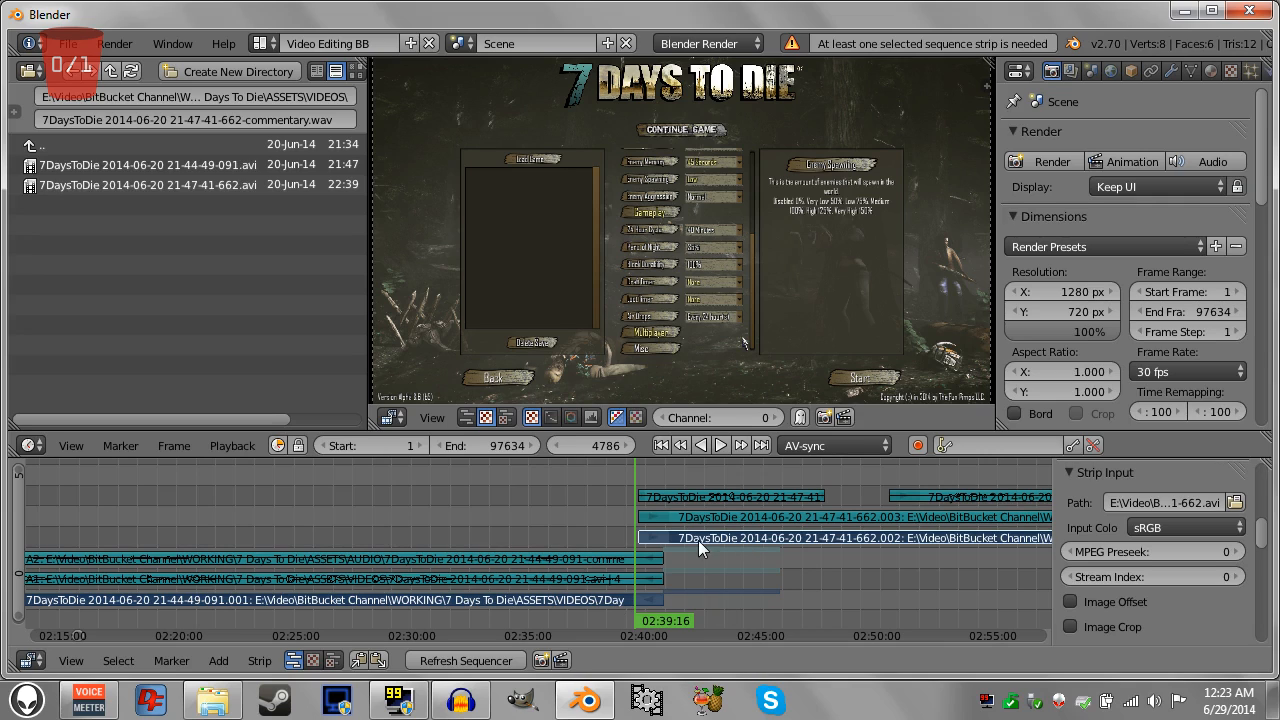
{"action": "left_click", "coordinate": [220, 660]}
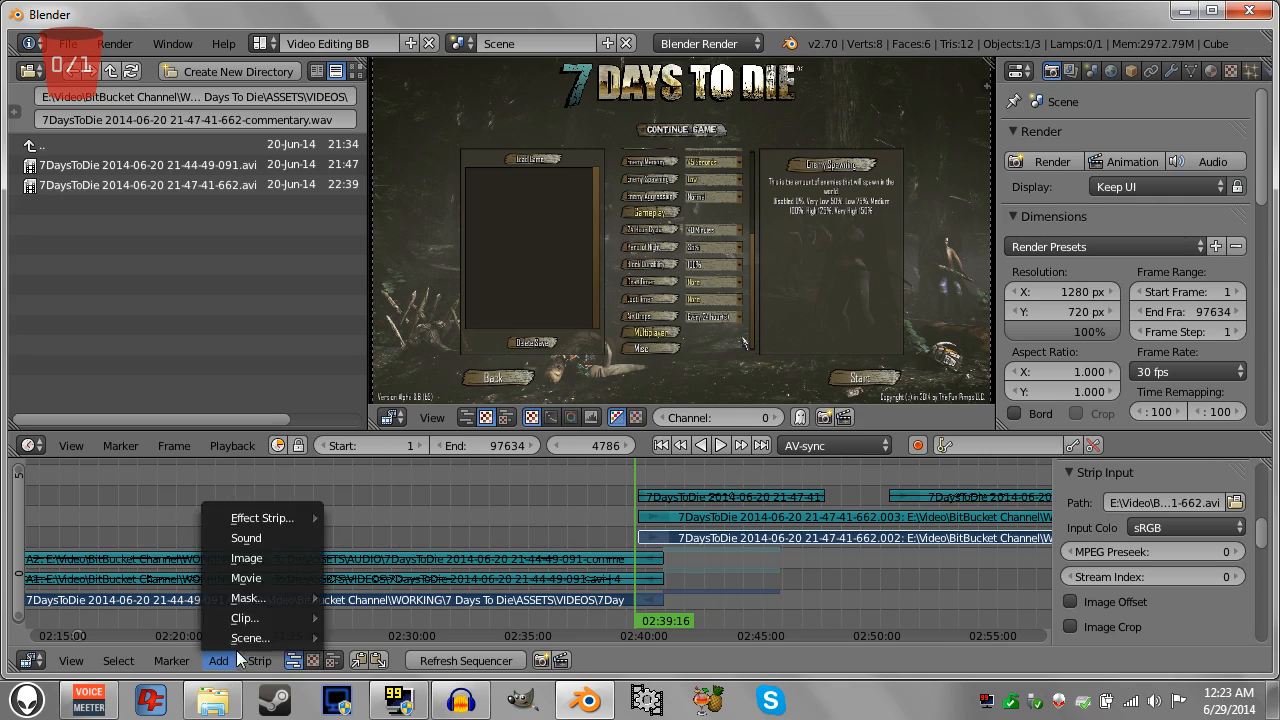
{"action": "mouse_move", "coordinate": [262, 518]}
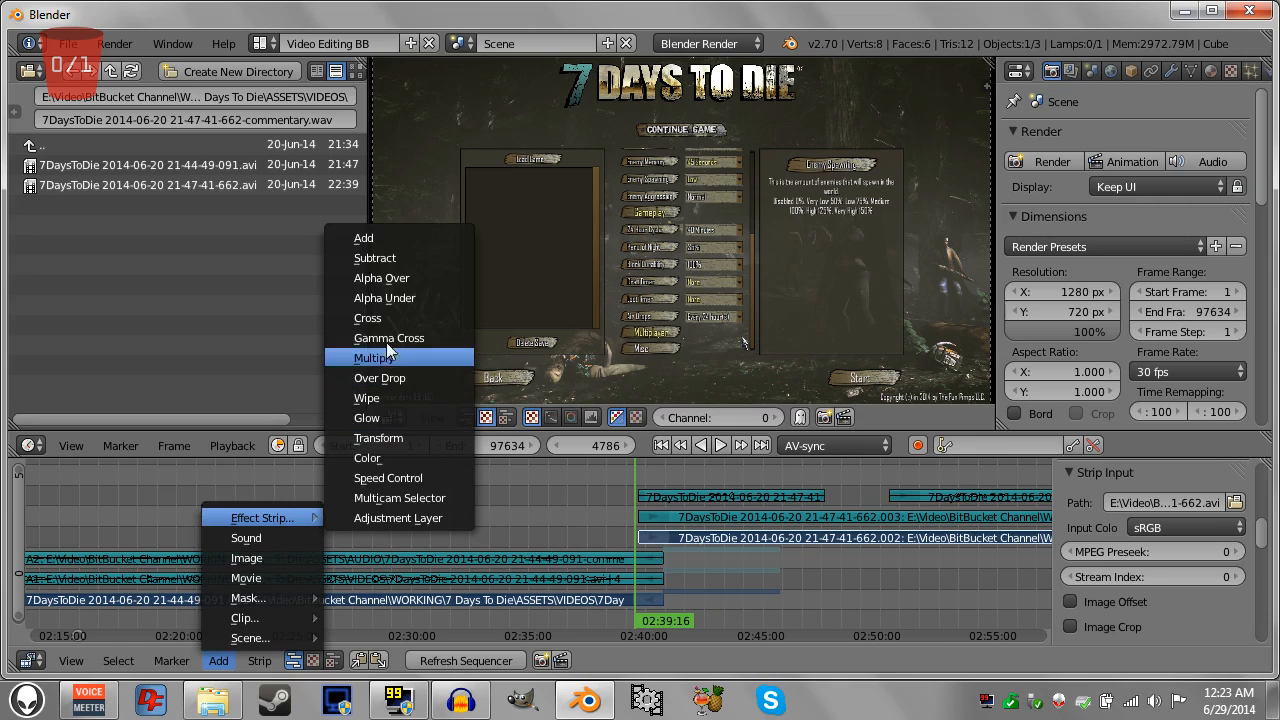
{"action": "left_click", "coordinate": [378, 398]}
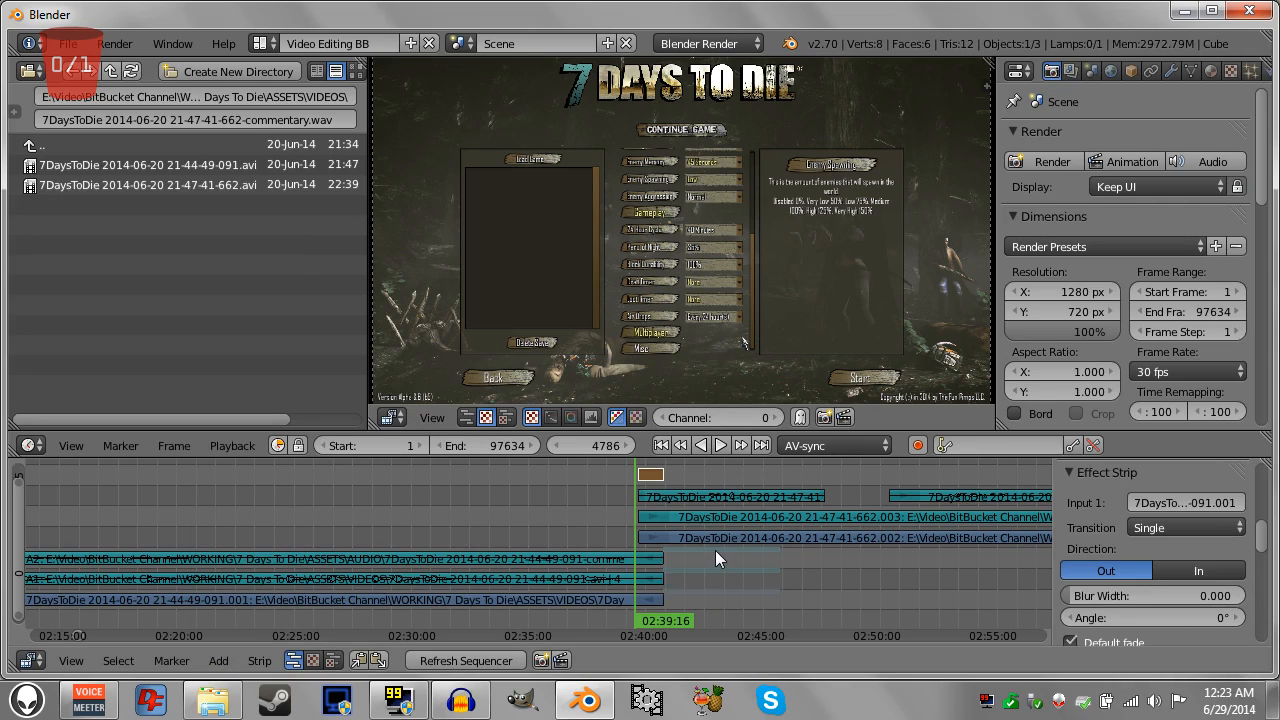
{"action": "mouse_move", "coordinate": [633, 502]}
{"action": "left_mouse_down"}
{"action": "mouse_move", "coordinate": [667, 500]}
{"action": "mouse_move", "coordinate": [635, 500]}
{"action": "left_mouse_up"}
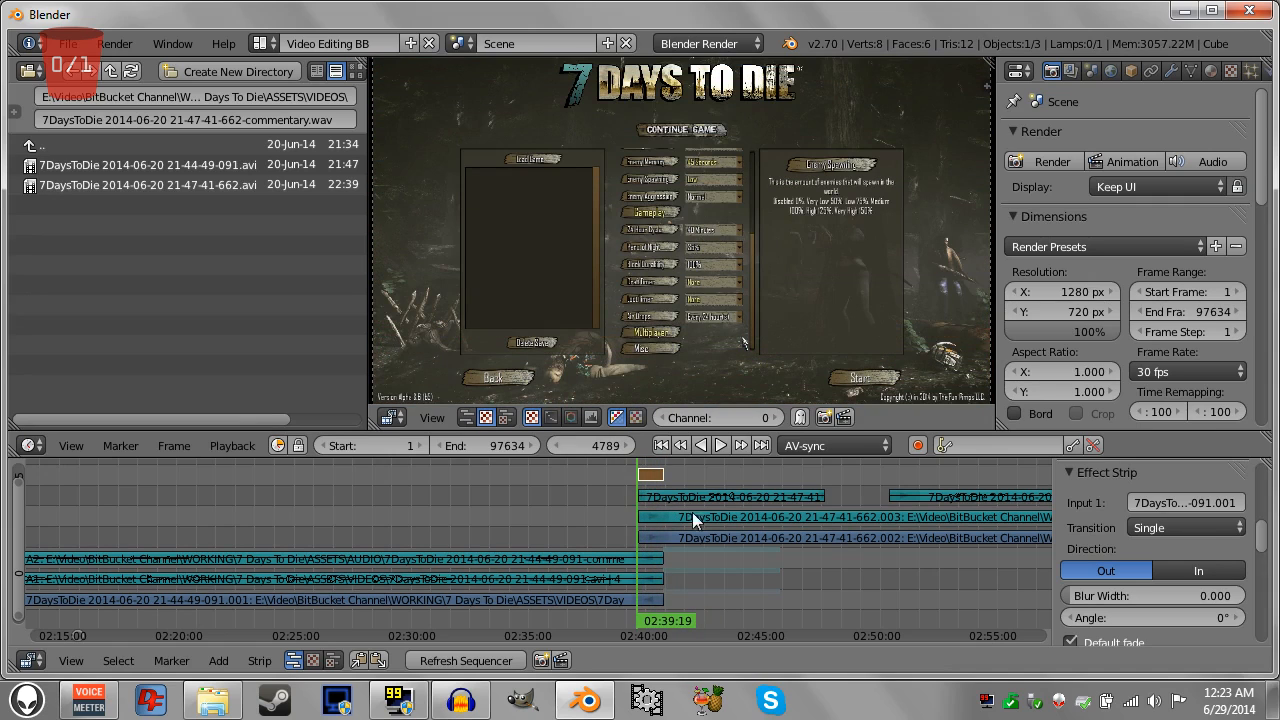
Set the wipe's direction to In and preview it by stepping the playhead to frame 4809, then back to frame 4800.
{"action": "mouse_move", "coordinate": [1265, 541]}
{"action": "left_mouse_down"}
{"action": "mouse_move", "coordinate": [1265, 557]}
{"action": "mouse_move", "coordinate": [1263, 543]}
{"action": "left_mouse_up"}
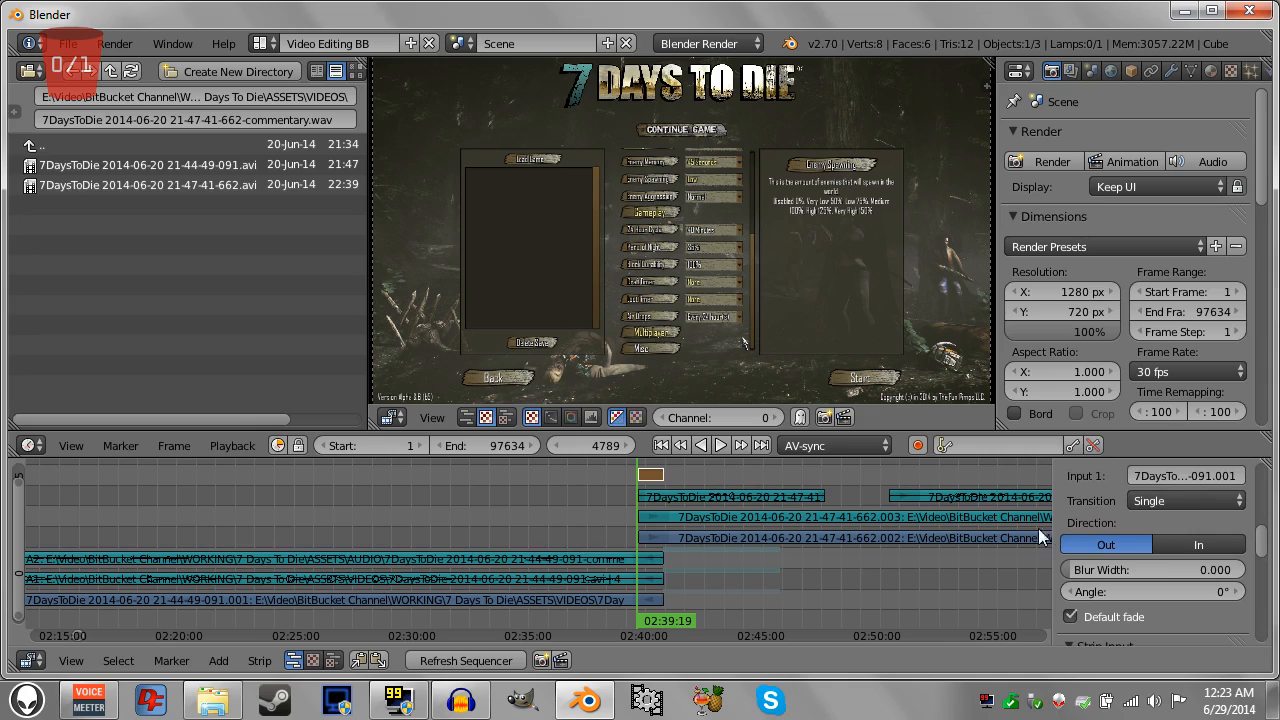
{"action": "left_click", "coordinate": [1196, 544]}
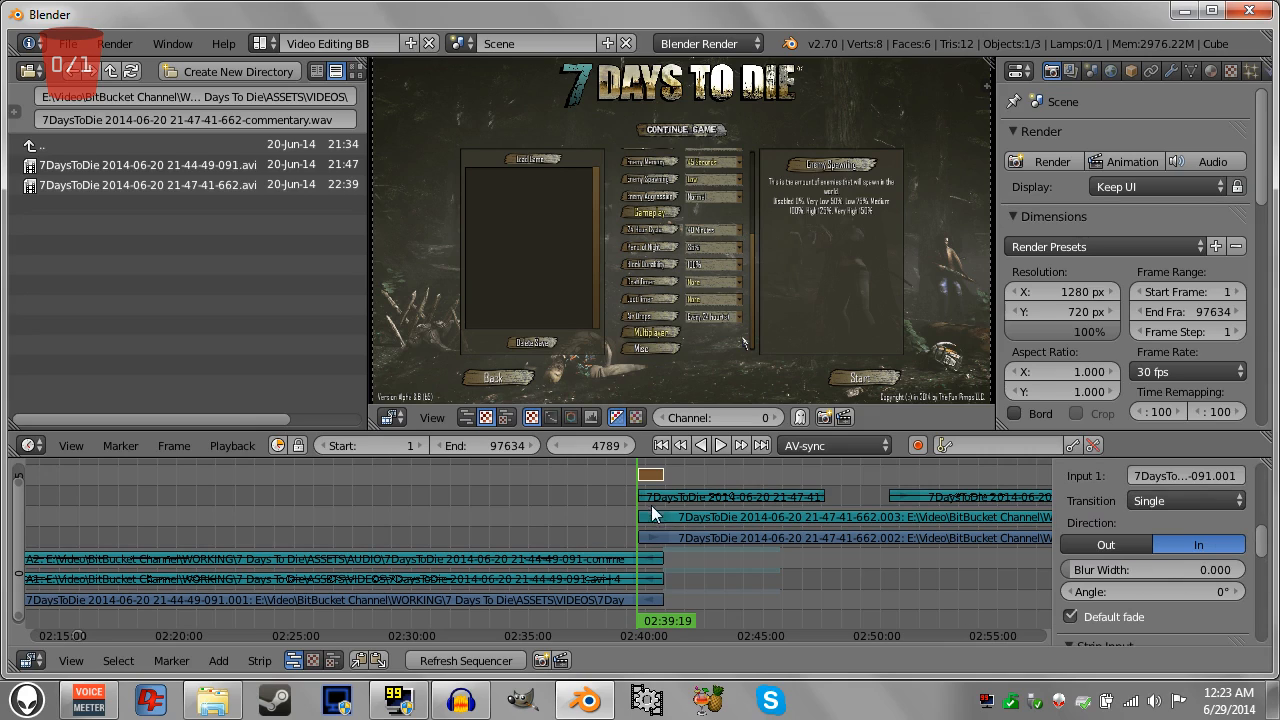
{"action": "key", "text": "Right"}
{"action": "key", "text": "Right"}
{"action": "key", "text": "Right"}
{"action": "key", "text": "Right"}
{"action": "key", "text": "Right"}
{"action": "key", "text": "Right"}
{"action": "key", "text": "Right"}
{"action": "key", "text": "Right"}
{"action": "key", "text": "Right"}
{"action": "key", "text": "Right"}
{"action": "key", "text": "Right"}
{"action": "key", "text": "Right"}
{"action": "key", "text": "Right"}
{"action": "key", "text": "Right"}
{"action": "key", "text": "Right"}
{"action": "key", "text": "Right"}
{"action": "key", "text": "Right"}
{"action": "key", "text": "Right"}
{"action": "key", "text": "Right"}
{"action": "key", "text": "Right"}
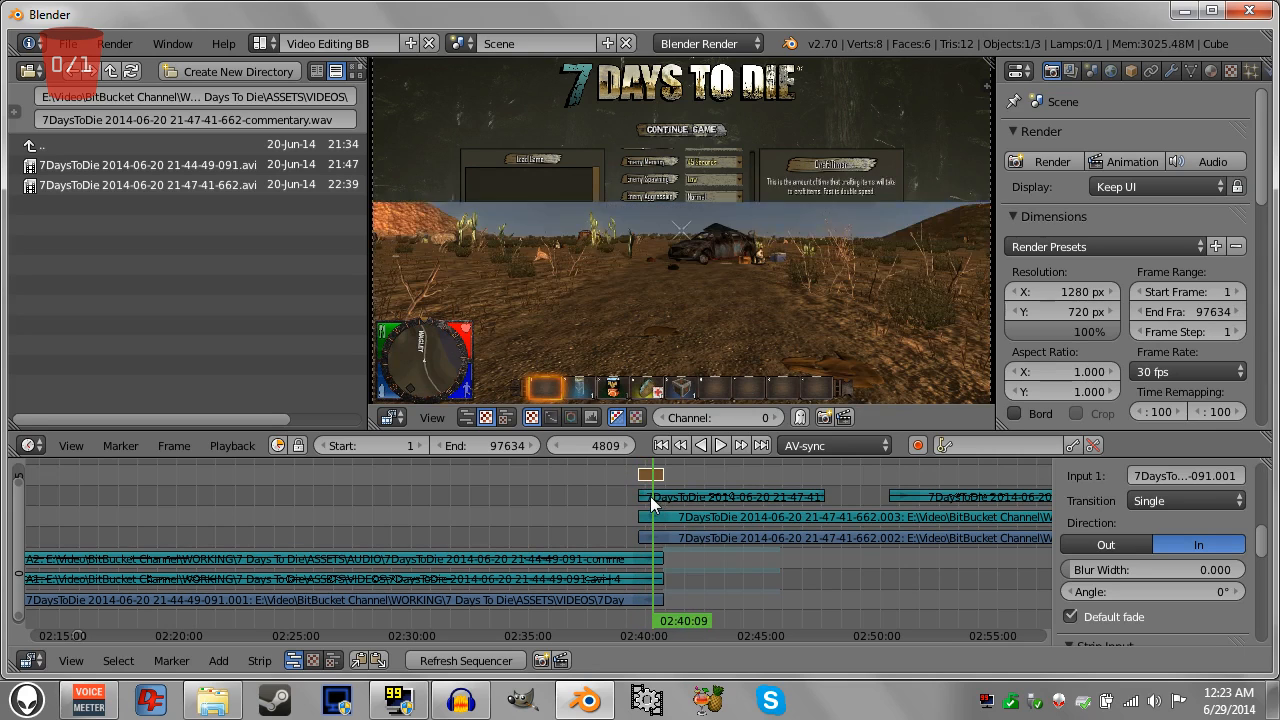
{"action": "left_click", "coordinate": [645, 496]}
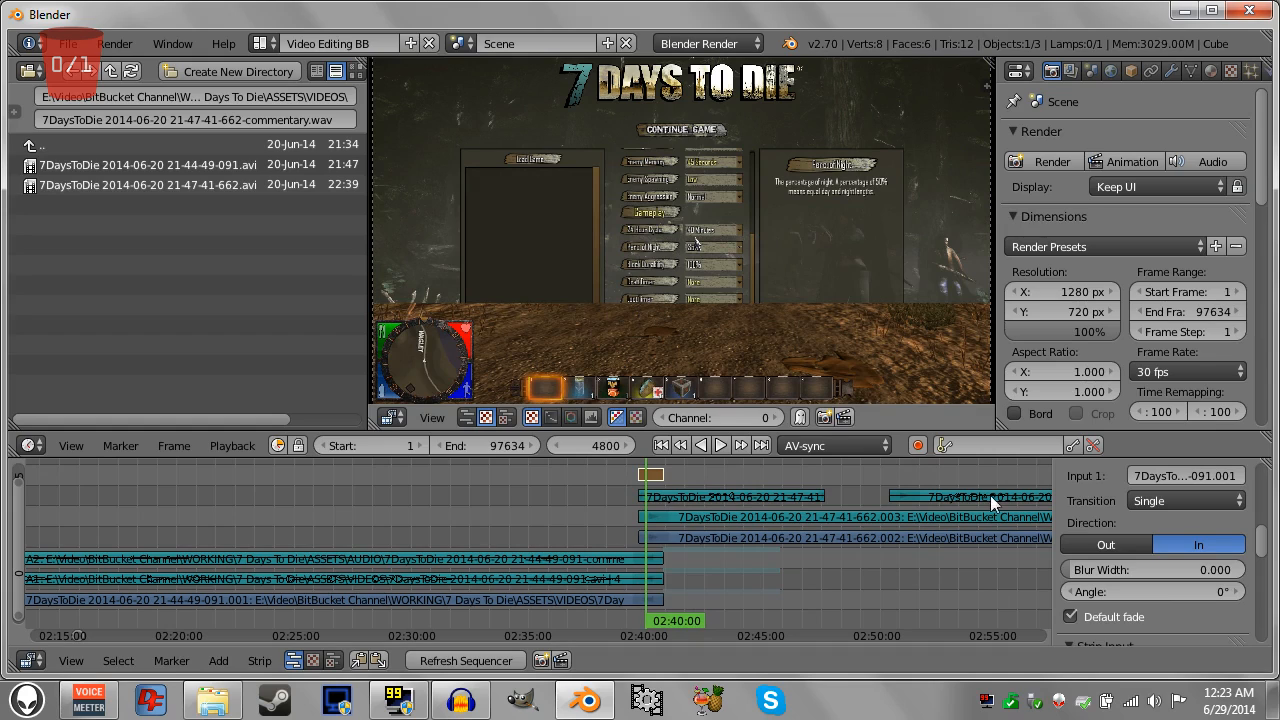
Set the wipe's blur width to 0.119, scrub through it, and set its direction to Out.
{"action": "mouse_move", "coordinate": [1075, 570]}
{"action": "left_mouse_down"}
{"action": "mouse_move", "coordinate": [1134, 570]}
{"action": "mouse_move", "coordinate": [1089, 575]}
{"action": "left_mouse_up"}
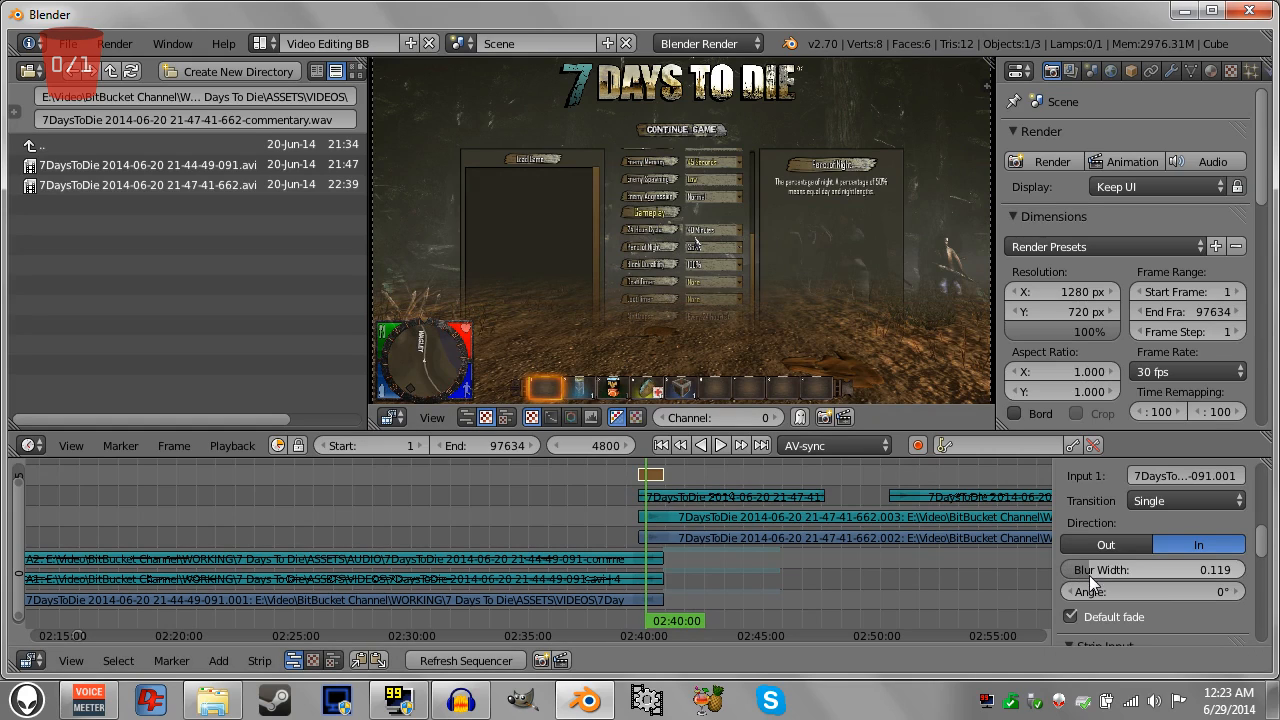
{"action": "mouse_move", "coordinate": [640, 479]}
{"action": "left_mouse_down"}
{"action": "mouse_move", "coordinate": [667, 483]}
{"action": "mouse_move", "coordinate": [637, 482]}
{"action": "left_mouse_up"}
{"action": "left_click", "coordinate": [1092, 543]}
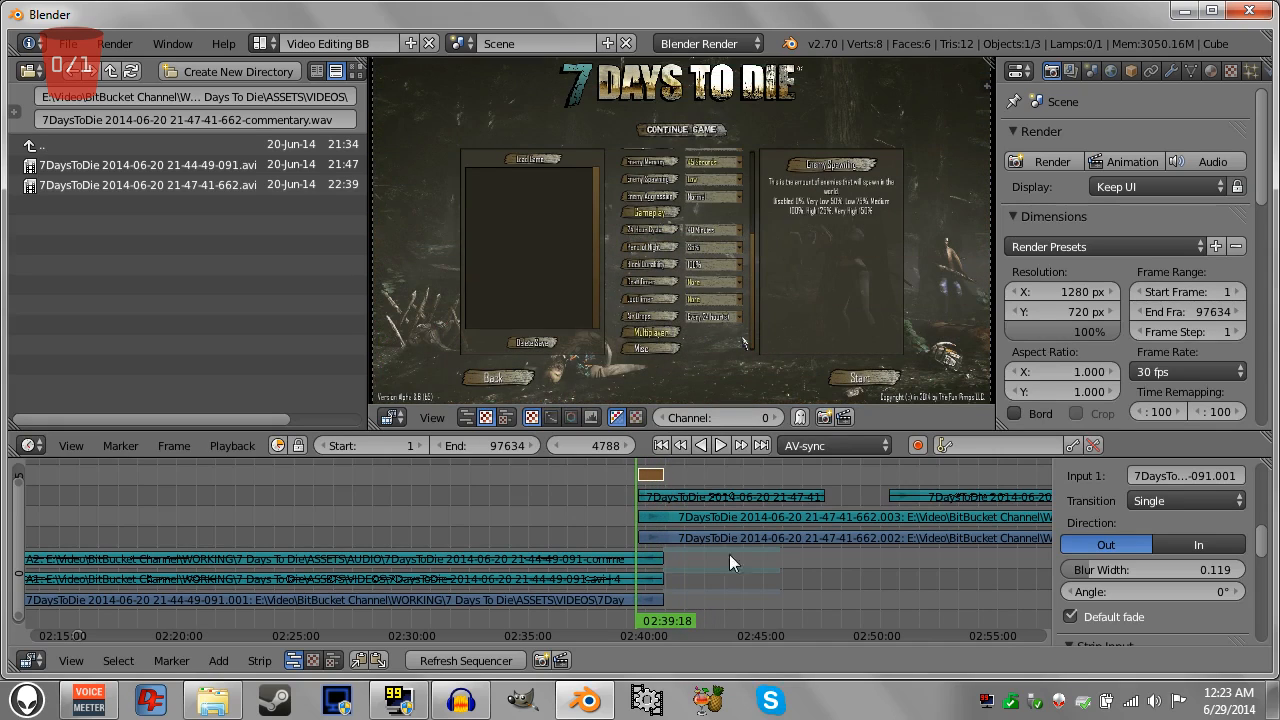
Set the wipe's angle to 90° and scrub through the strip to preview it.
{"action": "left_click", "coordinate": [1122, 592]}
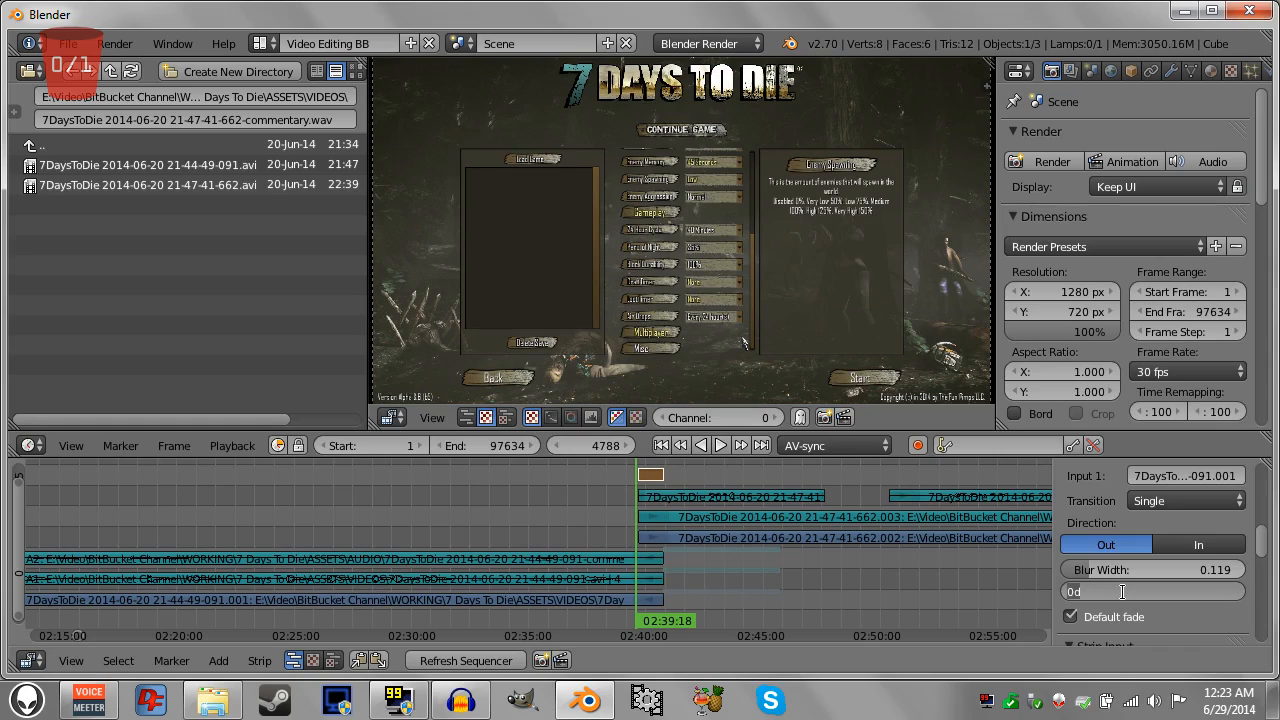
{"action": "type", "text": "90"}
{"action": "key", "text": "Return"}
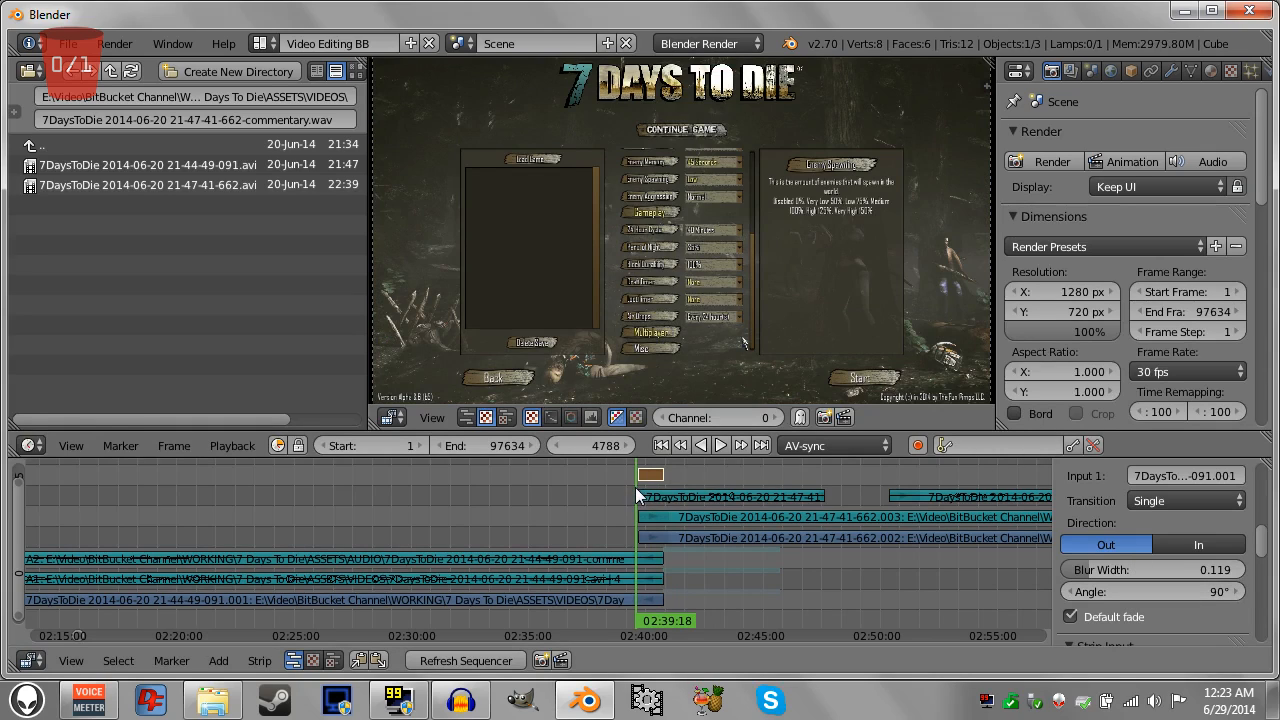
{"action": "mouse_move", "coordinate": [635, 489]}
{"action": "left_mouse_down"}
{"action": "mouse_move", "coordinate": [661, 491]}
{"action": "mouse_move", "coordinate": [637, 490]}
{"action": "left_mouse_up"}
Set the wipe's angle to 45° and scrub through the strip to preview it.
{"action": "left_click", "coordinate": [1197, 590]}
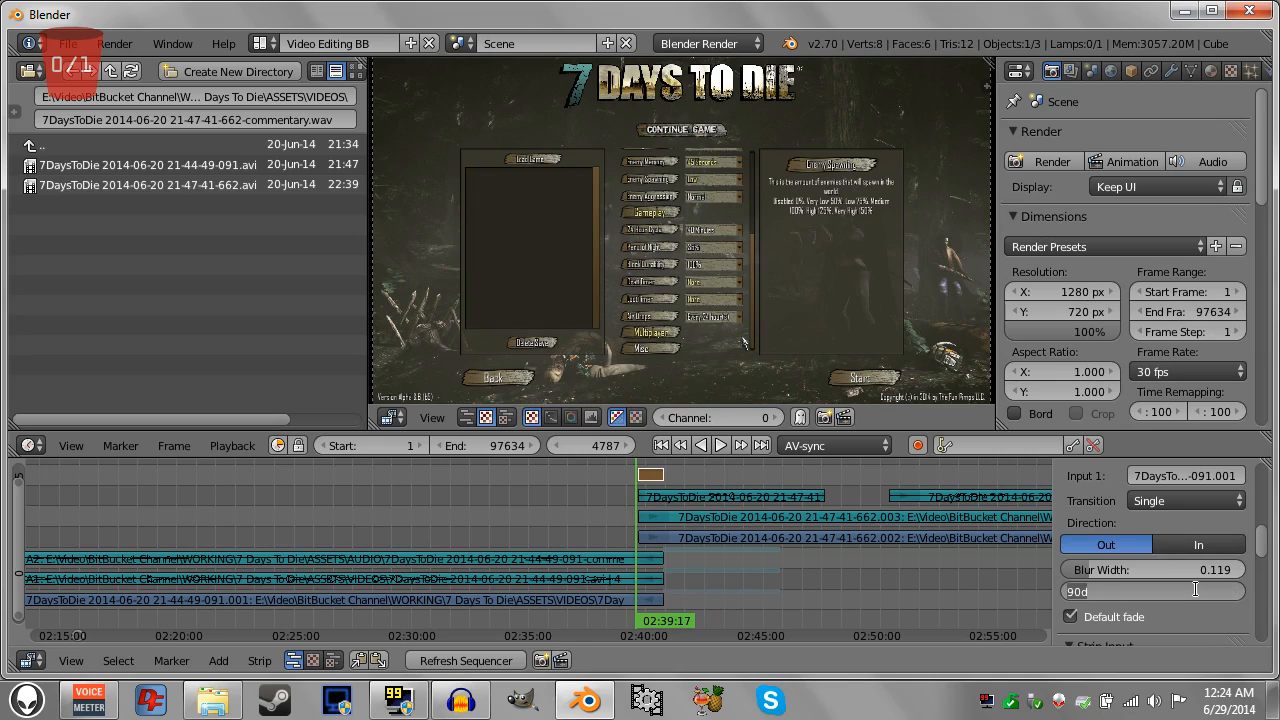
{"action": "type", "text": "45"}
{"action": "key", "text": "Return"}
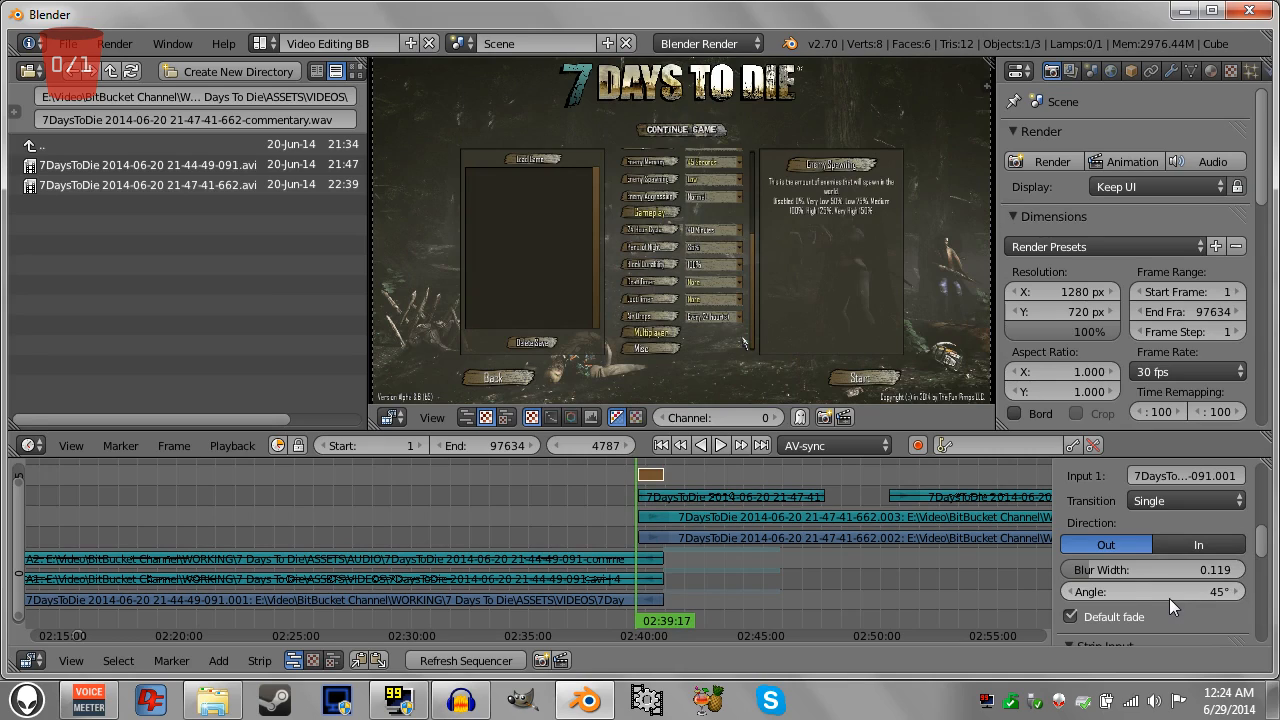
{"action": "mouse_move", "coordinate": [636, 512]}
{"action": "left_mouse_down"}
{"action": "mouse_move", "coordinate": [654, 512]}
{"action": "mouse_move", "coordinate": [642, 512]}
{"action": "left_mouse_up"}
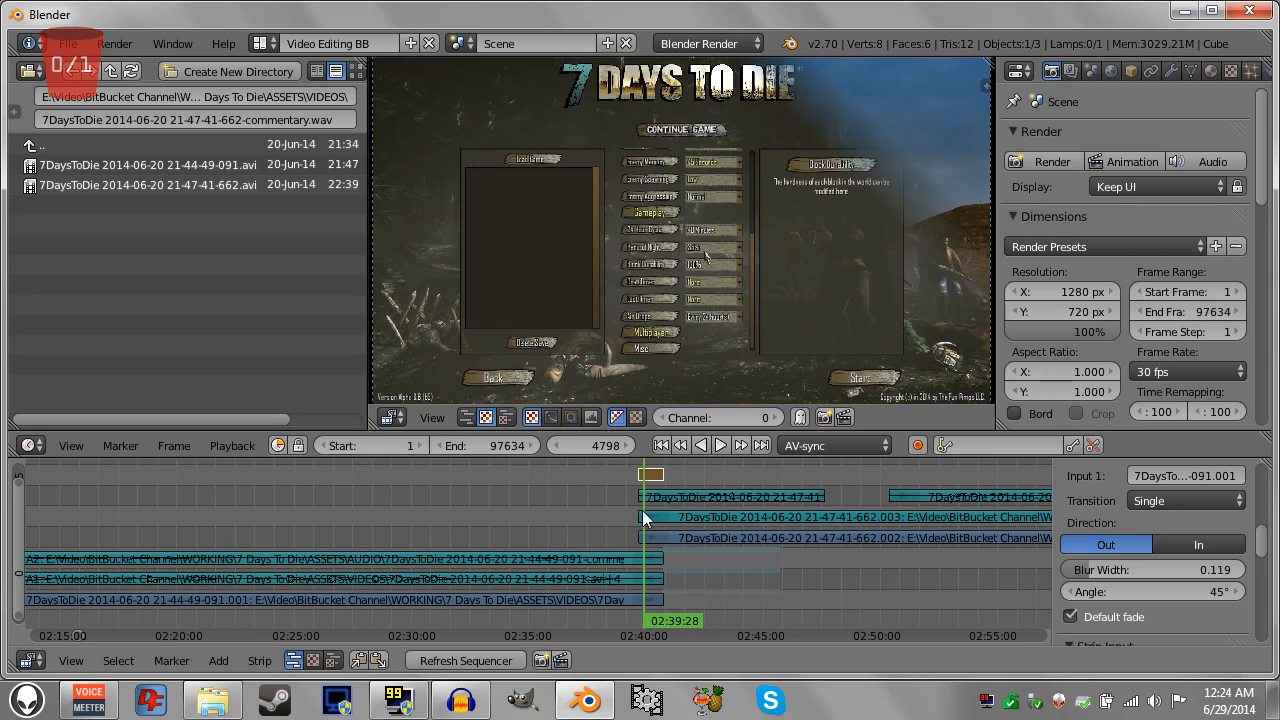
Set the wipe's angle to 20° and scrub through the strip to preview it.
{"action": "left_click", "coordinate": [1180, 587]}
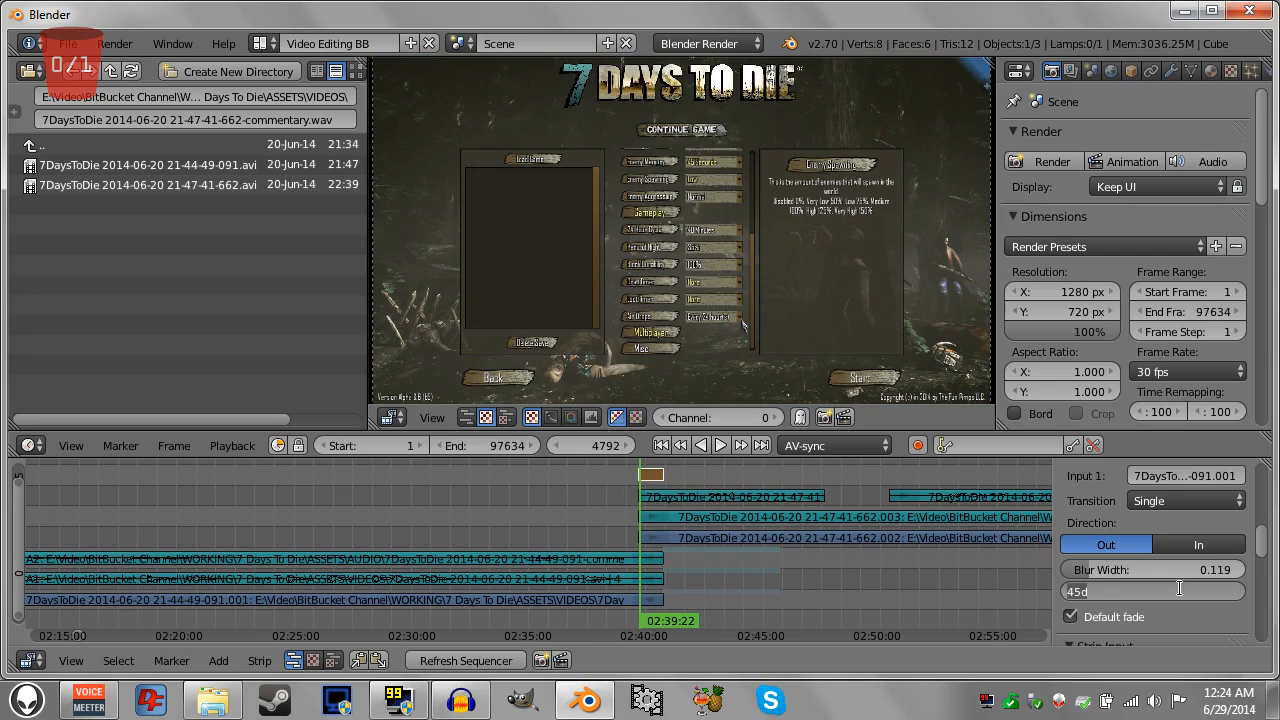
{"action": "type", "text": "20"}
{"action": "key", "text": "Return"}
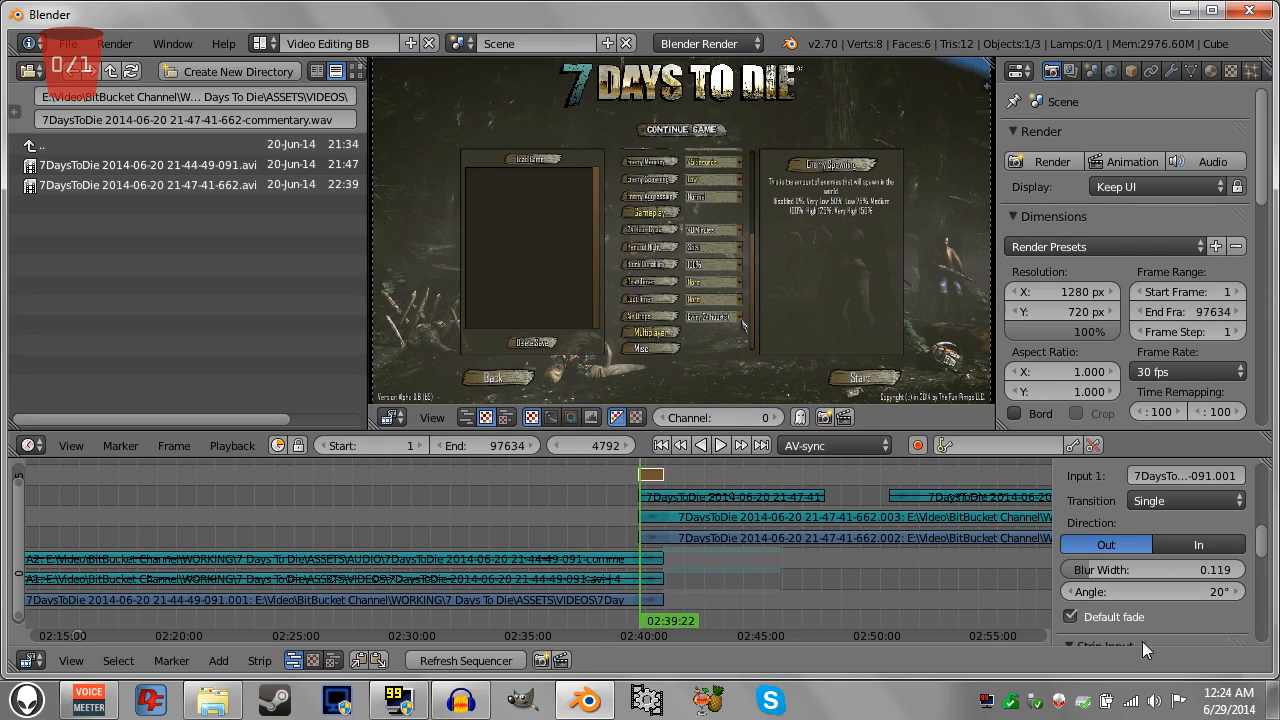
{"action": "mouse_move", "coordinate": [629, 495]}
{"action": "left_mouse_down"}
{"action": "mouse_move", "coordinate": [668, 499]}
{"action": "mouse_move", "coordinate": [639, 502]}
{"action": "mouse_move", "coordinate": [649, 497]}
{"action": "left_mouse_up"}
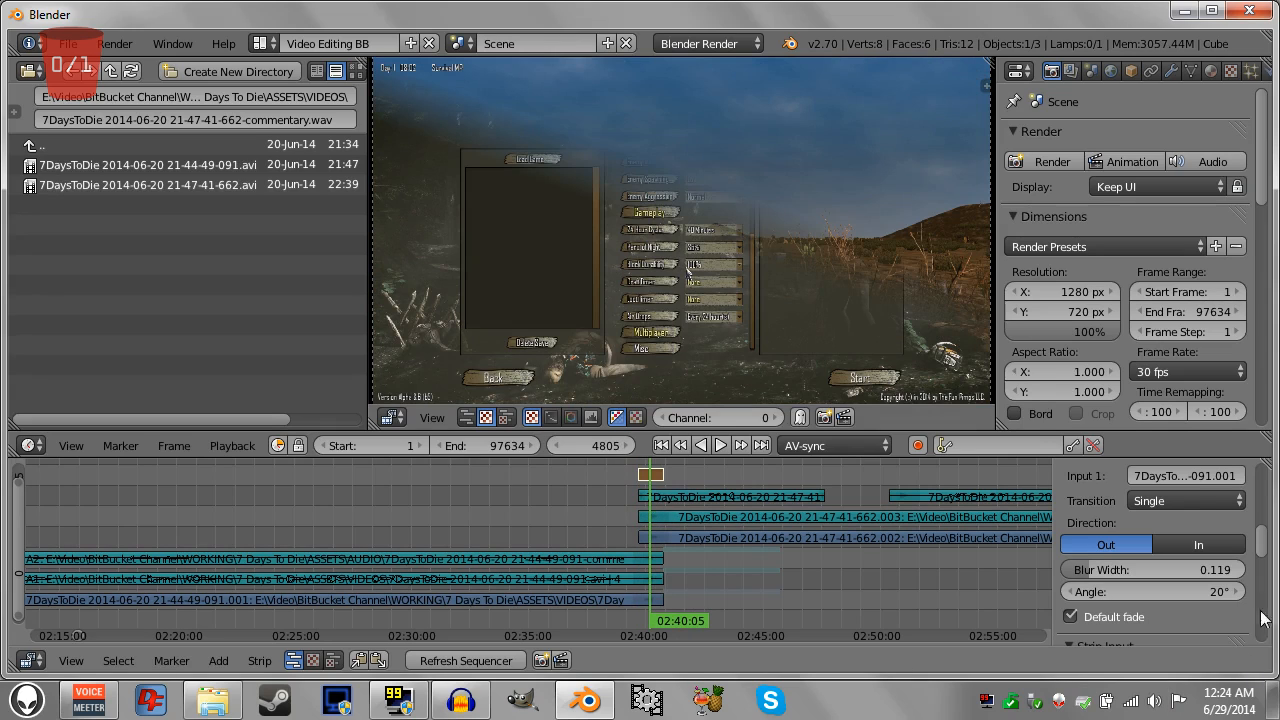
Change the wipe's transition type to Clock and scrub through the overlap to preview it.
{"action": "left_click_drag", "start_coordinate": [1262, 546], "coordinate": [1262, 553]}
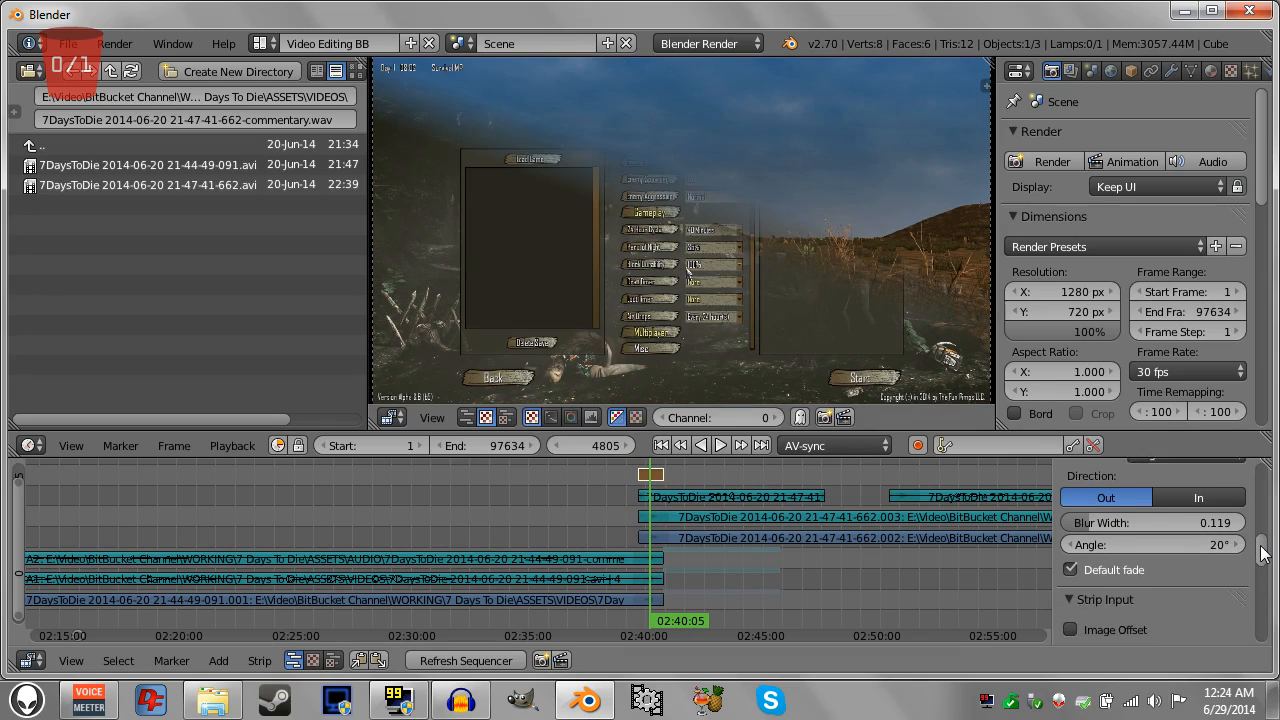
{"action": "scroll", "coordinate": [1206, 531], "scroll_direction": "up", "scroll_amount": 3}
{"action": "left_click", "coordinate": [1206, 531]}
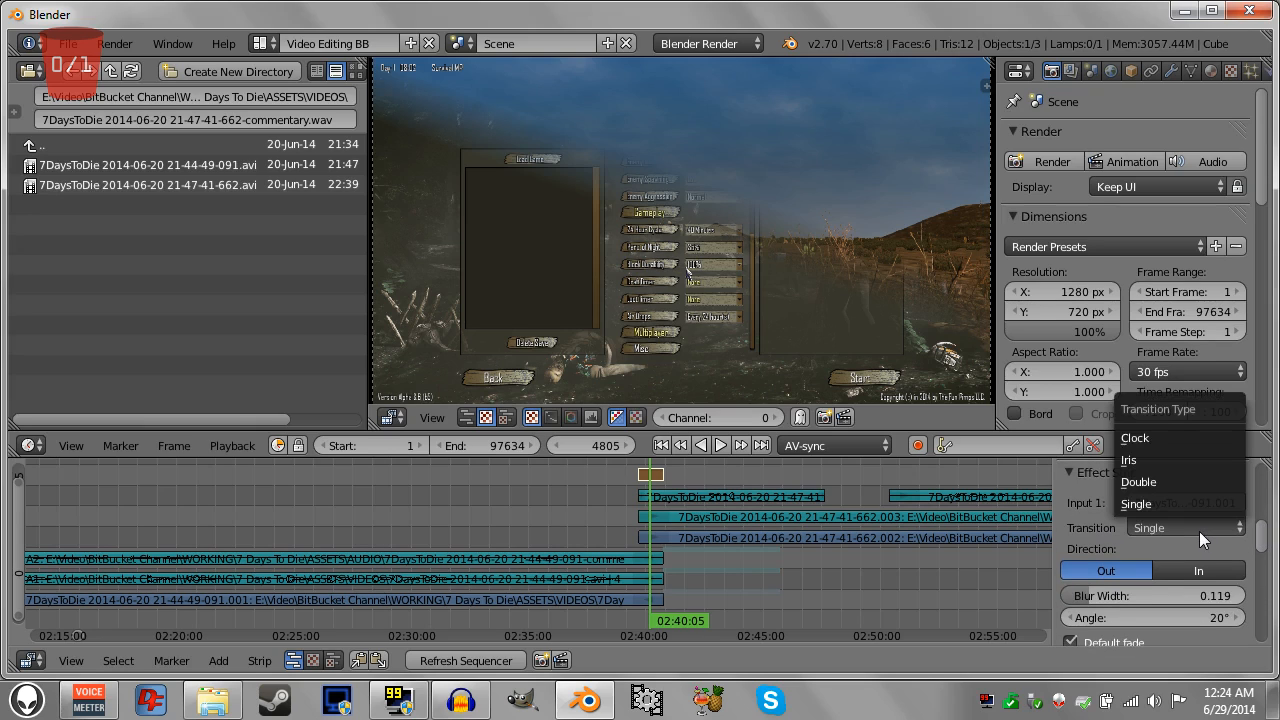
{"action": "left_click", "coordinate": [1187, 527]}
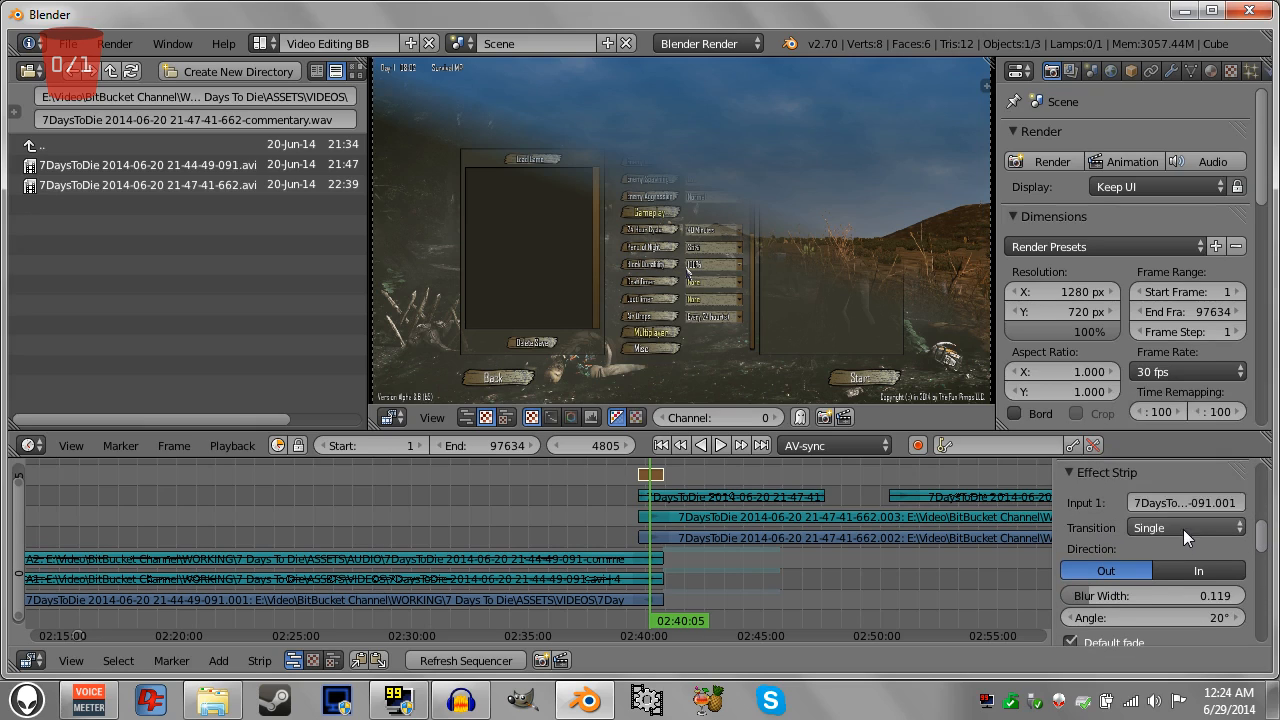
{"action": "left_click", "coordinate": [1183, 529]}
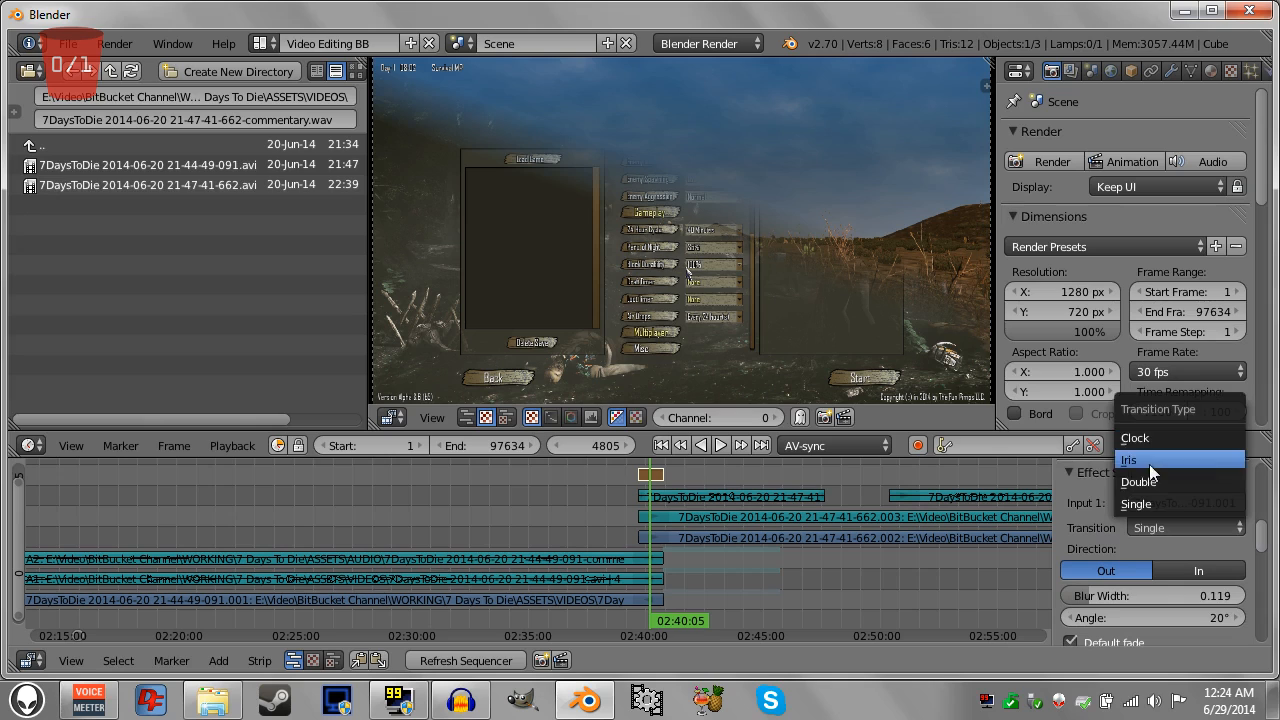
{"action": "key", "text": "Return"}
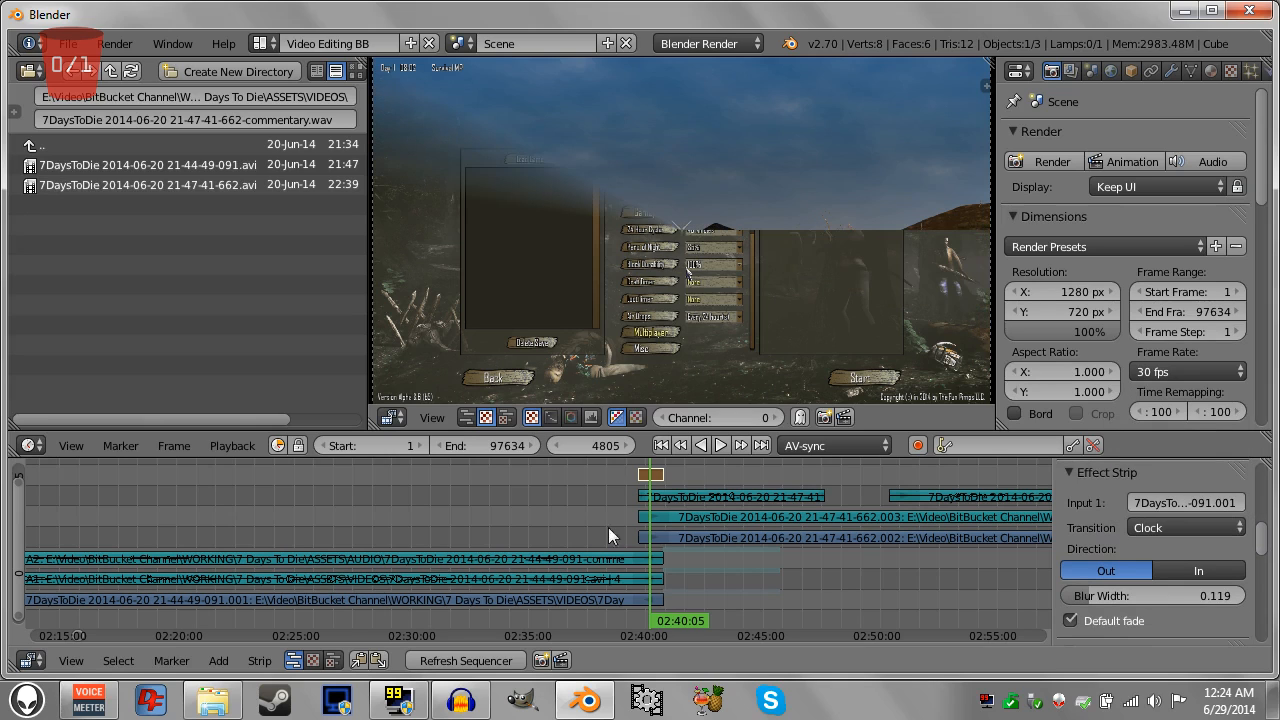
{"action": "mouse_move", "coordinate": [651, 490]}
{"action": "left_mouse_down"}
{"action": "mouse_move", "coordinate": [635, 488]}
{"action": "mouse_move", "coordinate": [663, 492]}
{"action": "mouse_move", "coordinate": [637, 492]}
{"action": "left_mouse_up"}
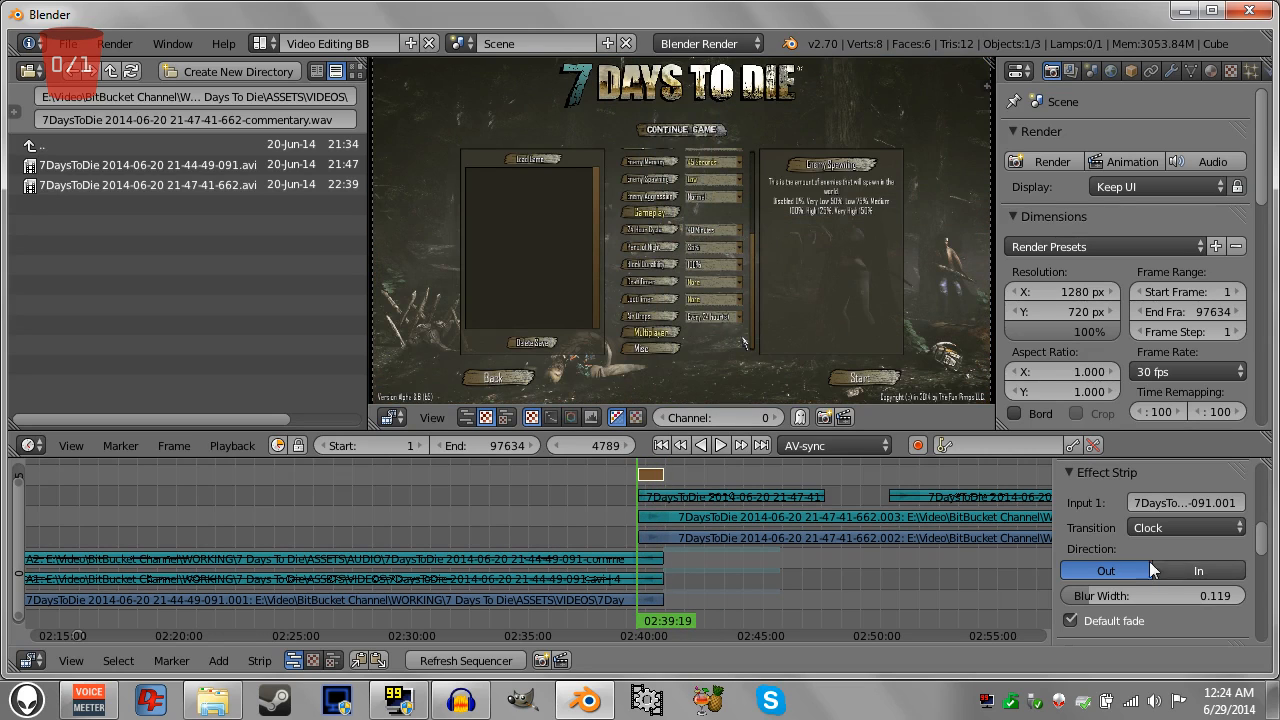
Change the wipe's transition type to Iris, scrub through the overlap, and set the direction to In.
{"action": "left_click", "coordinate": [1156, 522]}
{"action": "left_click", "coordinate": [1160, 462]}
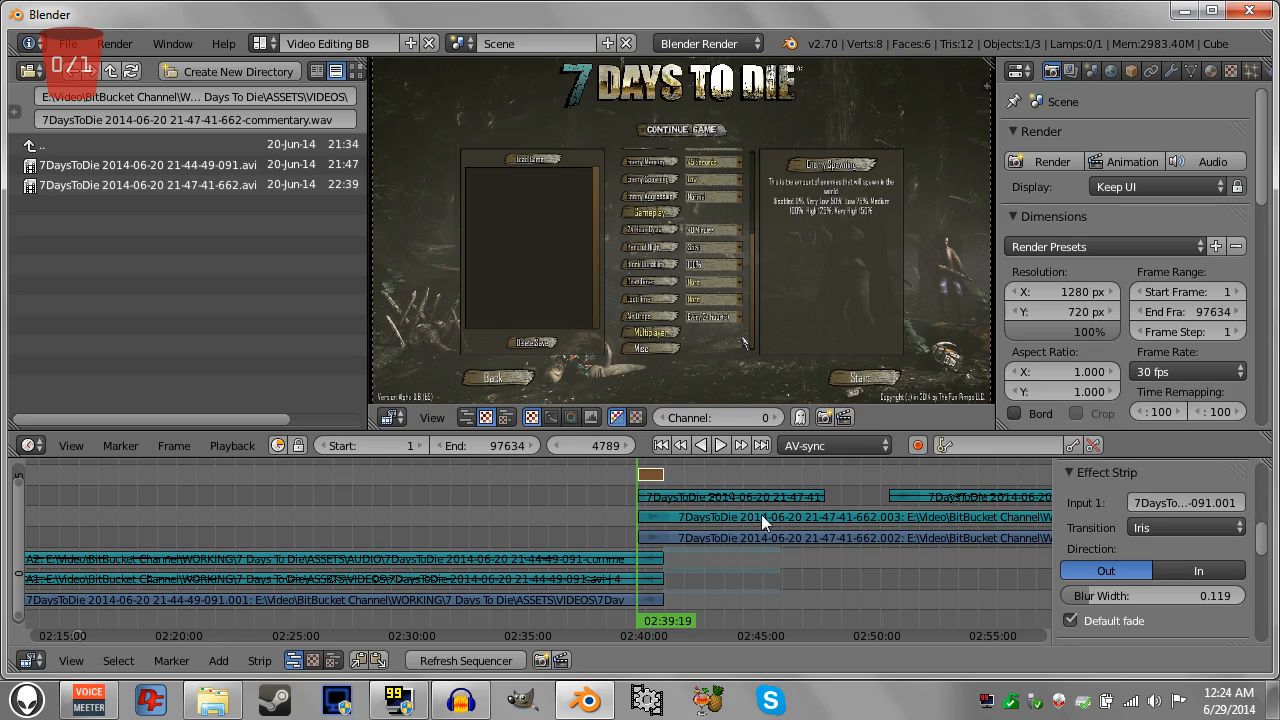
{"action": "mouse_move", "coordinate": [638, 487]}
{"action": "left_mouse_down"}
{"action": "mouse_move", "coordinate": [671, 488]}
{"action": "mouse_move", "coordinate": [639, 489]}
{"action": "left_mouse_up"}
{"action": "left_click", "coordinate": [1183, 569]}
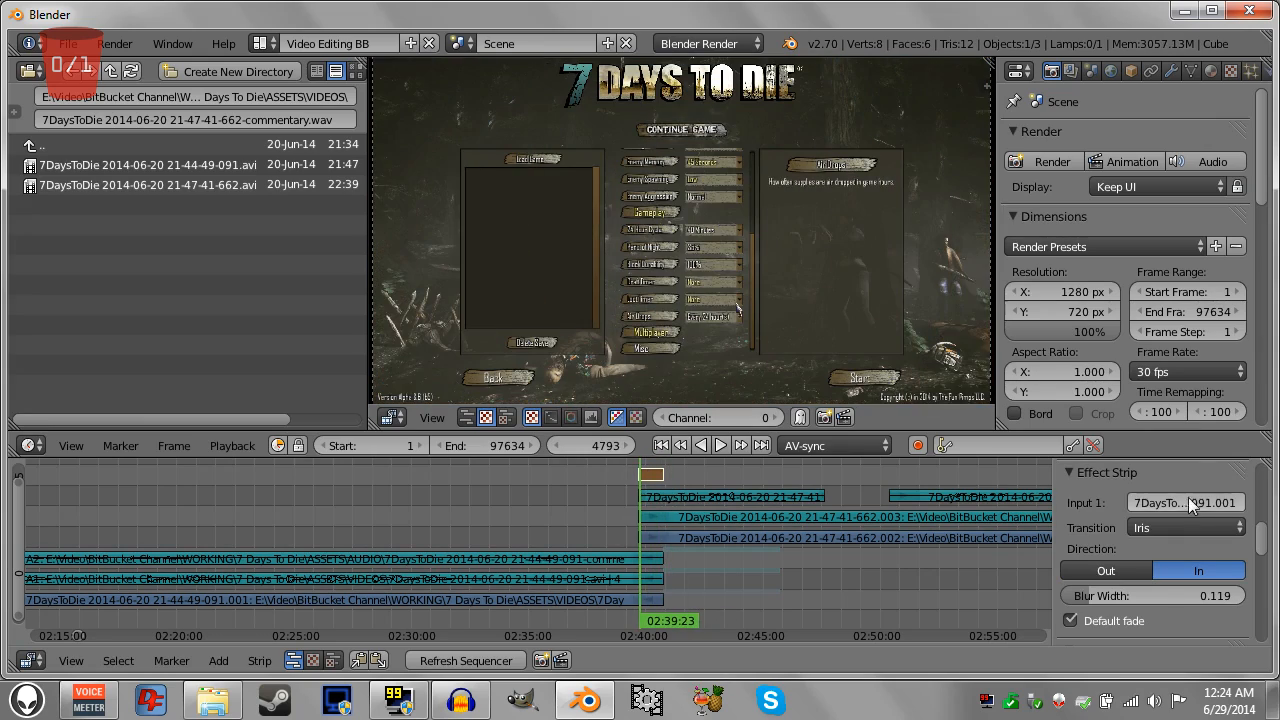
Set the wipe's transition type to Double with direction Out, scrub the playhead to frame 4750, and refresh the sequencer.
{"action": "left_click", "coordinate": [1185, 526]}
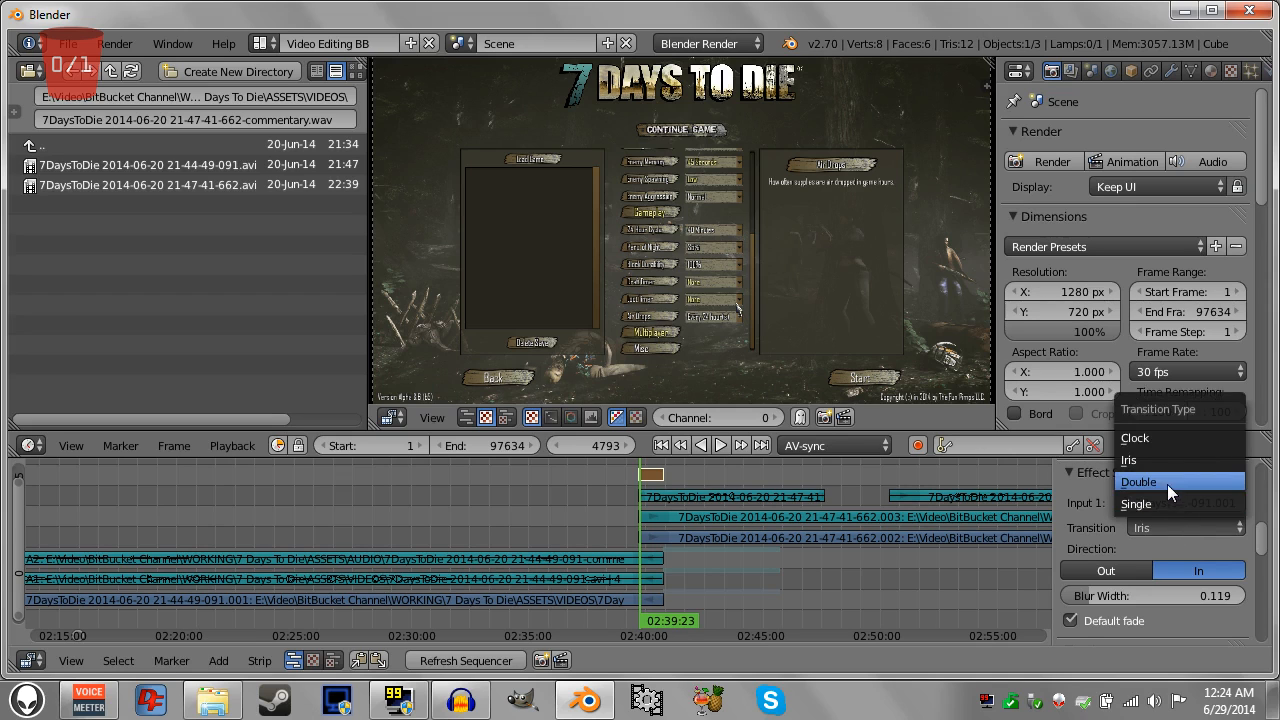
{"action": "left_click", "coordinate": [1167, 483]}
{"action": "left_click_drag", "start_coordinate": [643, 494], "coordinate": [607, 501]}
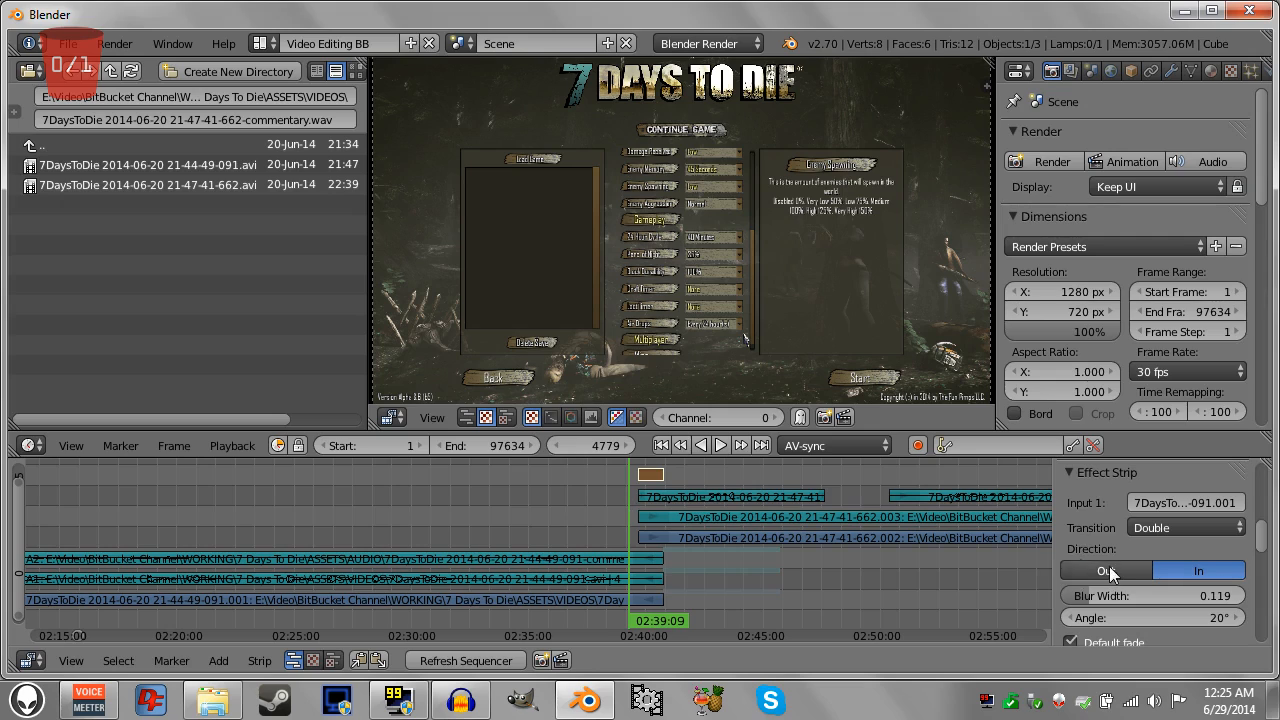
{"action": "left_click", "coordinate": [1109, 566]}
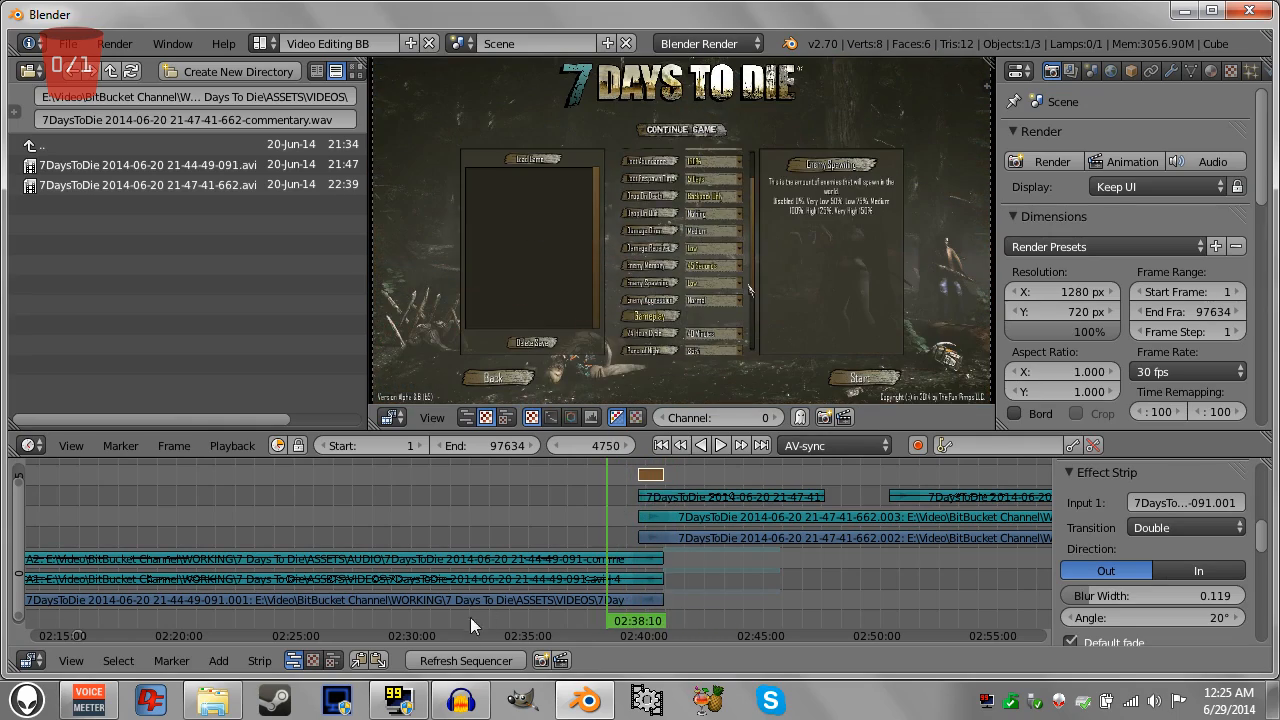
{"action": "left_click", "coordinate": [472, 660]}
Slide the second recording's video and audio strips so they overlap the first recording by about 26 frames.
{"action": "scroll", "coordinate": [657, 473], "scroll_direction": "up", "scroll_amount": 3}
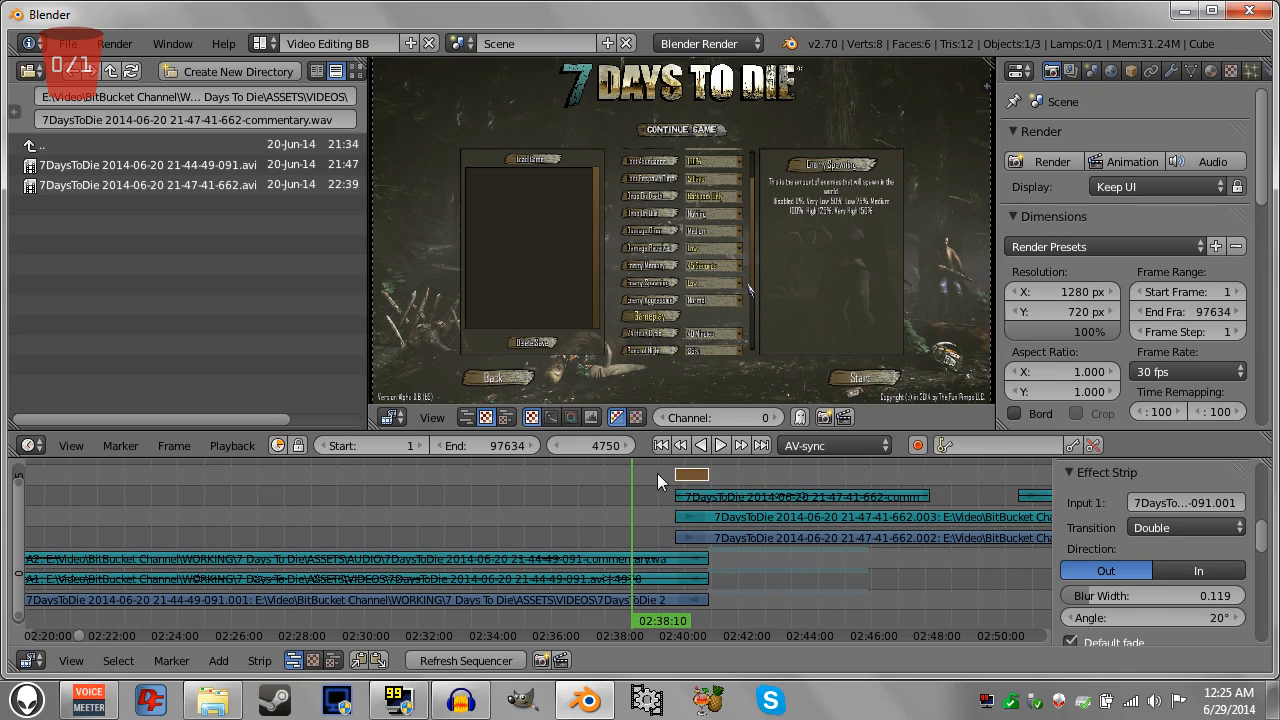
{"action": "right_click", "coordinate": [790, 503]}
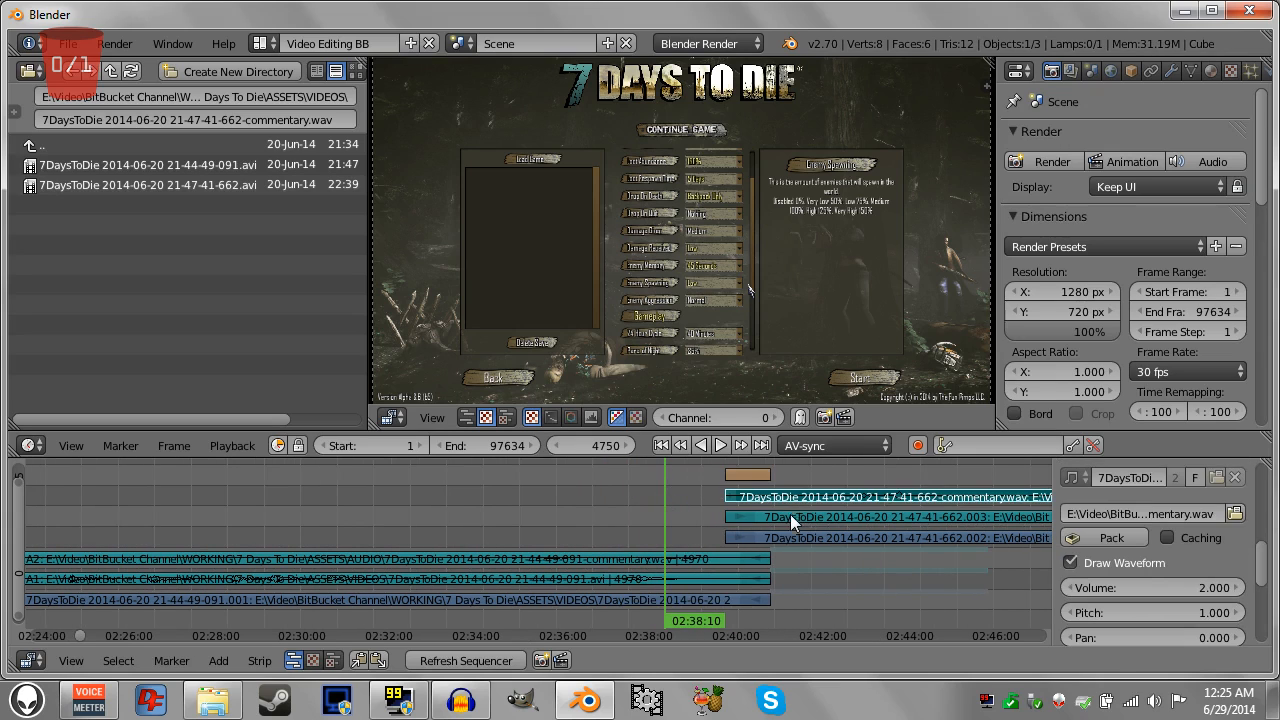
{"action": "right_click", "coordinate": [790, 523]}
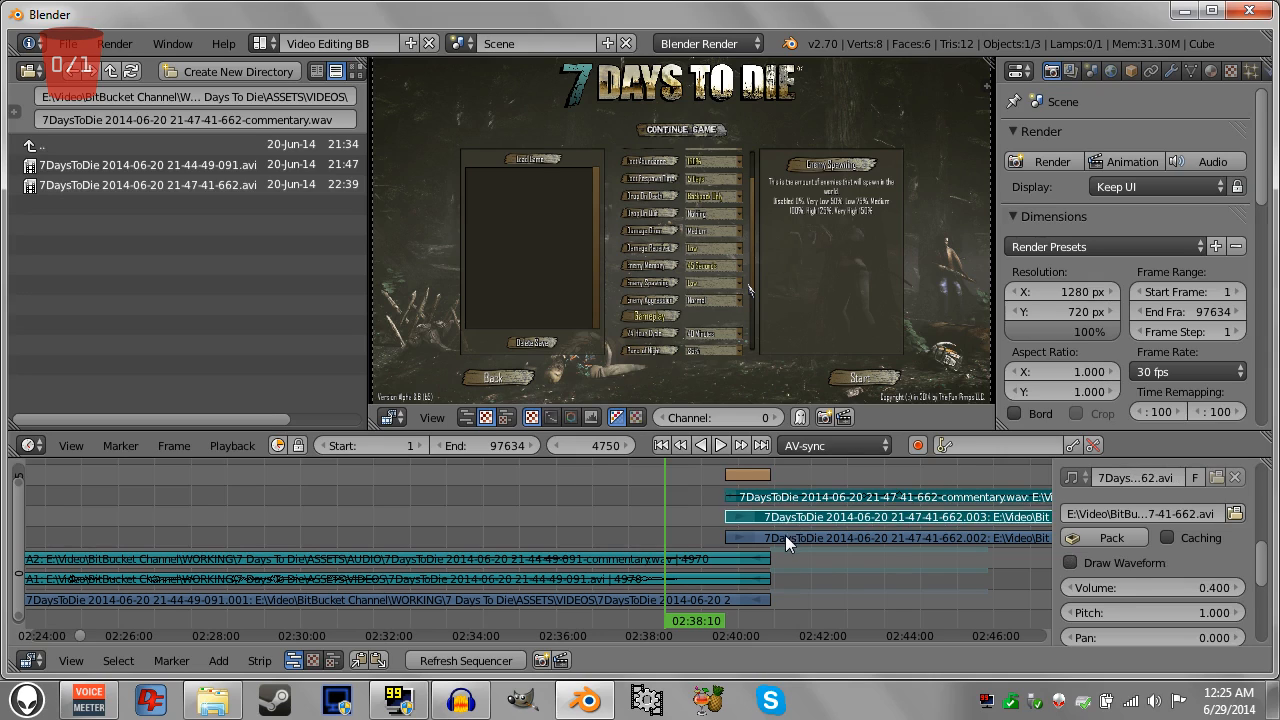
{"action": "right_click", "coordinate": [785, 537]}
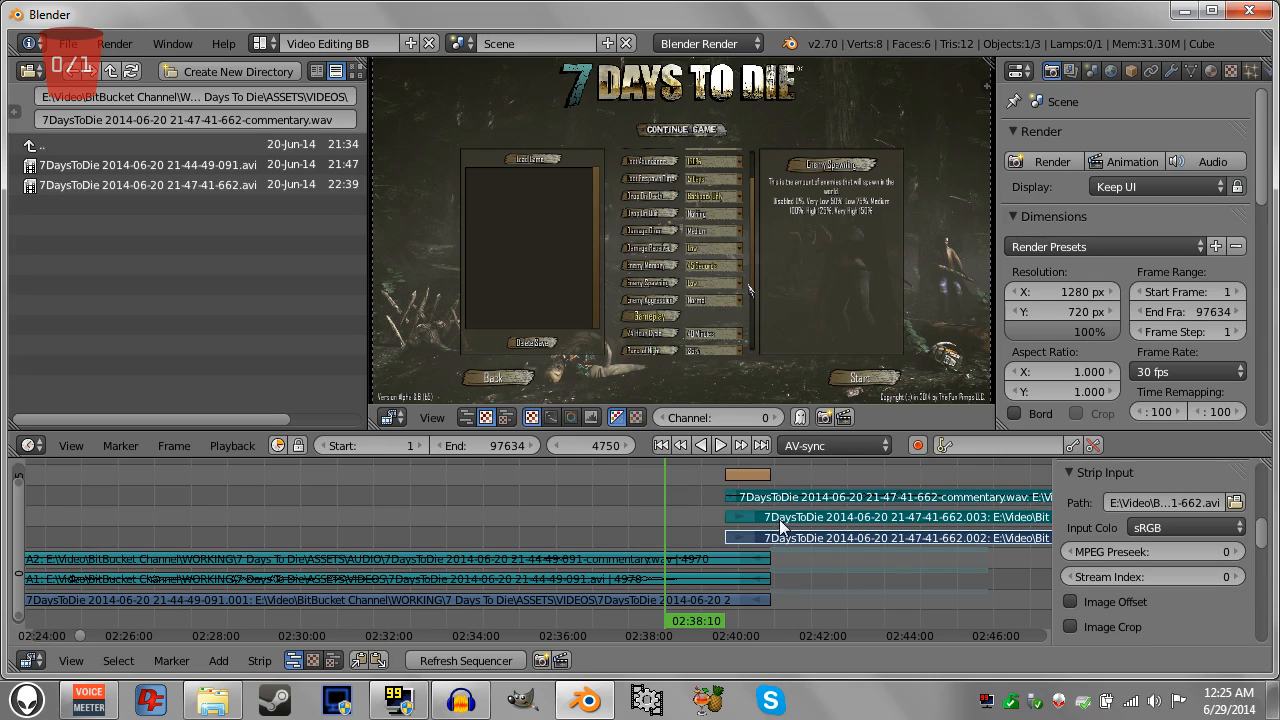
{"action": "key", "text": "a"}
{"action": "key", "text": "g"}
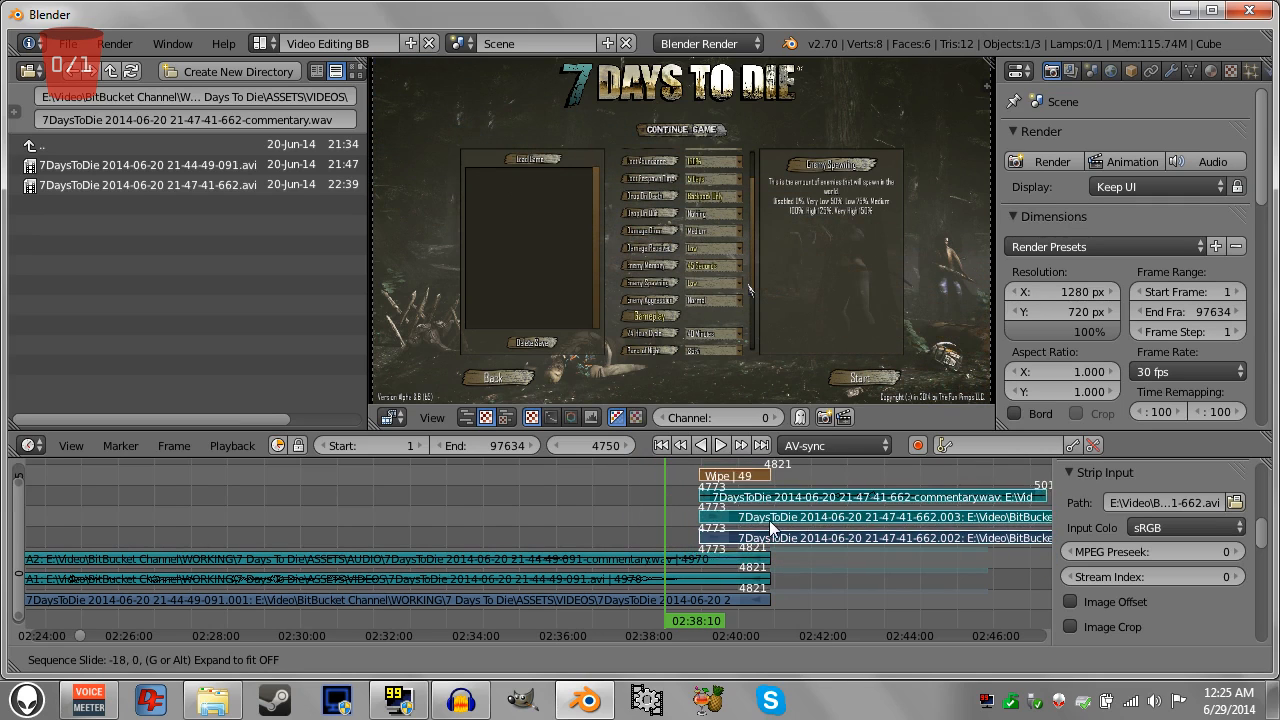
{"action": "left_click", "coordinate": [772, 543]}
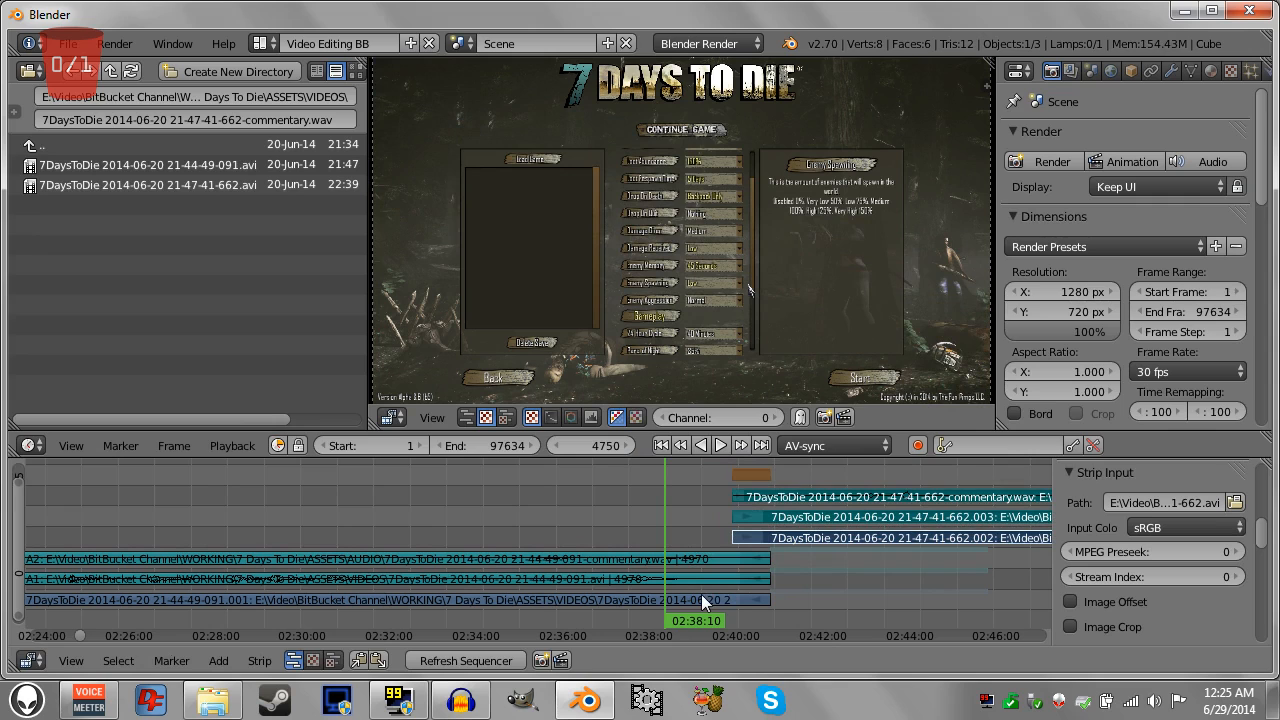
Place the playhead at frame 4796, at the start of the Wipe strip.
{"action": "mouse_move", "coordinate": [727, 502]}
{"action": "left_mouse_down"}
{"action": "mouse_move", "coordinate": [766, 504]}
{"action": "mouse_move", "coordinate": [707, 493]}
{"action": "mouse_move", "coordinate": [765, 490]}
{"action": "mouse_move", "coordinate": [712, 482]}
{"action": "left_mouse_up"}
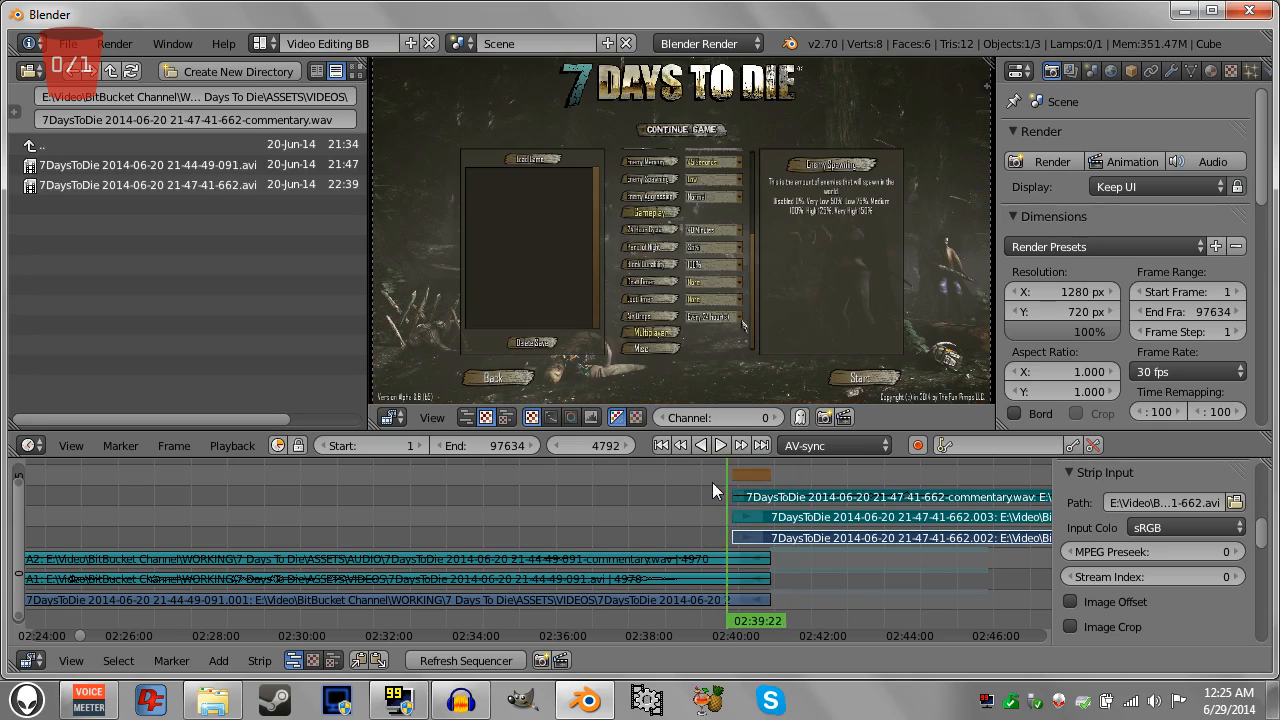
{"action": "scroll", "coordinate": [847, 561], "scroll_direction": "up", "scroll_amount": 3}
{"action": "middle_click_drag", "start_coordinate": [935, 516], "coordinate": [802, 513]}
{"action": "left_click", "coordinate": [797, 541]}
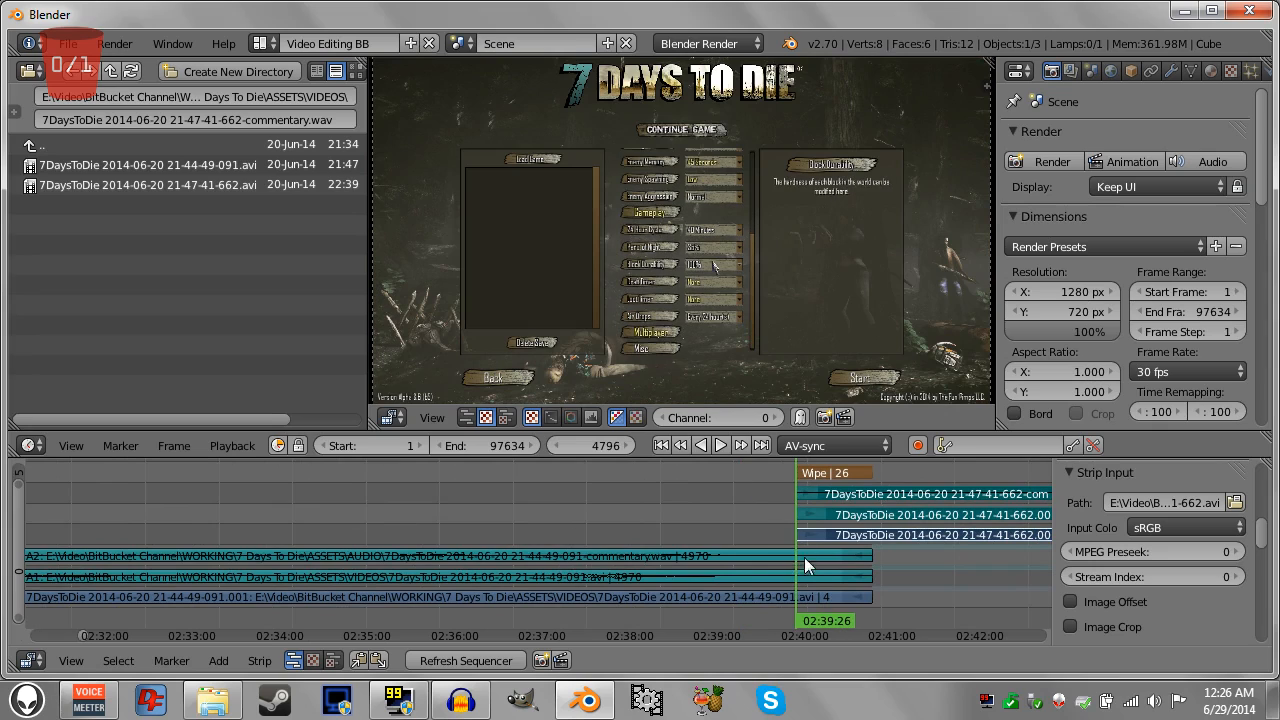
Try to cut the first recording's two audio strips at frame 4796 and delete the pieces under the wipe.
{"action": "right_click", "coordinate": [807, 560], "text": "shift"}
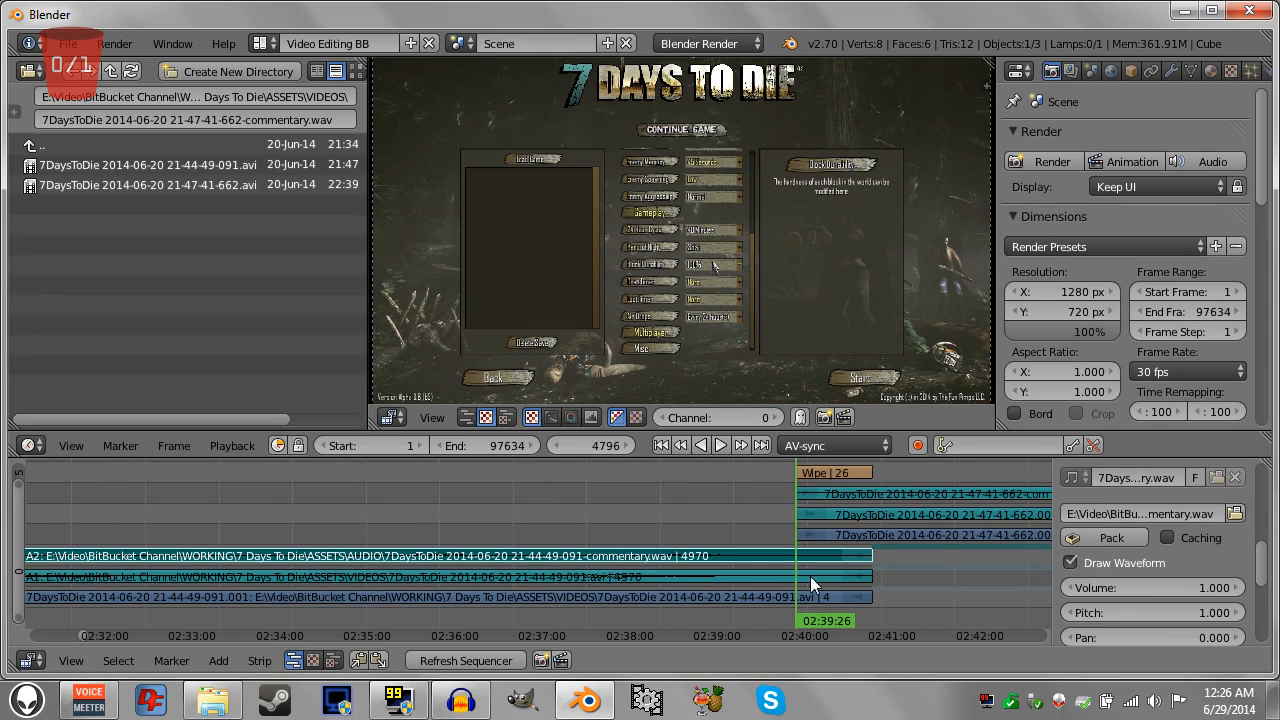
{"action": "right_click", "coordinate": [810, 575], "text": "shift"}
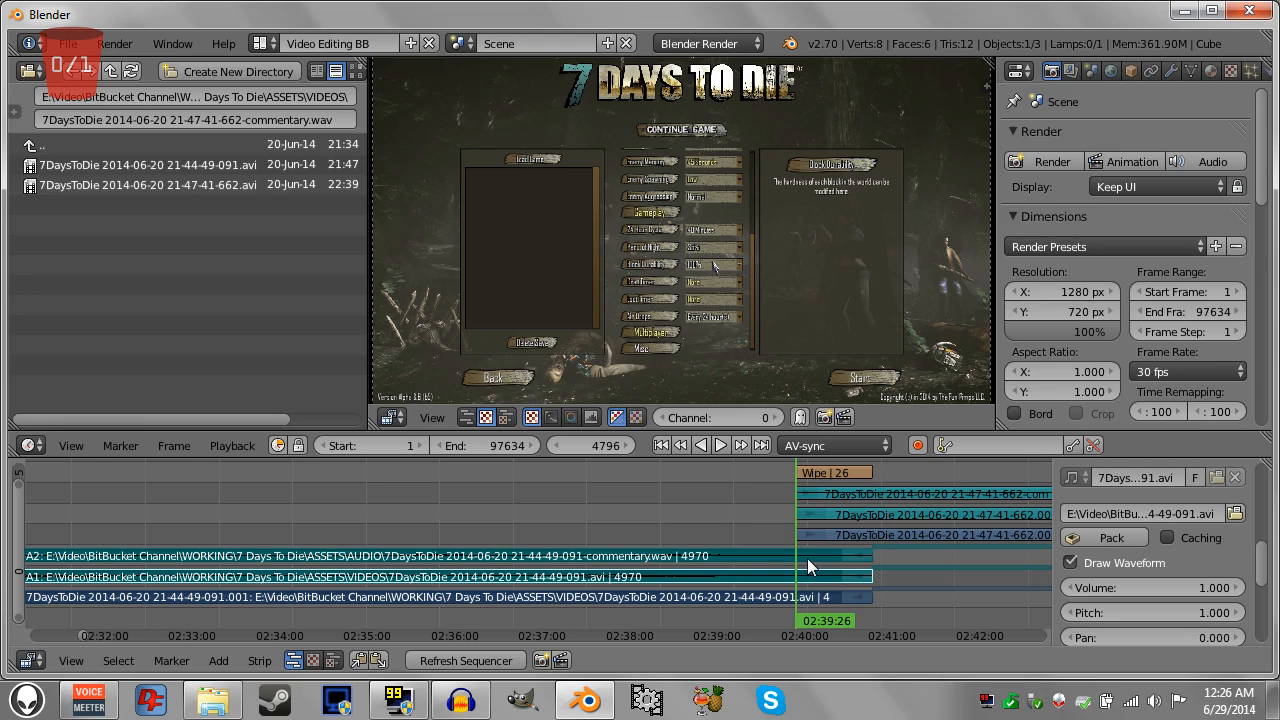
{"action": "right_click", "coordinate": [806, 555]}
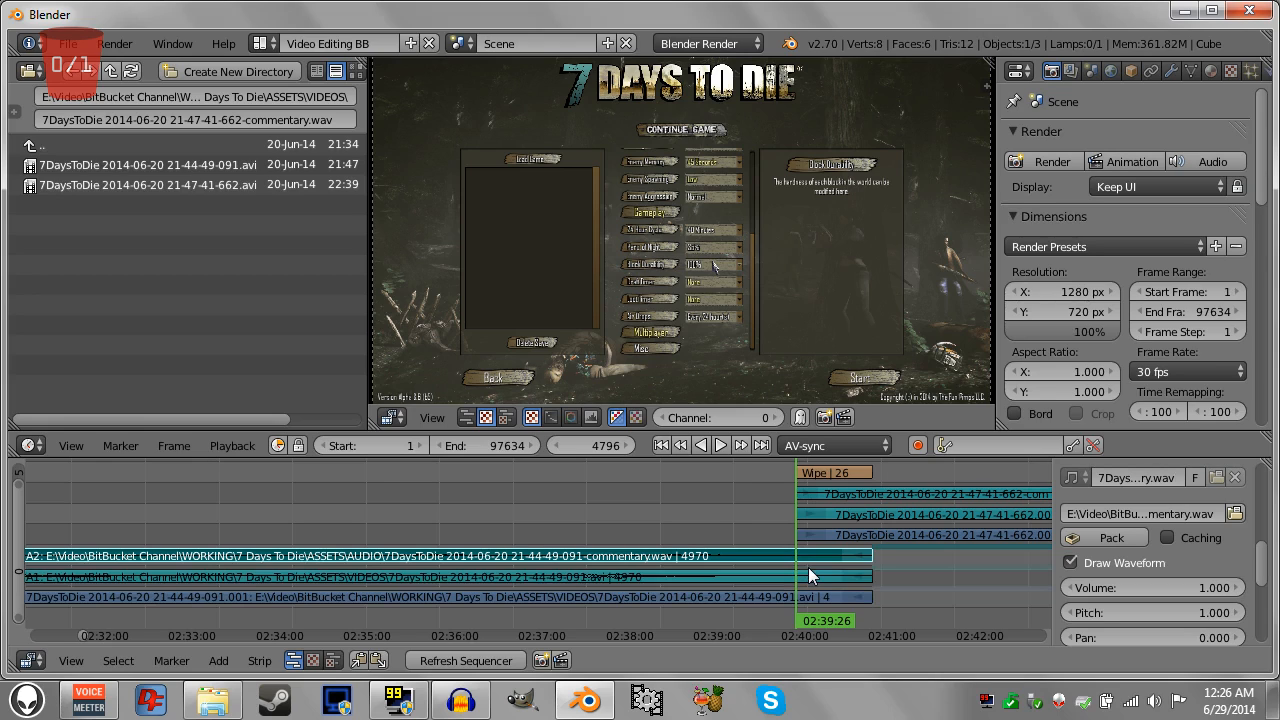
{"action": "right_click", "coordinate": [806, 568], "text": "shift"}
{"action": "key", "text": "k"}
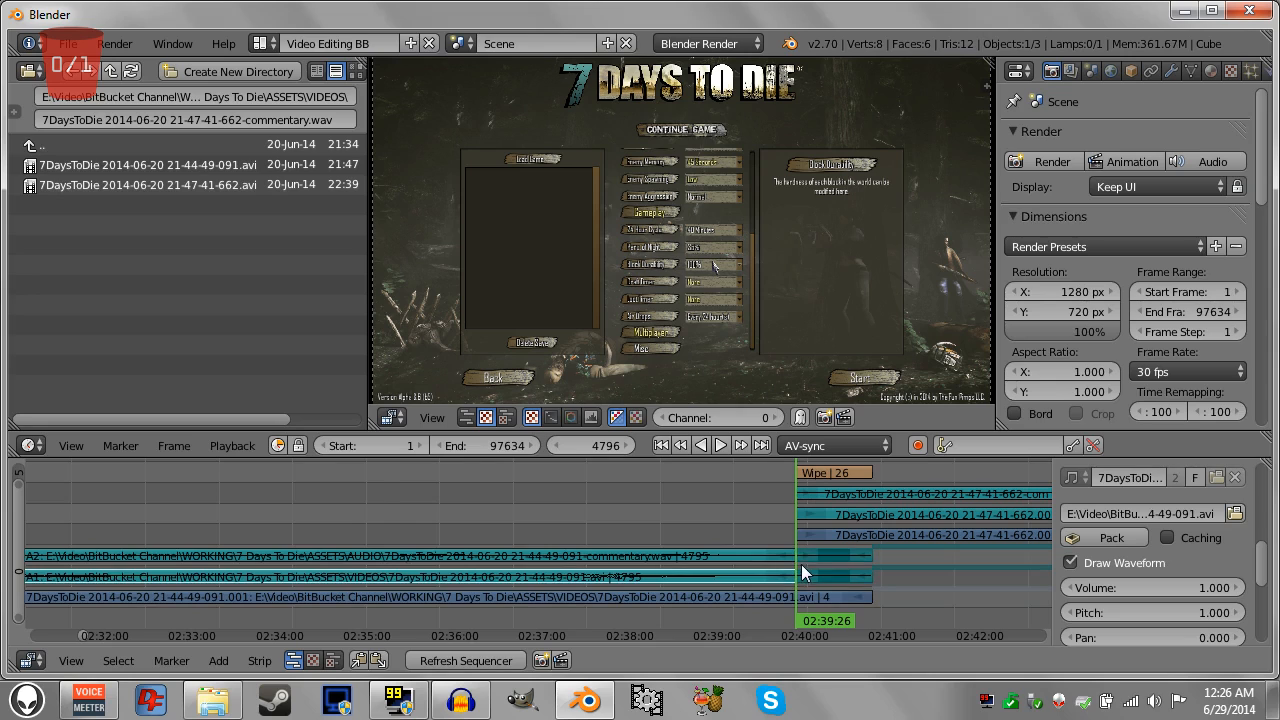
{"action": "right_click", "coordinate": [818, 555]}
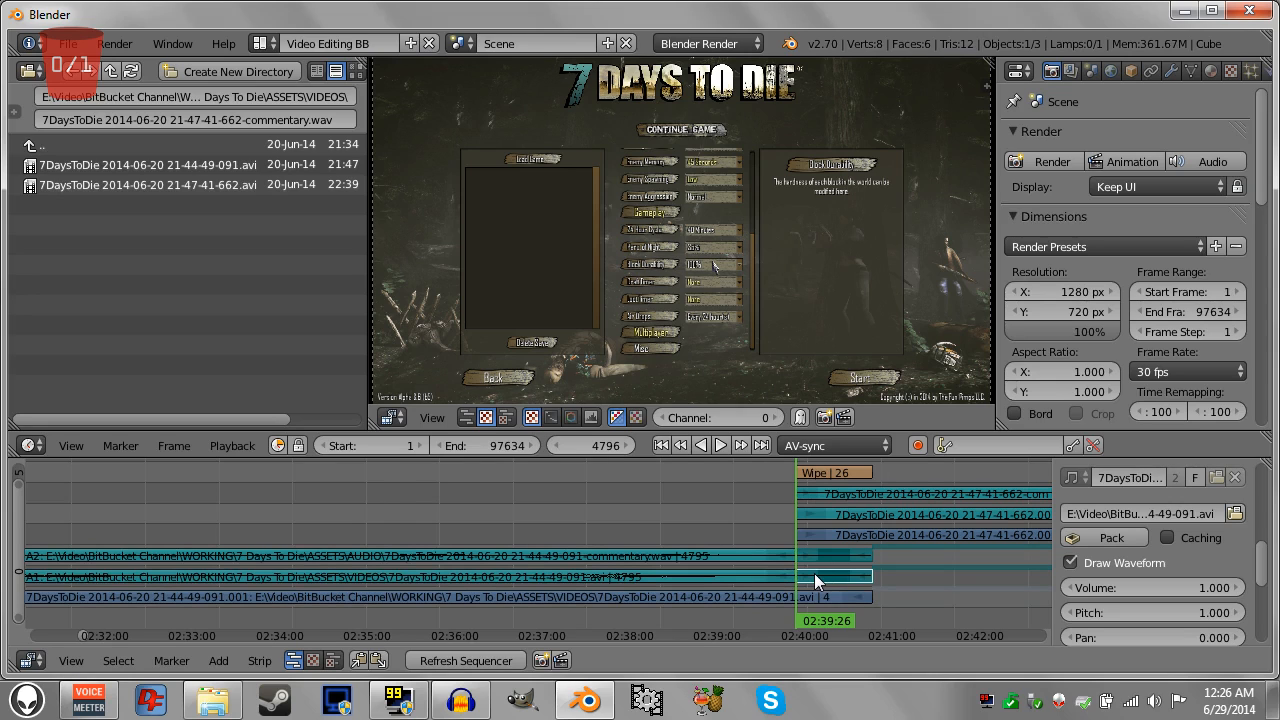
{"action": "key", "text": "x"}
{"action": "left_click", "coordinate": [760, 576]}
{"action": "left_click_drag", "start_coordinate": [783, 533], "coordinate": [838, 565]}
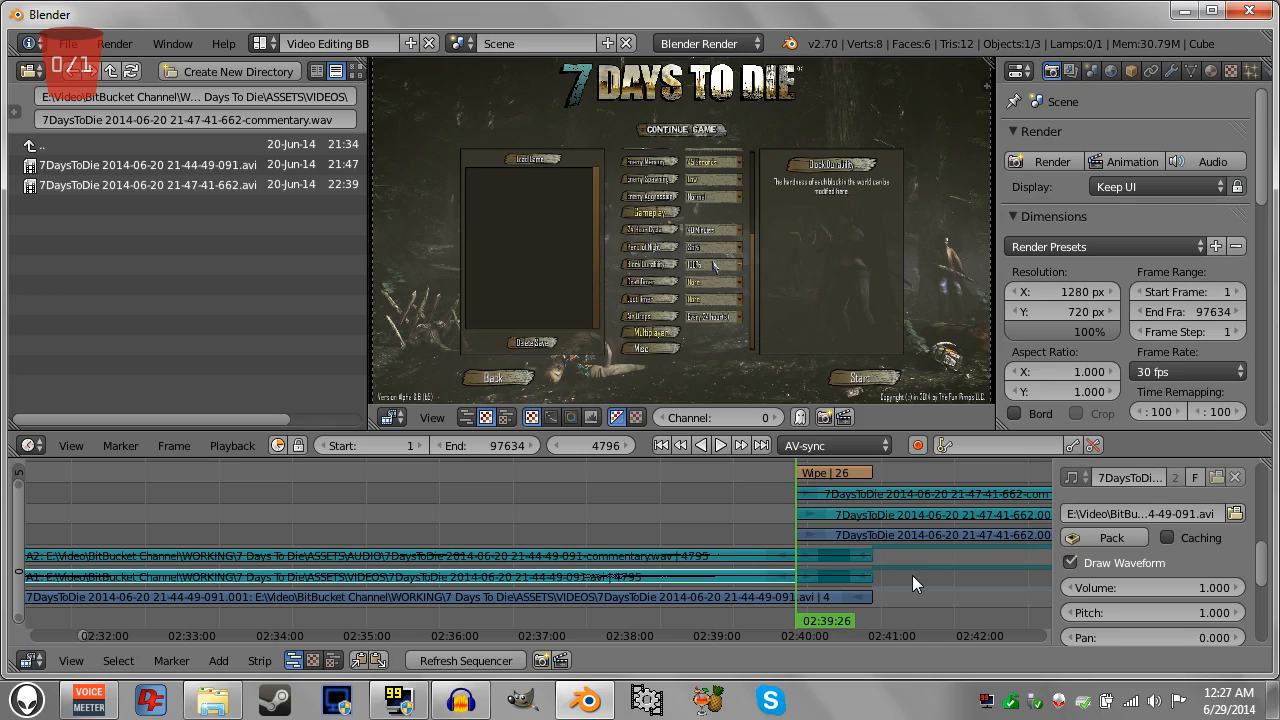
Keyframe the volume of the first recording's commentary and game audio strips at 1.000 on frame 4796.
{"action": "right_click", "coordinate": [795, 551]}
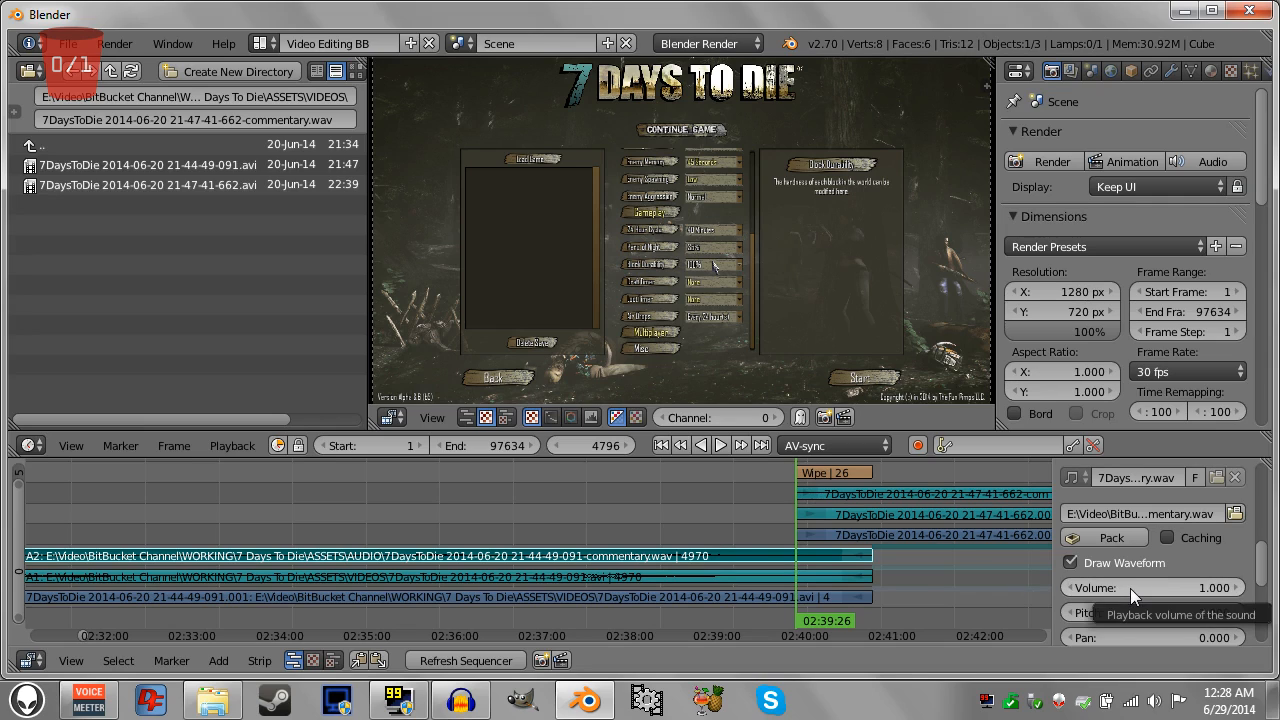
{"action": "key", "text": "i"}
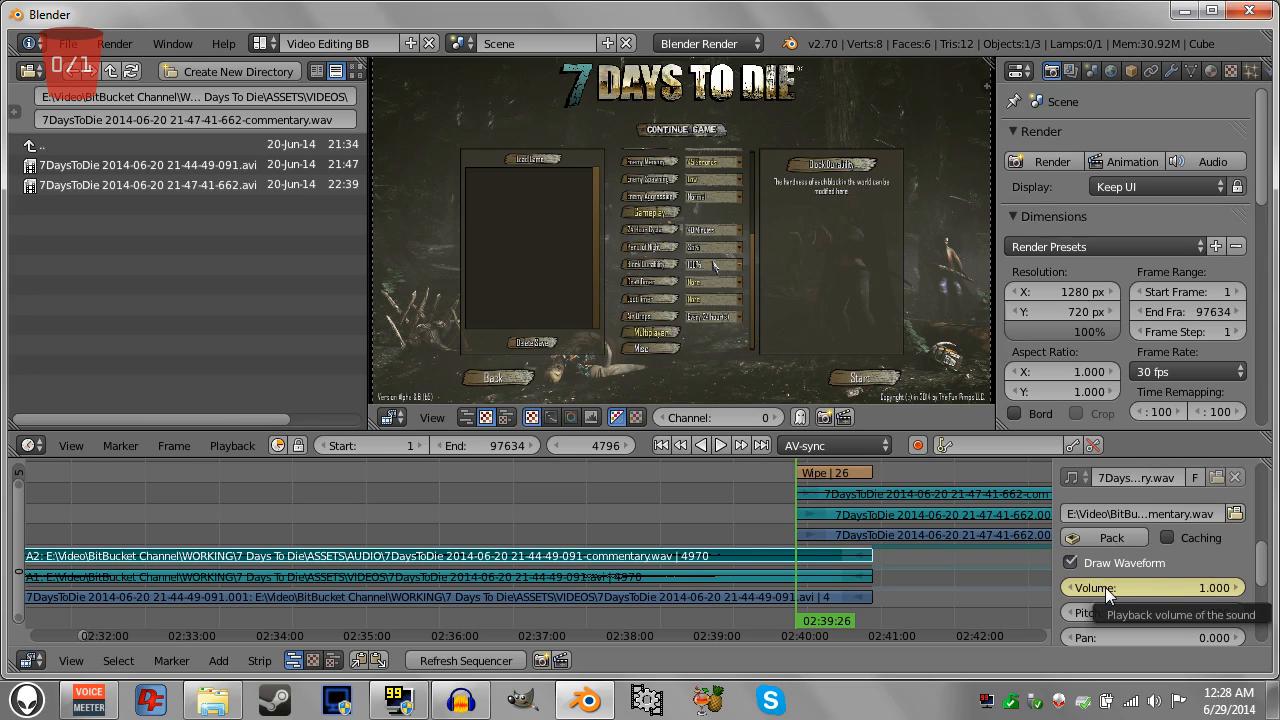
{"action": "left_click", "coordinate": [795, 583]}
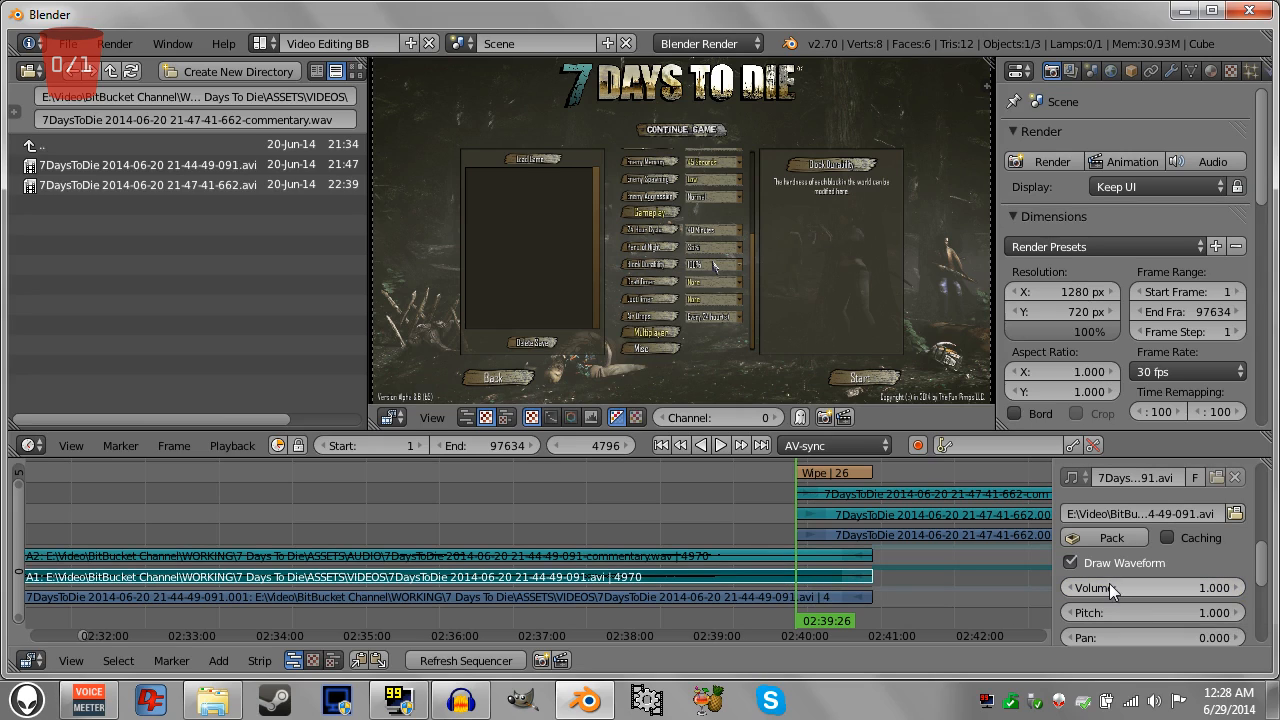
{"action": "key", "text": "i"}
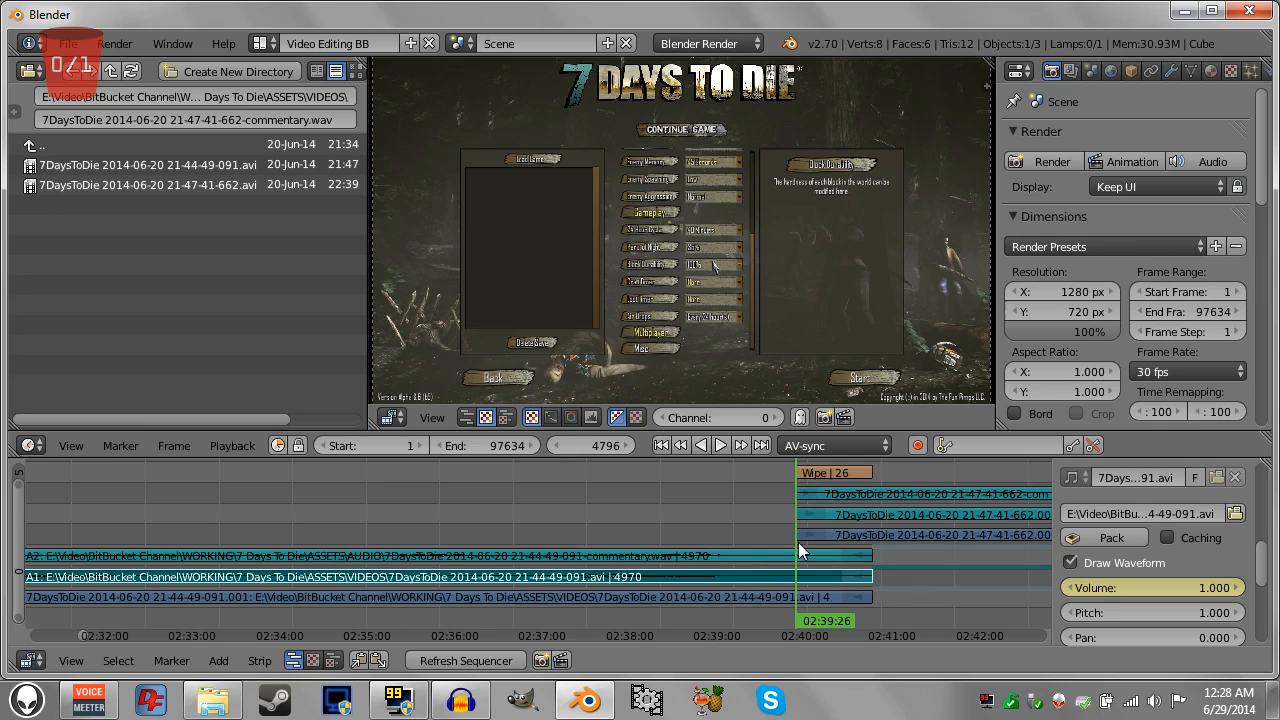
At frame 4822, set the volume of the first recording's game and commentary audio strips to 0 and keyframe both.
{"action": "left_click_drag", "start_coordinate": [800, 557], "coordinate": [867, 551]}
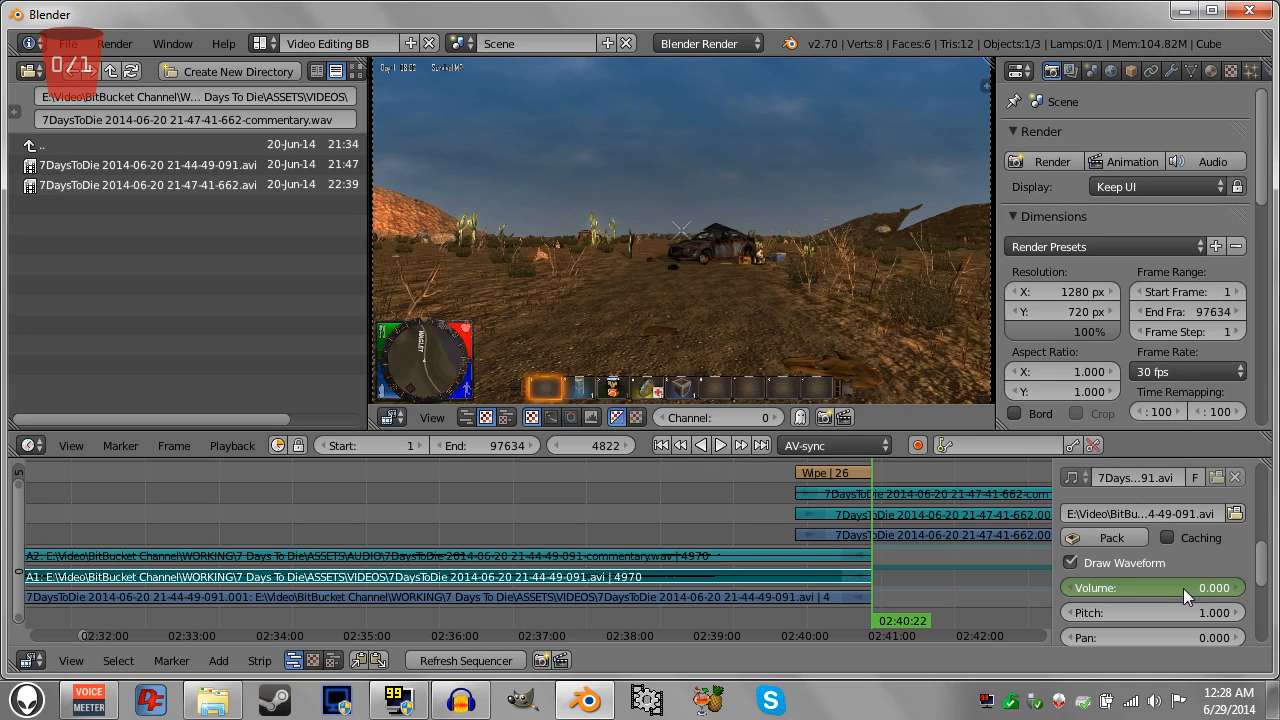
{"action": "key", "text": "BackSpace"}
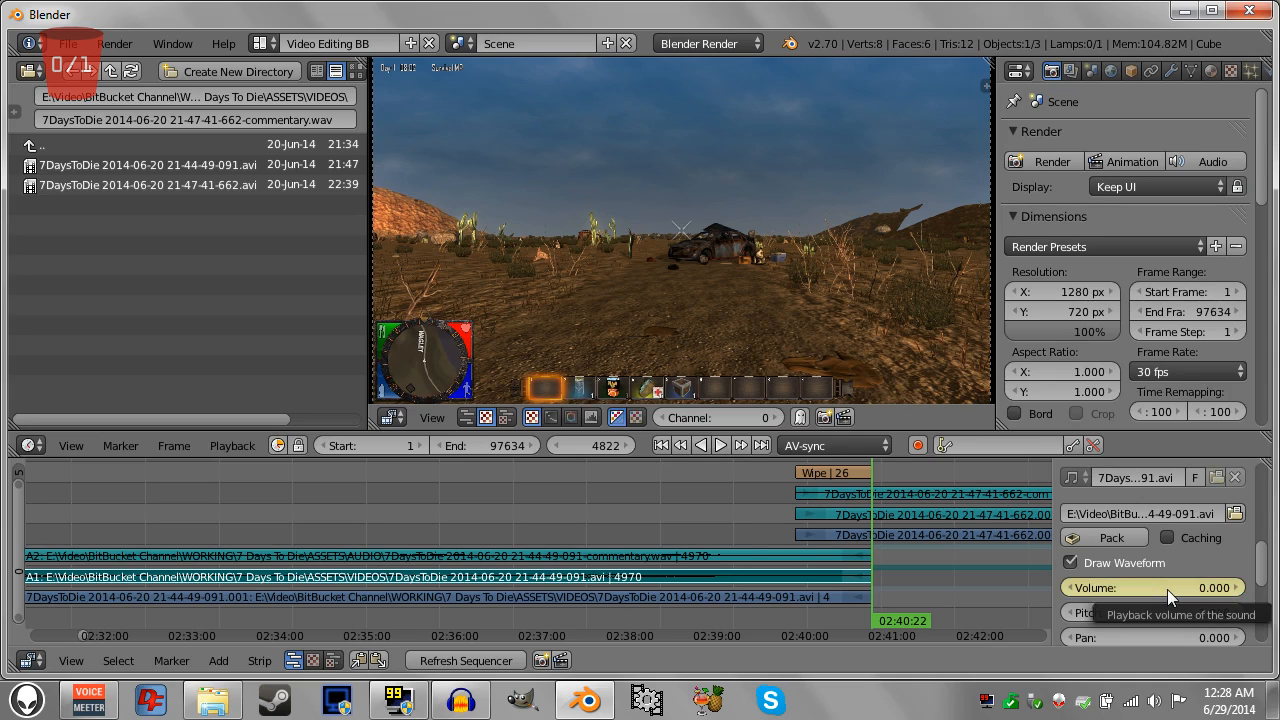
{"action": "key", "text": "i"}
{"action": "right_click", "coordinate": [839, 562]}
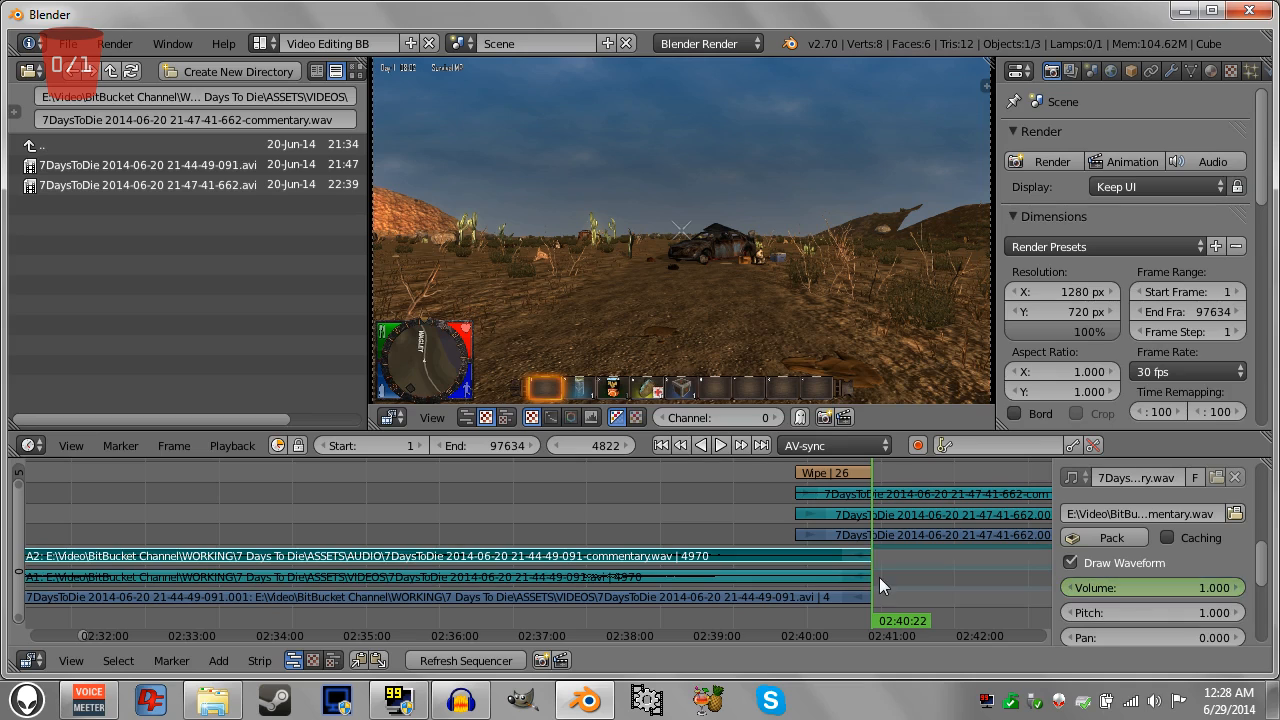
{"action": "left_click", "coordinate": [1197, 587]}
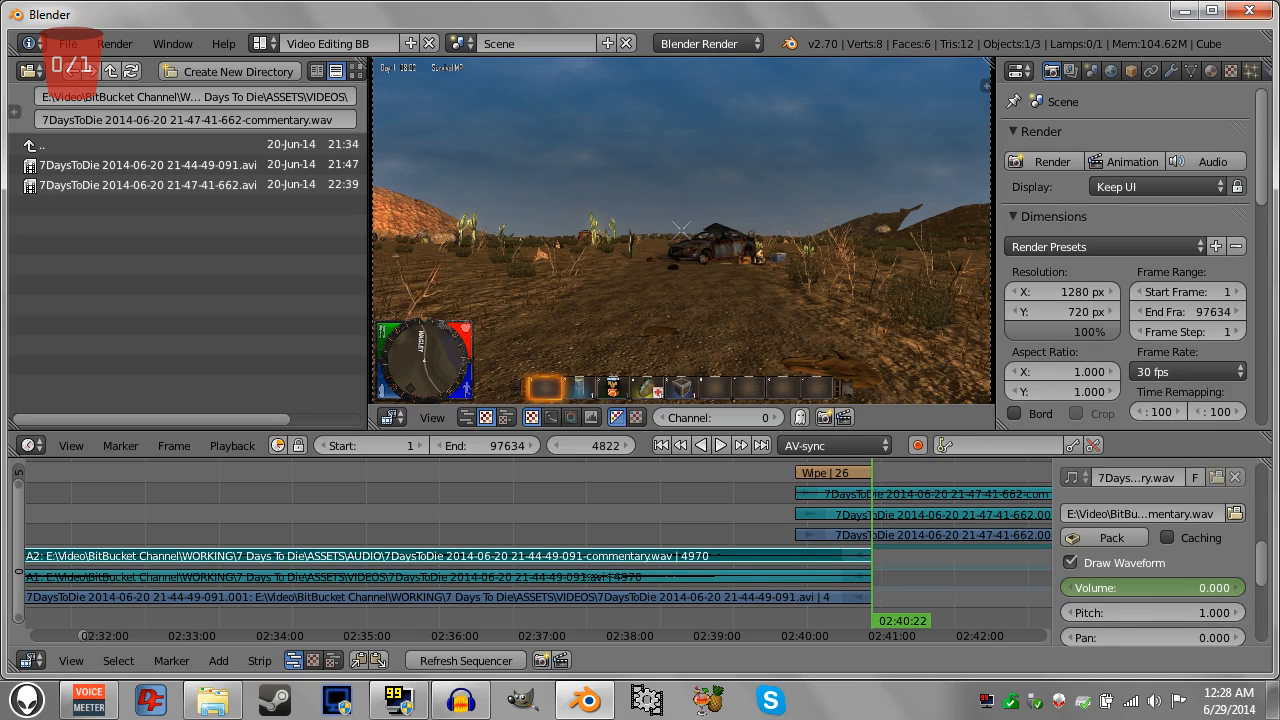
{"action": "type", "text": "0"}
{"action": "key", "text": "Return"}
{"action": "key", "text": "i"}
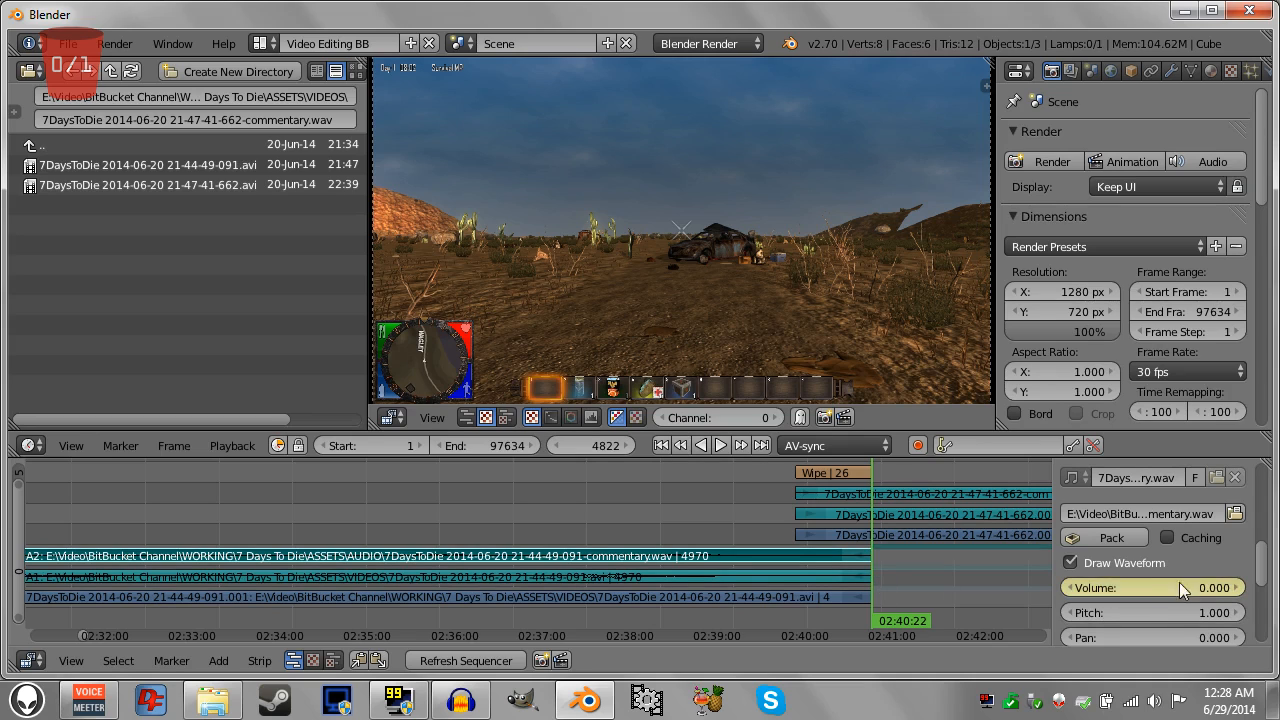
Check the commentary strip's volume fade by scrubbing around the wipe and jumping between its keyframes.
{"action": "left_click", "coordinate": [799, 540]}
{"action": "mouse_move", "coordinate": [800, 538]}
{"action": "left_mouse_down"}
{"action": "mouse_move", "coordinate": [871, 541]}
{"action": "mouse_move", "coordinate": [788, 533]}
{"action": "left_mouse_up"}
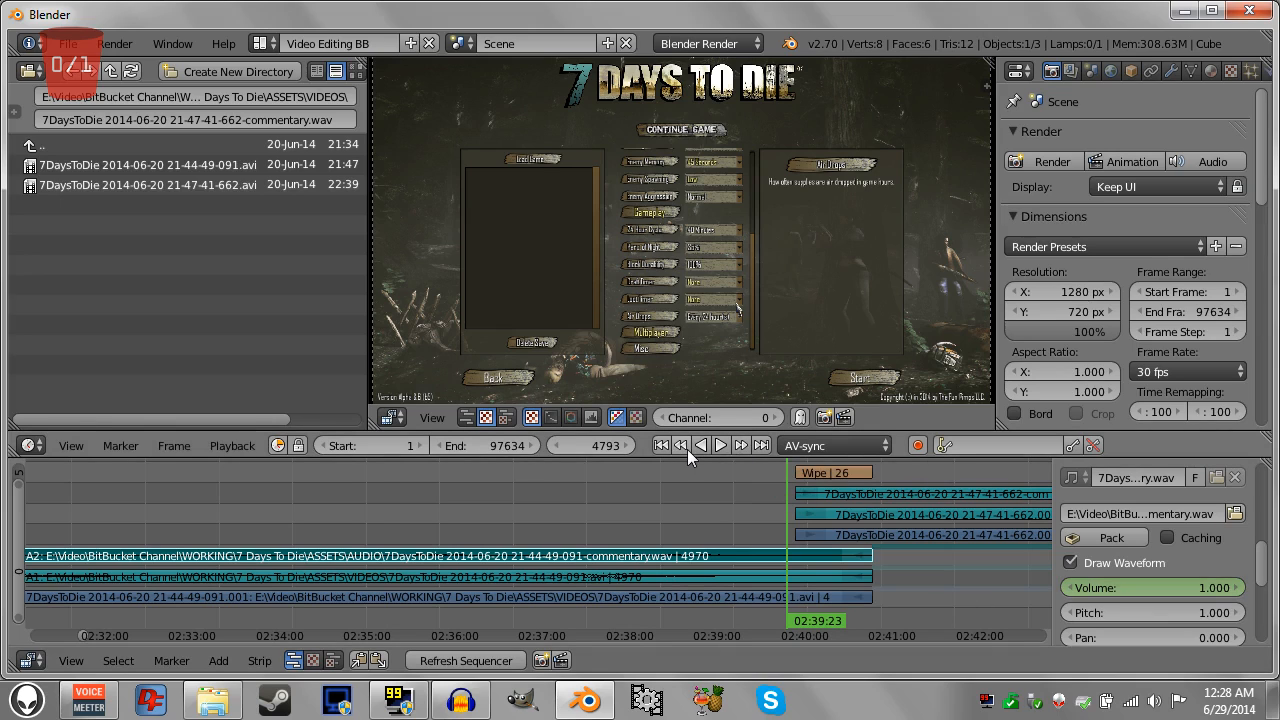
{"action": "left_click", "coordinate": [741, 447]}
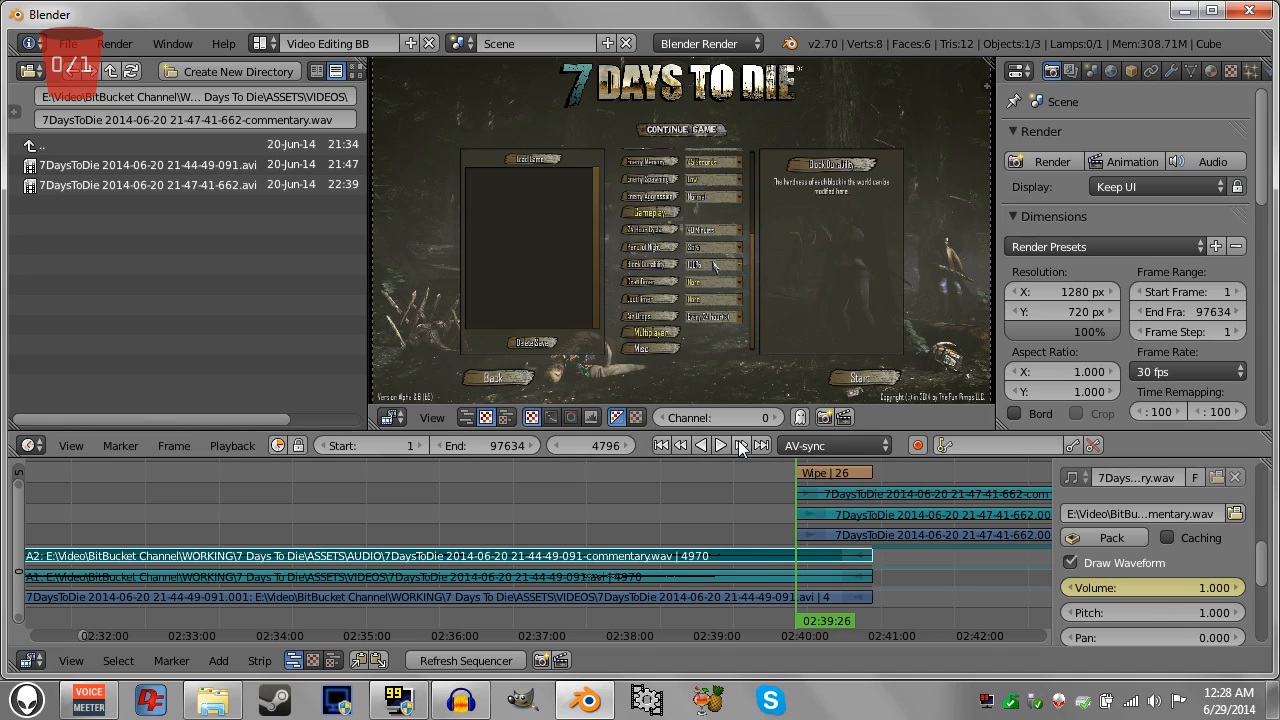
{"action": "left_click", "coordinate": [740, 445]}
{"action": "left_click", "coordinate": [680, 445]}
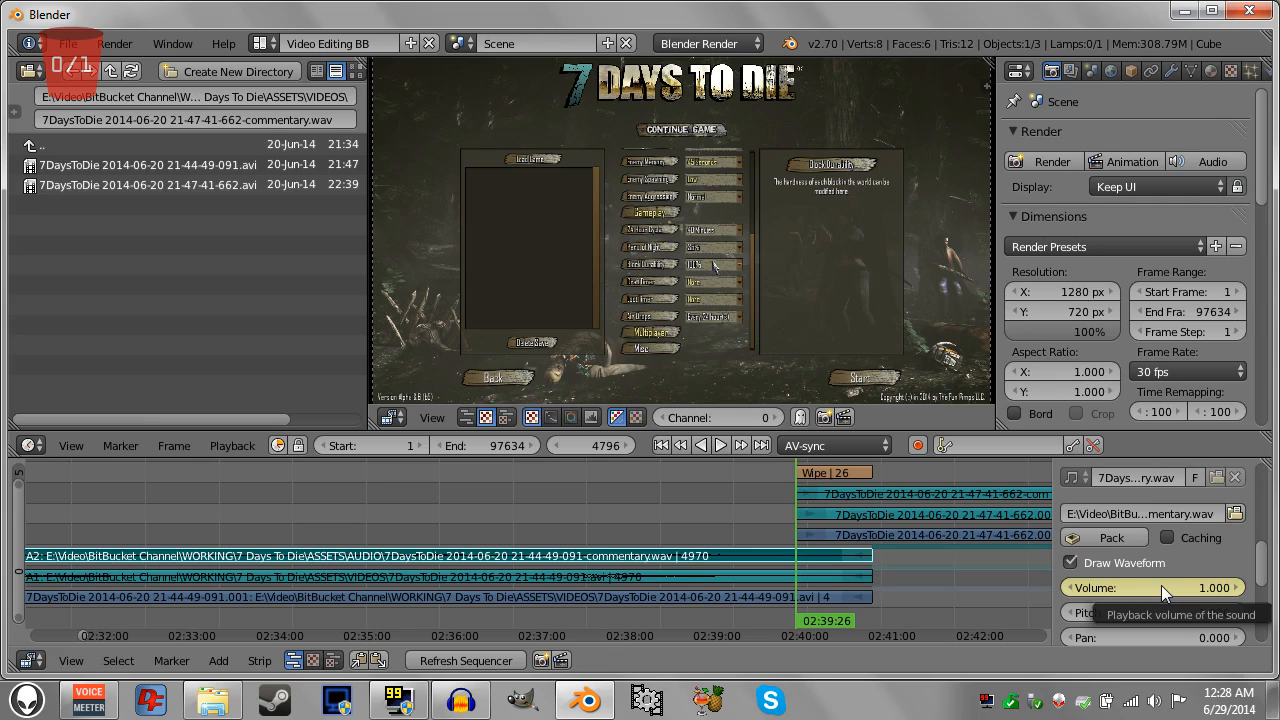
Remove the commentary strip's volume keyframes at frames 4796 and 4822.
{"action": "key", "text": "alt+i"}
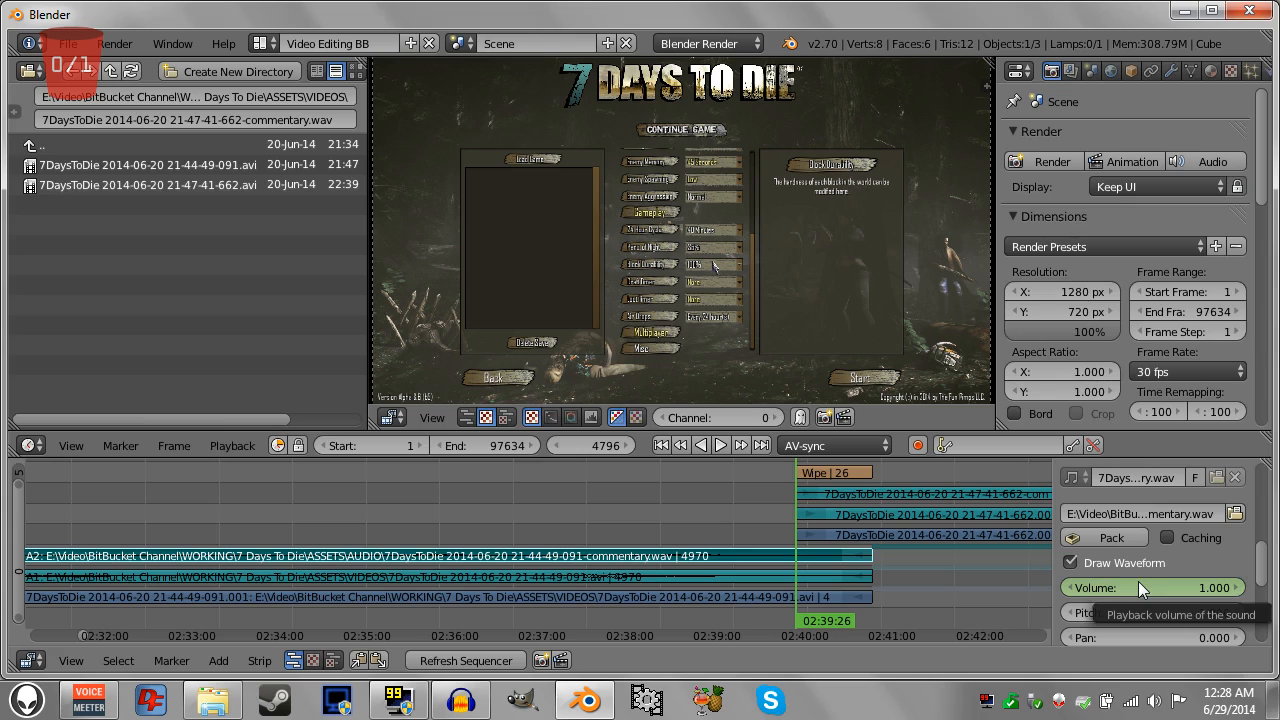
{"action": "left_click", "coordinate": [742, 443]}
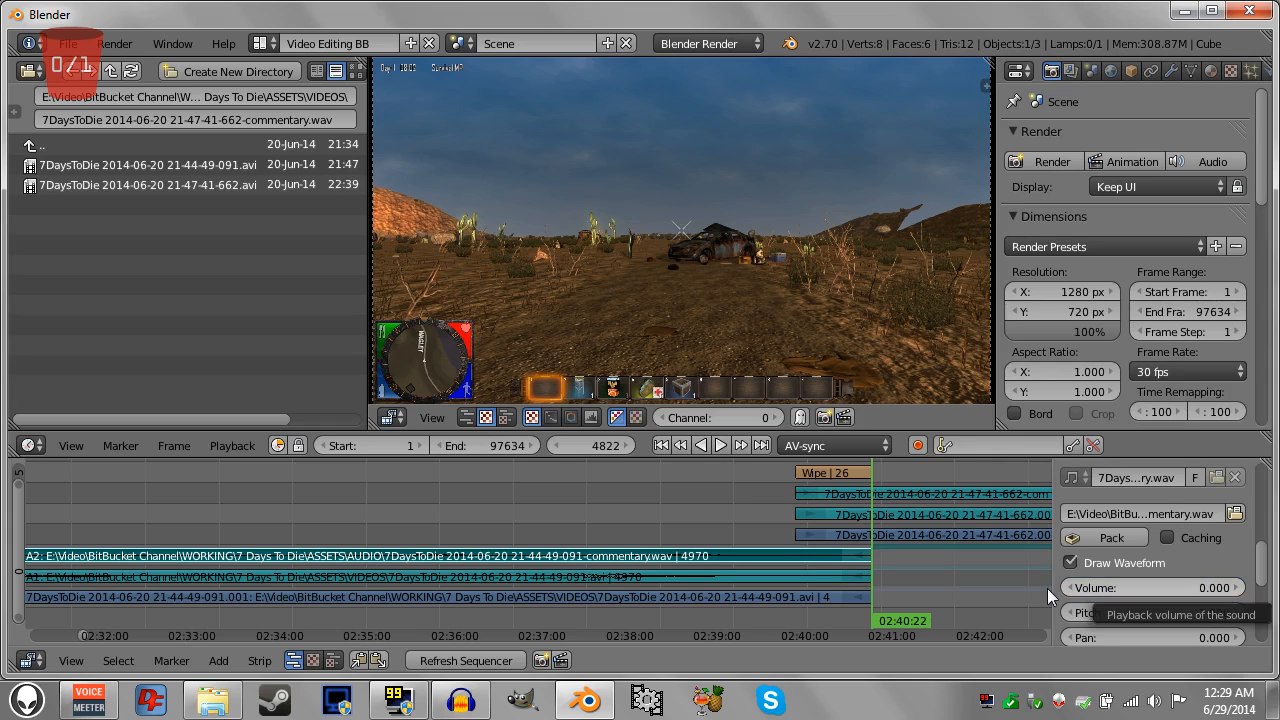
{"action": "left_click", "coordinate": [680, 445]}
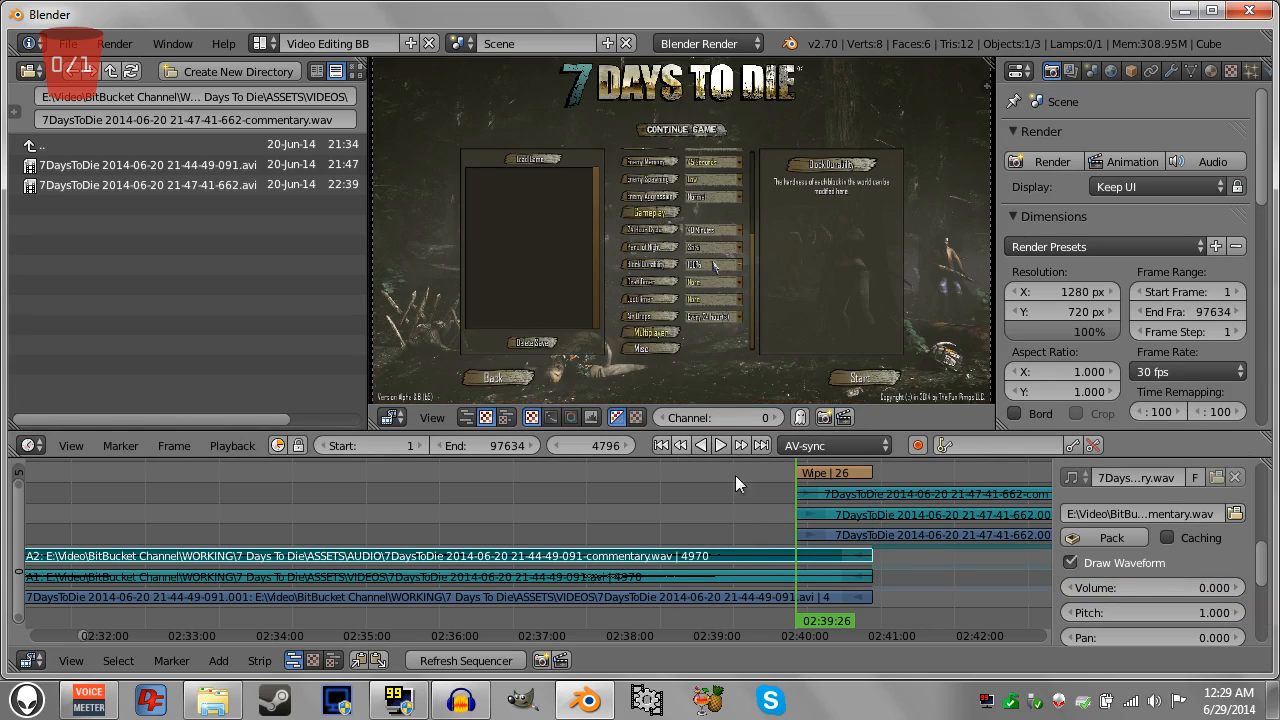
Set the volume of the first recording's commentary strip to 1 and leave the playhead at frame 4785.
{"action": "left_click", "coordinate": [762, 531]}
{"action": "right_click", "coordinate": [791, 577]}
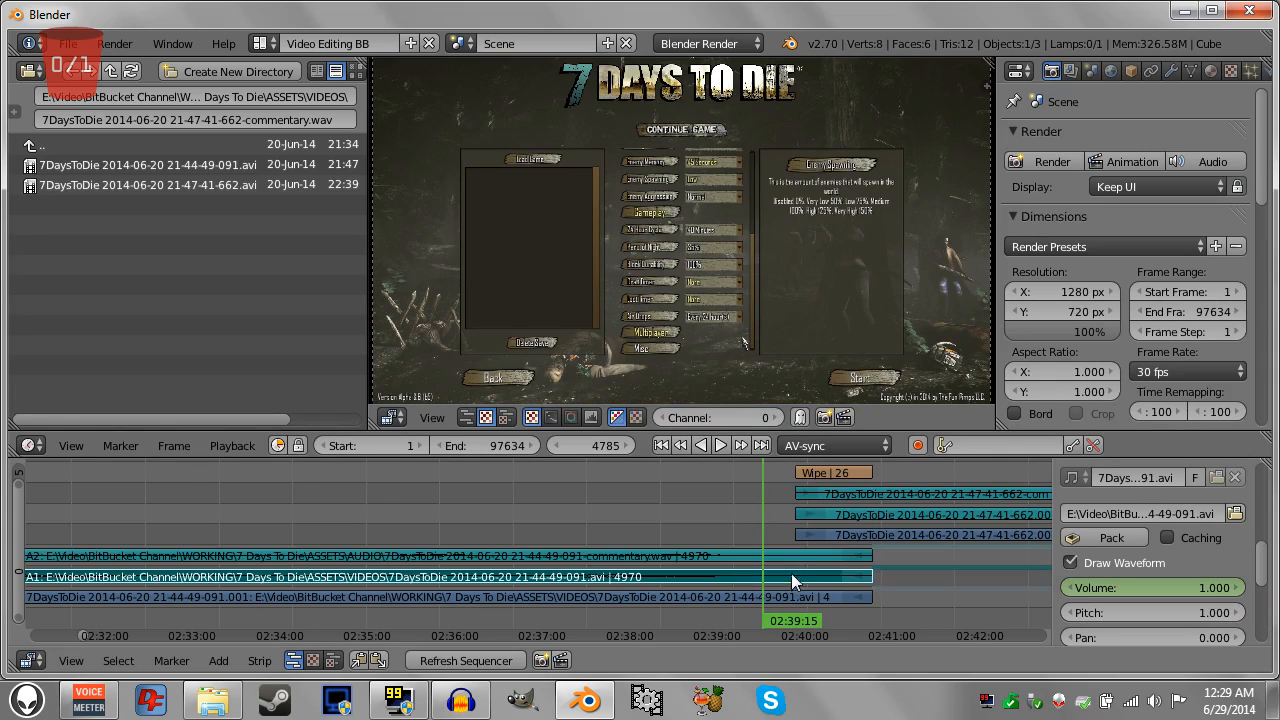
{"action": "right_click", "coordinate": [783, 553]}
{"action": "left_click_drag", "start_coordinate": [1122, 588], "coordinate": [1200, 588]}
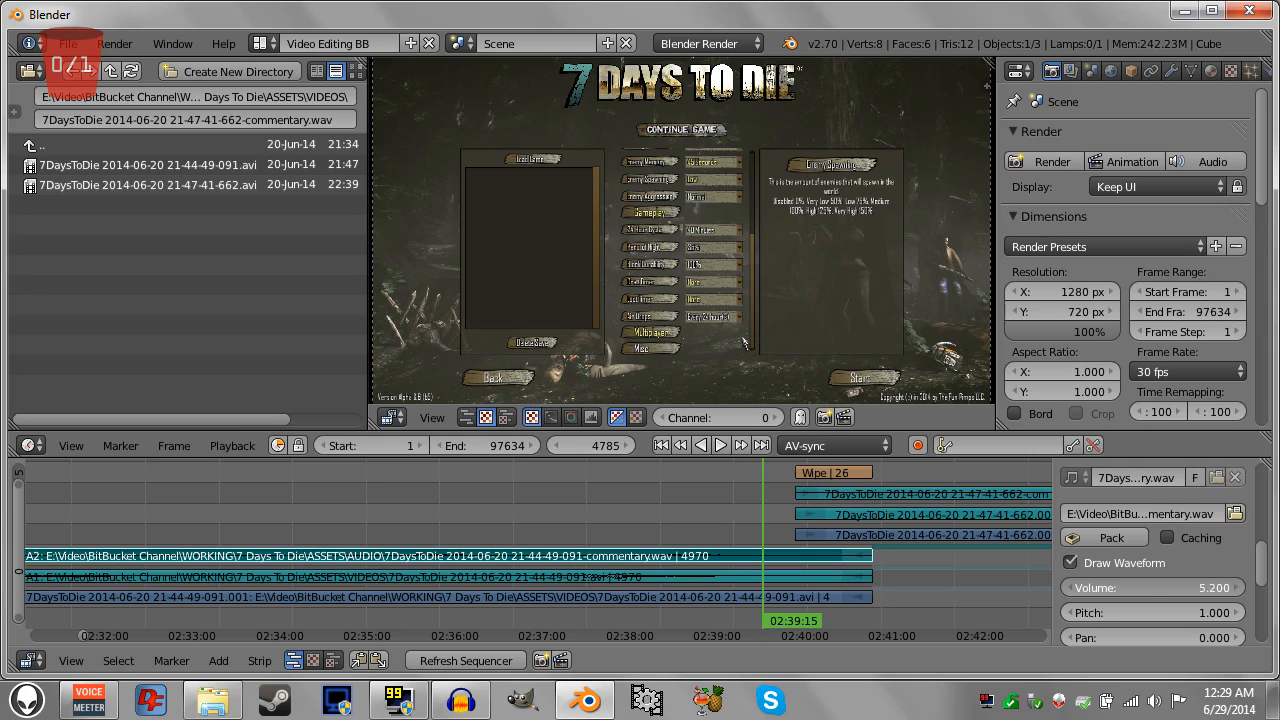
{"action": "left_click", "coordinate": [1162, 588]}
{"action": "type", "text": "2.9"}
{"action": "type", "text": "1"}
{"action": "key", "text": "Return"}
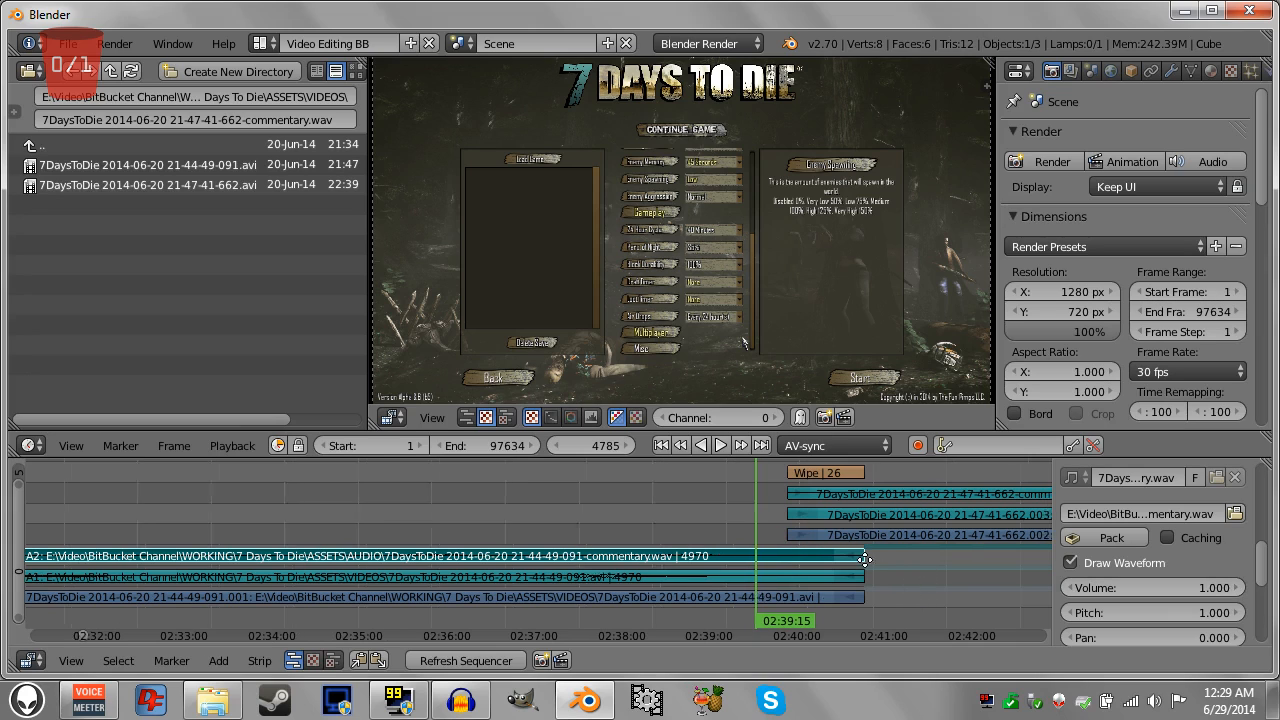
Move the playhead to frame 4994 within the second recording and view the strips after the wipe.
{"action": "scroll", "coordinate": [860, 562], "scroll_direction": "right", "scroll_amount": 8, "text": "ctrl"}
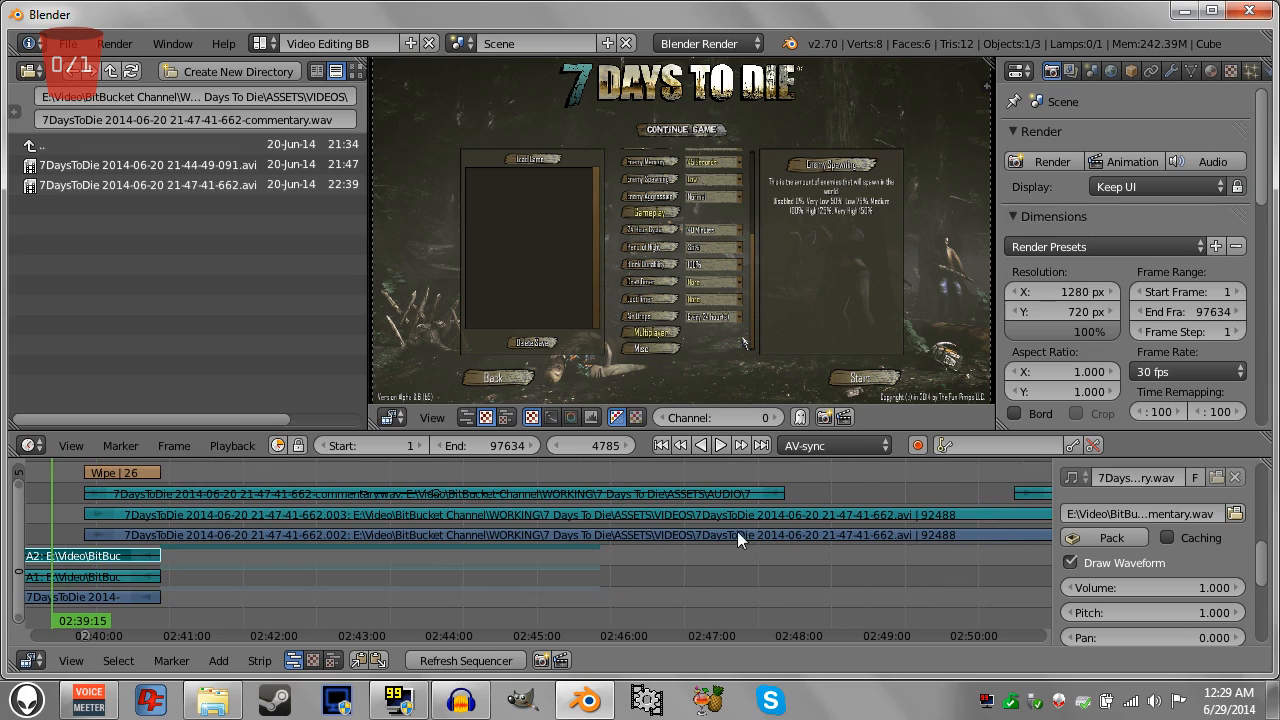
{"action": "left_click", "coordinate": [666, 538]}
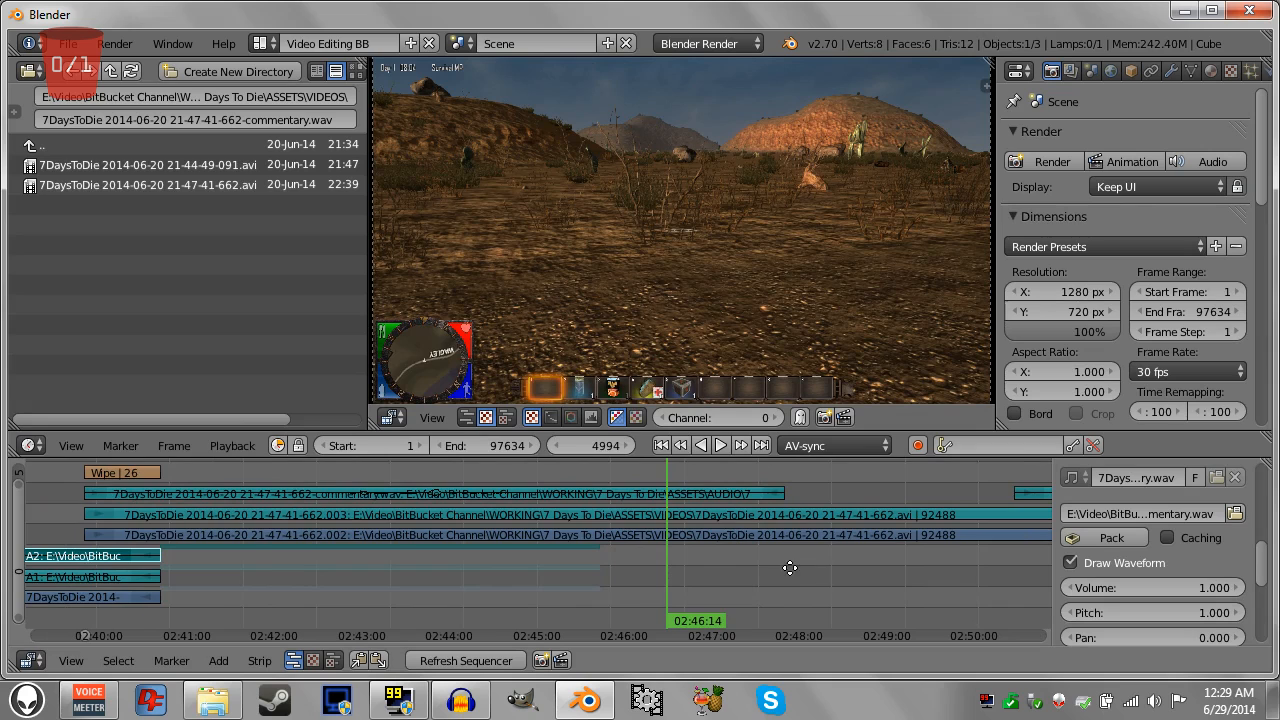
{"action": "middle_click_drag", "start_coordinate": [790, 568], "coordinate": [213, 513]}
{"action": "scroll", "coordinate": [857, 570], "scroll_direction": "down", "scroll_amount": 5}
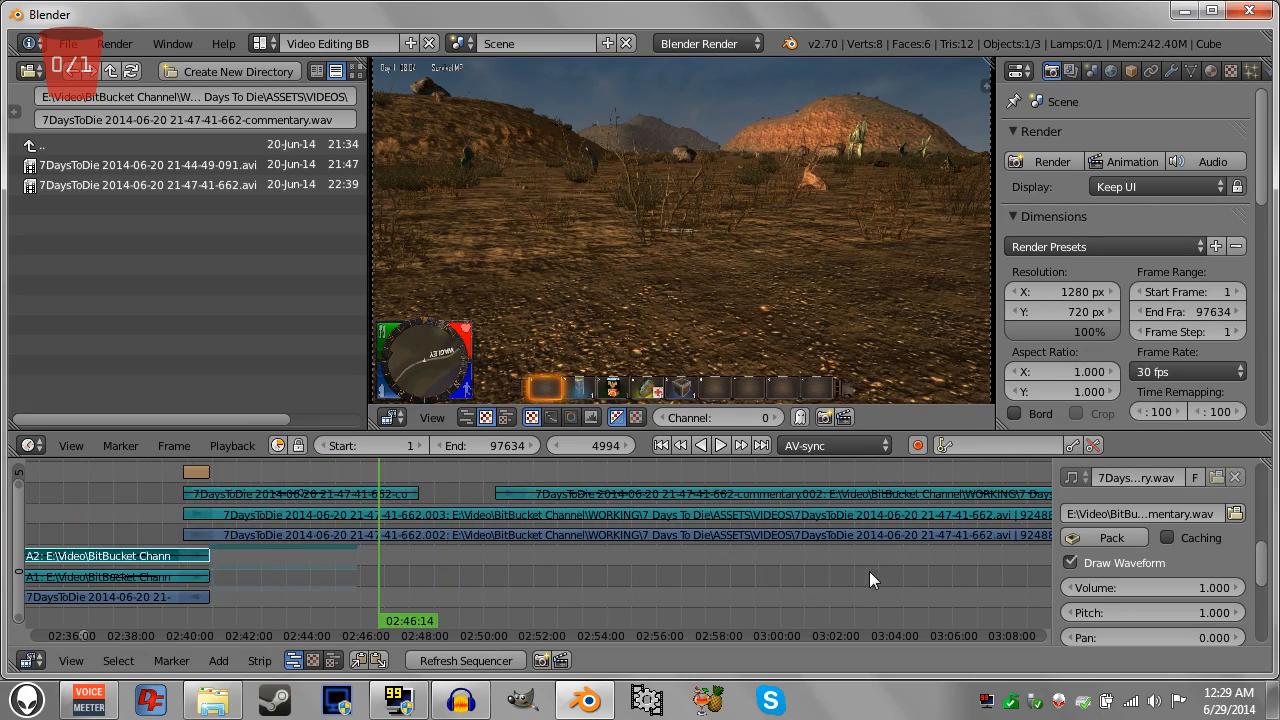
Go to the end of the second recording and place the playhead at frame 96926, shortly before its video ends.
{"action": "scroll", "coordinate": [869, 571], "scroll_direction": "down", "scroll_amount": 2}
{"action": "scroll", "coordinate": [871, 568], "scroll_direction": "down", "scroll_amount": 8, "text": "ctrl"}
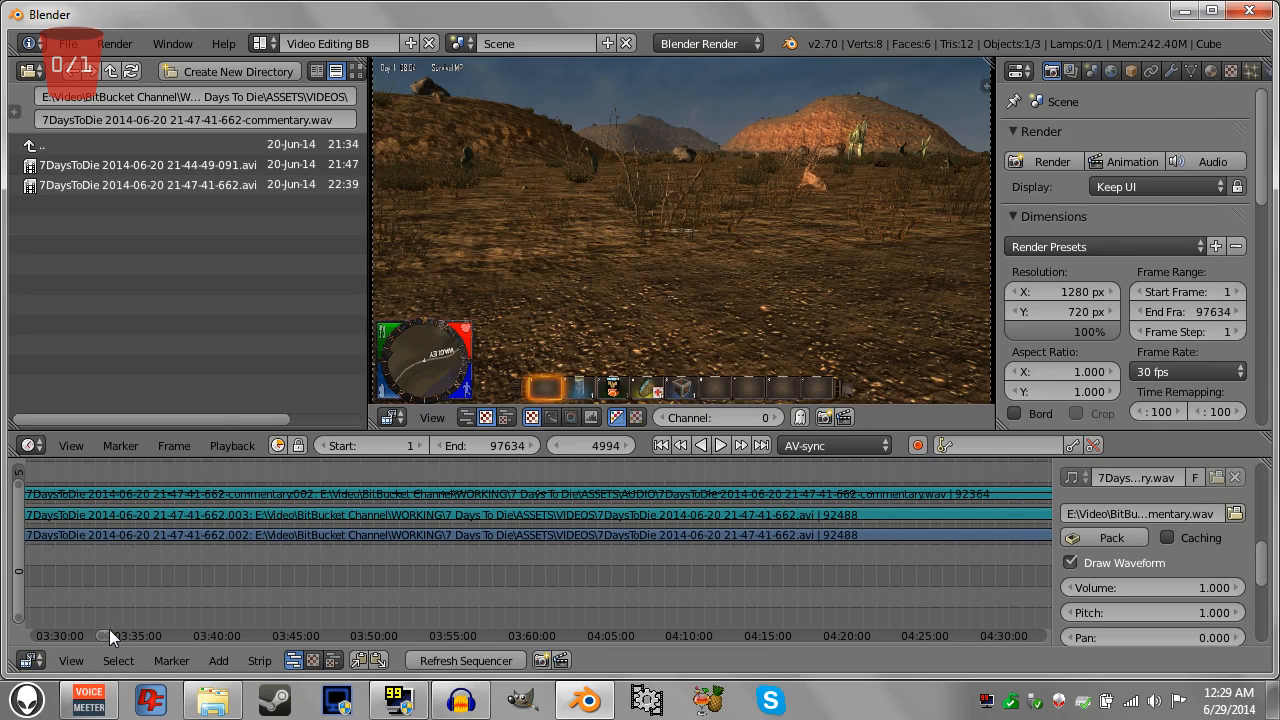
{"action": "scroll", "coordinate": [113, 633], "scroll_direction": "down", "scroll_amount": 3}
{"action": "left_click_drag", "start_coordinate": [132, 636], "coordinate": [1000, 621]}
{"action": "scroll", "coordinate": [1000, 621], "scroll_direction": "down", "scroll_amount": 8, "text": "ctrl"}
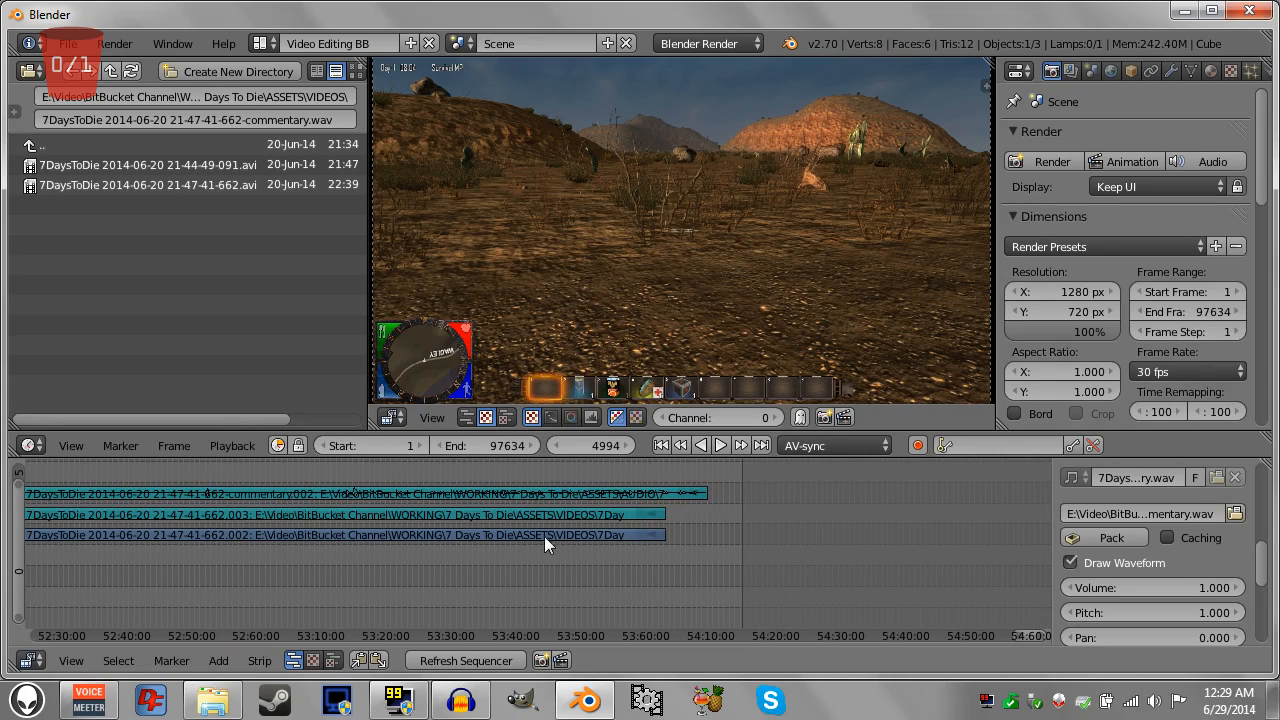
{"action": "left_click", "coordinate": [631, 545]}
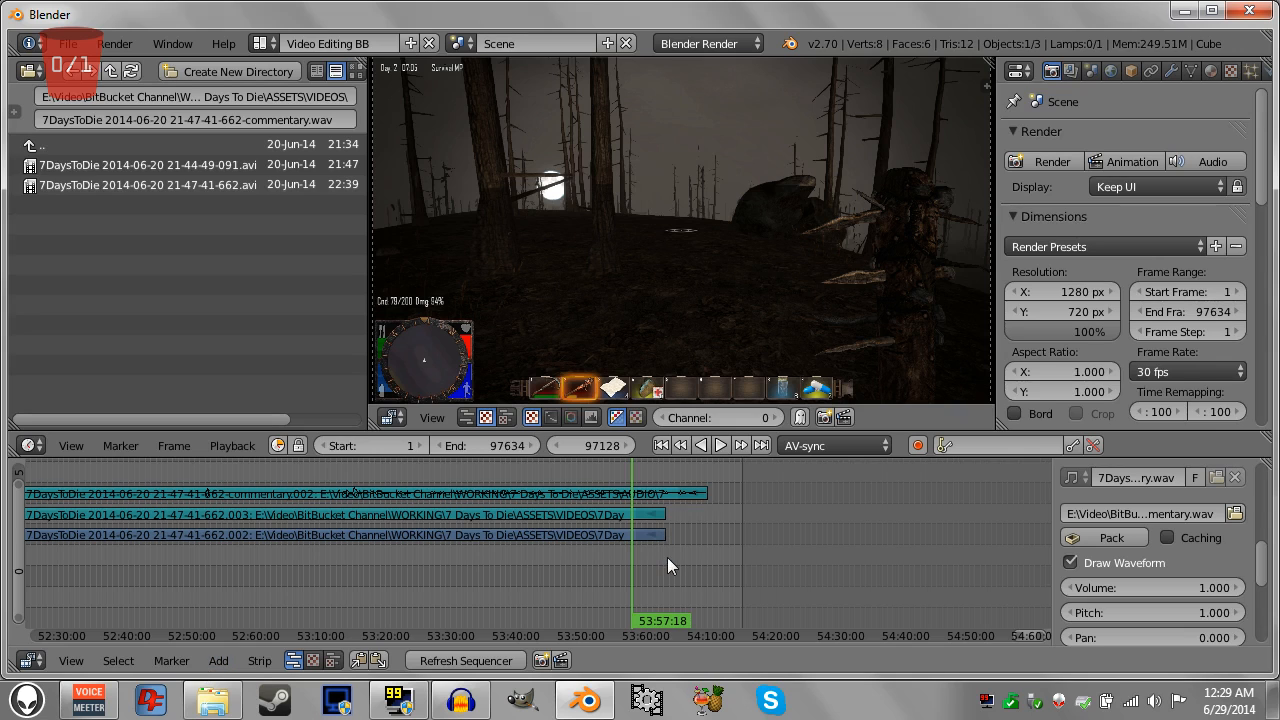
{"action": "left_click_drag", "start_coordinate": [667, 557], "coordinate": [580, 548]}
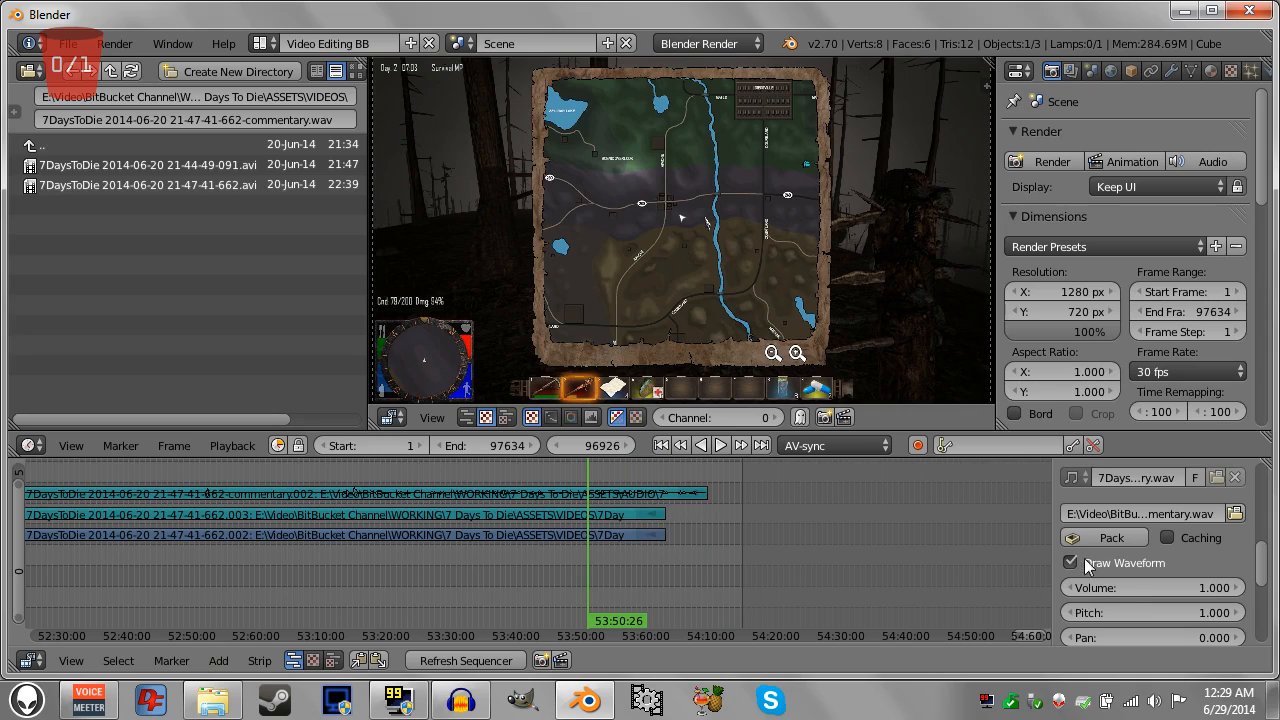
Try opacity 0 on the second recording's video strip at frame 96926 and set it back to 1.
{"action": "right_click", "coordinate": [534, 534]}
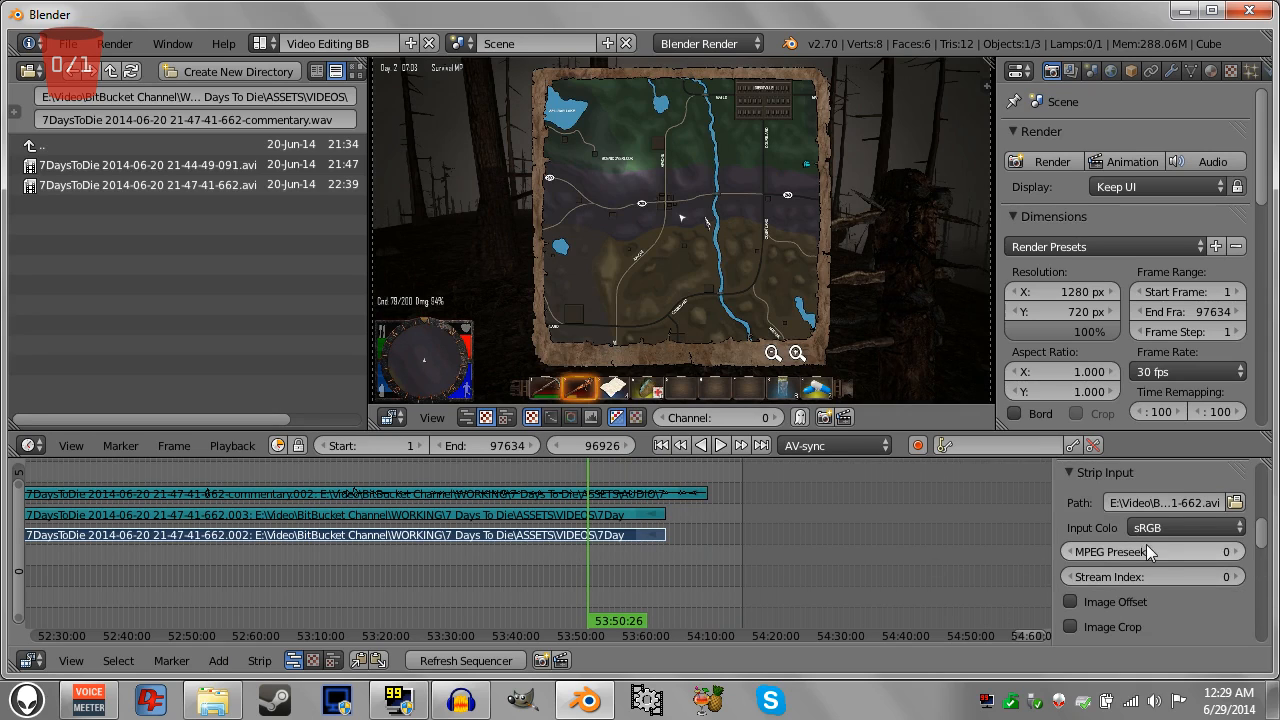
{"action": "scroll", "coordinate": [1204, 554], "scroll_direction": "down", "scroll_amount": 1}
{"action": "left_click_drag", "start_coordinate": [1264, 550], "coordinate": [1260, 470]}
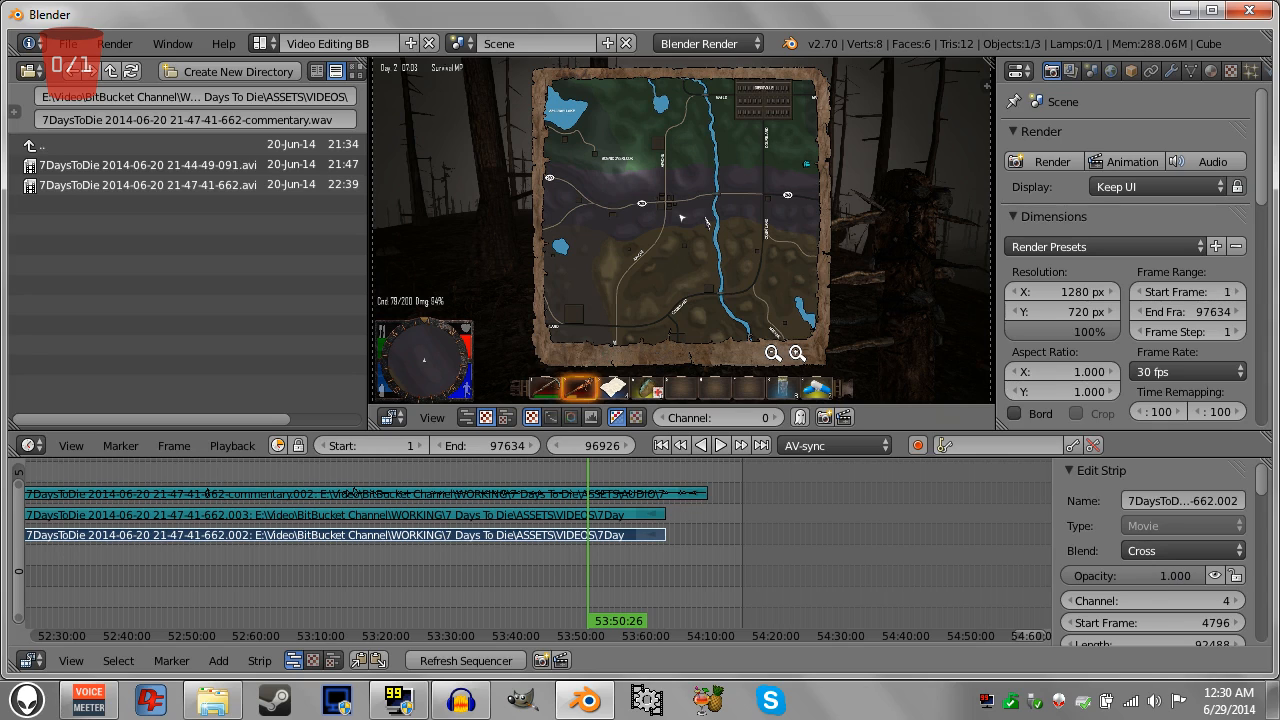
{"action": "left_click_drag", "start_coordinate": [1175, 576], "coordinate": [1060, 567]}
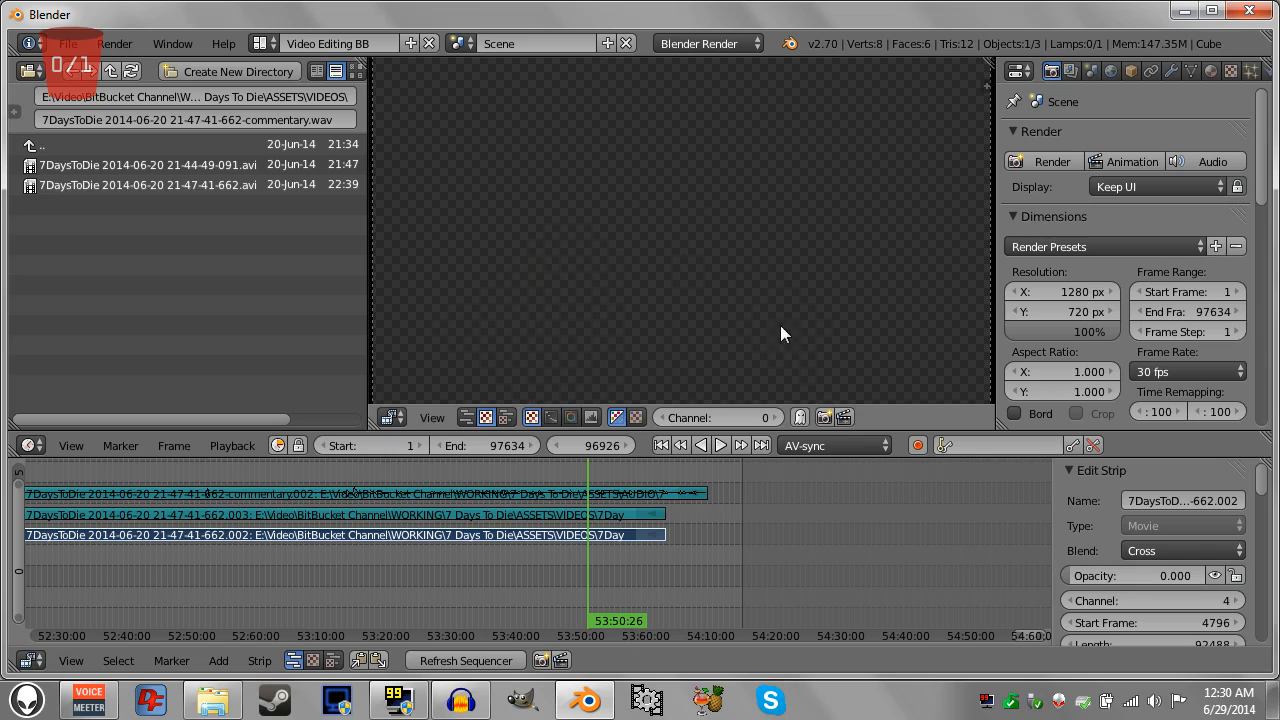
{"action": "left_click", "coordinate": [1128, 576]}
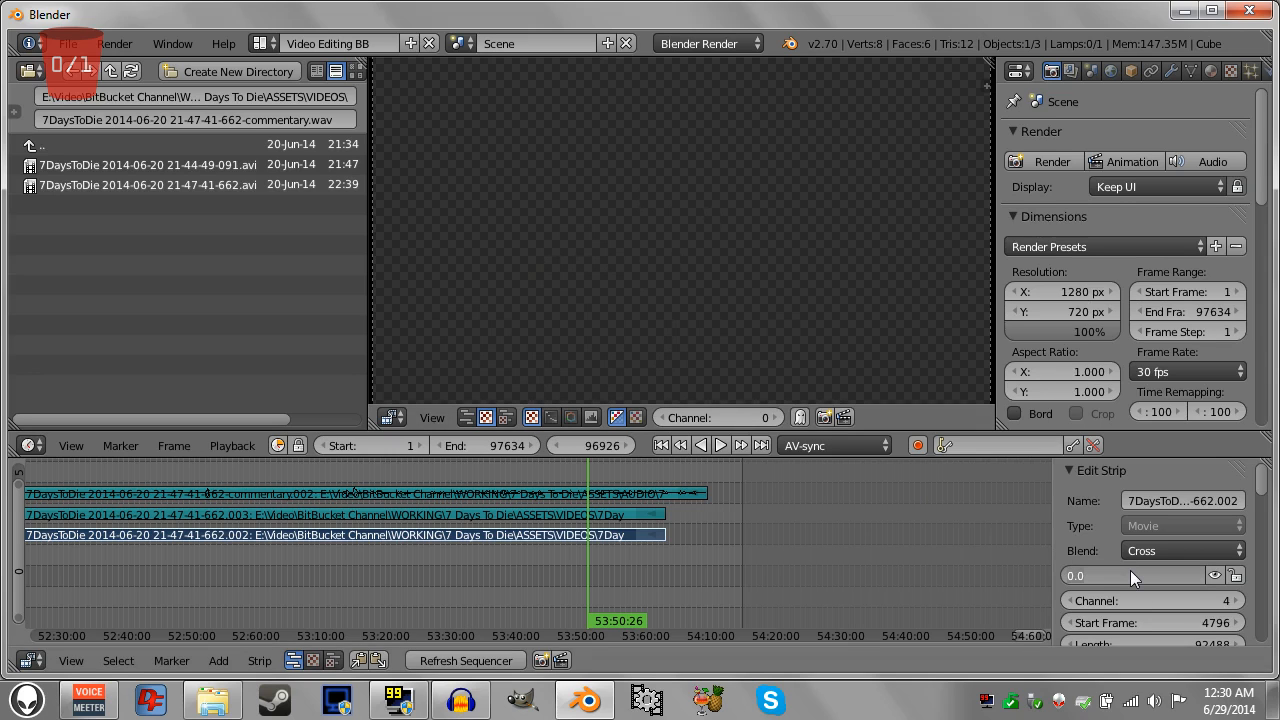
{"action": "type", "text": "1"}
{"action": "key", "text": "Return"}
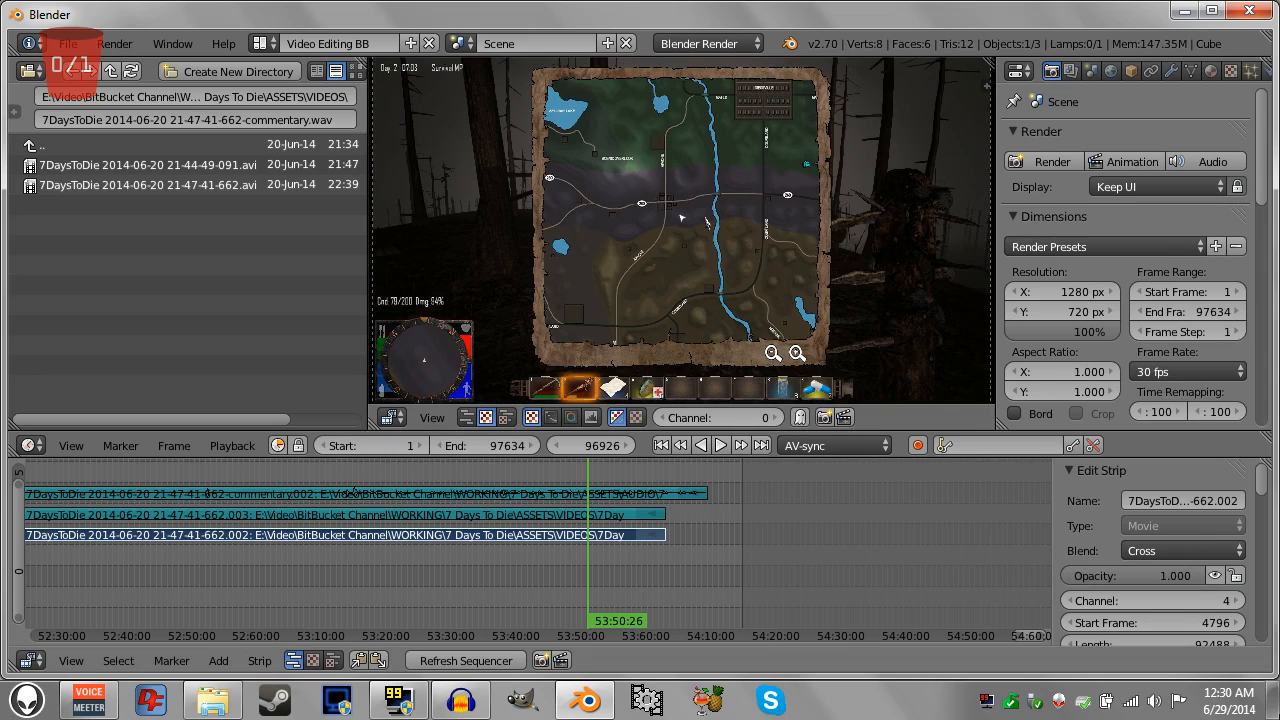
Add a black Color effect strip at frame 96926 on channel 1 and extend its end to a length of 832 frames.
{"action": "left_click", "coordinate": [219, 661]}
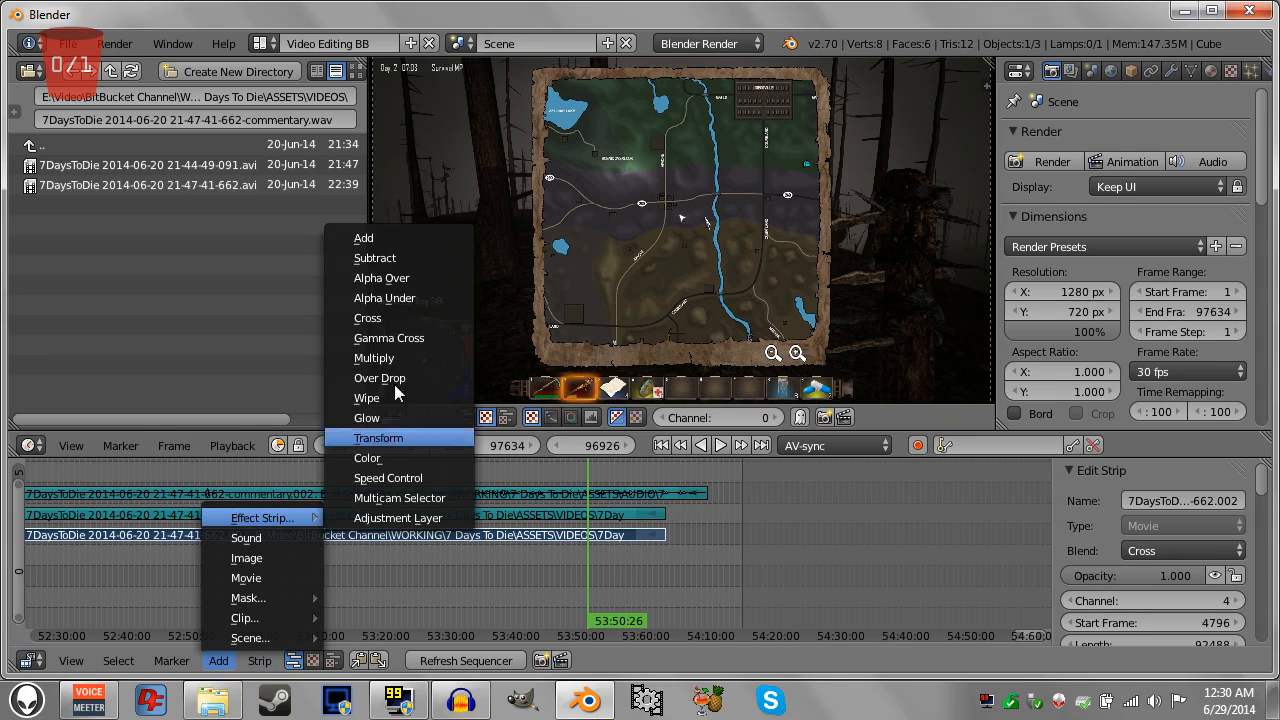
{"action": "left_click", "coordinate": [391, 455]}
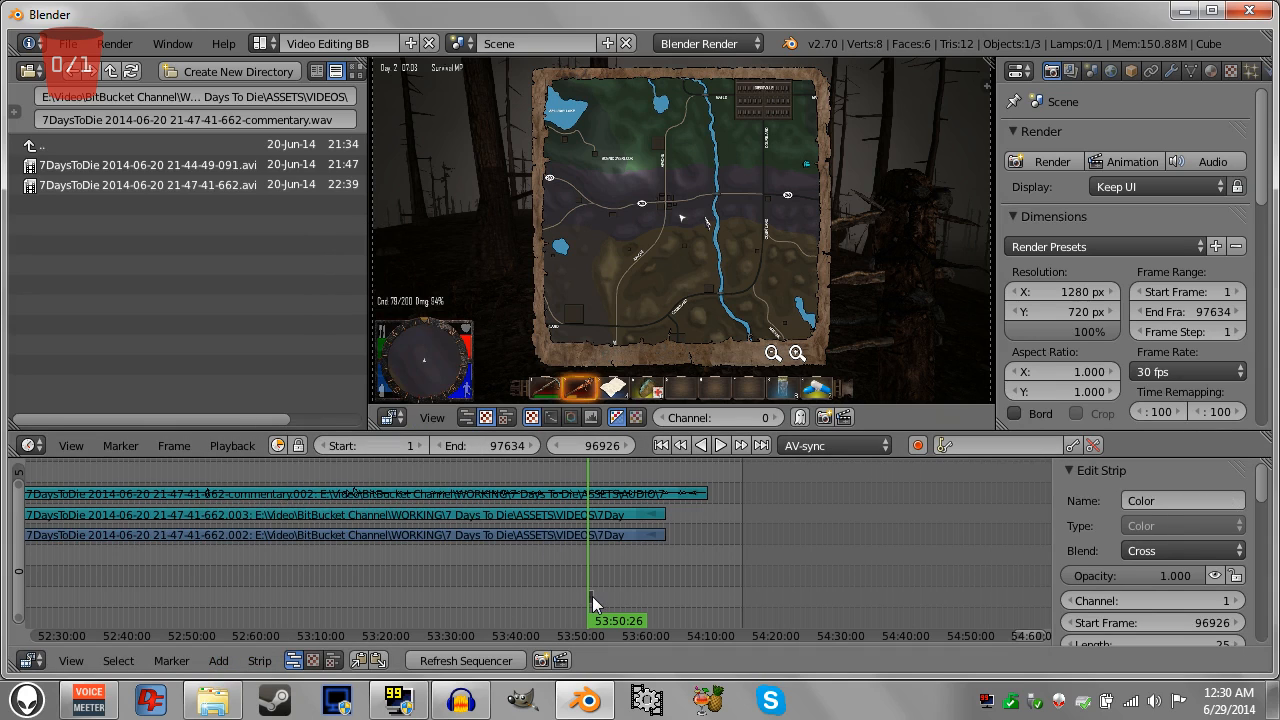
{"action": "scroll", "coordinate": [605, 598], "scroll_direction": "up", "scroll_amount": 3}
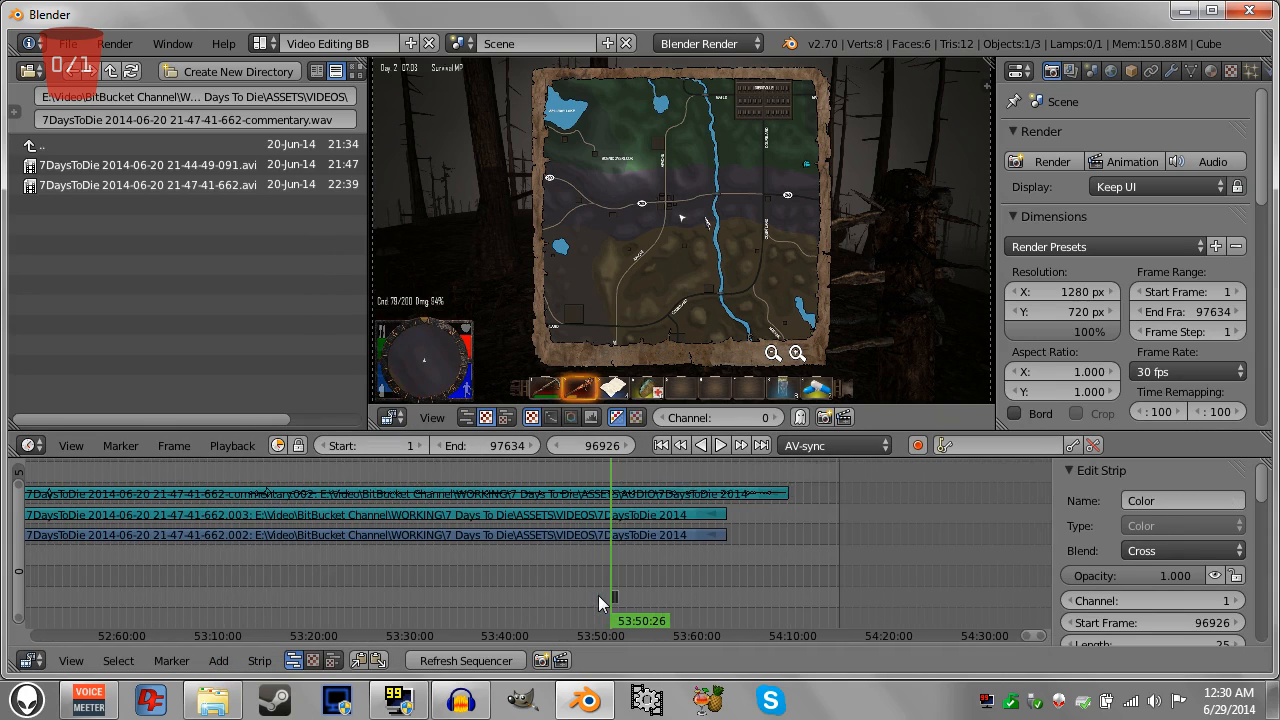
{"action": "scroll", "coordinate": [616, 595], "scroll_direction": "up", "scroll_amount": 3}
{"action": "scroll", "coordinate": [729, 583], "scroll_direction": "down", "scroll_amount": 3, "text": "ctrl"}
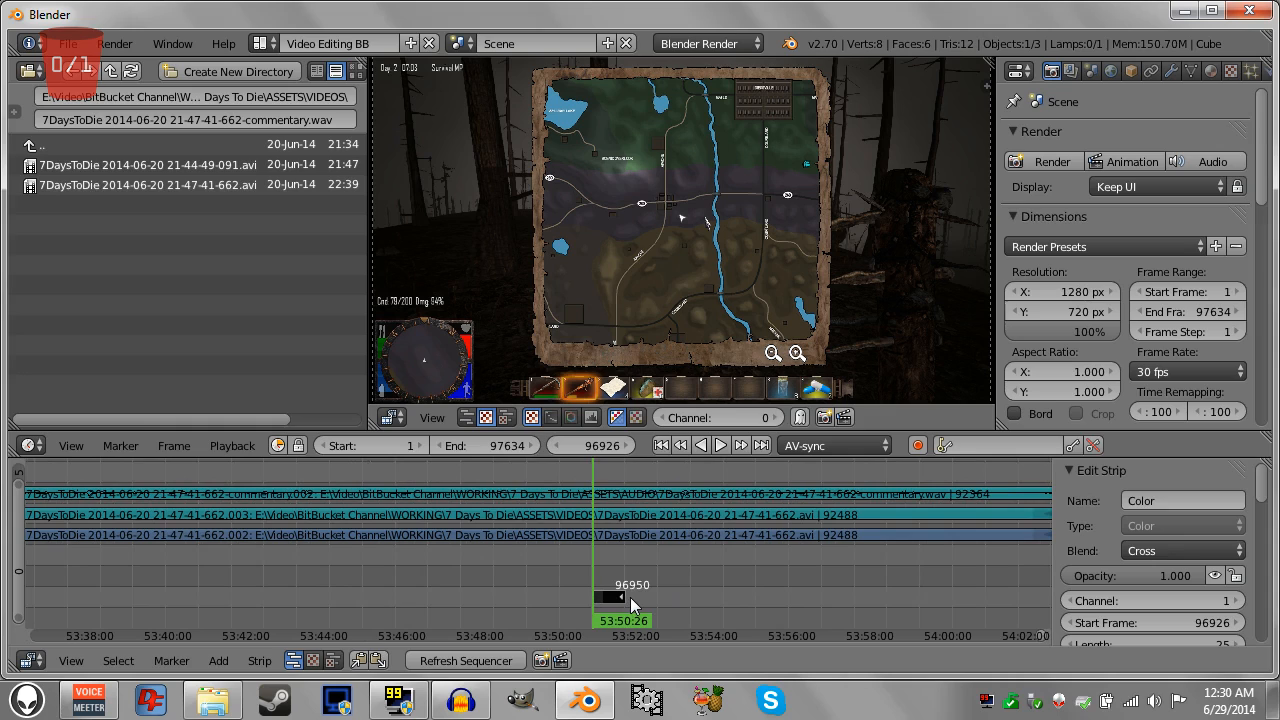
{"action": "key", "text": "g"}
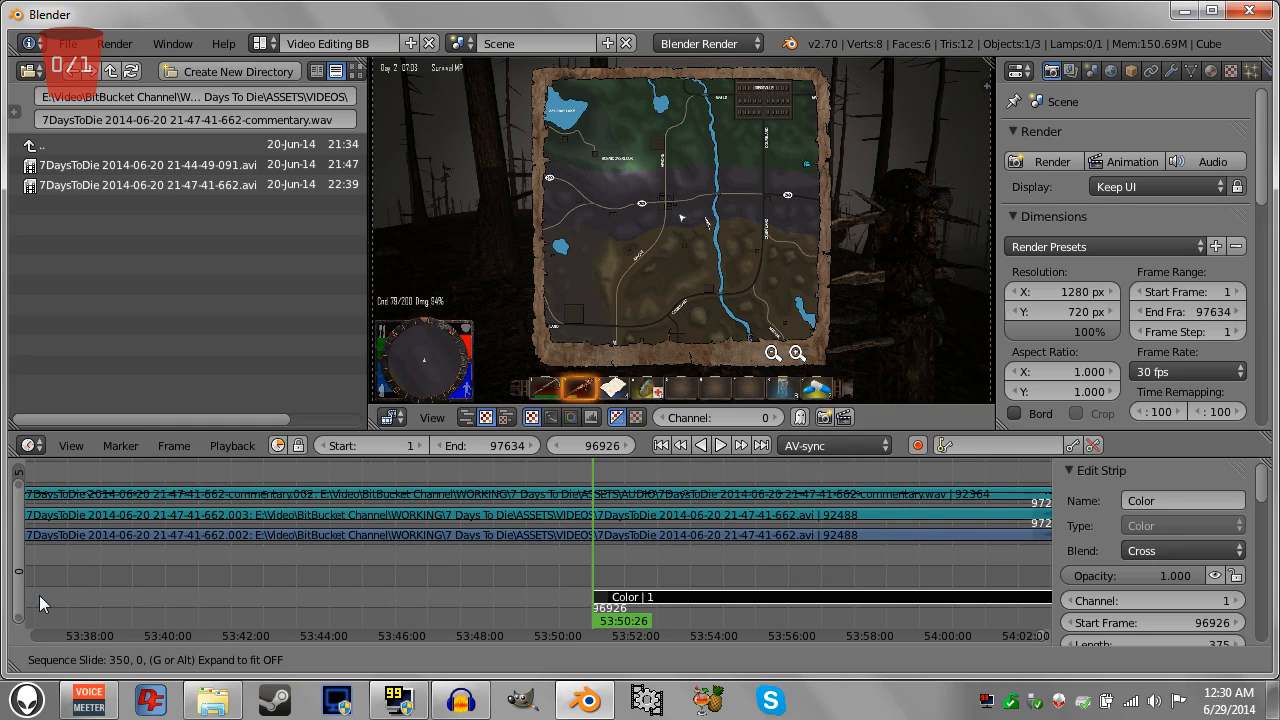
{"action": "left_click", "coordinate": [639, 561]}
{"action": "middle_click_drag", "start_coordinate": [639, 561], "coordinate": [260, 513]}
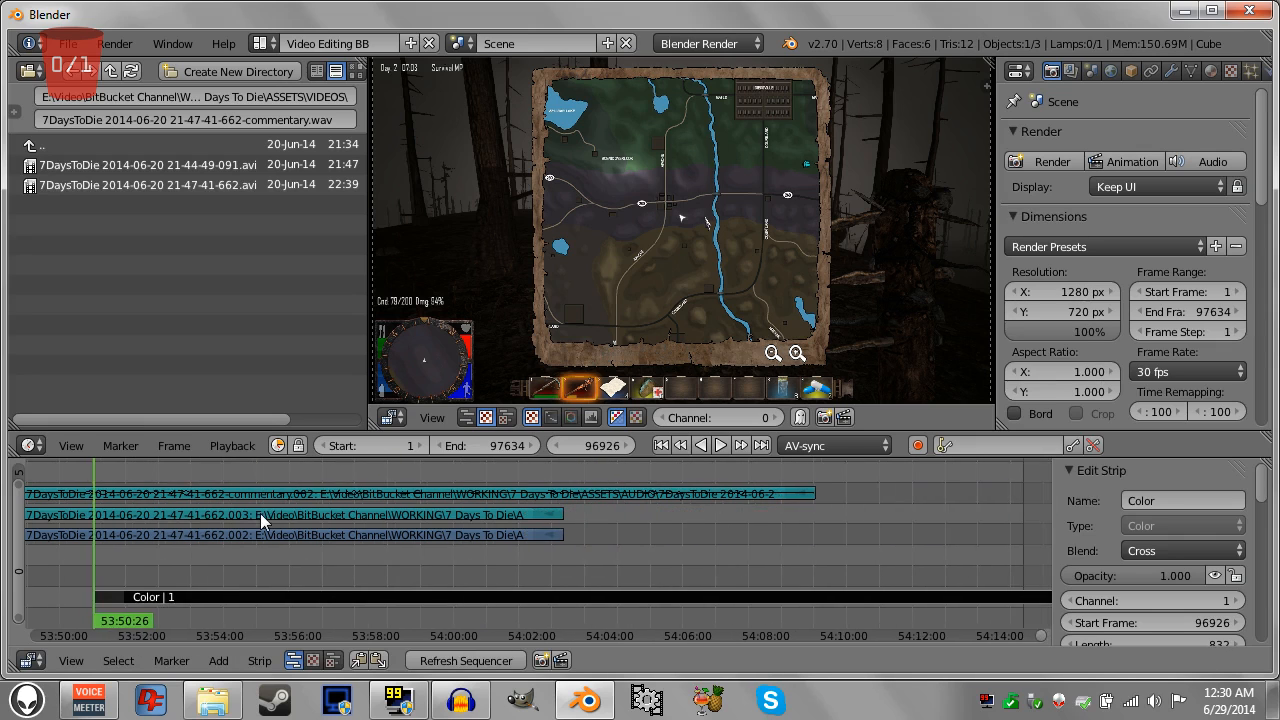
Move the playhead to frame 97159 and select the second recording's video strip above the Color strip.
{"action": "scroll", "coordinate": [419, 492], "scroll_direction": "down", "scroll_amount": 3}
{"action": "left_click_drag", "start_coordinate": [606, 553], "coordinate": [463, 574]}
{"action": "right_click", "coordinate": [462, 535]}
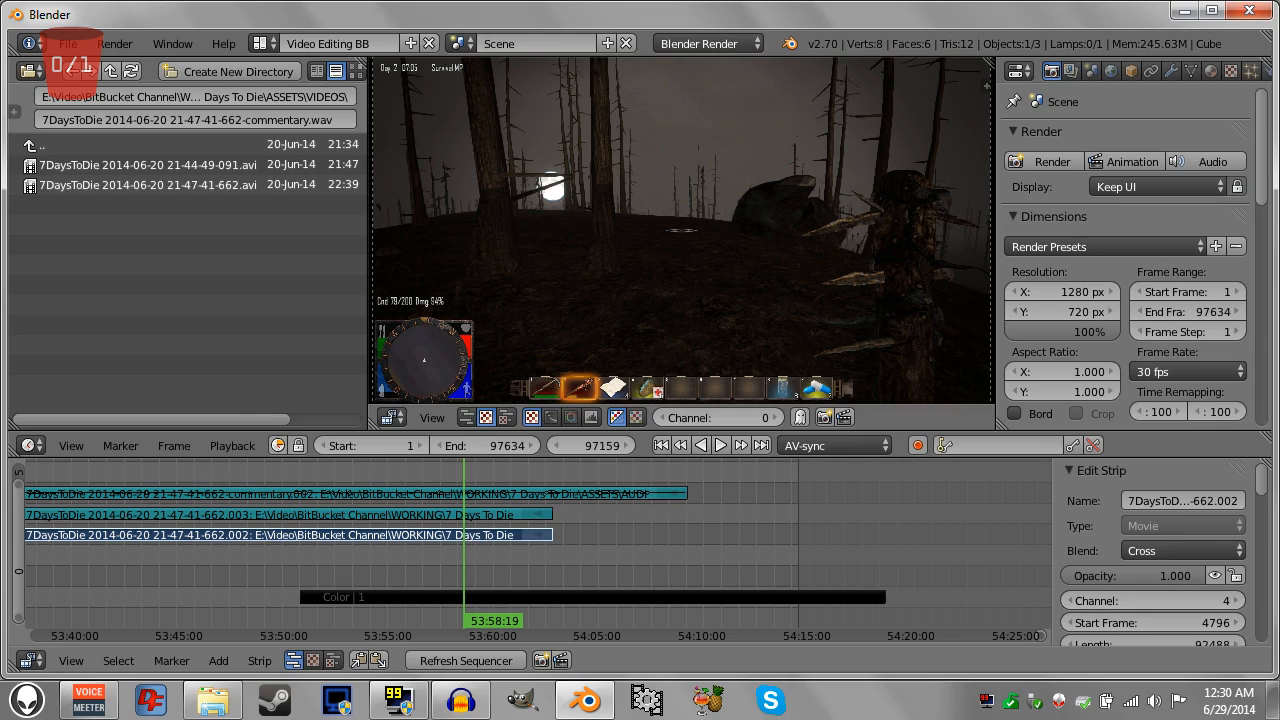
Try opacity 0 on the selected video strip over the black Color strip and set it back to 1.
{"action": "left_click_drag", "start_coordinate": [1160, 576], "coordinate": [1080, 576]}
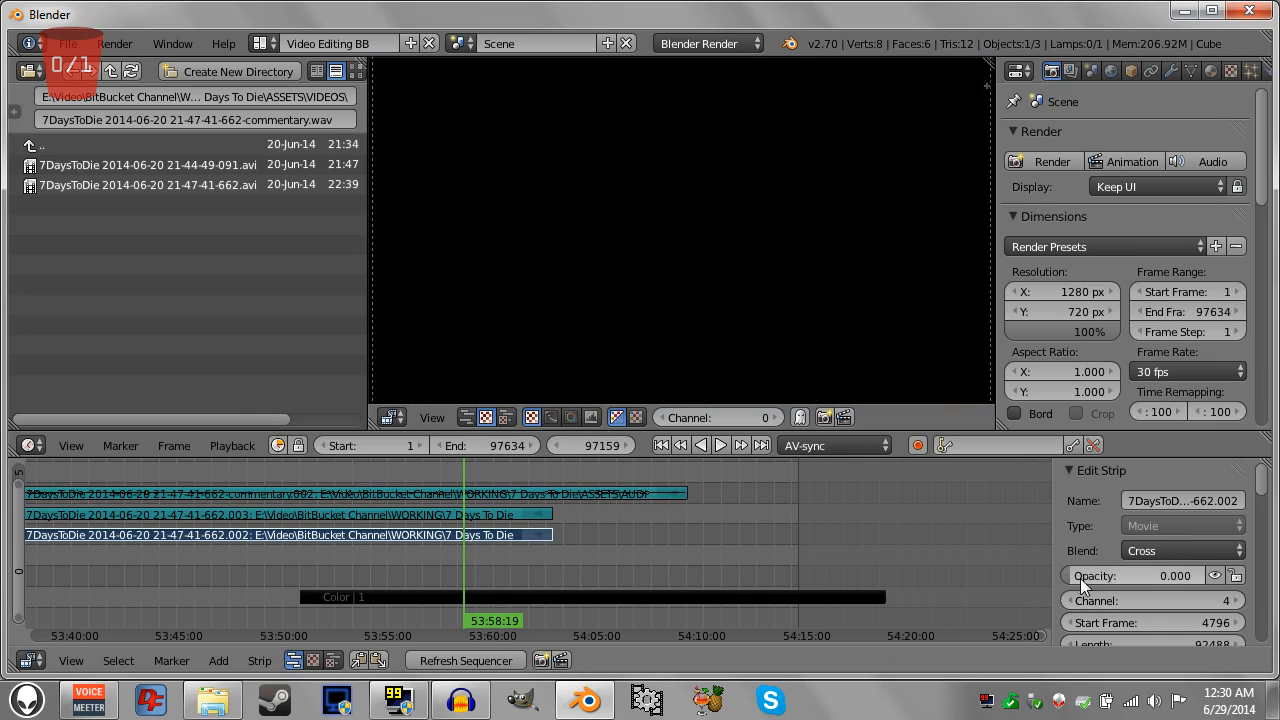
{"action": "left_click", "coordinate": [1172, 575]}
{"action": "type", "text": "1"}
{"action": "key", "text": "Return"}
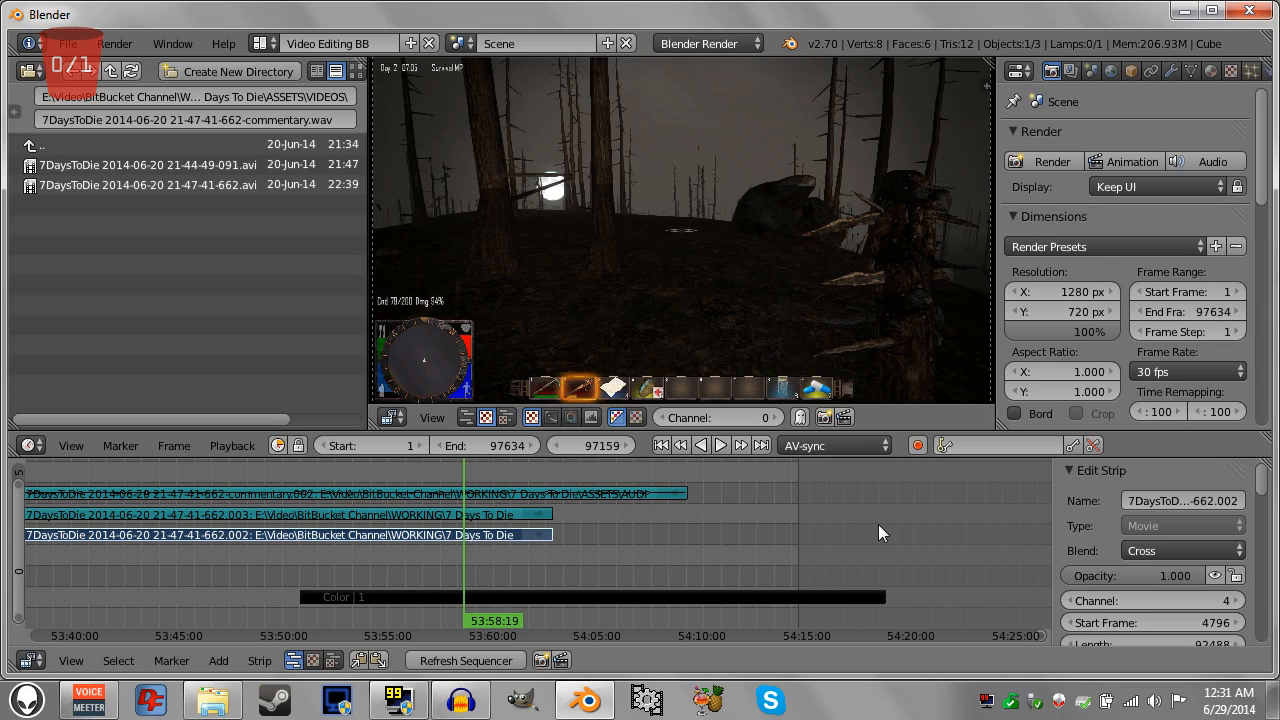
Keyframe the video strip's opacity at 1 on frame 97223 and at 0 on frame 97282.
{"action": "left_click", "coordinate": [509, 546]}
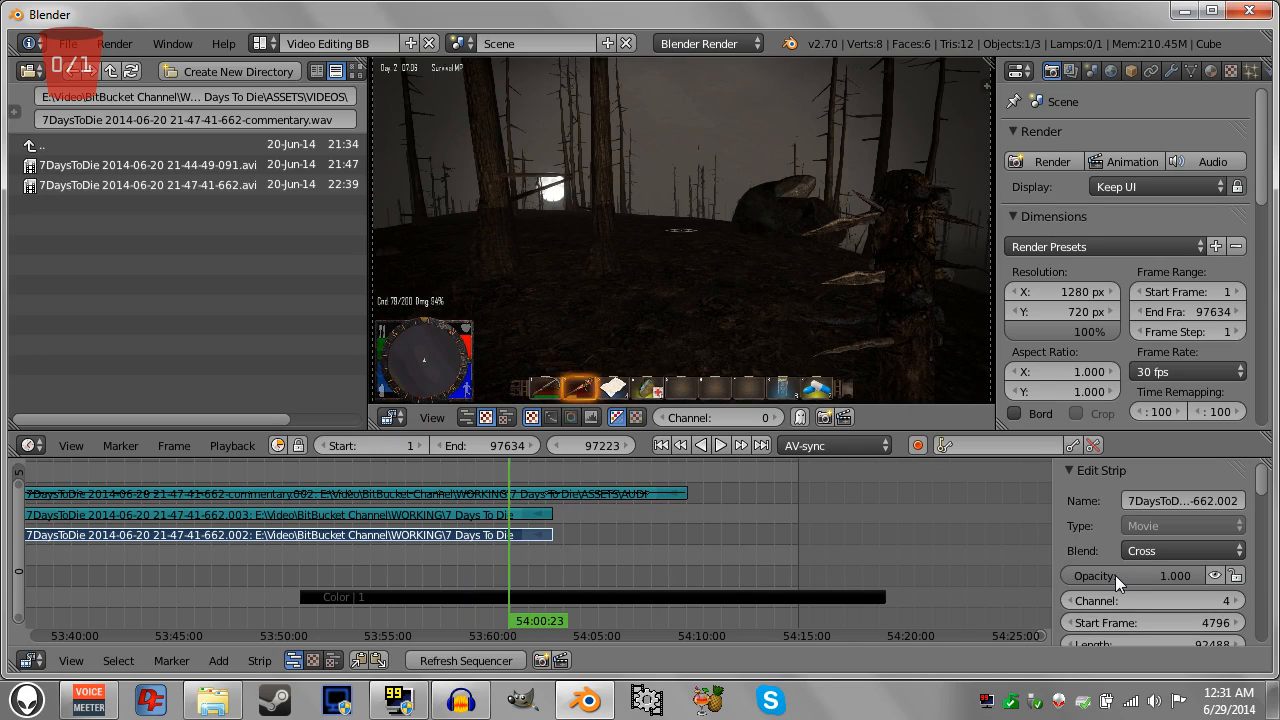
{"action": "key", "text": "i"}
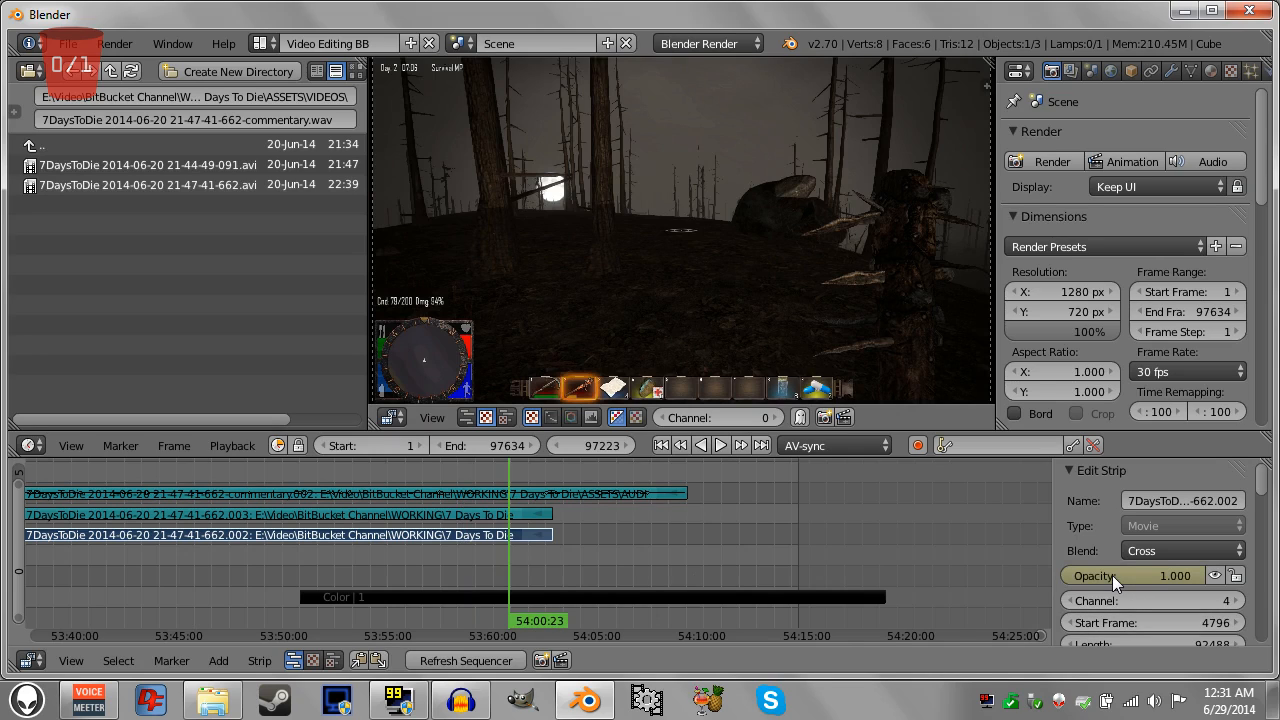
{"action": "left_click", "coordinate": [552, 542]}
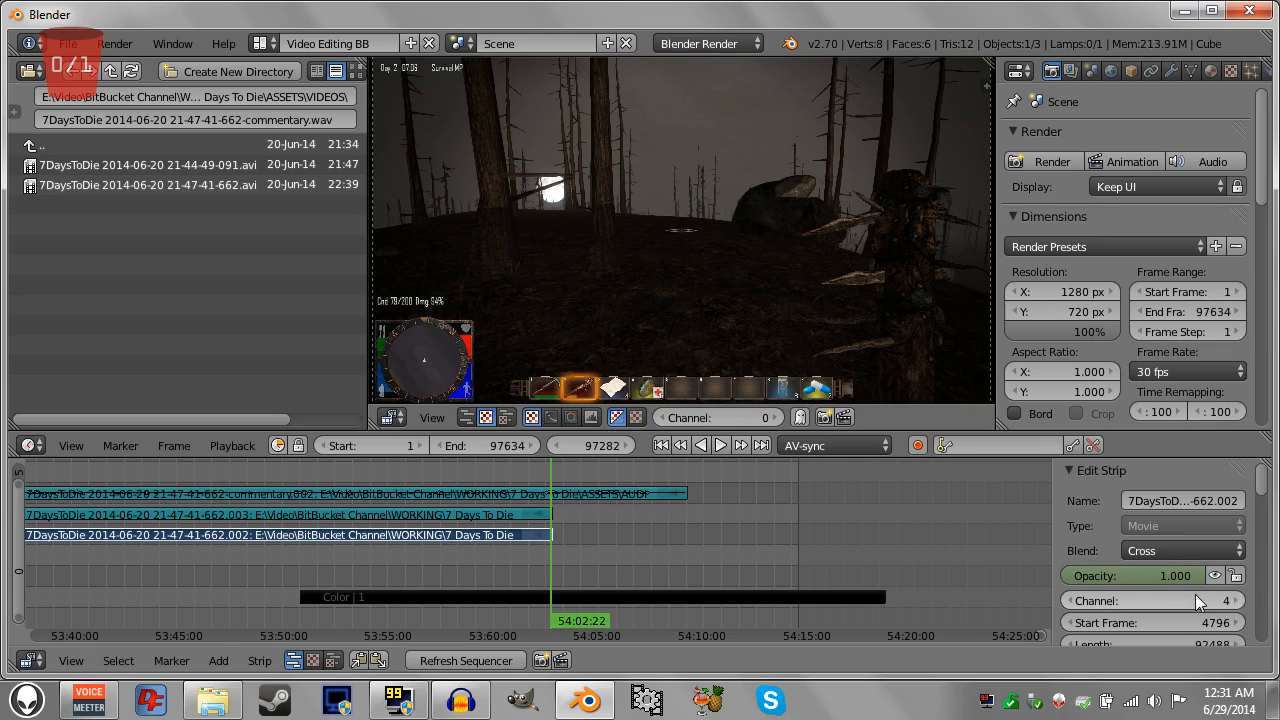
{"action": "left_click_drag", "start_coordinate": [1176, 585], "coordinate": [1070, 575]}
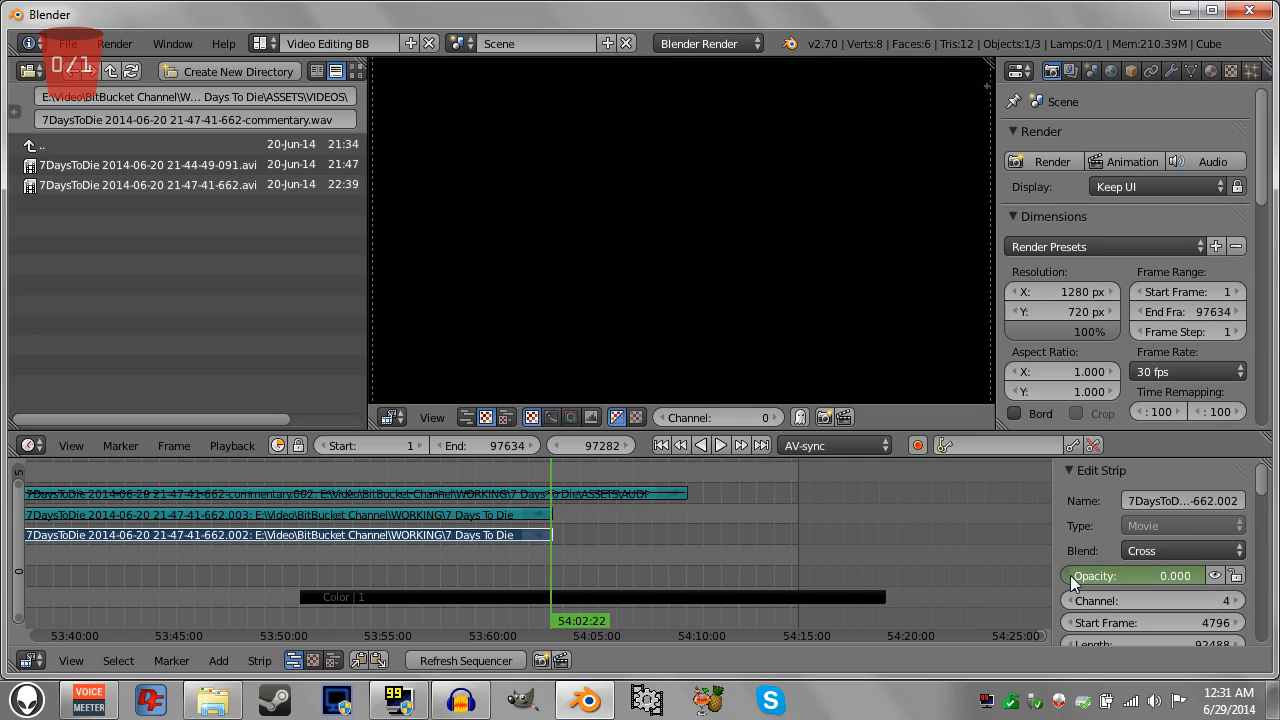
{"action": "key", "text": "i"}
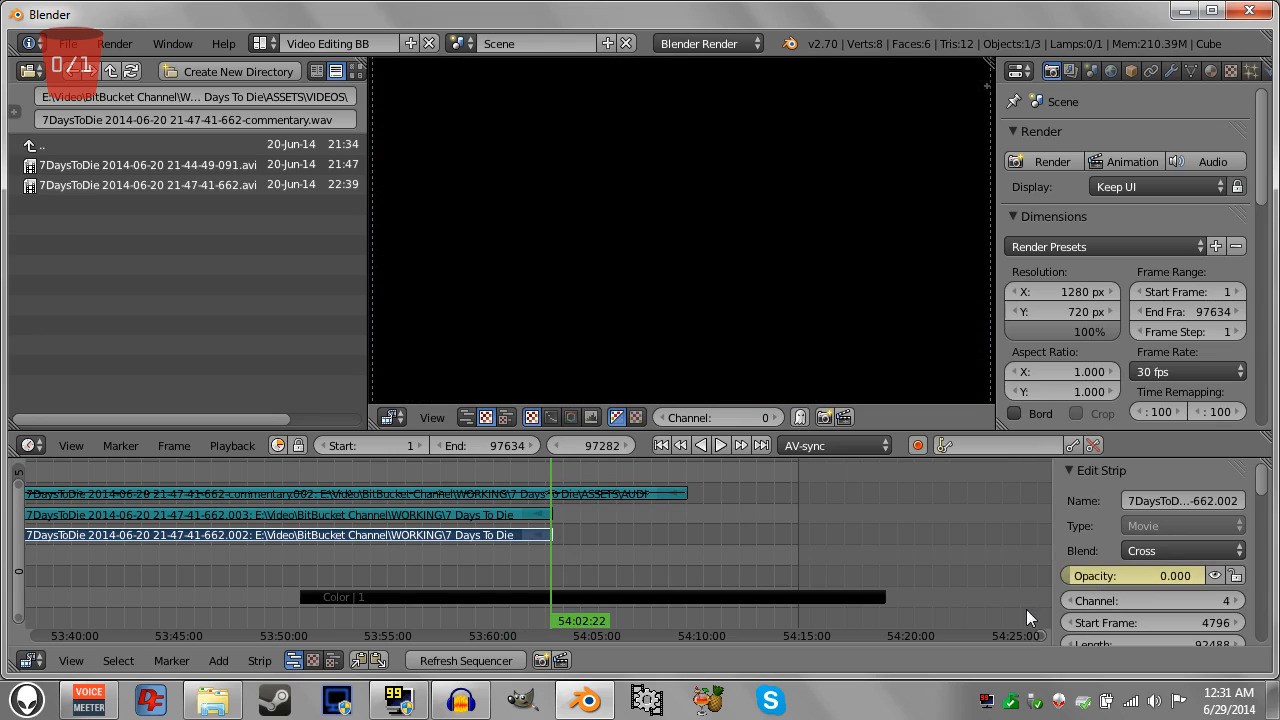
Play back the fade to black from the opacity keyframe at frame 97223.
{"action": "left_click", "coordinate": [680, 446]}
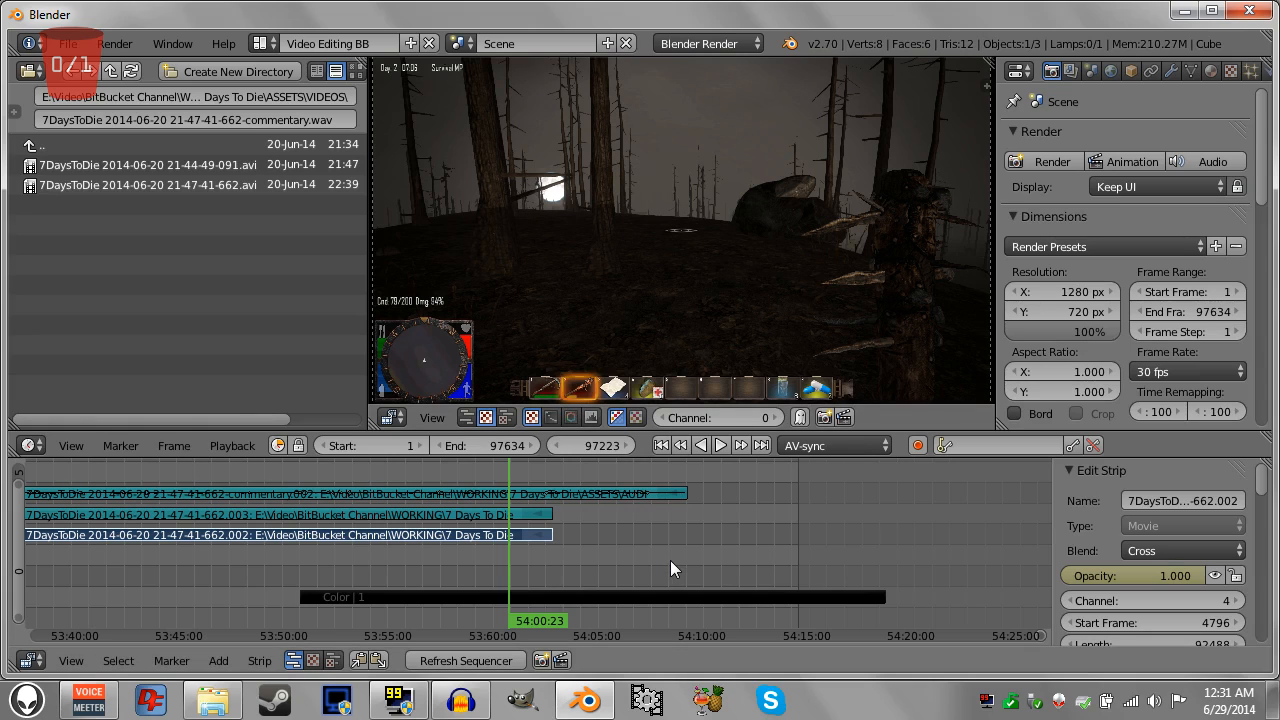
{"action": "key", "text": "alt+a"}
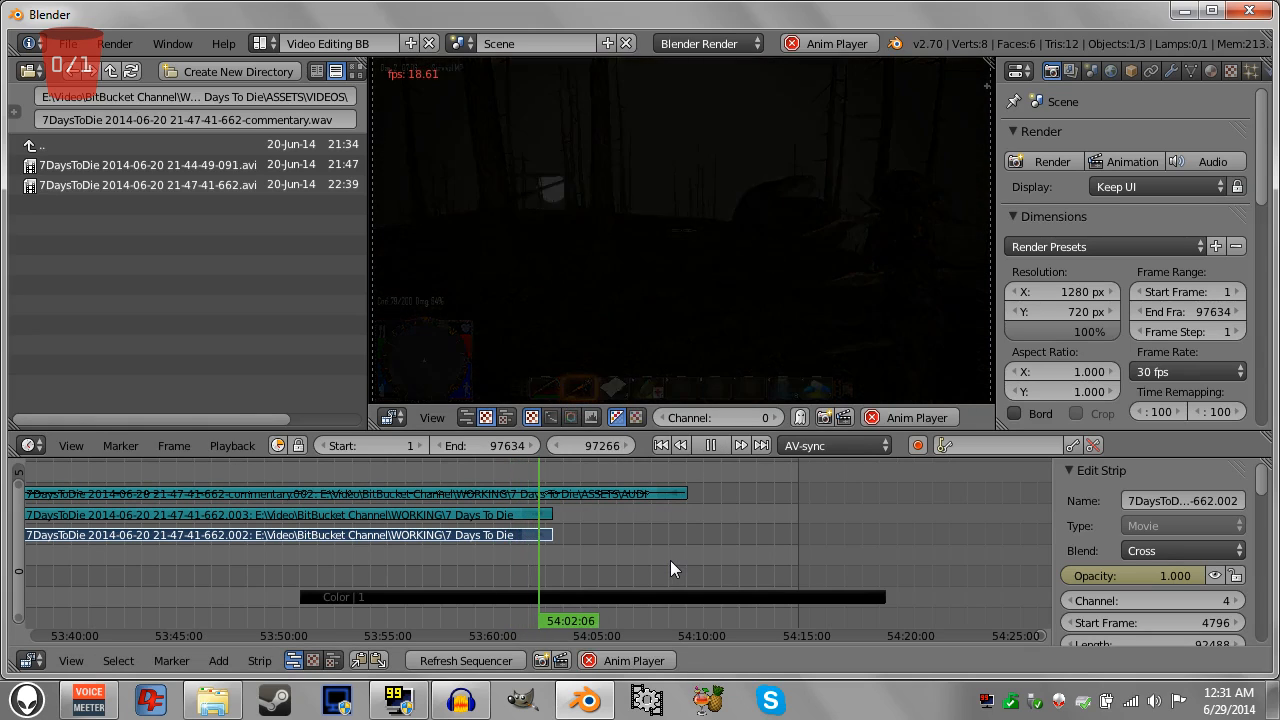
{"action": "key", "text": "alt+a"}
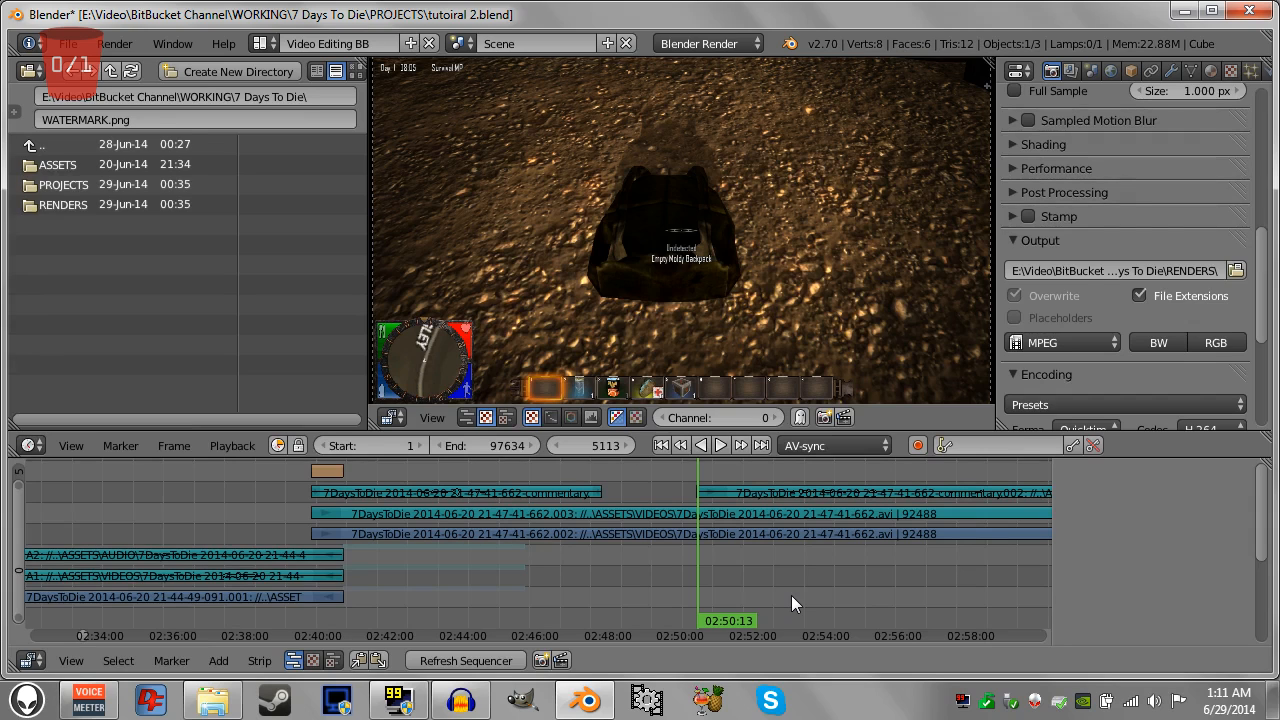
Cut the second recording's commentary, game audio and video strips together at frame 5223.
{"action": "middle_click_drag", "start_coordinate": [857, 588], "coordinate": [462, 567]}
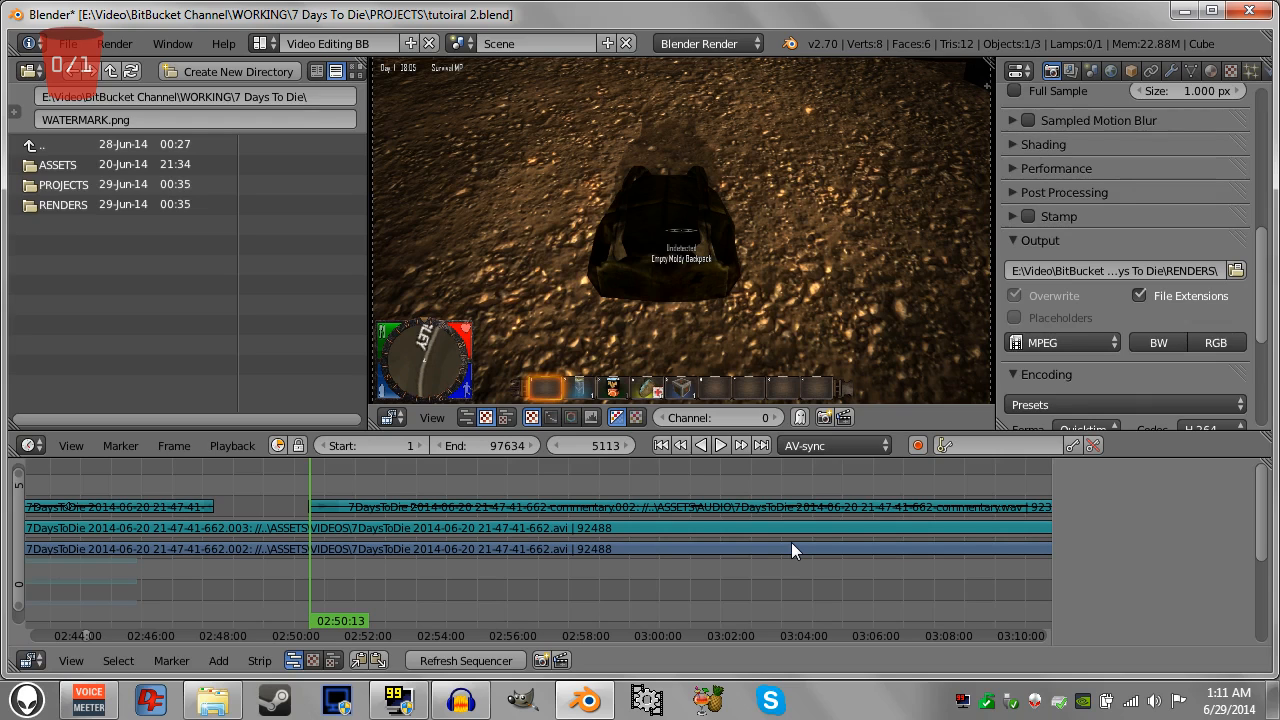
{"action": "left_click", "coordinate": [446, 485]}
{"action": "right_click", "coordinate": [456, 522]}
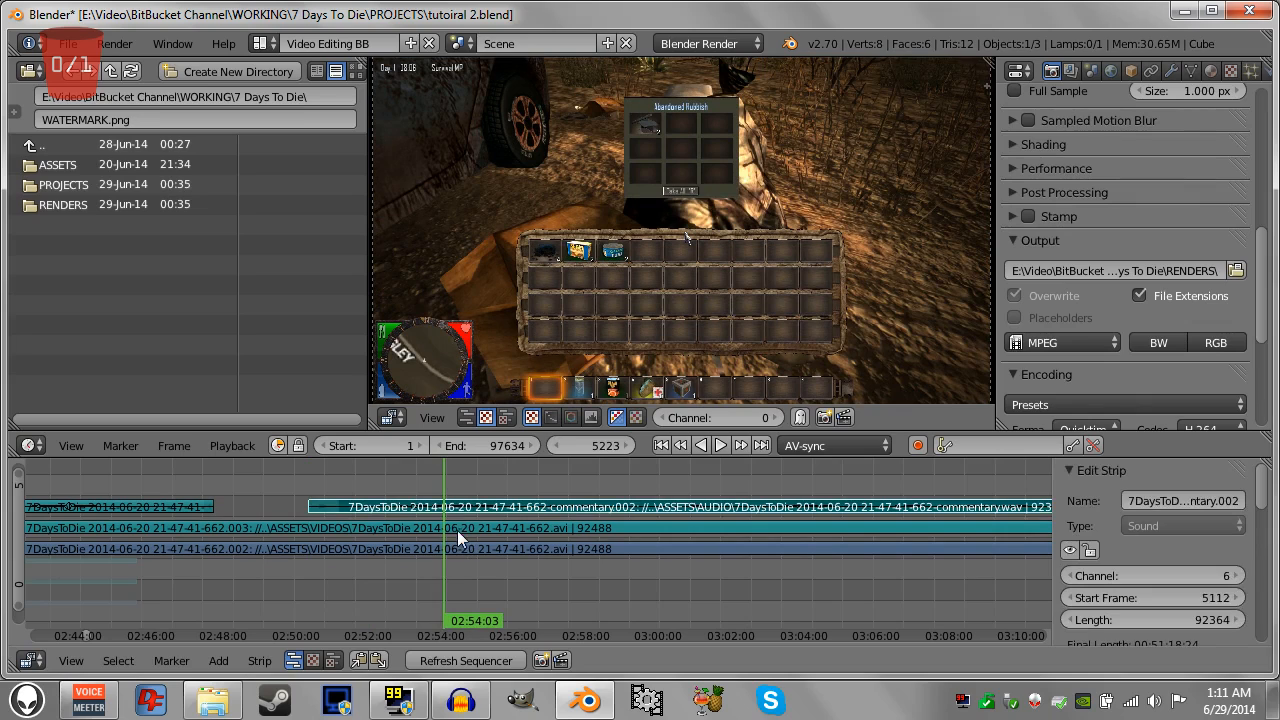
{"action": "right_click", "coordinate": [460, 535], "text": "shift"}
{"action": "right_click", "coordinate": [459, 547], "text": "shift"}
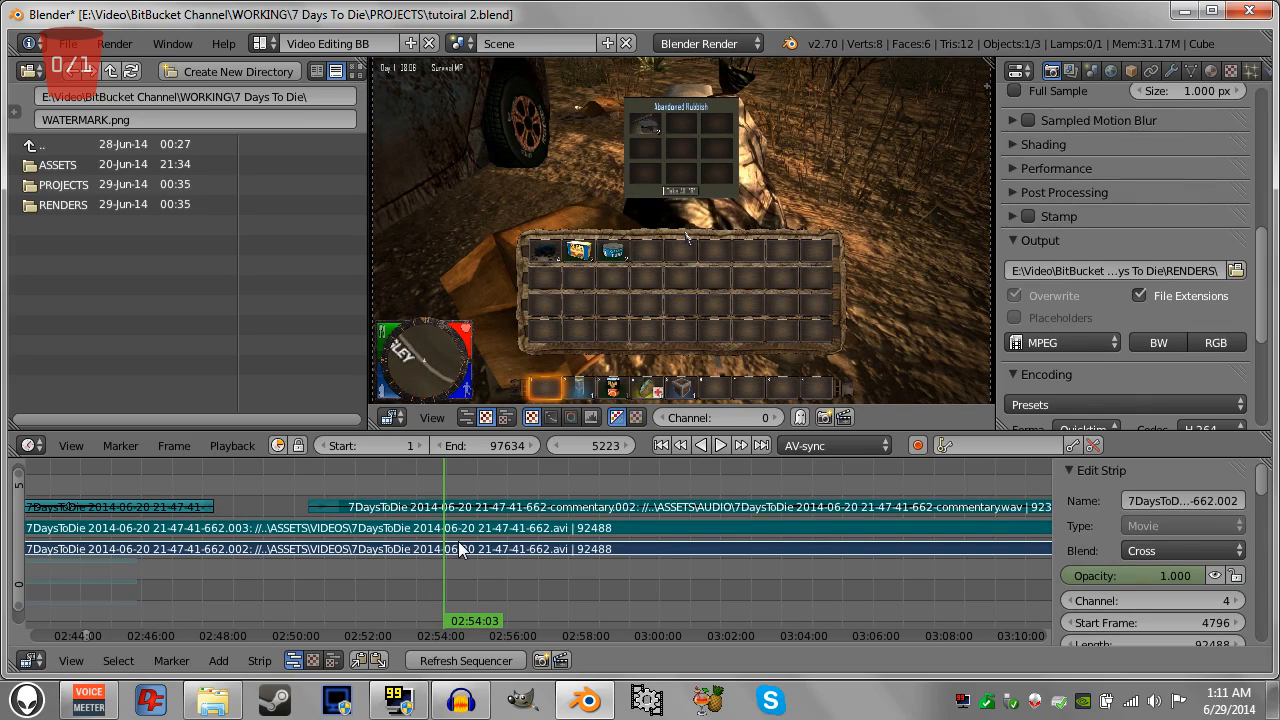
{"action": "key", "text": "k"}
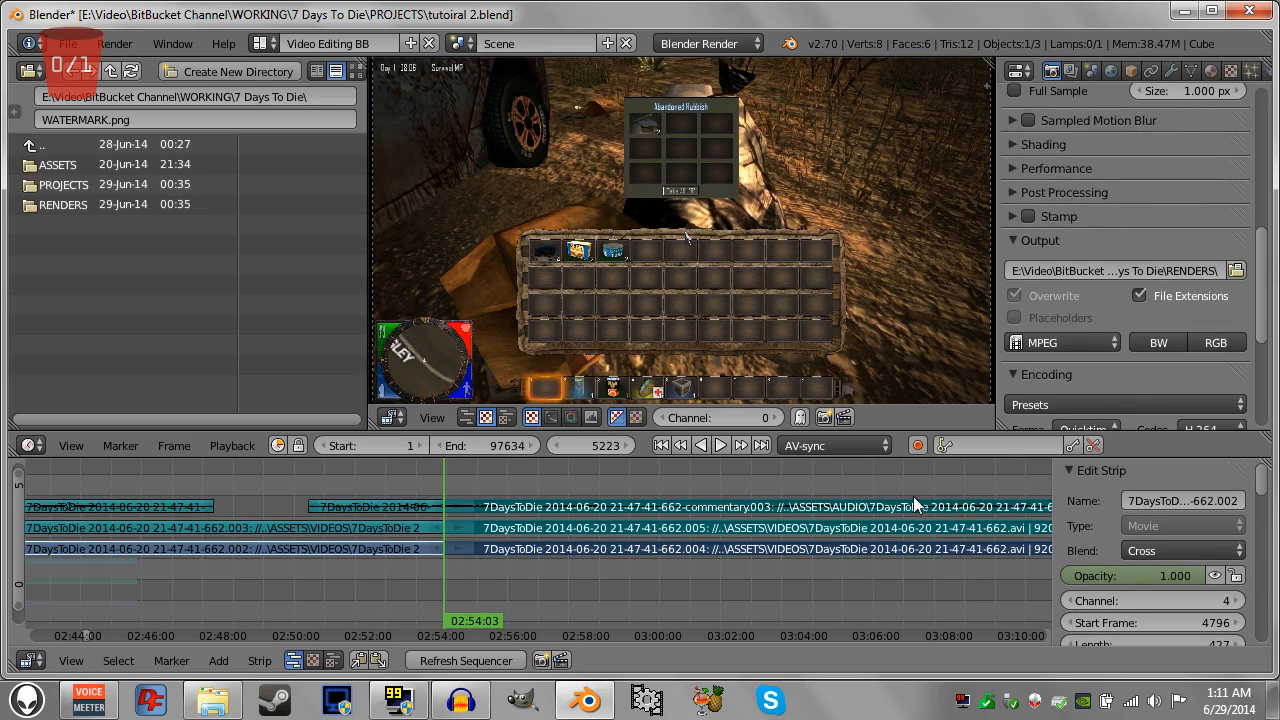
Cut the same three strips of the second recording again at frame 5642.
{"action": "left_click", "coordinate": [955, 505]}
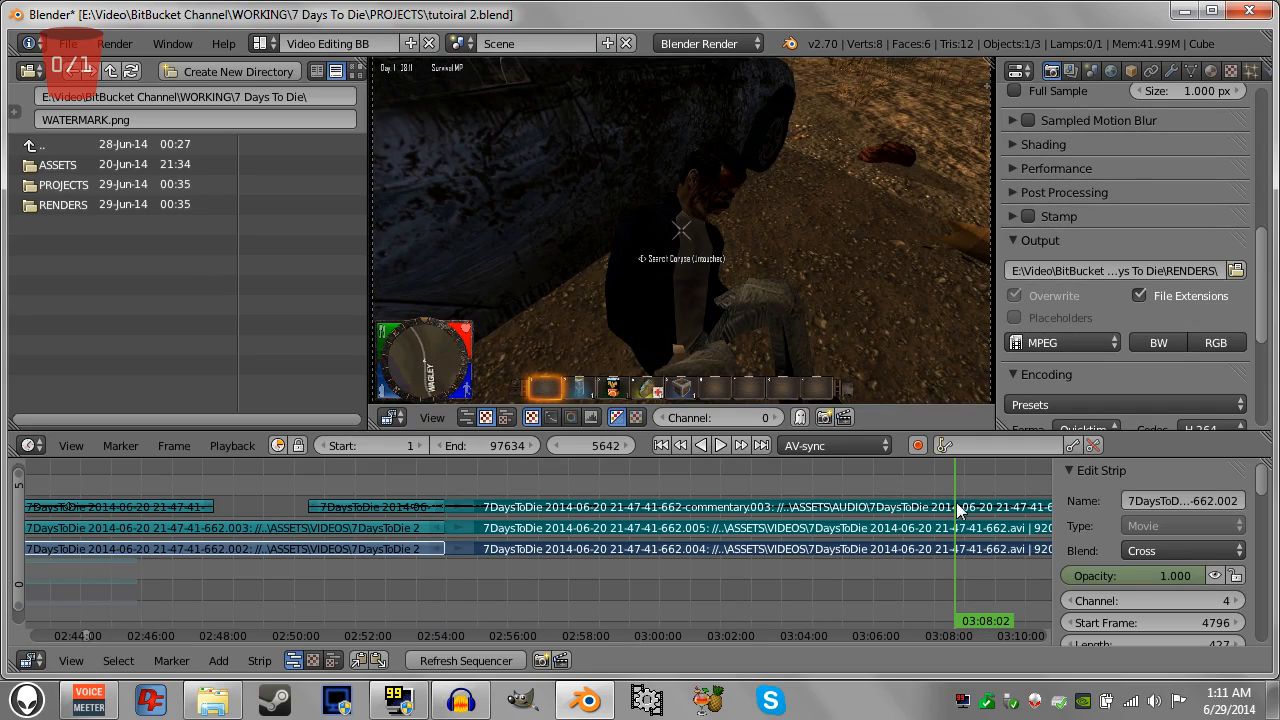
{"action": "right_click", "coordinate": [953, 549]}
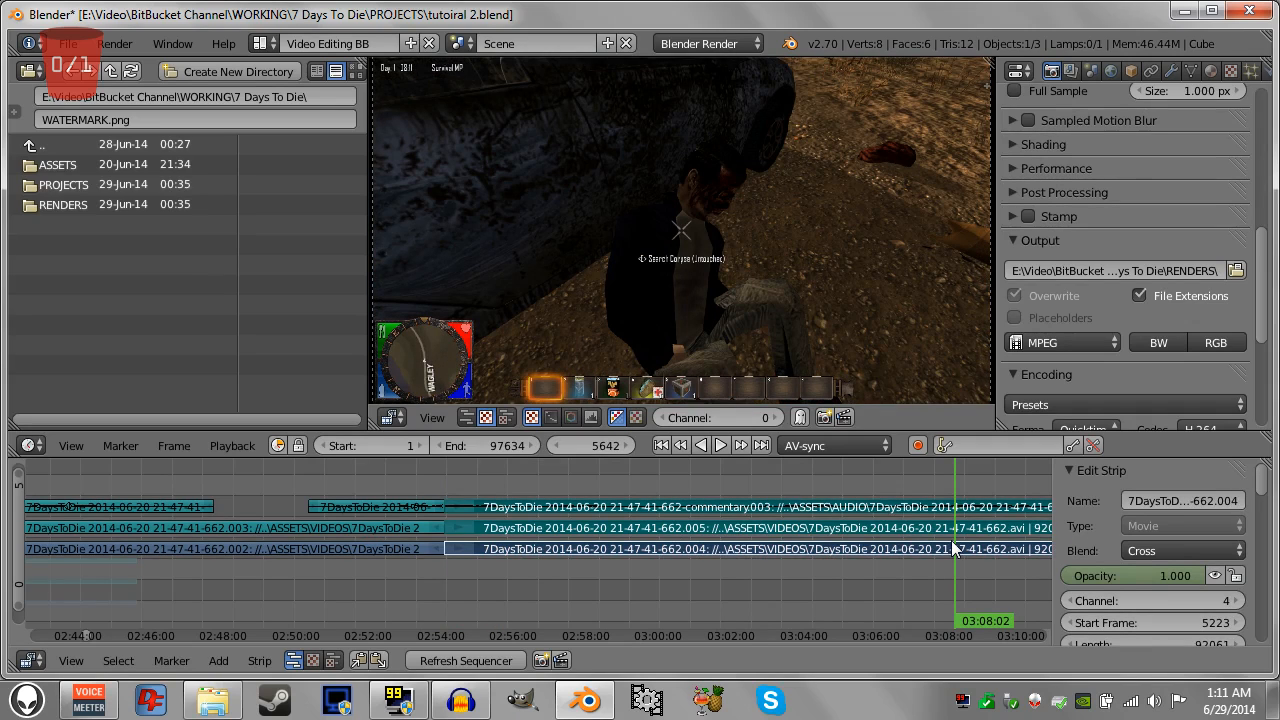
{"action": "key", "text": "k"}
Erase the commentary, audio and video pieces between frames 5223 and 5642 and scrub the playhead across the gap to frame 5620.
{"action": "right_click", "coordinate": [862, 509]}
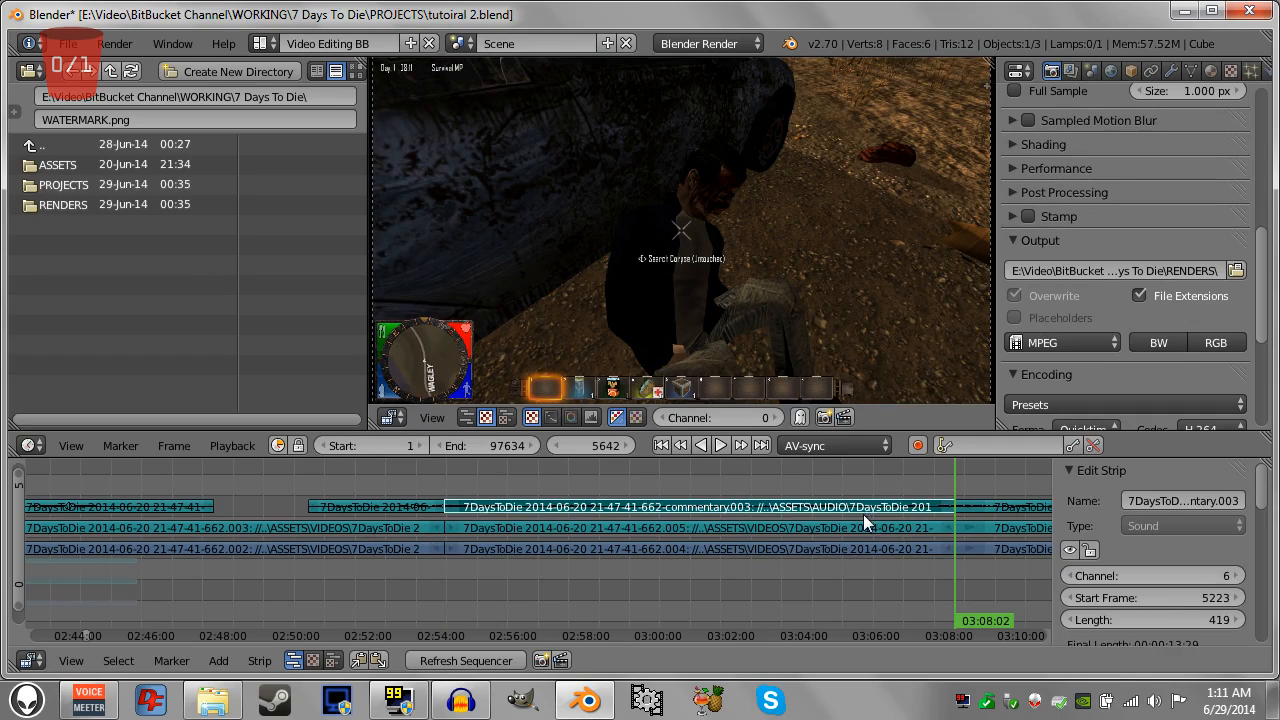
{"action": "right_click", "coordinate": [862, 530], "text": "shift"}
{"action": "right_click", "coordinate": [858, 546], "text": "shift"}
{"action": "key", "text": "x"}
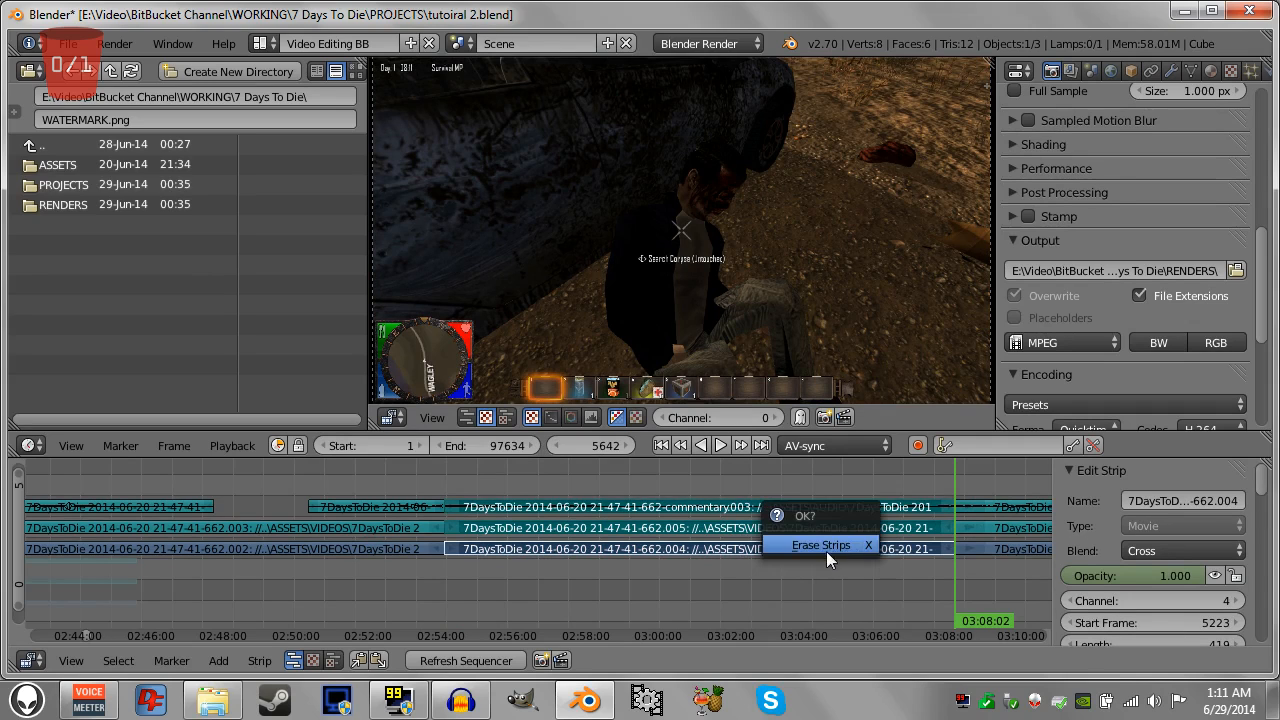
{"action": "left_click", "coordinate": [826, 551]}
{"action": "left_click_drag", "start_coordinate": [421, 575], "coordinate": [873, 574]}
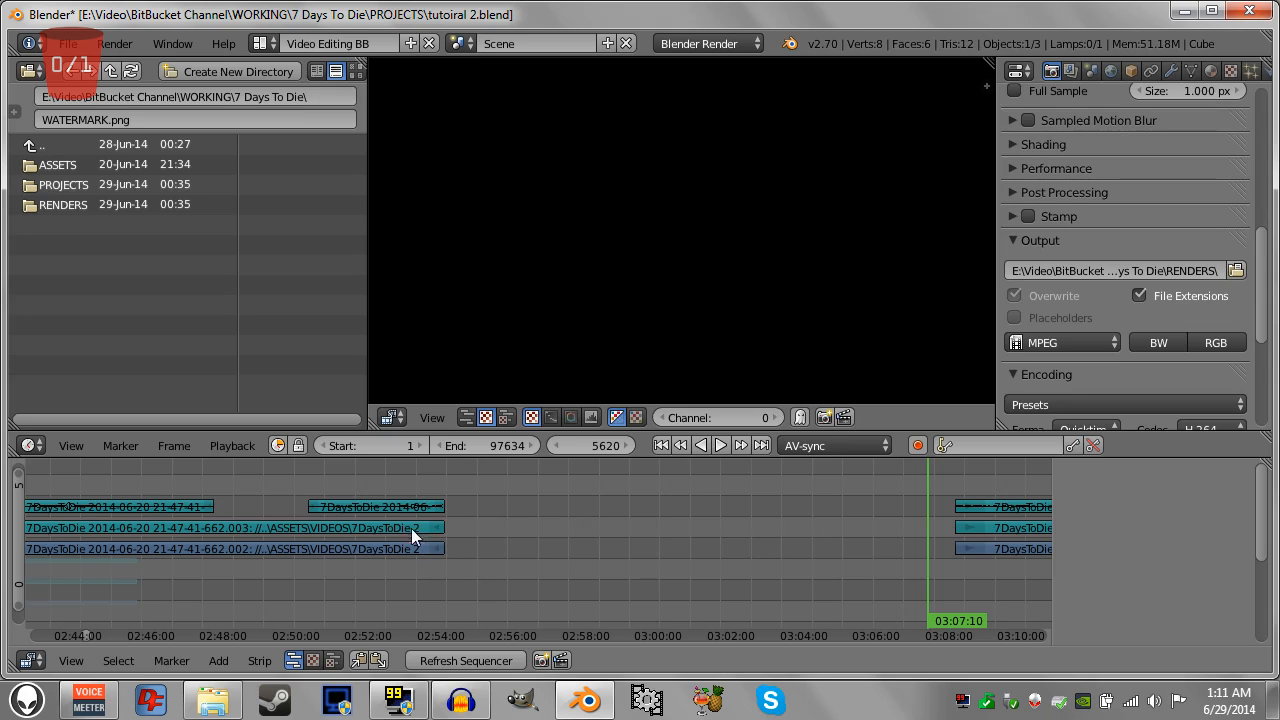
Snap the second recording's remaining commentary, audio and video pieces to the playhead at frame 5222 to close the gap.
{"action": "left_click", "coordinate": [443, 506]}
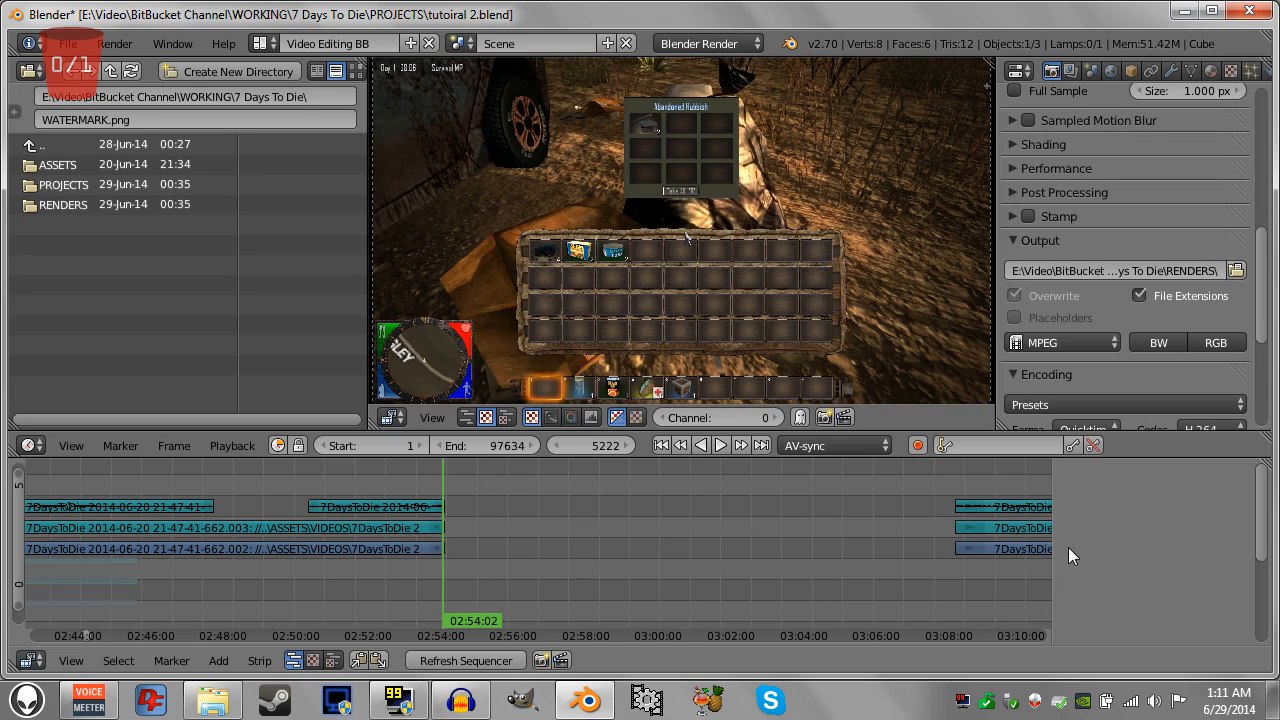
{"action": "key", "text": "n"}
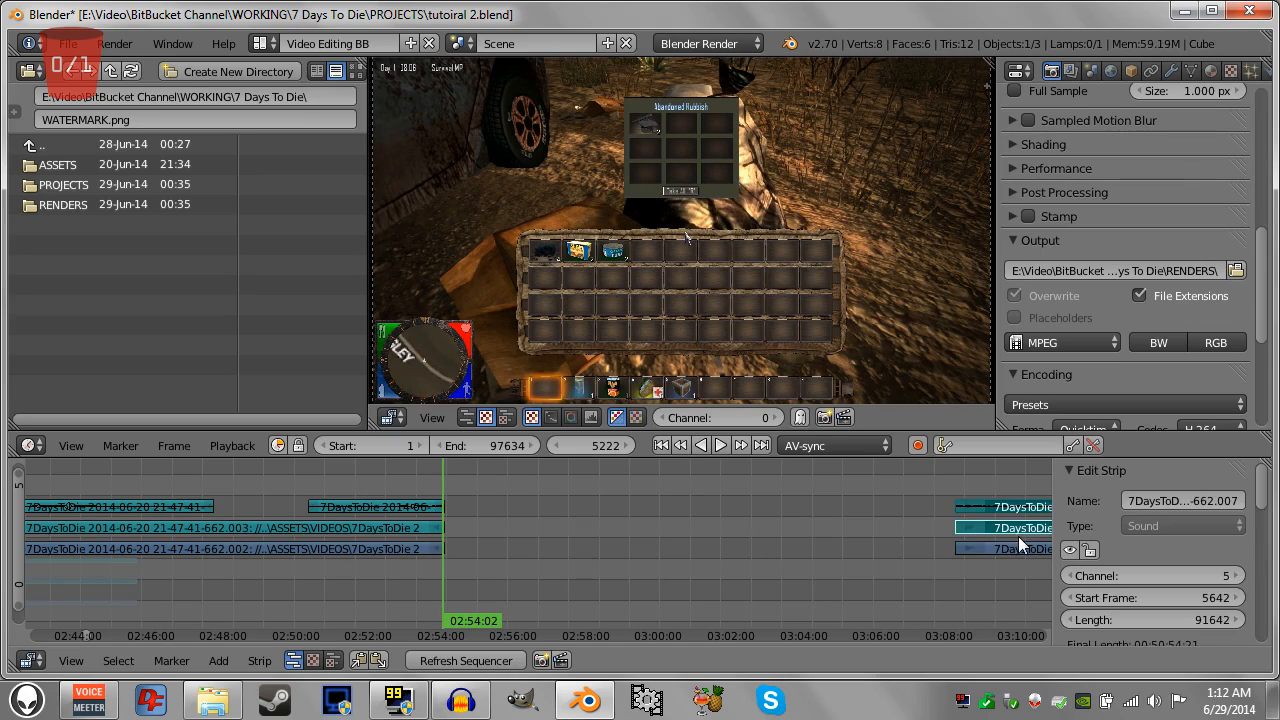
{"action": "right_click", "coordinate": [1008, 549]}
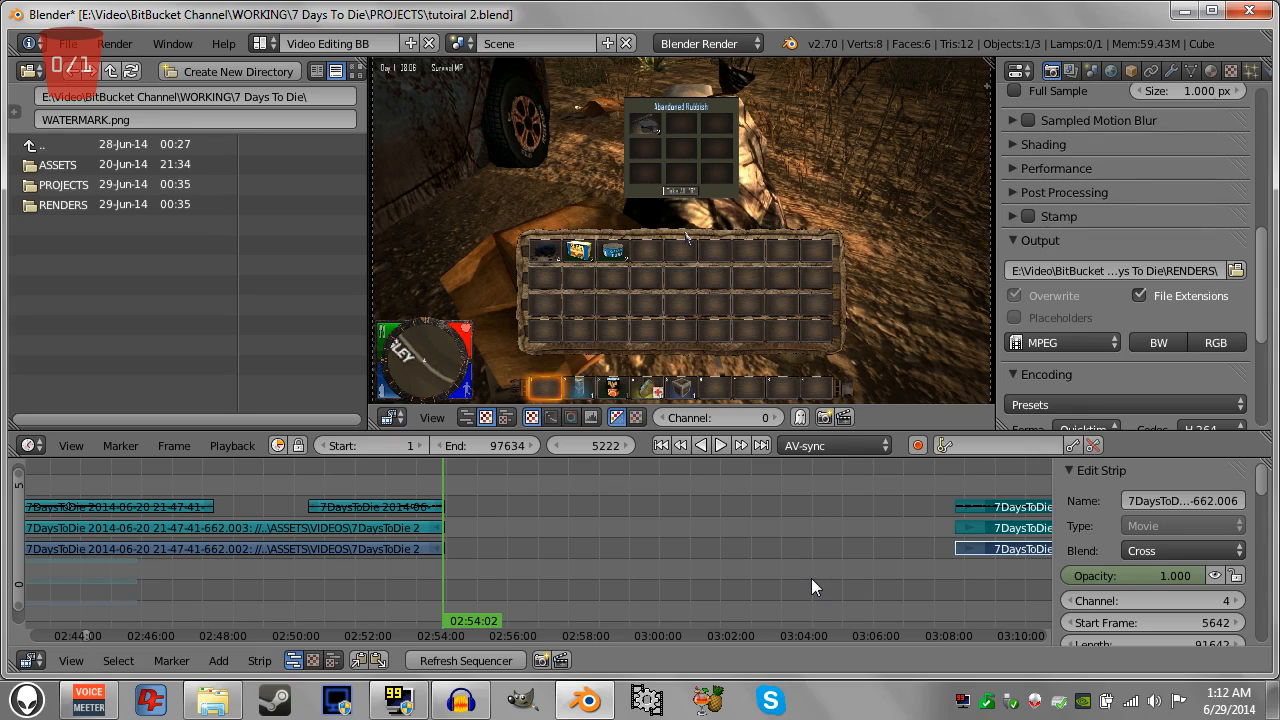
{"action": "key", "text": "shift+s"}
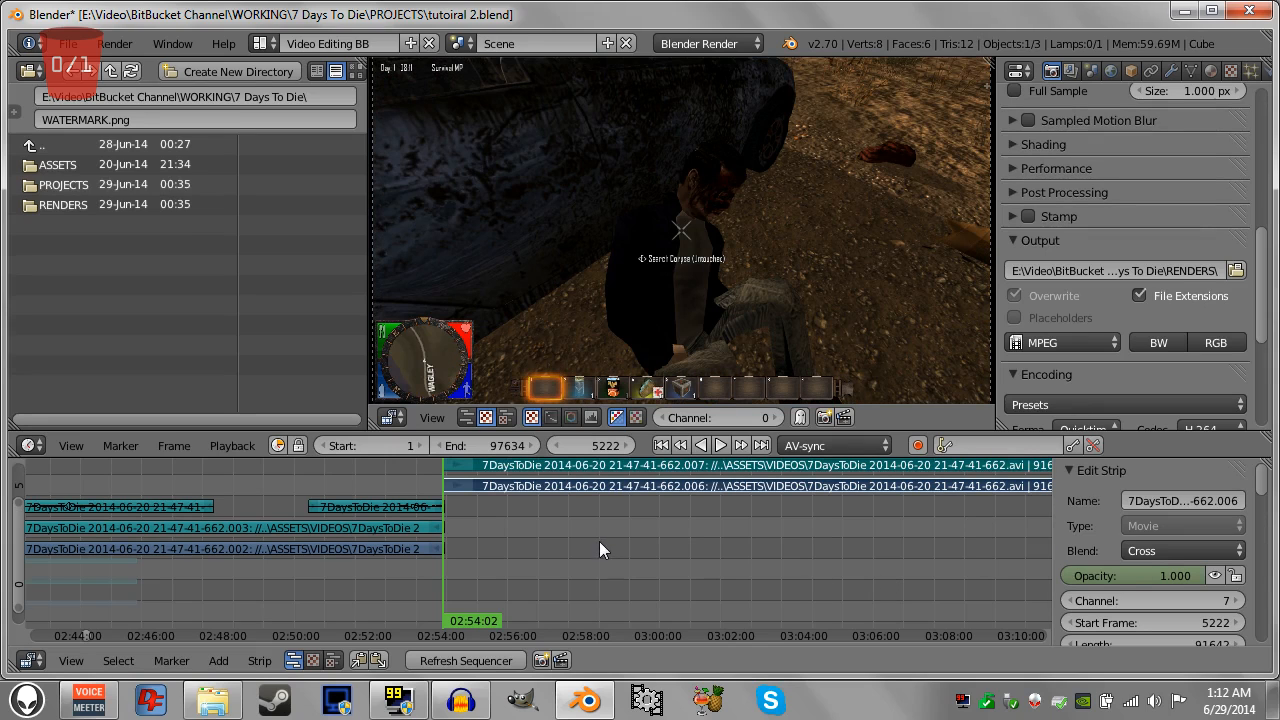
Add a Wipe effect between the video piece ending at the cut and the video piece that follows it.
{"action": "scroll", "coordinate": [600, 549], "scroll_direction": "up", "scroll_amount": 3, "text": "shift"}
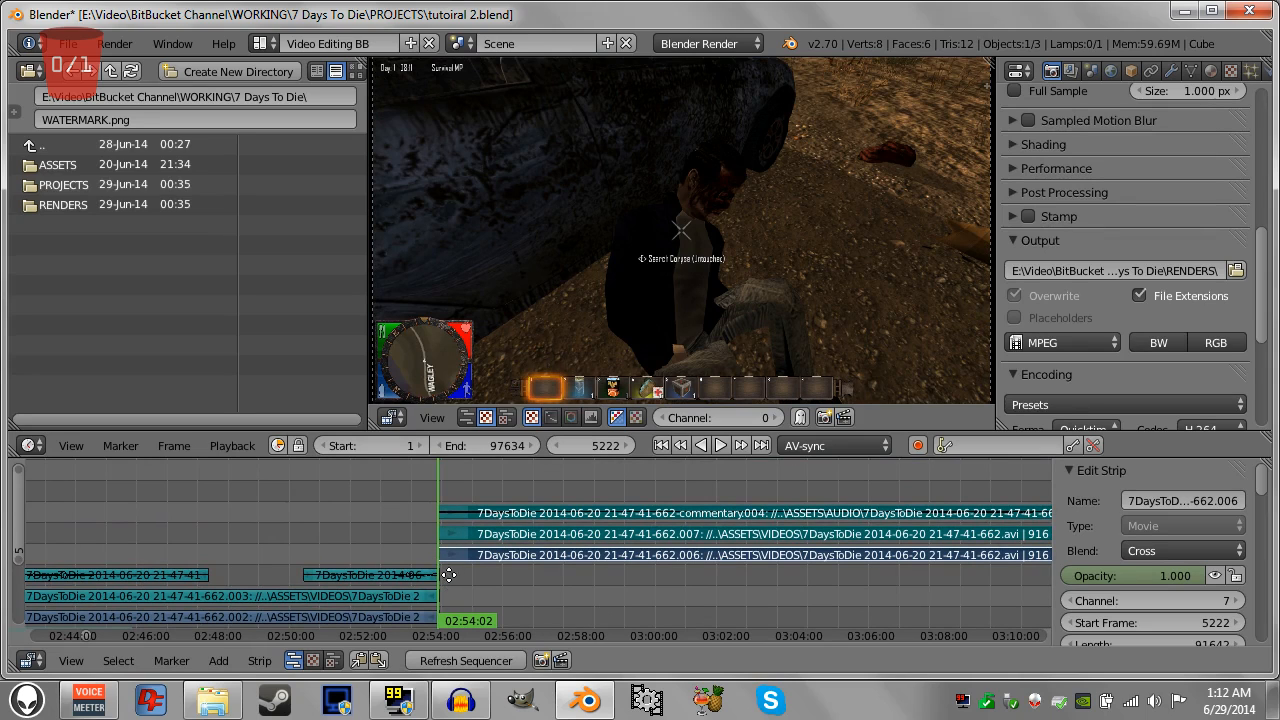
{"action": "scroll", "coordinate": [471, 542], "scroll_direction": "up", "scroll_amount": 2}
{"action": "scroll", "coordinate": [475, 543], "scroll_direction": "up", "scroll_amount": 16}
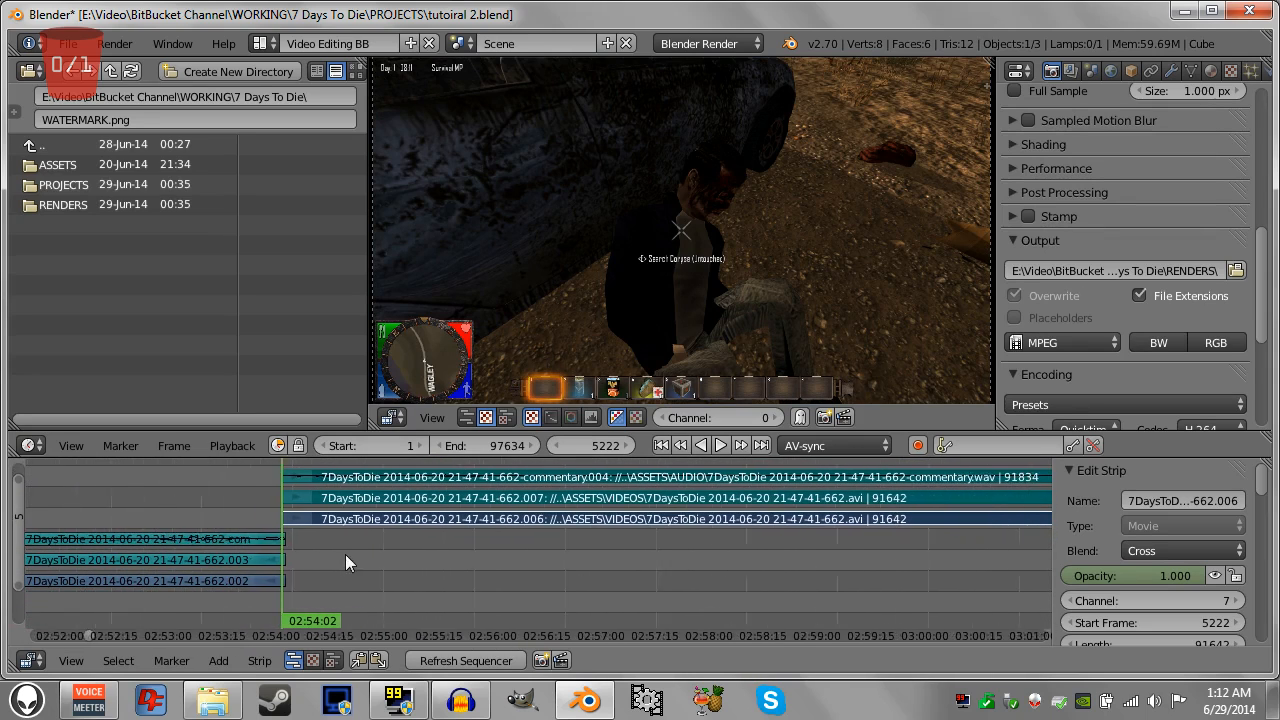
{"action": "scroll", "coordinate": [440, 566], "scroll_direction": "up", "scroll_amount": 9, "text": "ctrl"}
{"action": "scroll", "coordinate": [414, 570], "scroll_direction": "up", "scroll_amount": 5}
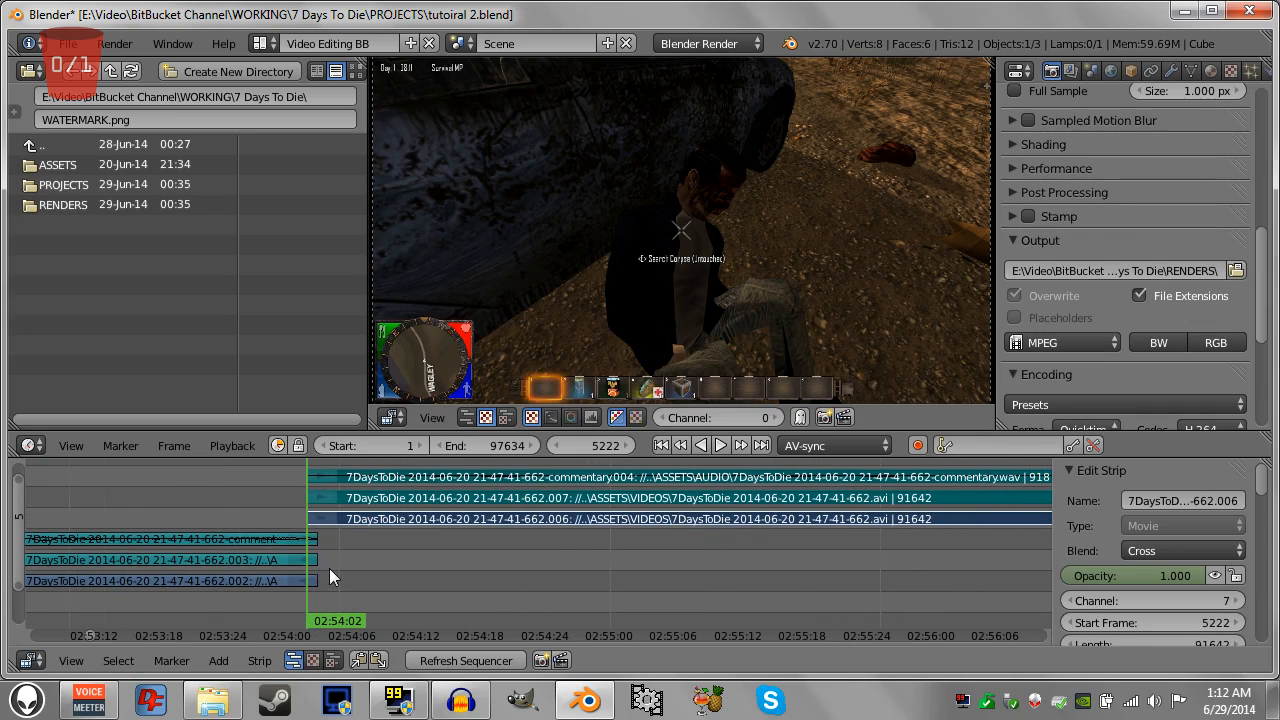
{"action": "scroll", "coordinate": [362, 562], "scroll_direction": "up", "scroll_amount": 4}
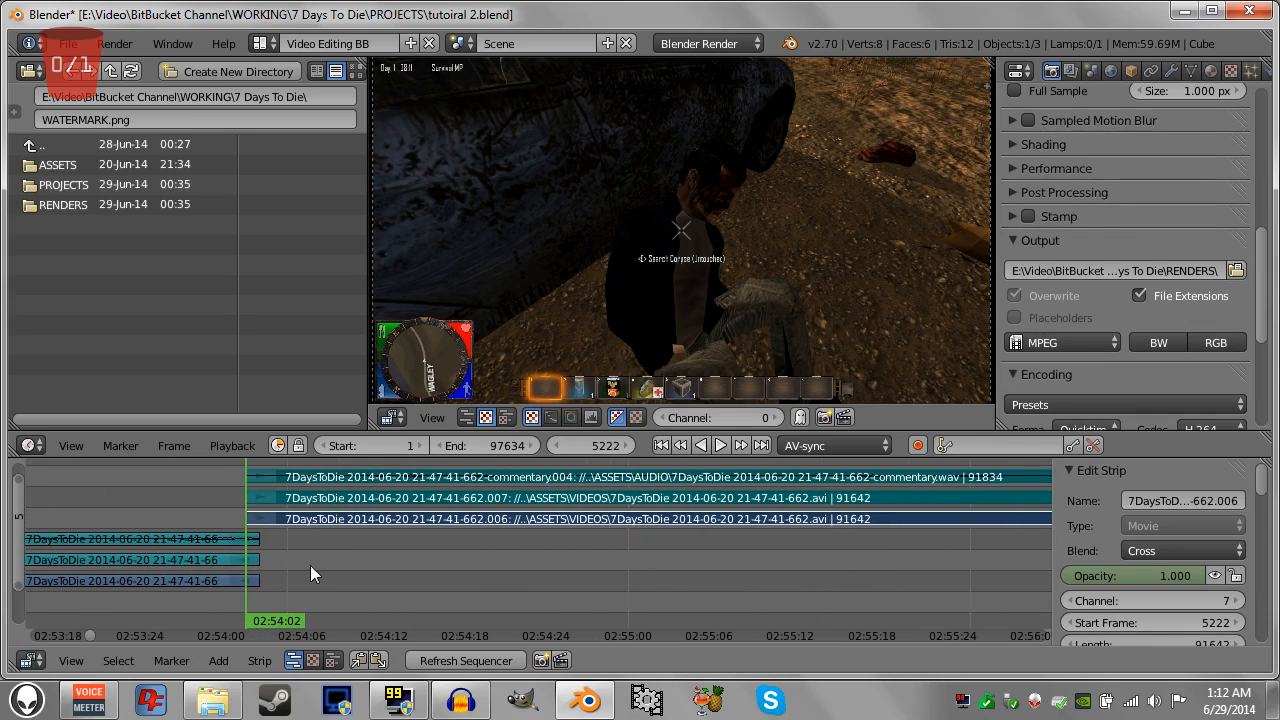
{"action": "middle_click_drag", "start_coordinate": [310, 565], "coordinate": [663, 520]}
{"action": "scroll", "coordinate": [569, 580], "scroll_direction": "up", "scroll_amount": 3}
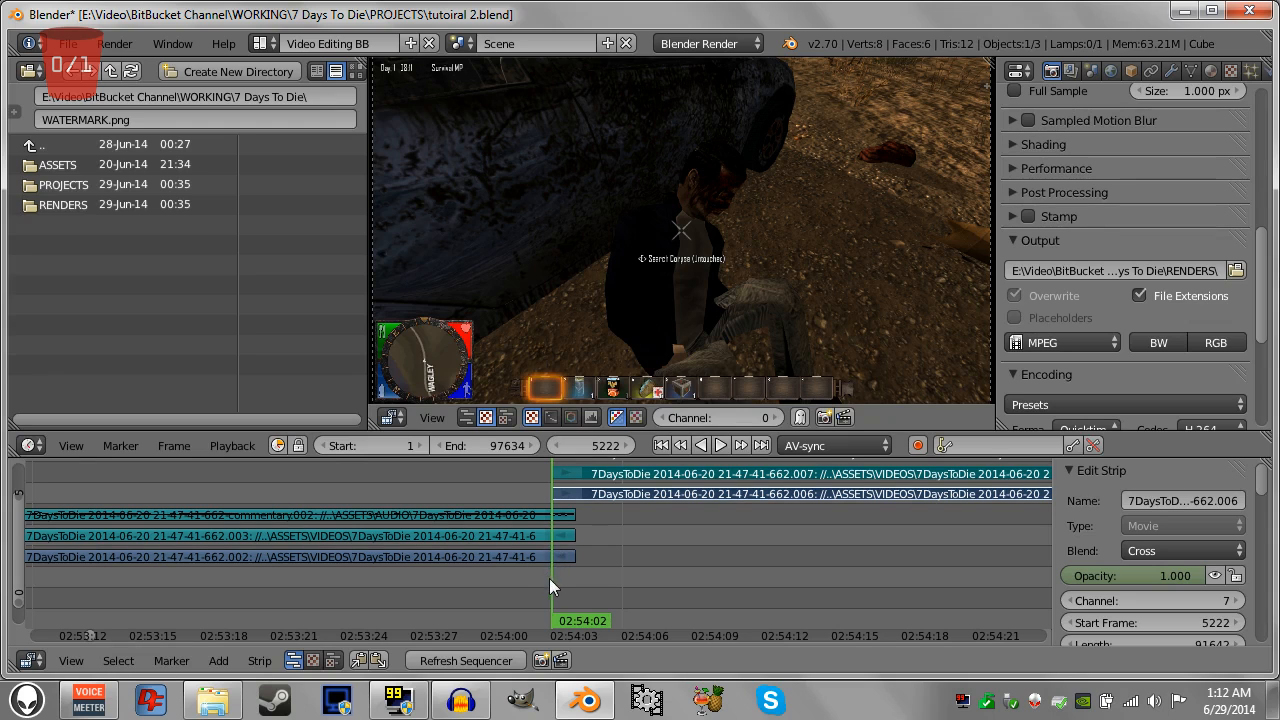
{"action": "right_click", "coordinate": [525, 555]}
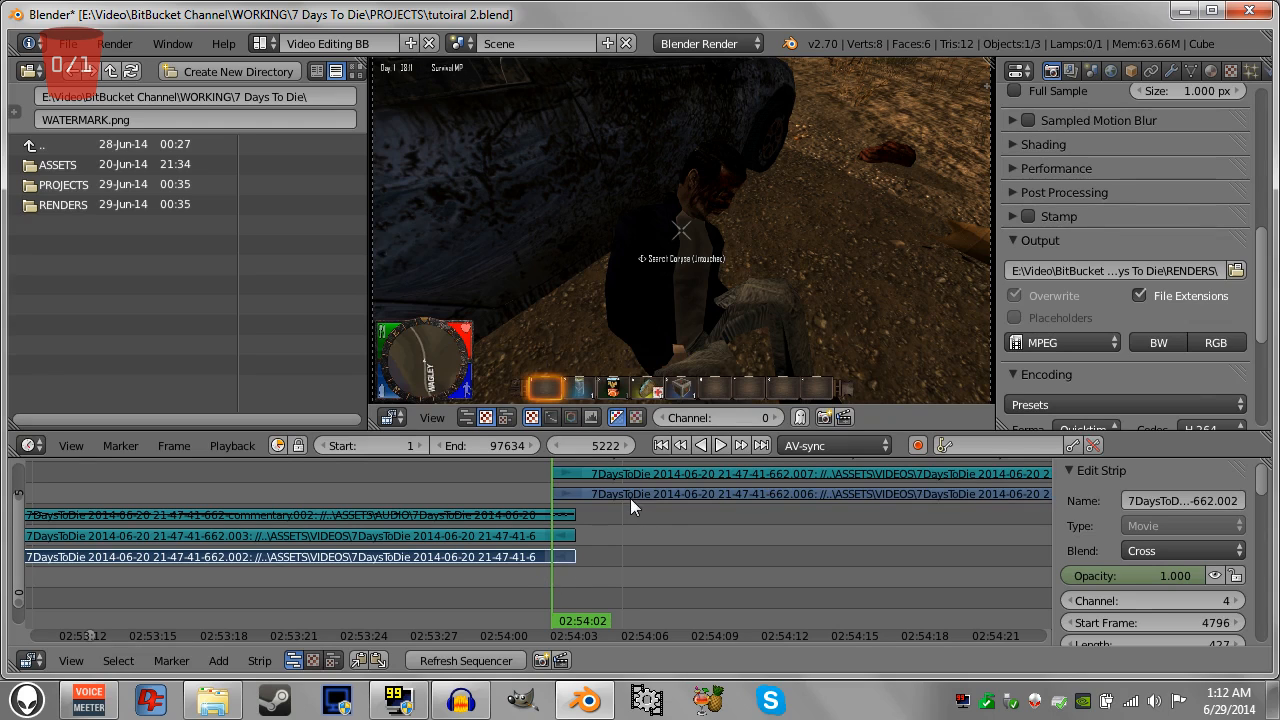
{"action": "right_click", "coordinate": [630, 496]}
{"action": "left_click", "coordinate": [220, 661]}
{"action": "mouse_move", "coordinate": [285, 518]}
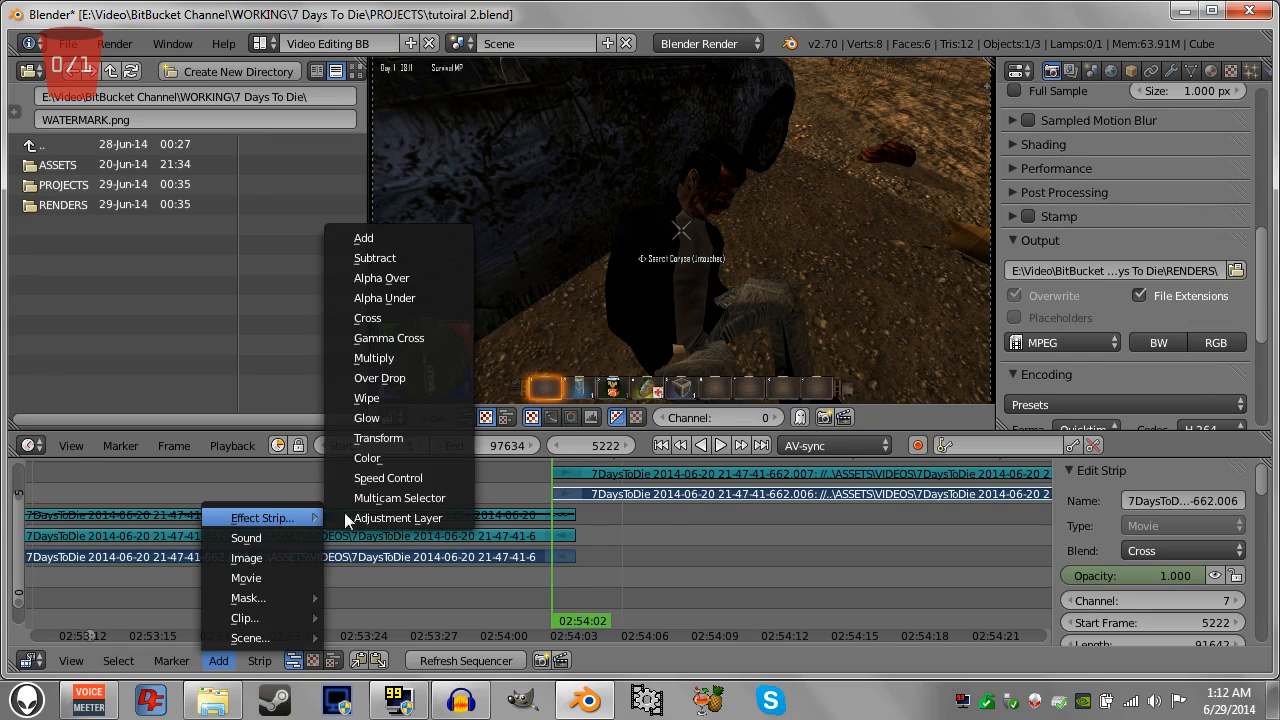
{"action": "left_click", "coordinate": [390, 398]}
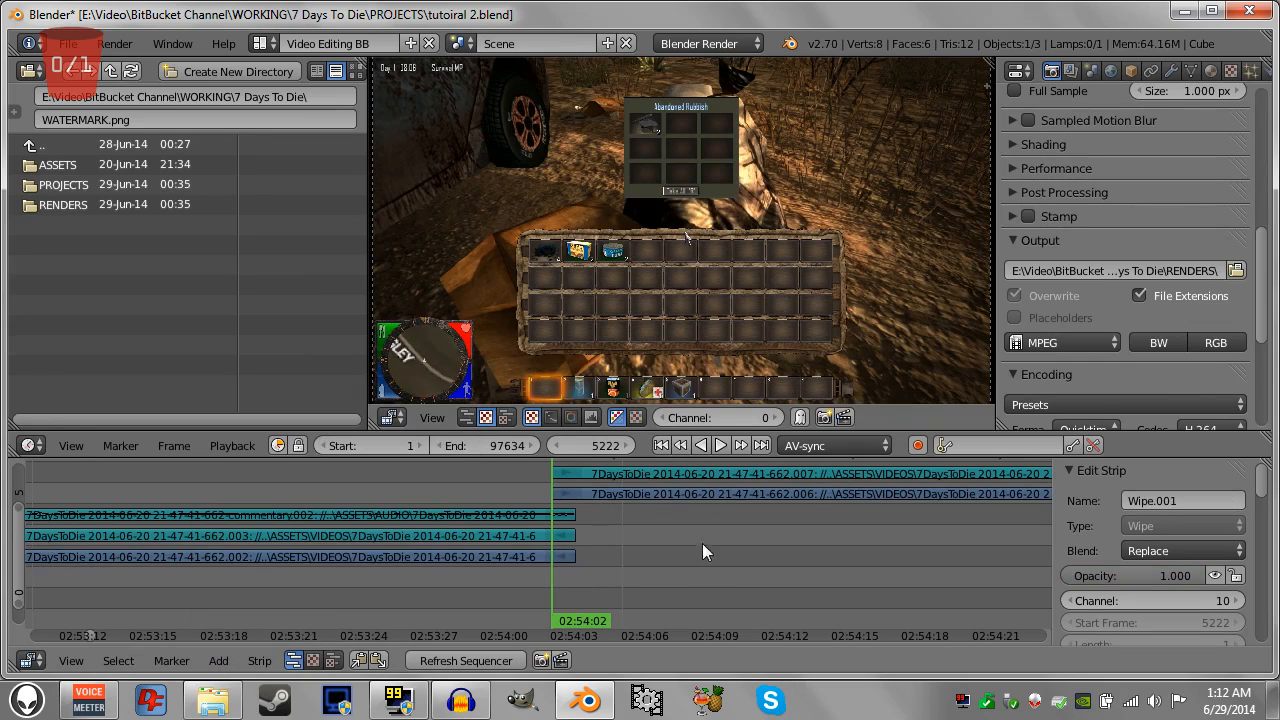
{"action": "middle_click_drag", "start_coordinate": [640, 622], "coordinate": [621, 599]}
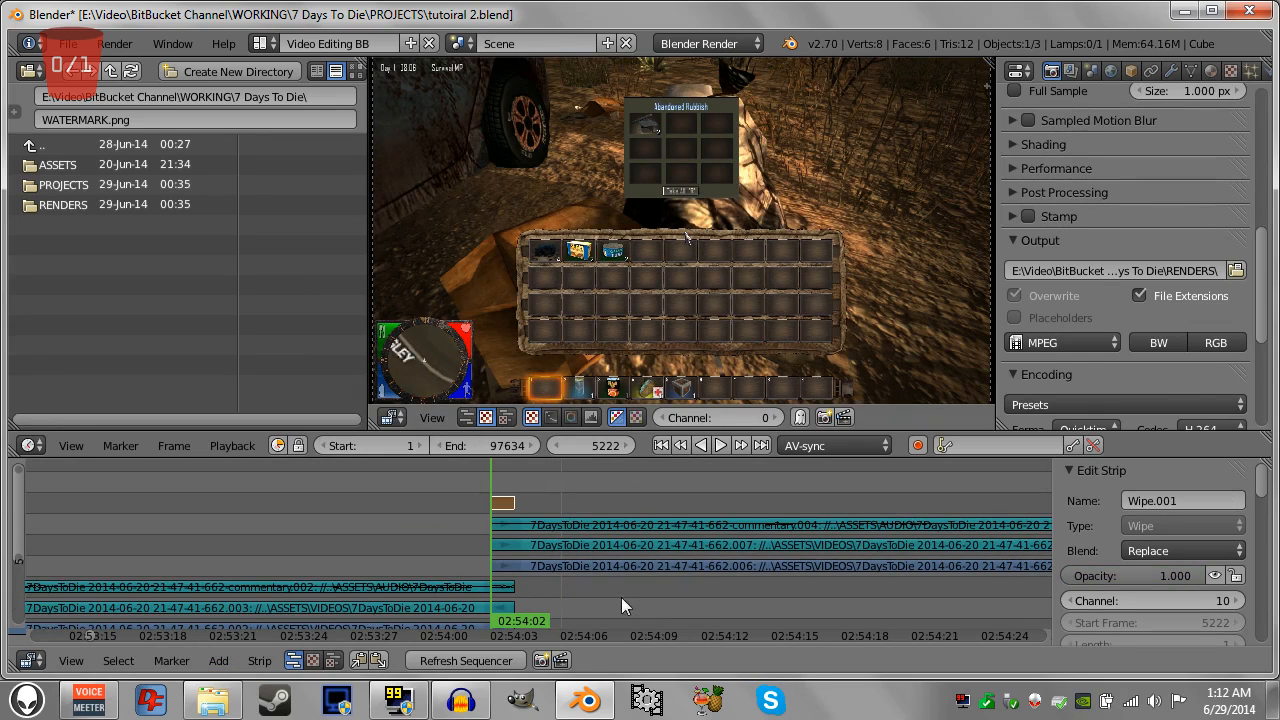
{"action": "left_click", "coordinate": [511, 555]}
{"action": "left_click", "coordinate": [497, 556]}
{"action": "left_click", "coordinate": [516, 556]}
{"action": "left_click", "coordinate": [490, 557]}
{"action": "left_click", "coordinate": [590, 524]}
{"action": "left_click", "coordinate": [594, 543]}
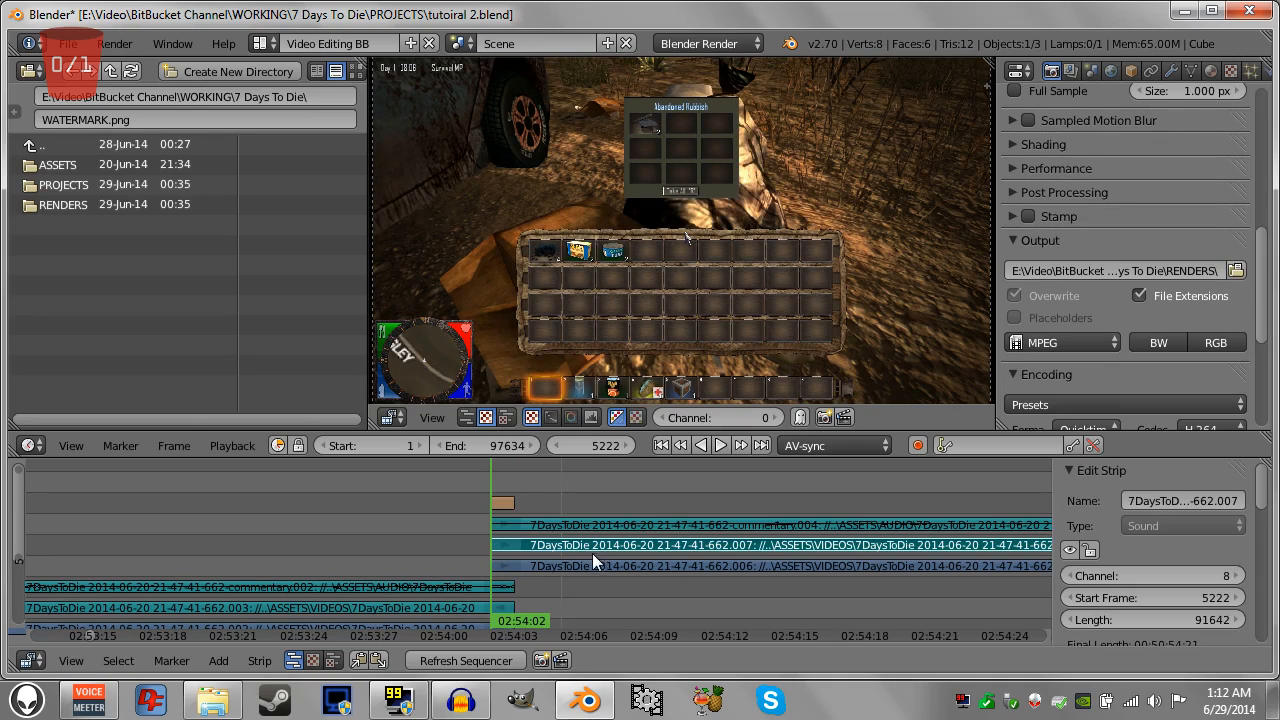
{"action": "left_click", "coordinate": [591, 561]}
{"action": "key", "text": "e"}
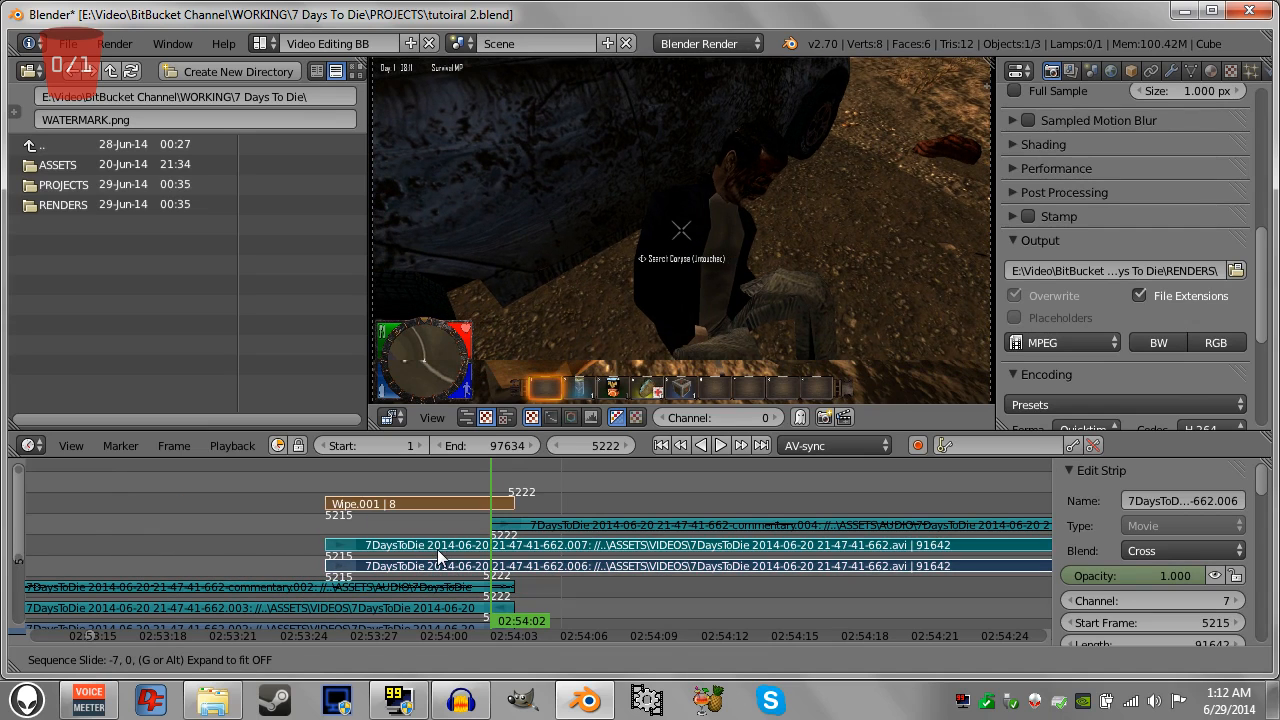
{"action": "key", "text": "Escape"}
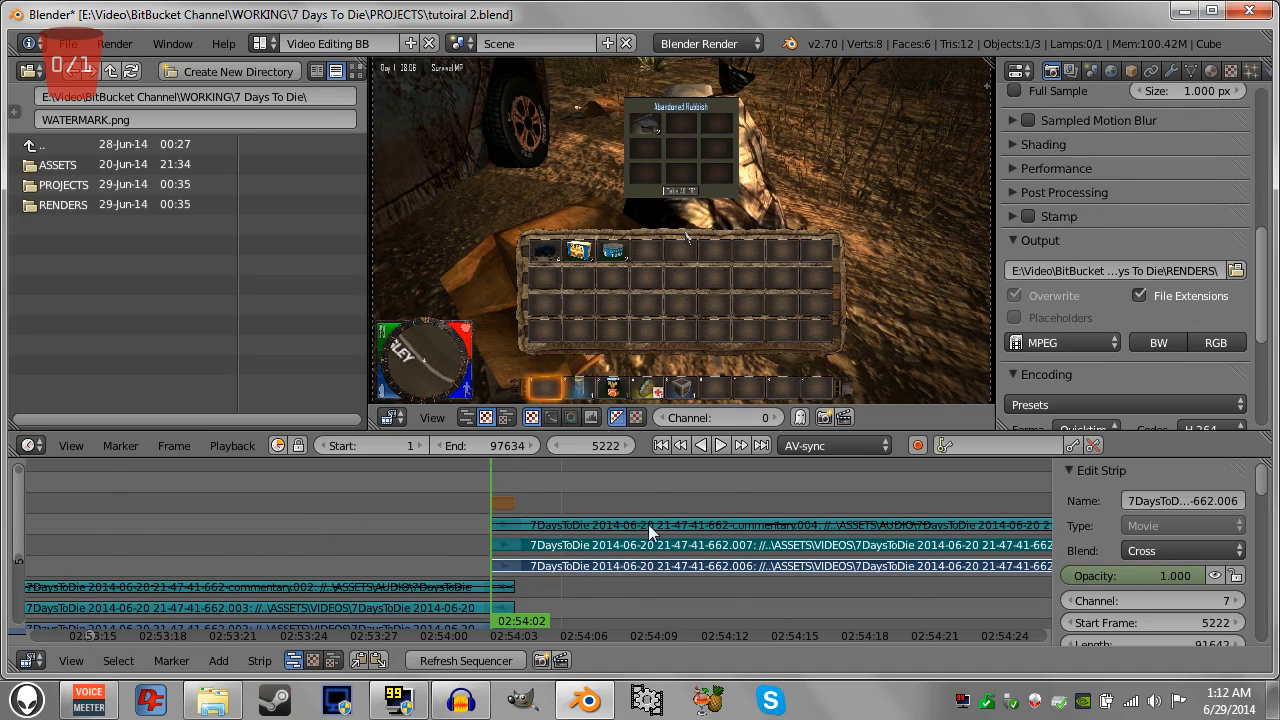
{"action": "key", "text": "a"}
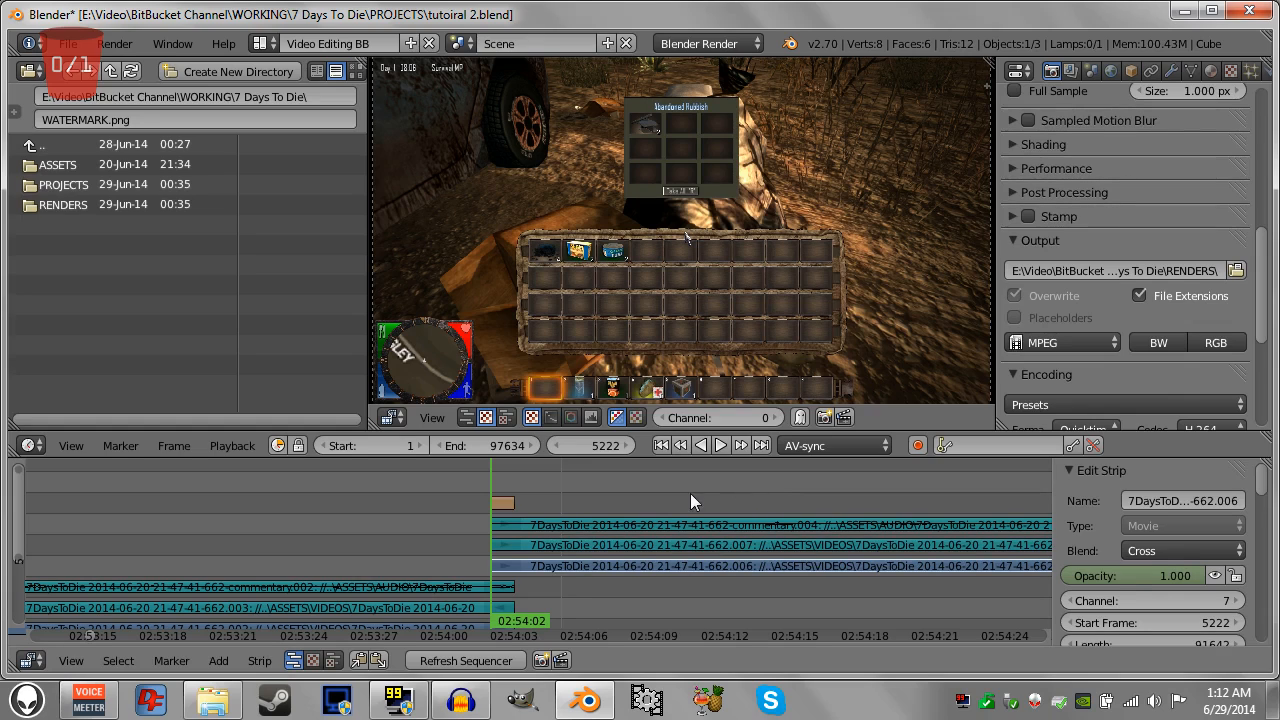
Move the commentary, audio and video pieces after the cut together 4 frames earlier, so they start at frame 5218.
{"action": "right_click", "coordinate": [611, 527]}
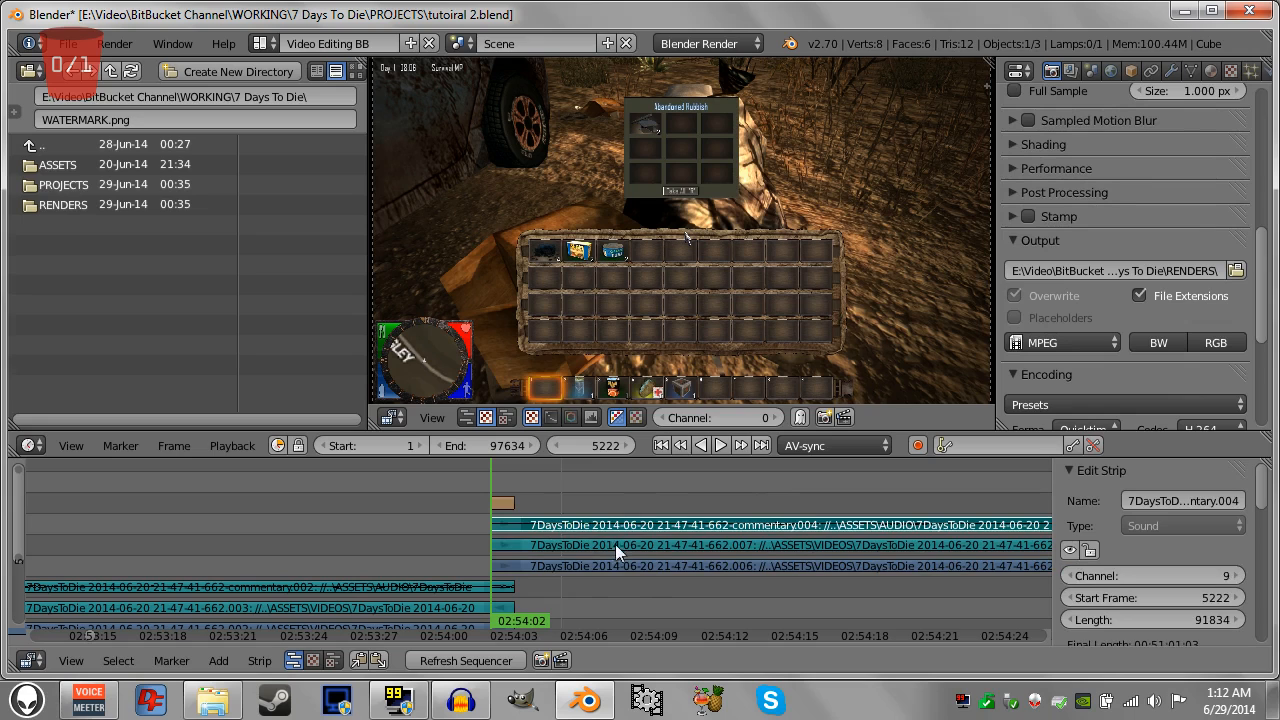
{"action": "right_click", "coordinate": [615, 544], "text": "shift"}
{"action": "right_click", "coordinate": [598, 566], "text": "shift"}
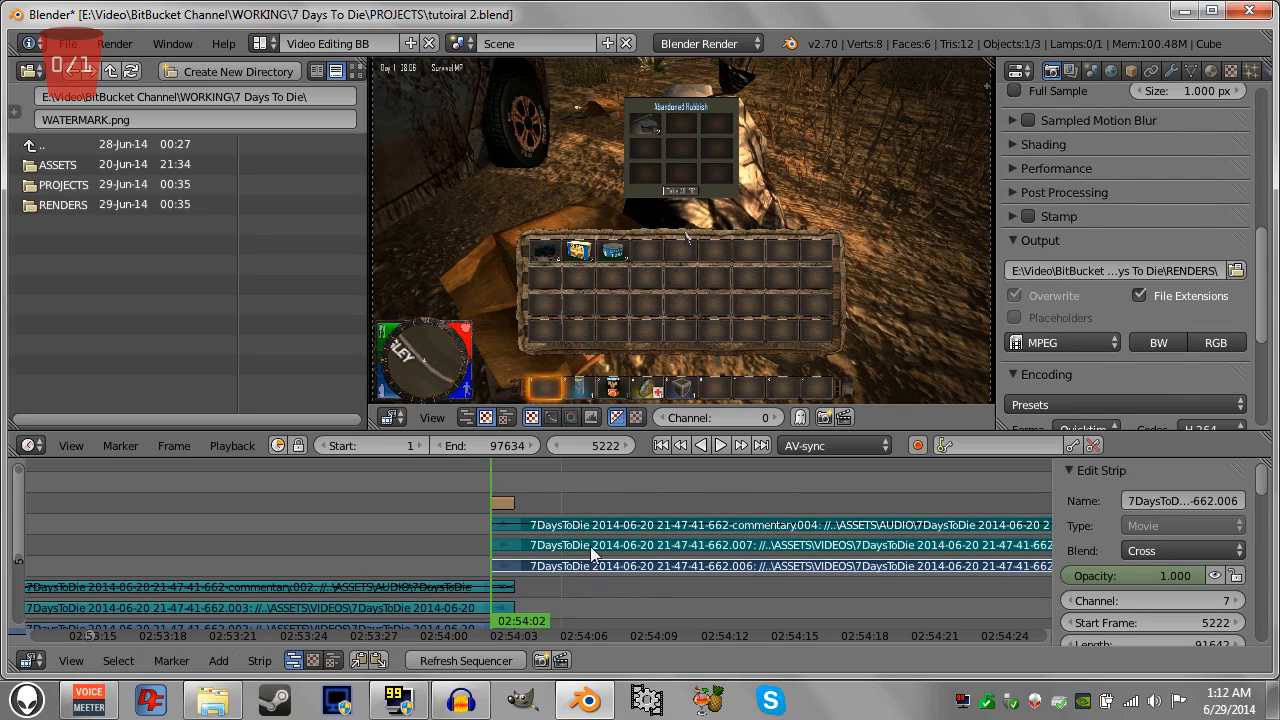
{"action": "key", "text": "g"}
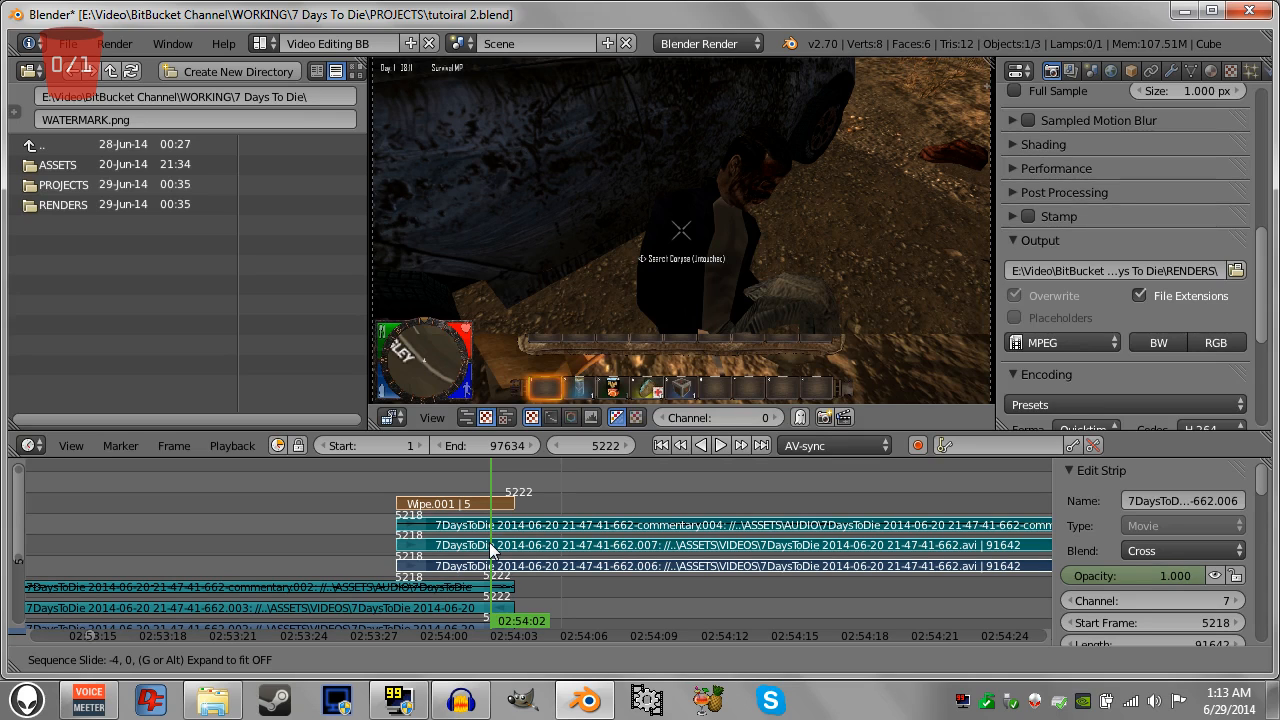
{"action": "left_click", "coordinate": [490, 548]}
Turn off Audio Scrubbing for playback and scrub the playhead across the Wipe from frame 5218 to 5226.
{"action": "left_click", "coordinate": [393, 486]}
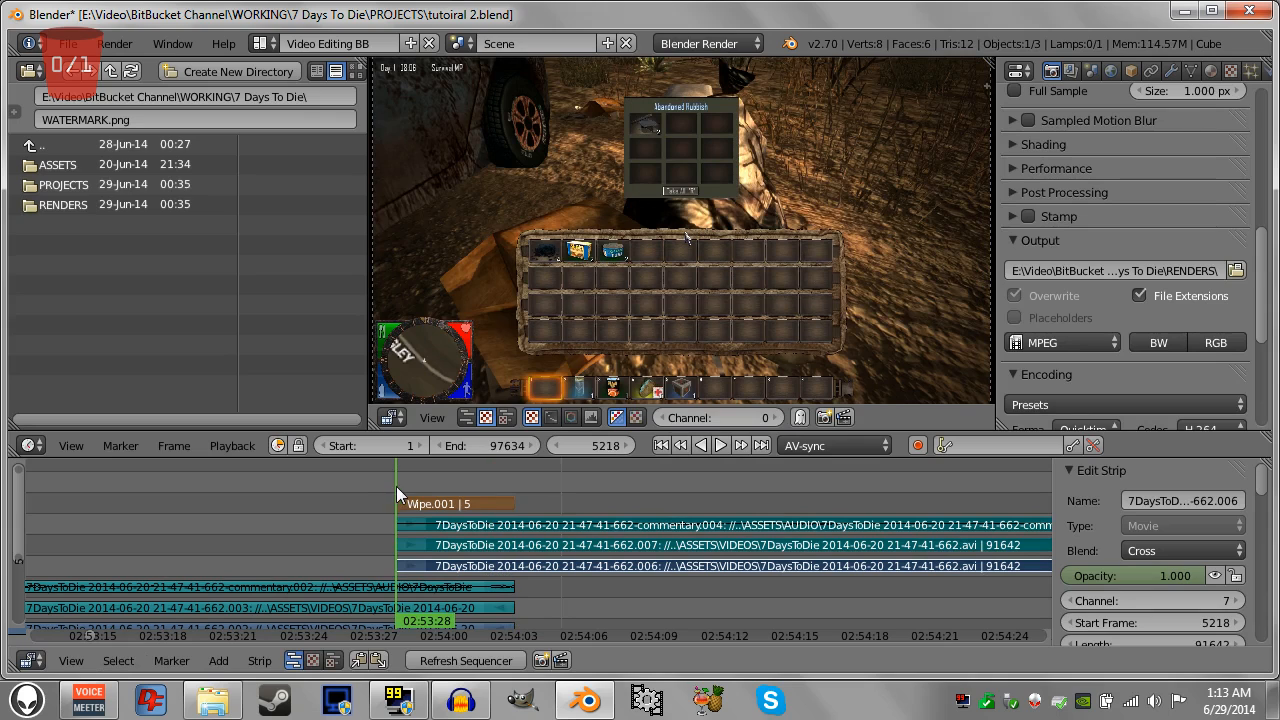
{"action": "left_click", "coordinate": [227, 447]}
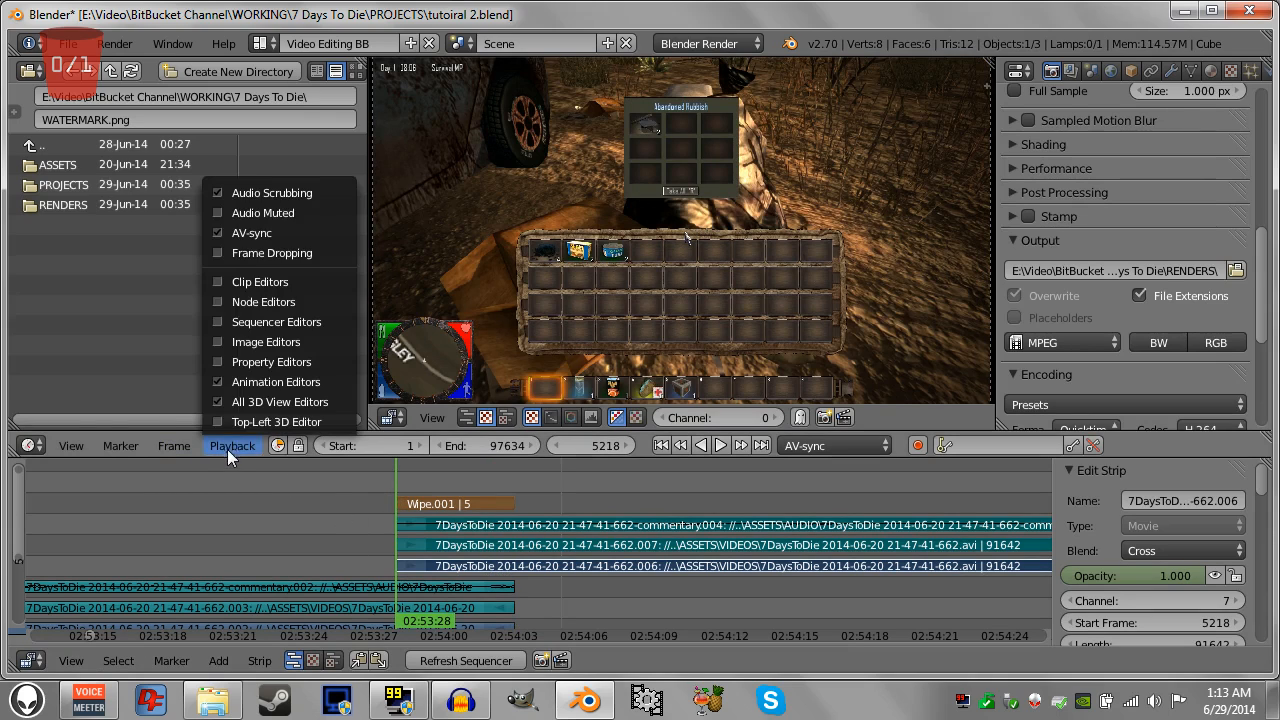
{"action": "left_click", "coordinate": [287, 192]}
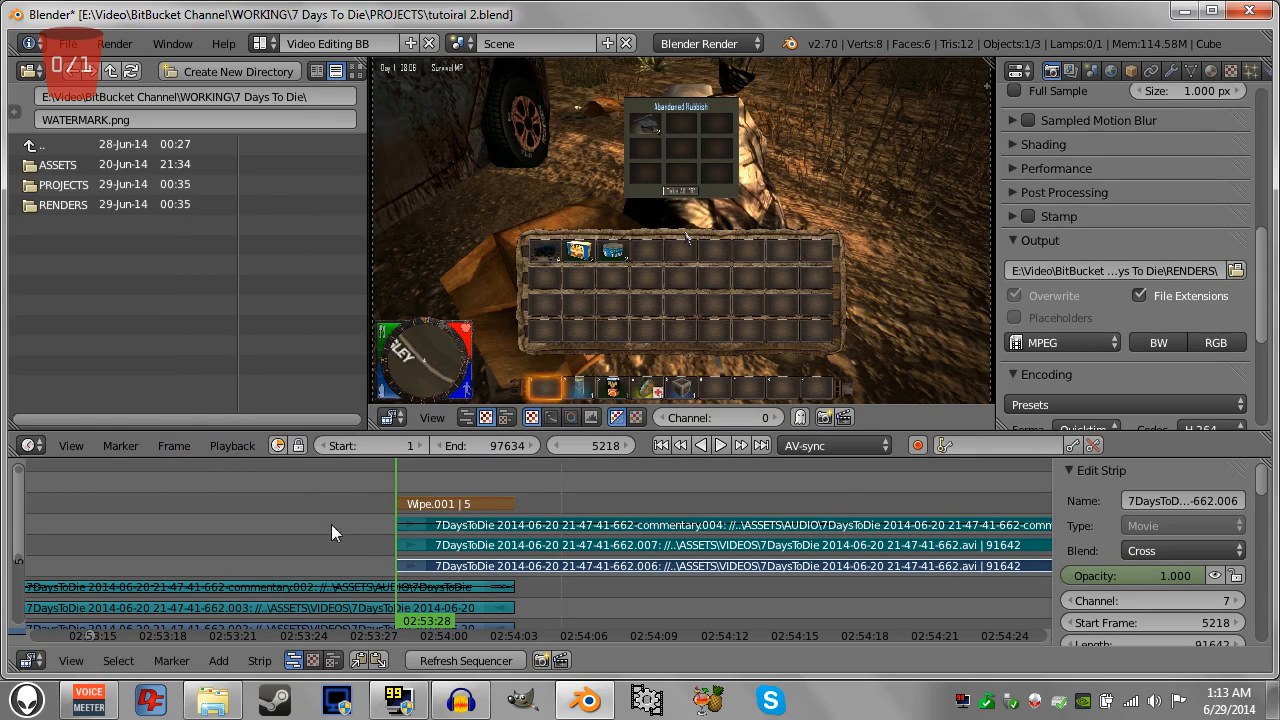
{"action": "left_click_drag", "start_coordinate": [387, 535], "coordinate": [605, 677]}
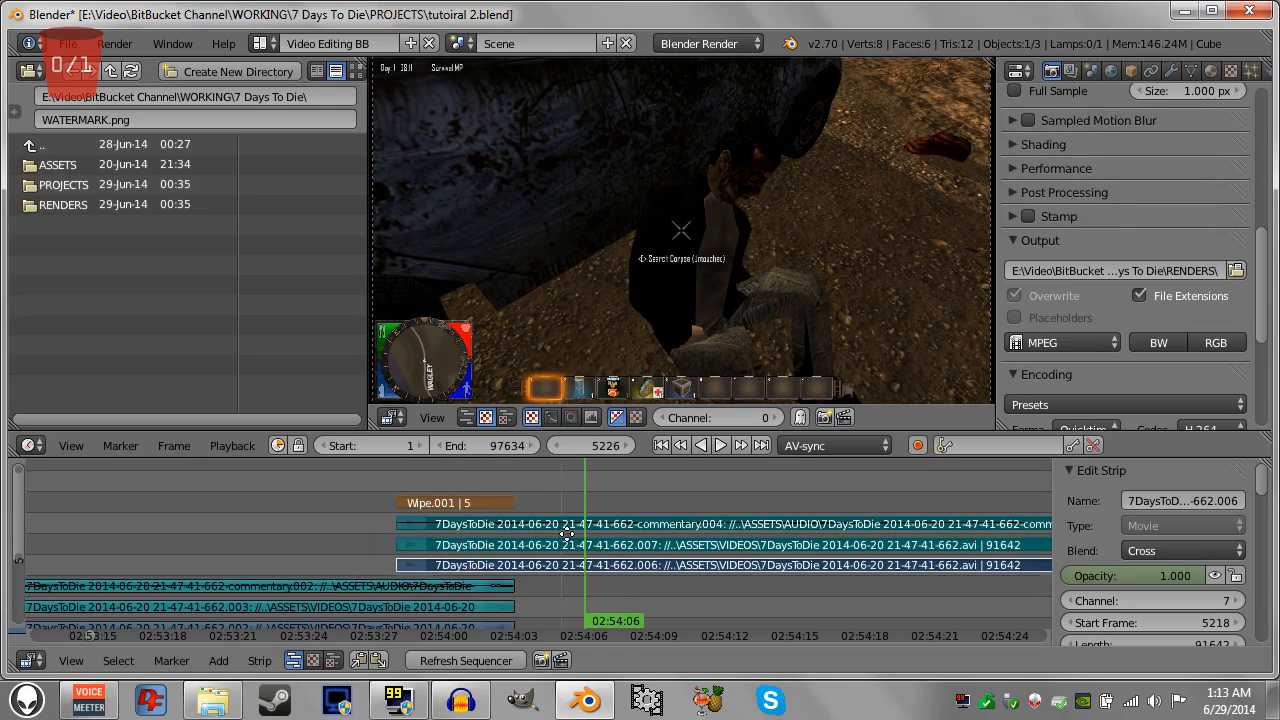
Cut the earlier piece's commentary and game audio at frame 5218 and erase the short audio leftovers under the Wipe.
{"action": "middle_click_drag", "start_coordinate": [566, 538], "coordinate": [544, 508]}
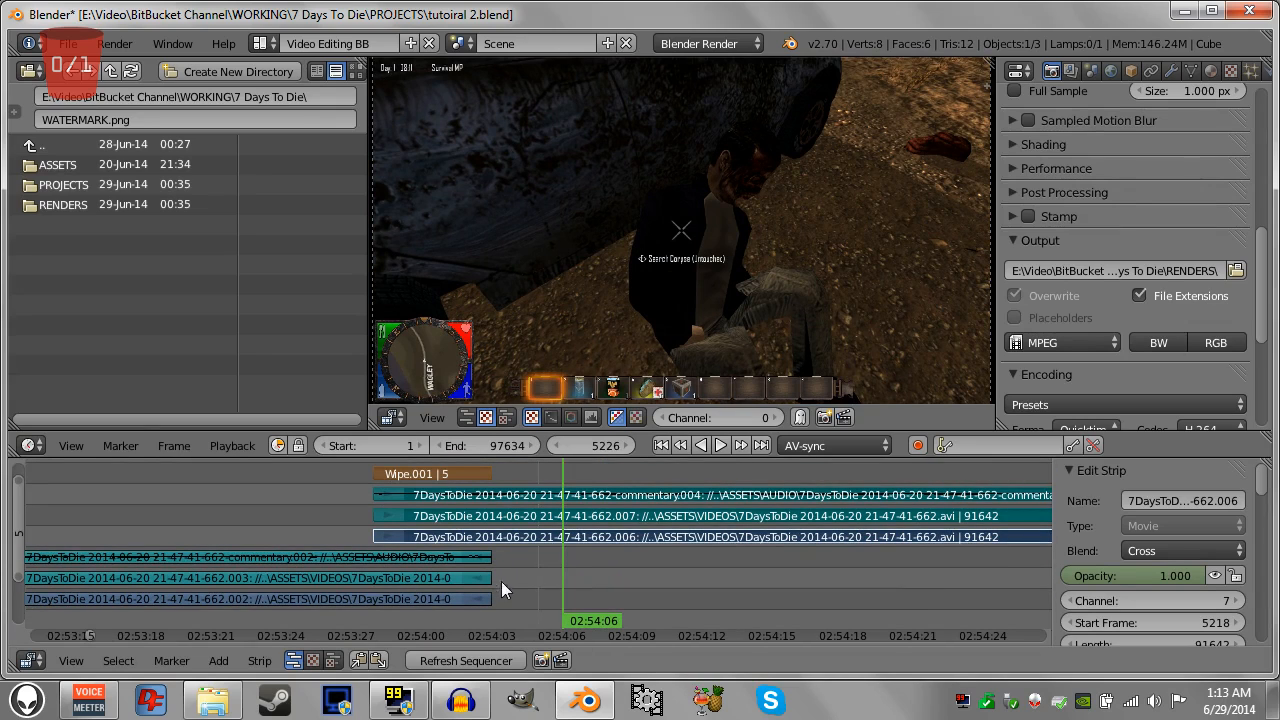
{"action": "left_click", "coordinate": [378, 549]}
{"action": "right_click", "coordinate": [391, 573]}
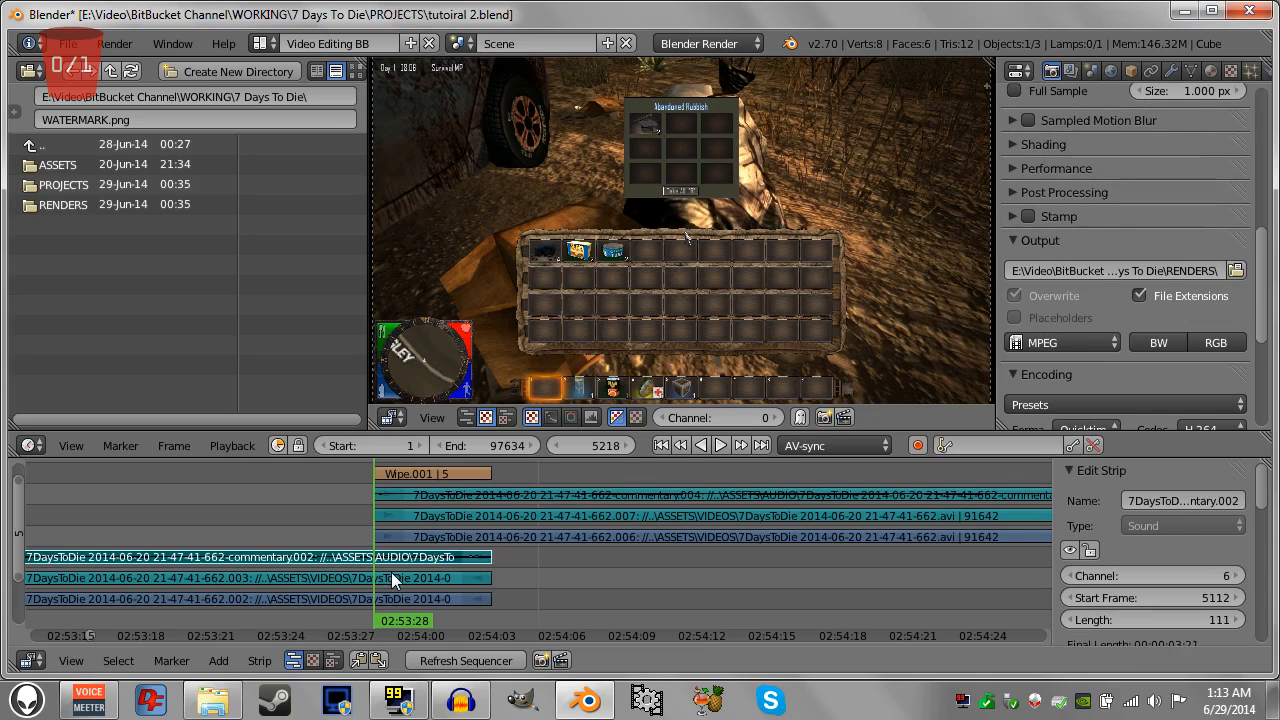
{"action": "key", "text": "k"}
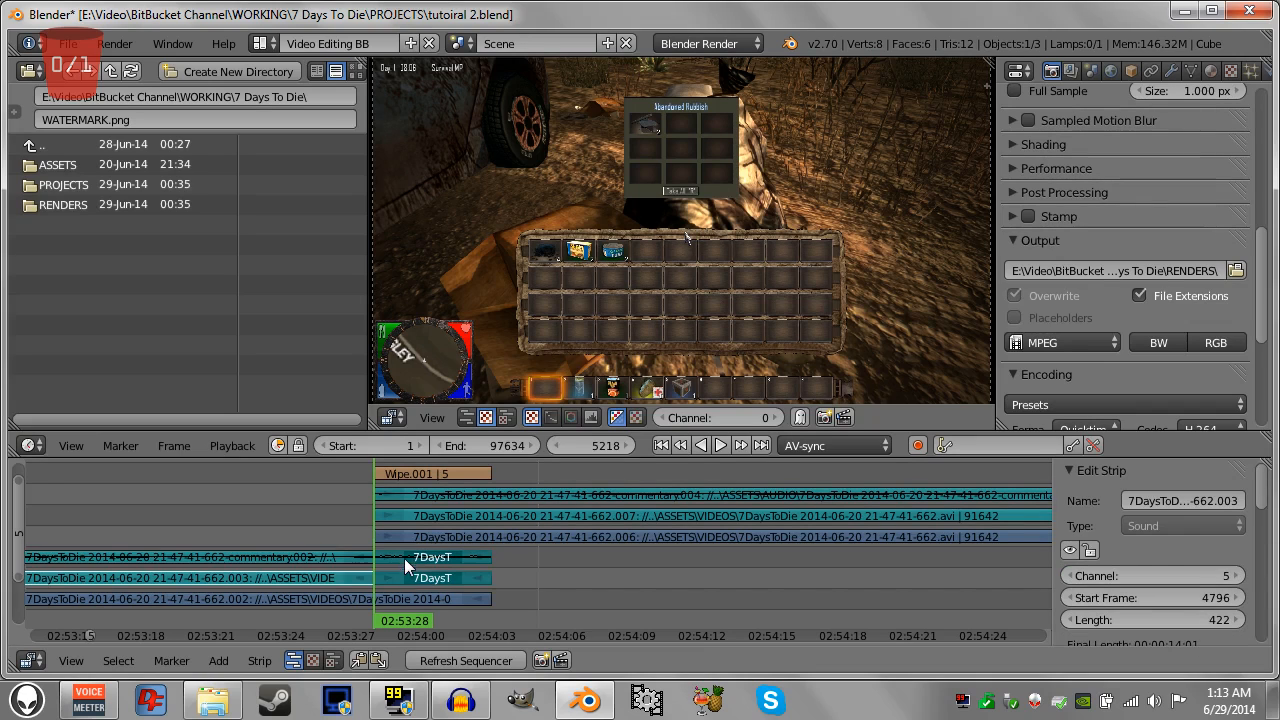
{"action": "right_click", "coordinate": [424, 574]}
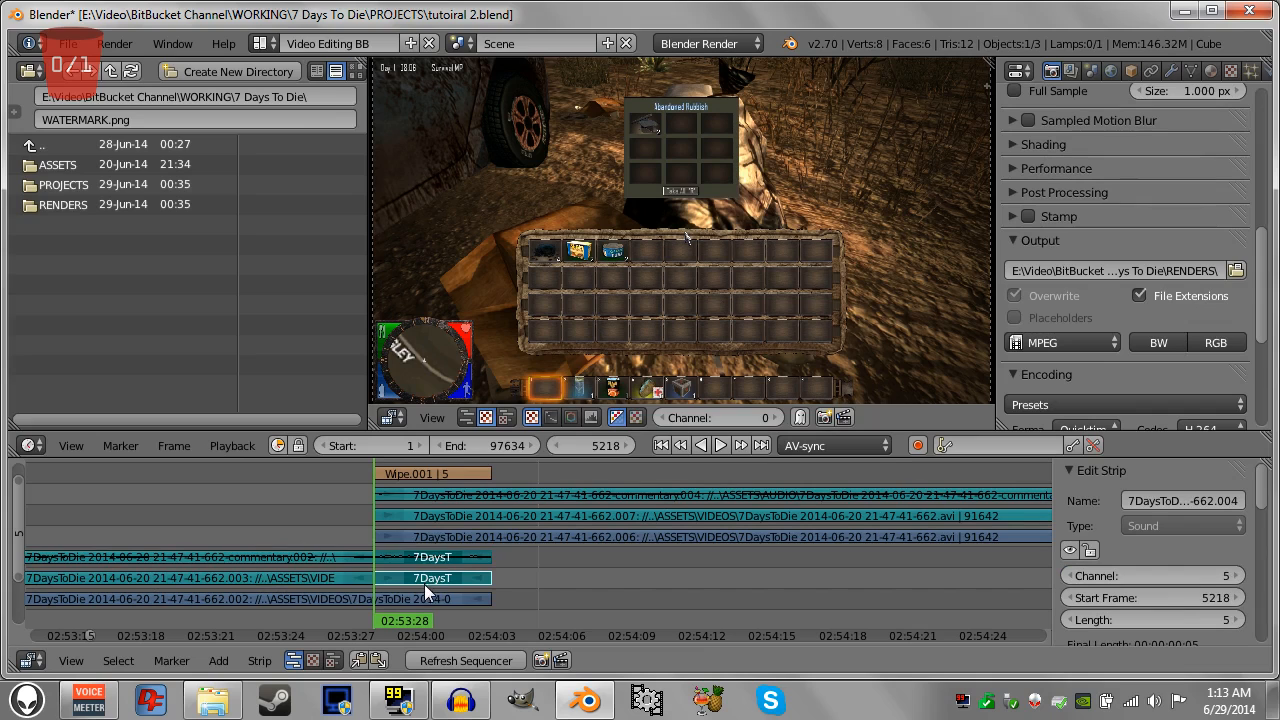
{"action": "key", "text": "x"}
{"action": "left_click", "coordinate": [383, 578]}
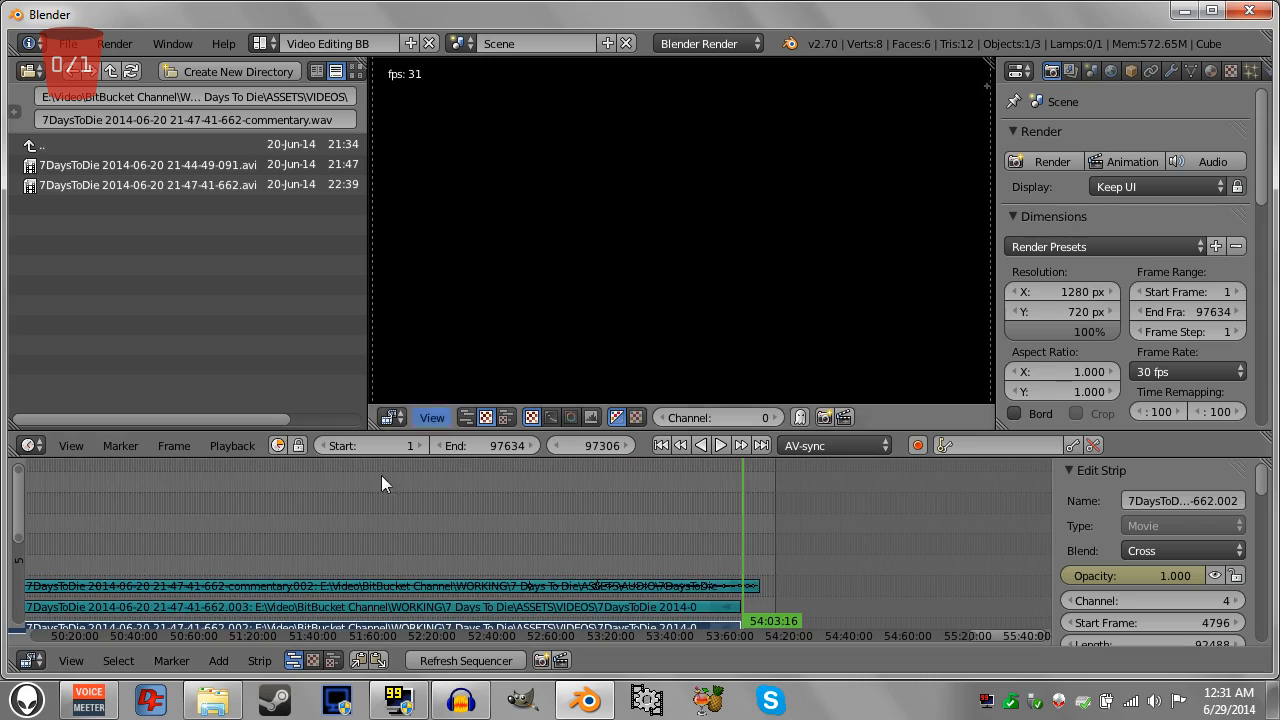
Browse to the GLOBAL ASSETS\WATERMARK folder and select WATERMARK.png.
{"action": "scroll", "coordinate": [380, 512], "scroll_direction": "down", "scroll_amount": 1}
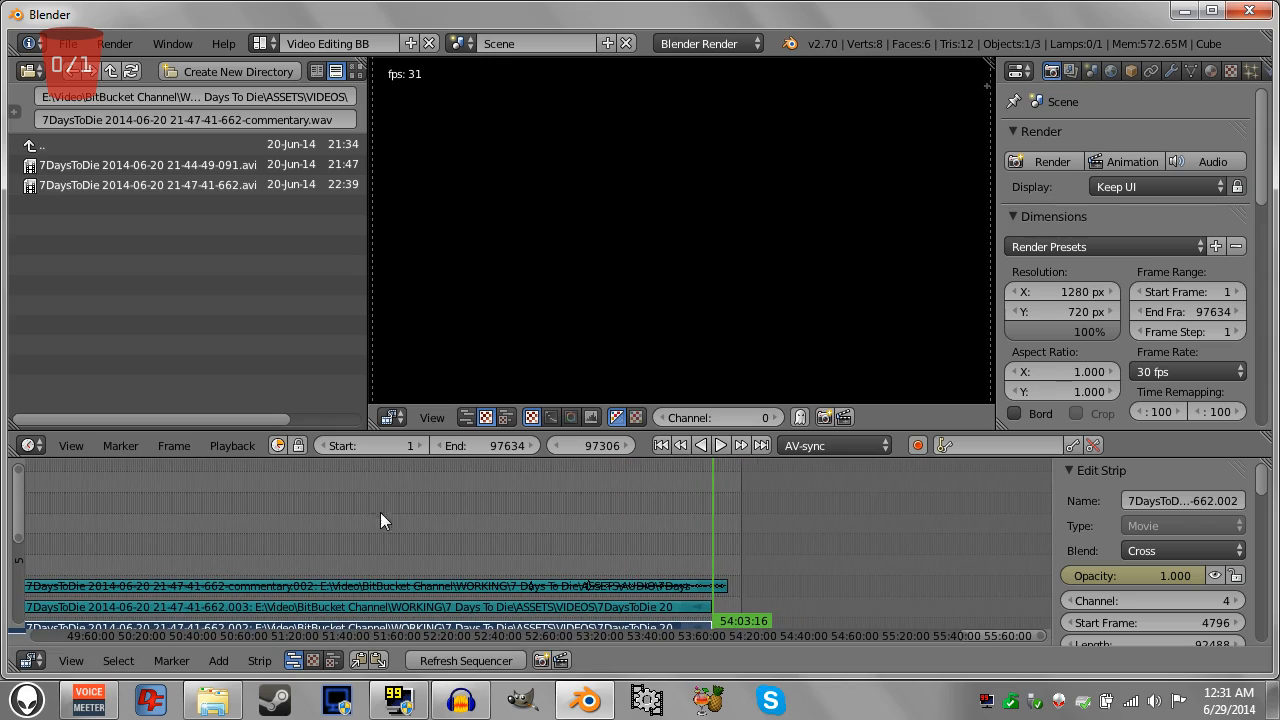
{"action": "left_click", "coordinate": [289, 524]}
{"action": "scroll", "coordinate": [203, 512], "scroll_direction": "down", "scroll_amount": 5}
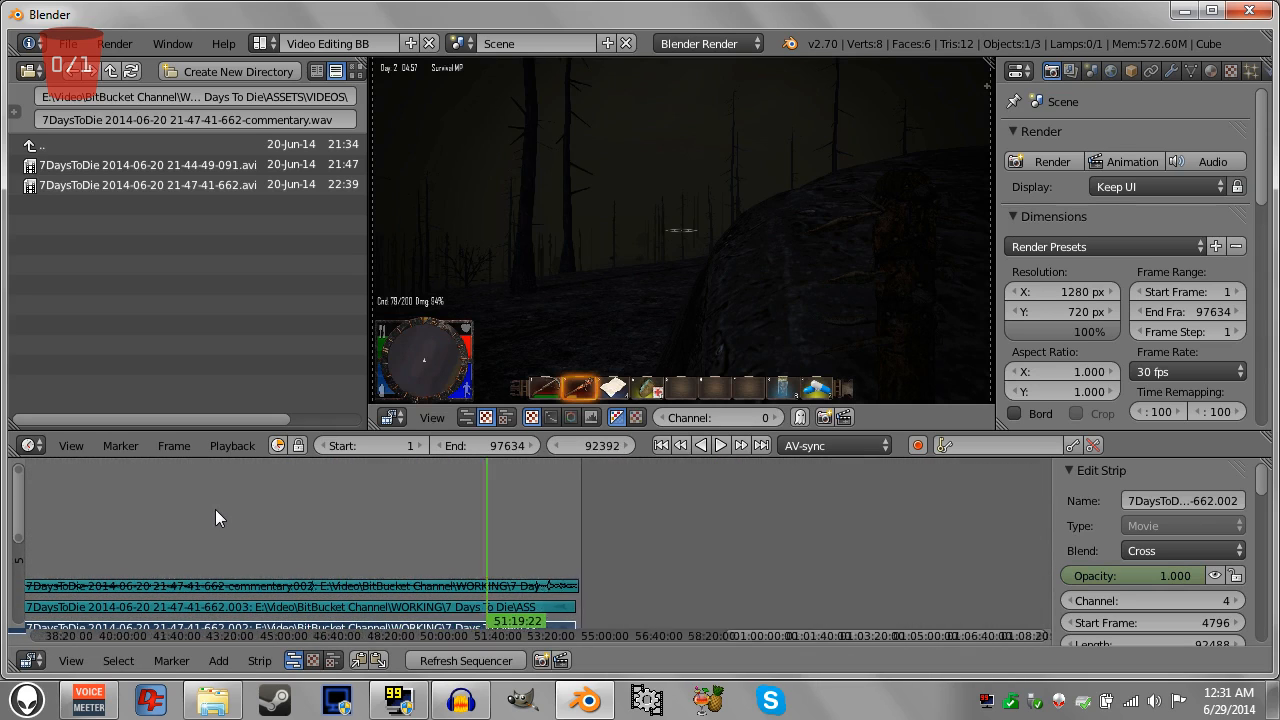
{"action": "scroll", "coordinate": [215, 509], "scroll_direction": "down", "scroll_amount": 1}
{"action": "scroll", "coordinate": [350, 524], "scroll_direction": "down", "scroll_amount": 3}
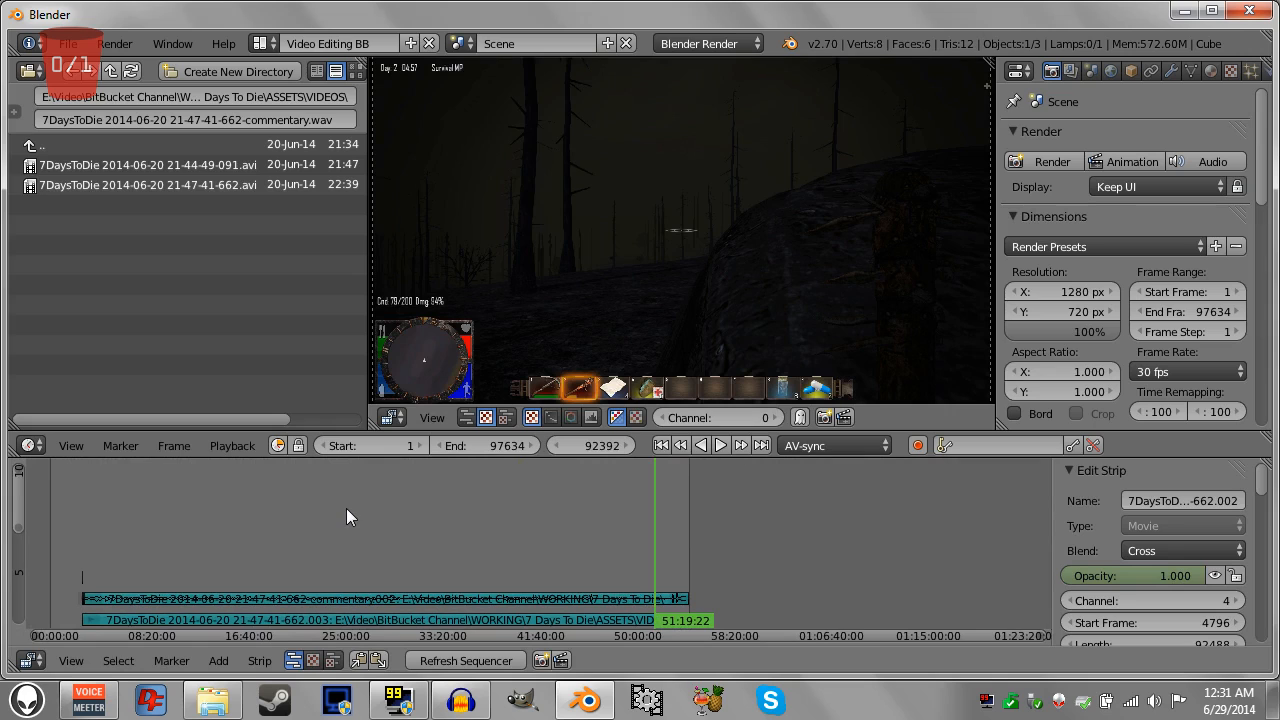
{"action": "key", "text": "Home"}
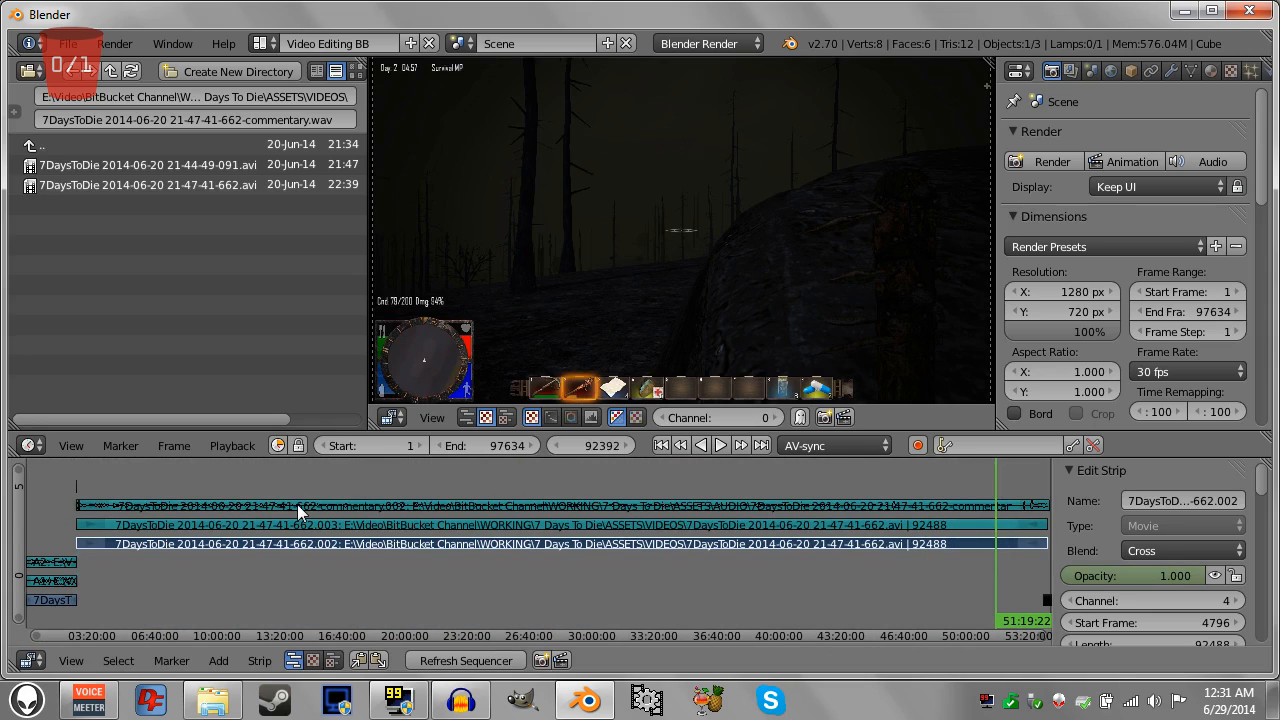
{"action": "middle_click_drag", "start_coordinate": [275, 493], "coordinate": [277, 516]}
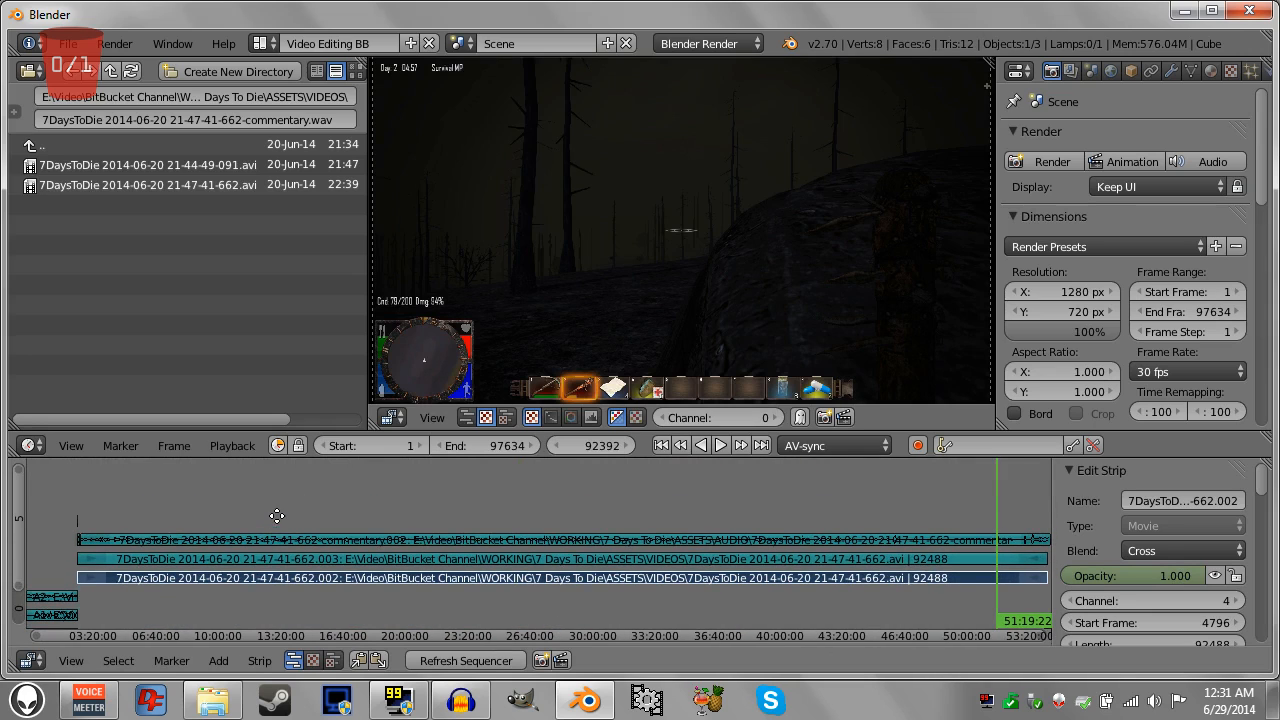
{"action": "left_click", "coordinate": [45, 147]}
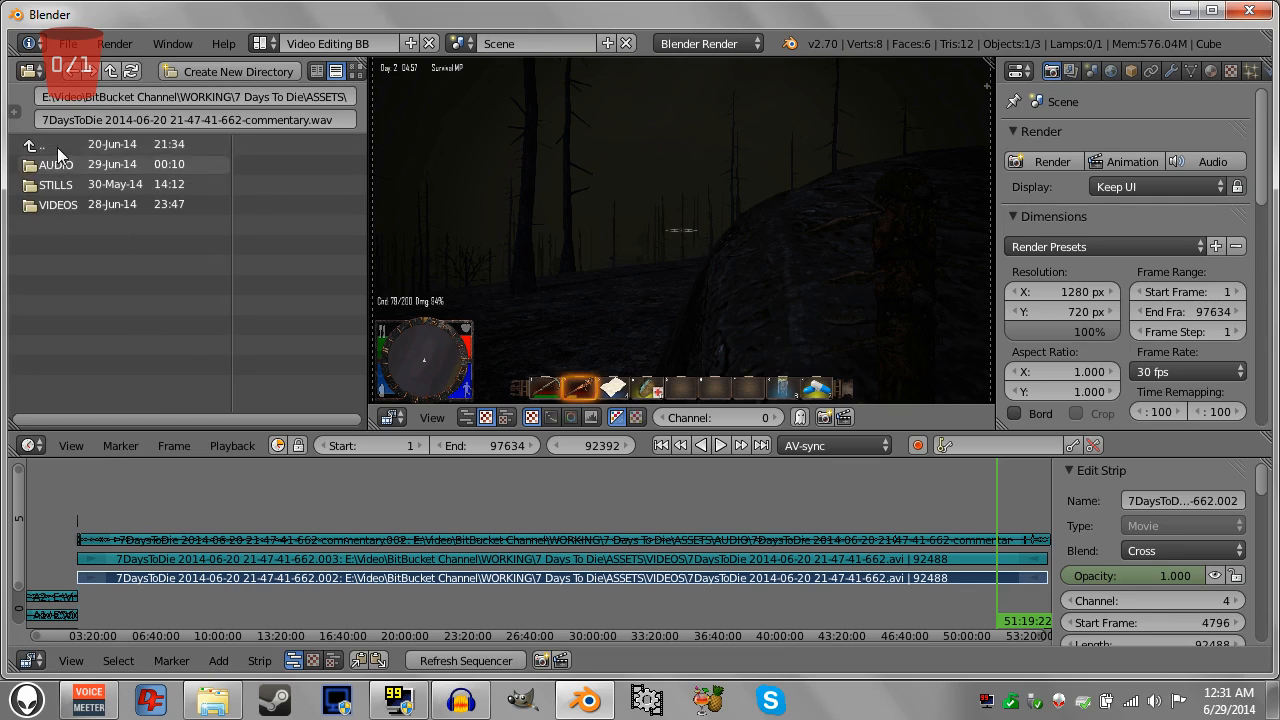
{"action": "left_click", "coordinate": [57, 146]}
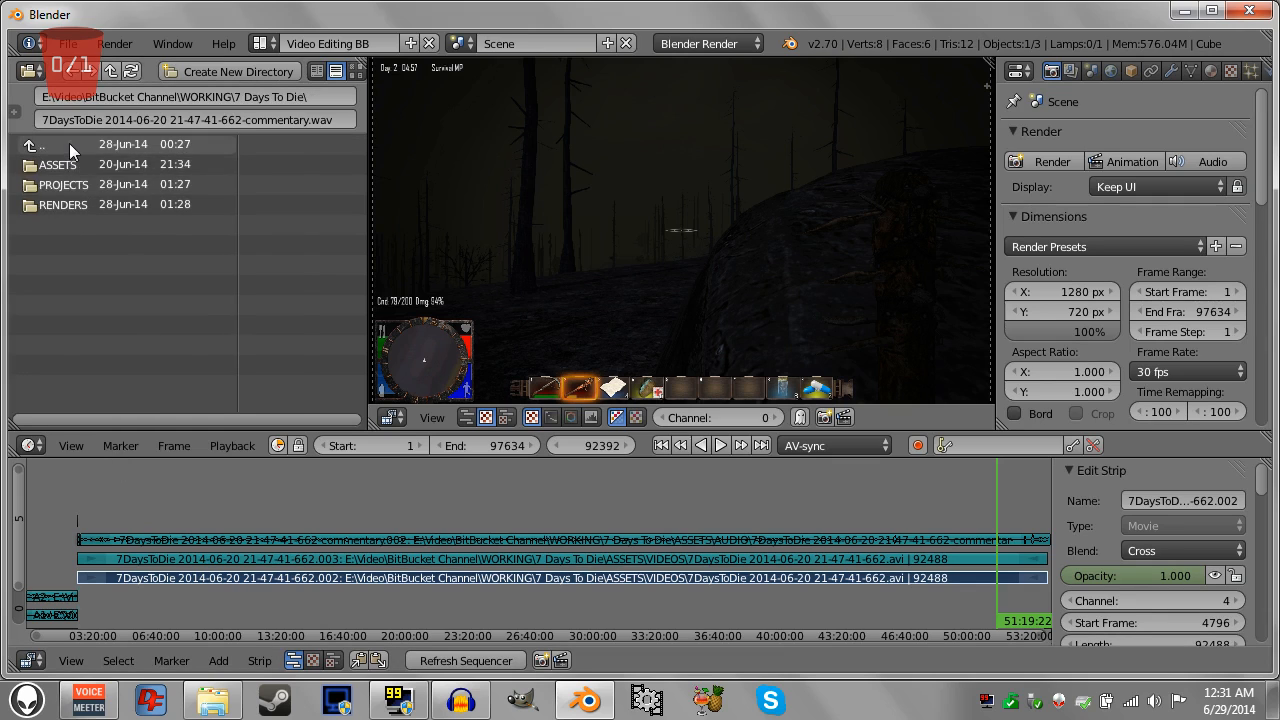
{"action": "left_click", "coordinate": [69, 144]}
{"action": "left_click", "coordinate": [62, 145]}
{"action": "left_click", "coordinate": [82, 186]}
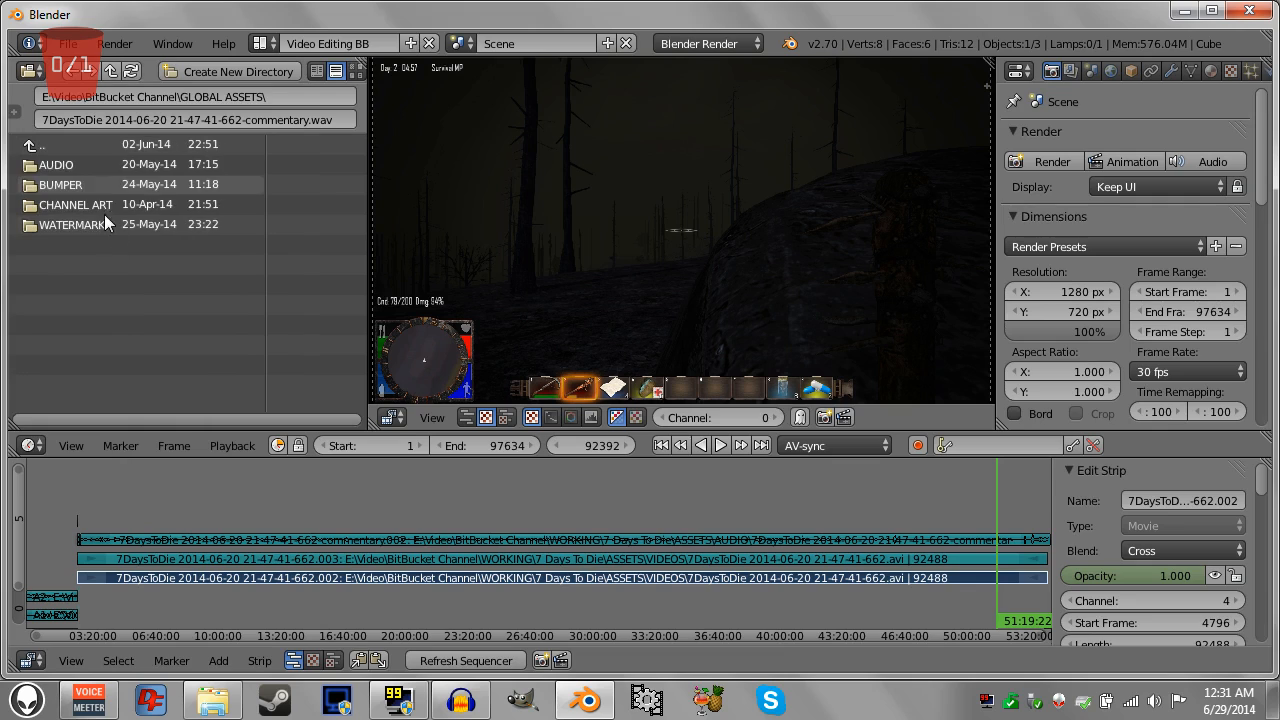
{"action": "left_click", "coordinate": [73, 225]}
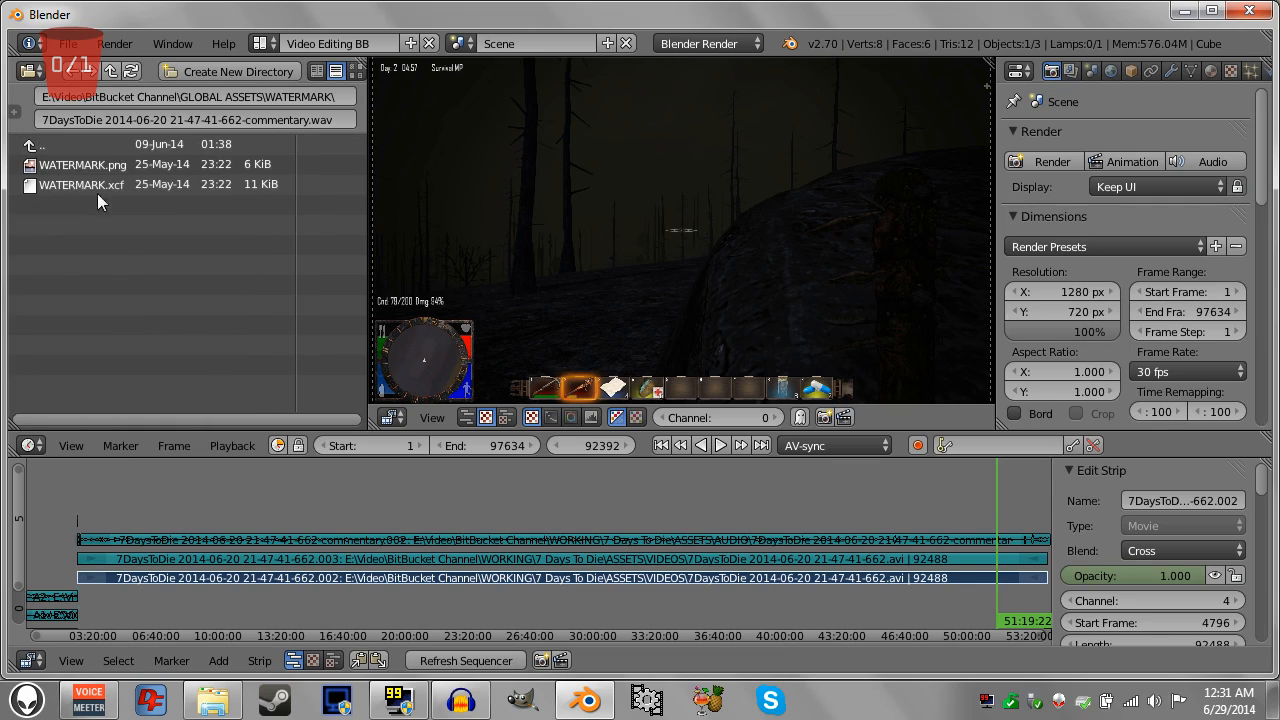
{"action": "left_click", "coordinate": [28, 168]}
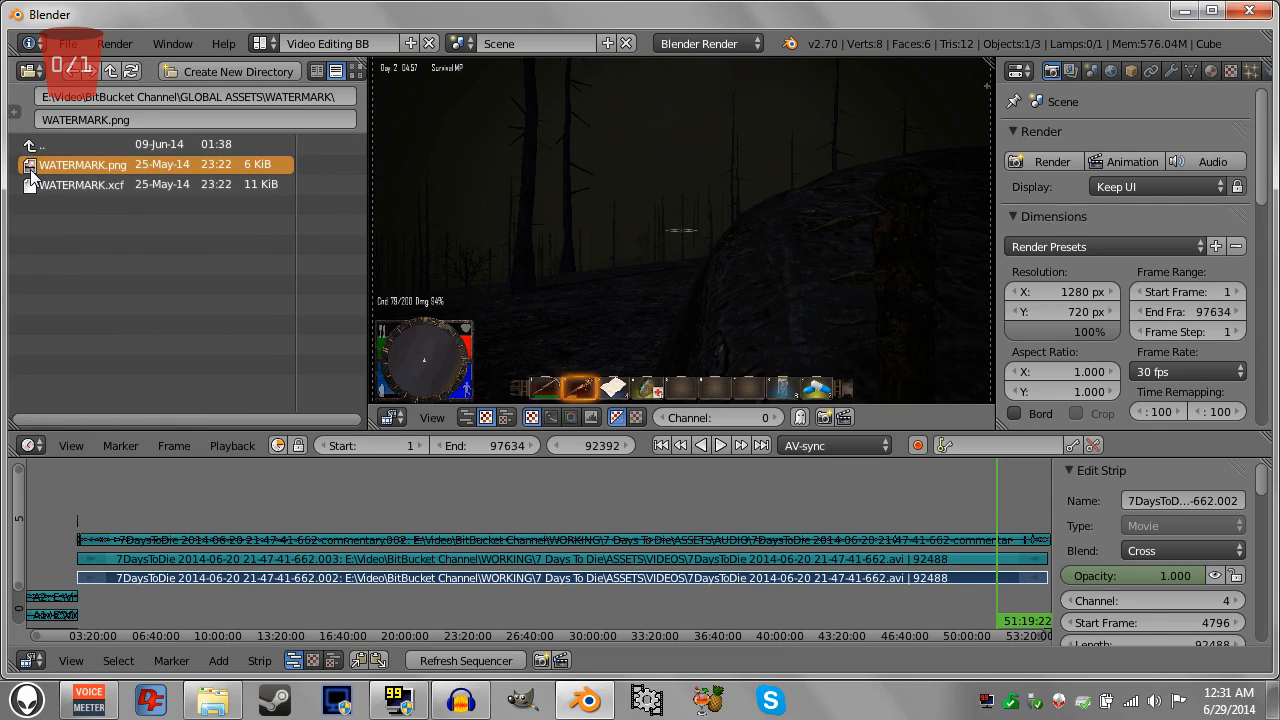
{"action": "left_click_drag", "start_coordinate": [33, 186], "coordinate": [86, 229]}
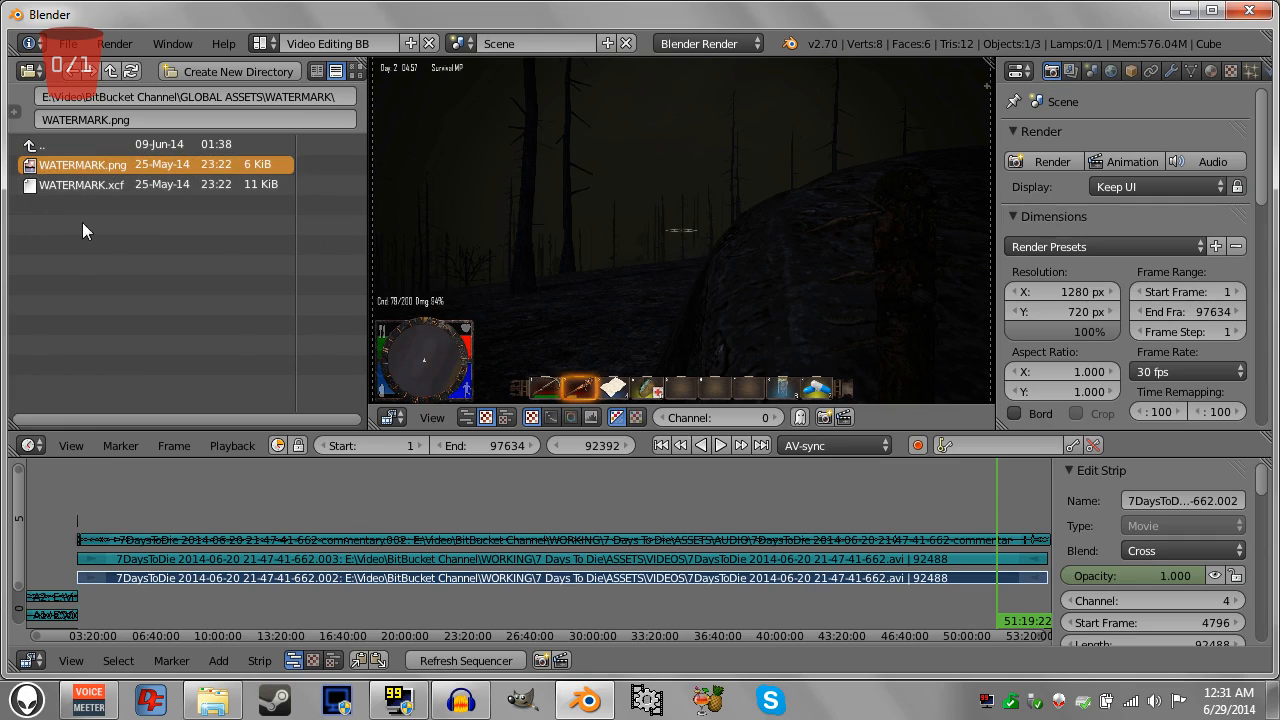
Add WATERMARK.png to the sequencer as an image strip starting at frame 1.
{"action": "left_click", "coordinate": [662, 446]}
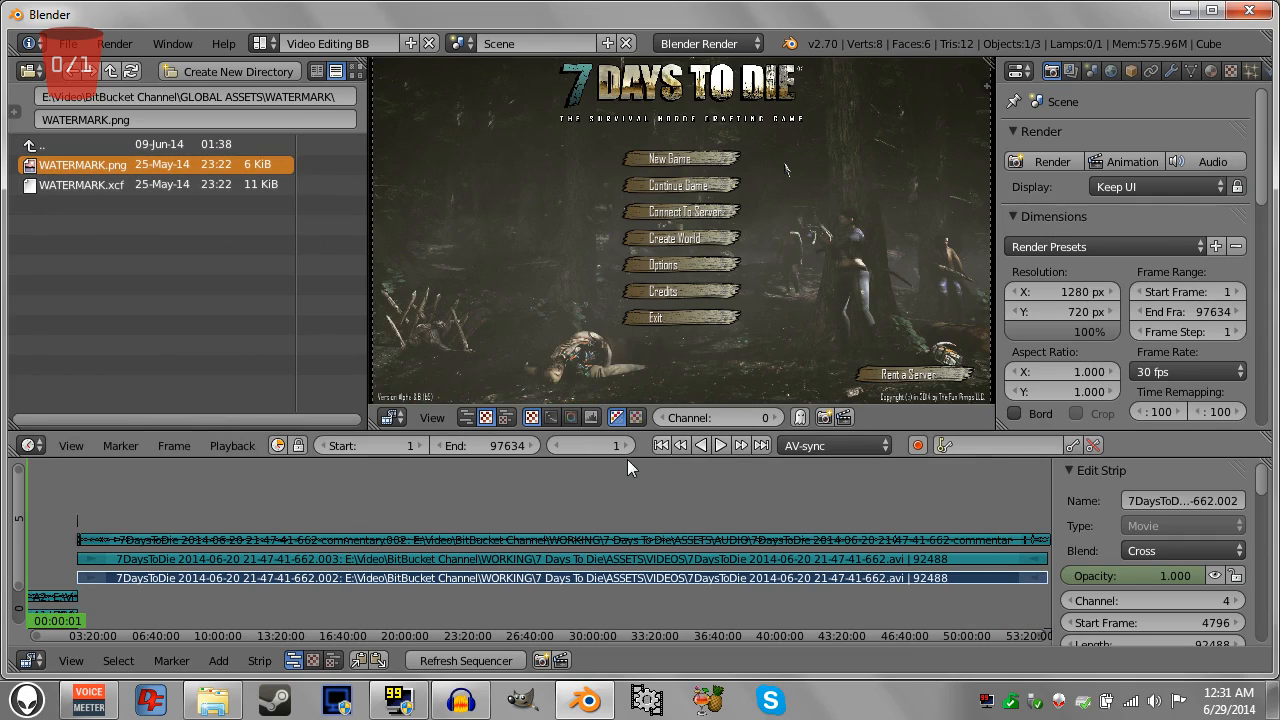
{"action": "left_click_drag", "start_coordinate": [28, 172], "coordinate": [39, 510]}
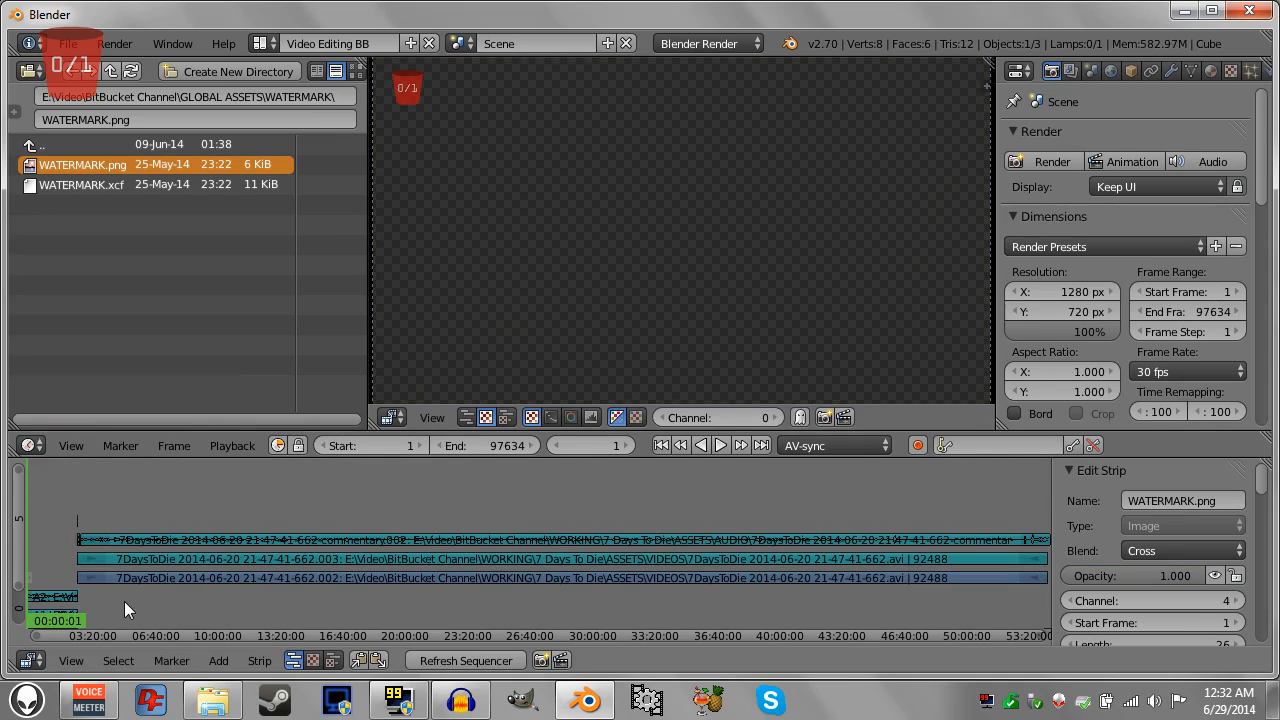
{"action": "scroll", "coordinate": [124, 601], "scroll_direction": "down", "scroll_amount": 1}
{"action": "scroll", "coordinate": [153, 581], "scroll_direction": "up", "scroll_amount": 1}
{"action": "scroll", "coordinate": [45, 578], "scroll_direction": "down", "scroll_amount": 1}
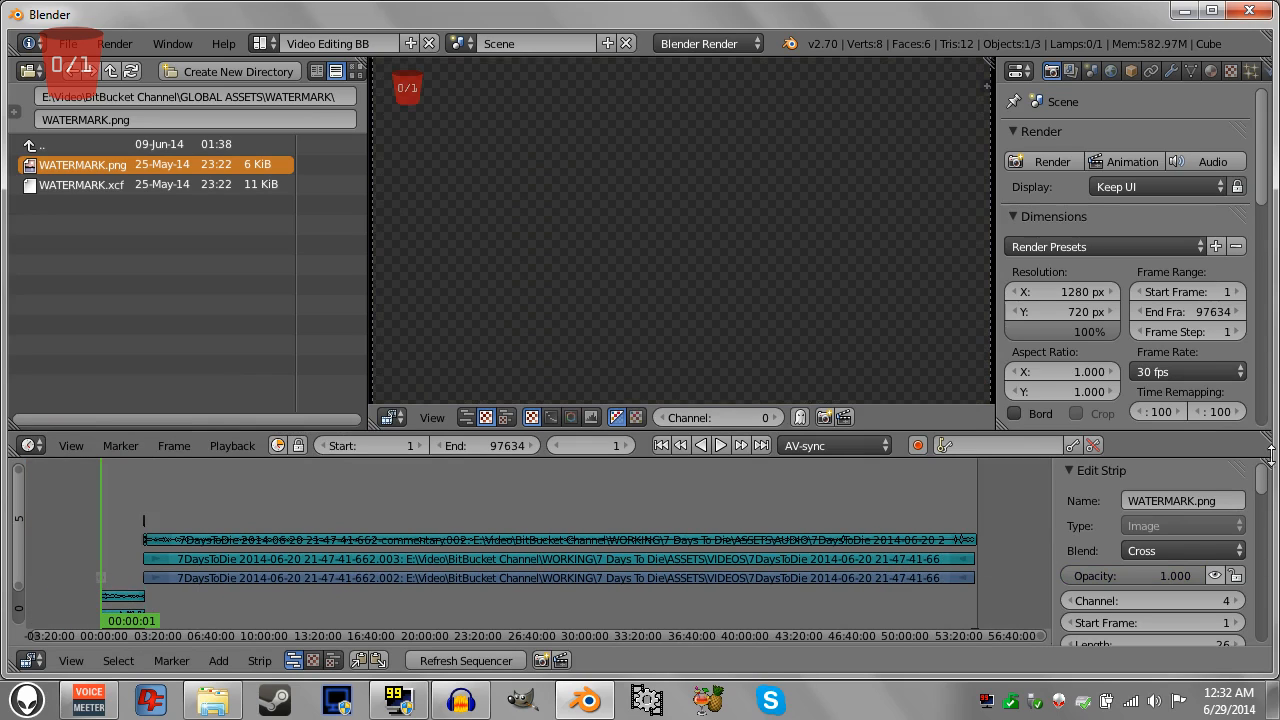
Set the watermark strip's length to 97634 frames.
{"action": "left_click_drag", "start_coordinate": [1266, 488], "coordinate": [1277, 455]}
{"action": "scroll", "coordinate": [1150, 530], "scroll_direction": "down", "scroll_amount": 3}
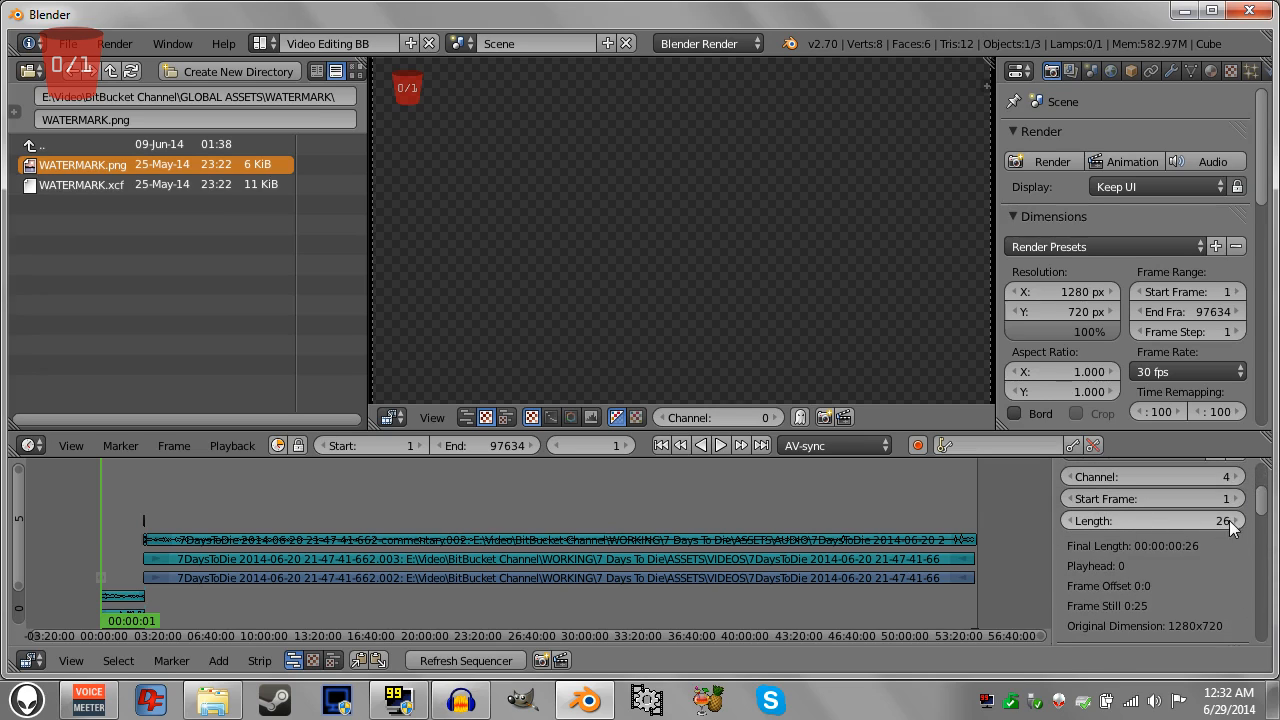
{"action": "double_click", "coordinate": [1229, 520]}
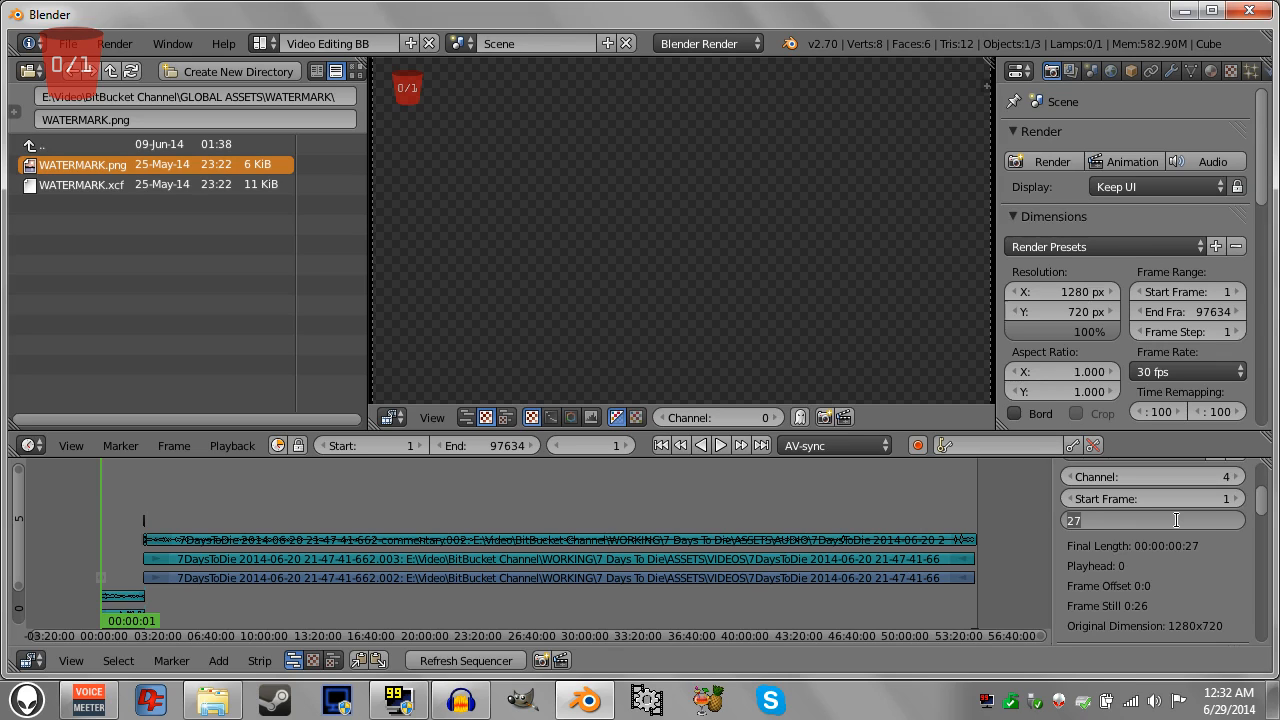
{"action": "type", "text": "97634"}
{"action": "key", "text": "Return"}
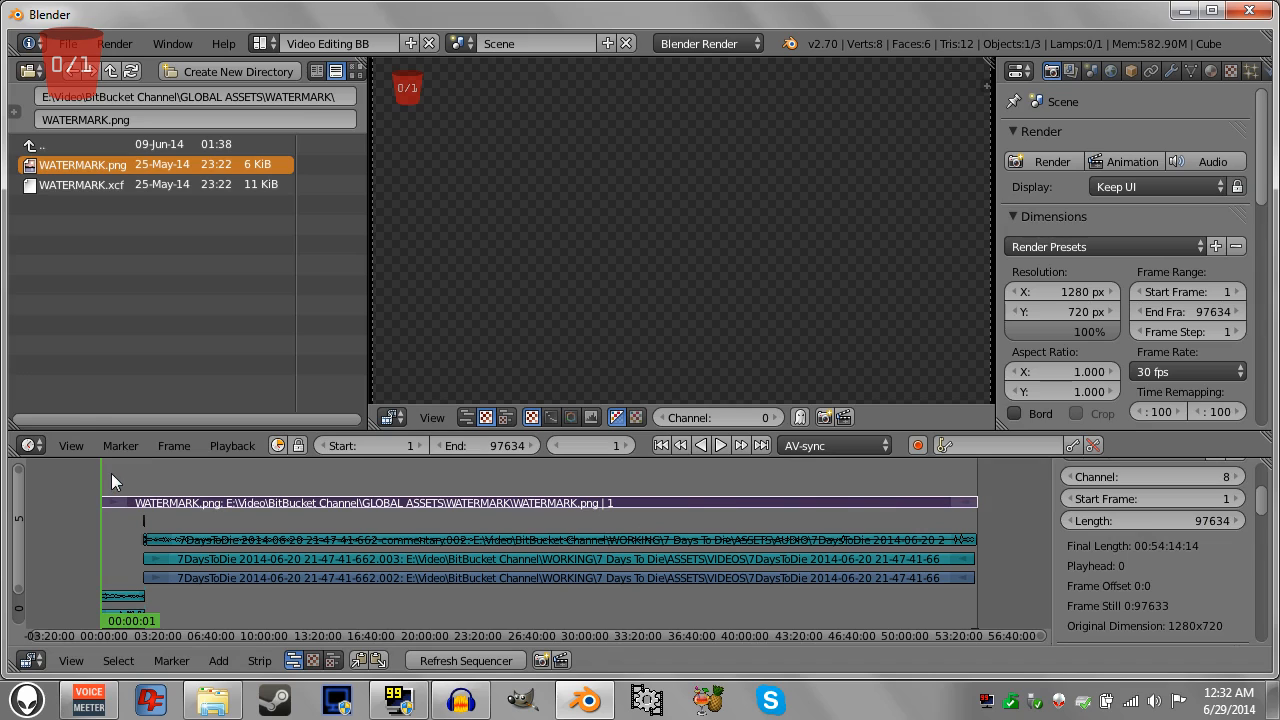
Move the playhead to frame 6707 and set the watermark strip's blend mode to Alpha Over.
{"action": "left_click_drag", "start_coordinate": [115, 475], "coordinate": [161, 486]}
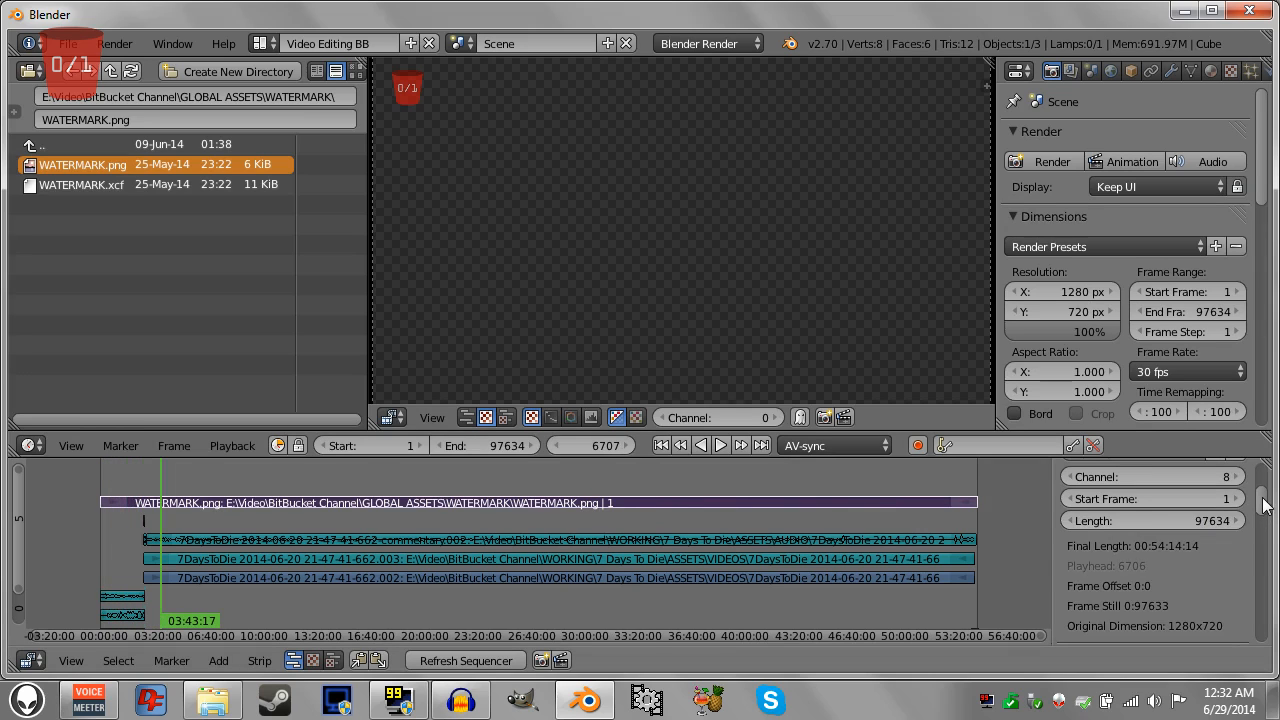
{"action": "scroll", "coordinate": [1263, 505], "scroll_direction": "up", "scroll_amount": 5}
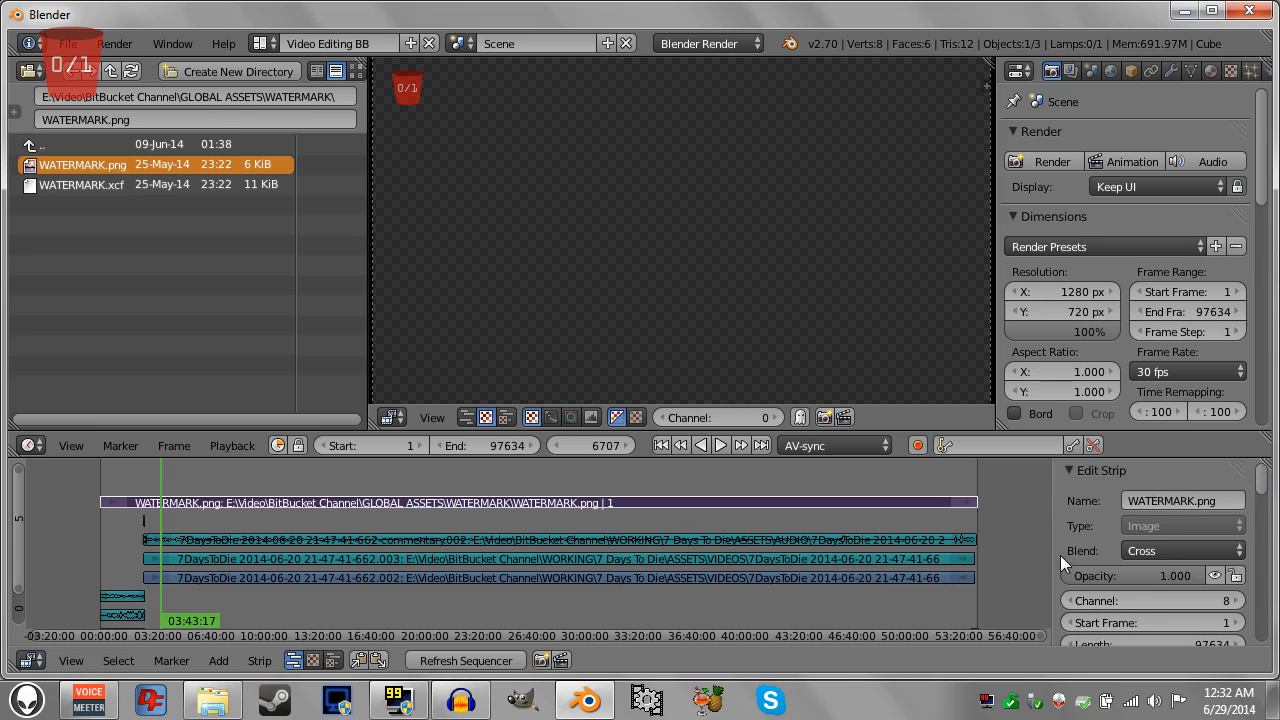
{"action": "left_click", "coordinate": [1187, 548]}
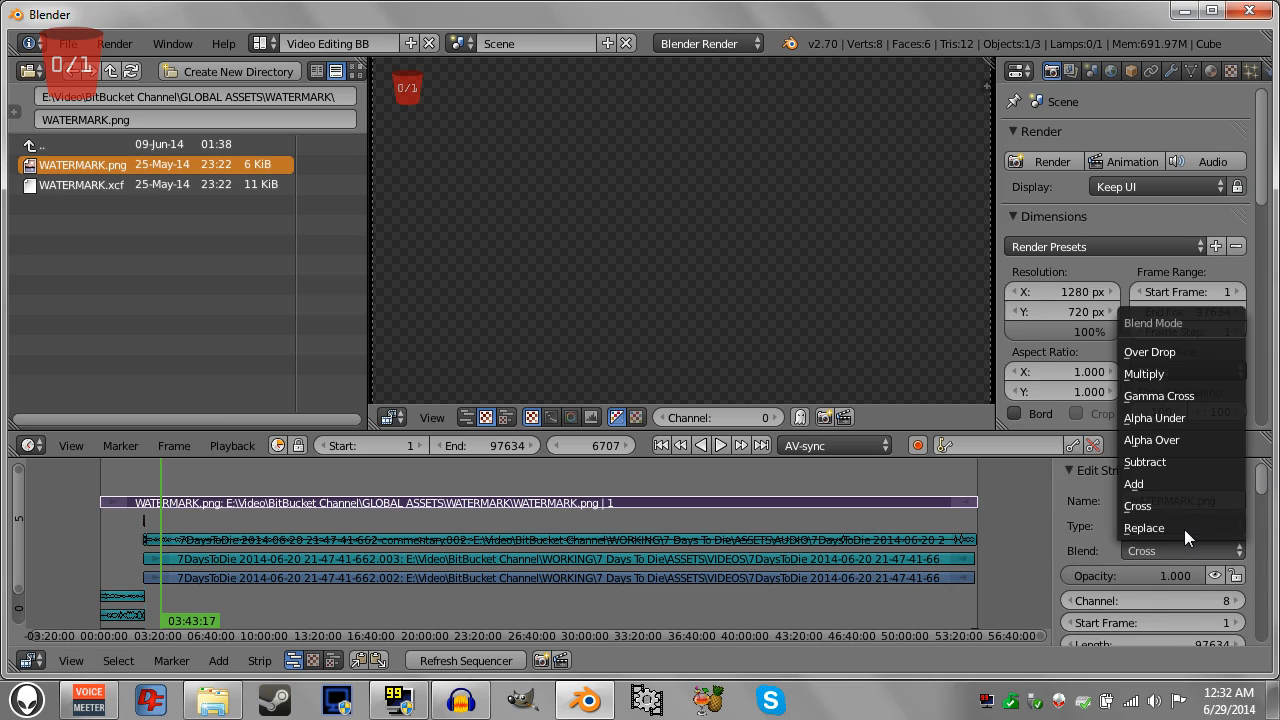
{"action": "left_click", "coordinate": [1185, 441]}
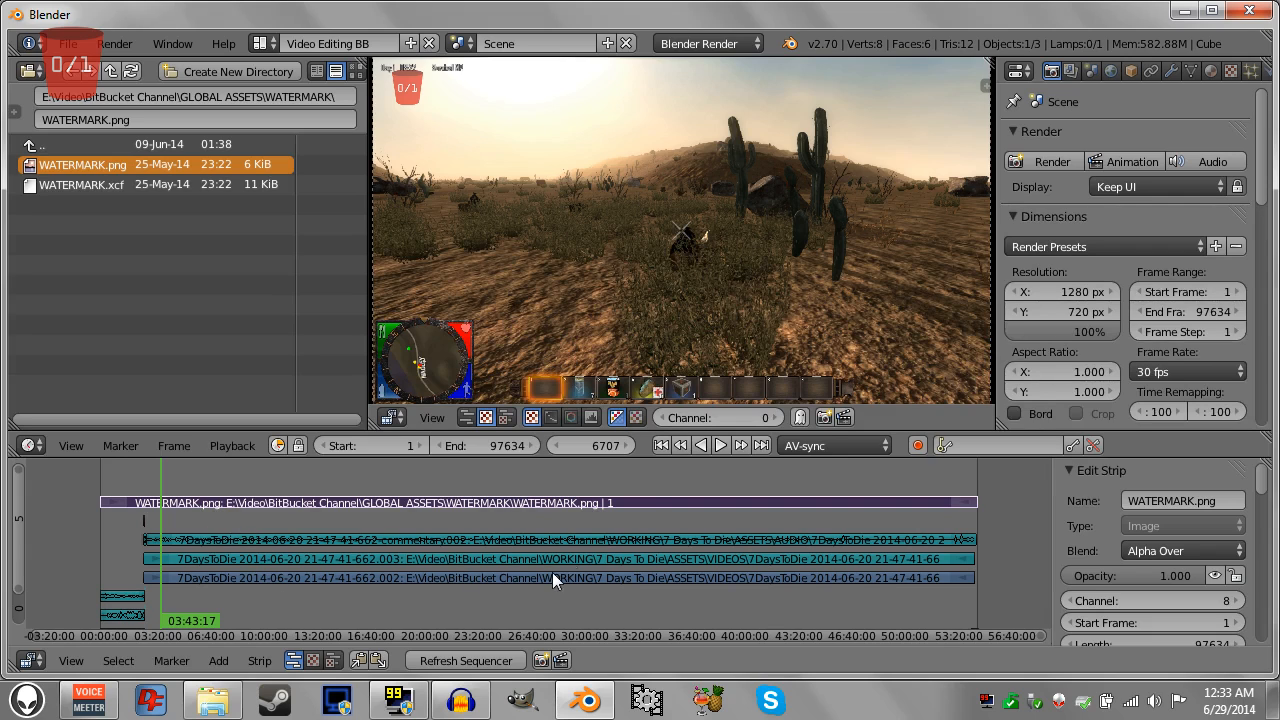
Scrub through the start and the faded ending of the edit to check the watermark over the footage.
{"action": "middle_click_drag", "start_coordinate": [683, 512], "coordinate": [672, 512]}
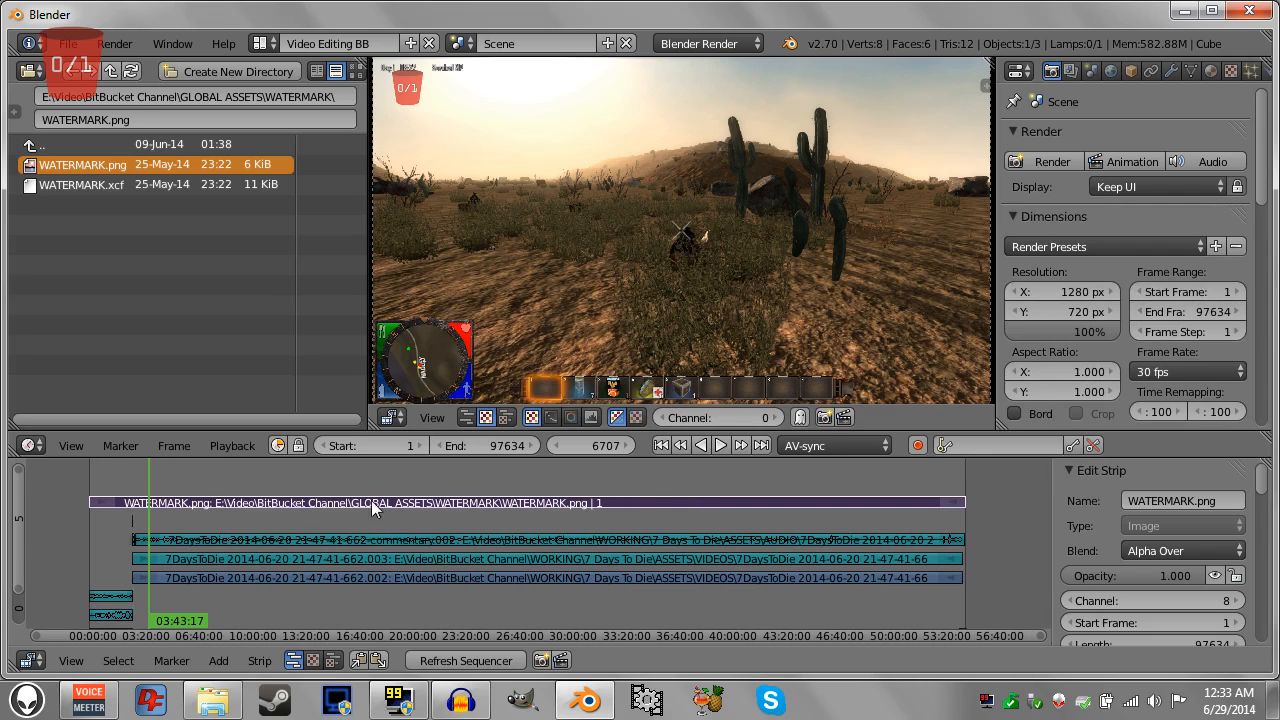
{"action": "left_click_drag", "start_coordinate": [93, 471], "coordinate": [266, 494]}
{"action": "left_click_drag", "start_coordinate": [160, 477], "coordinate": [104, 481]}
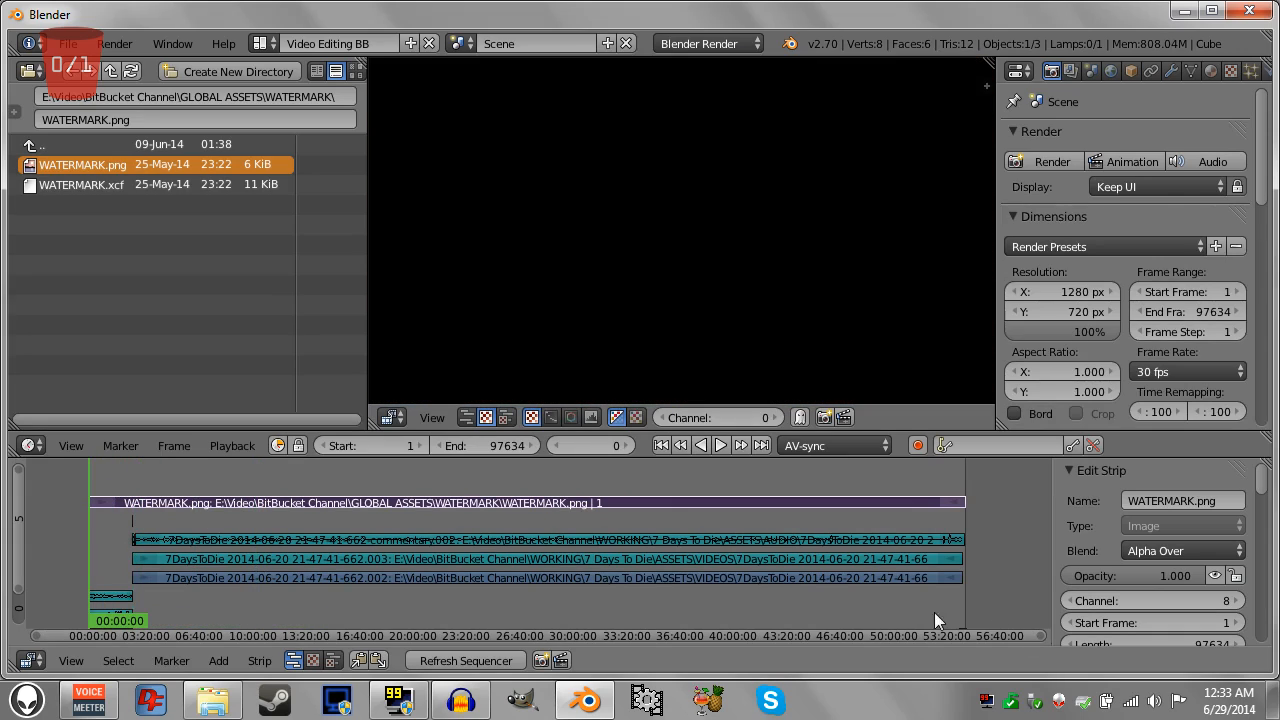
{"action": "left_click", "coordinate": [908, 489]}
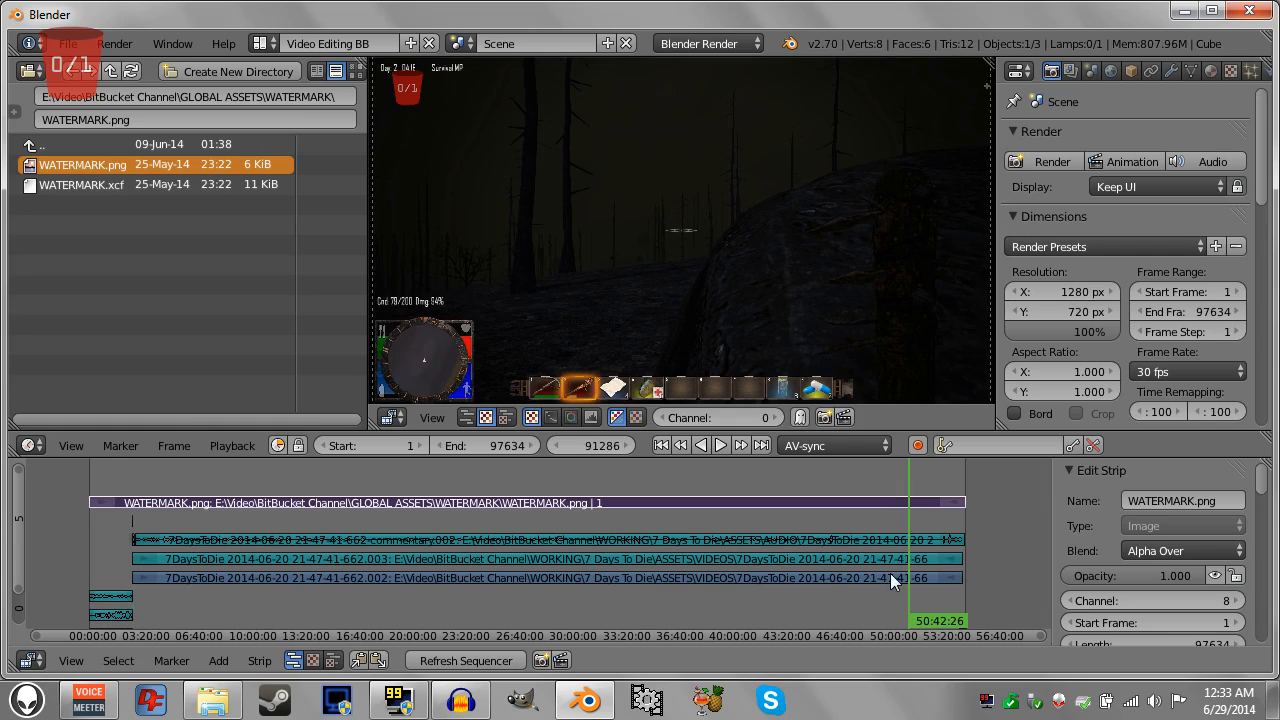
{"action": "left_click_drag", "start_coordinate": [914, 486], "coordinate": [954, 472]}
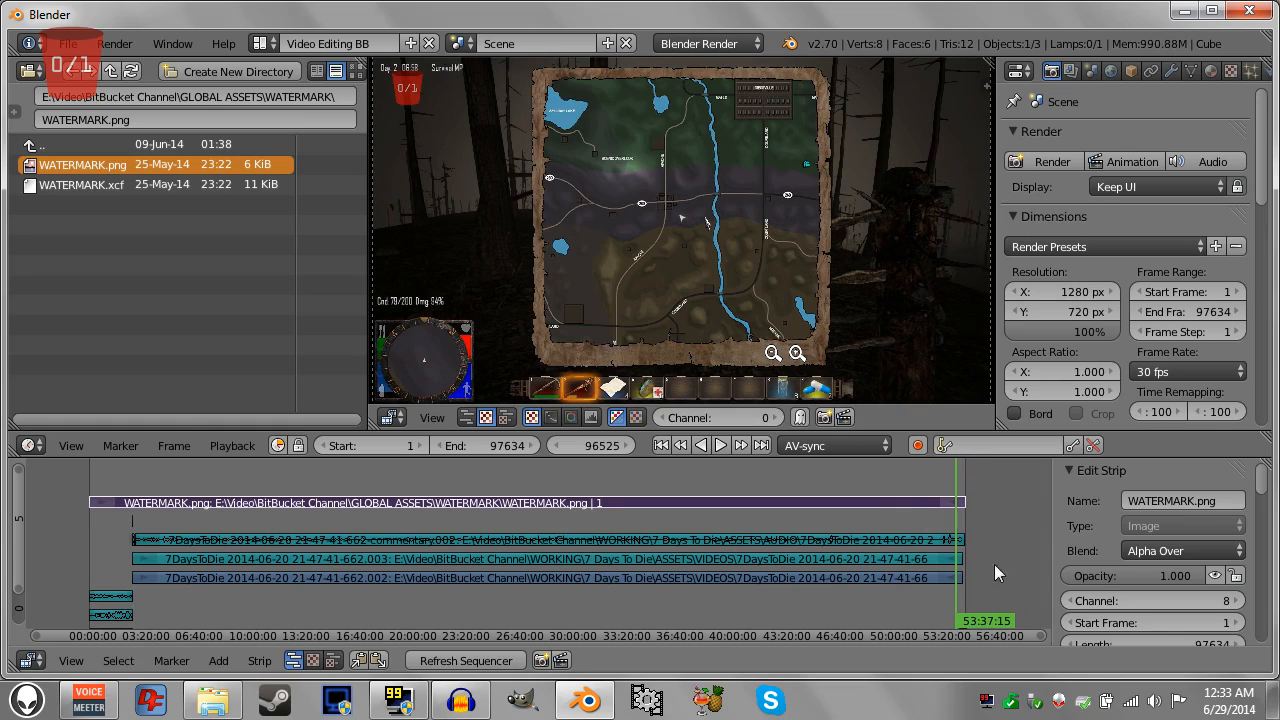
{"action": "middle_click_drag", "start_coordinate": [988, 562], "coordinate": [492, 554]}
{"action": "left_click_drag", "start_coordinate": [425, 494], "coordinate": [517, 537]}
{"action": "scroll", "coordinate": [575, 518], "scroll_direction": "up", "scroll_amount": 3}
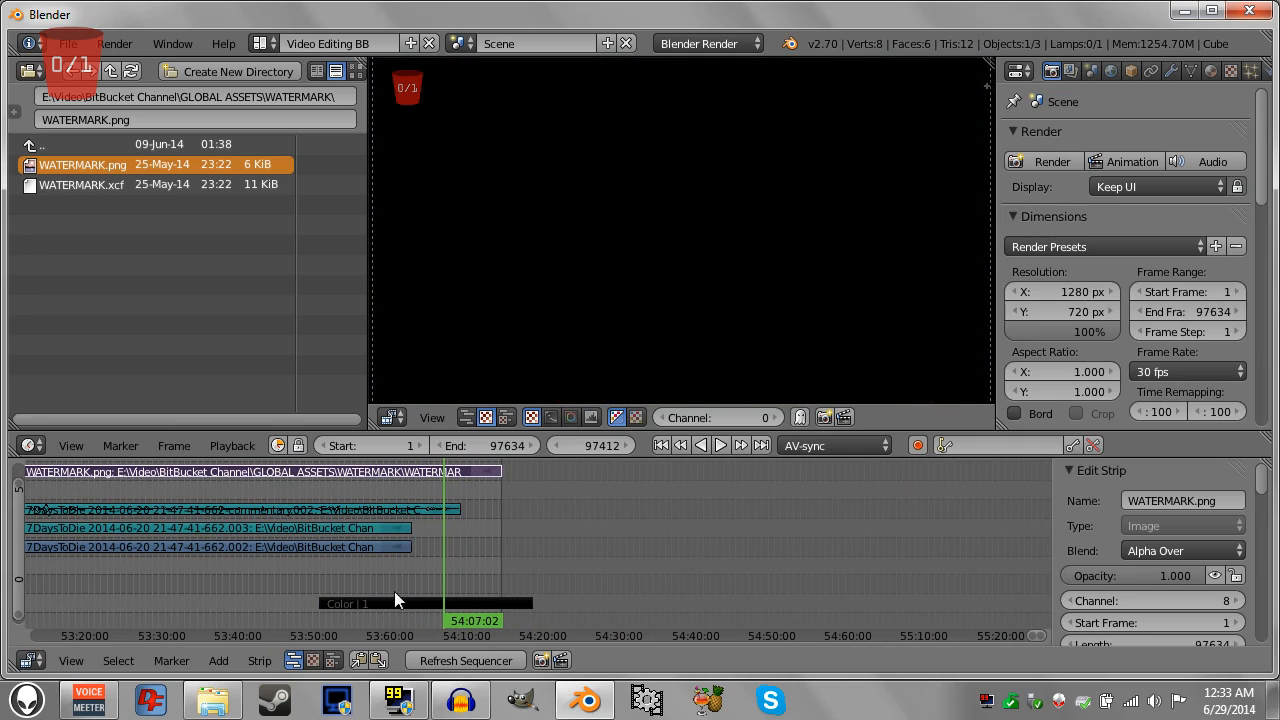
Find the ending fade's first keyframe at frame 97223 and keyframe the watermark's opacity there at 1.000.
{"action": "left_click", "coordinate": [680, 445]}
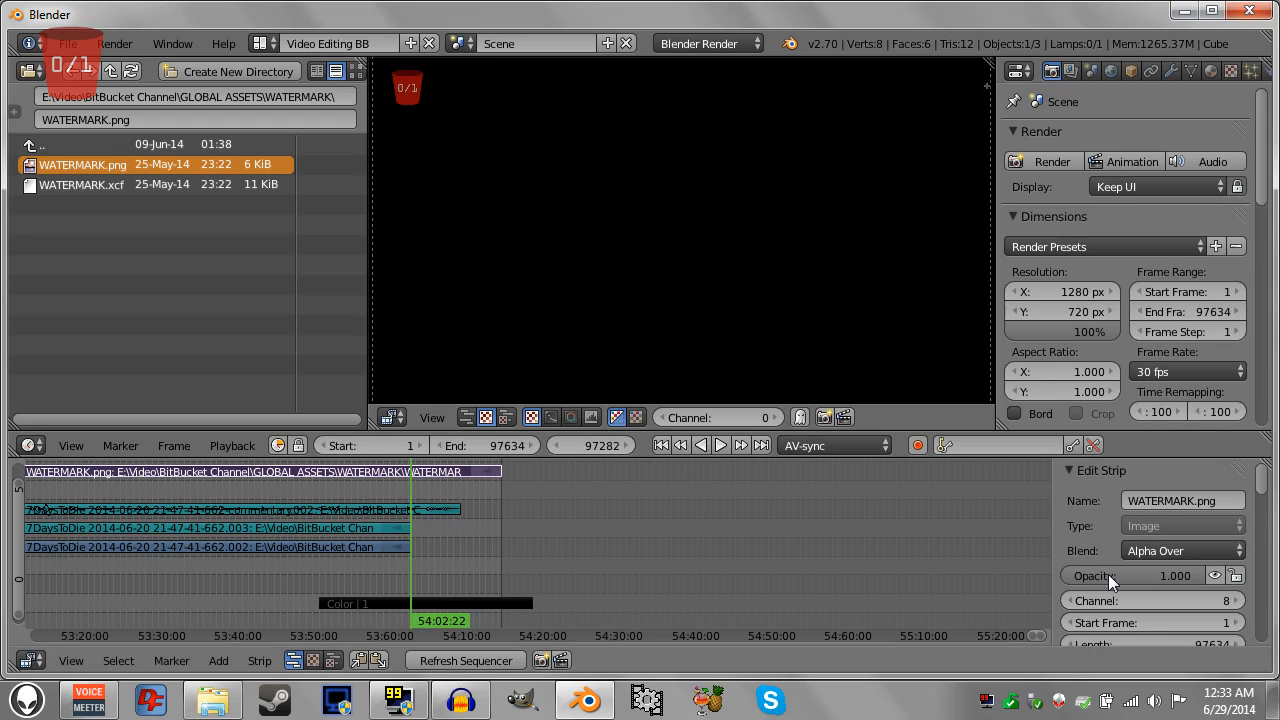
{"action": "left_click", "coordinate": [732, 444]}
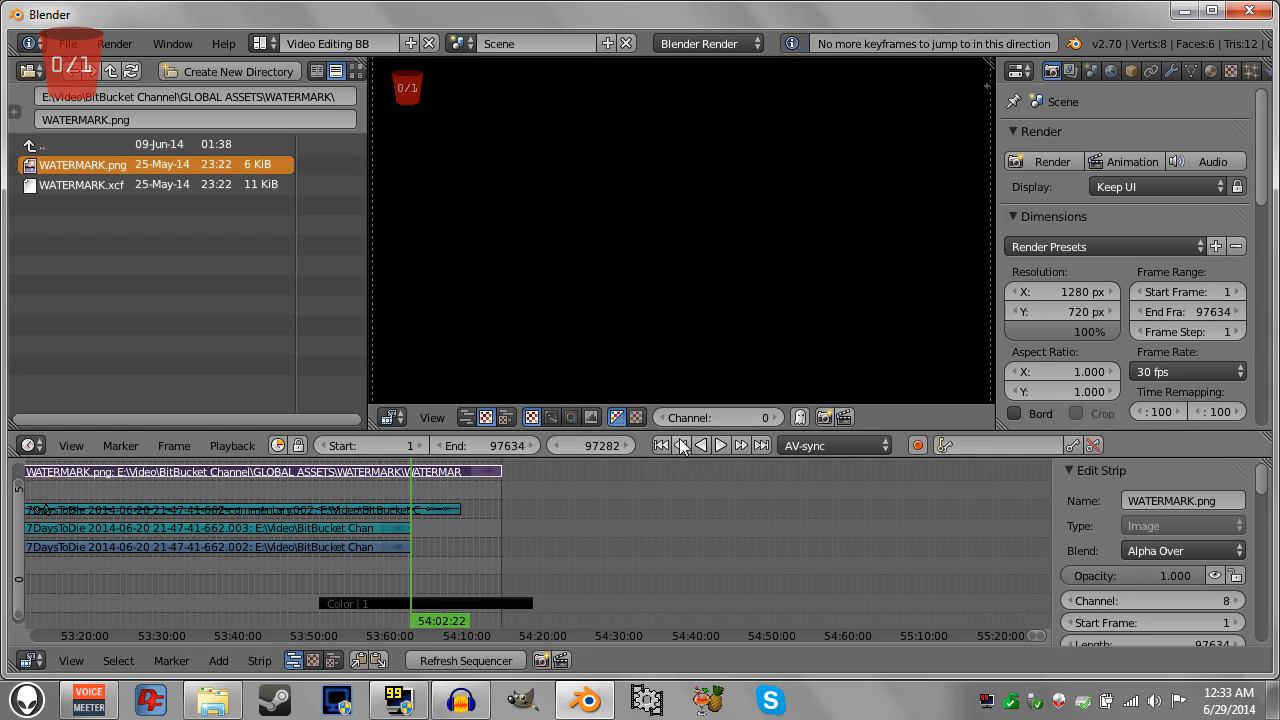
{"action": "left_click", "coordinate": [679, 438]}
{"action": "left_click", "coordinate": [737, 446]}
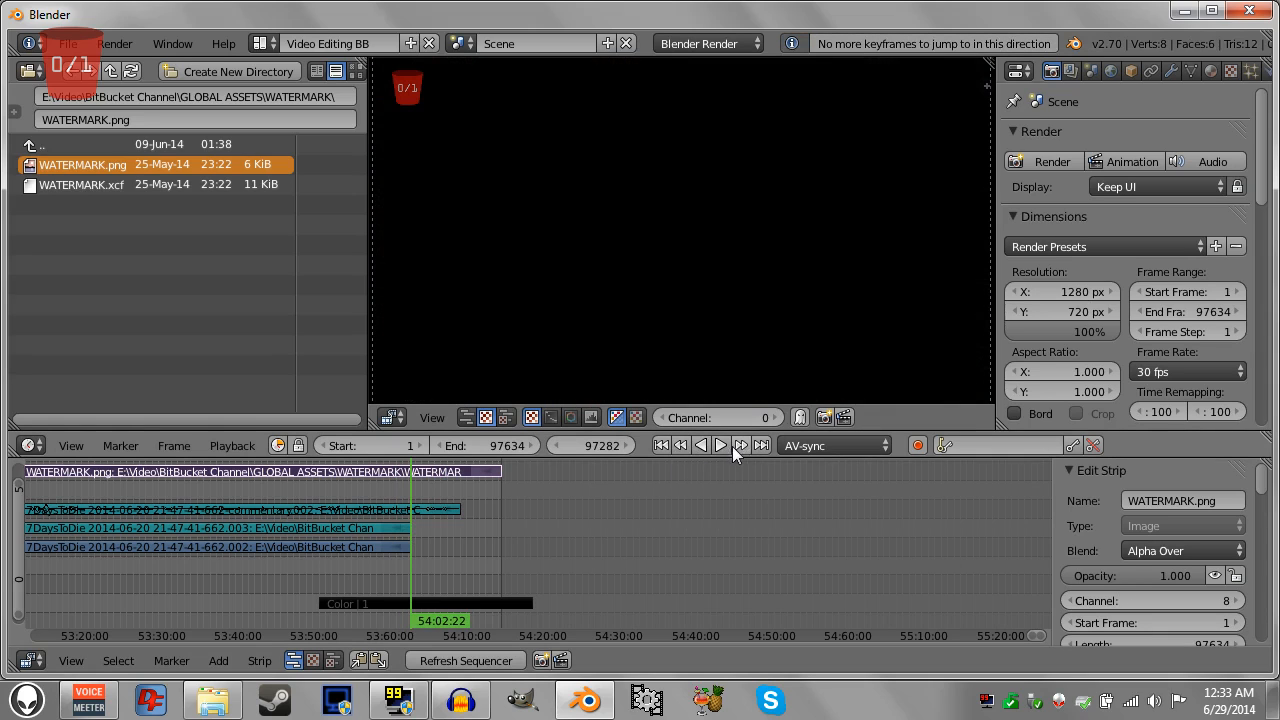
{"action": "left_click", "coordinate": [679, 444]}
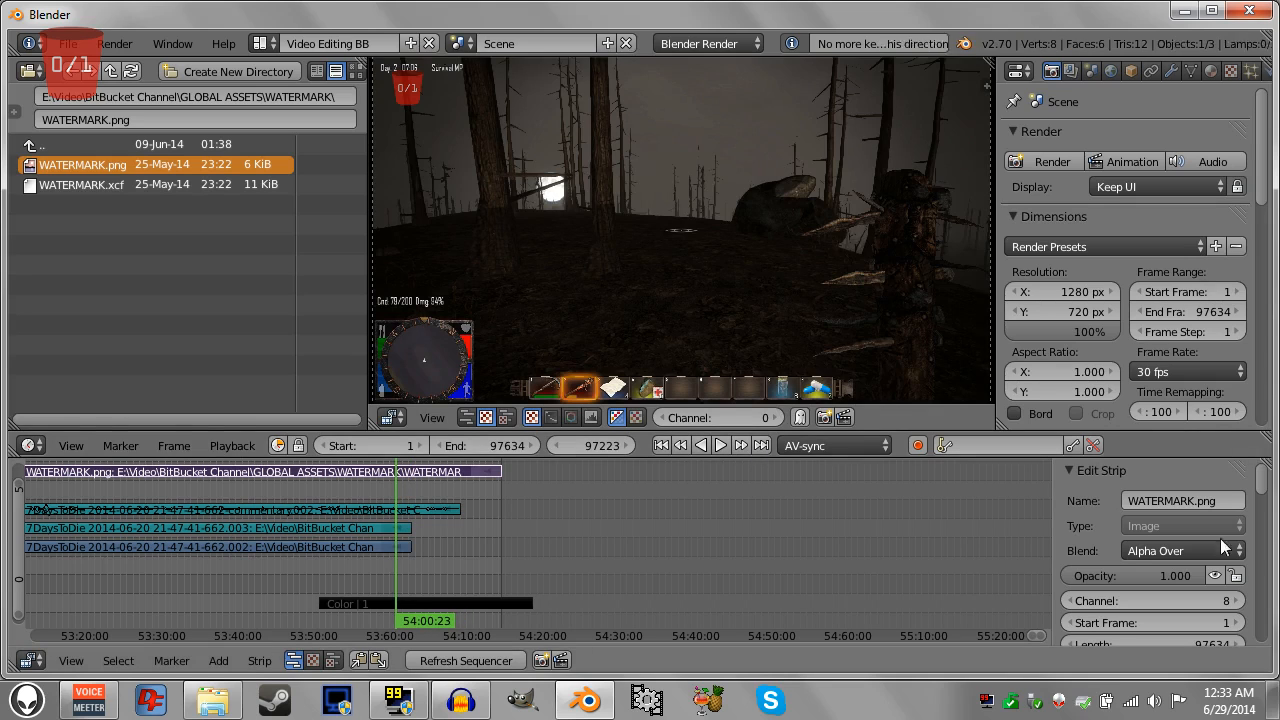
{"action": "left_click", "coordinate": [740, 446]}
{"action": "left_click", "coordinate": [680, 444]}
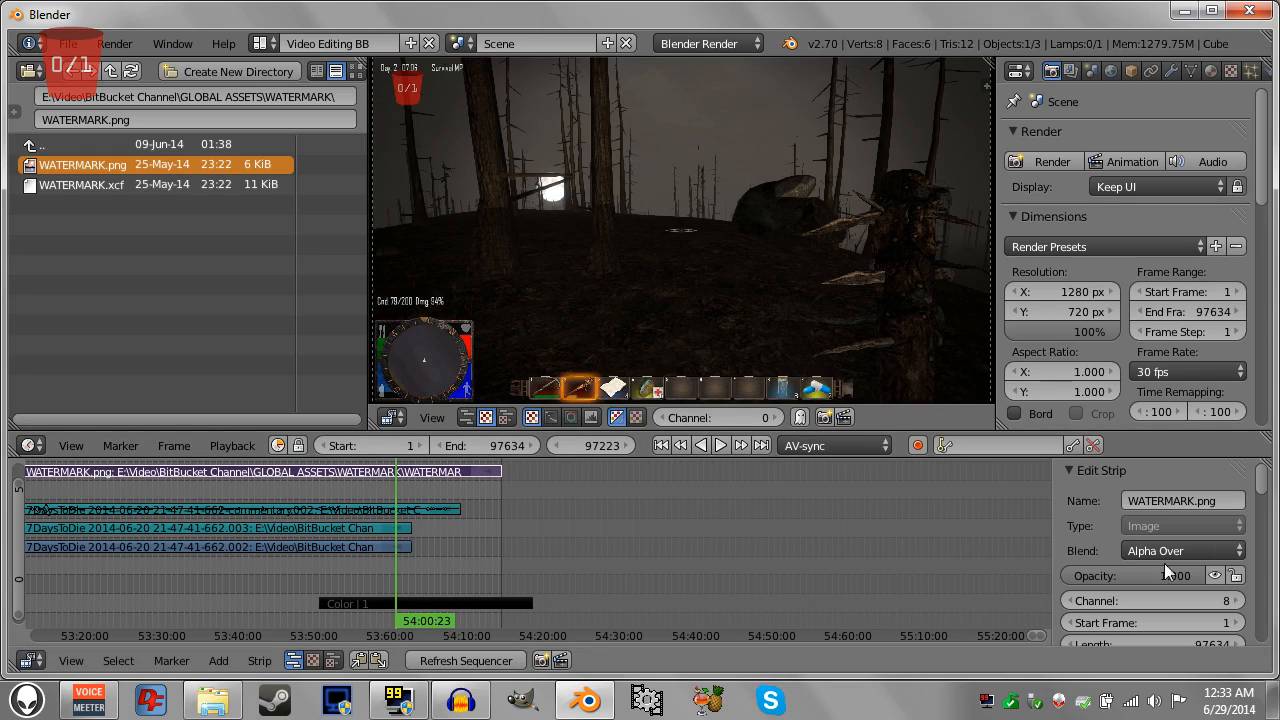
{"action": "key", "text": "i"}
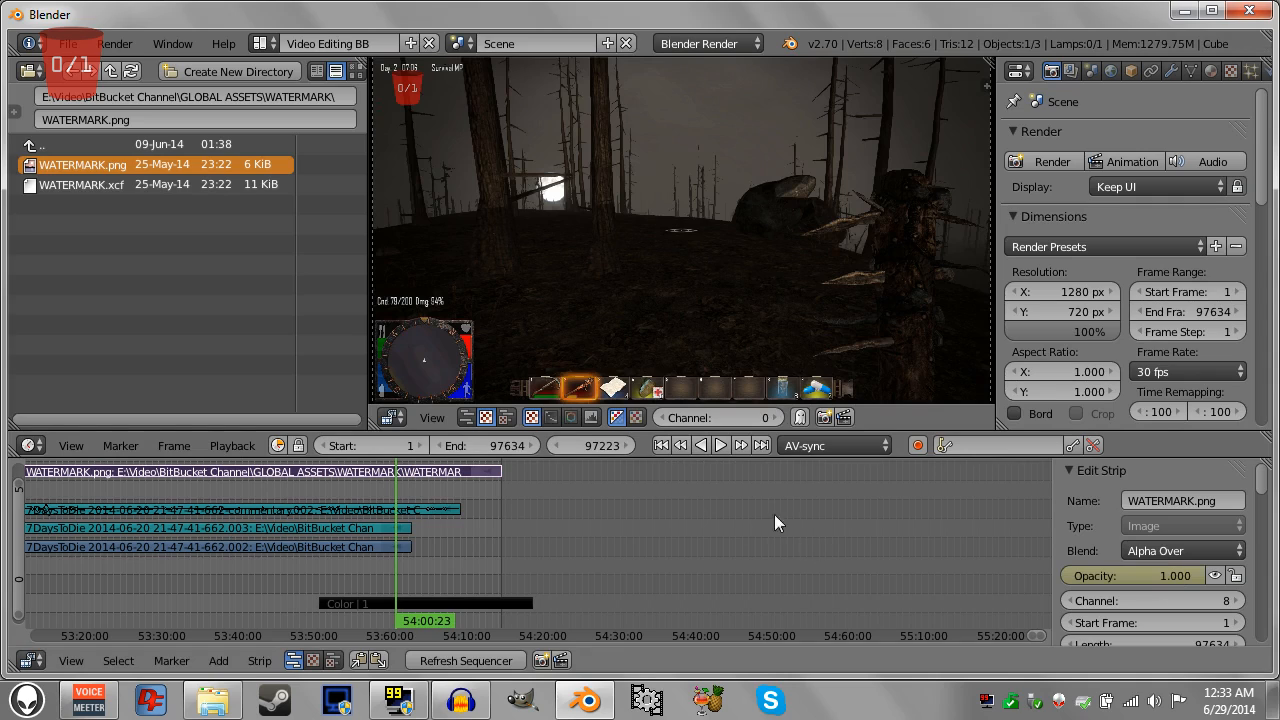
Keyframe the watermark's opacity at 0.000 on frame 97282, and play the fade-out from frame 97223.
{"action": "left_click", "coordinate": [741, 445]}
{"action": "mouse_move", "coordinate": [1154, 584]}
{"action": "left_mouse_down"}
{"action": "mouse_move", "coordinate": [1118, 577]}
{"action": "mouse_move", "coordinate": [1156, 575]}
{"action": "left_mouse_up"}
{"action": "key", "text": "i"}
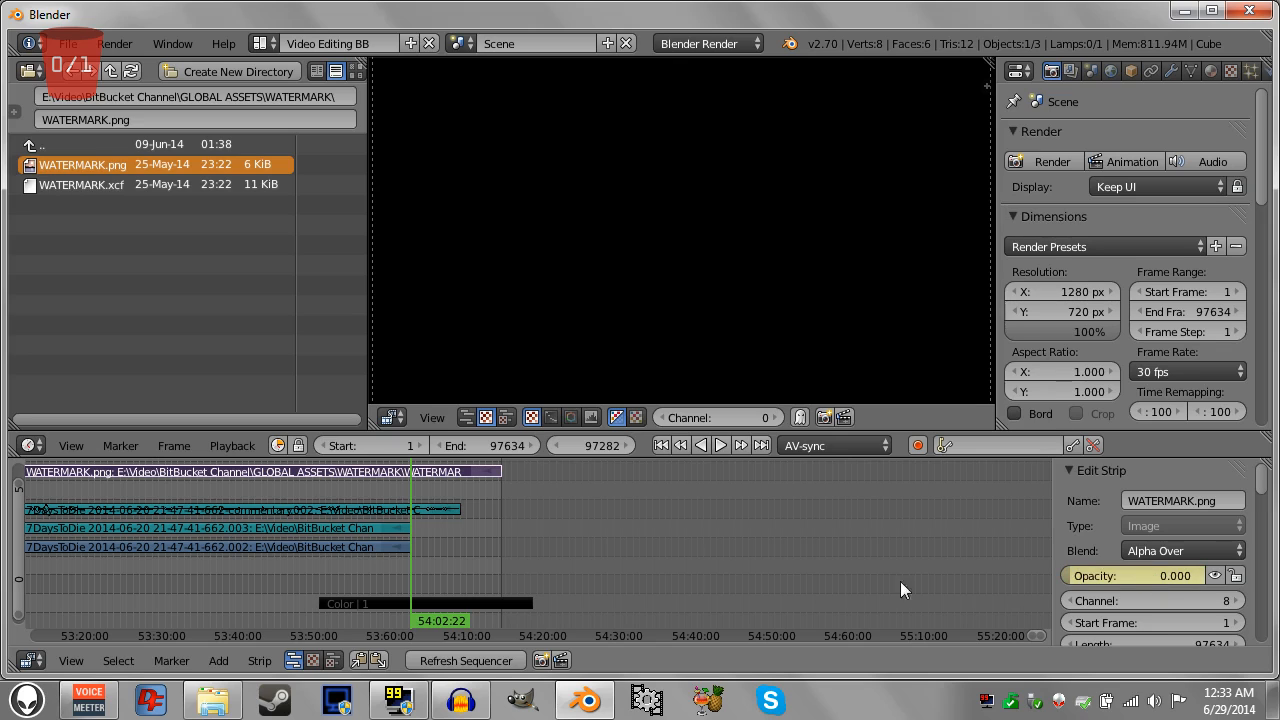
{"action": "left_click", "coordinate": [680, 445]}
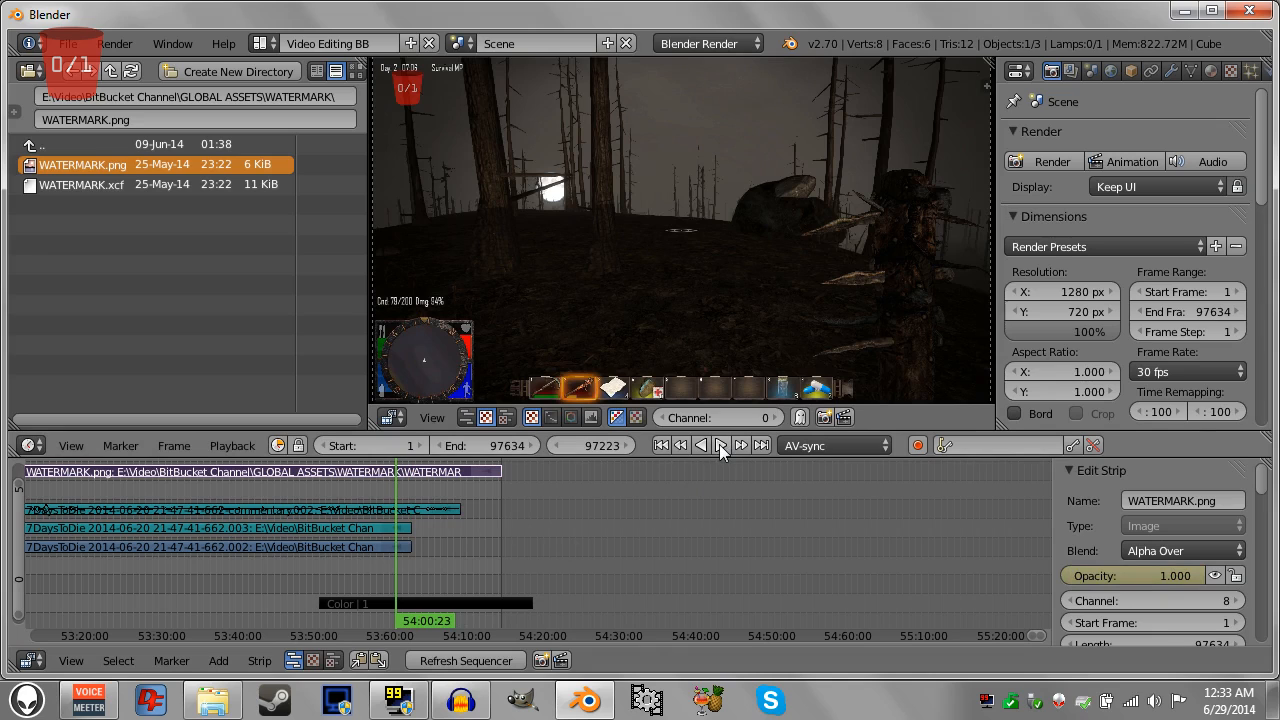
{"action": "left_click", "coordinate": [719, 444]}
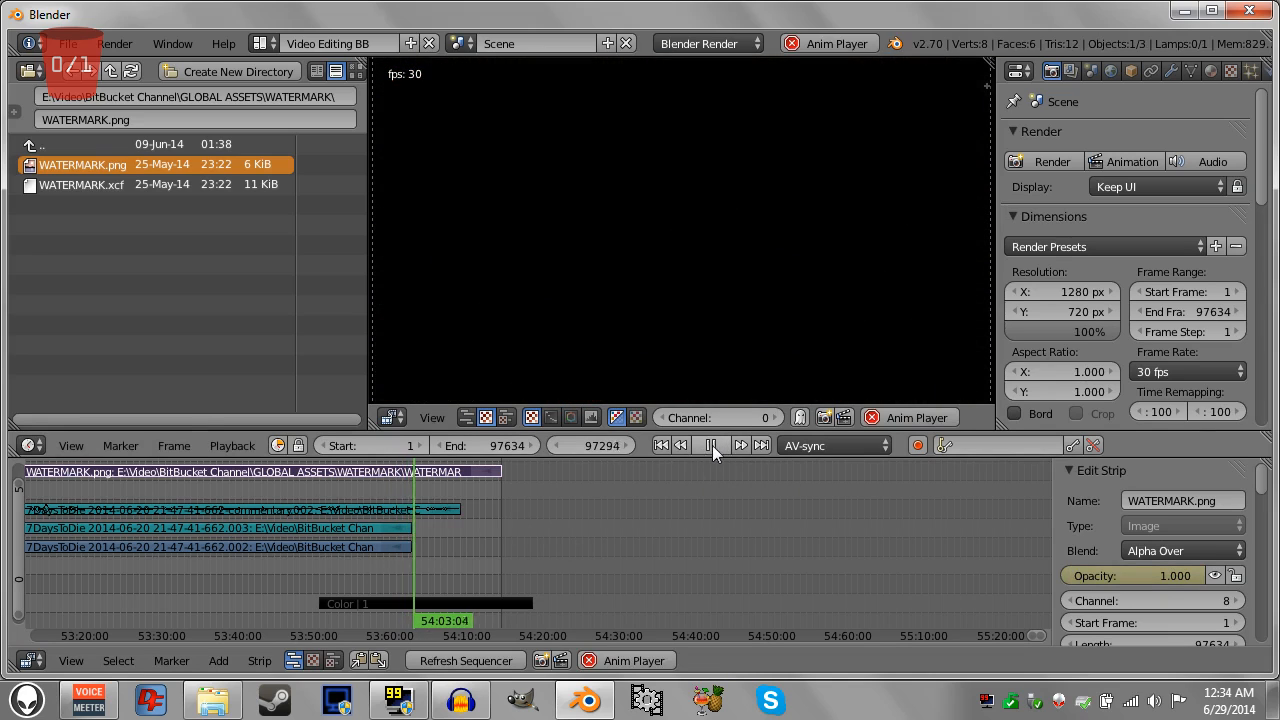
Stop the playback and look over the strips of the whole edit in the sequencer.
{"action": "left_click", "coordinate": [712, 445]}
{"action": "scroll", "coordinate": [729, 569], "scroll_direction": "up", "scroll_amount": 2}
{"action": "scroll", "coordinate": [619, 581], "scroll_direction": "down", "scroll_amount": 8}
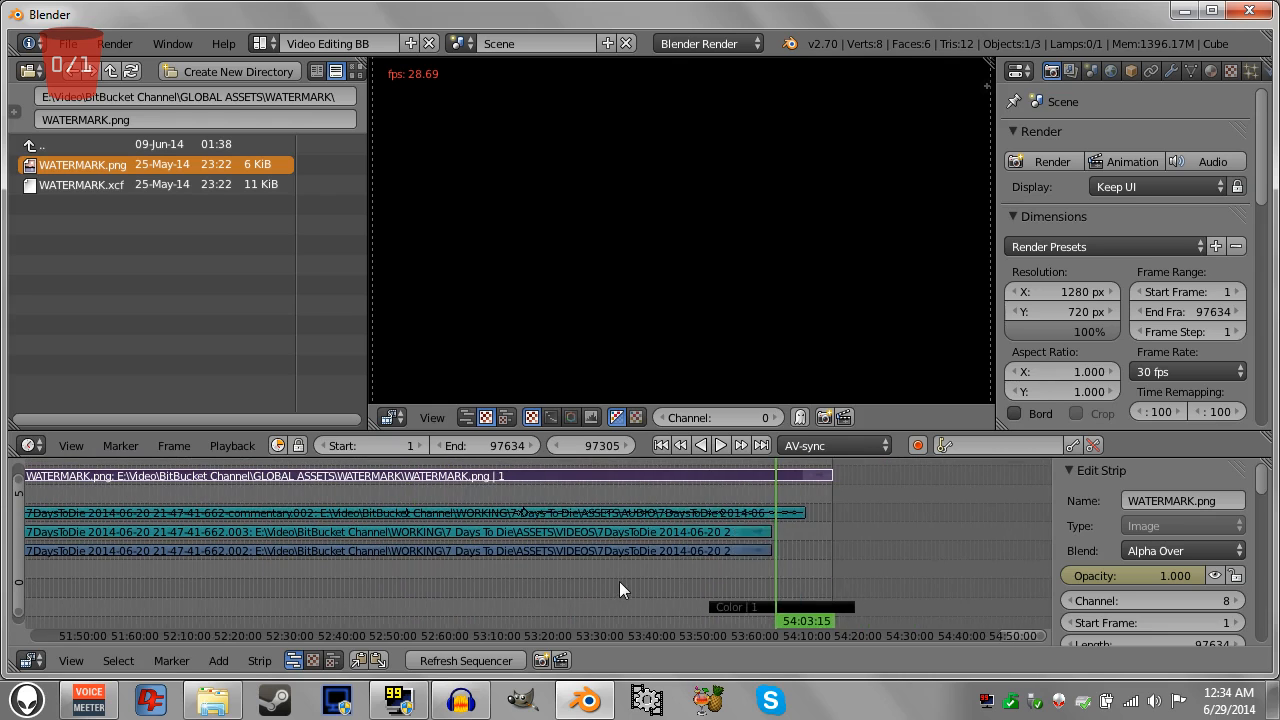
{"action": "scroll", "coordinate": [600, 582], "scroll_direction": "down", "scroll_amount": 2}
{"action": "middle_click_drag", "start_coordinate": [198, 556], "coordinate": [544, 583]}
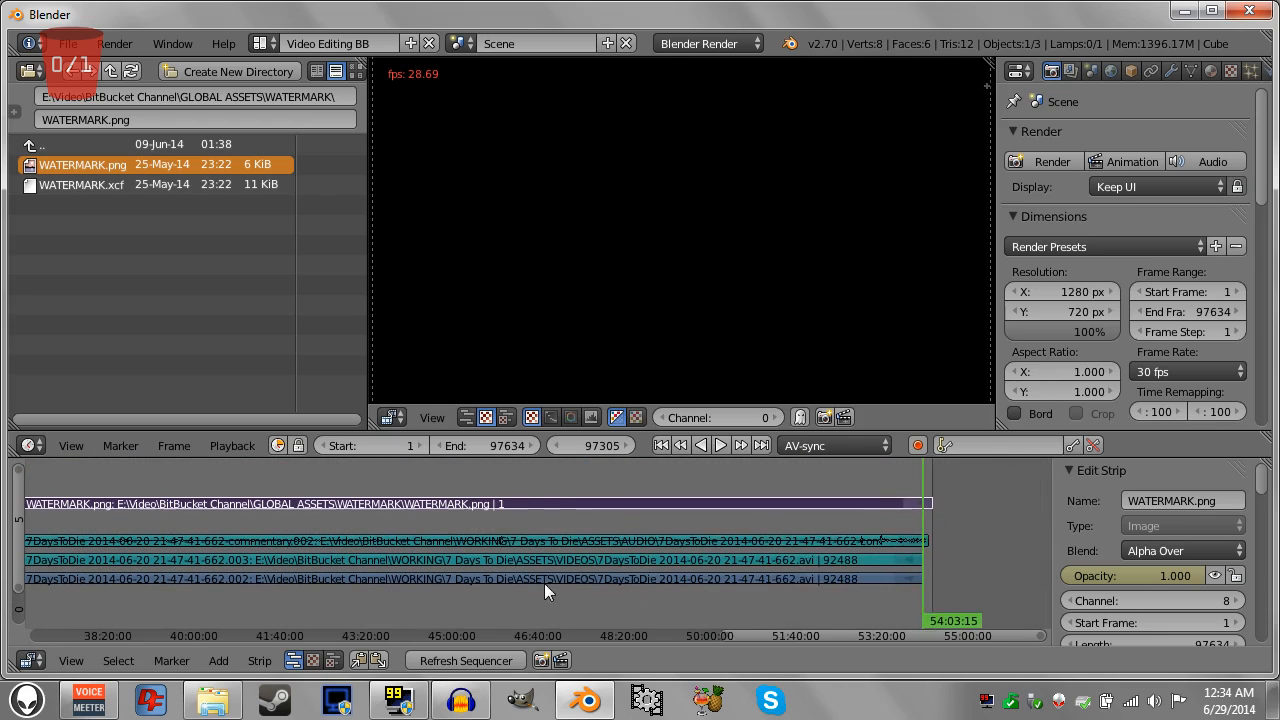
{"action": "scroll", "coordinate": [520, 566], "scroll_direction": "down", "scroll_amount": 16}
{"action": "scroll", "coordinate": [510, 560], "scroll_direction": "up", "scroll_amount": 4}
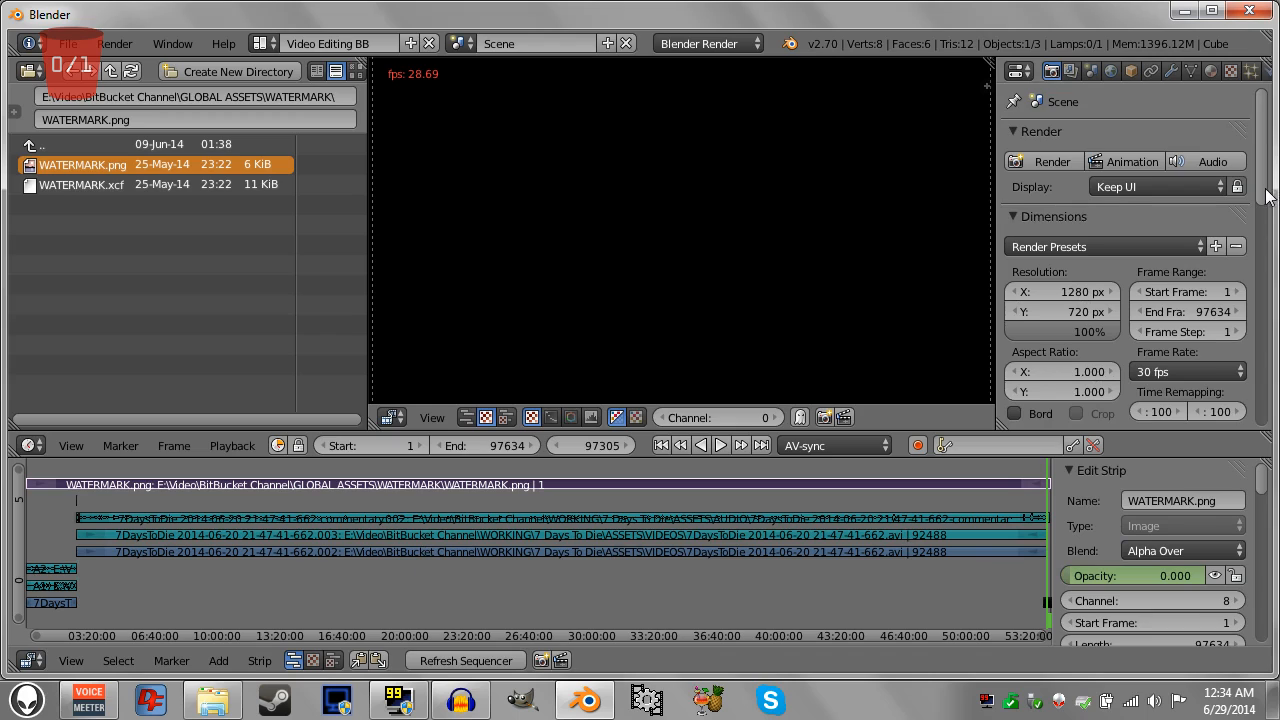
Set the render output folder to E:\Video\BitBucket Channel\WORKING\7 Days To Die\RENDERS\.
{"action": "left_click_drag", "start_coordinate": [1266, 196], "coordinate": [1246, 304]}
{"action": "left_click", "coordinate": [1236, 253]}
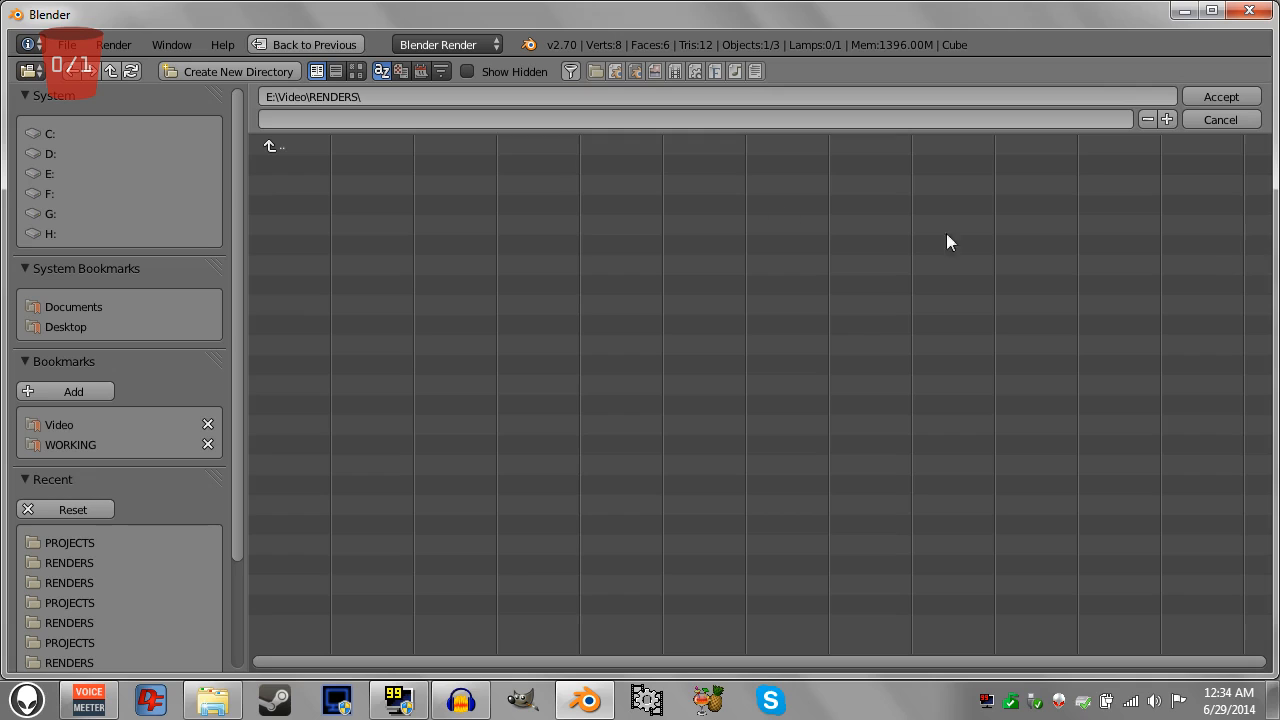
{"action": "left_click", "coordinate": [88, 444]}
{"action": "left_click", "coordinate": [307, 166]}
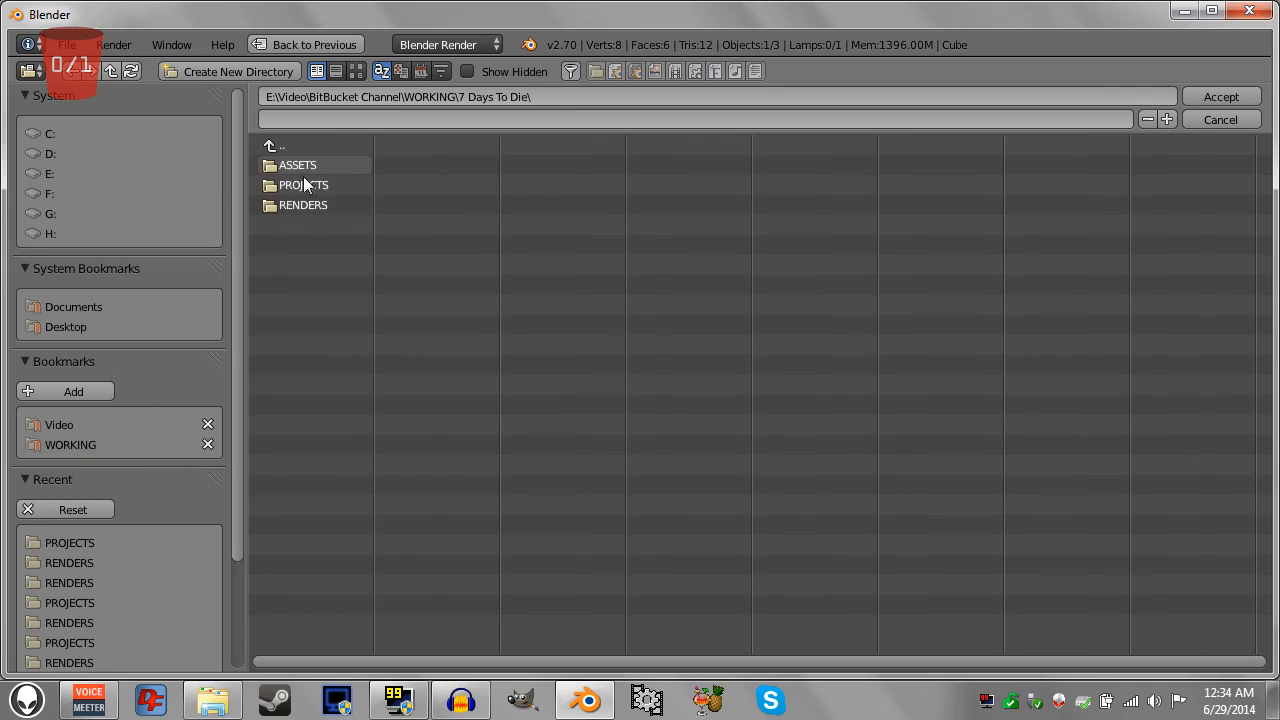
{"action": "left_click", "coordinate": [306, 202]}
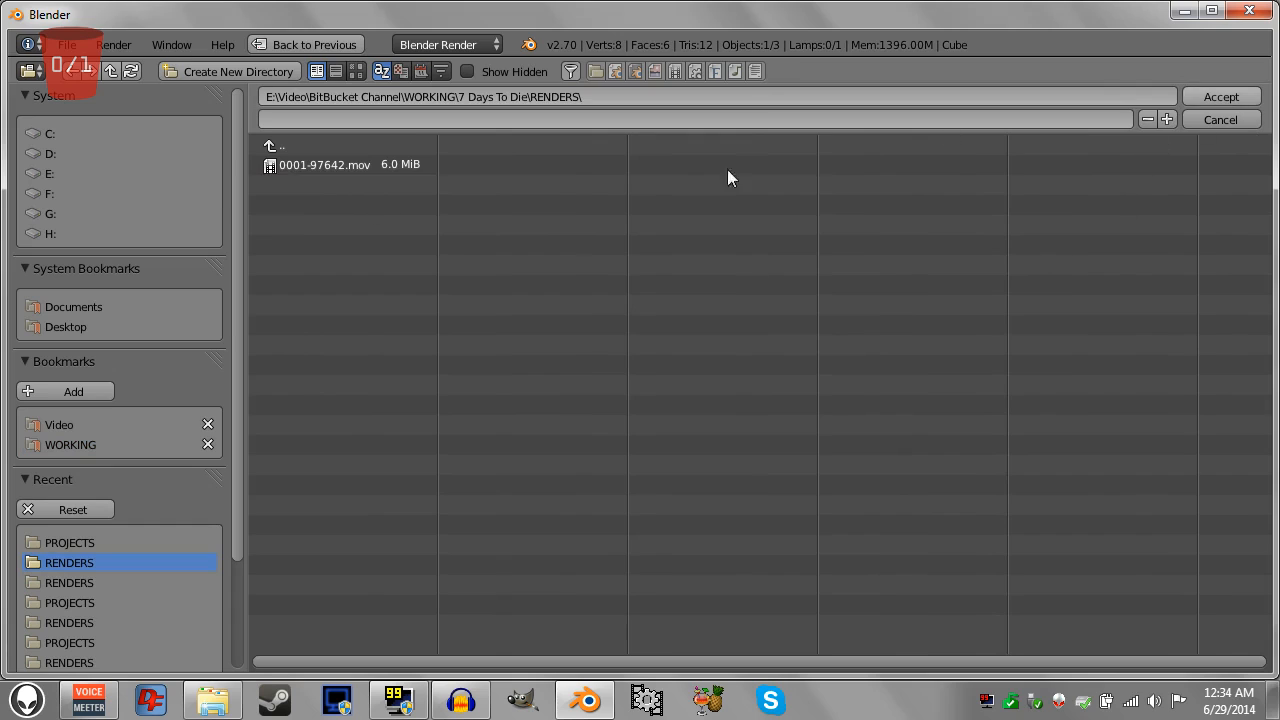
{"action": "left_click", "coordinate": [1209, 97]}
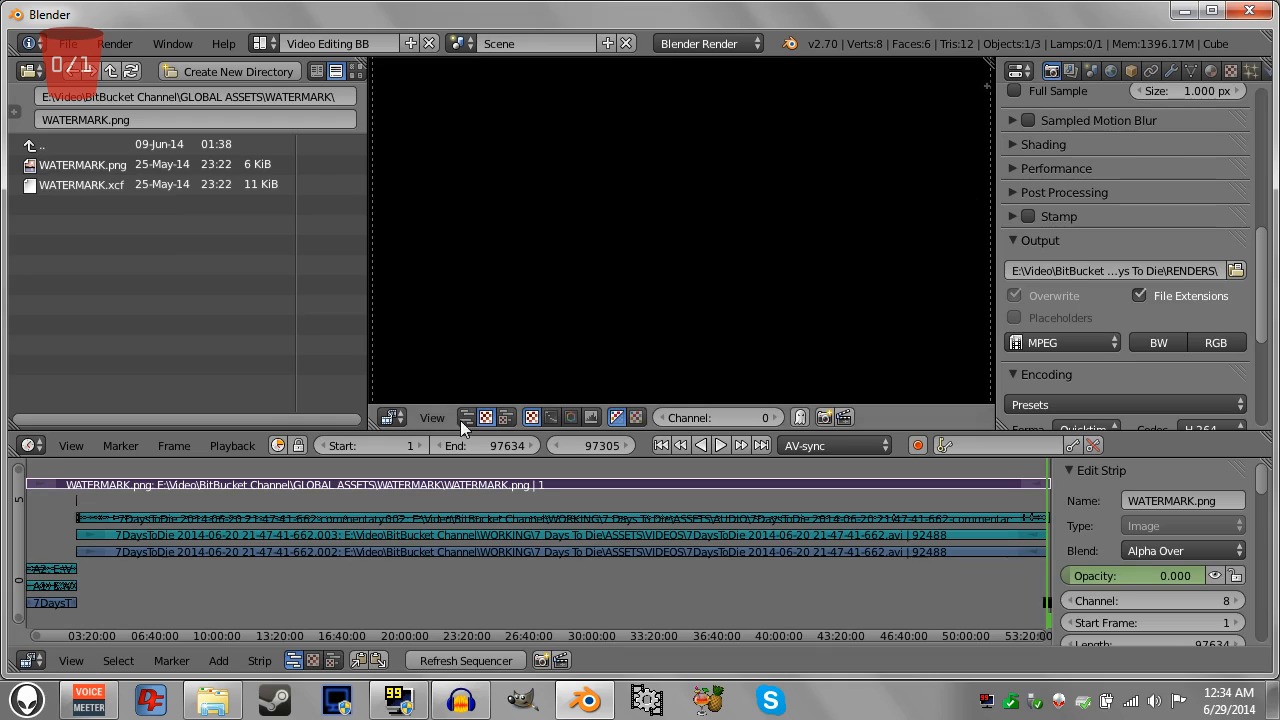
Browse from the WATERMARK folder to the 7 Days To Die project folder inside WORKING.
{"action": "left_click", "coordinate": [63, 143]}
{"action": "left_click", "coordinate": [61, 143]}
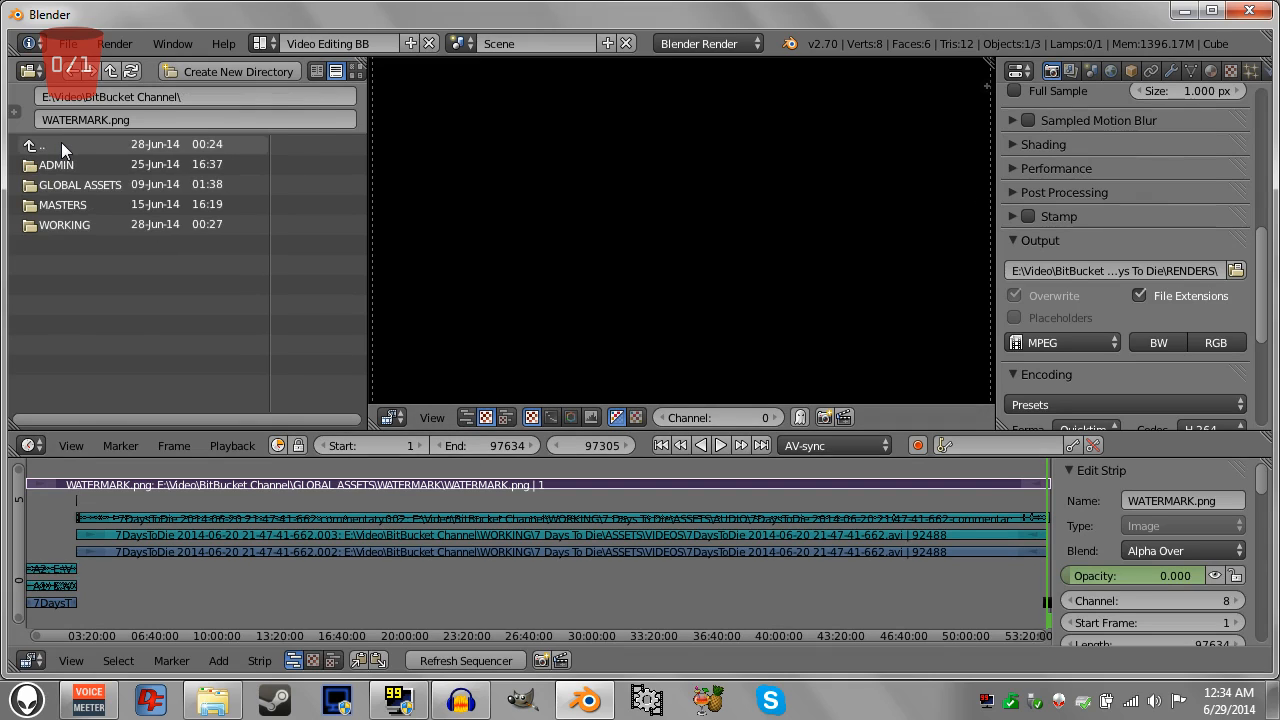
{"action": "left_click", "coordinate": [61, 143]}
{"action": "left_click", "coordinate": [70, 164]}
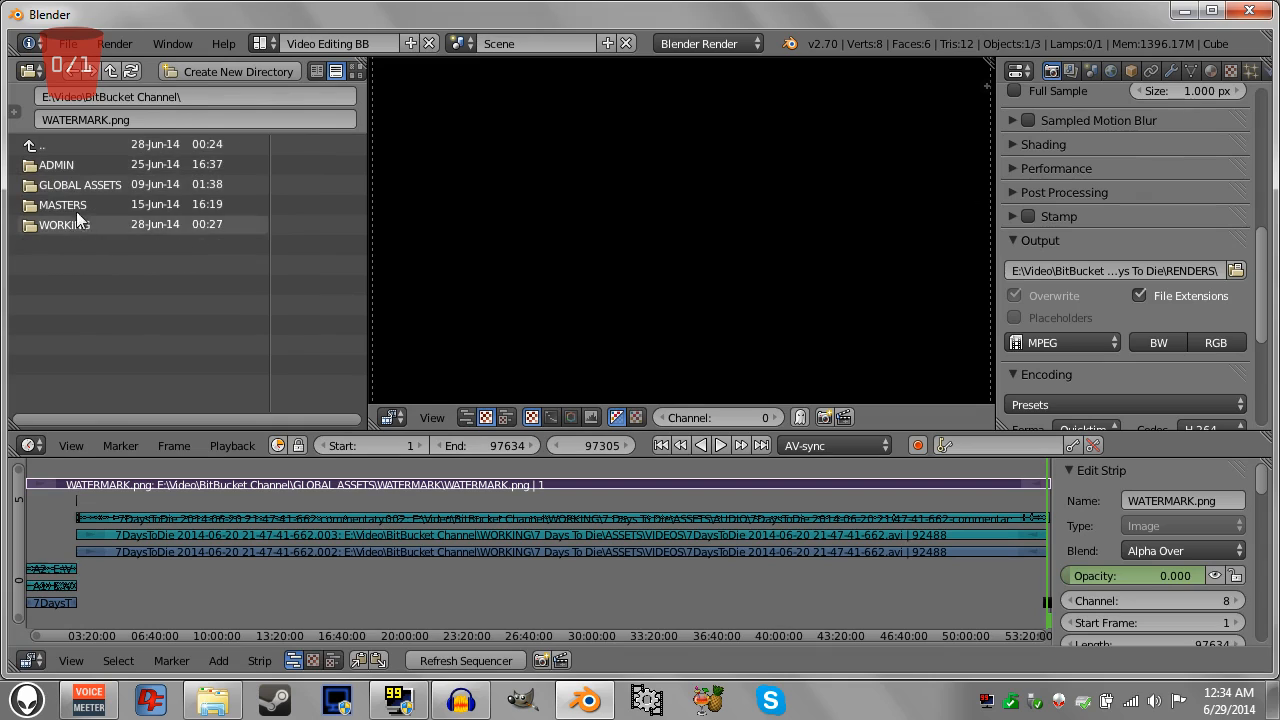
{"action": "left_click", "coordinate": [76, 224]}
{"action": "left_click", "coordinate": [75, 166]}
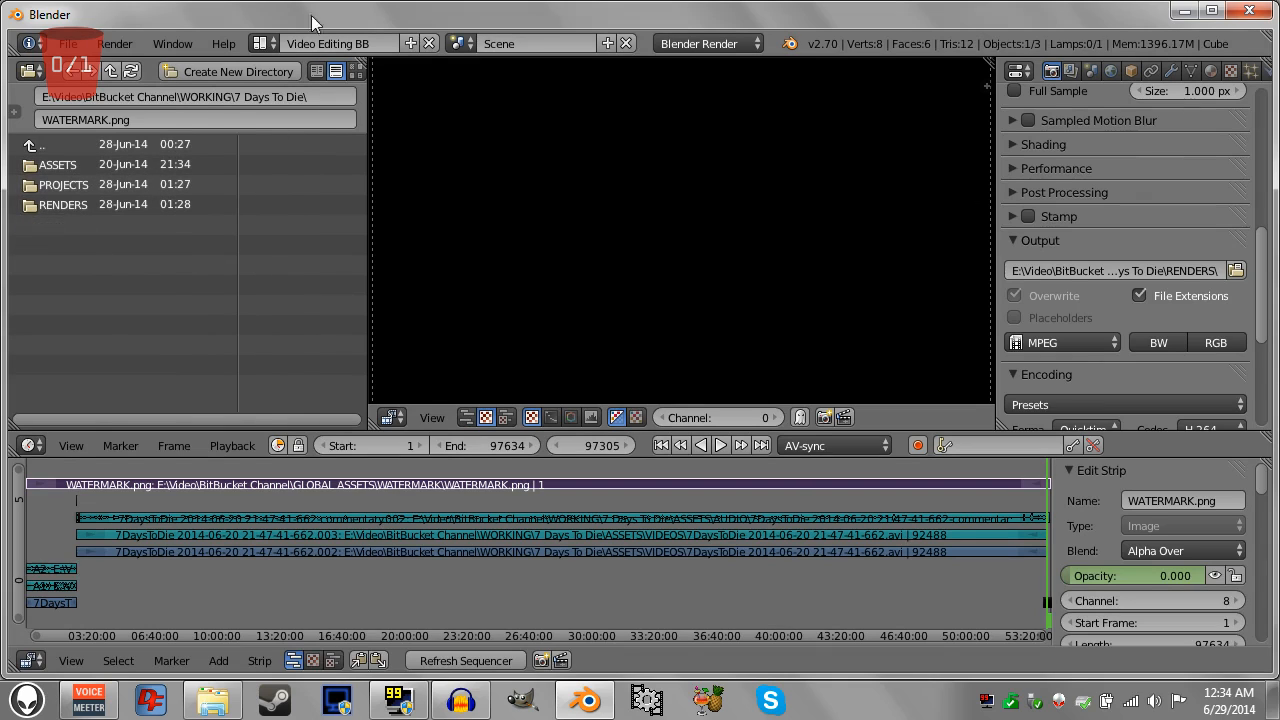
Save the project as "tutoiral 2.blend" in the PROJECTS folder of 7 Days To Die.
{"action": "left_click", "coordinate": [68, 43]}
{"action": "left_click", "coordinate": [93, 204]}
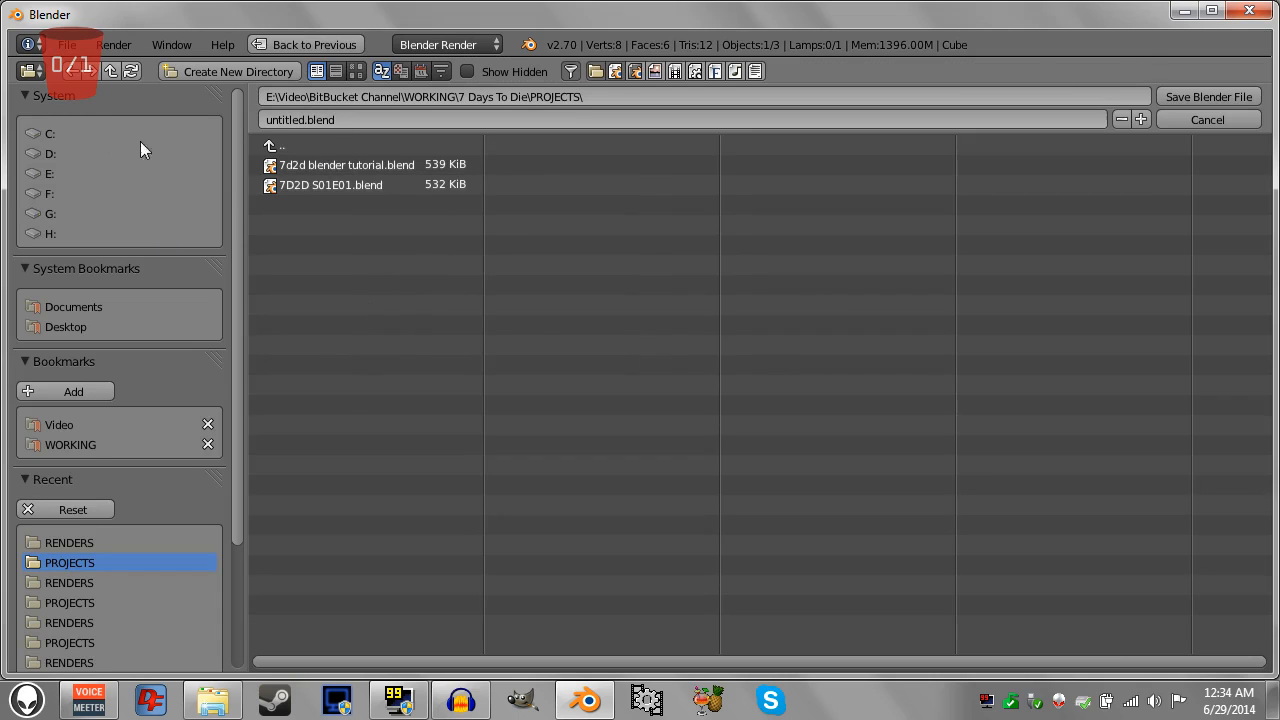
{"action": "left_click", "coordinate": [72, 445]}
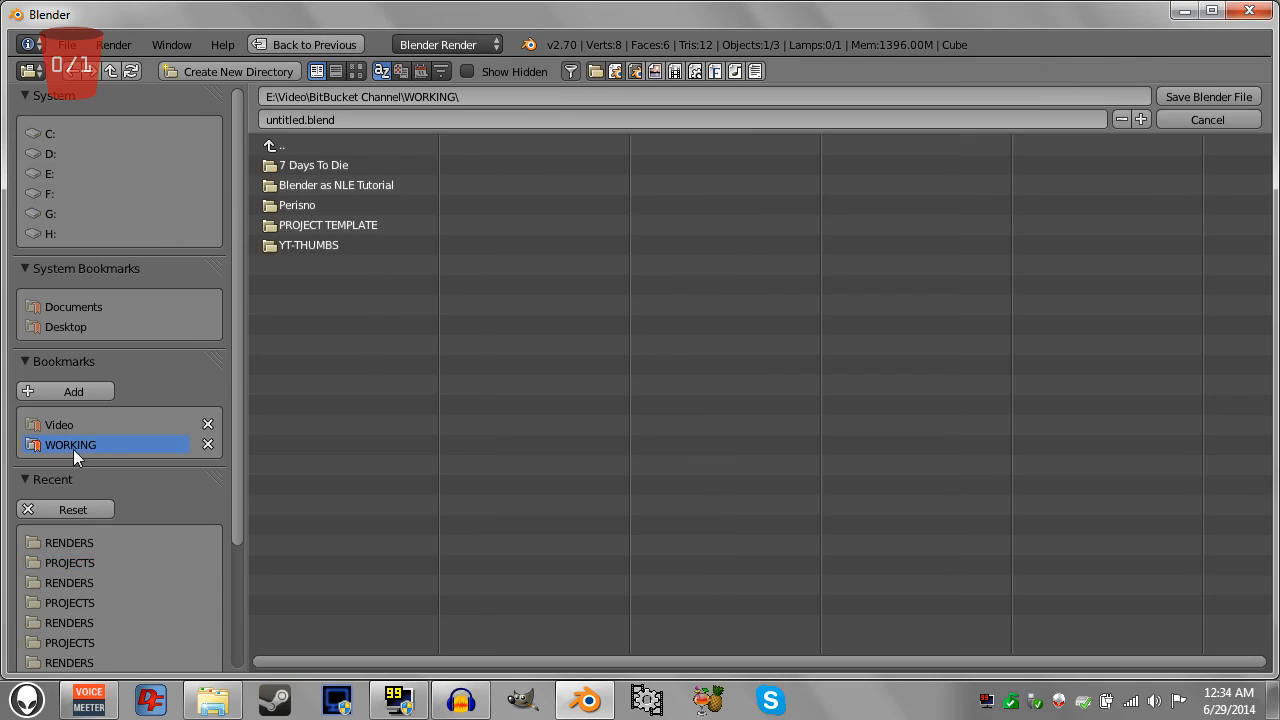
{"action": "left_click", "coordinate": [316, 165]}
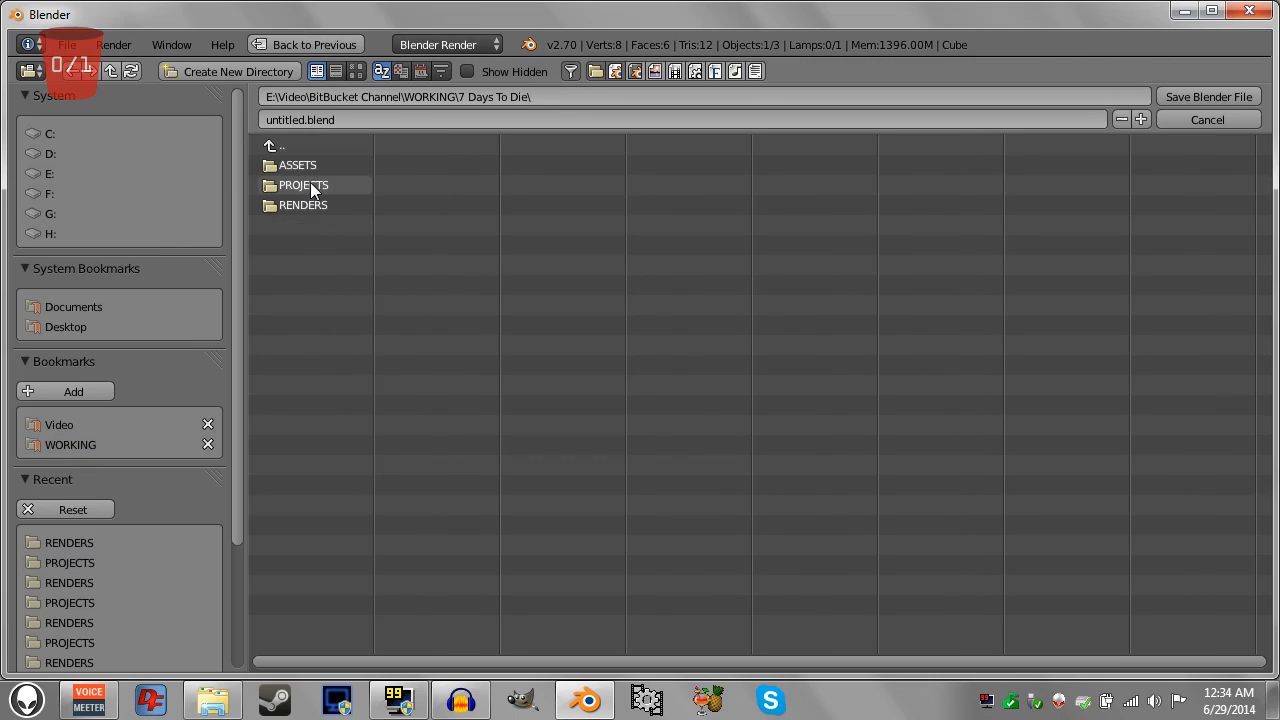
{"action": "left_click", "coordinate": [310, 186]}
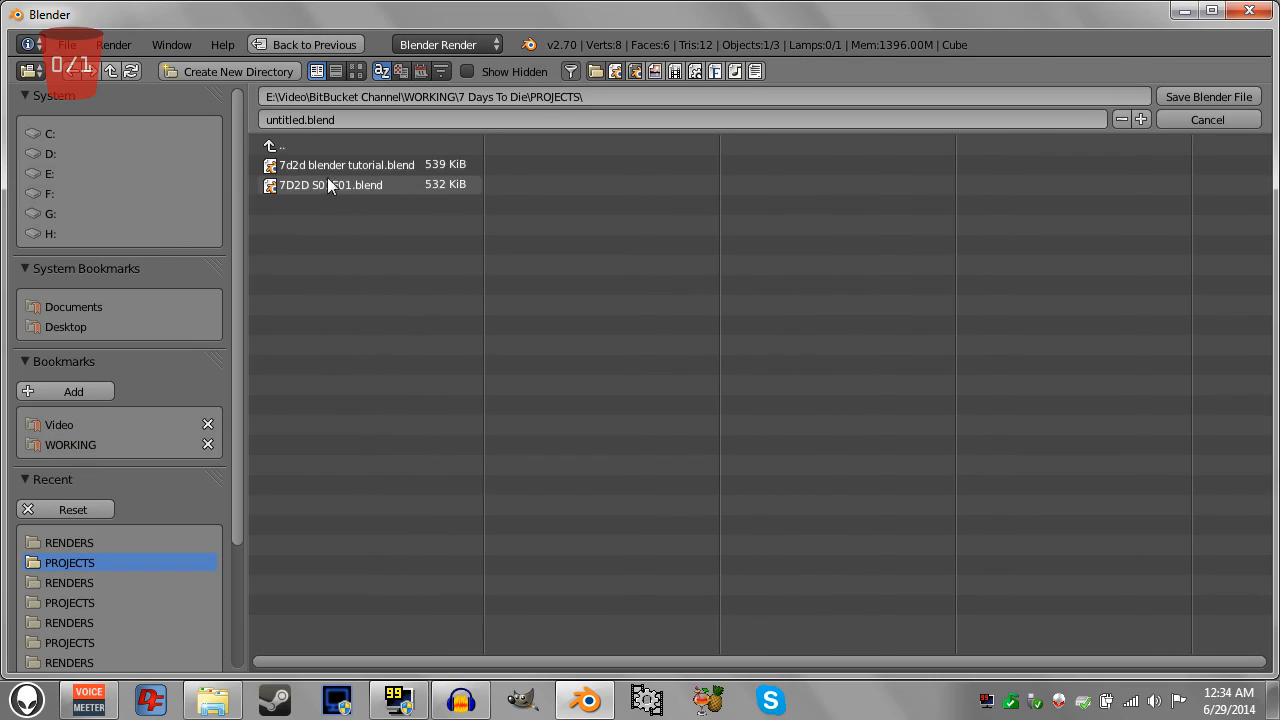
{"action": "left_click", "coordinate": [329, 166]}
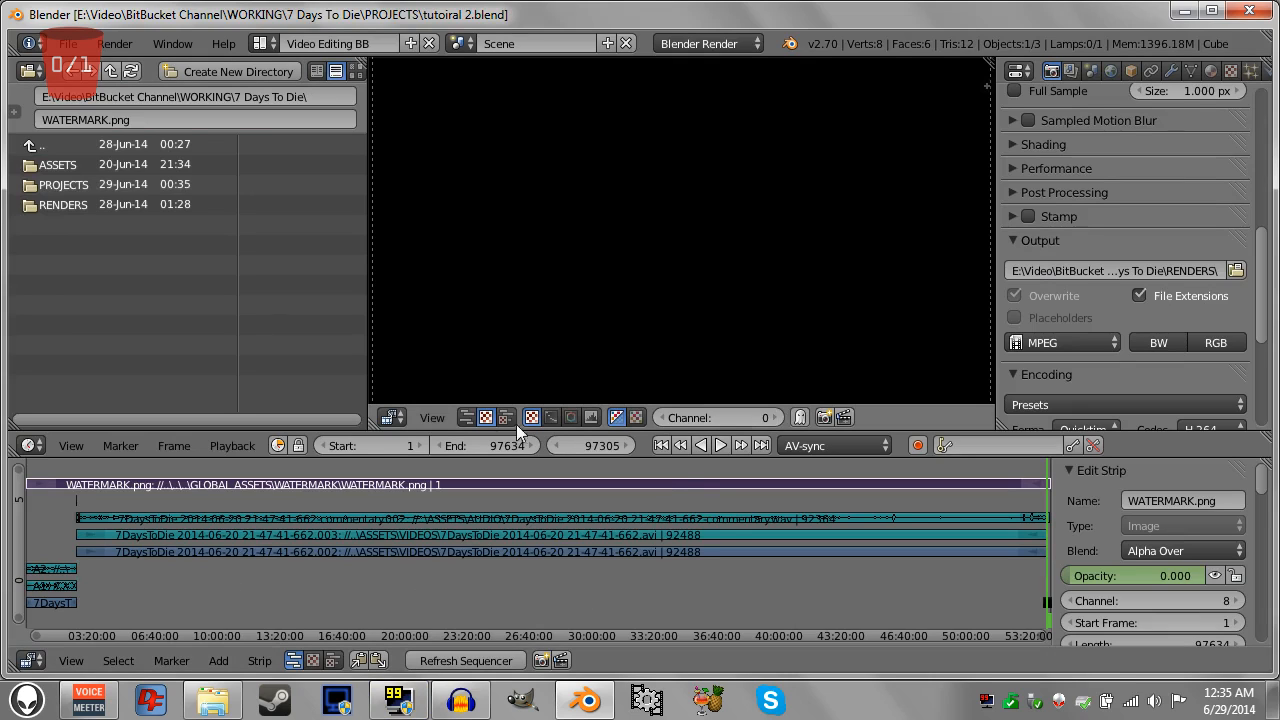
Return the playhead to frame 1 and start rendering the full animation.
{"action": "left_click", "coordinate": [661, 446]}
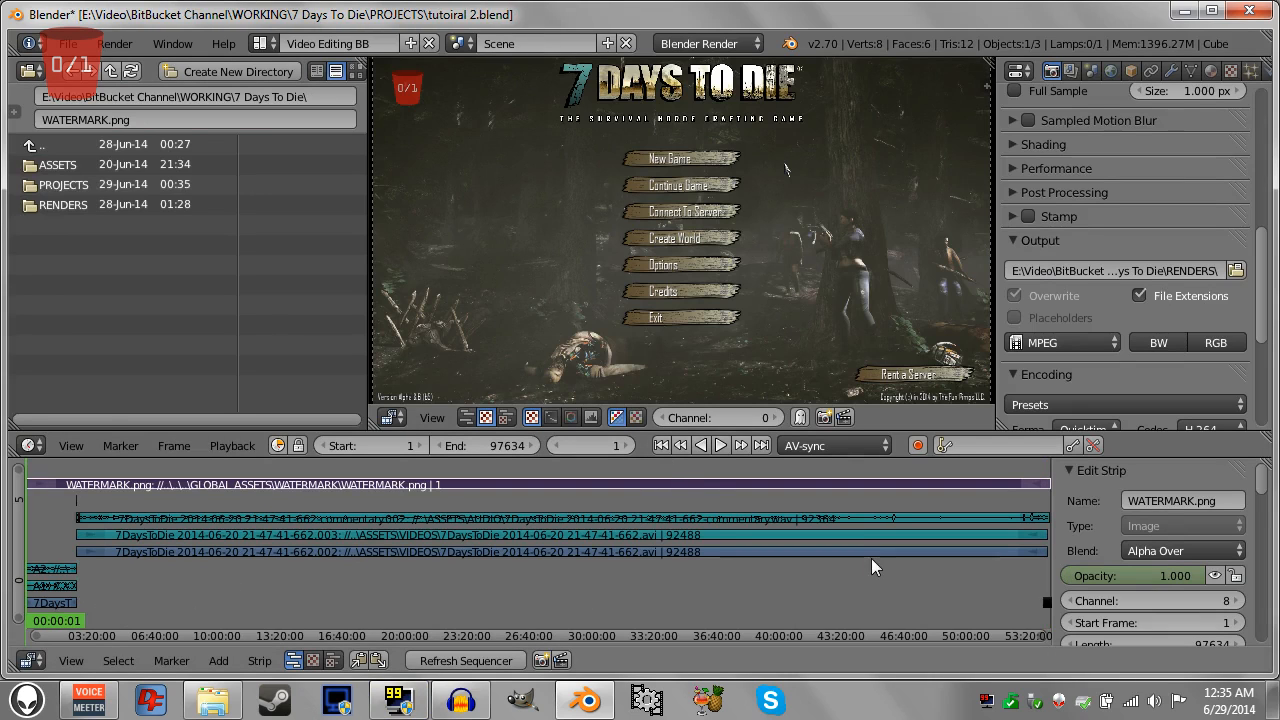
{"action": "scroll", "coordinate": [1230, 200], "scroll_direction": "up", "scroll_amount": 5}
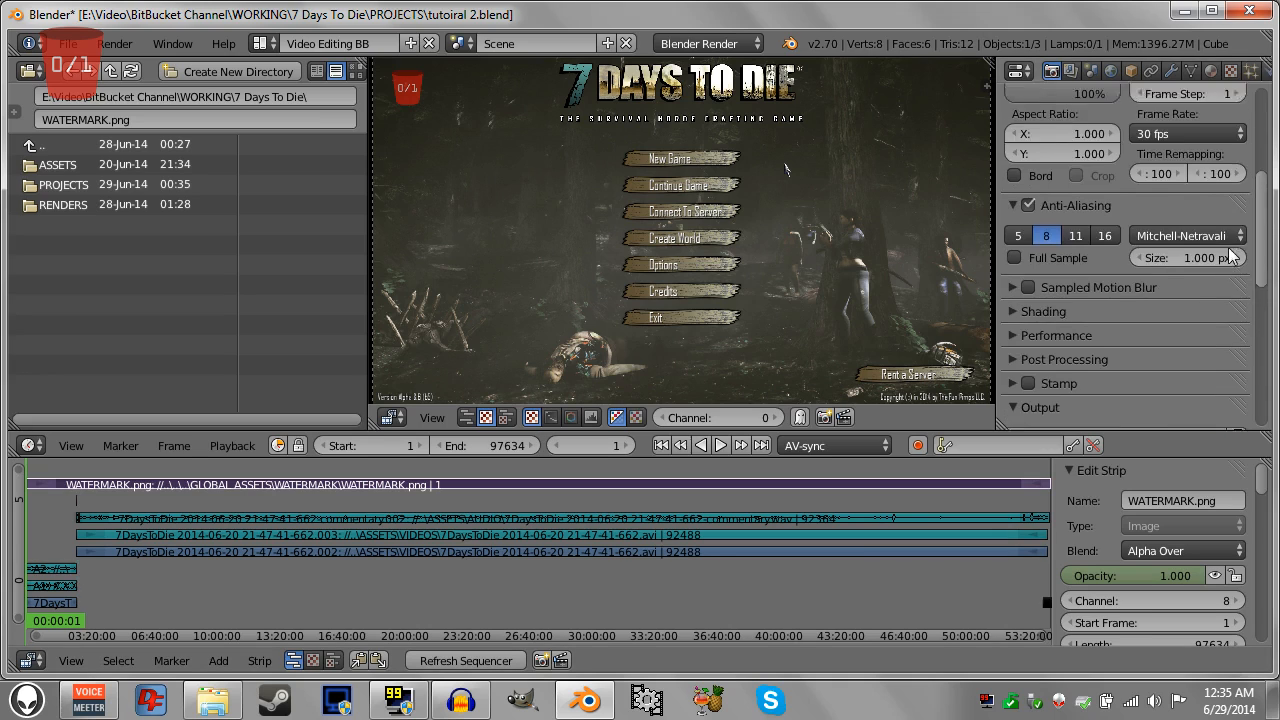
{"action": "scroll", "coordinate": [1241, 106], "scroll_direction": "up", "scroll_amount": 4}
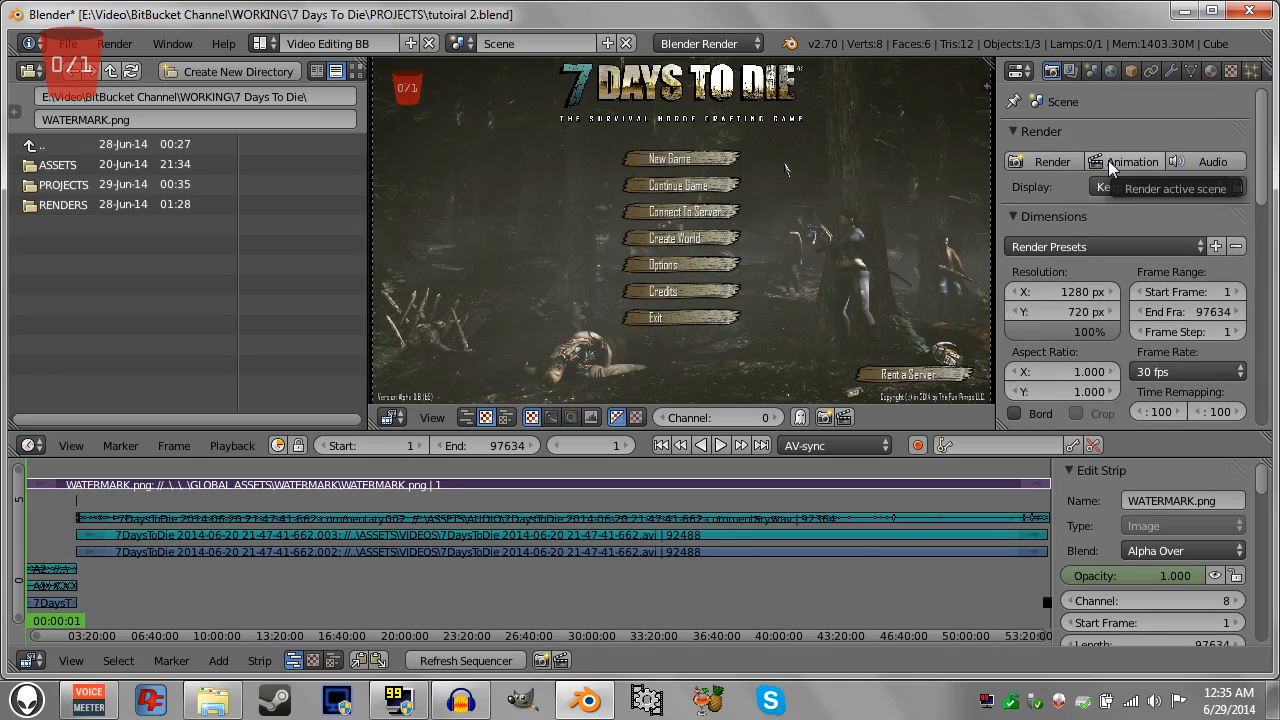
{"action": "left_click", "coordinate": [1110, 163]}
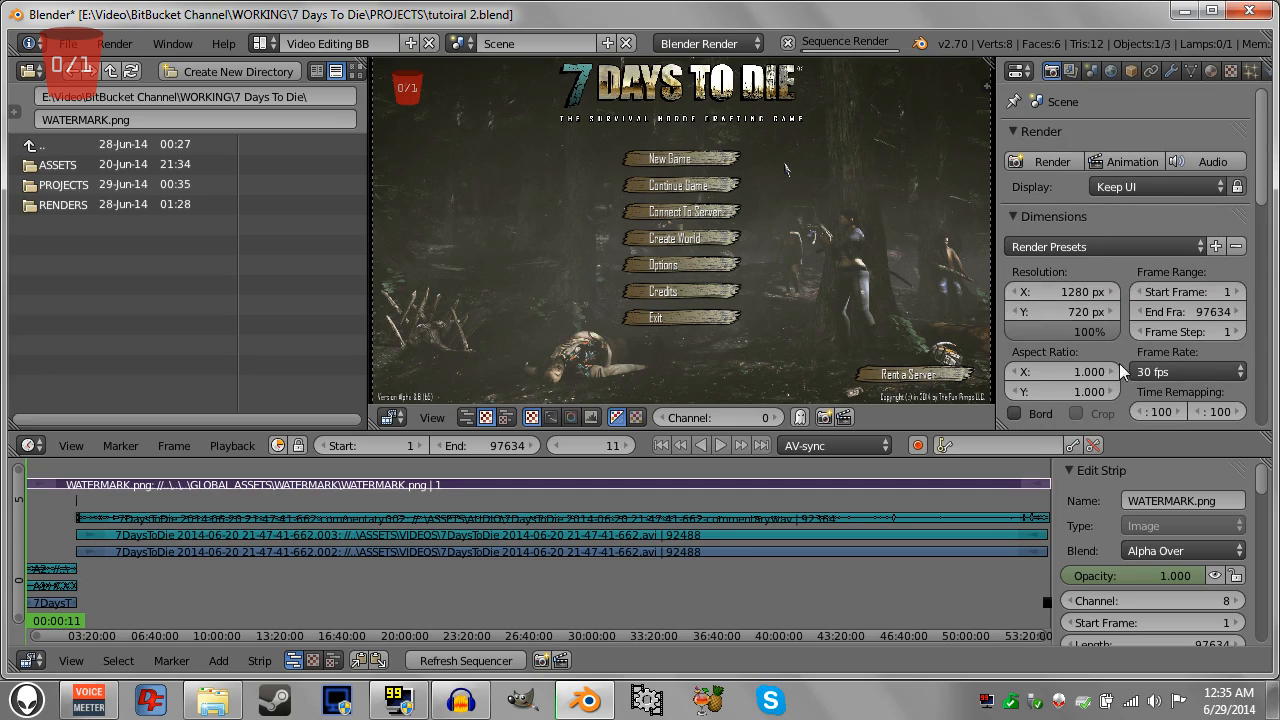